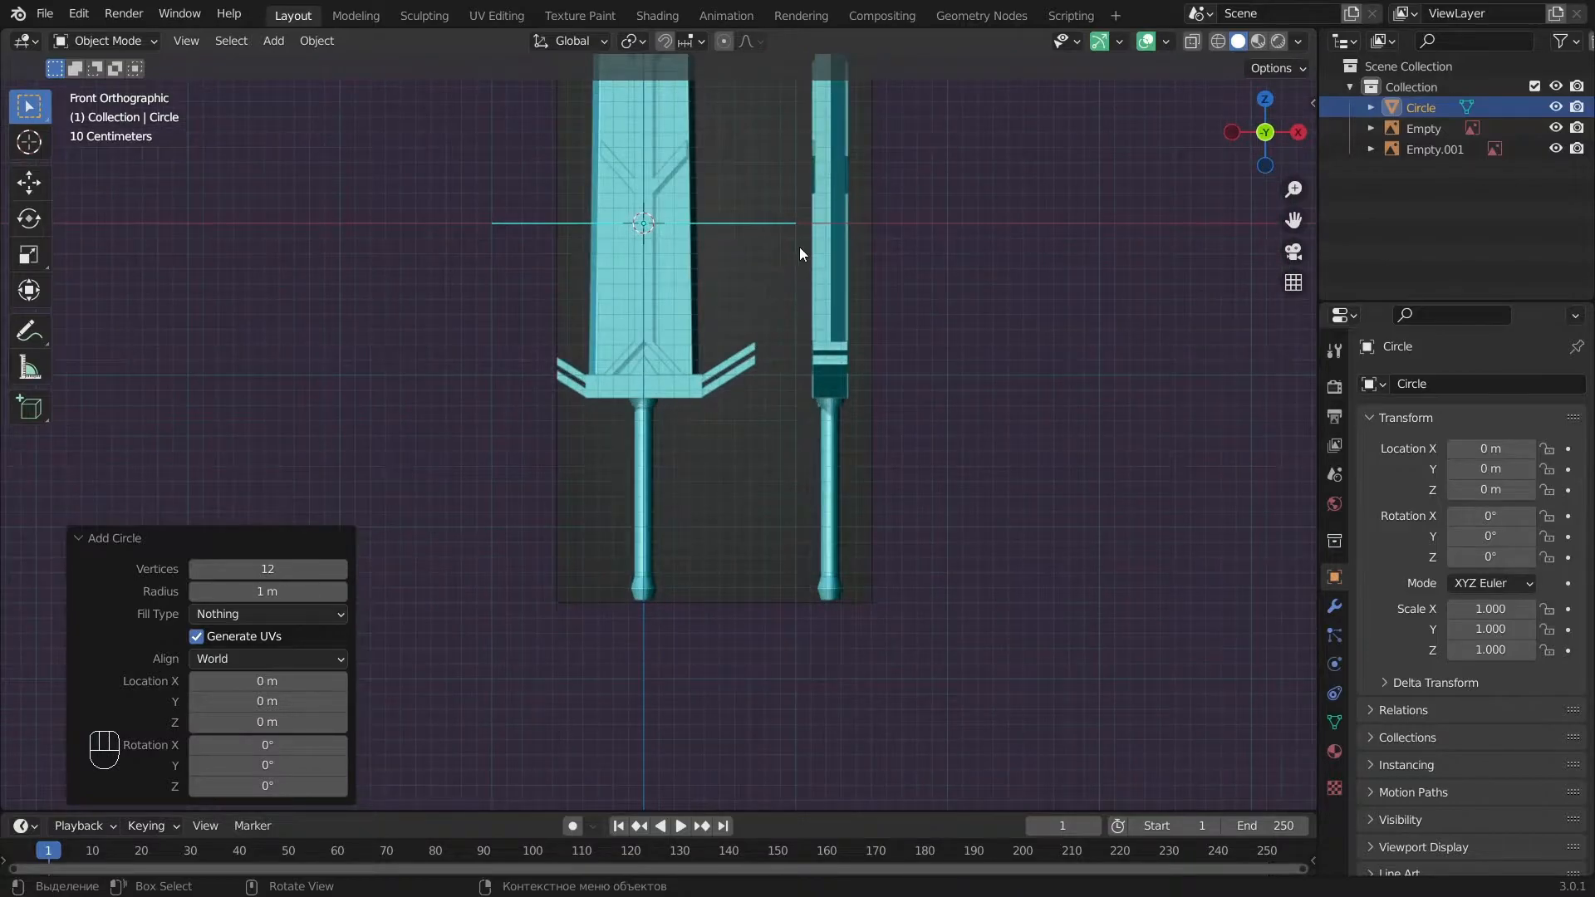
Lower the circle along Z to -1.2055 m so it aligns with the top of the handle in the front reference.
key(Tab)
key(g)
key(z)
click(771, 428)
scroll(771, 428, up, 8)
key(g)
key(z)
click(749, 381)
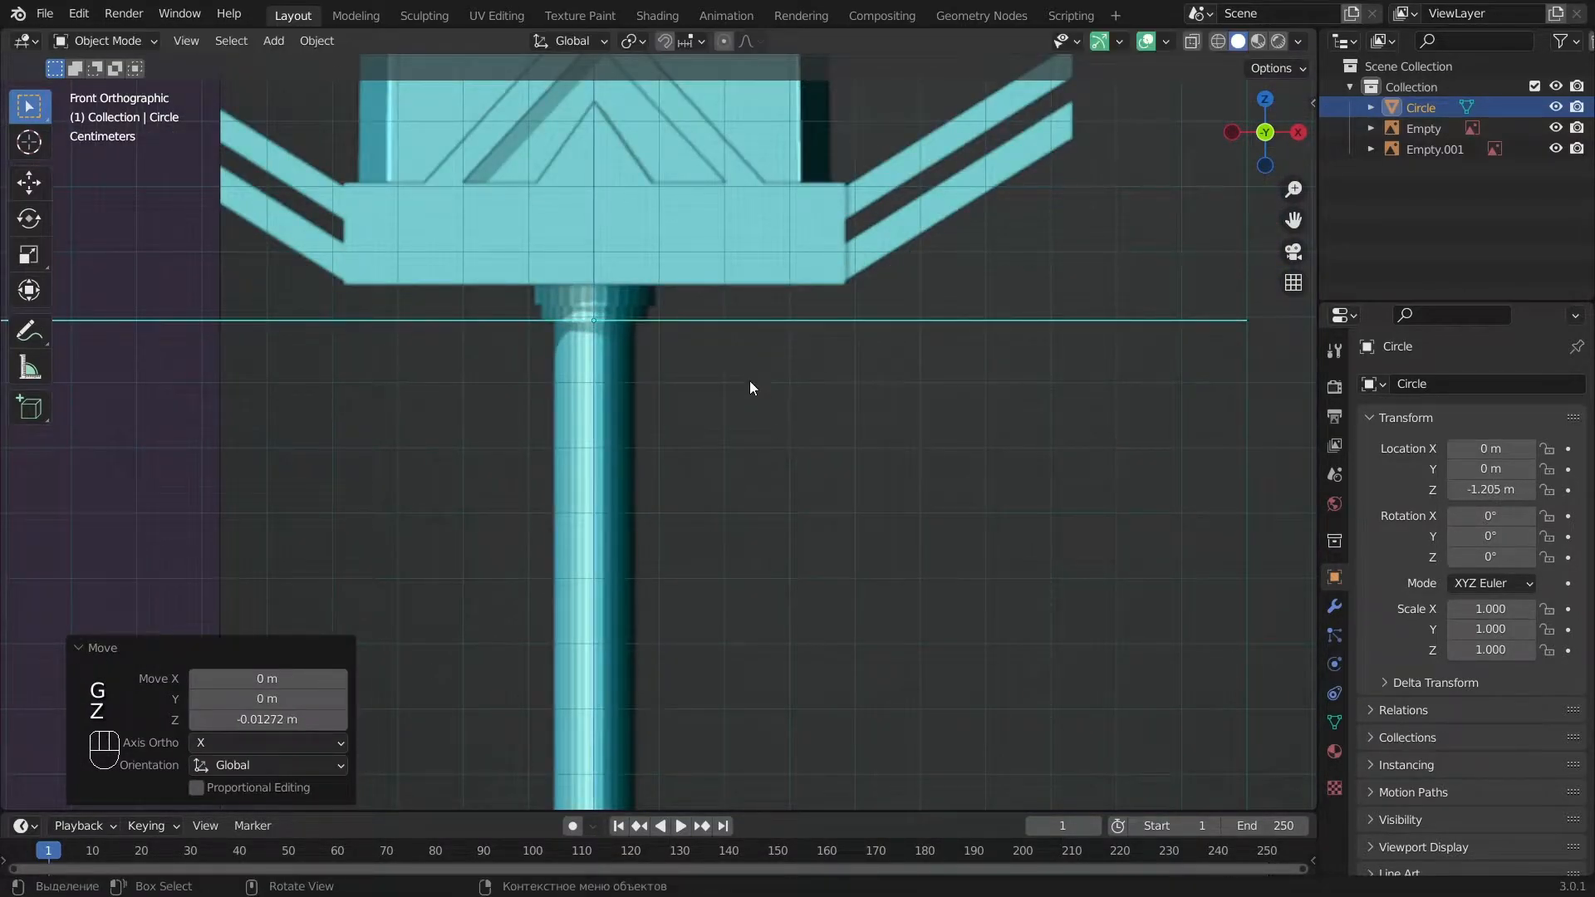
scroll(859, 505, up, 6)
key(g)
key(z)
click(936, 336)
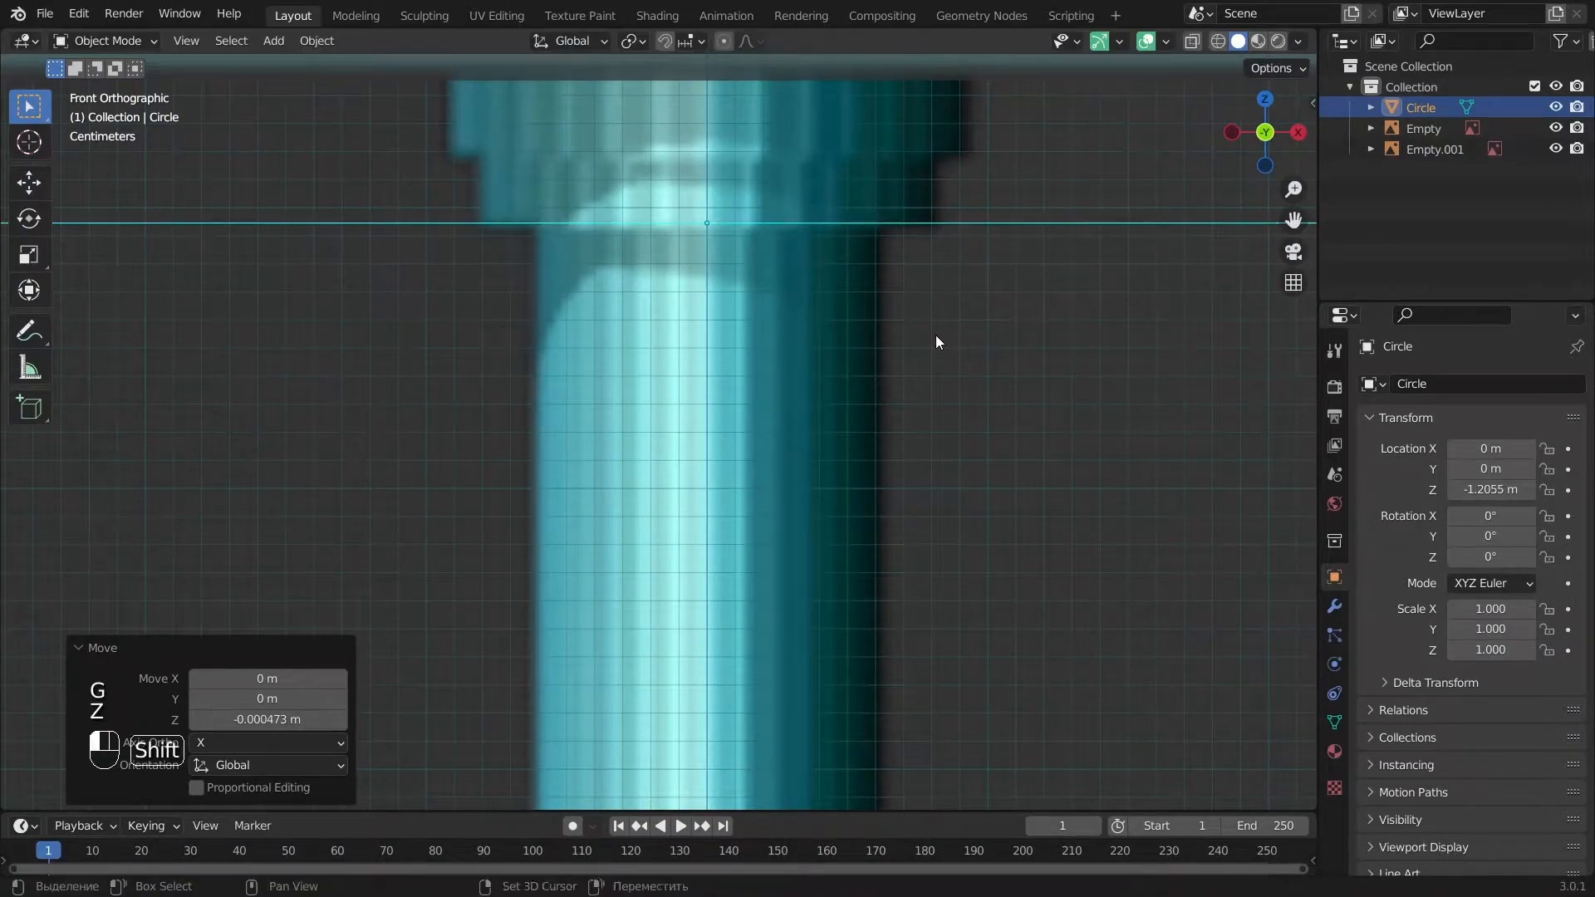
Scale the circle's vertices down to match the handle's width in the reference.
key(Tab)
scroll(936, 335, down, 3)
scroll(972, 376, up, 3)
key(s)
click(855, 346)
key(s)
click(775, 337)
scroll(894, 457, down, 6)
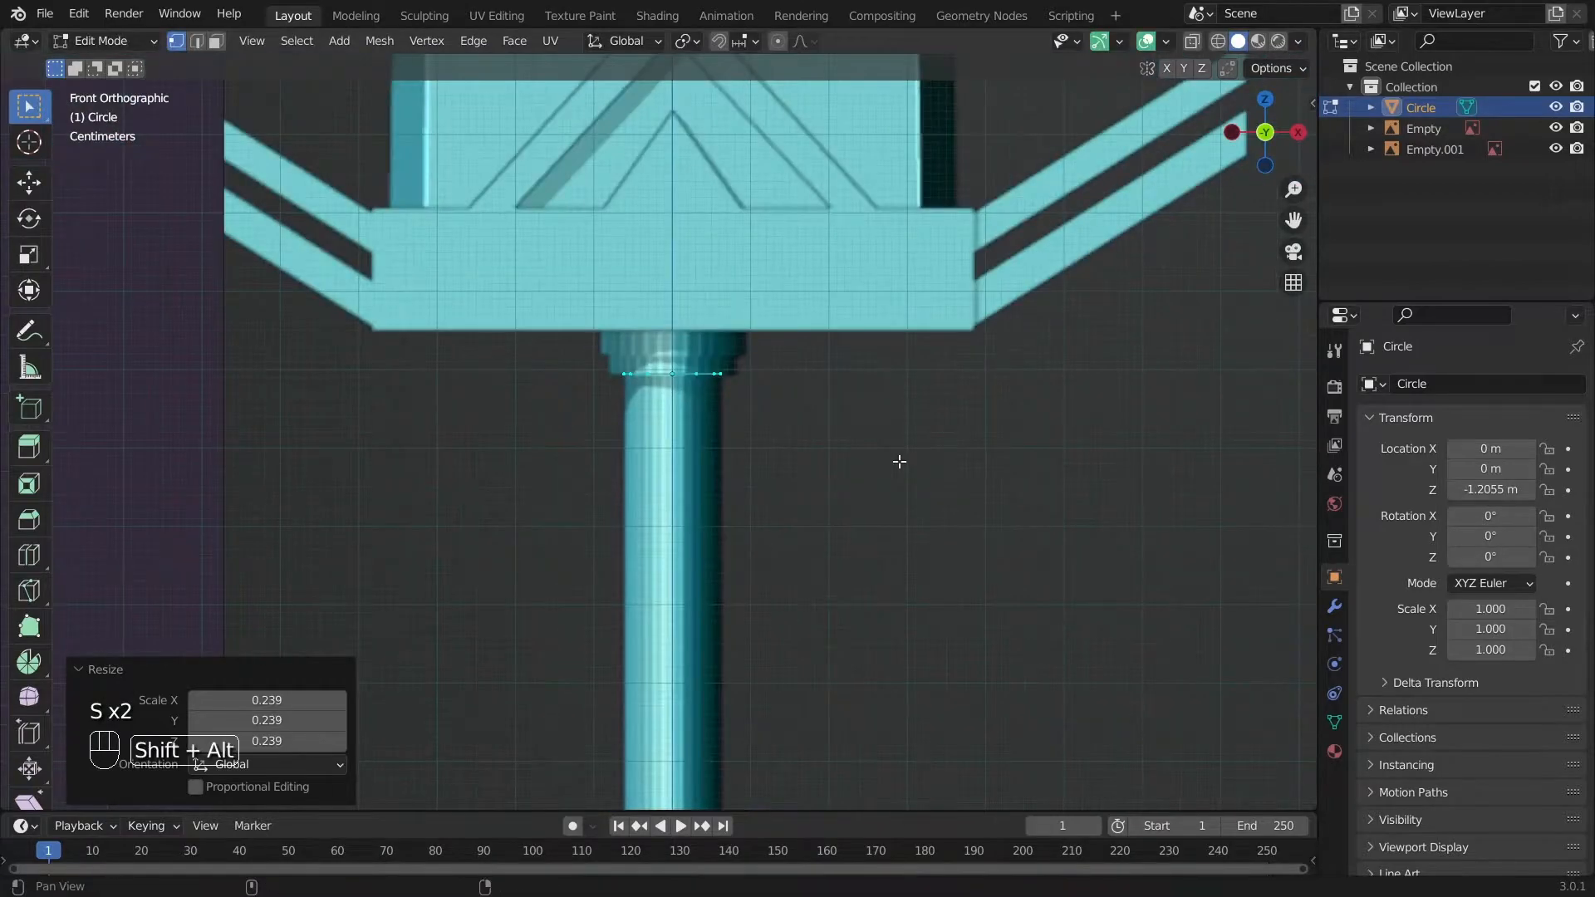
Extrude the ring down along Z by about 1.12 m to the start of the pommel.
alt+shift+middle_drag(901, 459, 868, 286)
key(e)
key(z)
click(832, 704)
alt+shift+middle_drag(832, 704, 885, 326)
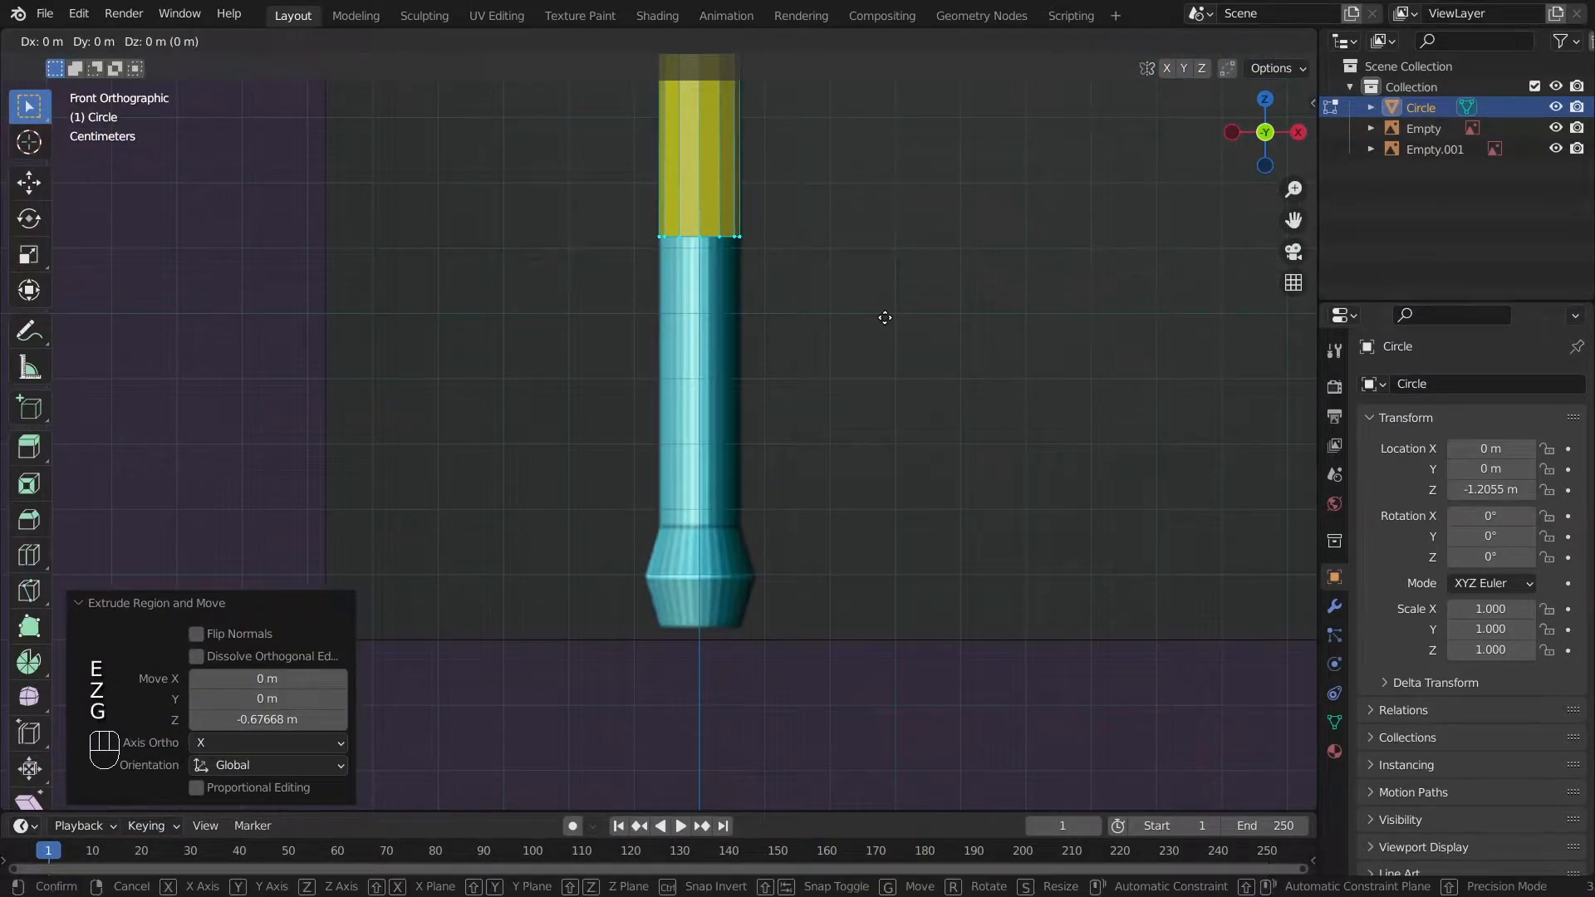
key(g)
key(z)
click(868, 595)
Extrude the lower ring about 0.156 m further down along Z to the pommel's bottom edge.
scroll(874, 594, up, 5)
alt+shift+middle_drag(920, 625, 909, 291)
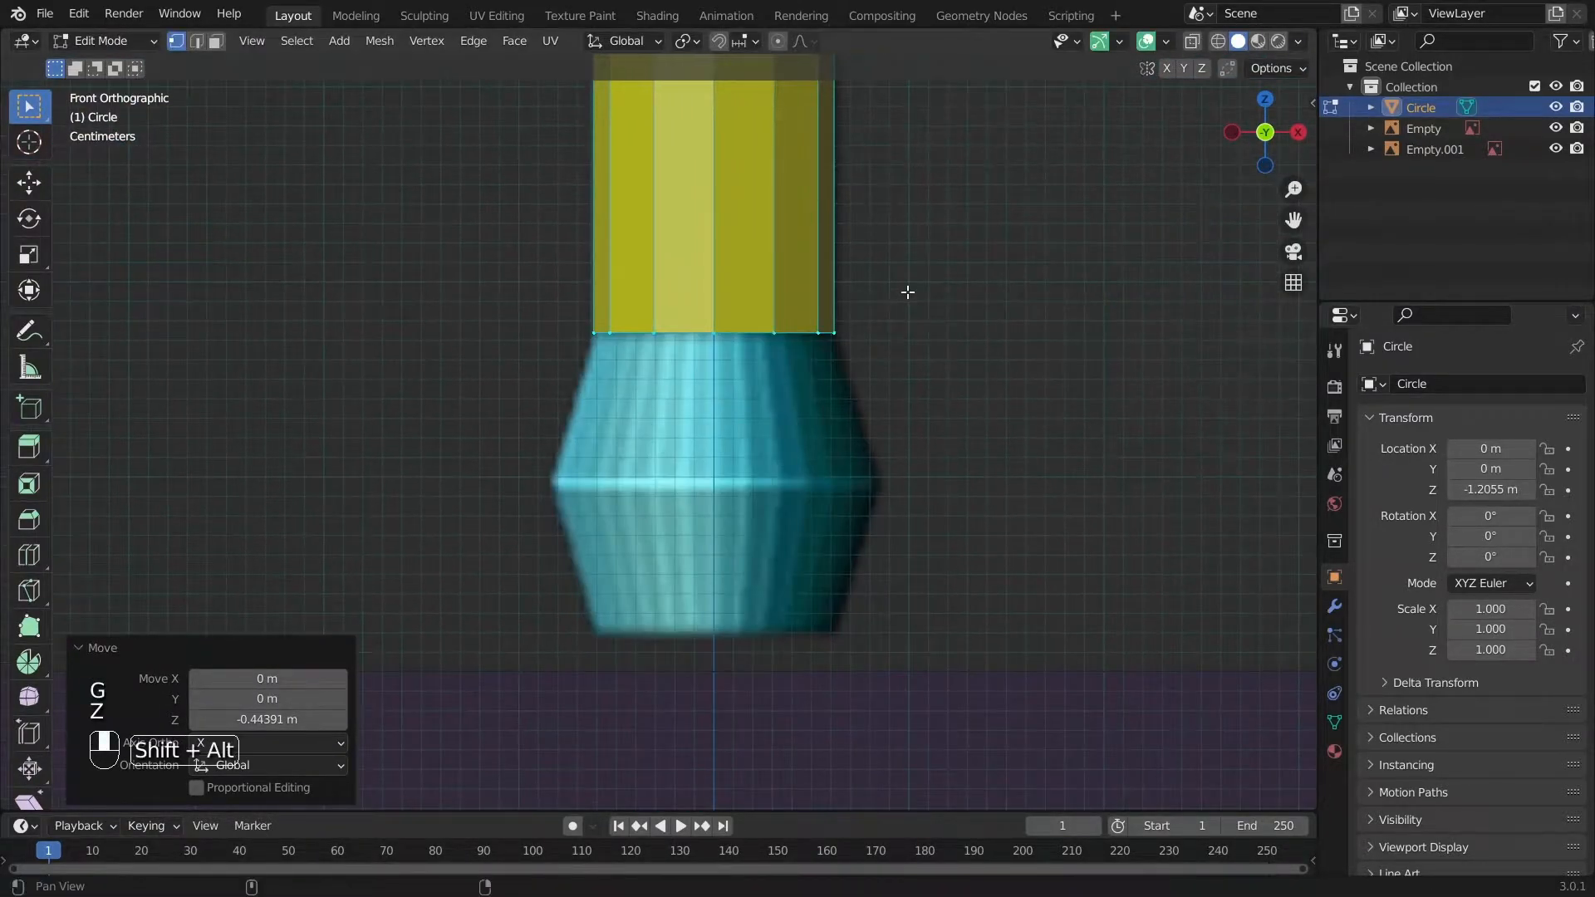
key(e)
key(z)
click(858, 596)
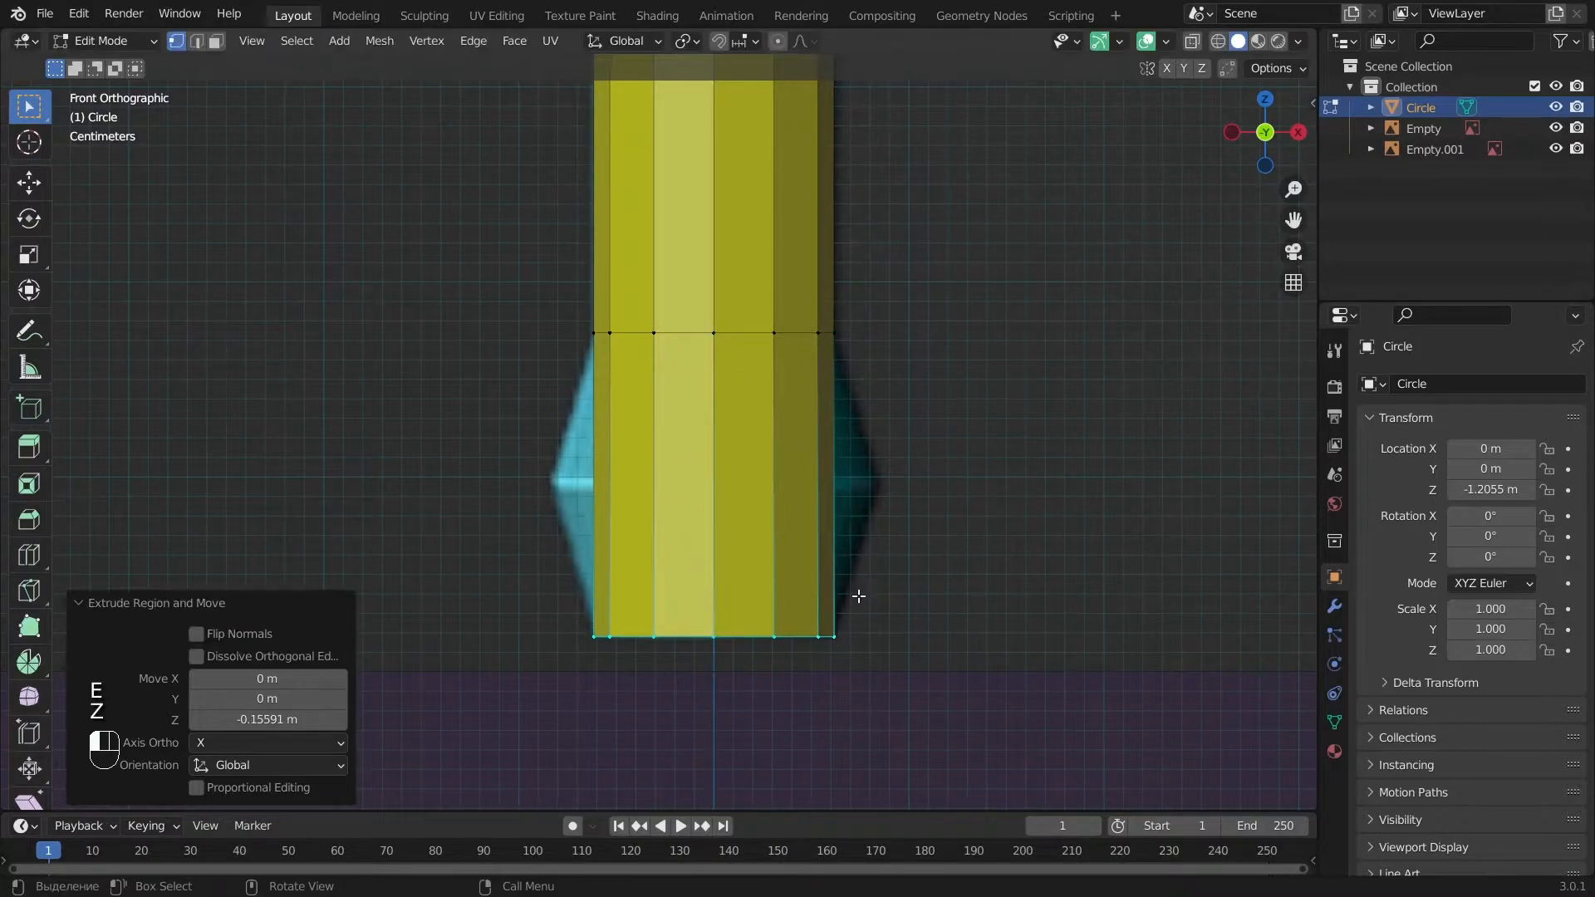
Add a centered loop cut around the pommel section and scale it outward by about 1.35.
key(ctrl+r)
click(805, 491)
right_click(805, 491)
key(s)
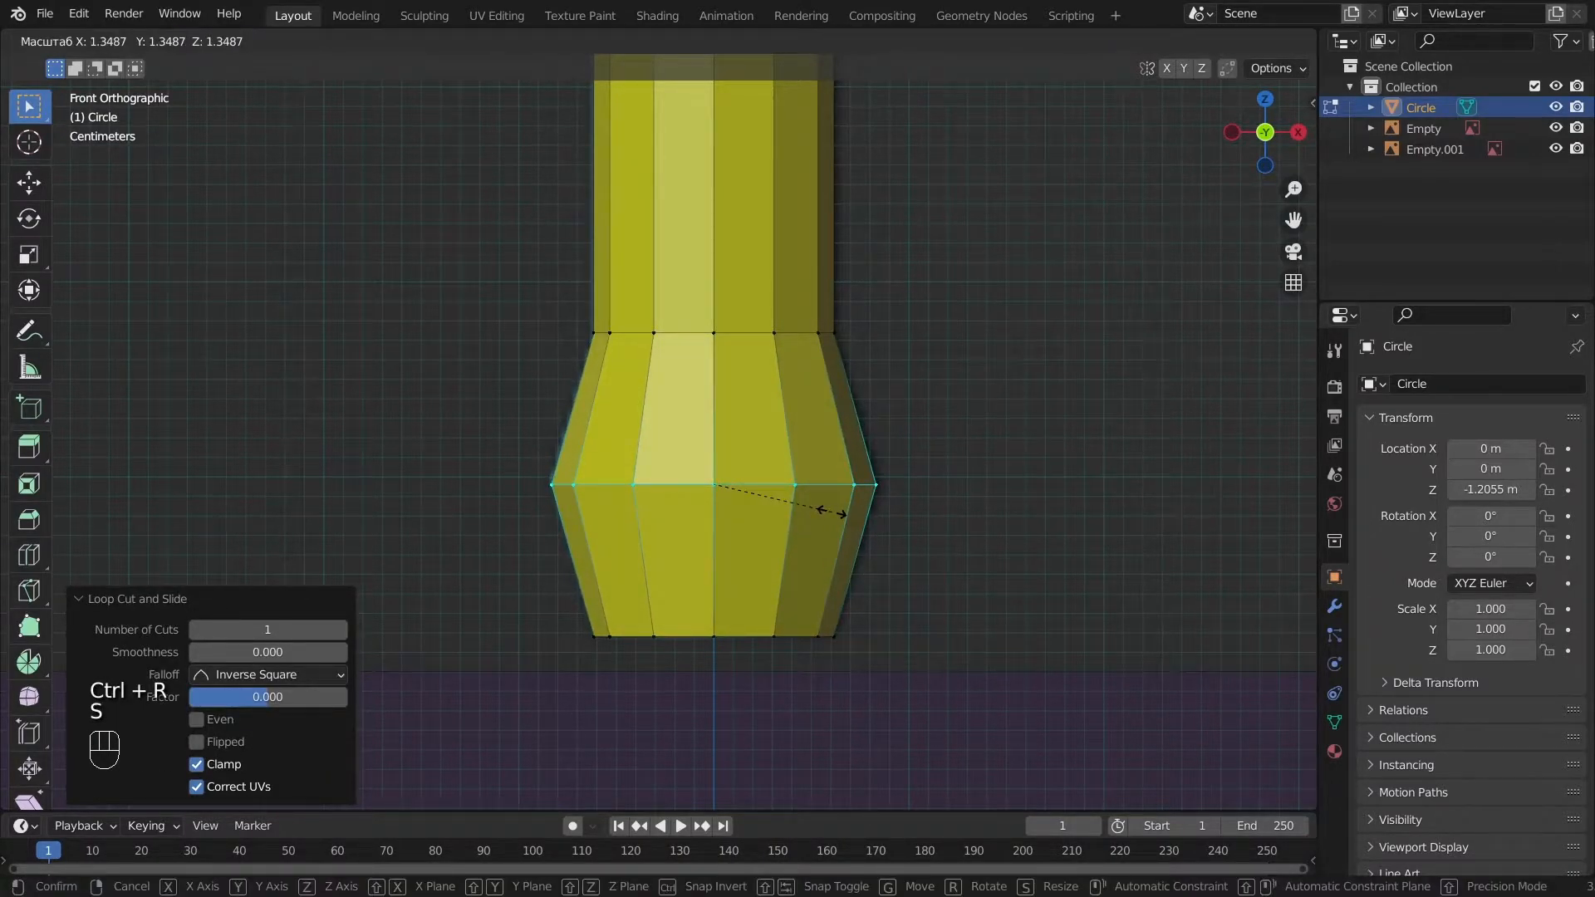
click(834, 512)
Add a centered loop cut in each pommel half and scale both loops outward by about 1.05, excluding Z.
click(780, 408)
right_click(780, 408)
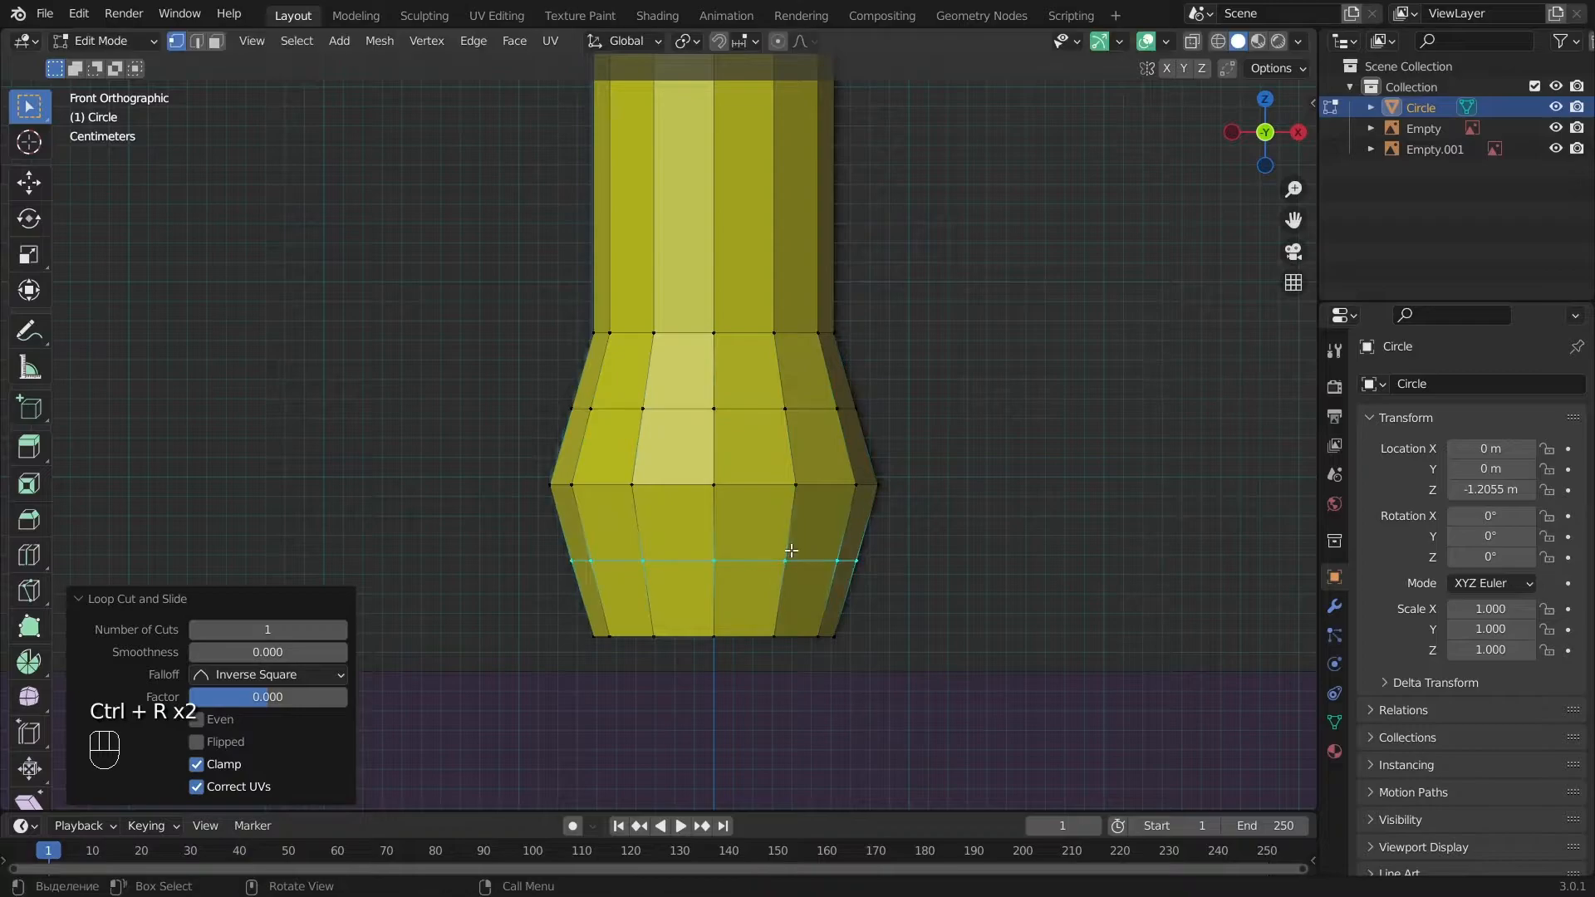
alt+shift+click(833, 446)
key(s)
key(shift+z)
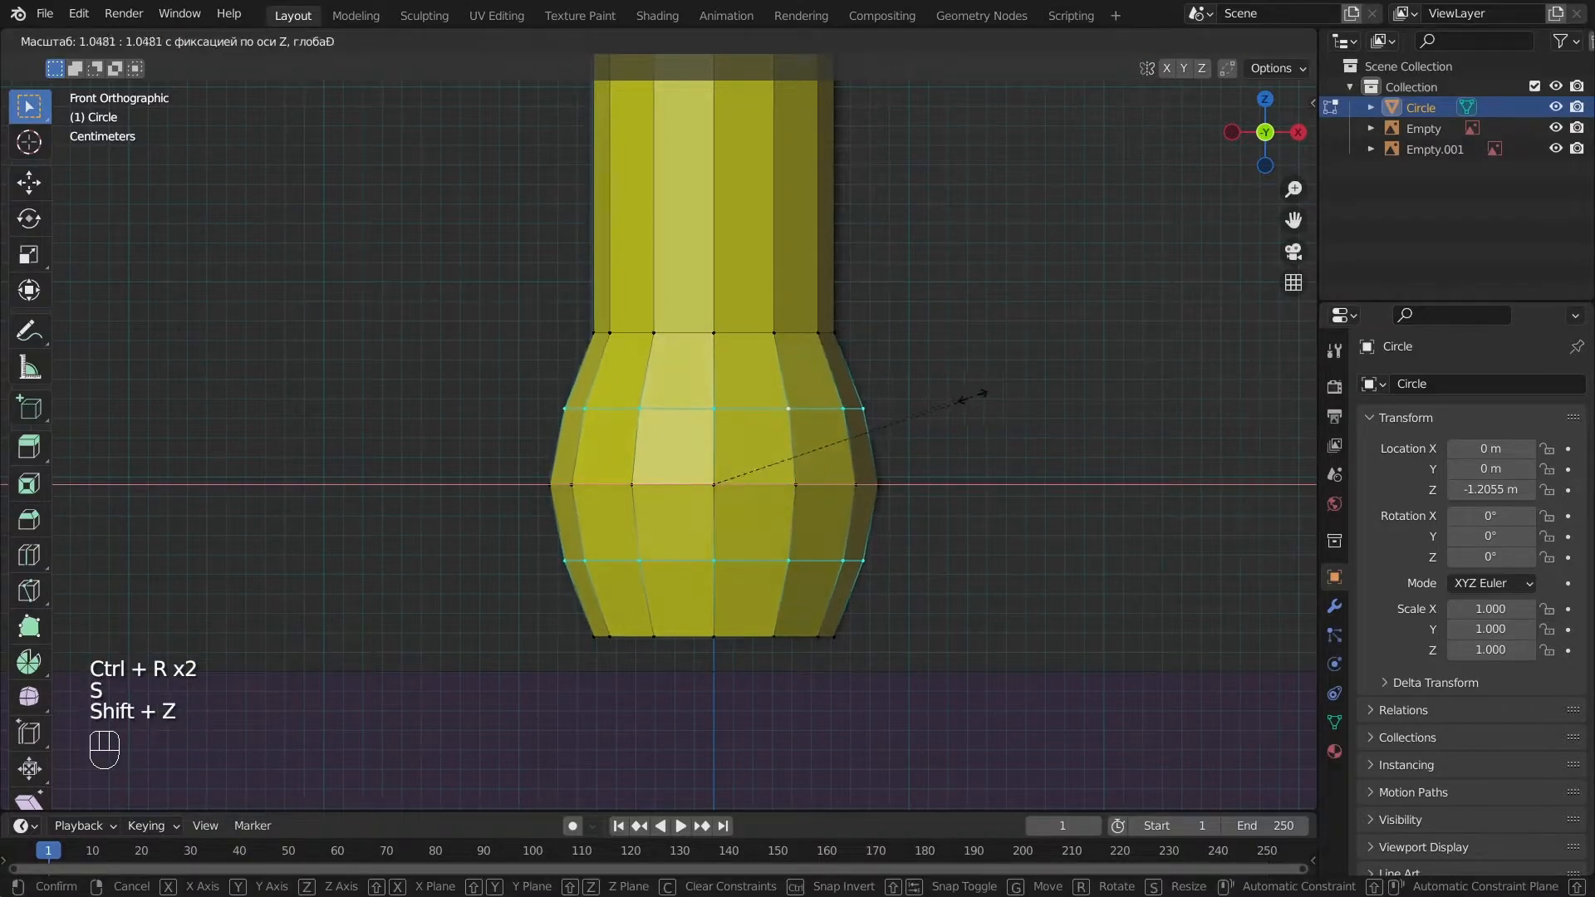
click(981, 399)
key(a)
key(Tab)
key(a)
Extrude the handle's top ring outward at scale 1.324 and raise it 0.024 m along Z as the lower collar.
scroll(906, 467, down, 11)
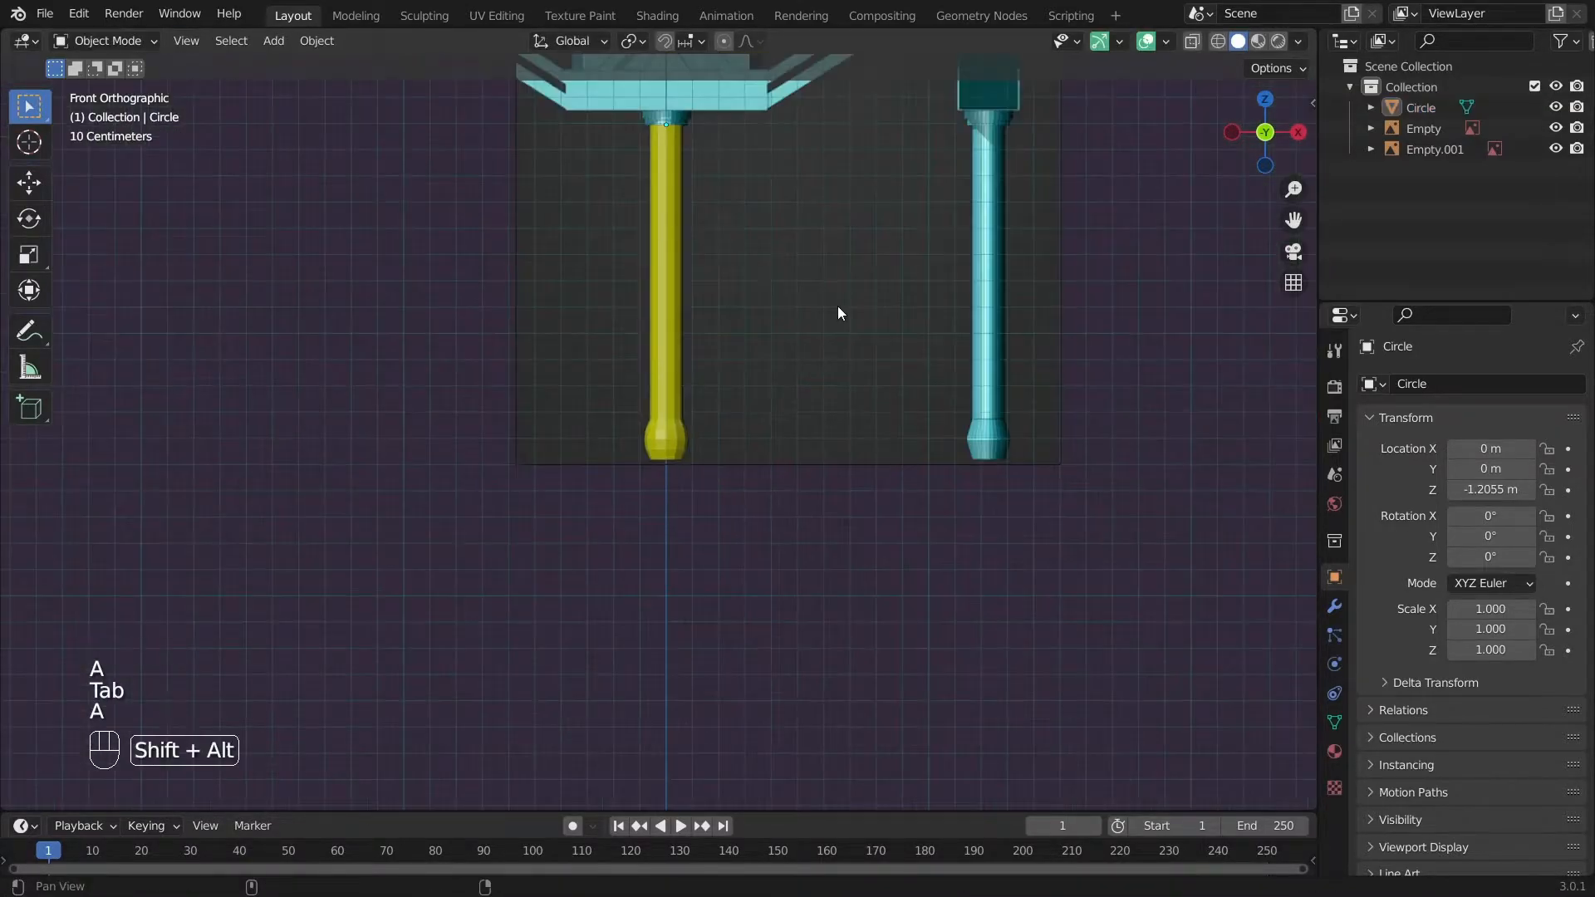
alt+shift+drag(724, 191, 736, 480)
scroll(736, 480, up, 7)
key(Tab)
scroll(883, 350, up, 5)
alt+shift+drag(864, 277, 770, 339)
key(e)
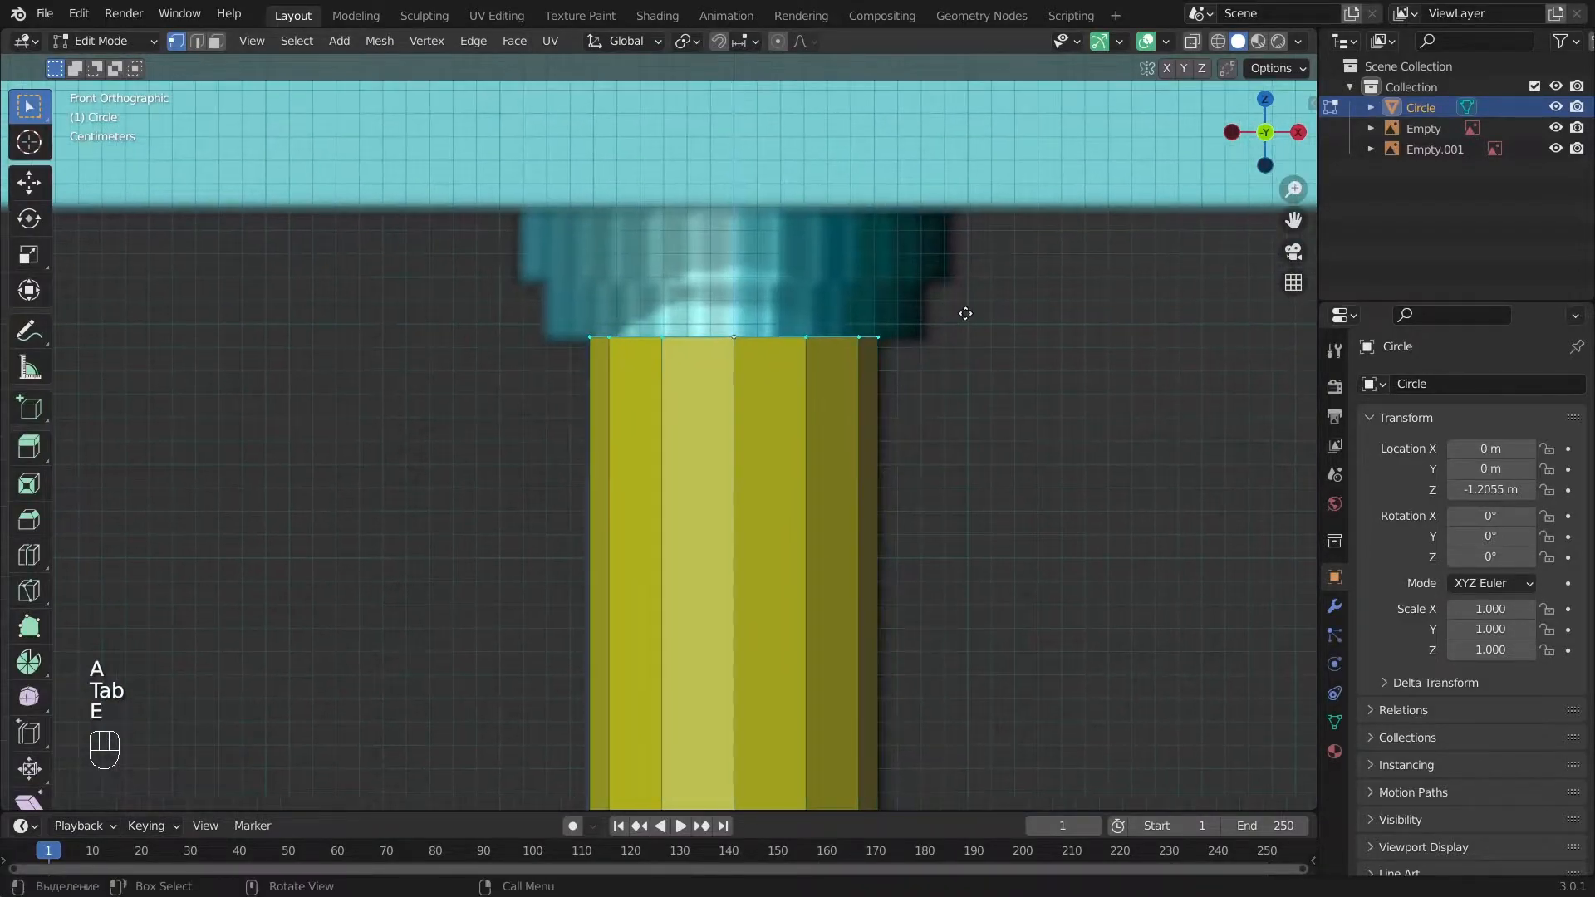
click(1041, 359)
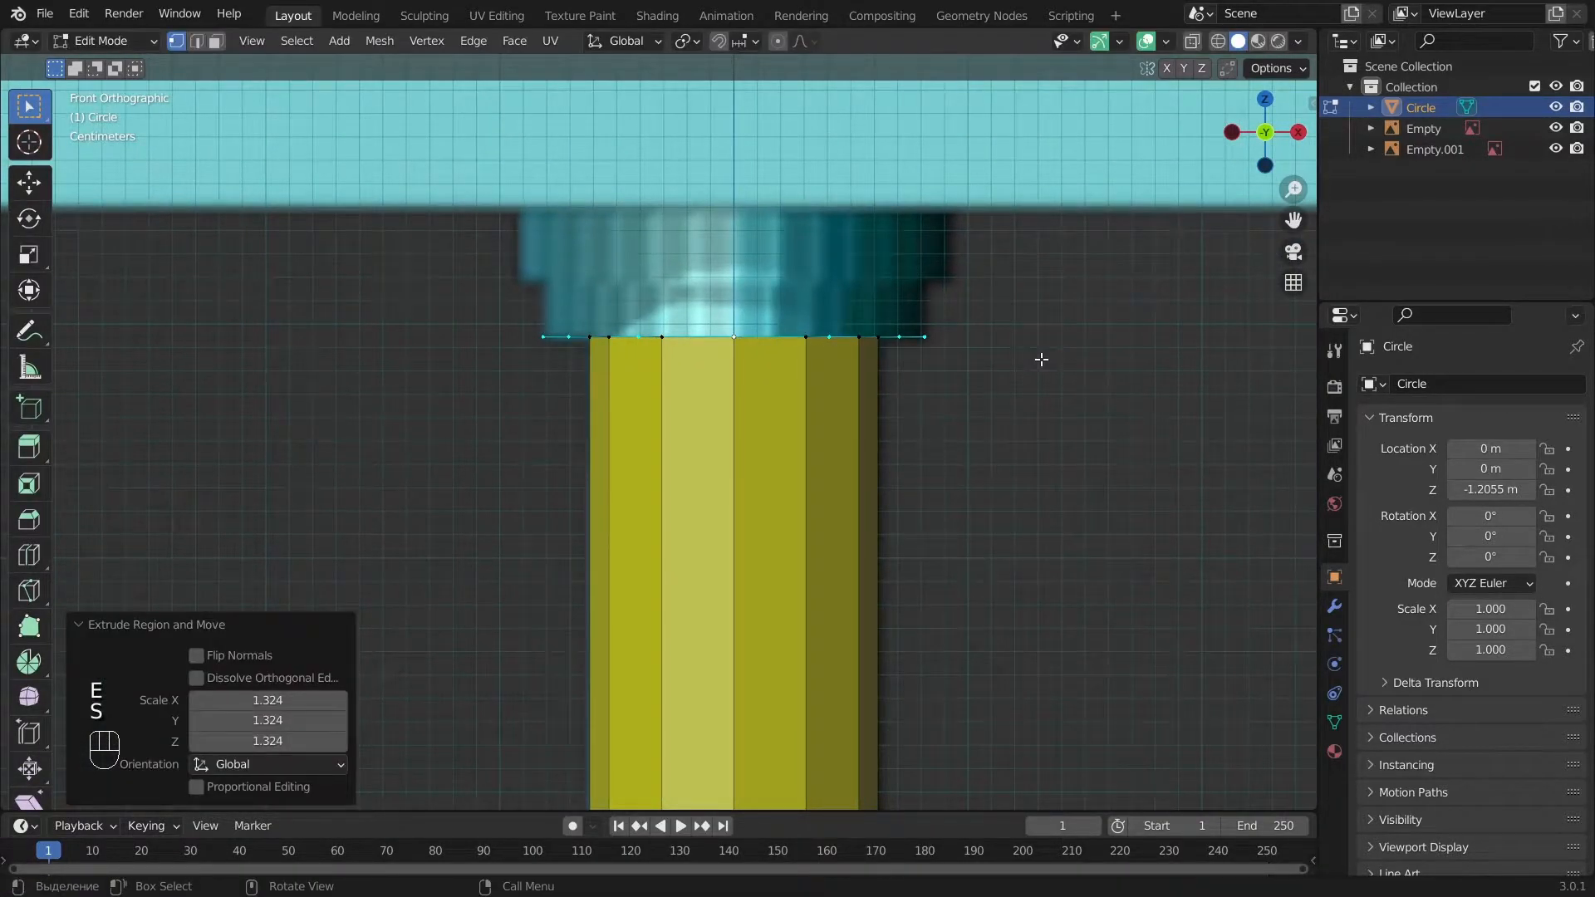
click(1011, 303)
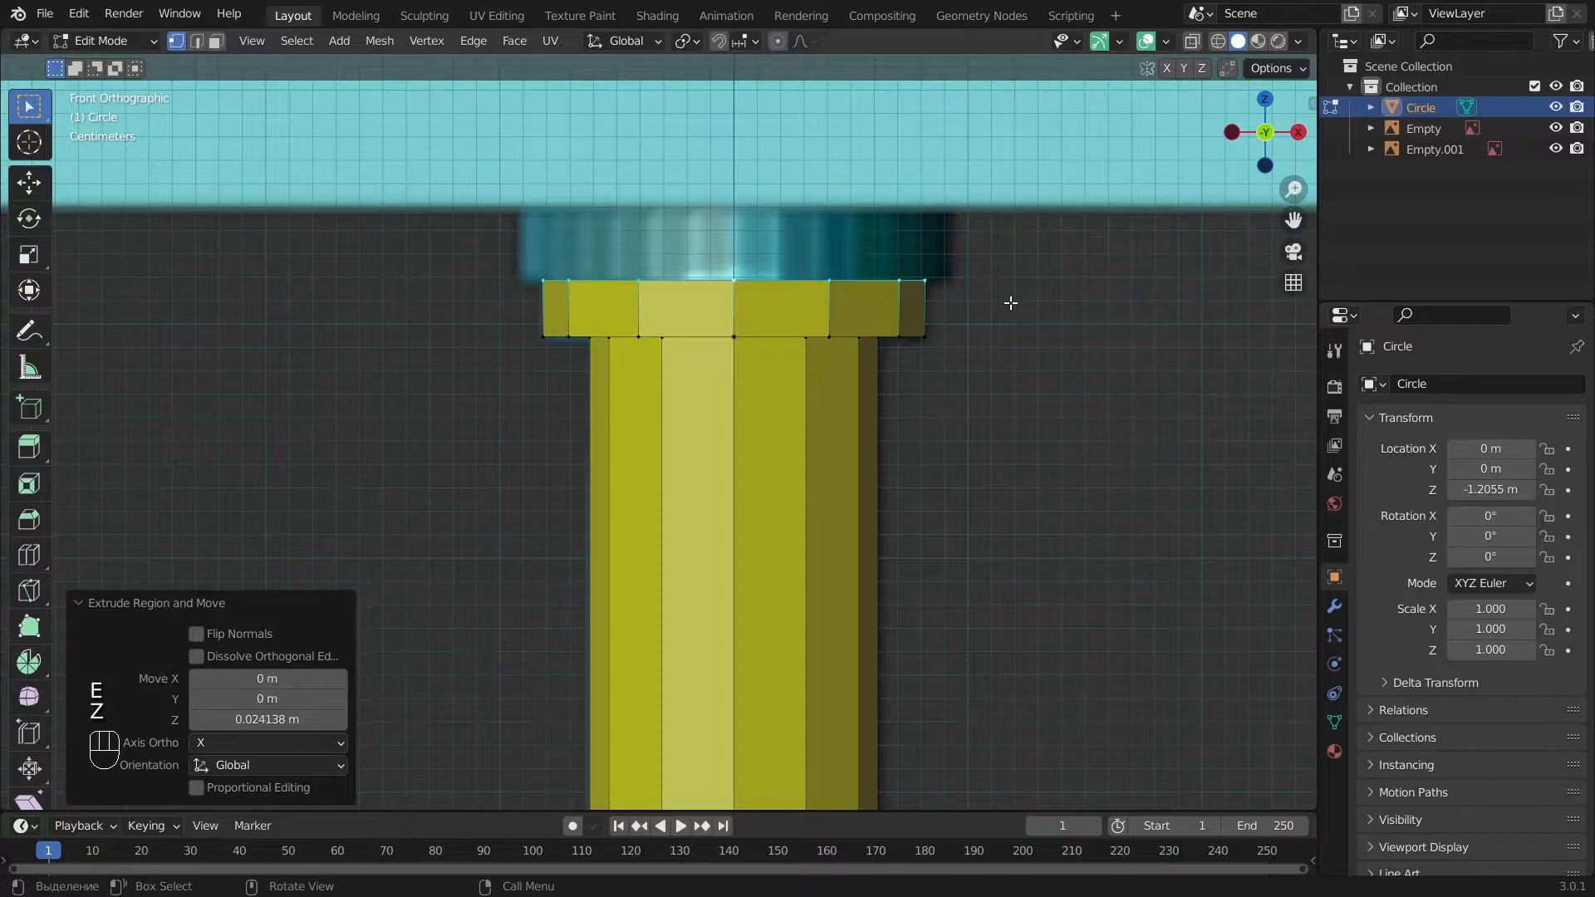
Extrude the collar's top ring outward at scale 1.135 and raise it about 0.032 m to the crossguard.
click(1042, 314)
key(e)
key(z)
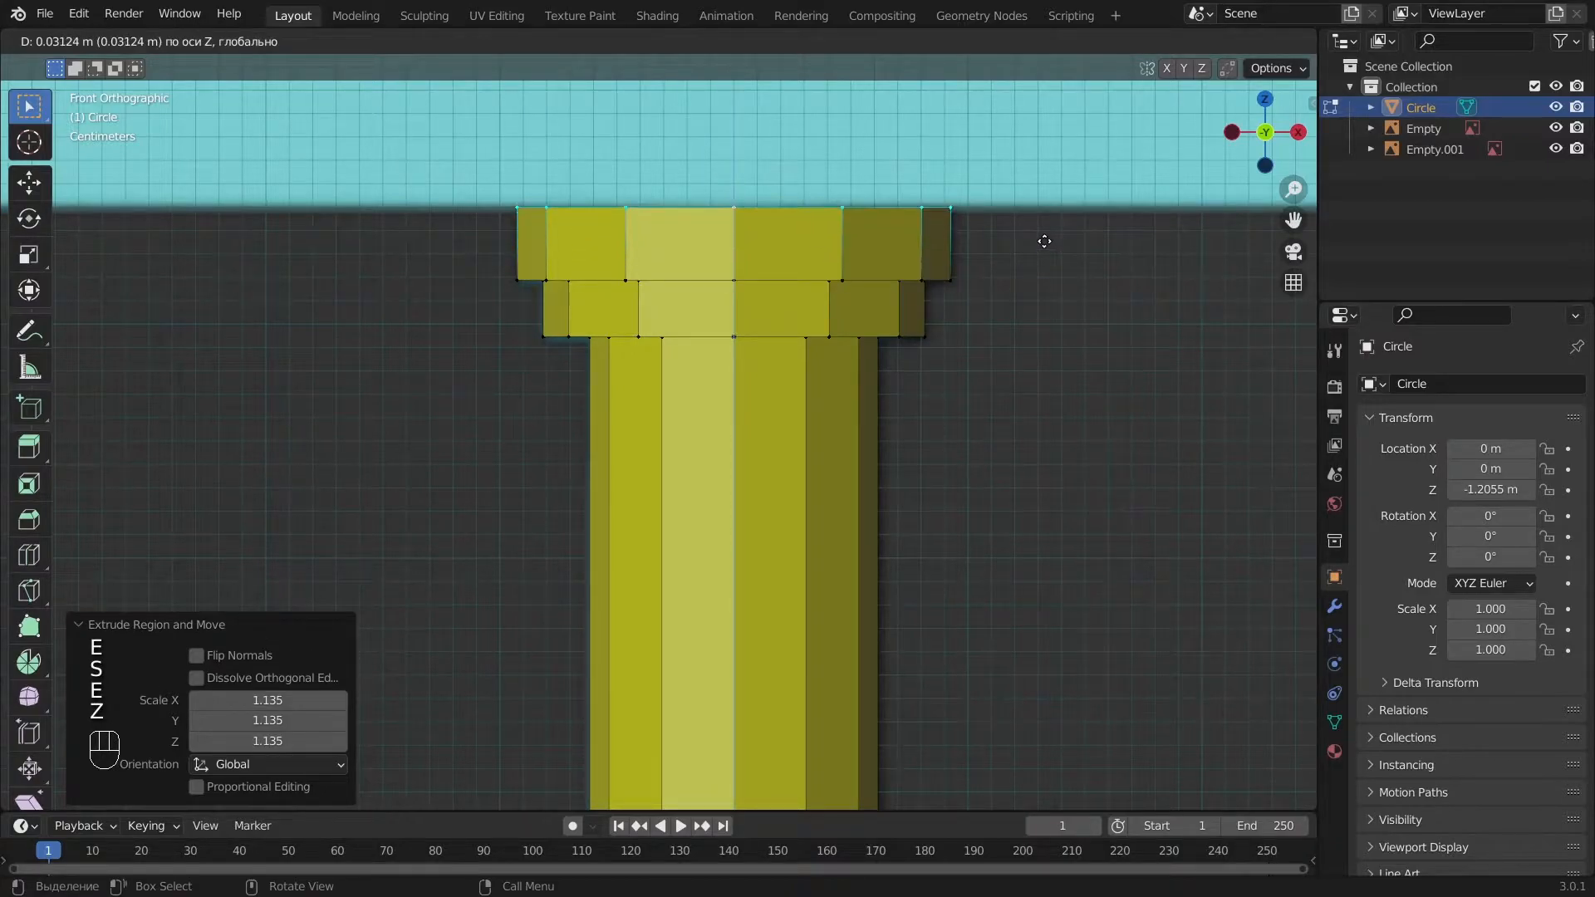
click(1044, 242)
Close the collar's open top by extruding its rim inward in rings and merging the innermost ring.
alt+drag(1044, 242, 985, 376)
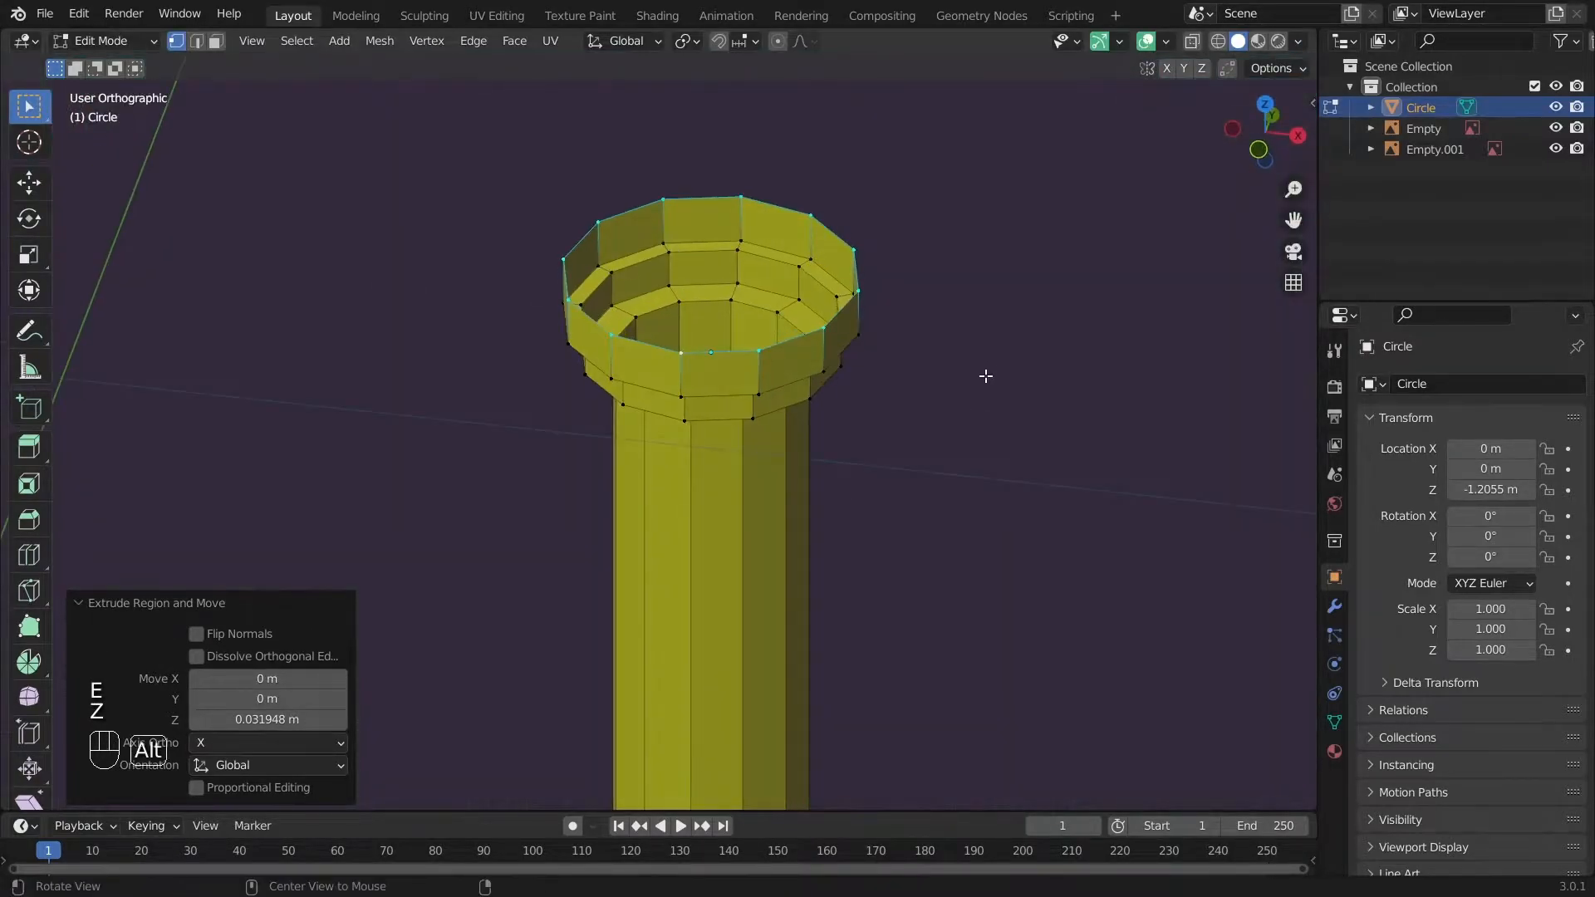
click(1088, 221)
key(e)
key(s)
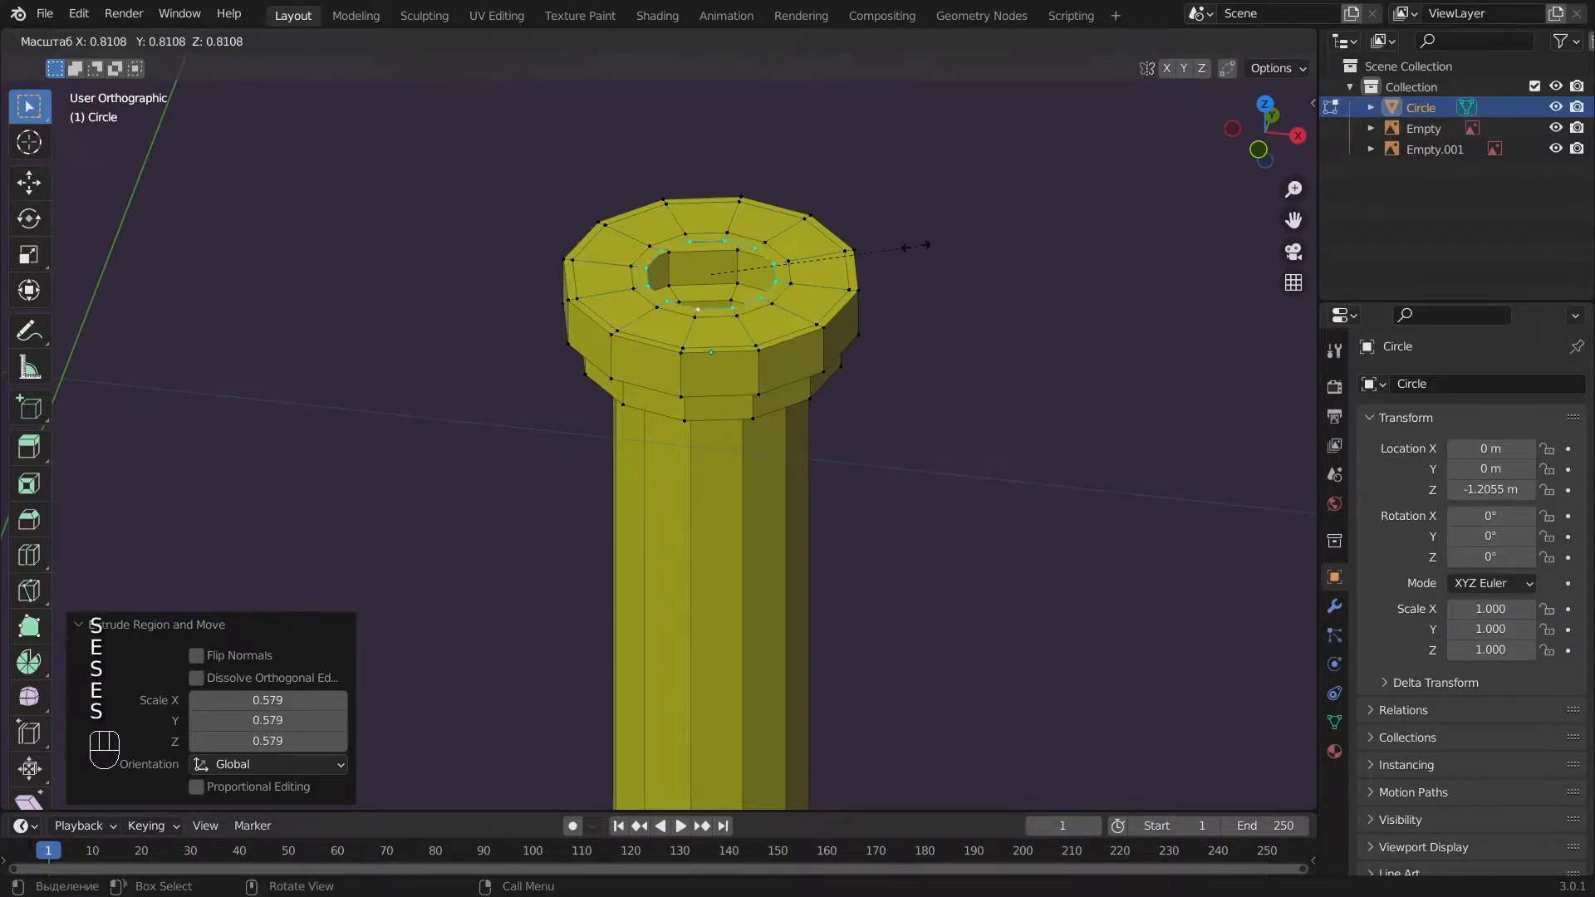
click(841, 260)
key(m)
click(840, 258)
Close the pommel's open bottom by extruding its rim inward at scale 0.936, extruding again and merging the innermost ring.
alt+drag(731, 588, 817, 590)
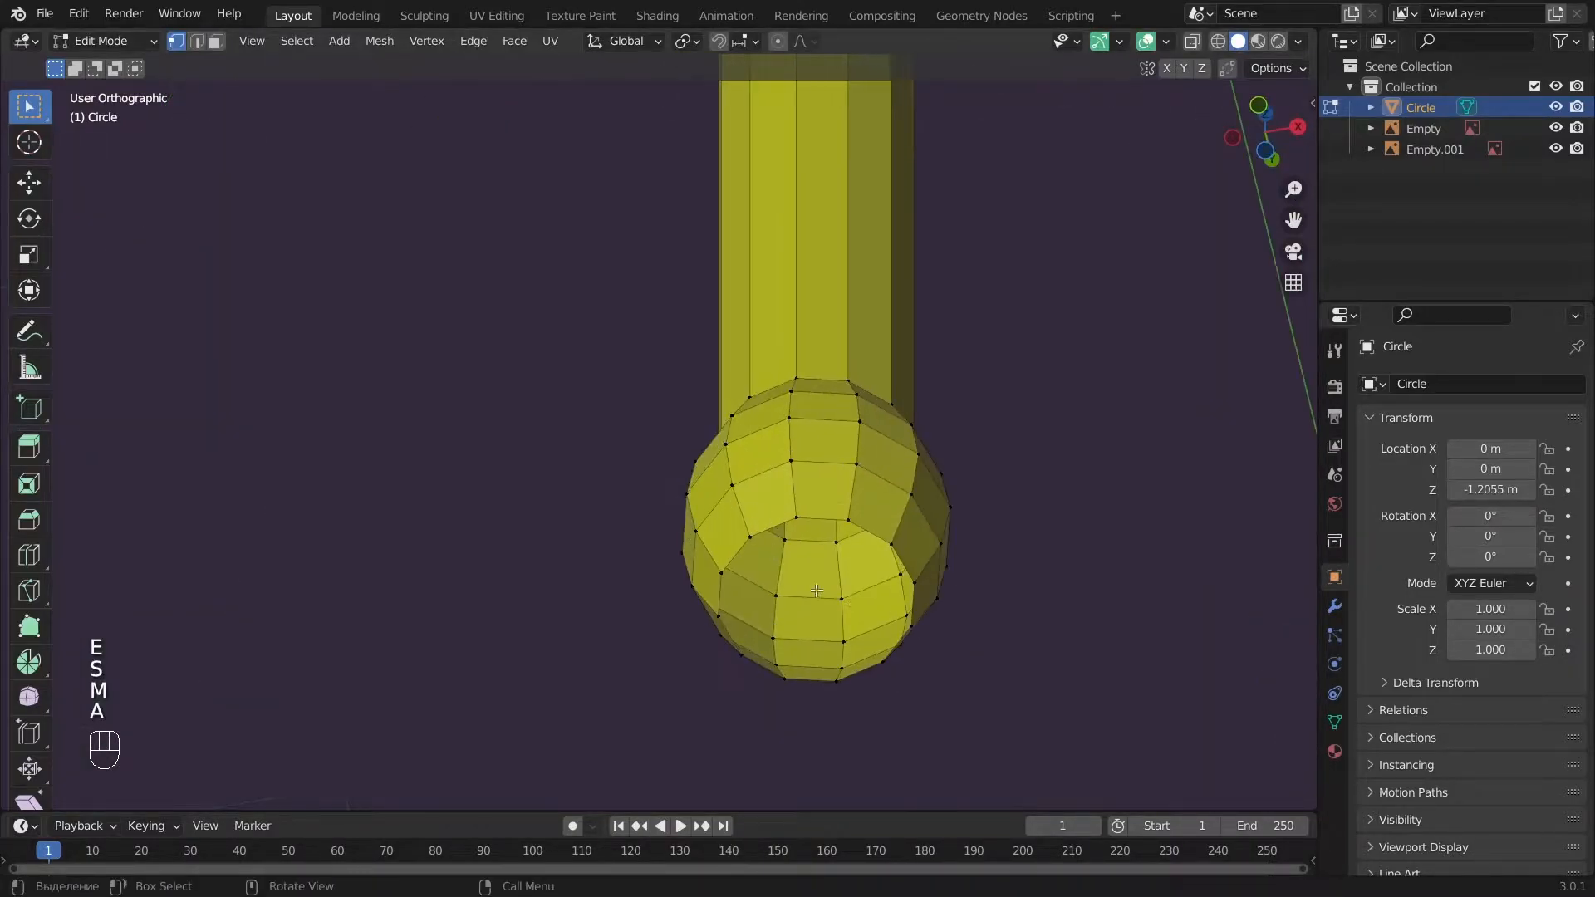
click(1016, 445)
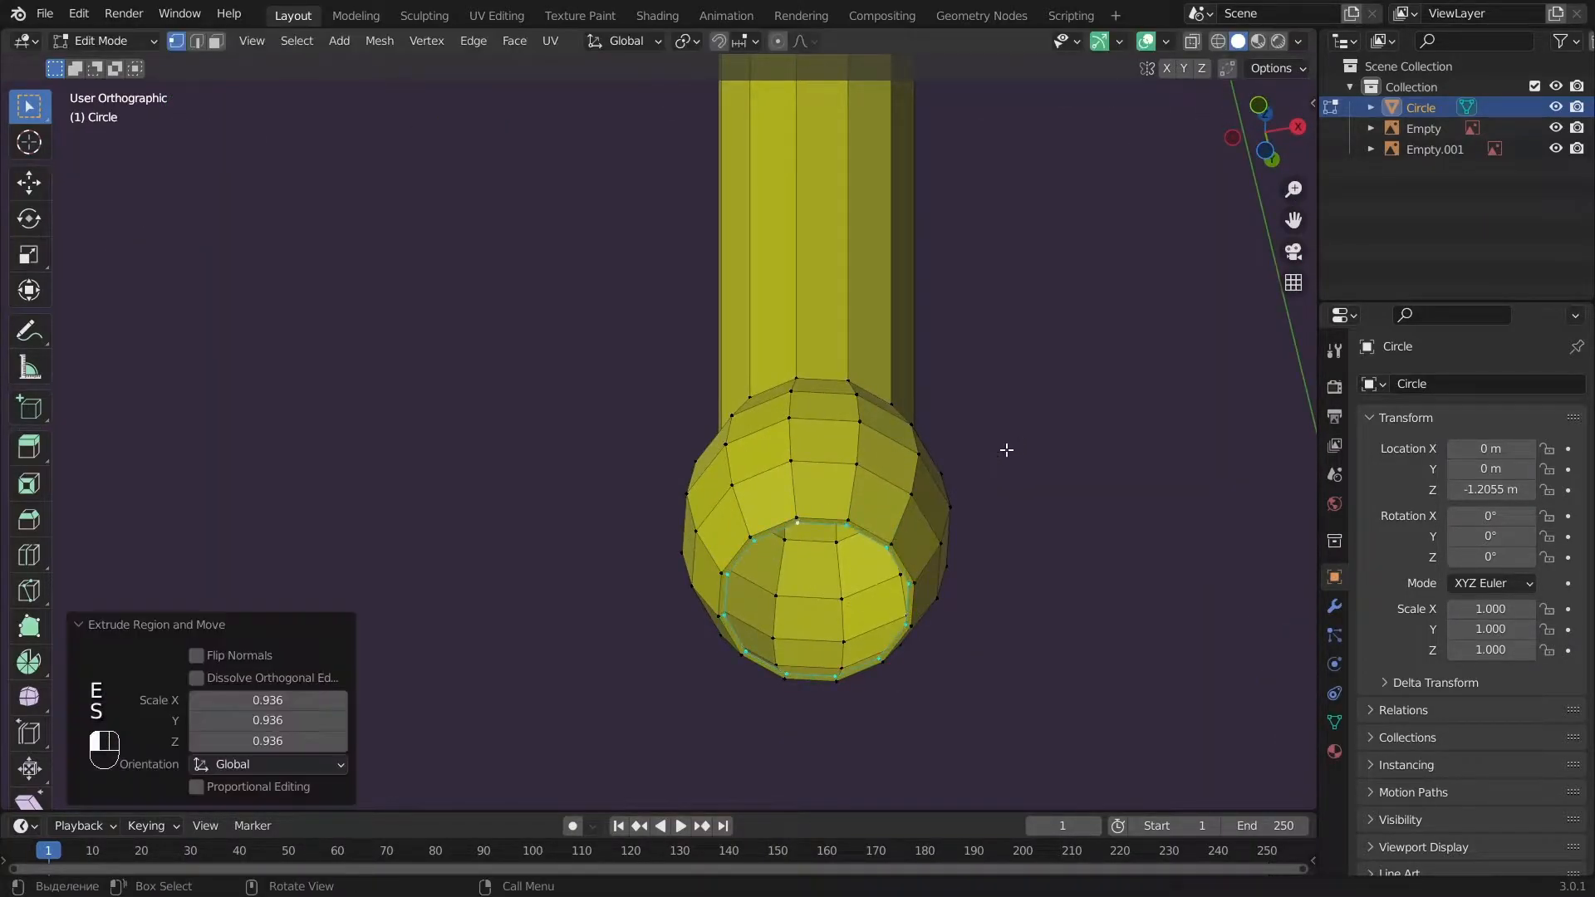
key(e)
key(s)
click(978, 492)
key(m)
click(973, 500)
key(a)
key(Tab)
scroll(895, 457, down, 8)
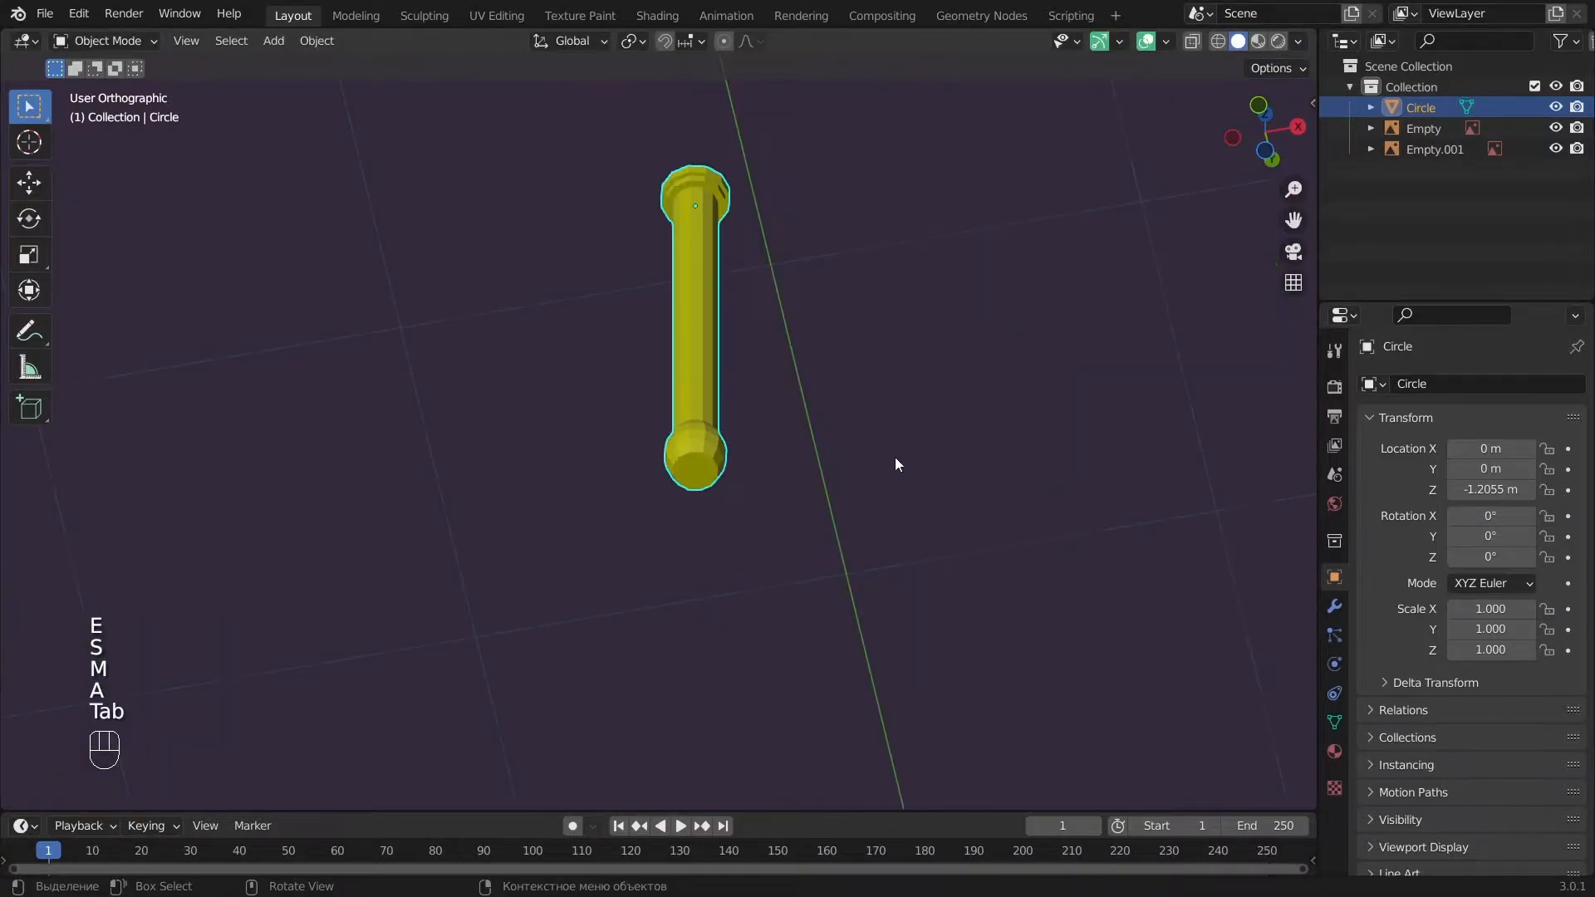
Add a 2 m cube at the world origin for the crossguard, working in front view.
key(a)
key(KP_1)
scroll(889, 422, down, 6)
alt+shift+drag(821, 644, 796, 351)
scroll(796, 352, up, 6)
alt+shift+drag(827, 549, 759, 558)
scroll(773, 524, up, 3)
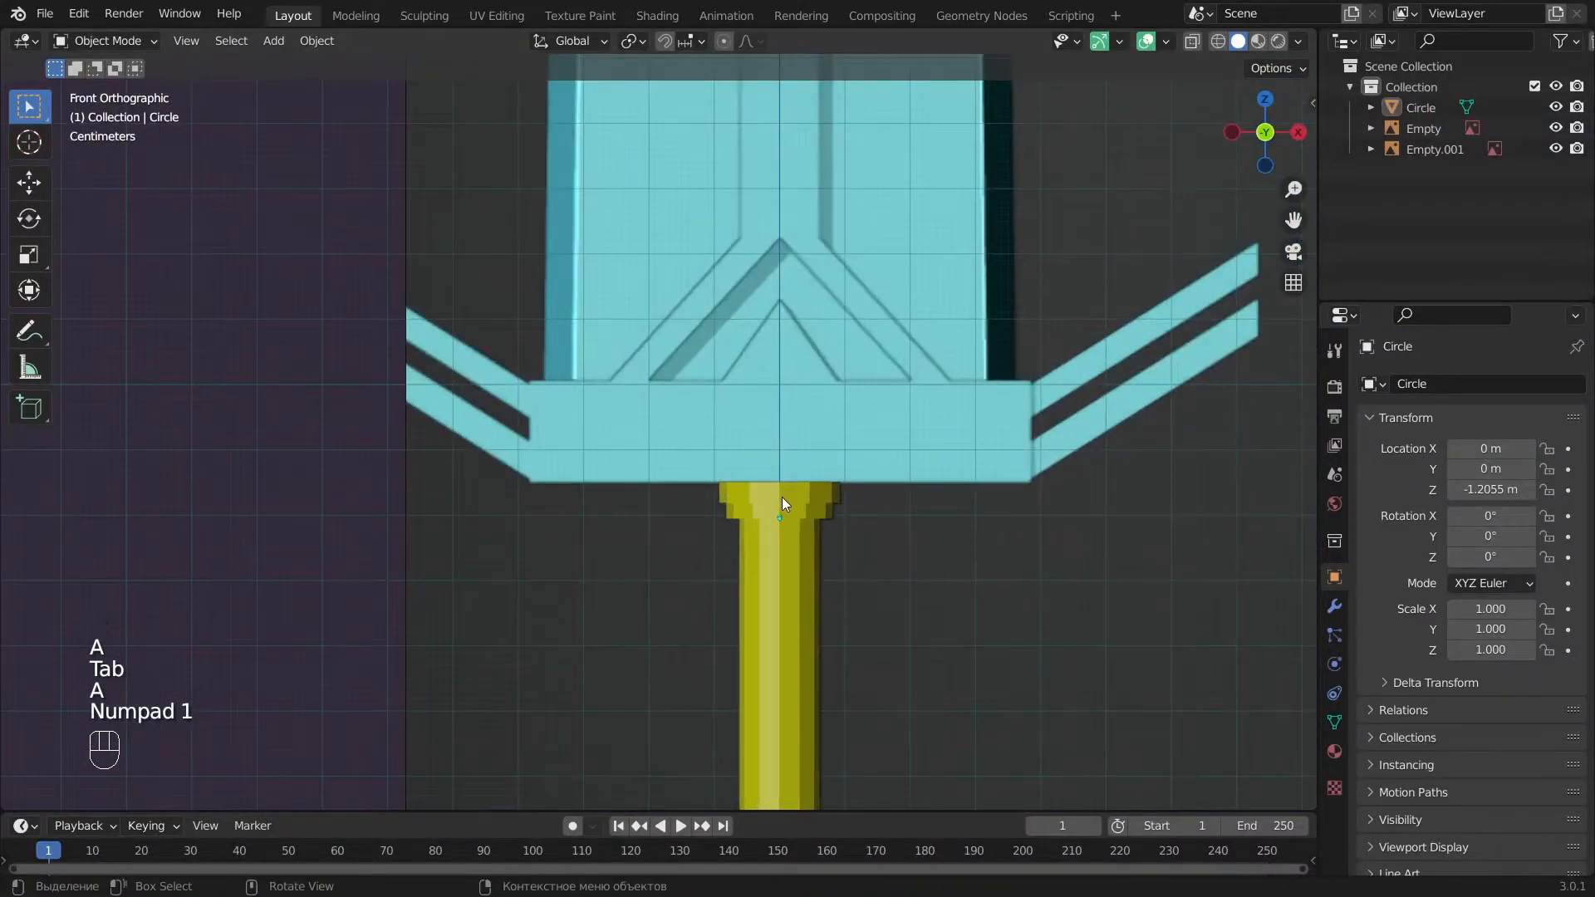
key(shift+a)
mouse_move(585, 278)
click(664, 291)
Lower the cube along Z to -0.15034 m so its bottom edge meets the top of the handle.
scroll(931, 379, down, 4)
alt+shift+drag(934, 379, 821, 501)
key(g)
key(z)
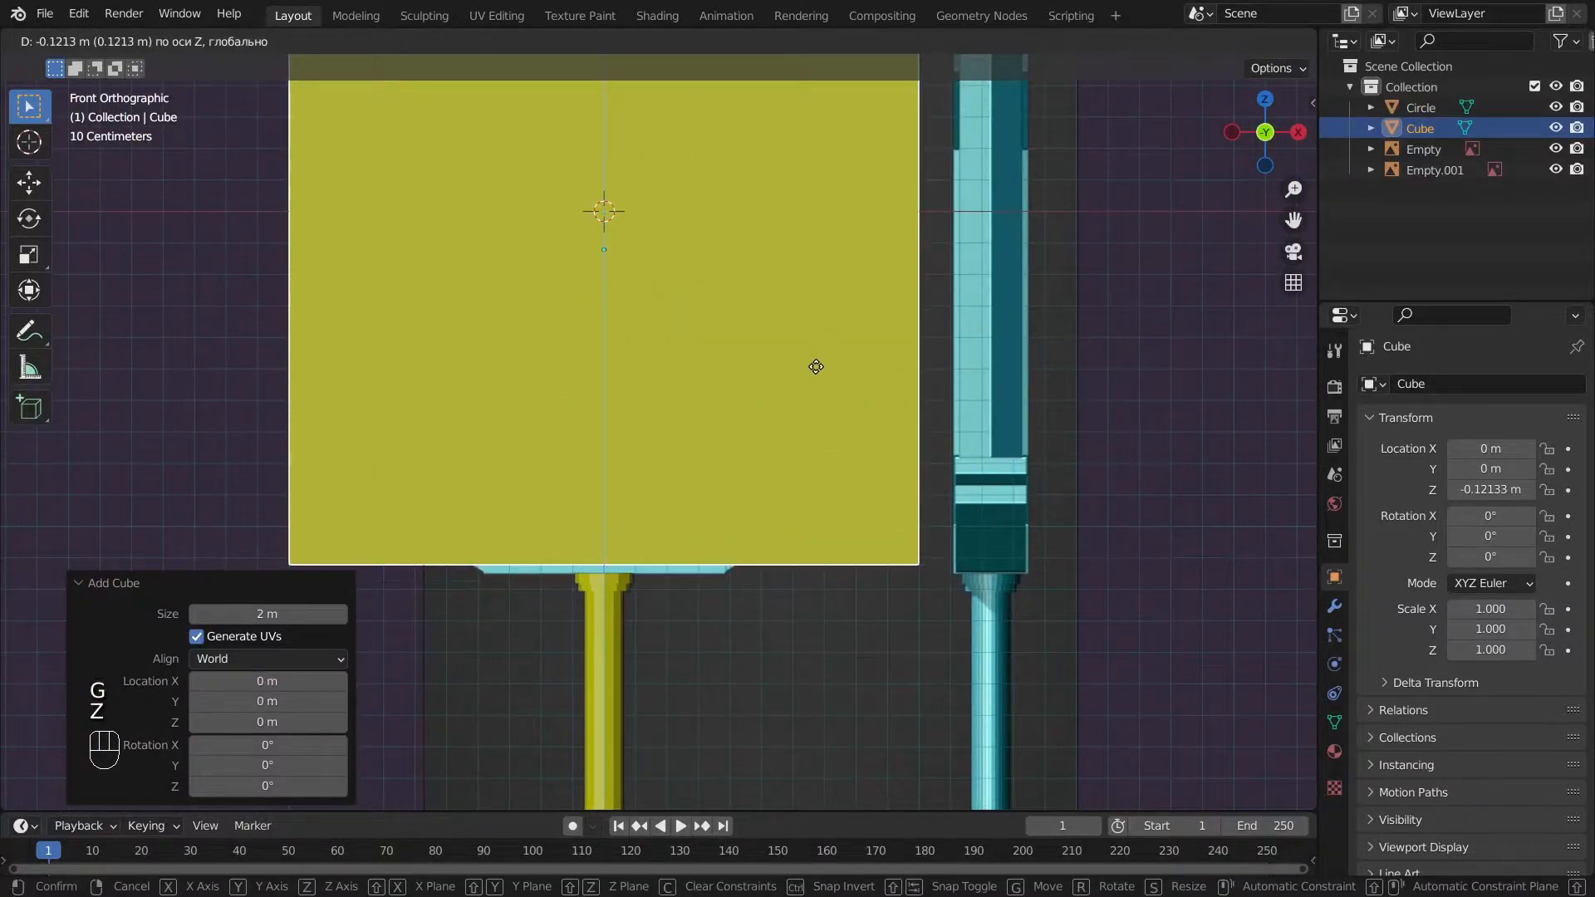
click(811, 375)
Split the cube down its middle with a centered vertical loop cut.
key(Tab)
scroll(951, 409, down, 3)
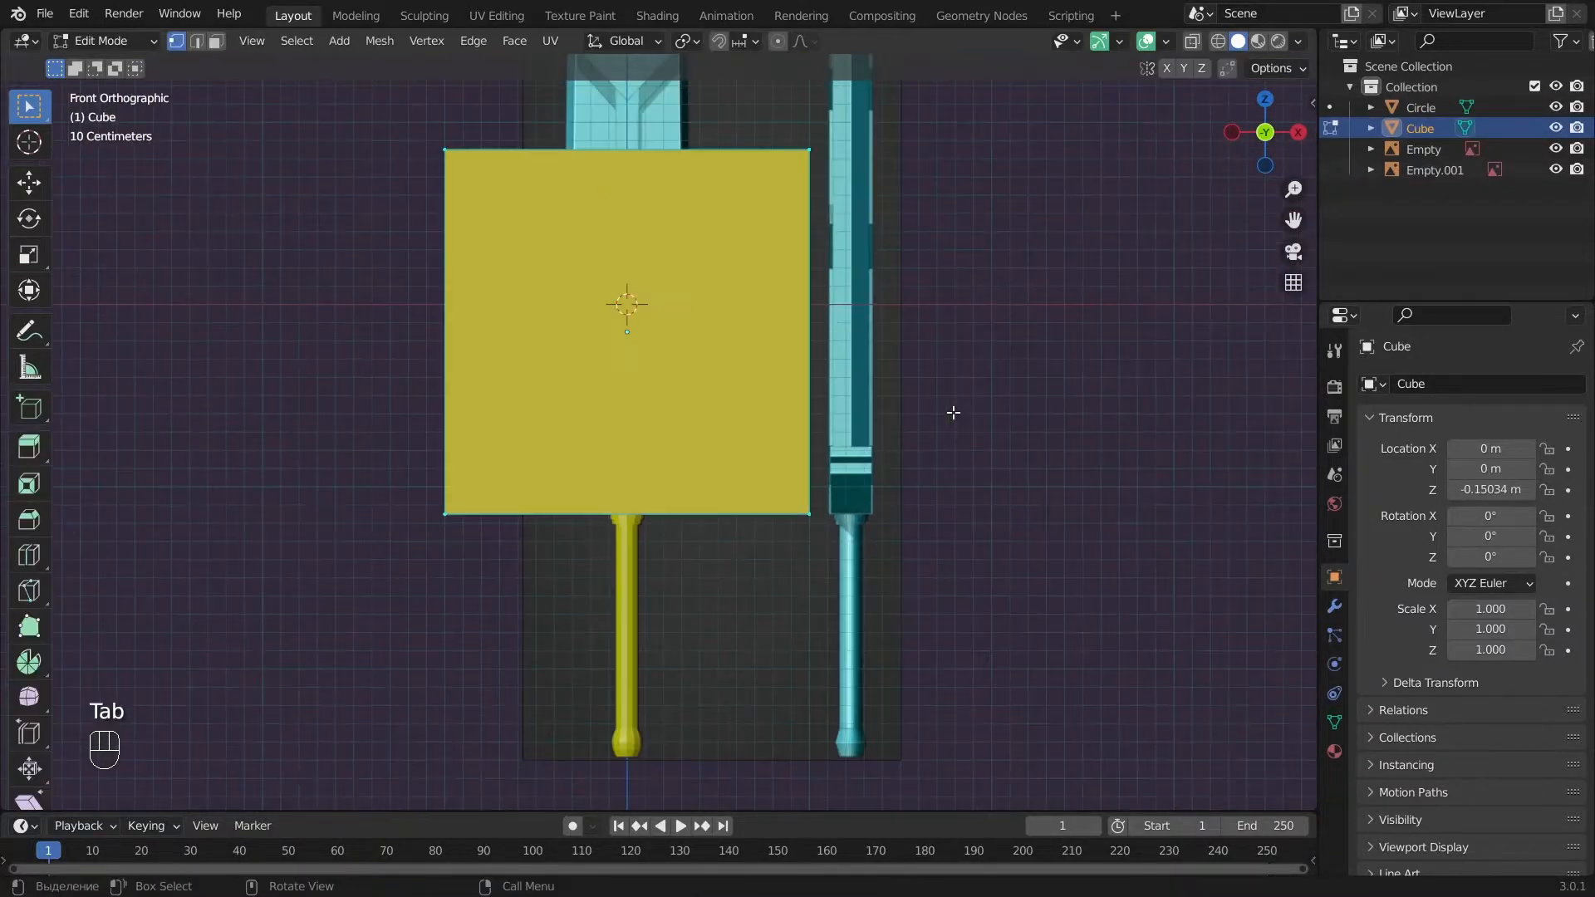
alt+shift+drag(1027, 350, 1011, 421)
scroll(1011, 421, up, 2)
click(632, 125)
right_click(631, 124)
Delete the vertices of the cube's left half.
key(a)
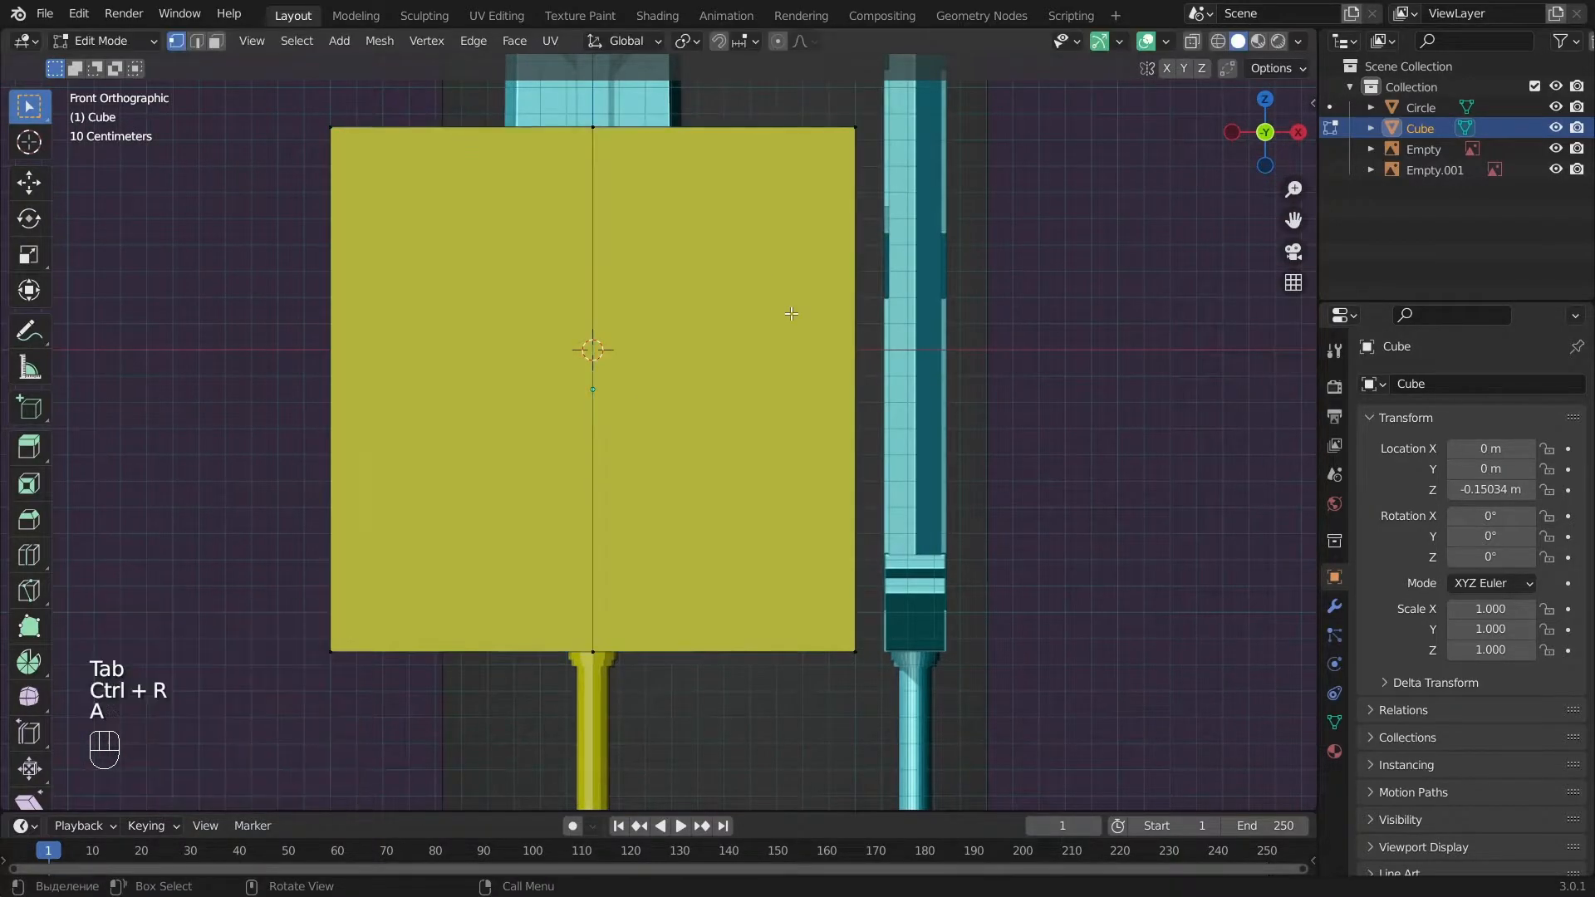
key(z)
key(b)
drag(507, 741, 177, 89)
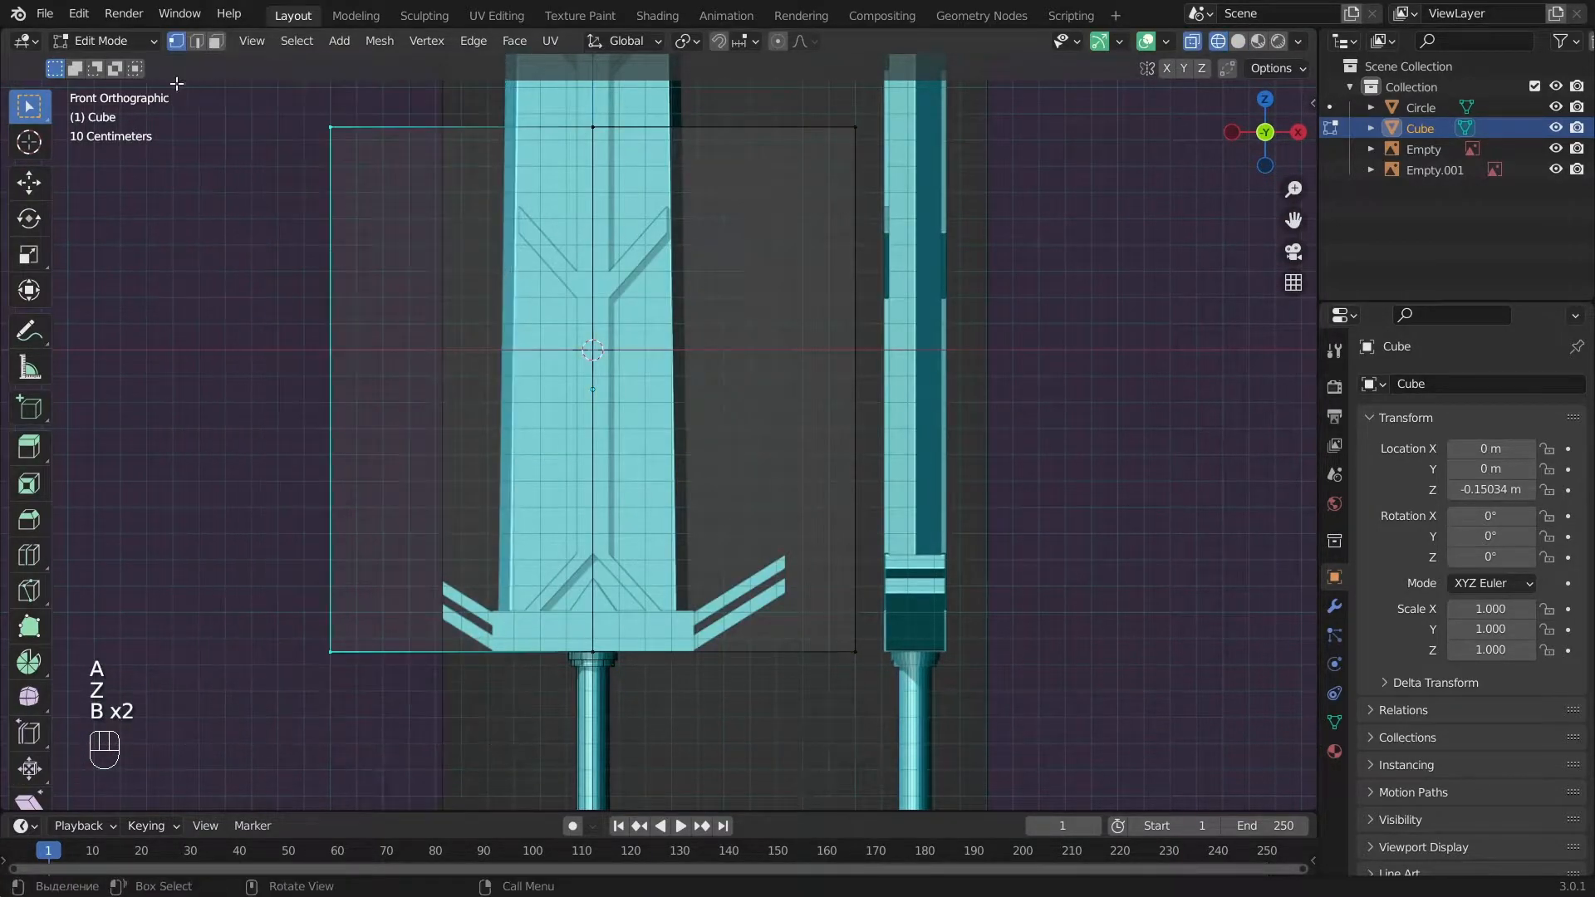
key(x)
click(178, 111)
key(z)
key(Tab)
Add an X-axis Mirror modifier with clipping to the half cube.
alt+middle_drag(637, 484, 641, 556)
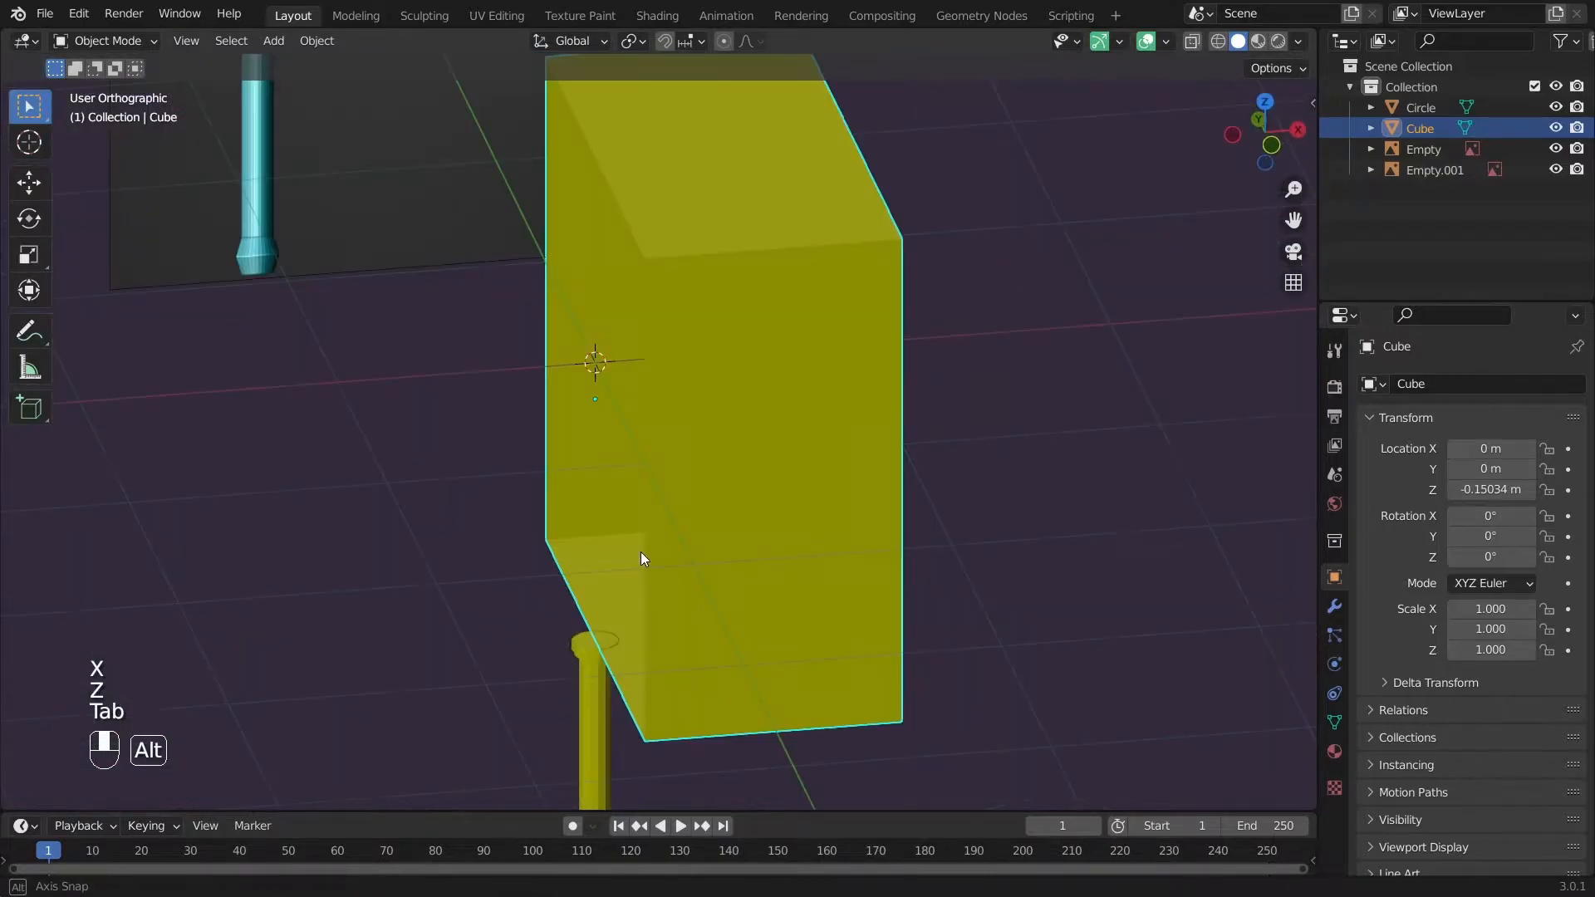
key(KP_1)
click(1337, 609)
click(1399, 384)
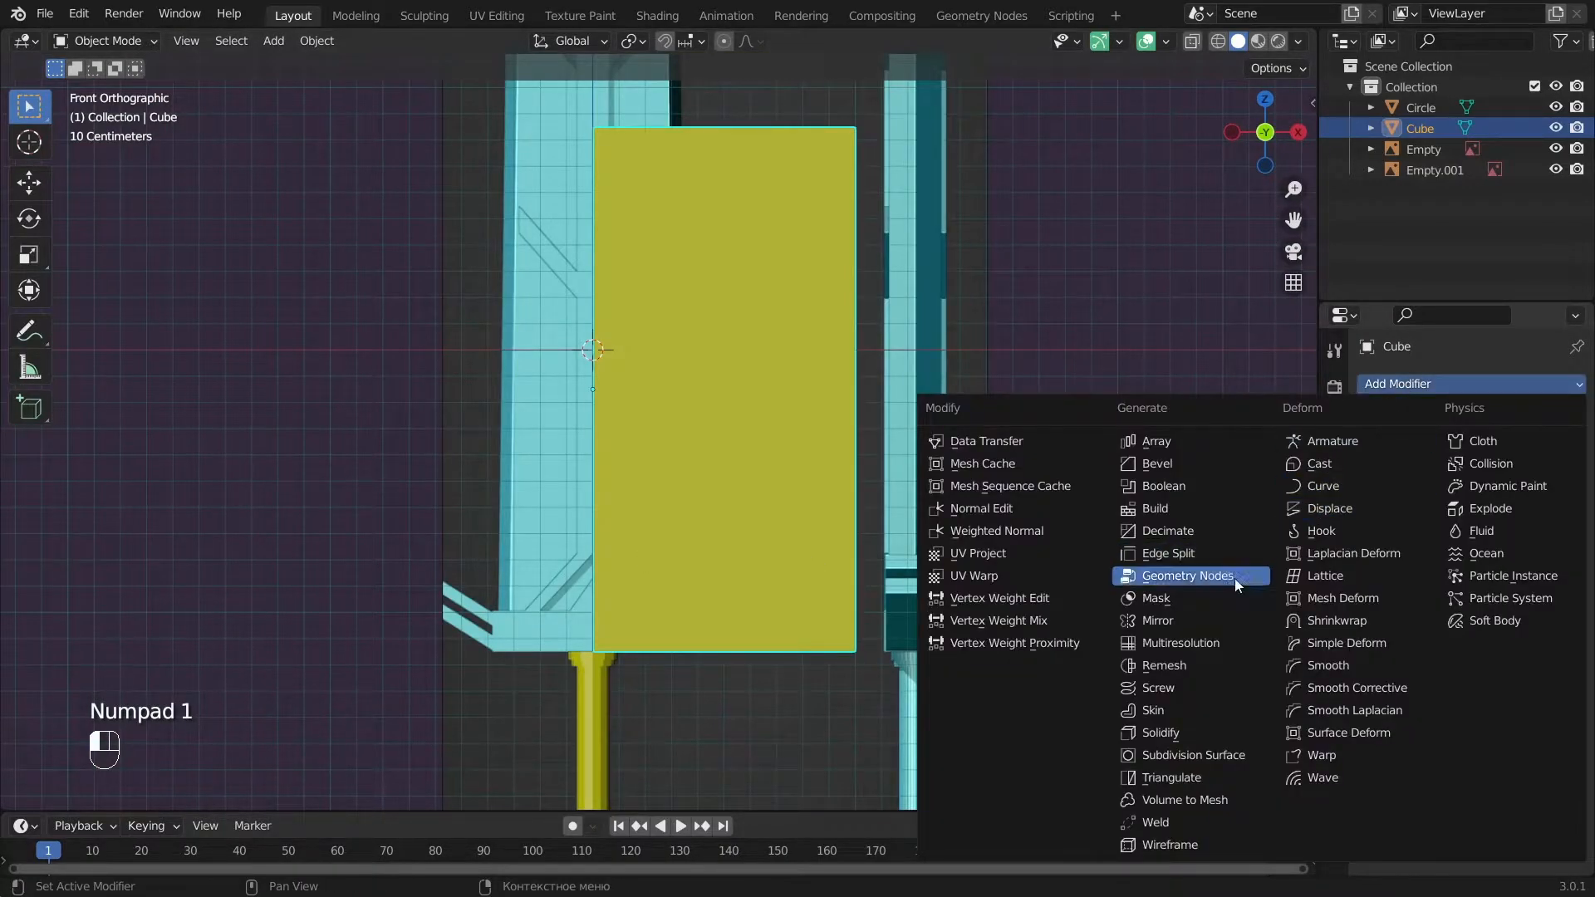
click(1217, 620)
click(1454, 546)
Move the cube's outer side vertices inward along X by about 0.62 m to match the crossguard's width.
key(Tab)
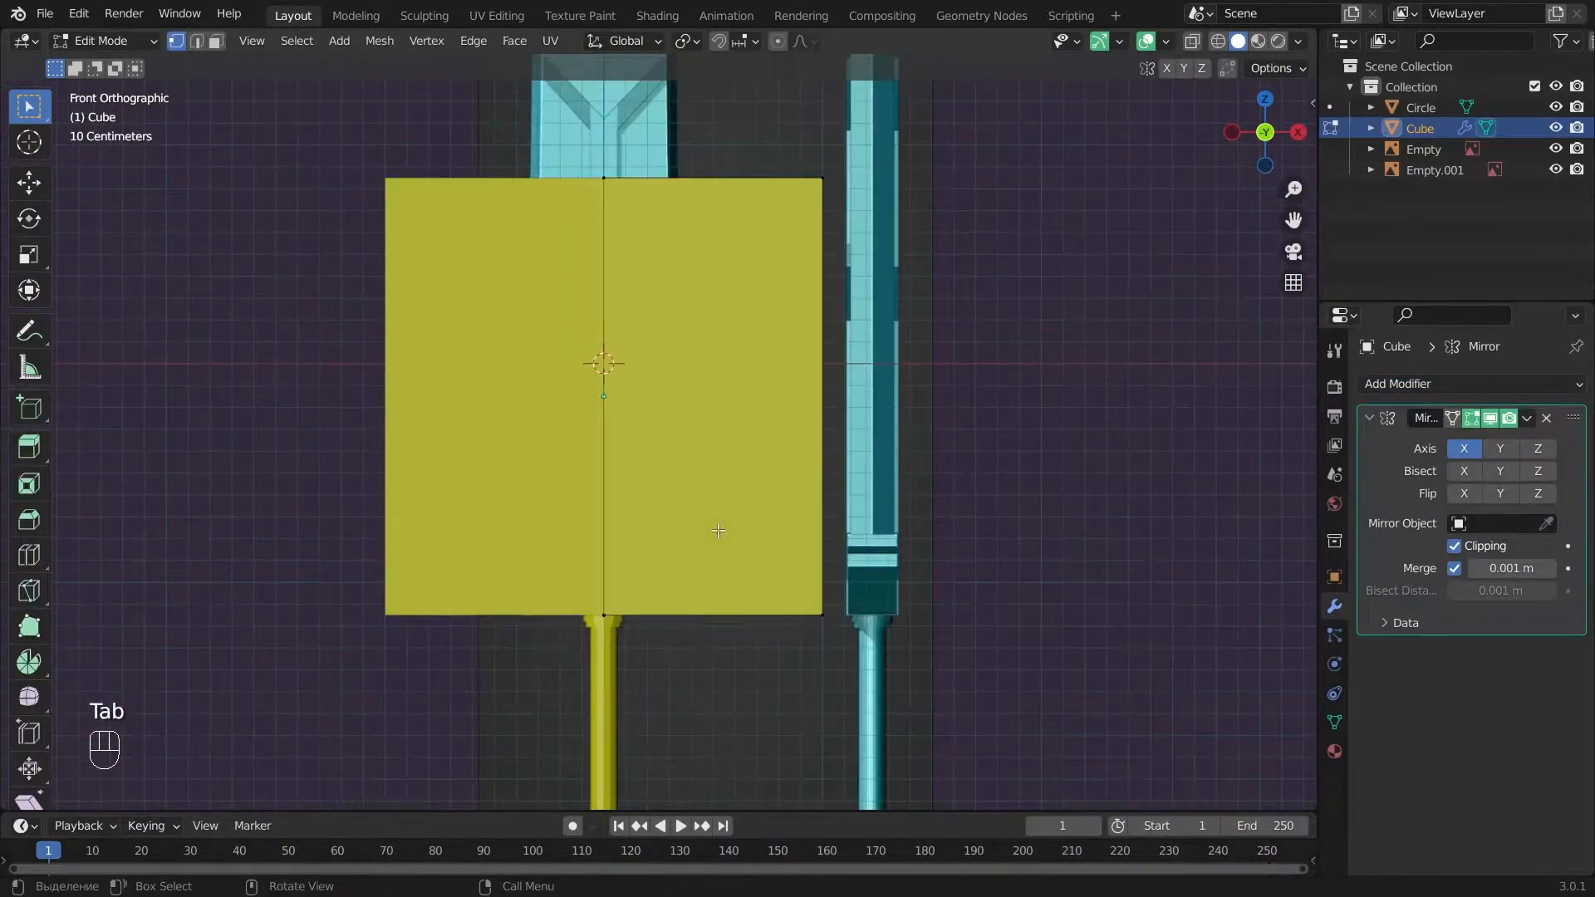
key(a)
key(z)
key(g)
key(x)
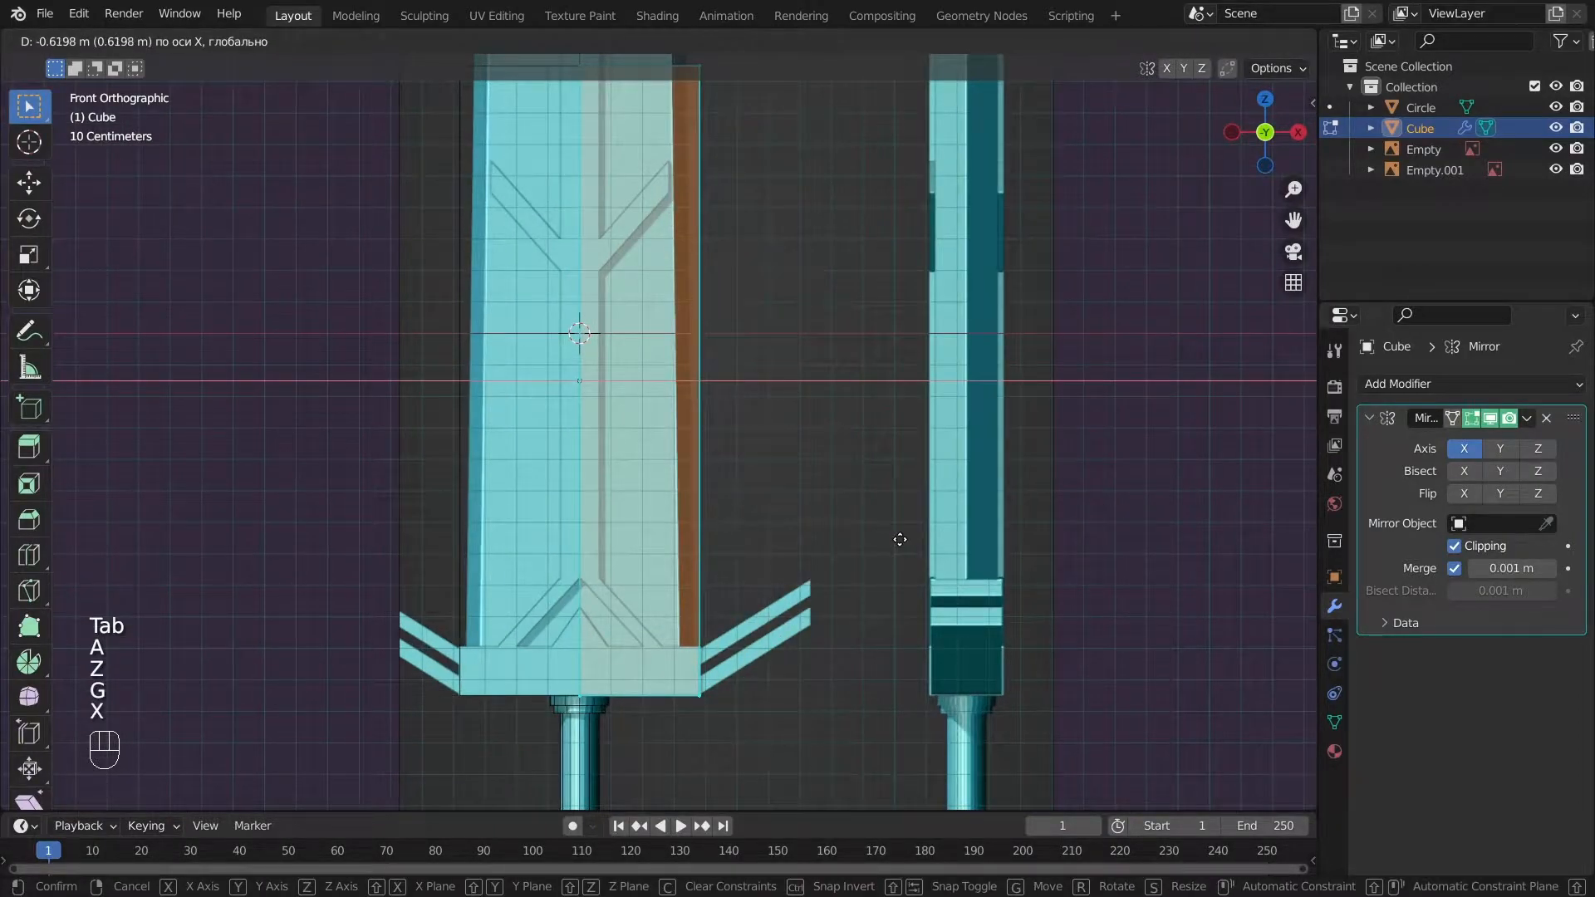
click(900, 539)
scroll(869, 321, up, 6)
key(g)
key(x)
click(966, 491)
Move the cube's top vertices down along Z by about 1.64 m toward the crossguard's upper edge.
scroll(855, 559, down, 6)
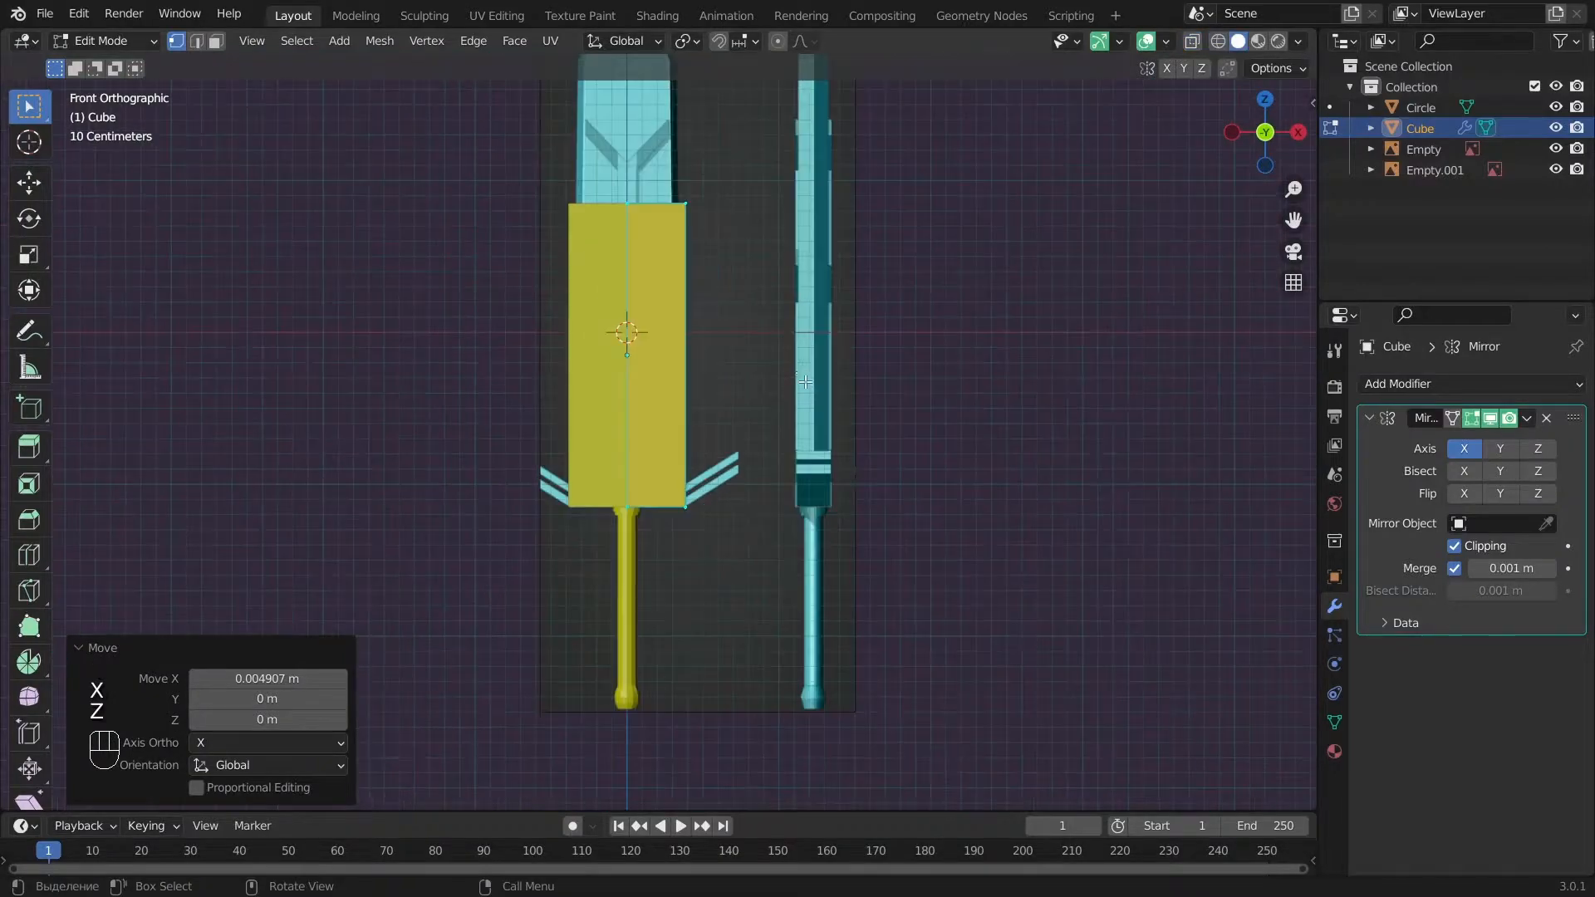
key(z)
key(a)
key(b)
drag(765, 271, 613, 166)
key(z)
scroll(732, 282, up, 2)
key(g)
key(z)
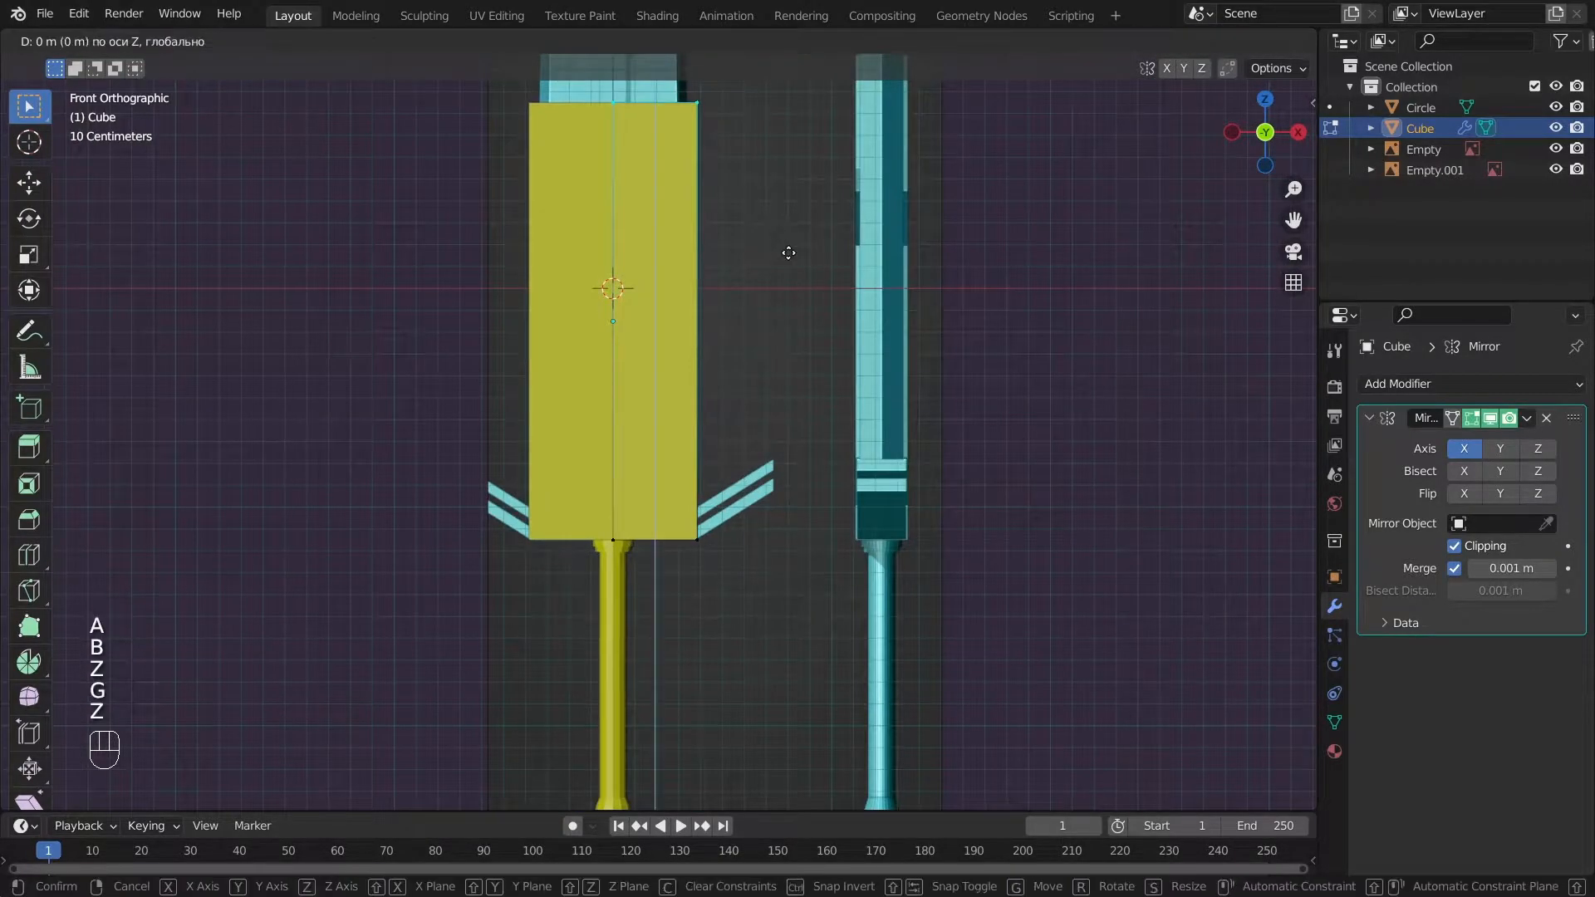
click(789, 611)
Lower the top vertices another 0.201 m along Z to align with the crossguard's upper edge.
scroll(790, 465, up, 4)
key(z)
scroll(789, 457, up, 5)
key(g)
key(z)
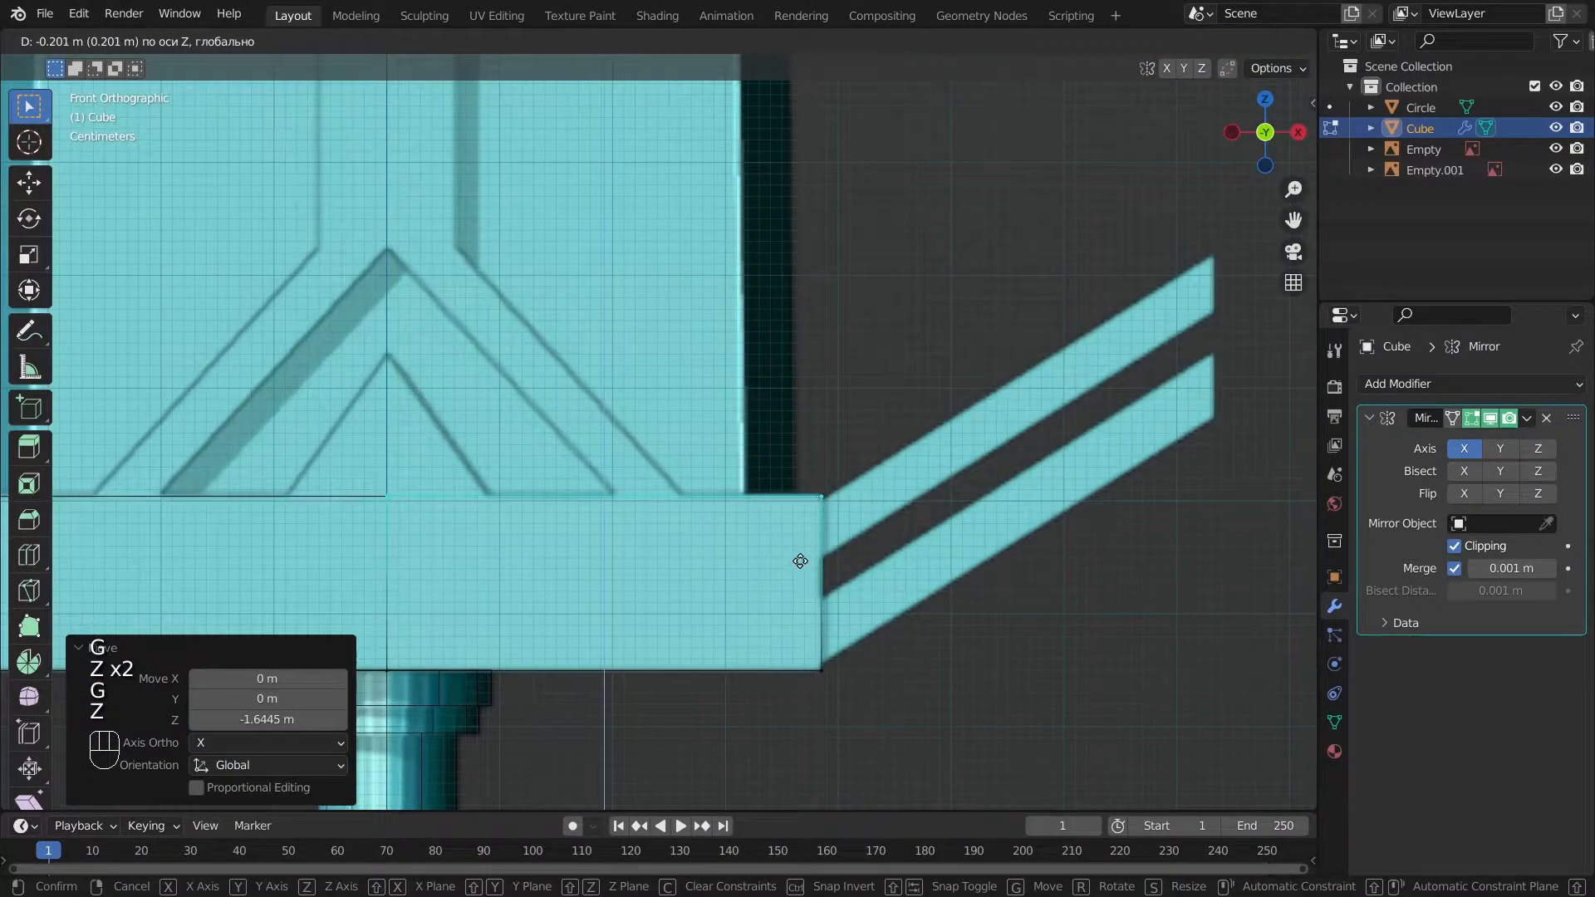
click(799, 561)
key(z)
key(z)
scroll(790, 551, down, 6)
key(a)
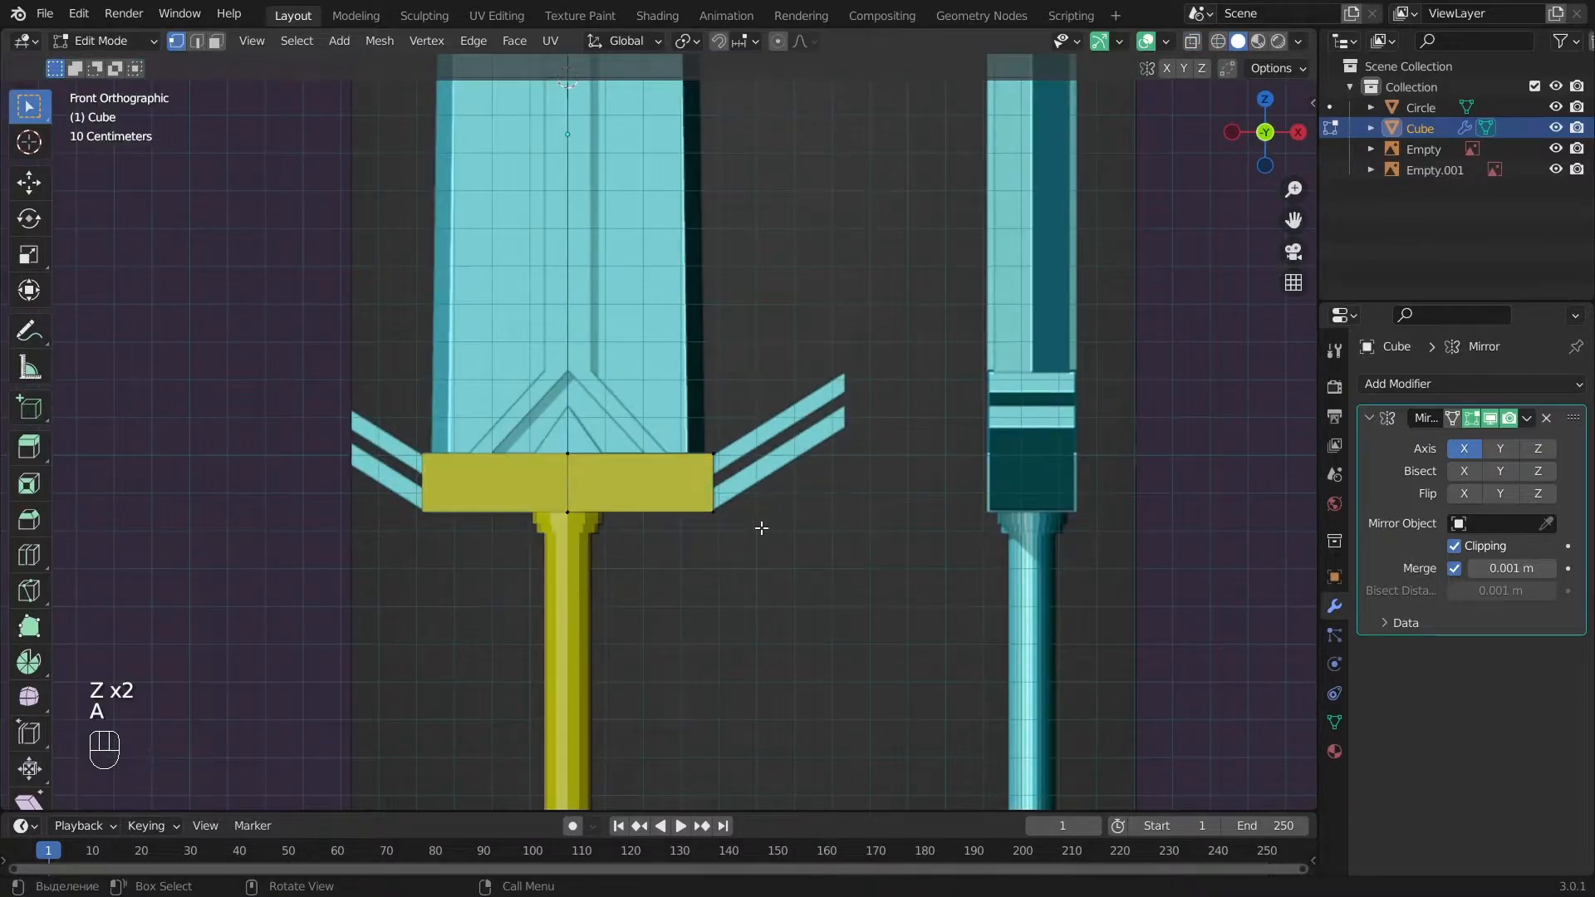
Scale the whole crossguard block to 0.121 along Y to match its thickness in the right view.
key(KP_3)
scroll(804, 452, up, 5)
key(Tab)
key(Tab)
key(a)
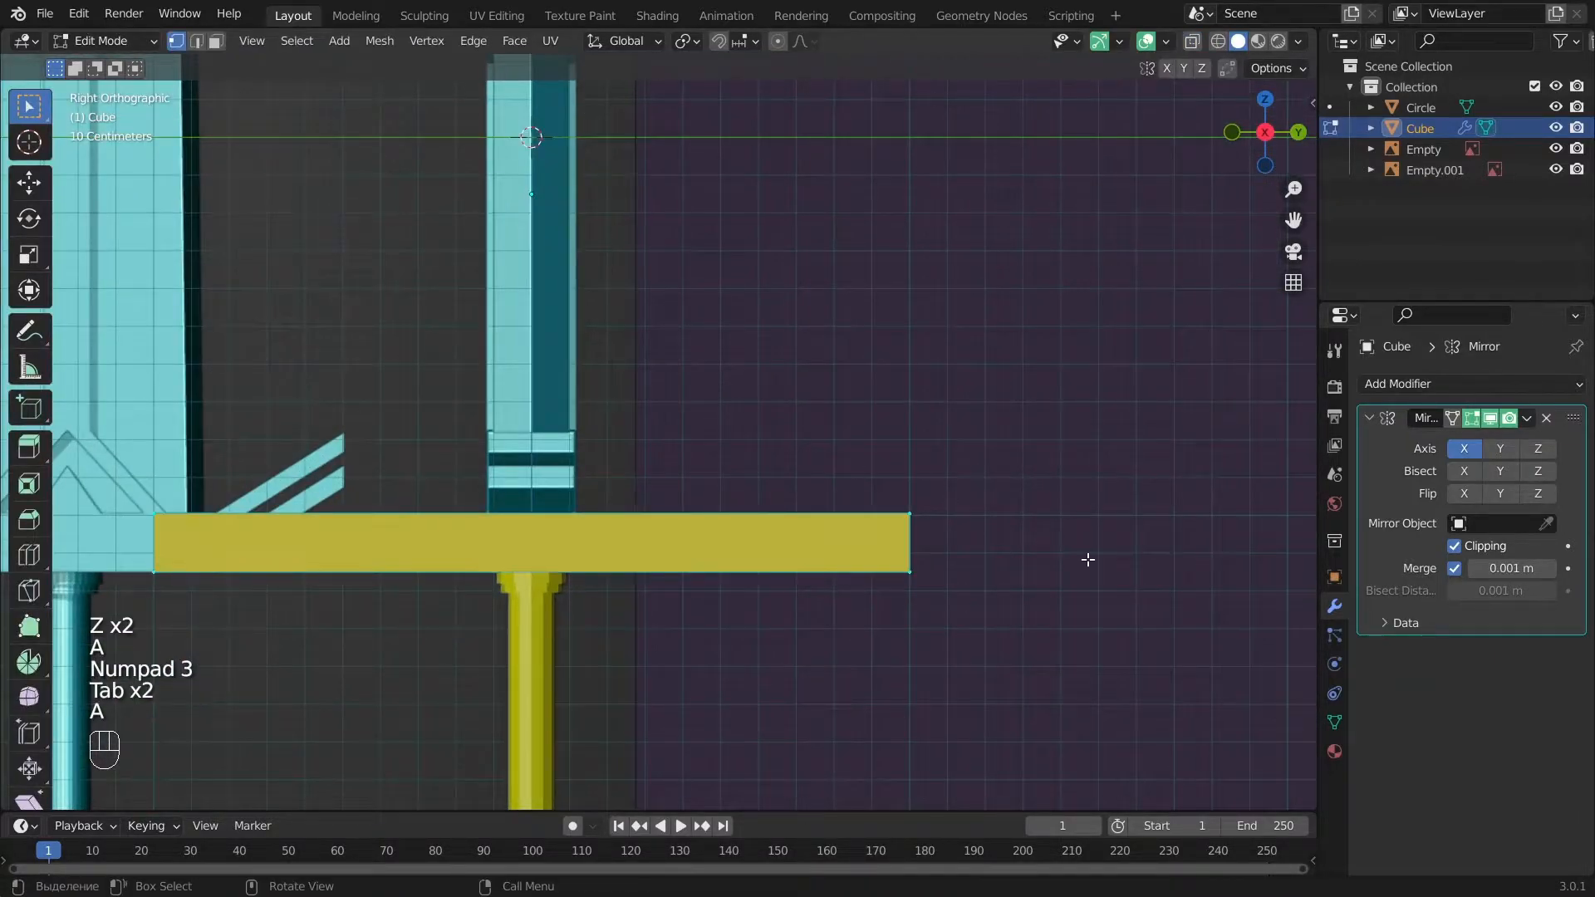
shift+middle_drag(1086, 555, 1179, 536)
key(s)
key(y)
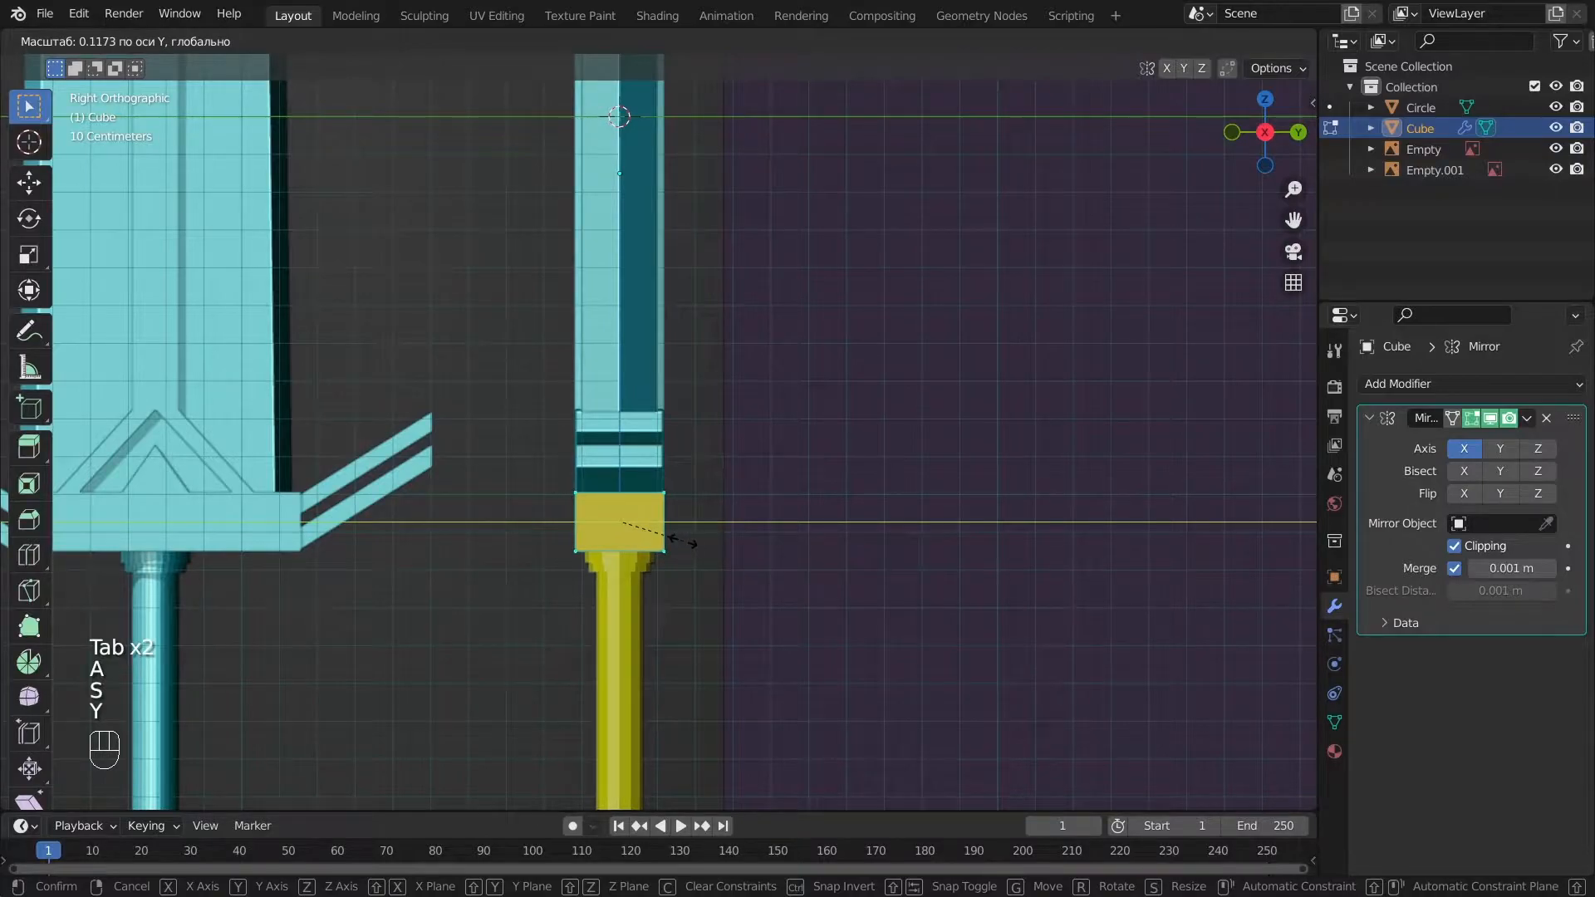
click(679, 544)
scroll(776, 380, up, 8)
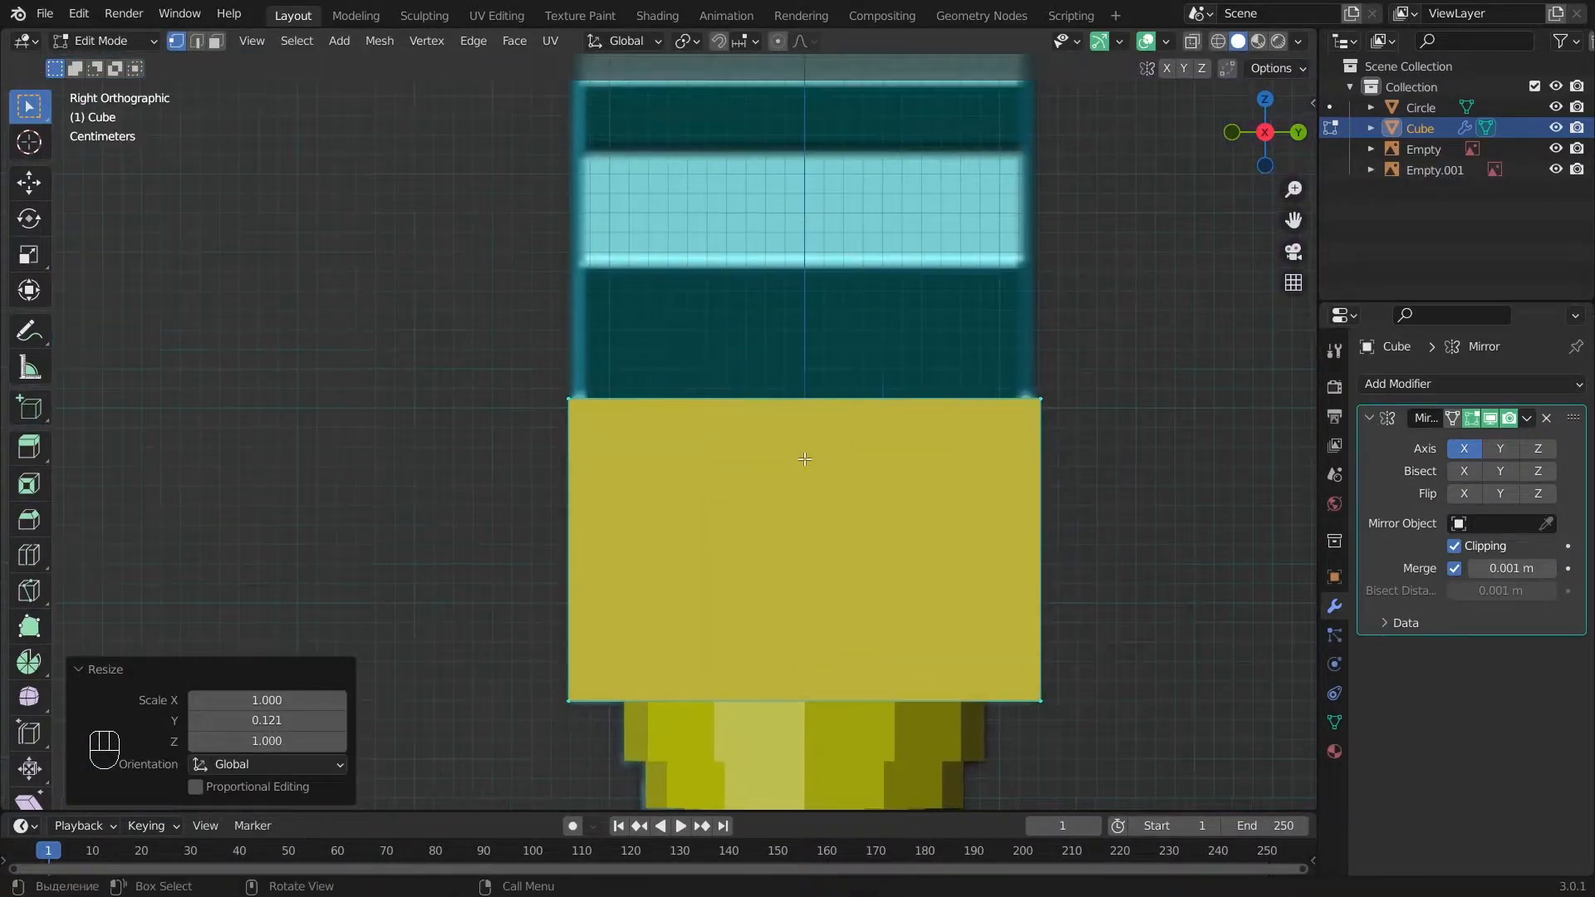
Scale the crossguard block to 0.990 along Y to refine its thickness against the right reference, and finish editing it.
key(alt+z)
key(s)
key(y)
click(873, 339)
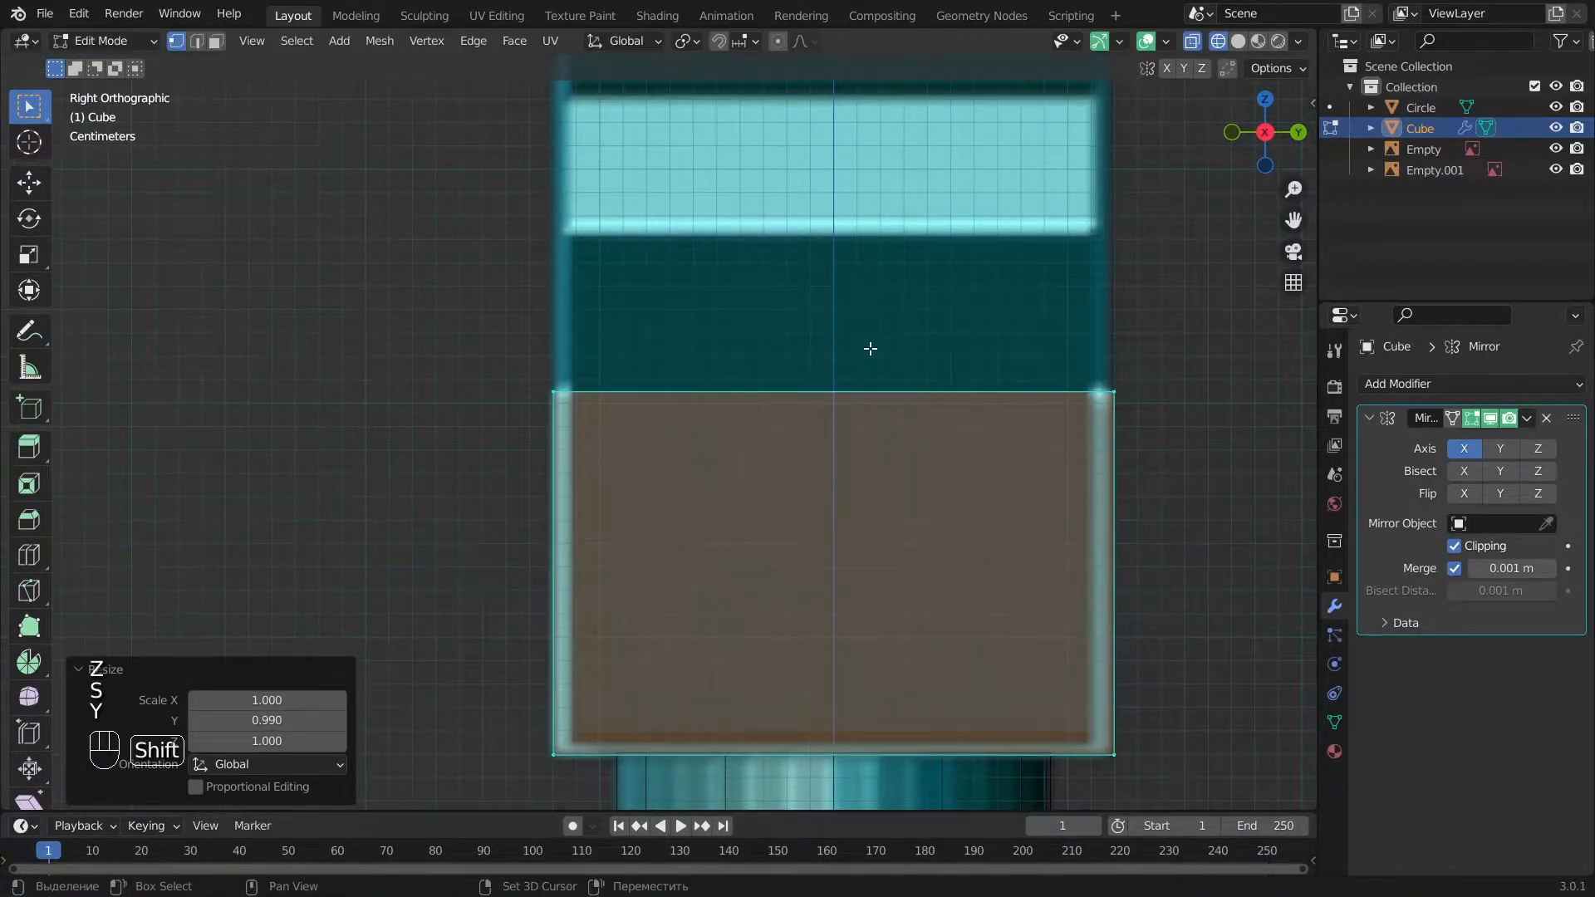
scroll(801, 587, down, 5)
key(a)
key(alt+z)
key(Tab)
alt+middle_drag(801, 587, 875, 594)
key(alt+a)
key(KP_1)
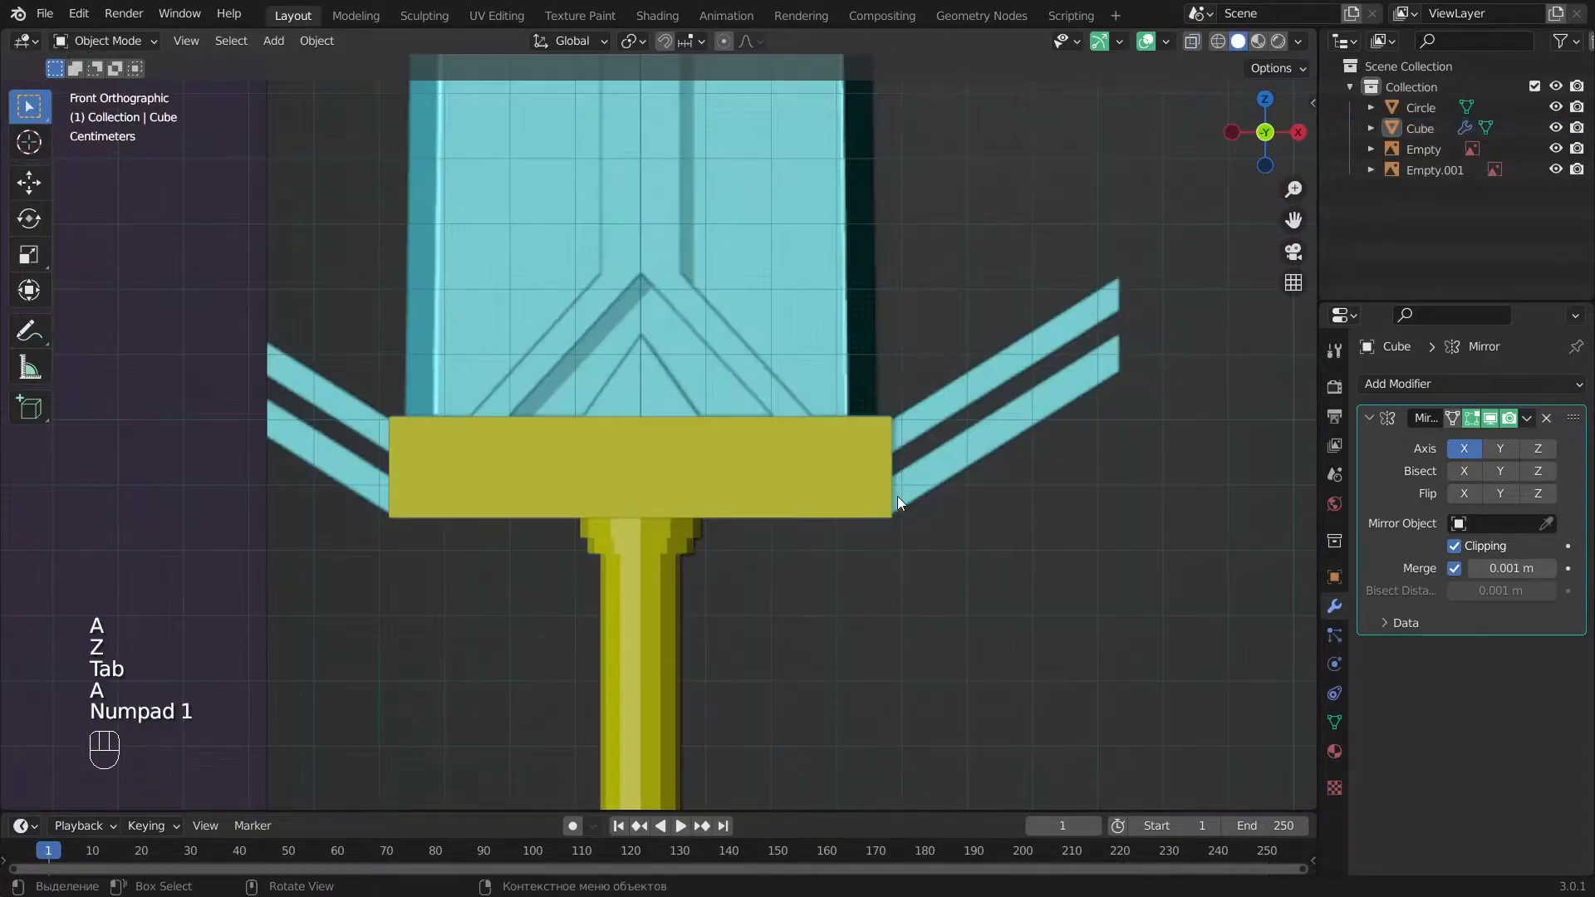
Add two horizontal loop cuts around the crossguard block, splitting its height into three equal bands.
alt+middle_drag(476, 494, 955, 499)
key(Tab)
key(ctrl+r)
click(859, 499)
right_click(858, 499)
key(alt+a)
key(KP_1)
Inset the upper and lower faces on the crossguard's outer end by about 0.0057 m.
shift+click(847, 555)
key(KP_1)
scroll(993, 424, up, 2)
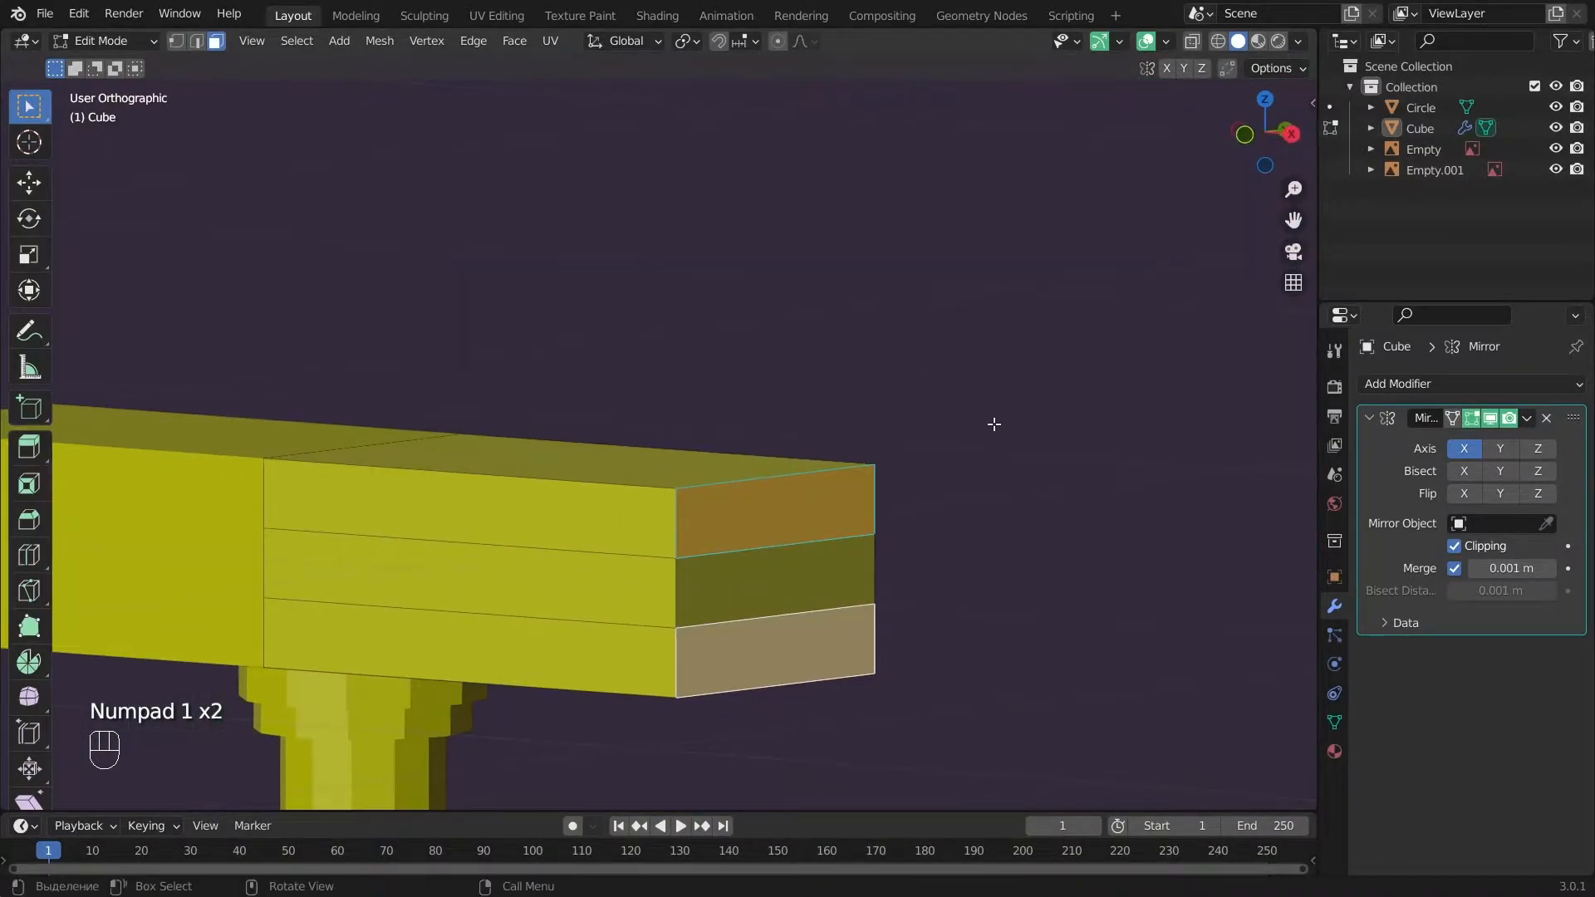
key(i)
click(985, 425)
key(KP_1)
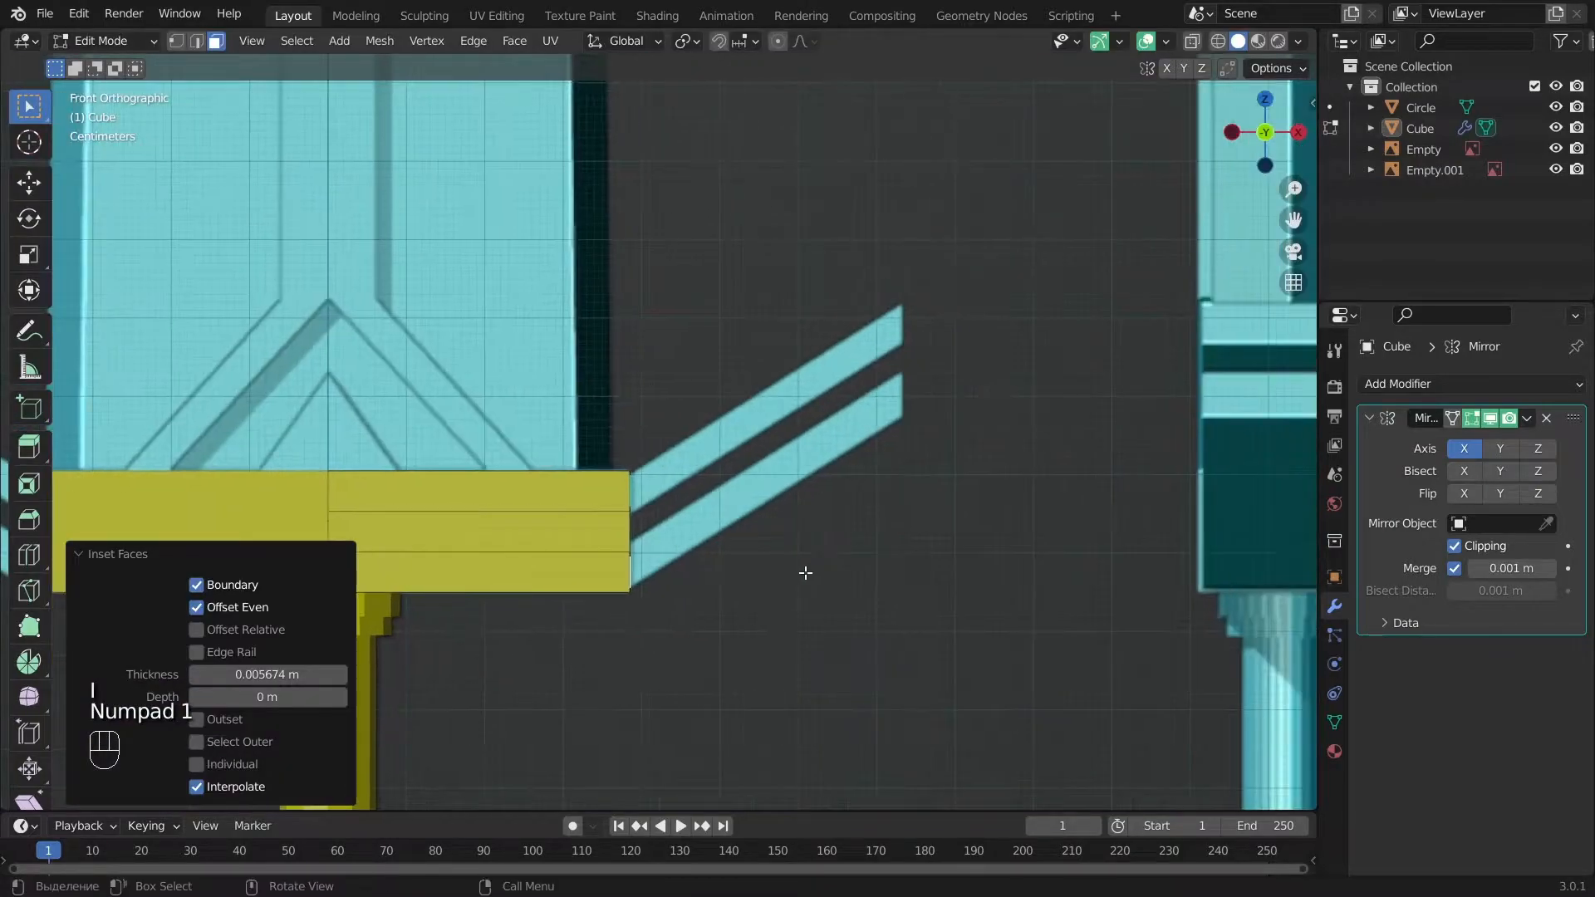
Extrude the two inset end faces outward by about 0.348 m and raise them about 0.218 m along Z to form the slanted prongs.
key(e)
click(1080, 469)
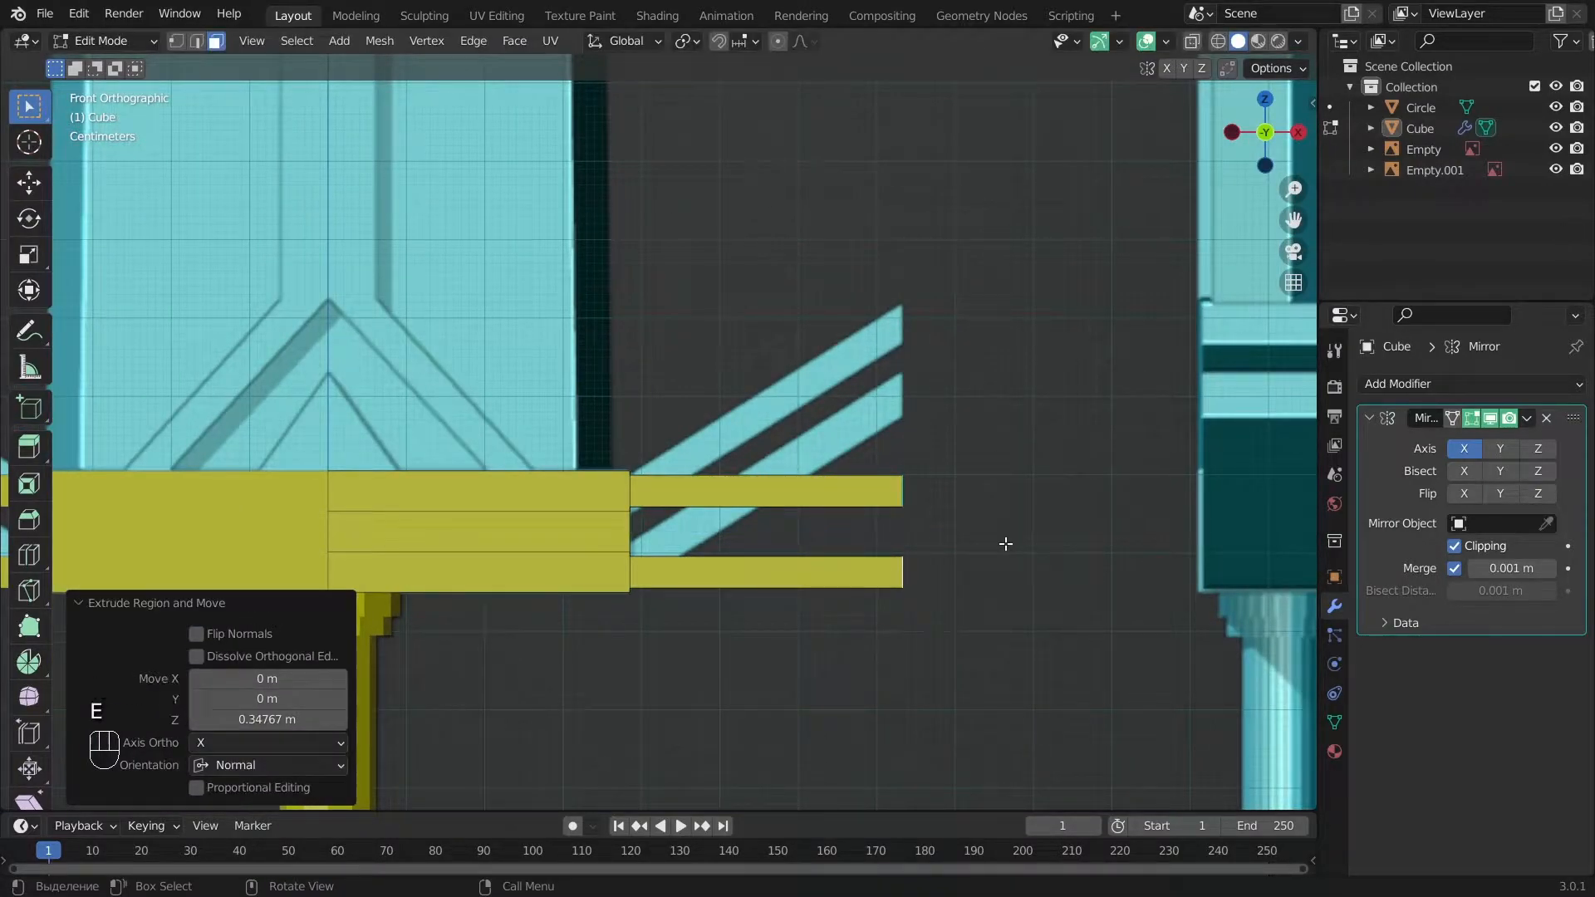
key(g)
key(z)
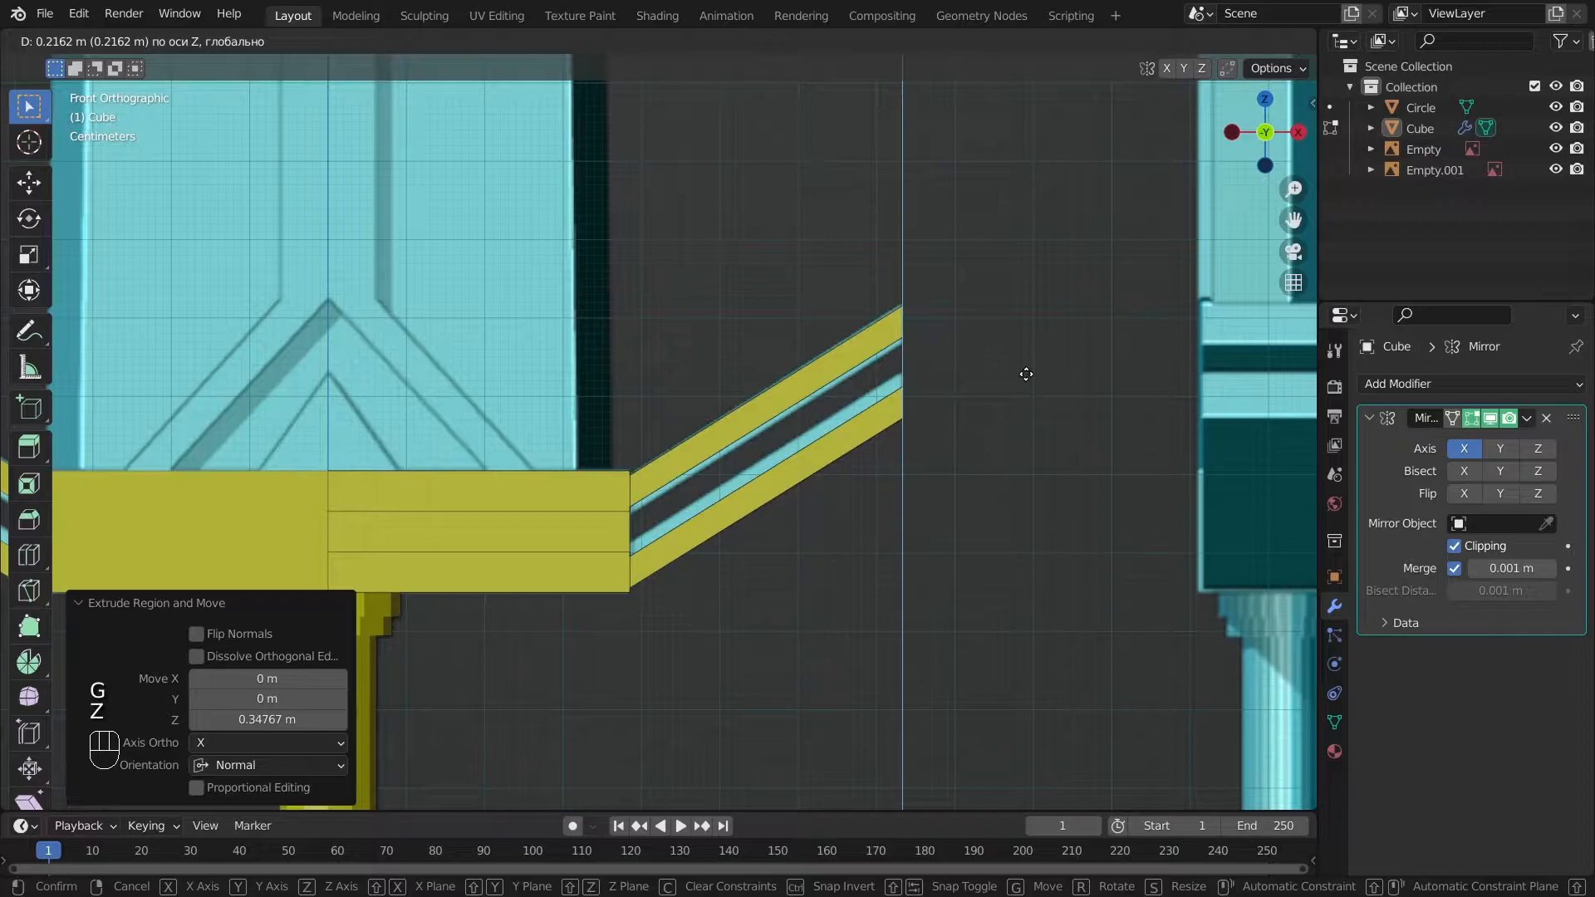
click(1027, 372)
Raise the outer end faces of the prongs by another 0.0009 m along Z to match the front reference.
scroll(1026, 372, up, 4)
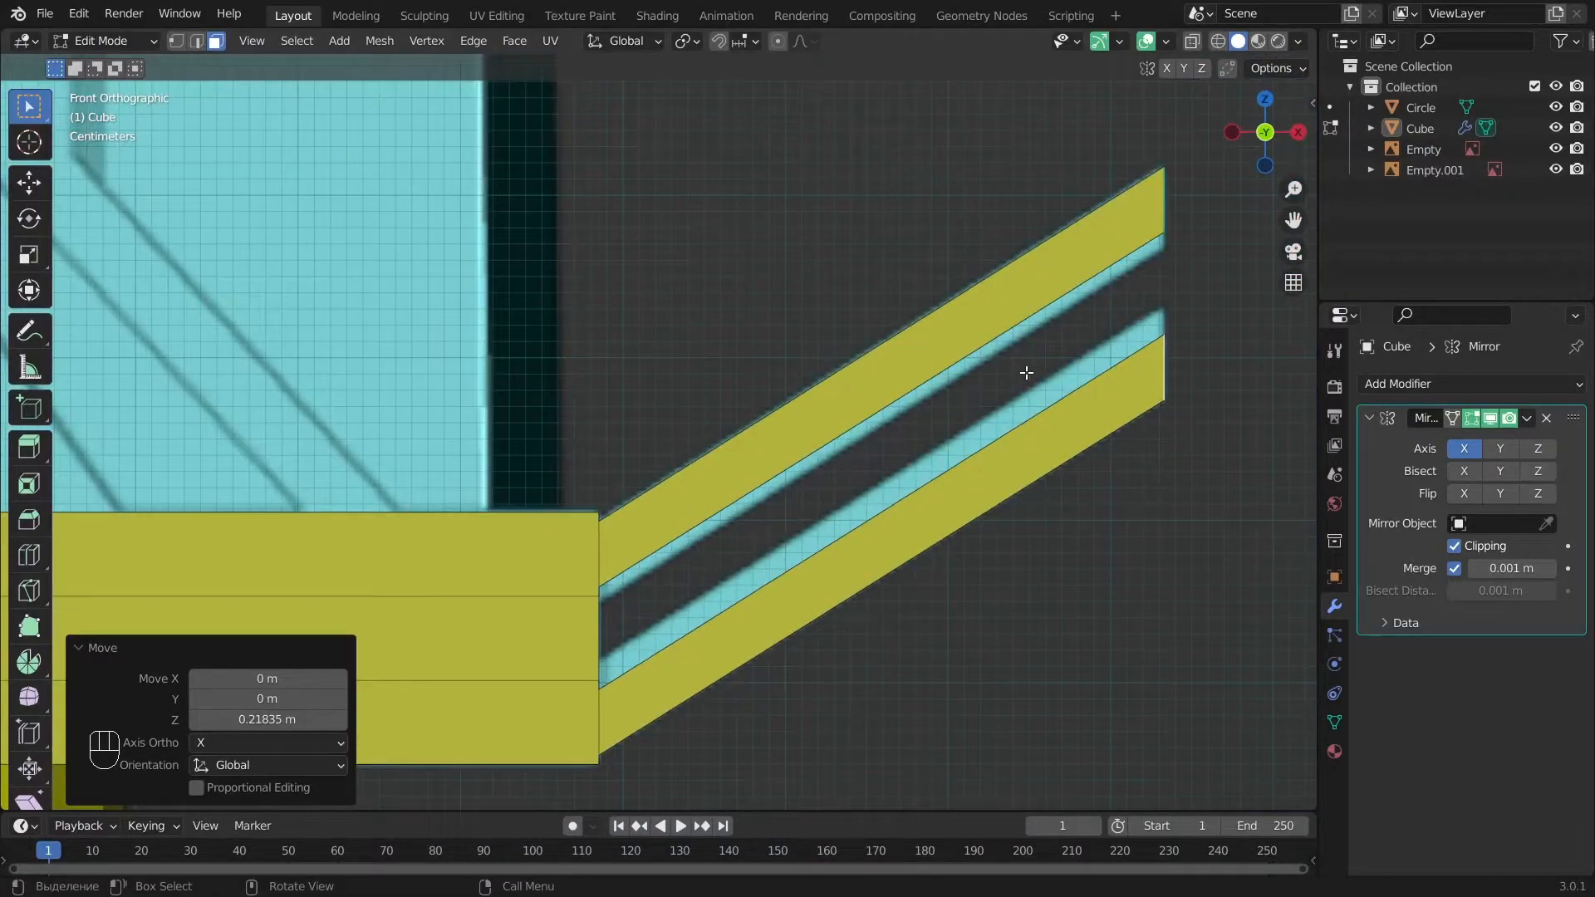
key(alt+z)
key(g)
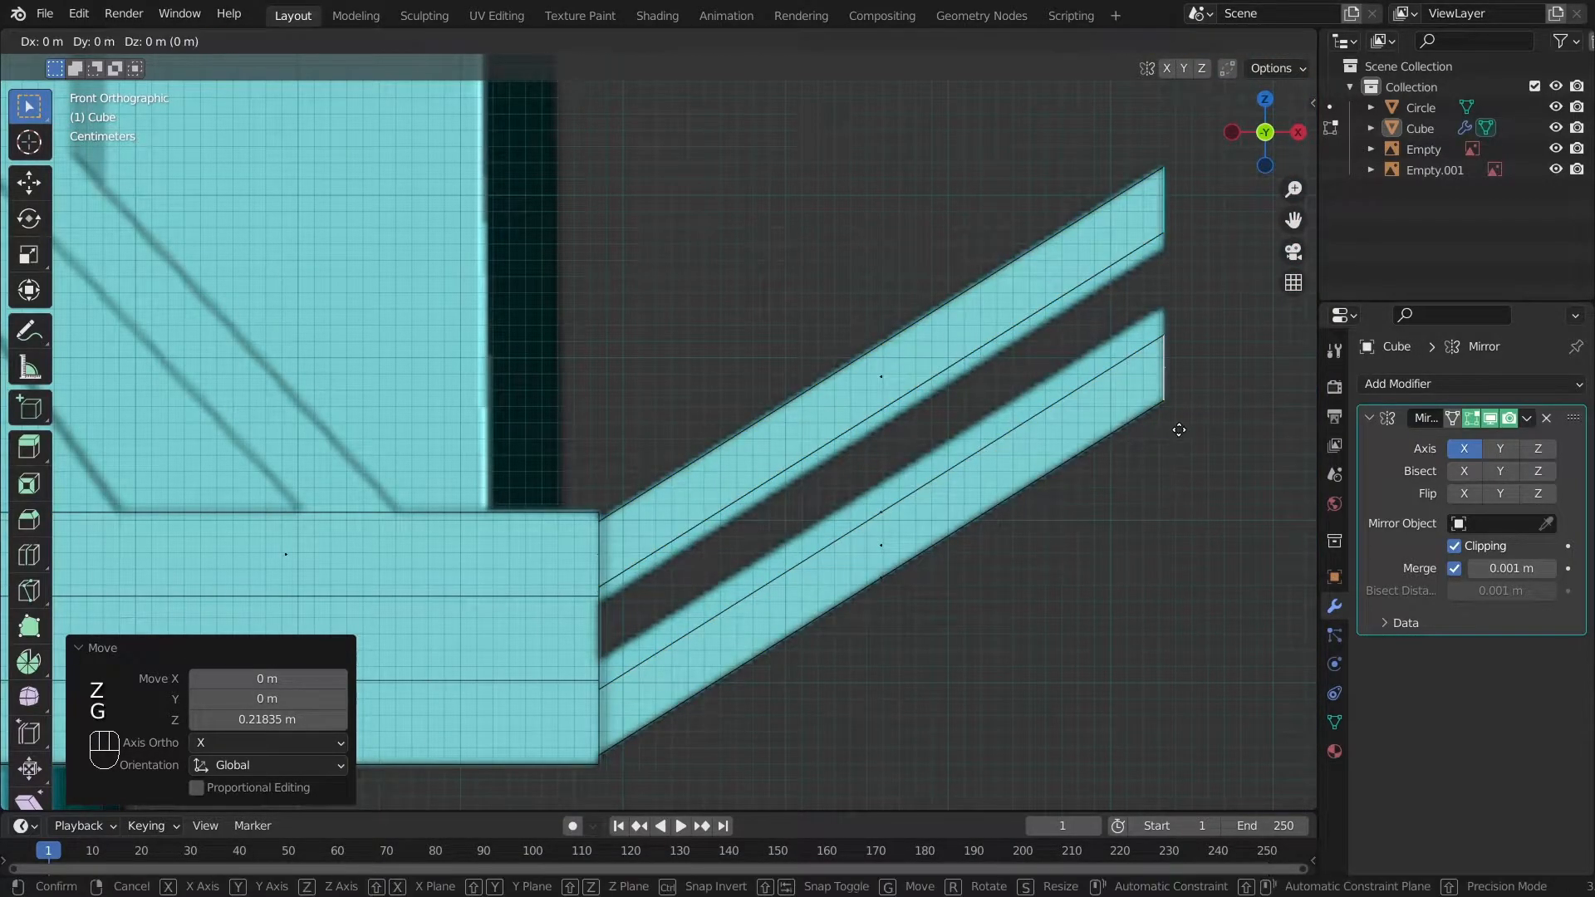
click(1180, 414)
key(alt+z)
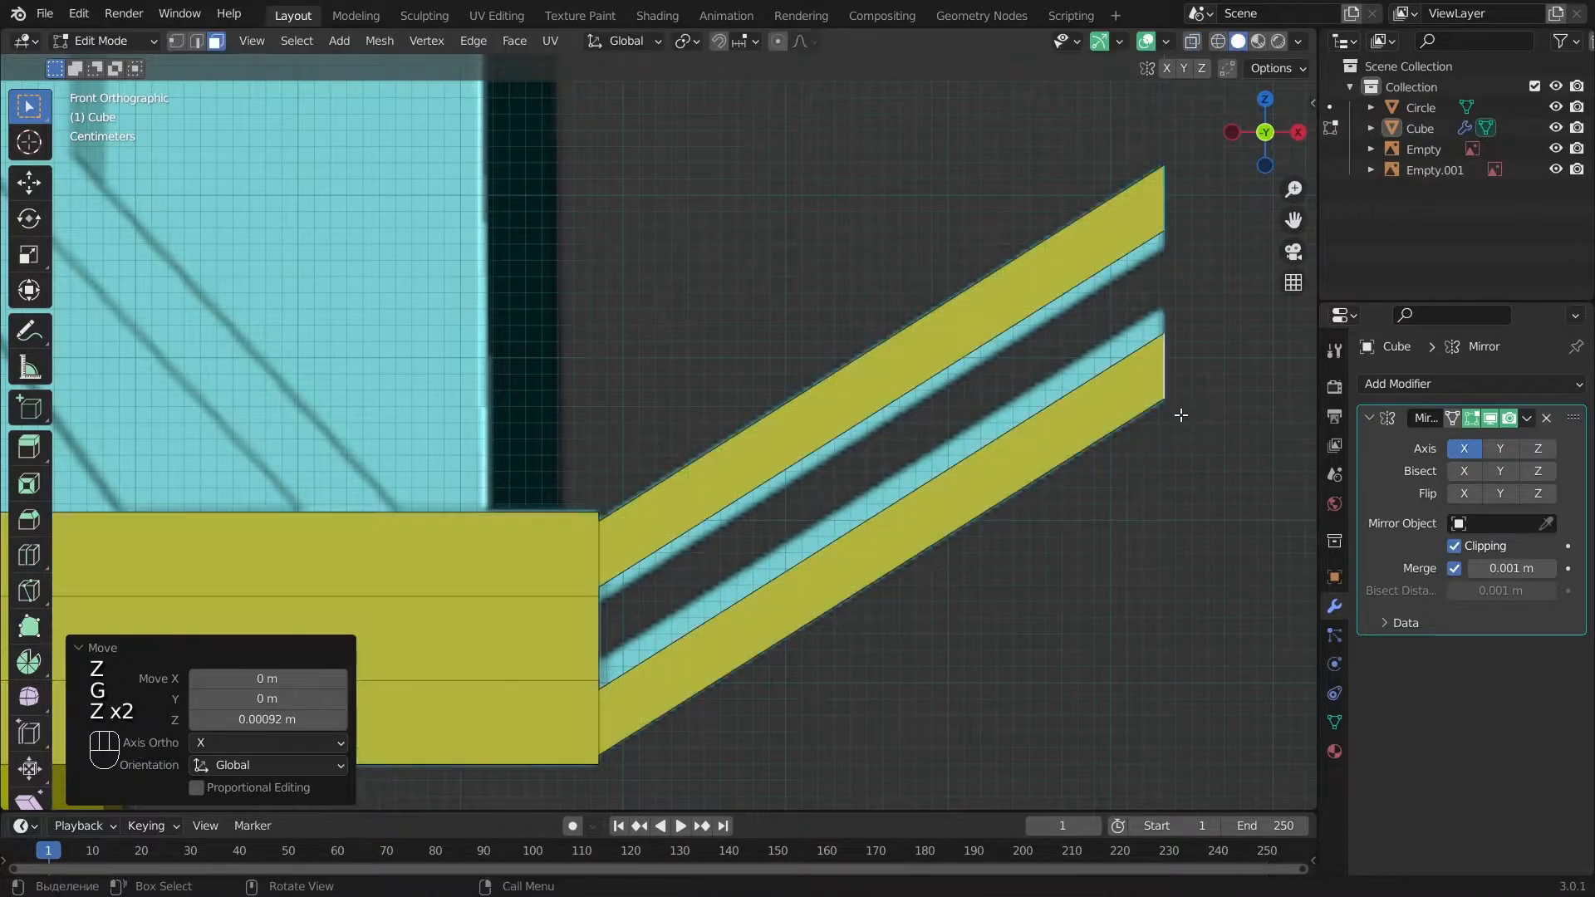
Move the vertices along the upper prong's lower edge down about 0.009 m along Z to fit the front reference.
click(177, 42)
key(alt+a)
key(alt+z)
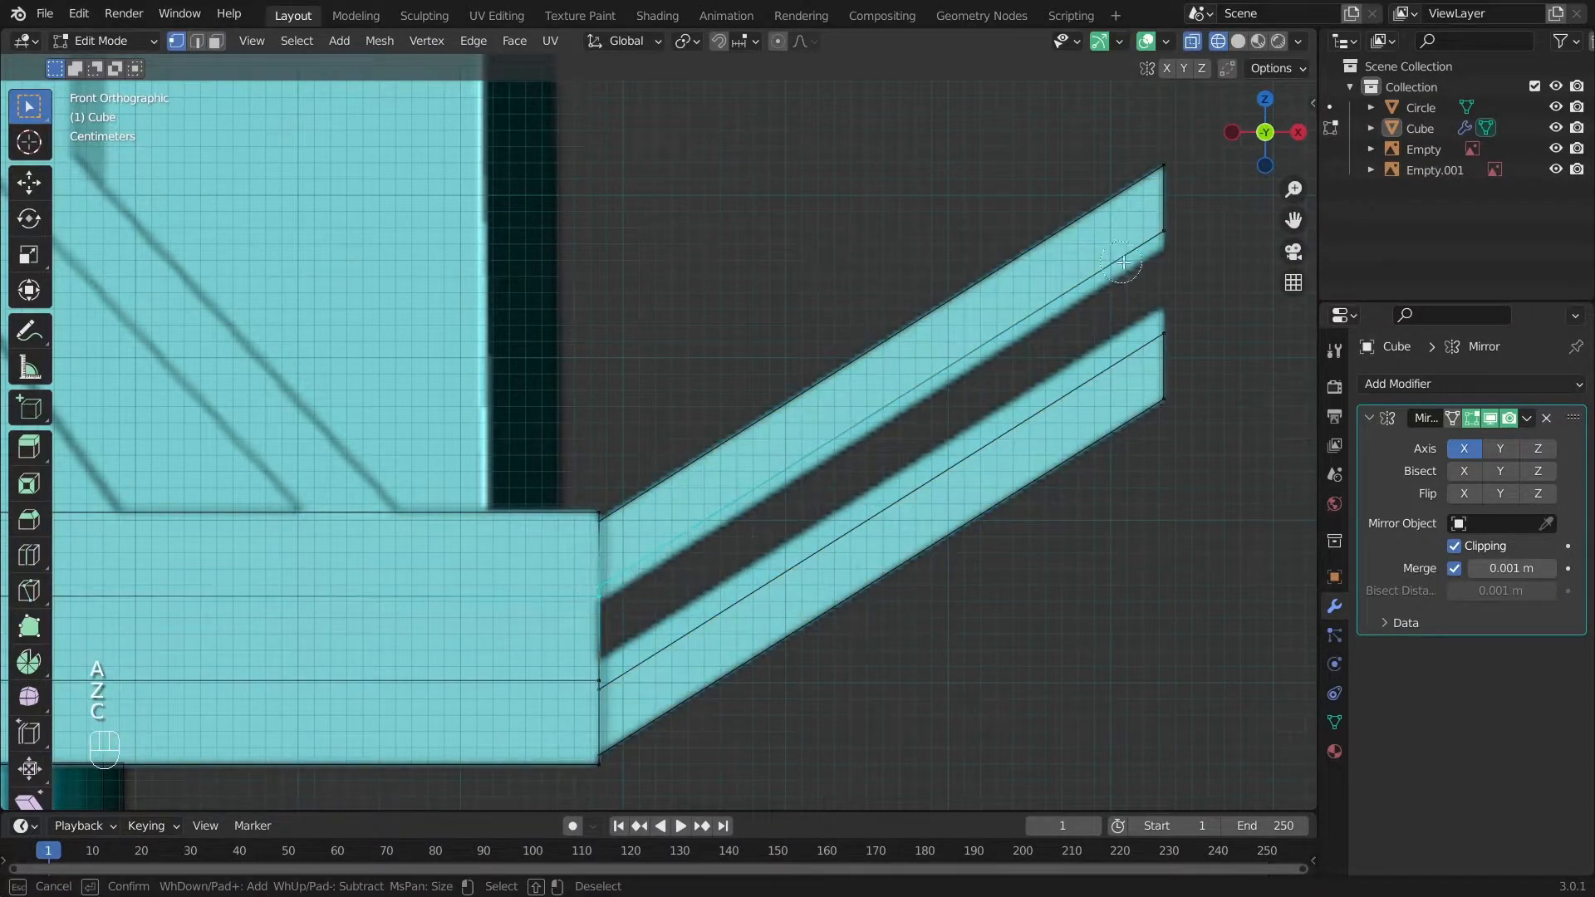
right_click(1147, 242)
key(g)
right_click(1145, 255)
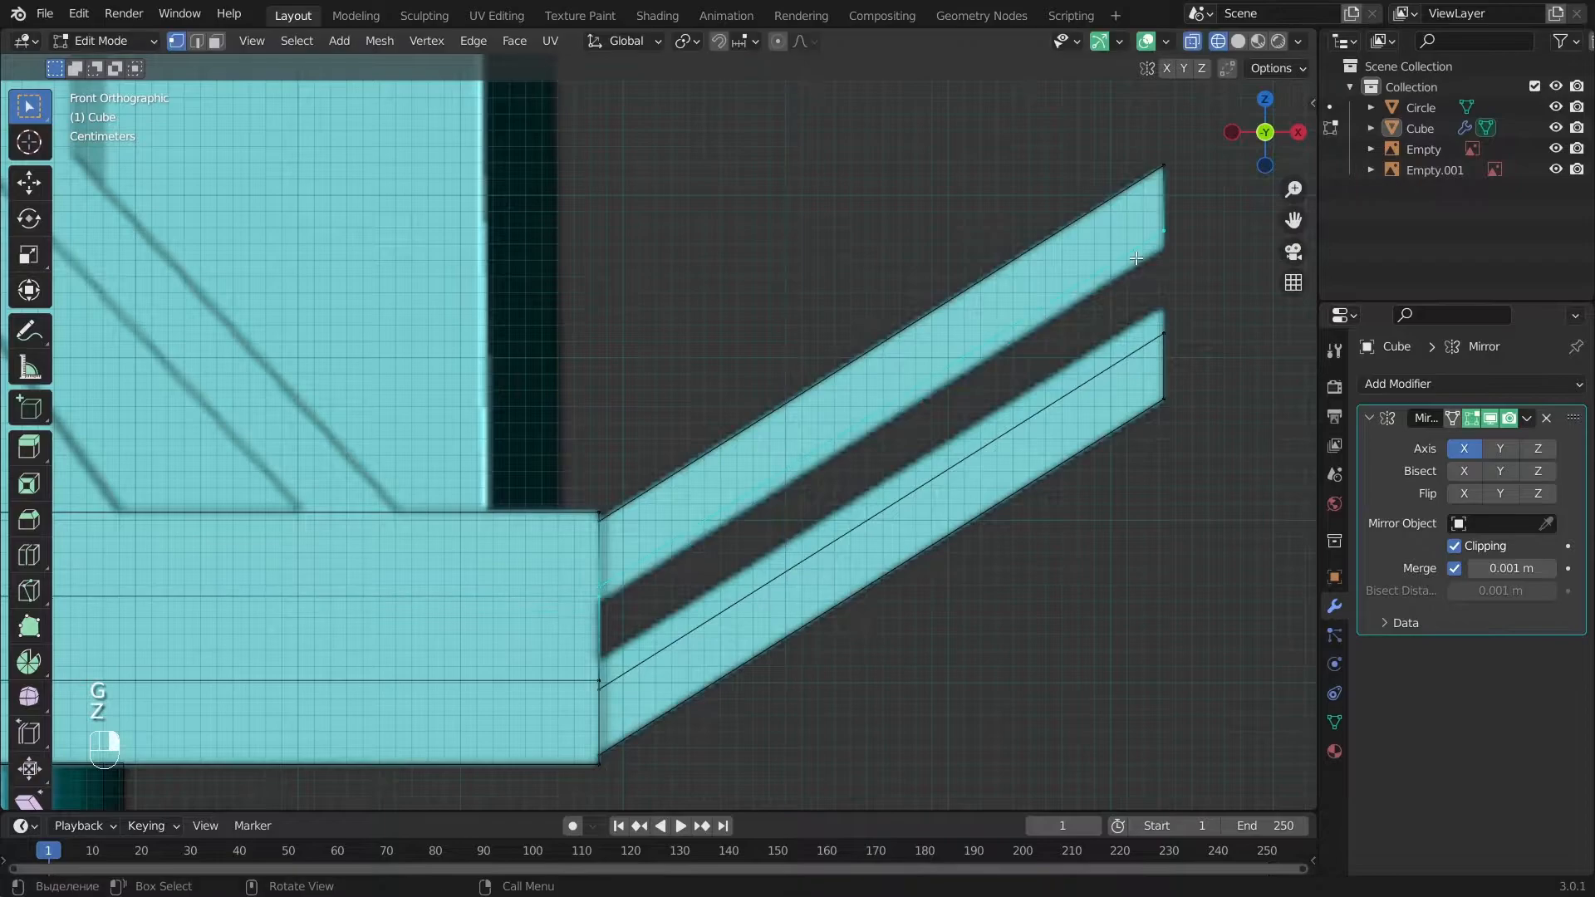
shift+middle_drag(521, 543, 855, 491)
right_click(304, 544)
shift+middle_drag(1021, 504, 816, 520)
key(g)
key(z)
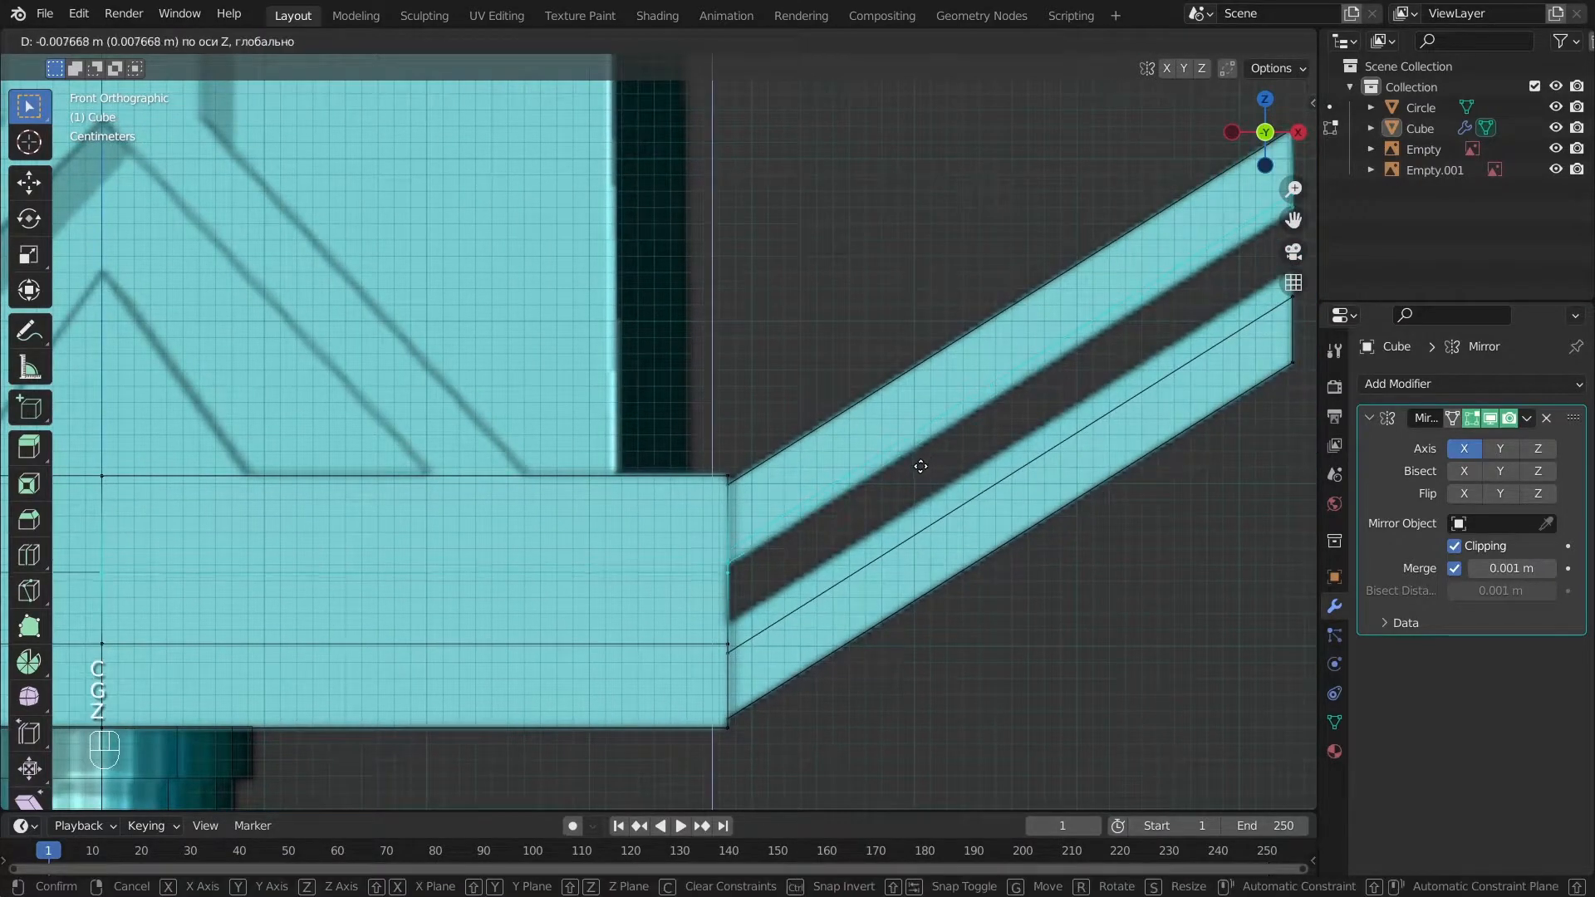
click(908, 480)
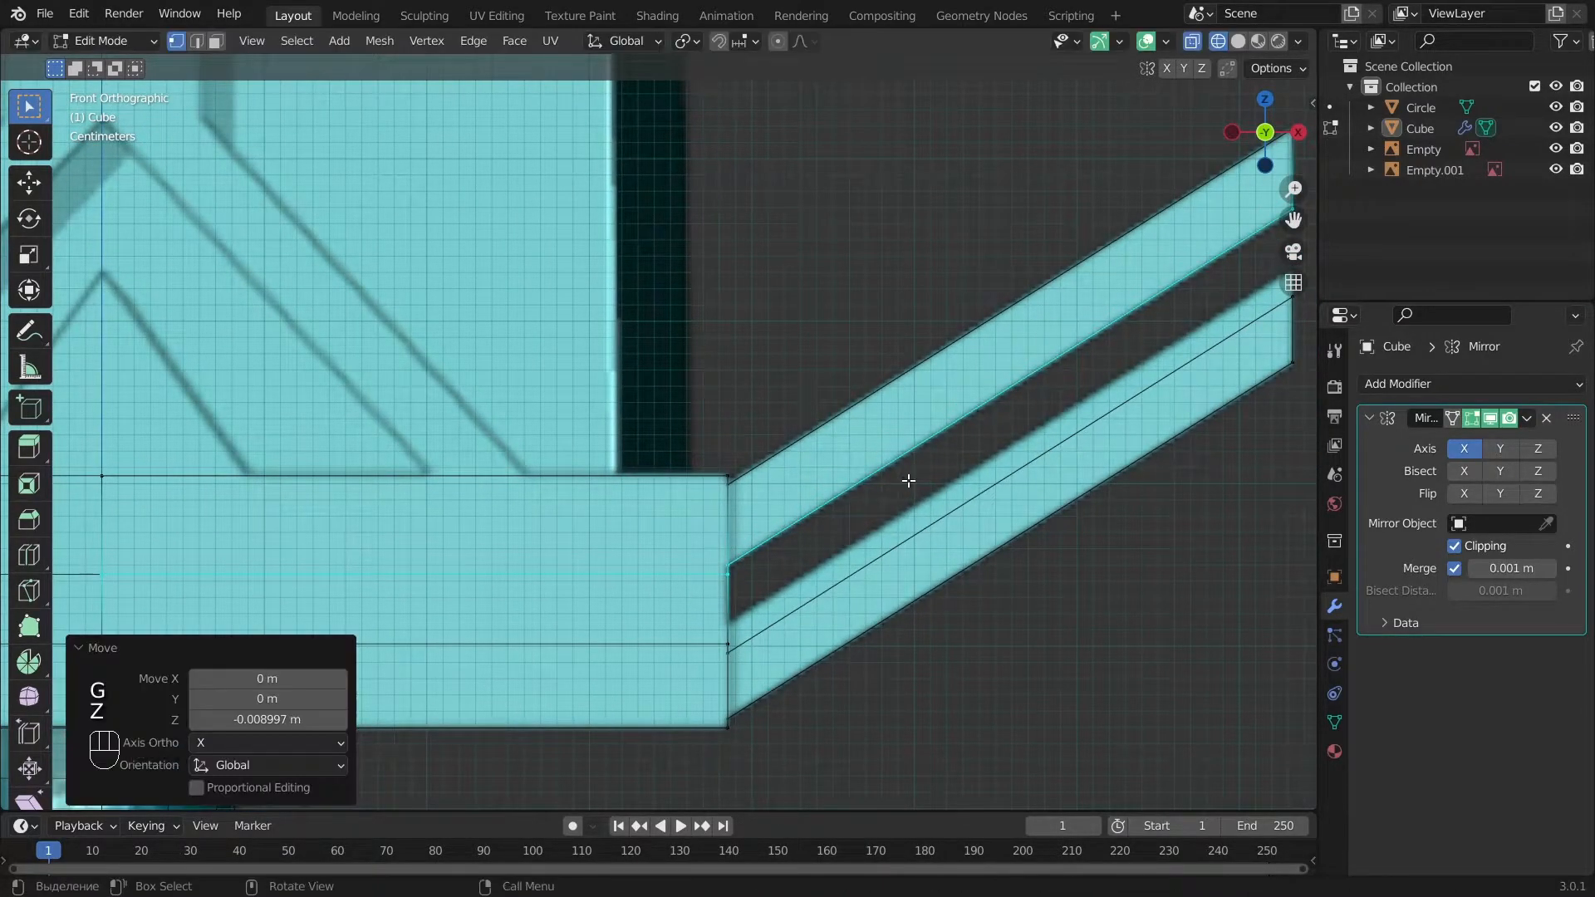
Raise the vertices along the lower prong's upper edge by about 0.017 m along Z and leave mesh editing.
scroll(908, 480, down, 3)
key(a)
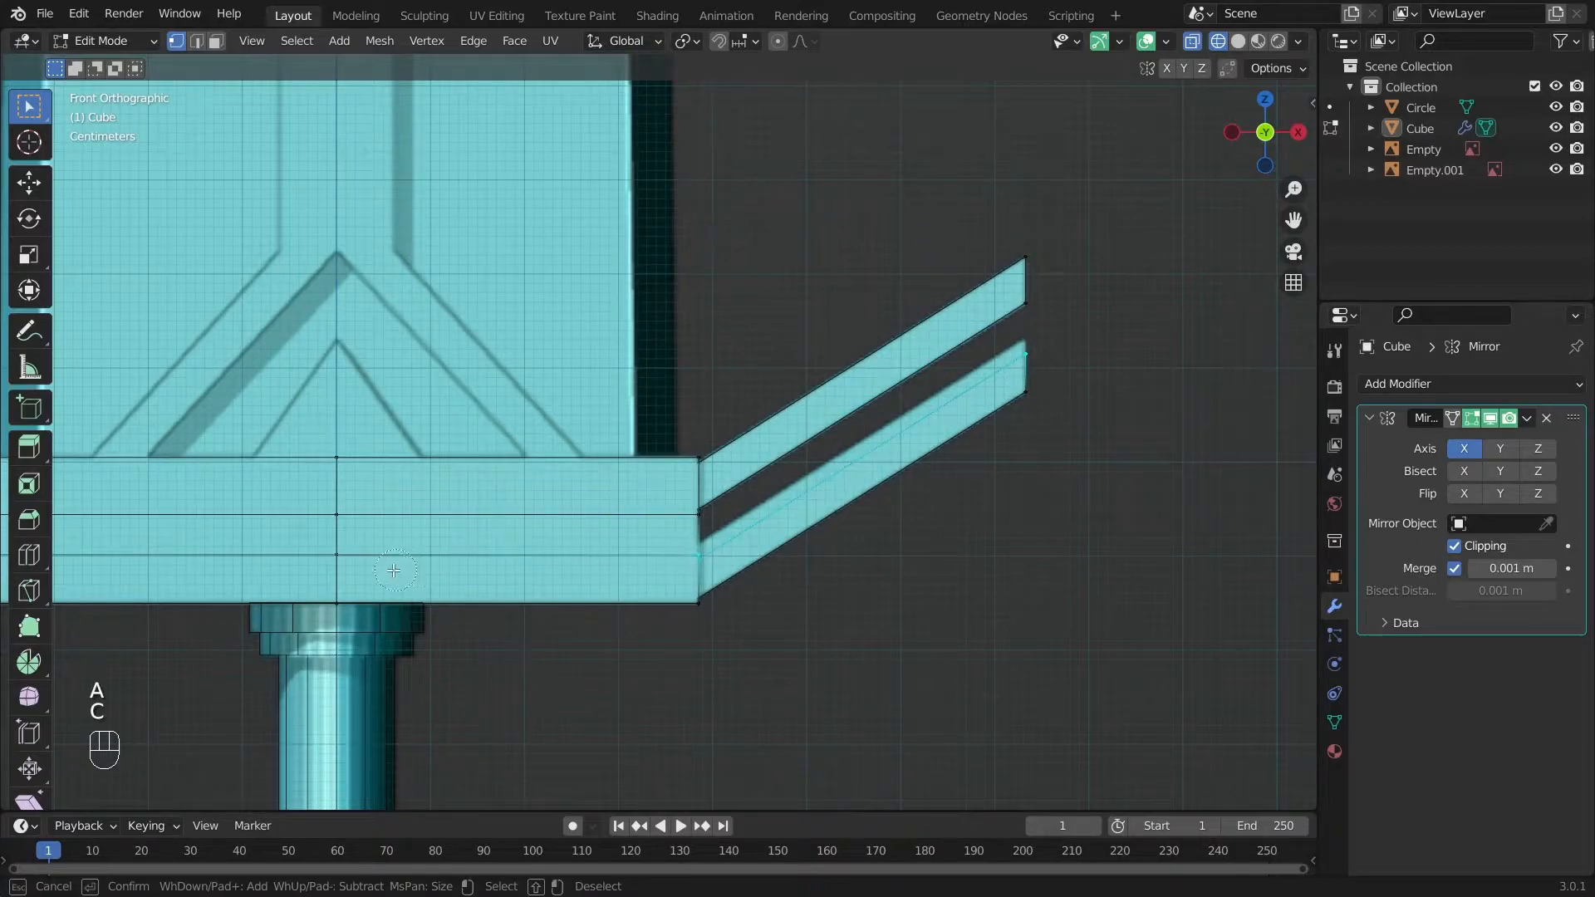
right_click(343, 554)
scroll(872, 523, up, 4)
key(g)
key(z)
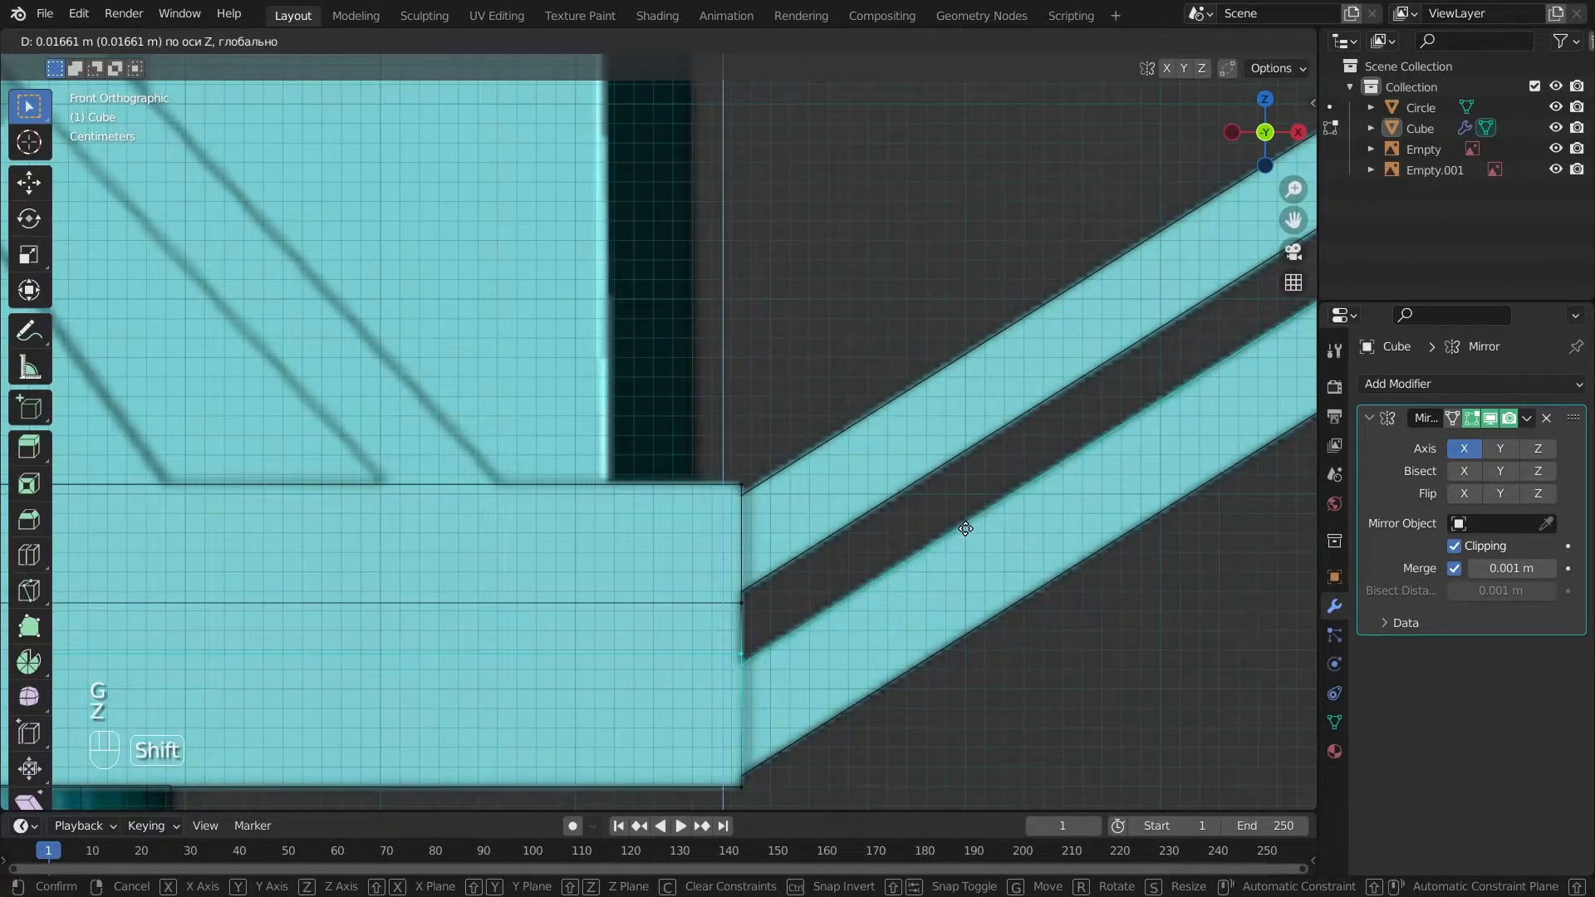
click(966, 528)
scroll(966, 527, down, 4)
key(a)
key(Tab)
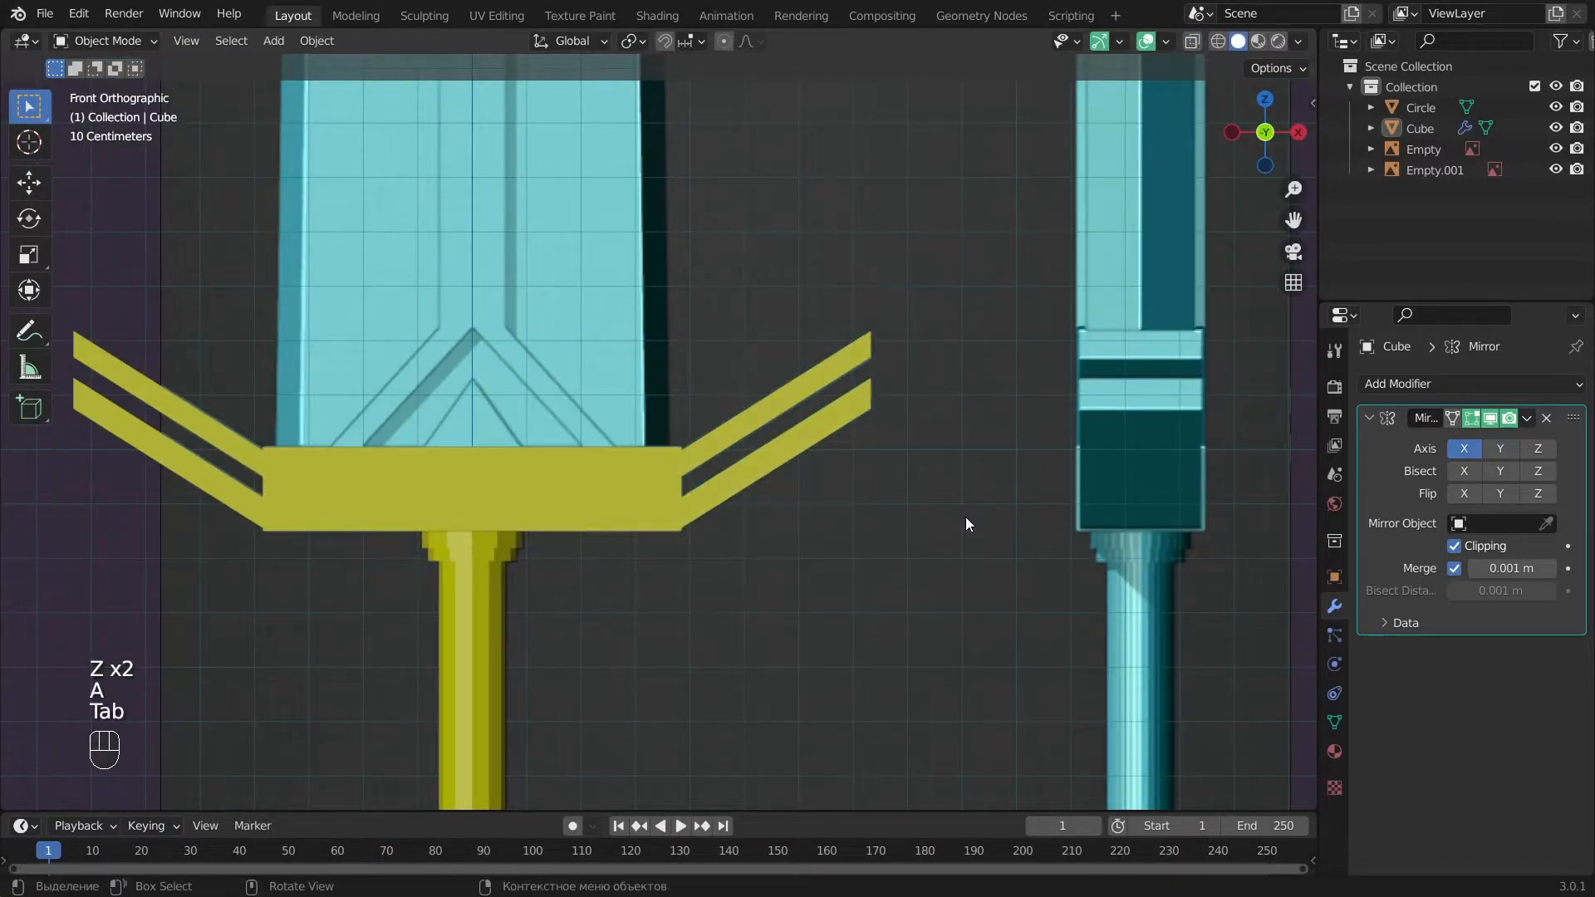
Examine the crossguard at an angle and compare its prongs with the front reference image.
scroll(966, 517, down, 4)
alt+drag(954, 522, 919, 522)
key(alt+KP_1)
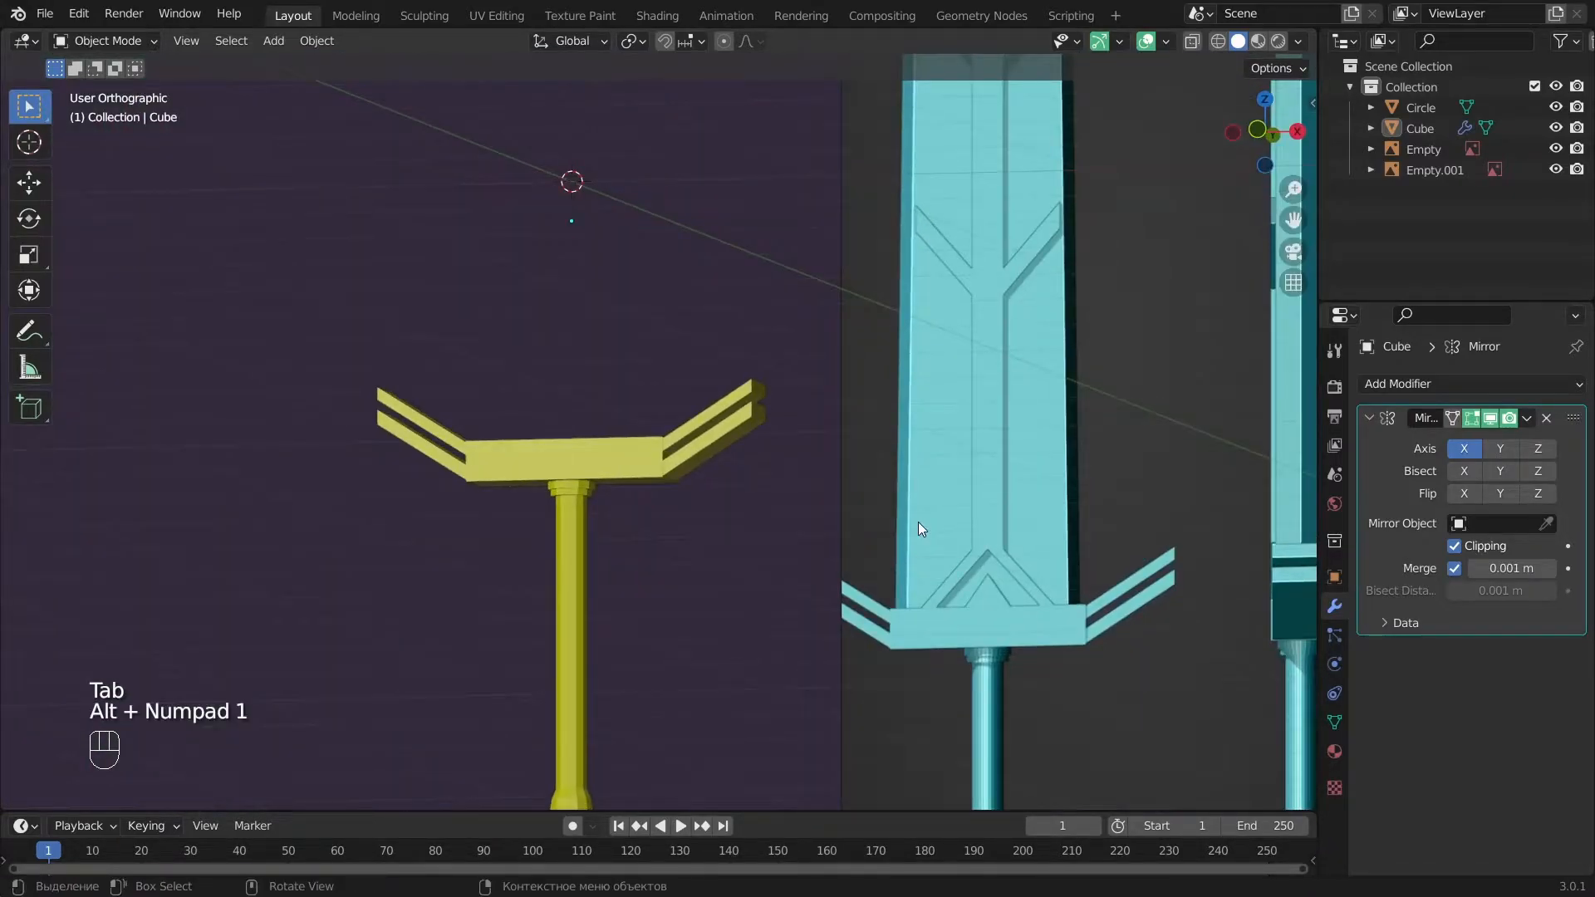
key(KP_1)
scroll(990, 392, up, 5)
key(z)
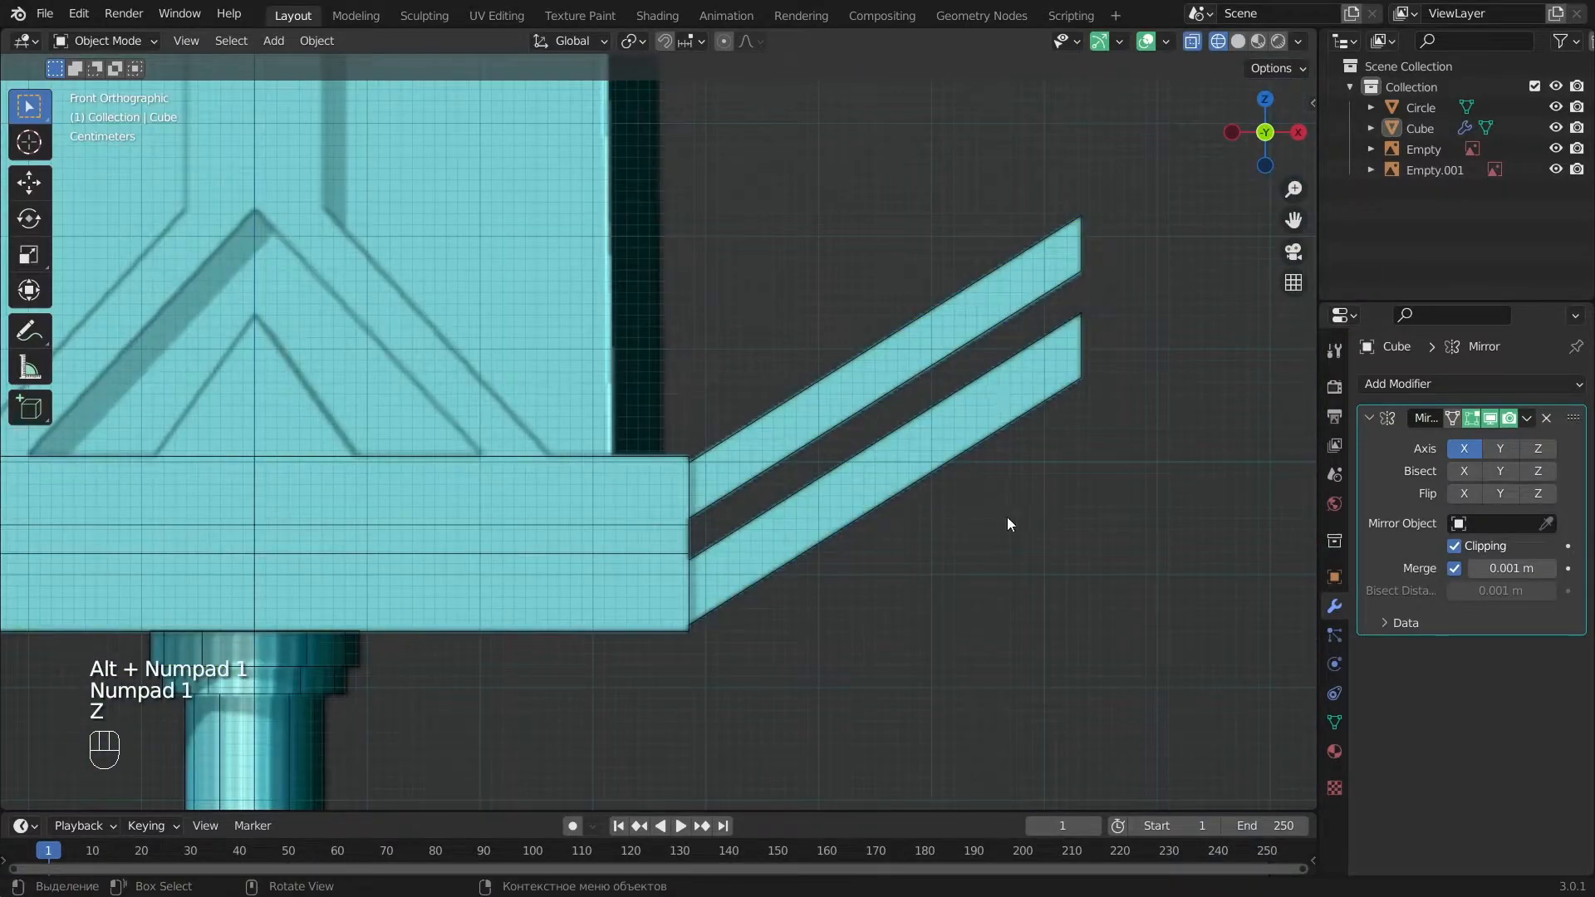
scroll(901, 427, up, 2)
Lower the vertices along the upper prong's lower edge by about 0.002 m along Z and finish editing the crossguard.
click(890, 441)
key(Tab)
click(885, 442)
key(Tab)
key(z)
alt+shift+drag(940, 441, 688, 508)
key(z)
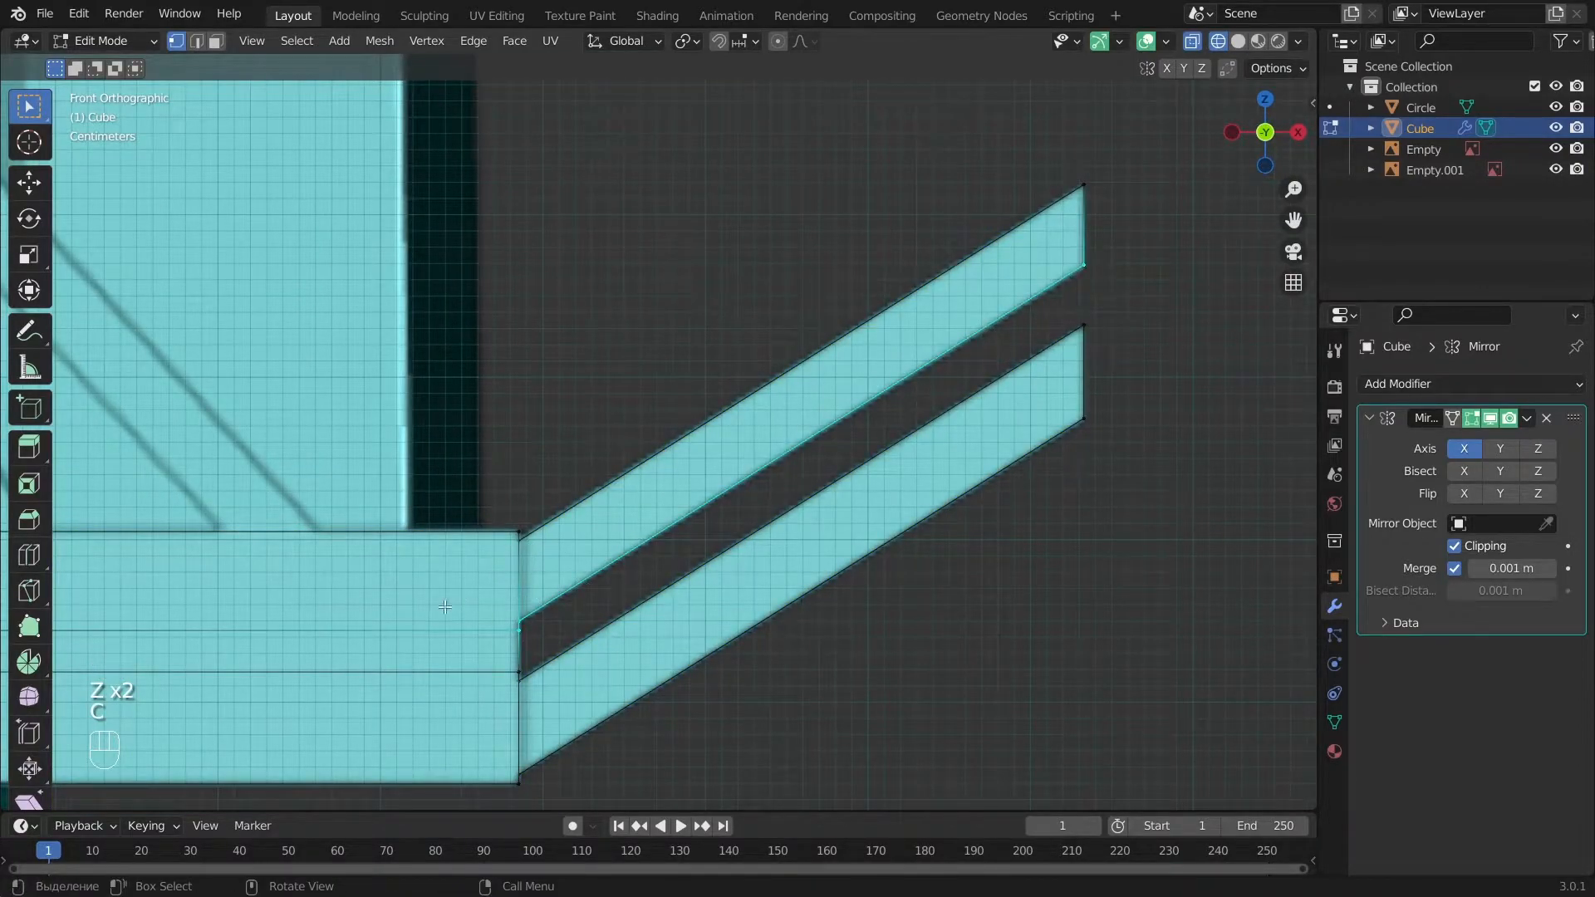
scroll(445, 607, down, 1)
shift+middle_drag(446, 607, 670, 599)
key(c)
alt+shift+drag(913, 555, 838, 564)
scroll(1076, 412, up, 1)
key(g)
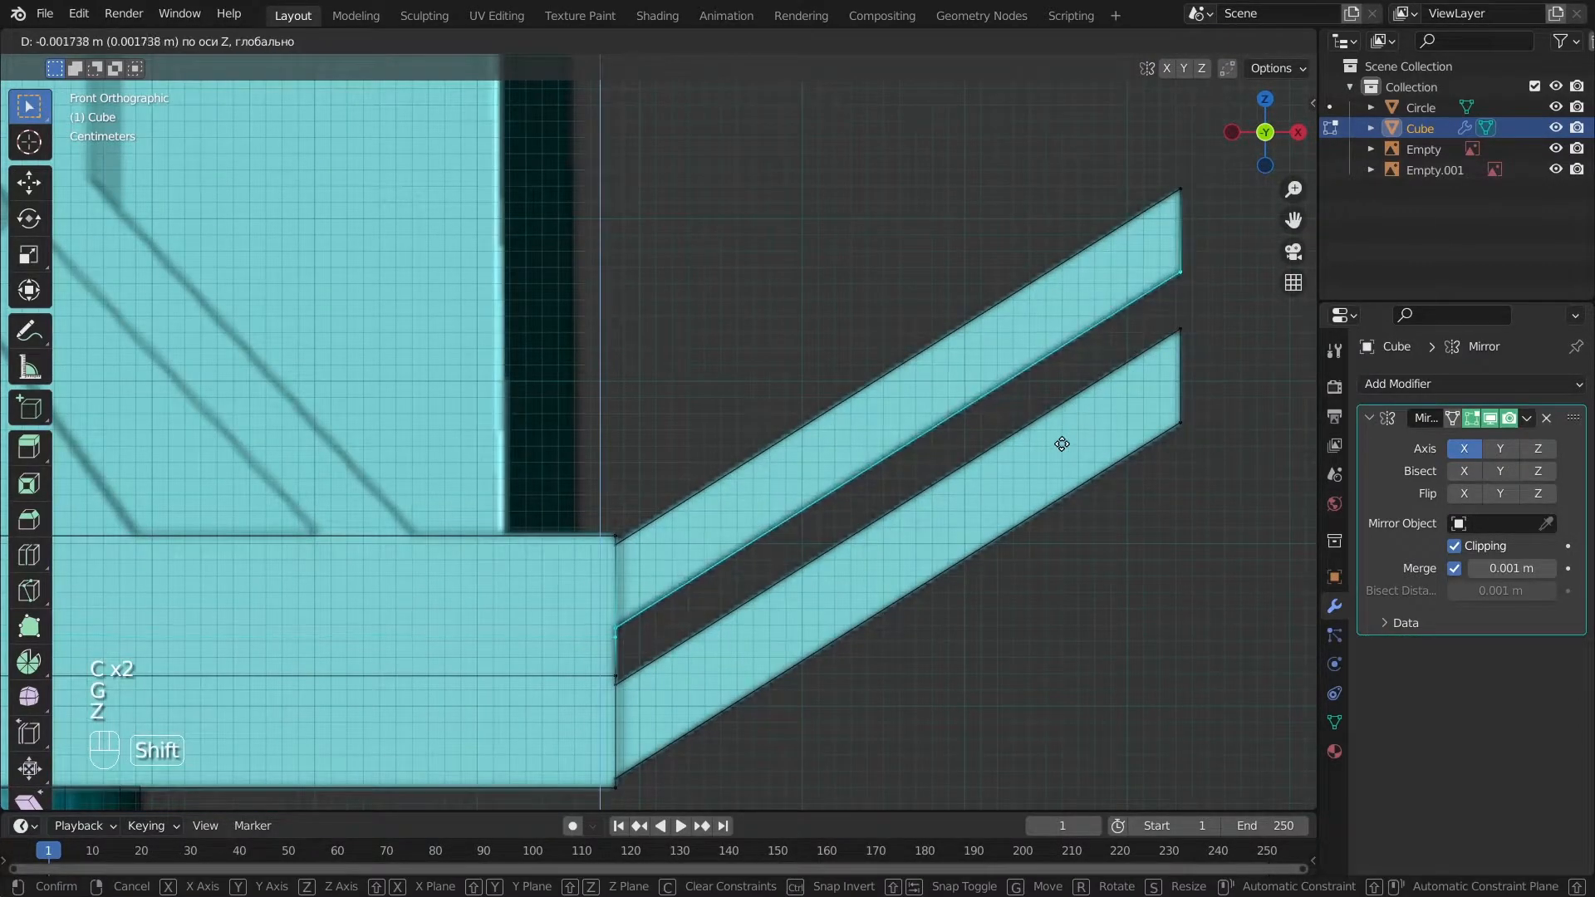
click(1062, 444)
key(a)
key(z)
key(Tab)
key(a)
Examine the crossguard from several angles and review the whole sword against the front reference.
scroll(1108, 368, down, 9)
alt+drag(966, 414, 515, 429)
scroll(730, 452, up, 5)
key(KP_1)
scroll(515, 429, down, 4)
alt+shift+drag(790, 341, 926, 464)
scroll(744, 635, up, 2)
scroll(741, 597, down, 1)
alt+shift+drag(728, 537, 729, 751)
alt+shift+drag(725, 387, 702, 116)
Snap the 3D cursor to the middle of the crossguard's top face.
click(632, 585)
alt+drag(632, 602, 636, 690)
key(Tab)
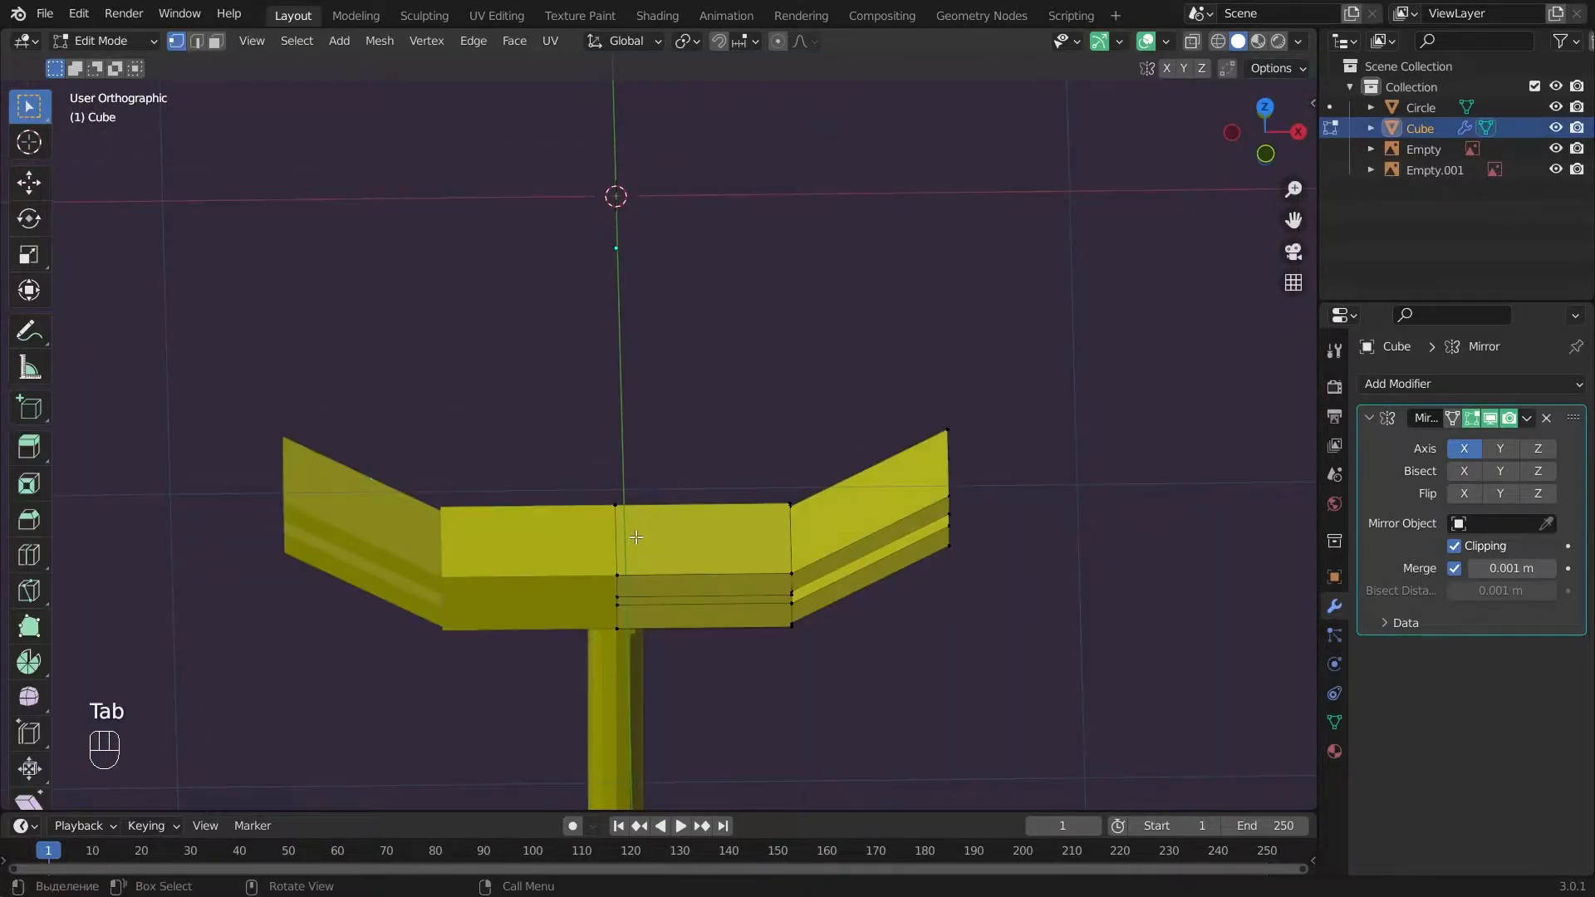
scroll(635, 537, up, 3)
key(shift+s)
key(a)
key(Tab)
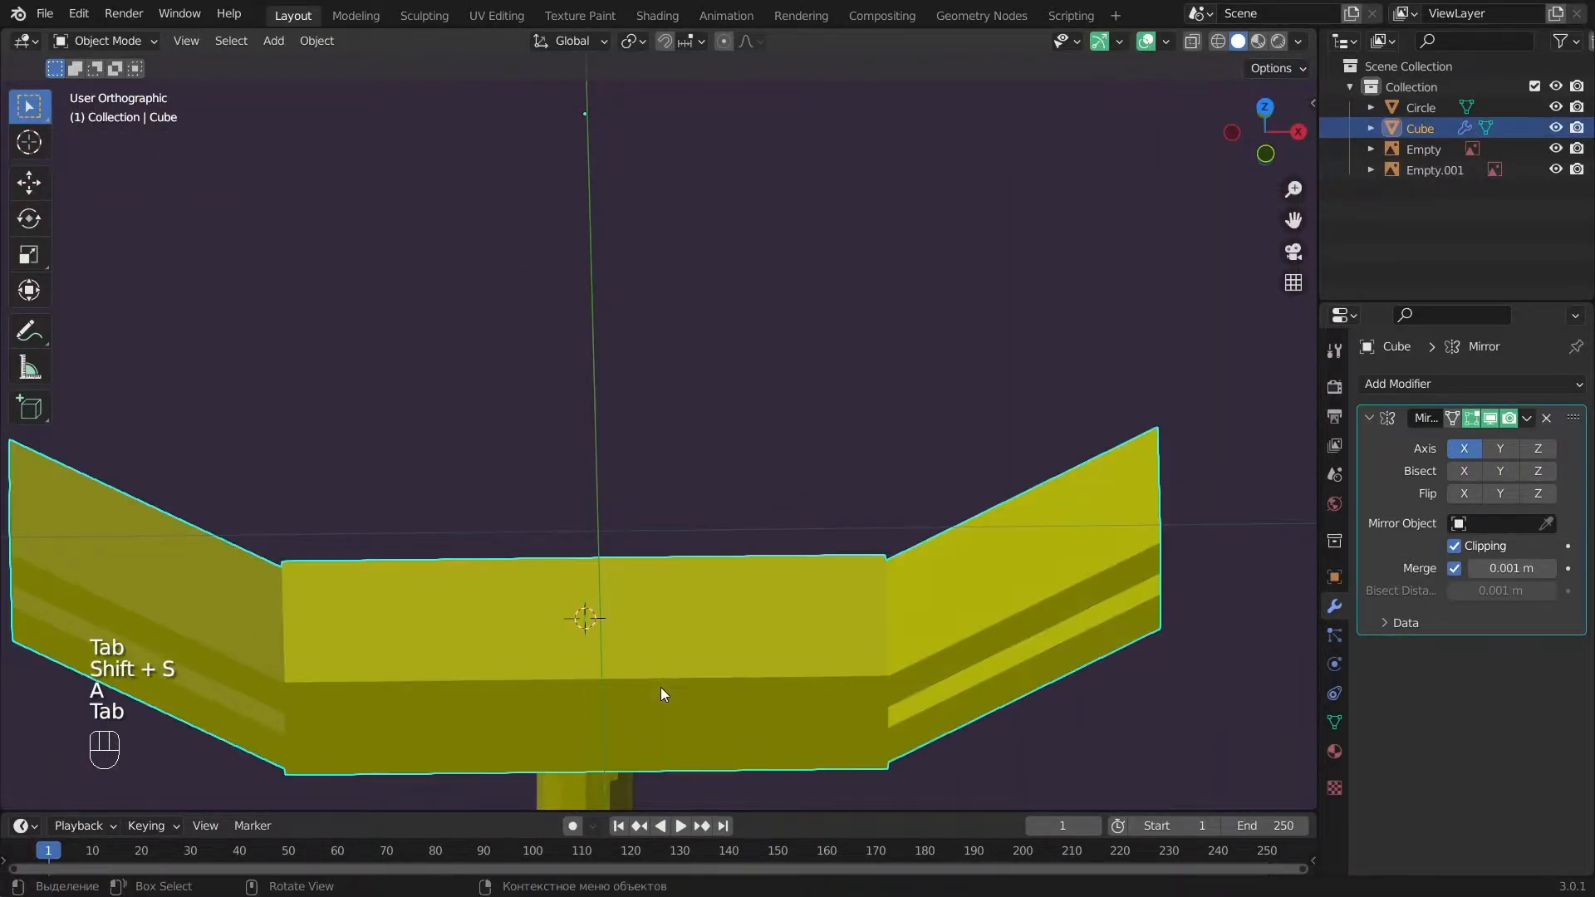
Add a cube at the 3D cursor for the blade and scale its mesh to 0.220.
key(KP_1)
key(shift+a)
mouse_move(699, 425)
click(789, 426)
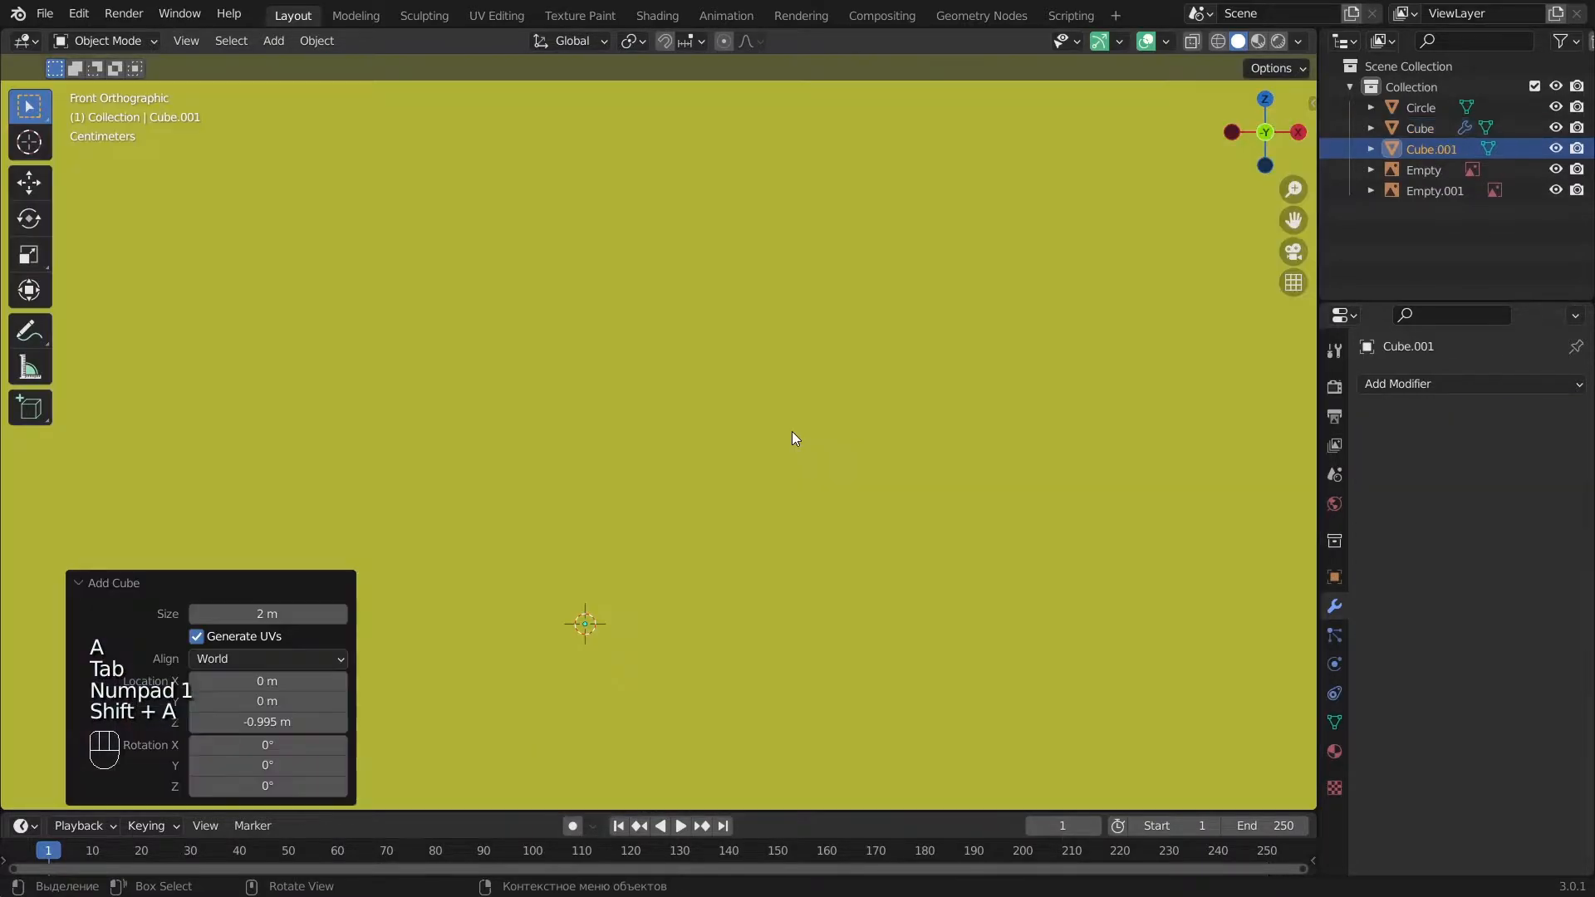
scroll(914, 582, down, 8)
key(Tab)
key(s)
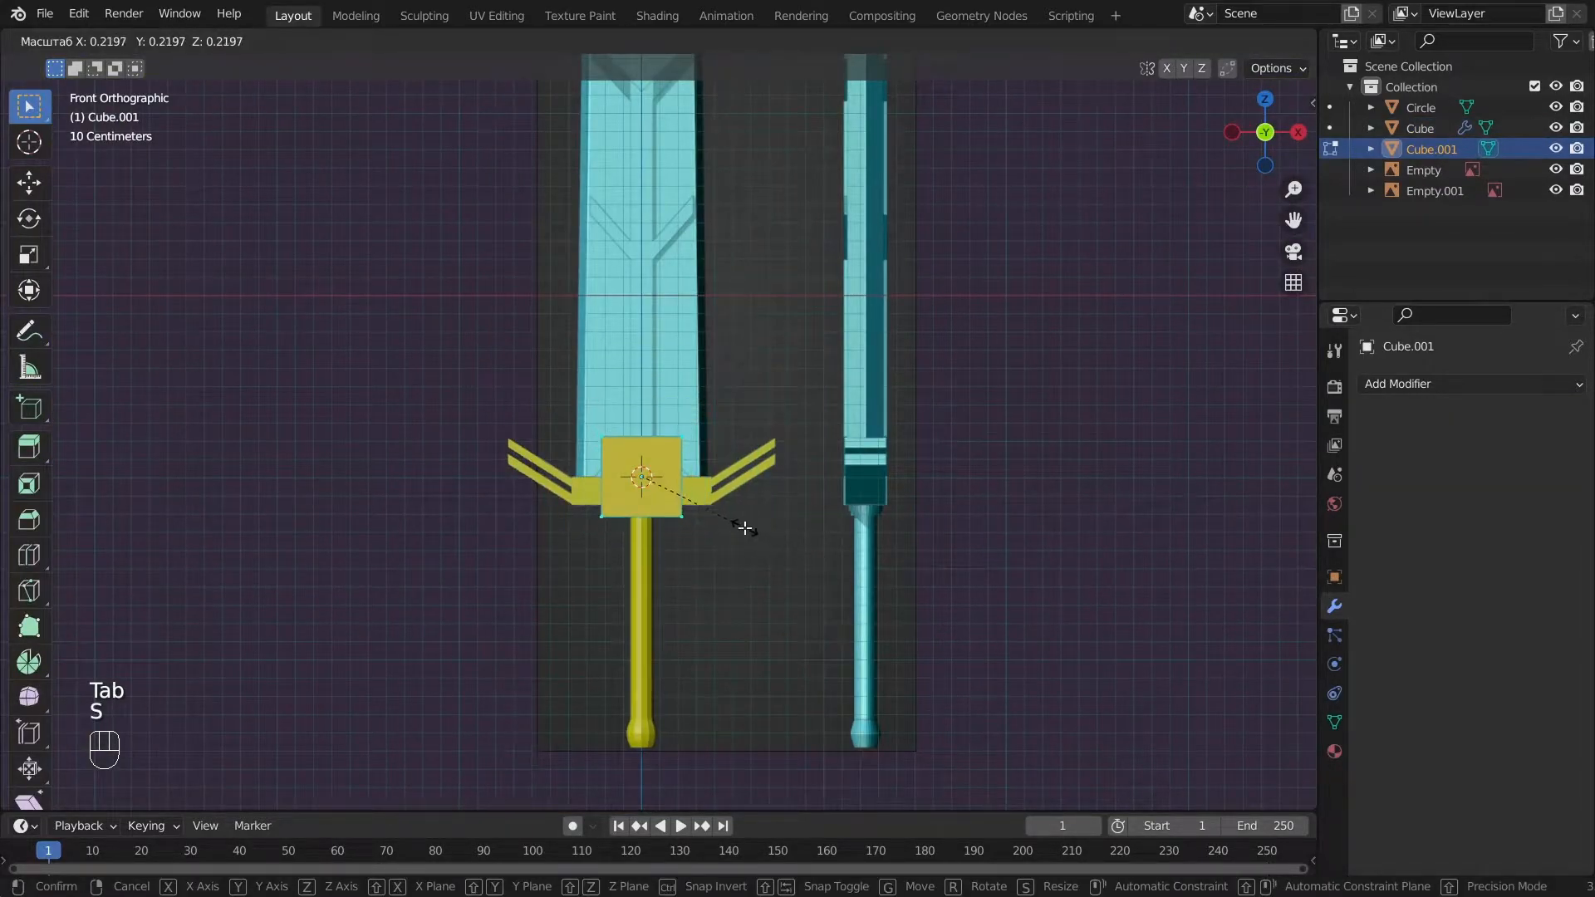
click(744, 527)
Scale the blade cube to 1.442 and raise it about 0.32 m along Z so it rests on the crossguard.
scroll(744, 527, up, 6)
key(s)
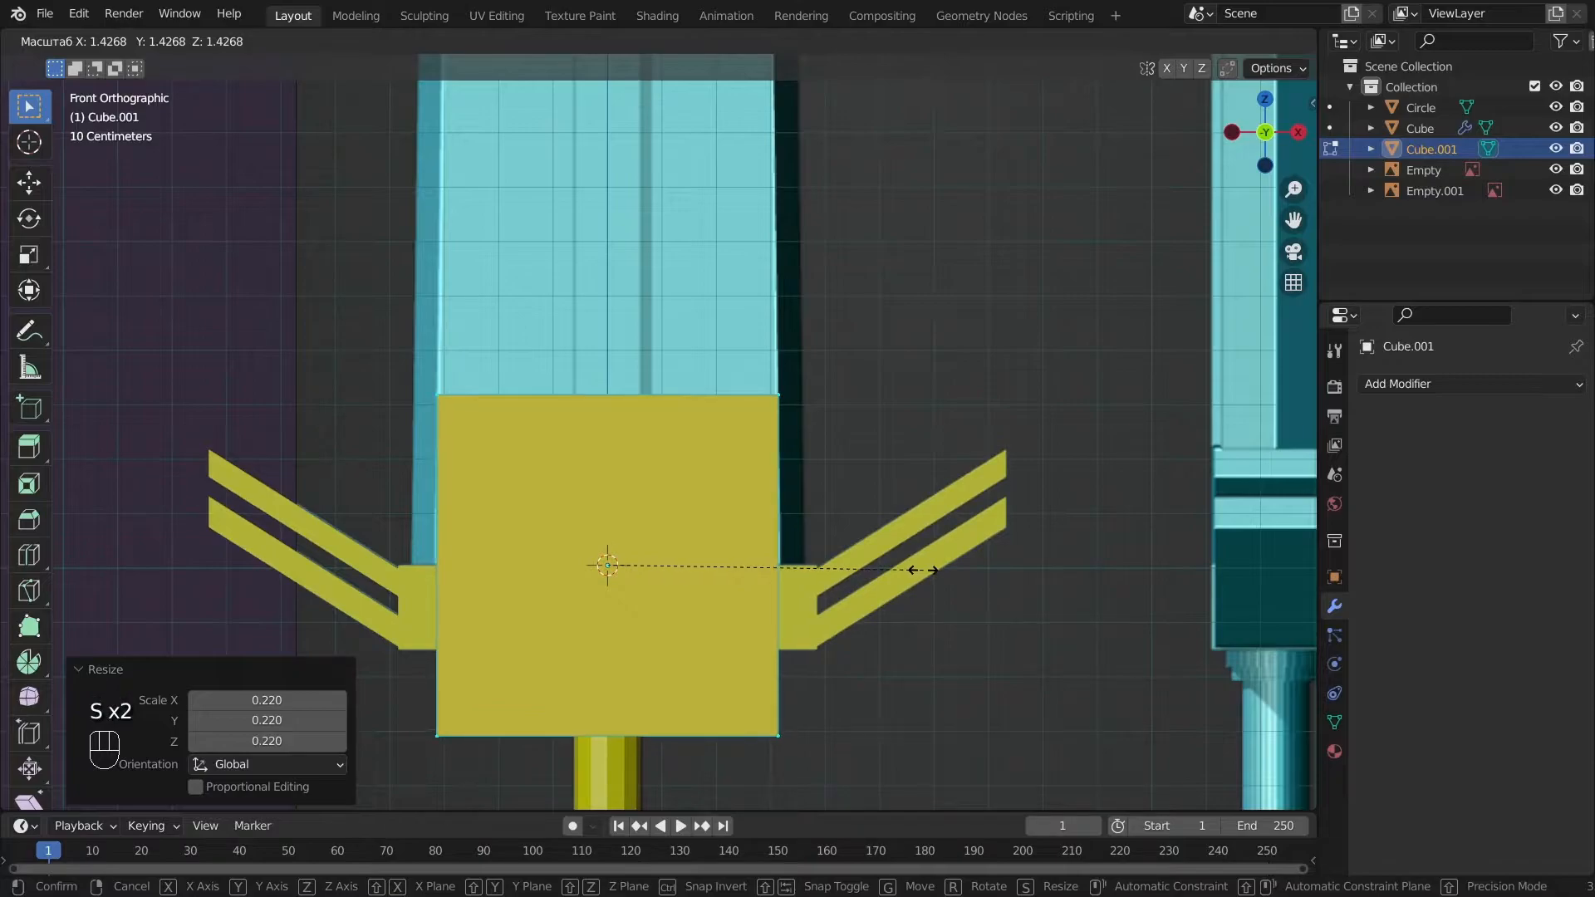
key(z)
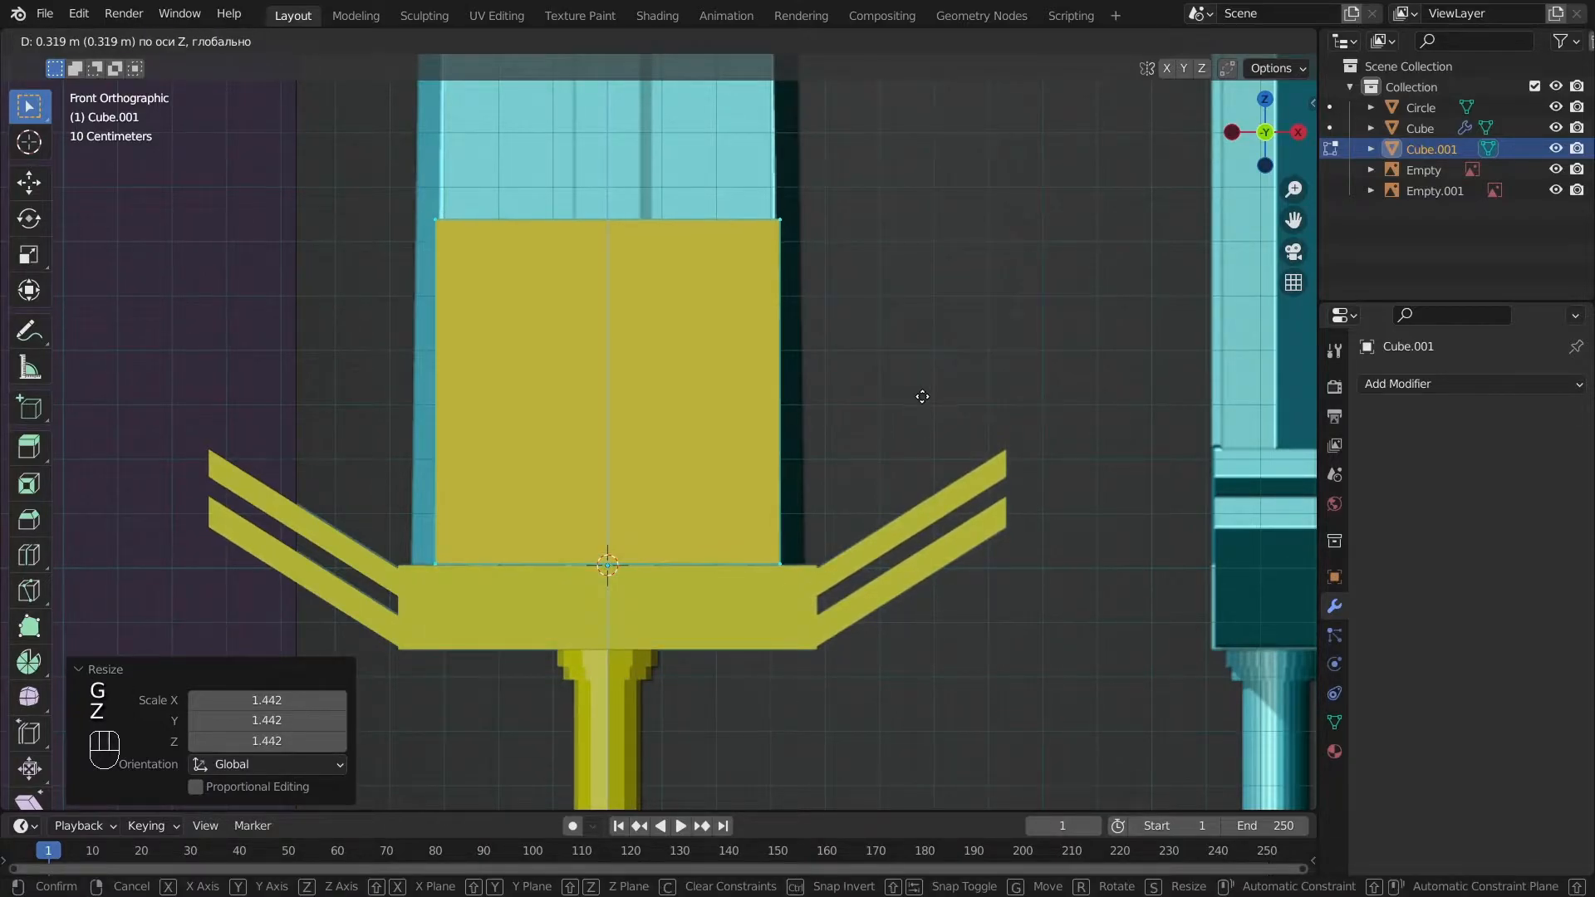
click(922, 385)
scroll(656, 391, up, 1)
Move the blade cube's top vertices up along Z to where the blade's tip begins in the front reference.
key(a)
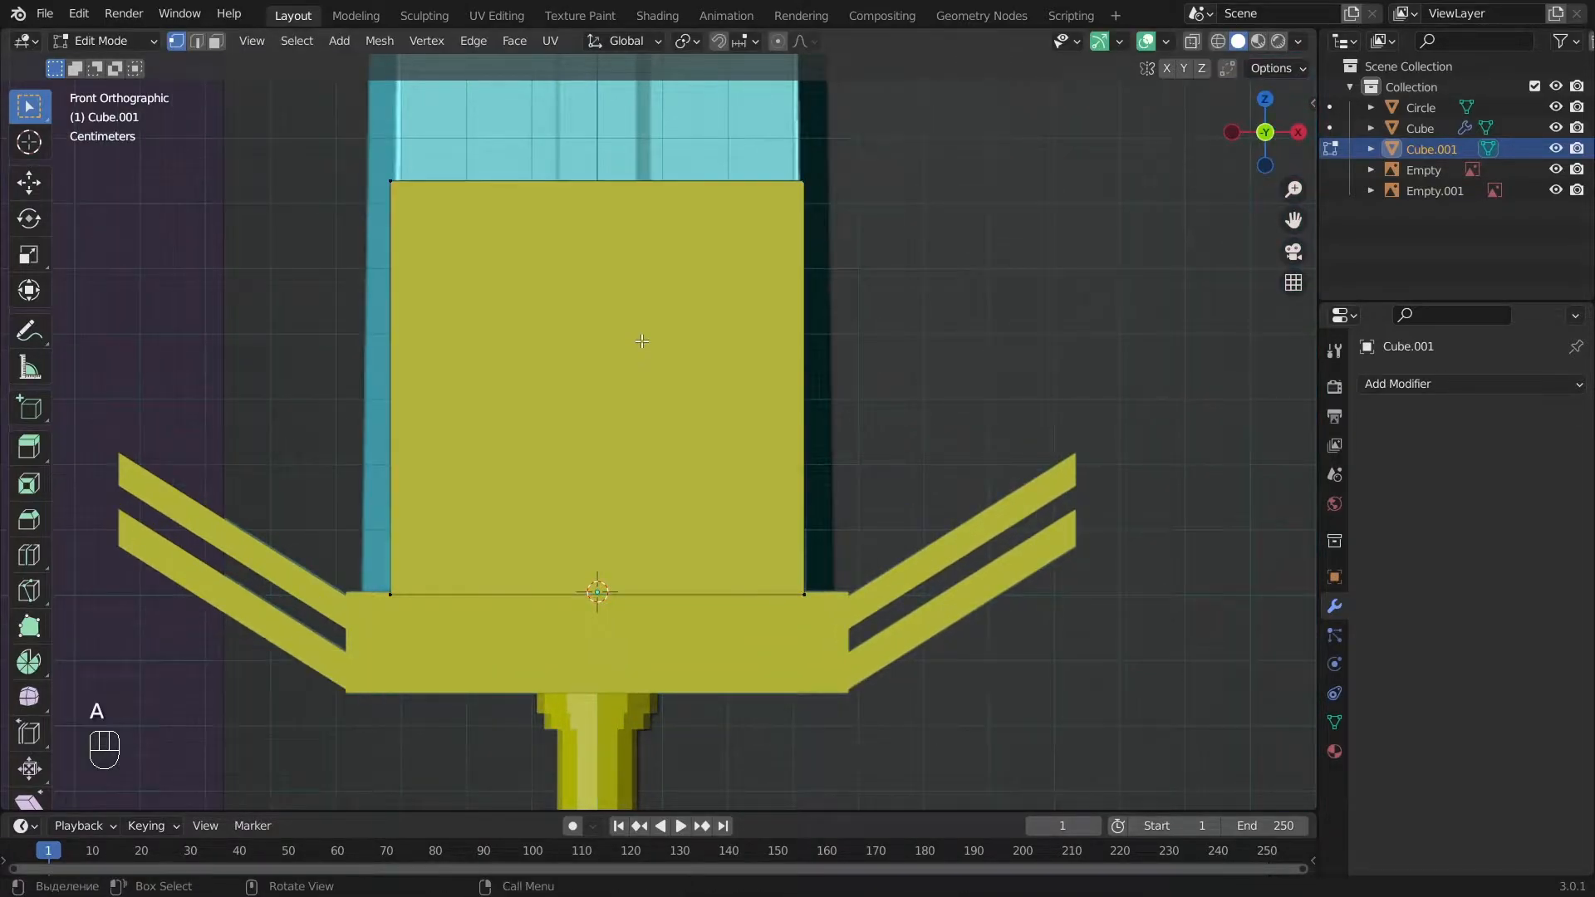
key(z)
shift+middle_drag(769, 345, 812, 523)
scroll(812, 523, down, 3)
key(b)
drag(834, 466, 496, 330)
shift+middle_drag(573, 283, 688, 615)
scroll(748, 594, down, 4)
key(g)
key(z)
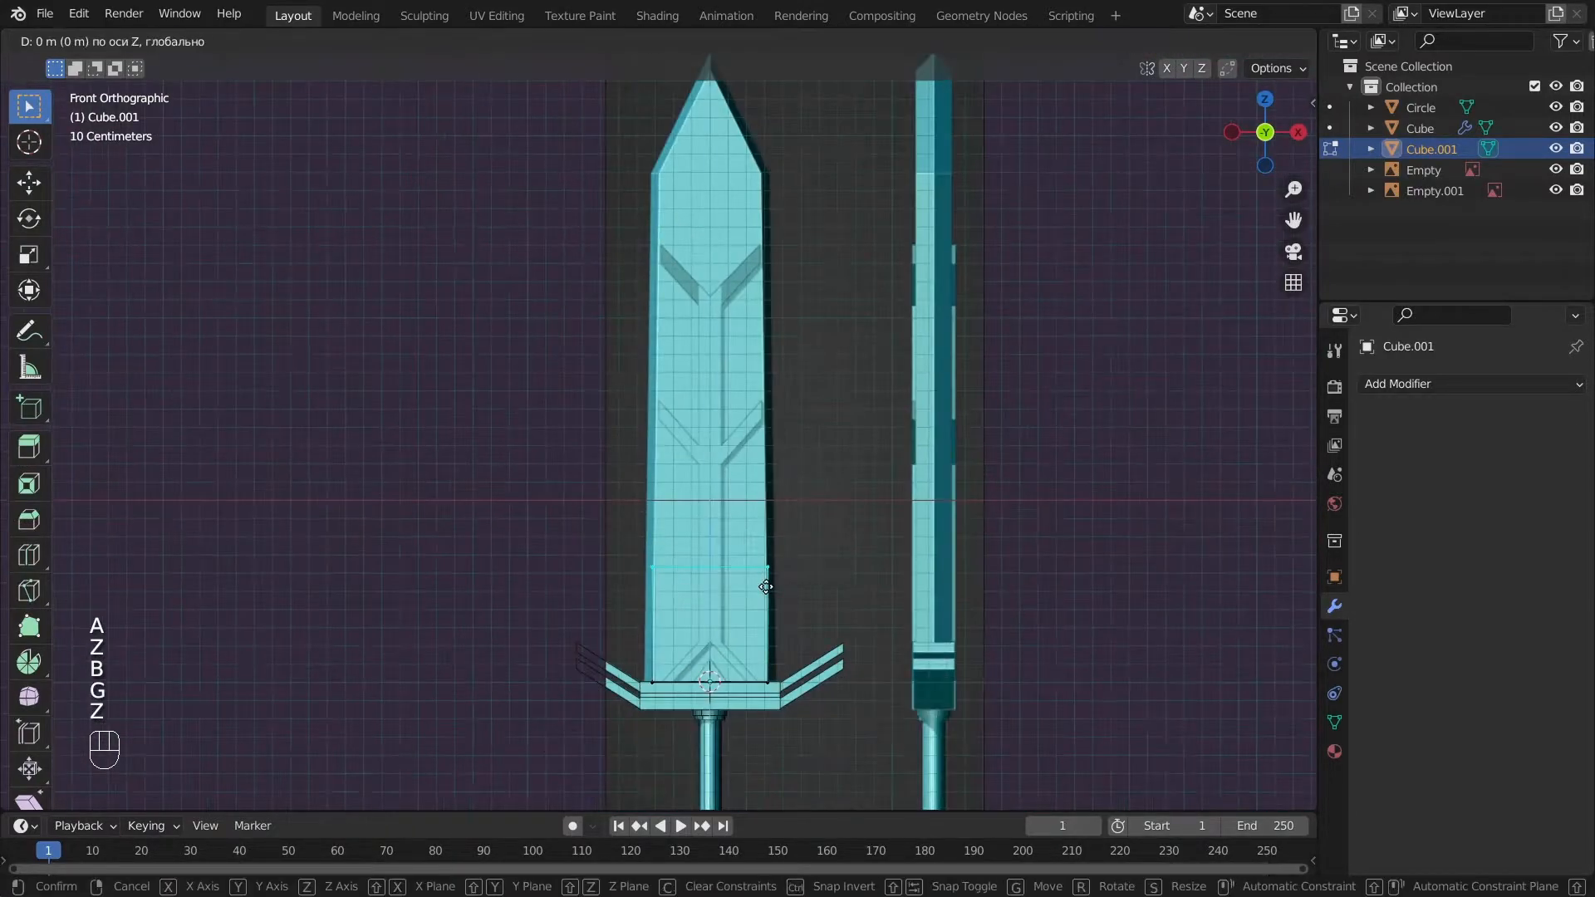
click(737, 193)
Raise the blade's top vertices another 0.00212 m along Z to align them with the base of the tip.
scroll(754, 581, up, 6)
shift+middle_drag(737, 200, 946, 279)
scroll(947, 288, up, 1)
shift+middle_drag(935, 423, 927, 491)
scroll(928, 492, up, 2)
key(g)
key(z)
shift+click(1066, 459)
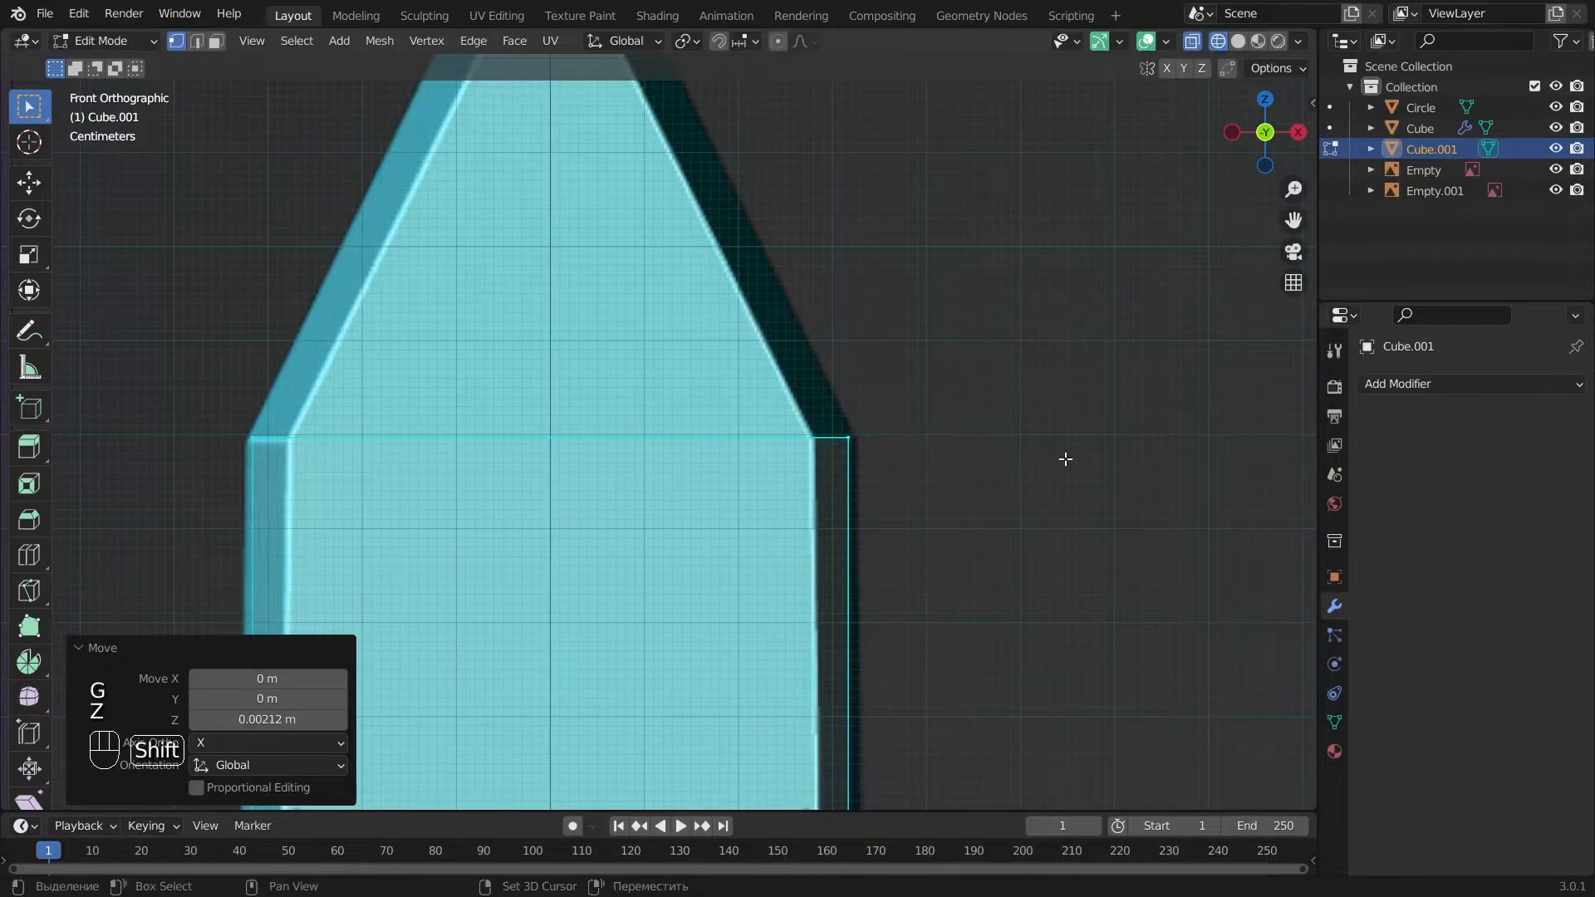
Scale the blade's top vertices to 0.882 along X to taper it to the front reference.
key(s)
key(x)
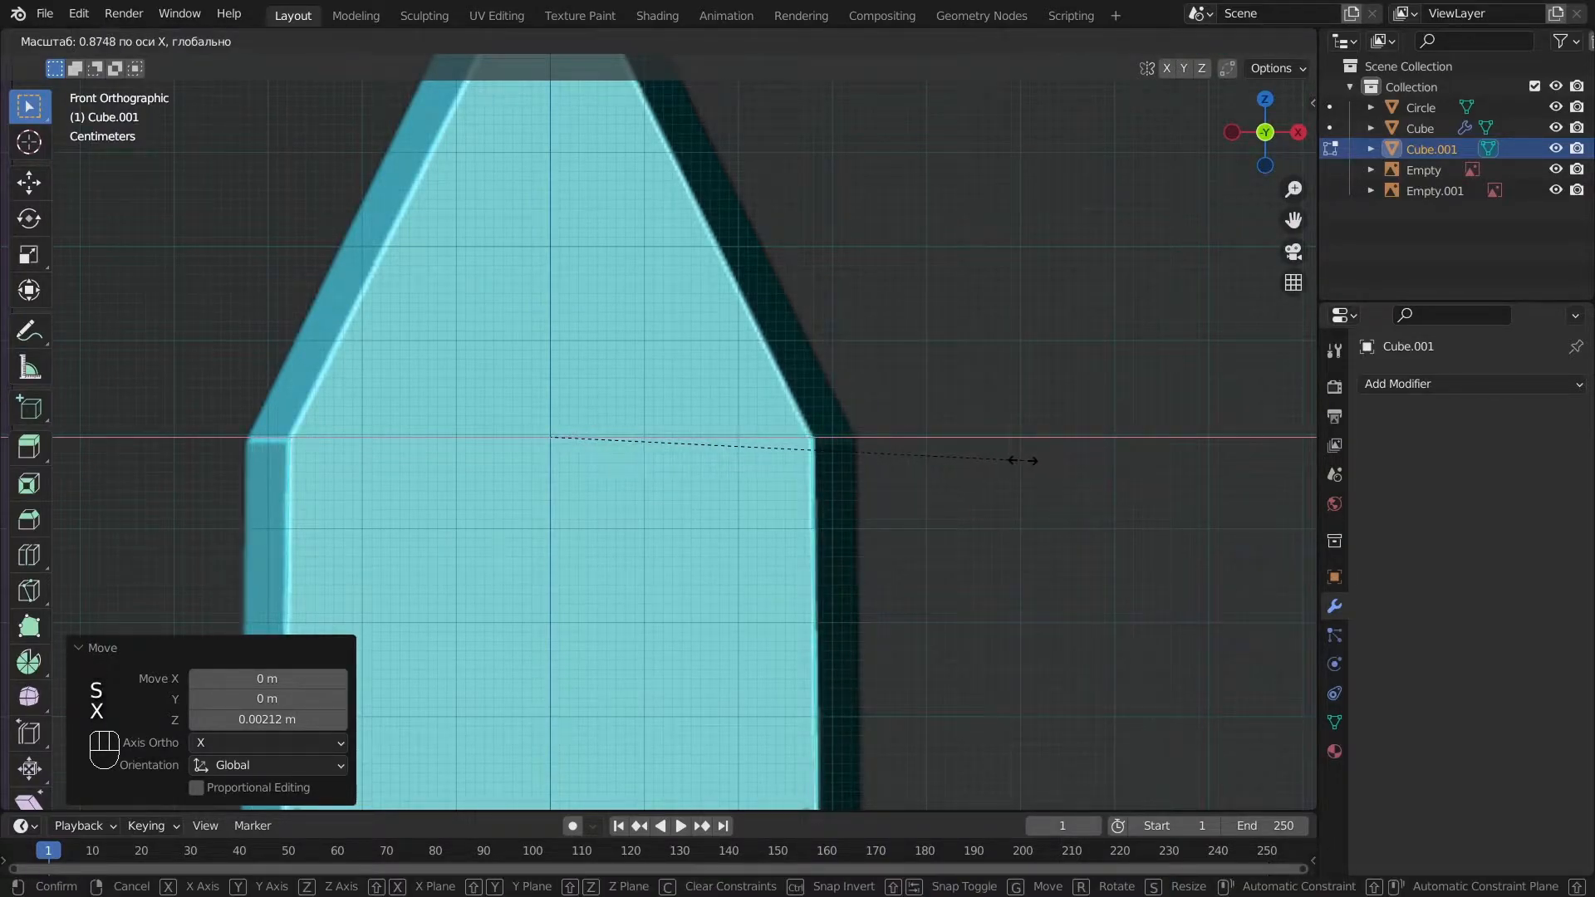
click(1027, 460)
scroll(911, 410, down, 15)
key(alt+z)
Scale the whole blade block along Y to match the blade's thickness in the right reference.
middle_drag(733, 570, 940, 620)
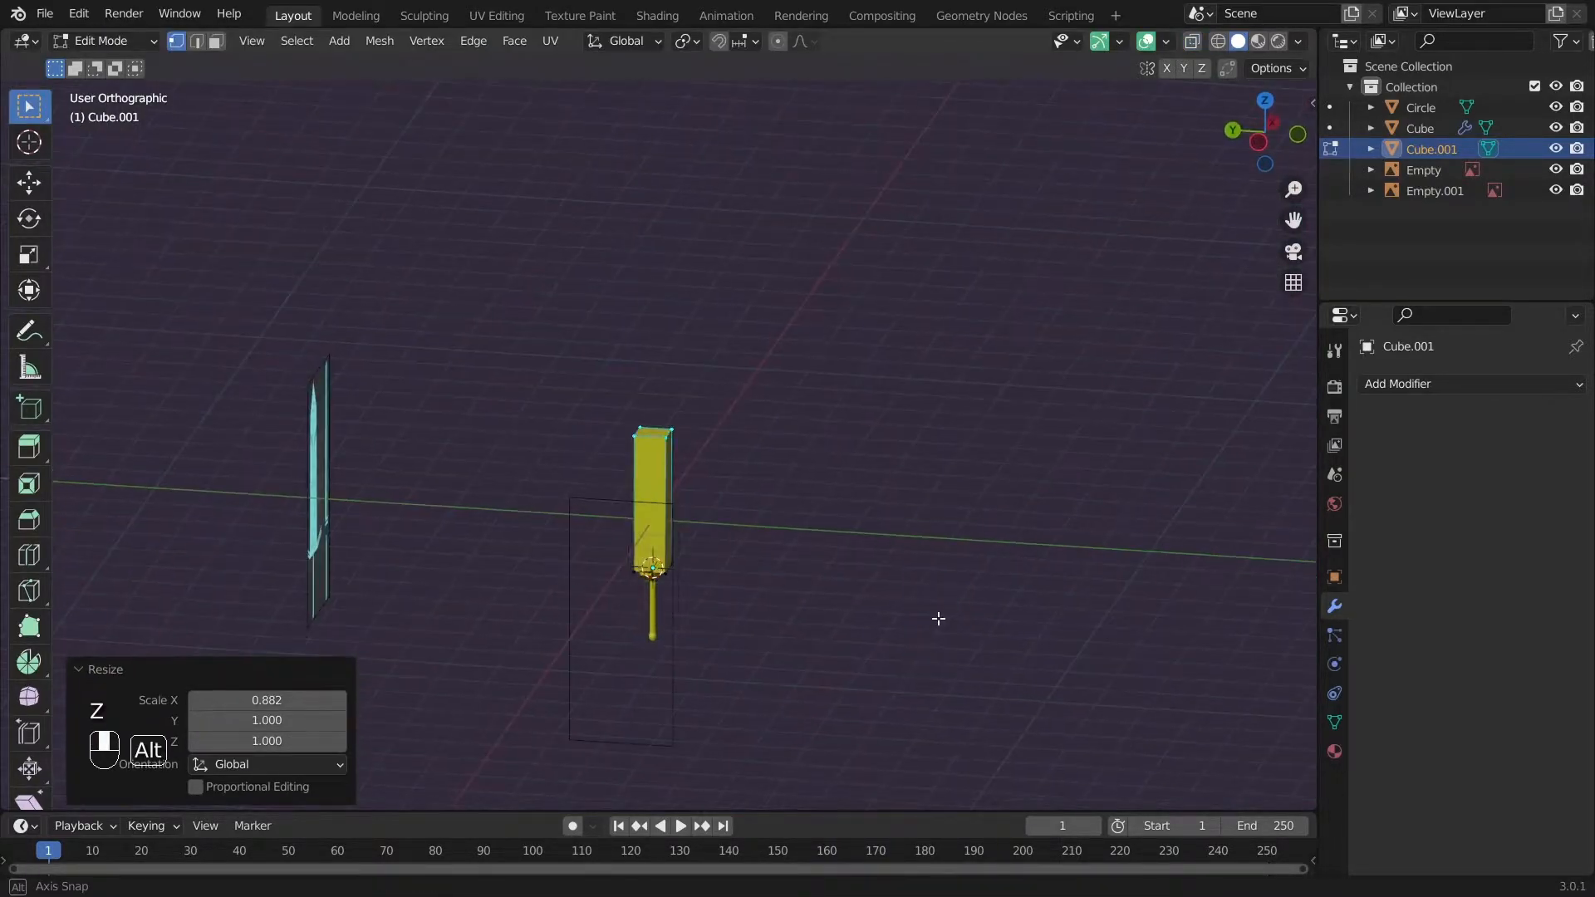
key(KP_3)
scroll(849, 529, up, 6)
key(a)
key(a)
key(alt+z)
scroll(841, 495, up, 5)
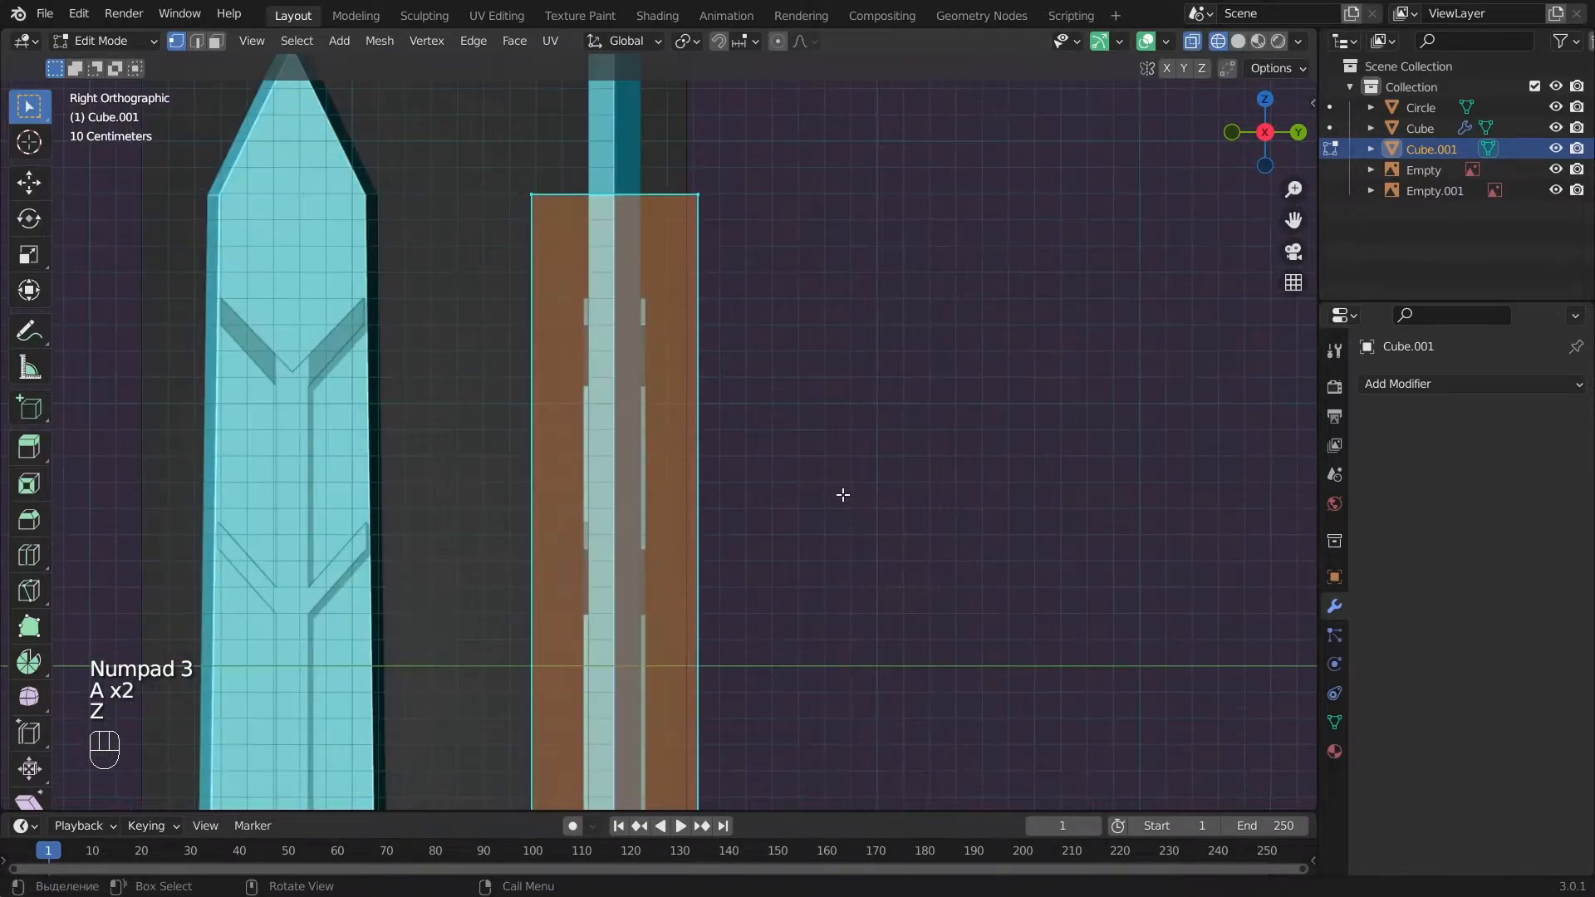
key(s)
key(y)
click(556, 525)
scroll(752, 398, up, 2)
shift+middle_drag(758, 384, 857, 724)
scroll(838, 368, up, 2)
scroll(838, 369, down, 2)
key(a)
key(z)
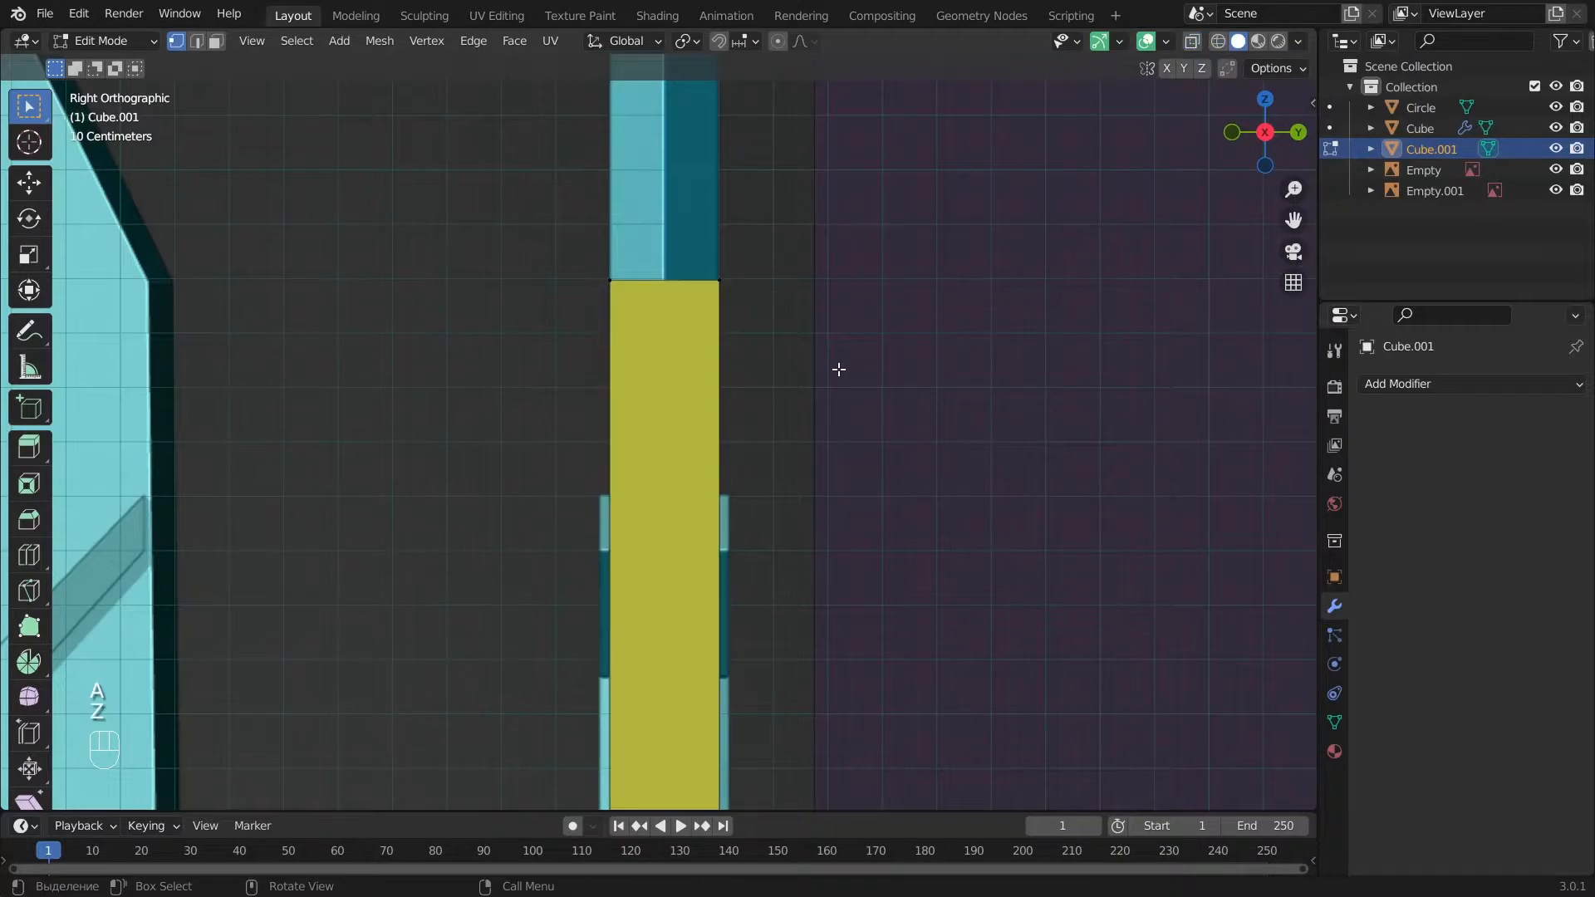
Extrude the blade's top face 0.55757 m up along Z to the apex of the front reference's inner tip face.
key(KP_1)
key(Tab)
scroll(825, 392, up, 6)
key(Tab)
key(z)
alt+shift+drag(844, 371, 805, 480)
key(b)
drag(862, 506, 742, 392)
mouse_move(736, 318)
alt+shift+mouse_down()
mouse_move(713, 404)
mouse_move(787, 587)
alt+shift+mouse_up()
scroll(714, 404, up, 2)
key(KP_1)
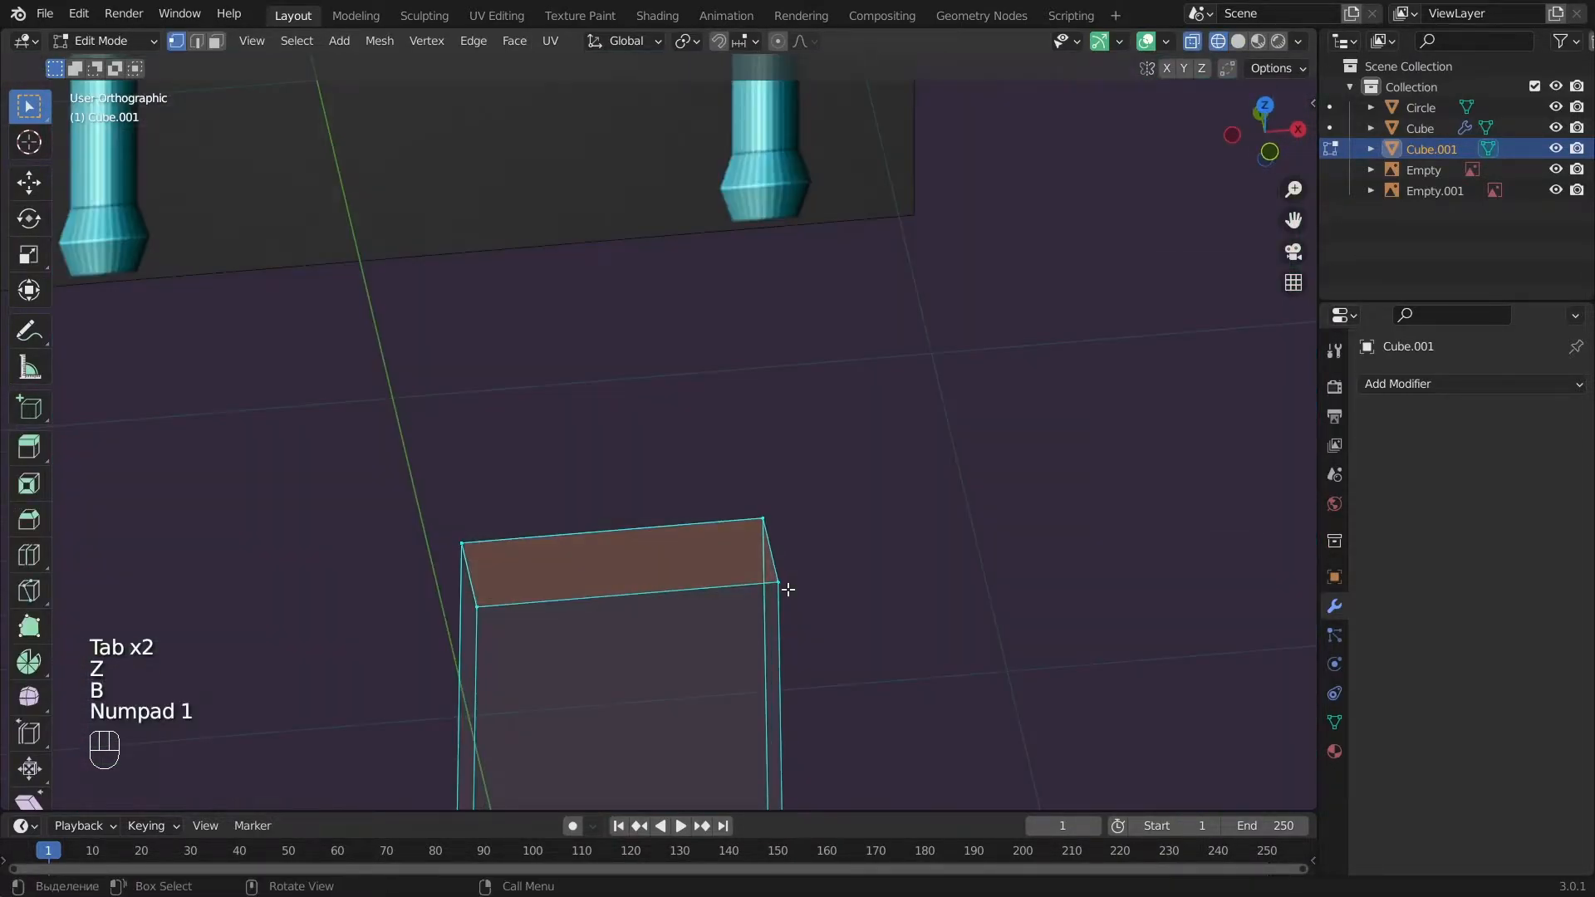
key(e)
key(z)
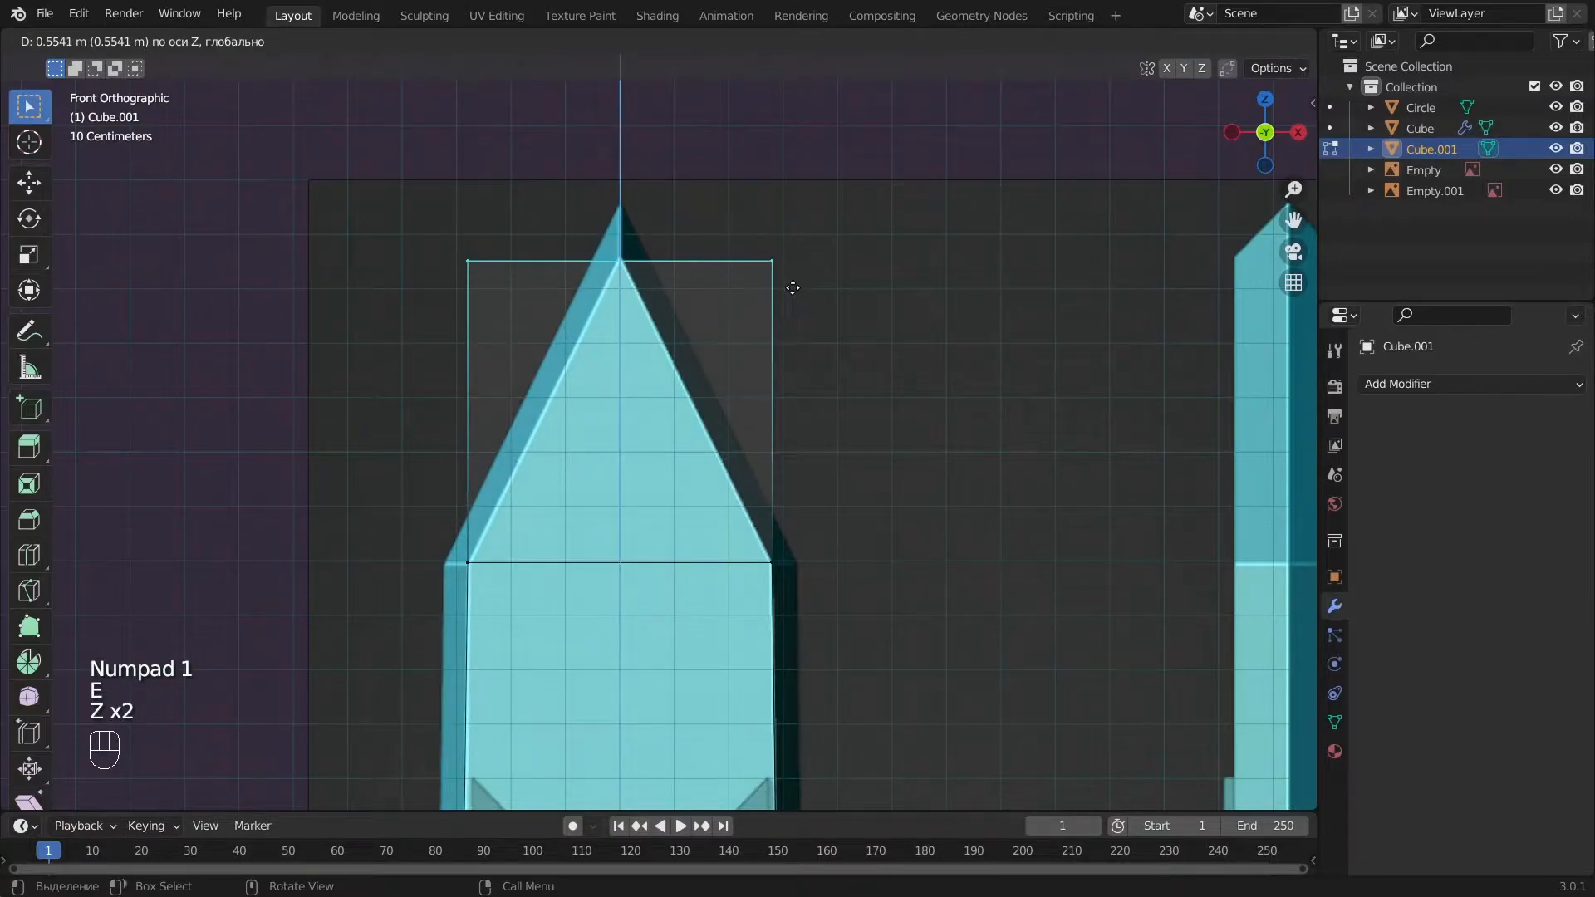
click(794, 287)
Scale the extruded top vertices to 0.088 along X, and narrow them further to fit the reference's inner apex.
key(s)
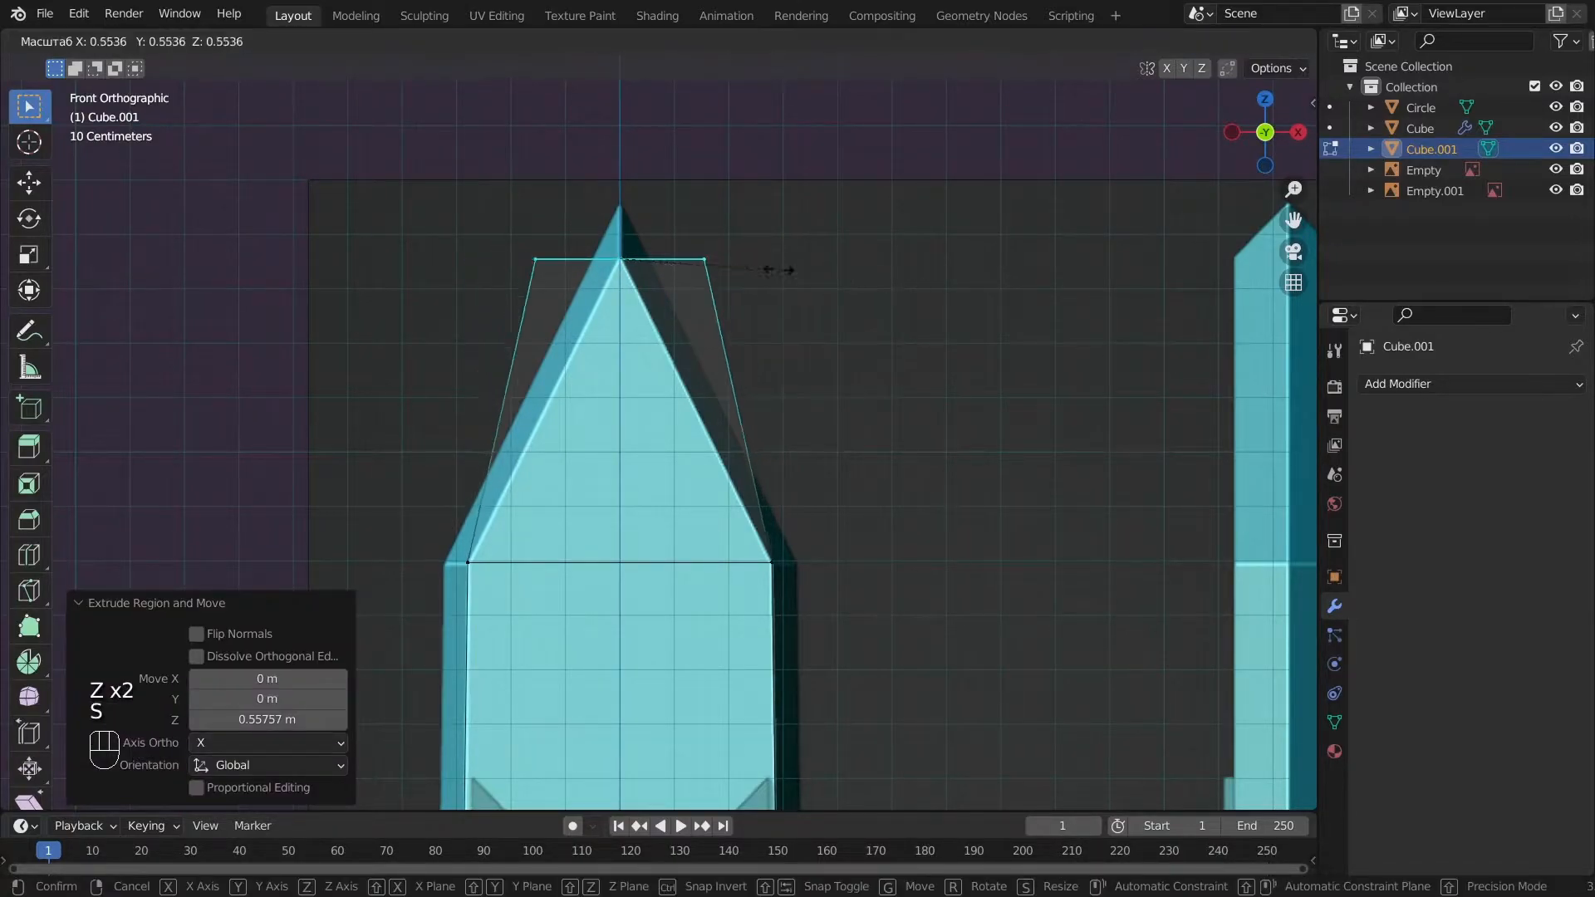
key(s)
key(x)
click(676, 256)
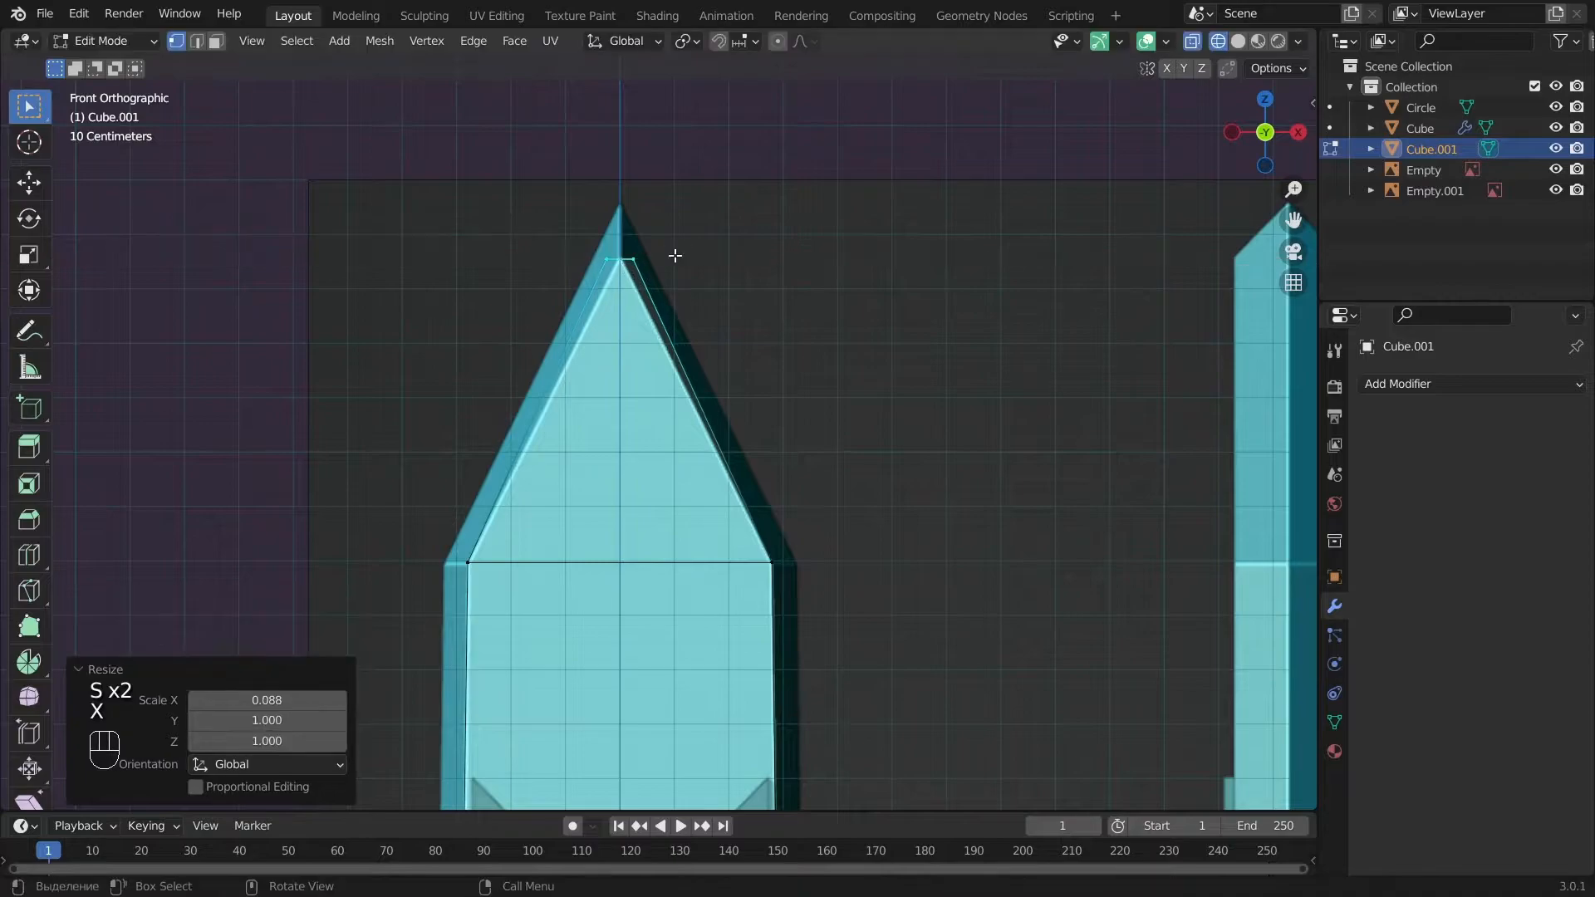
scroll(920, 551, up, 4)
key(s)
key(x)
click(733, 458)
key(a)
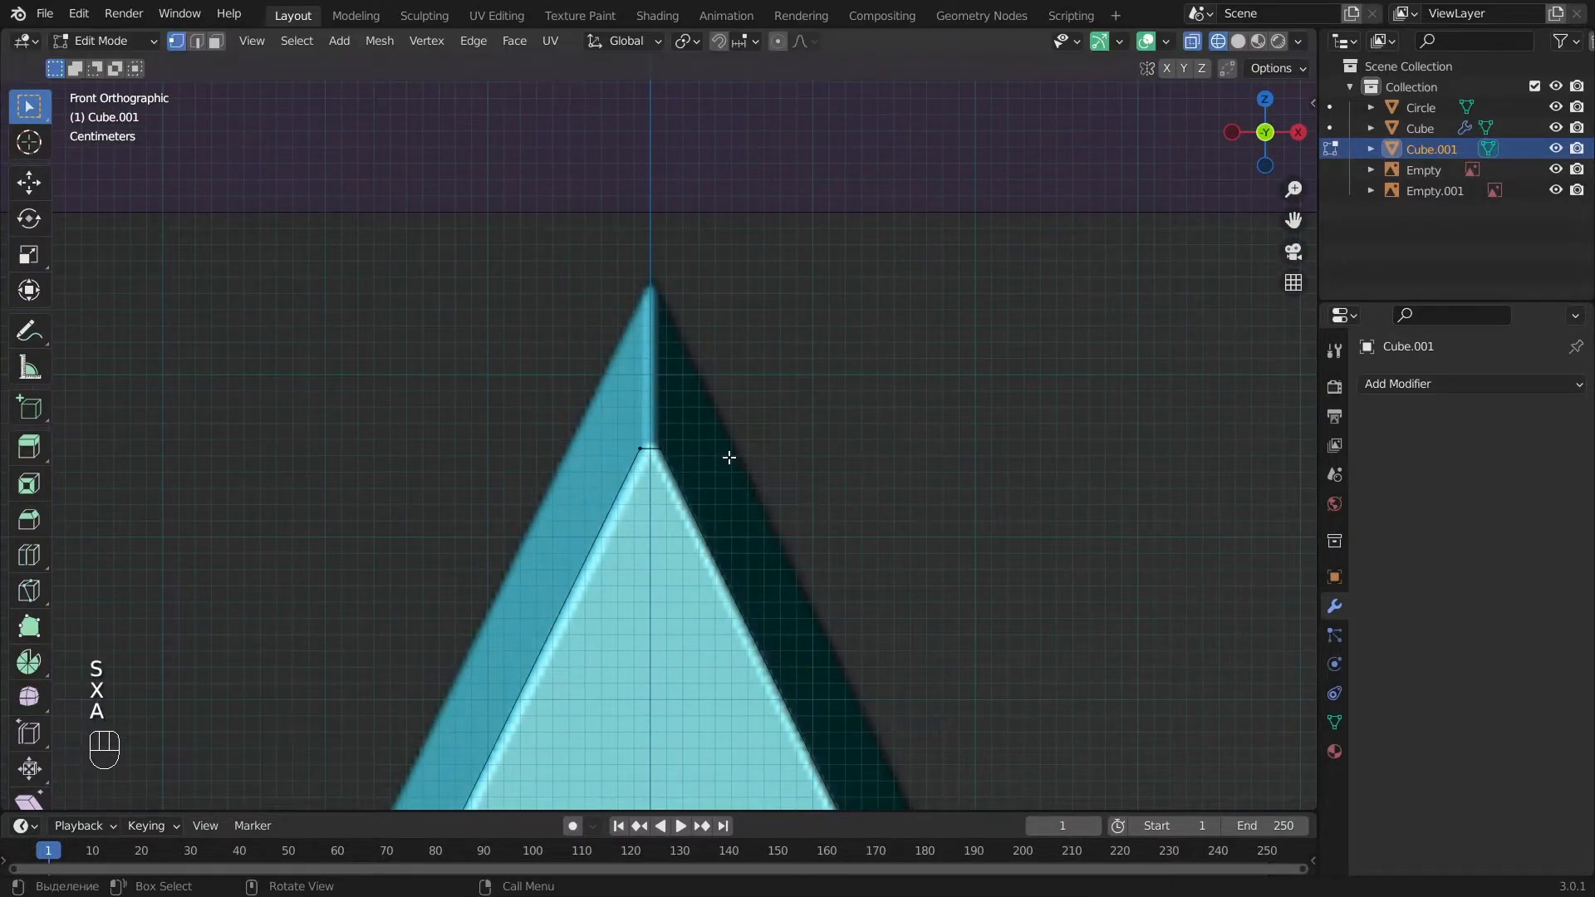
Cut an edge loop lengthwise around the blade through the middle of its thickness.
scroll(726, 457, down, 12)
alt+middle_drag(724, 458, 785, 150)
key(KP_1)
key(a)
alt+shift+middle_drag(827, 773, 808, 436)
alt+drag(571, 524, 731, 698)
scroll(664, 245, down, 3)
click(658, 247)
key(a)
key(KP_1)
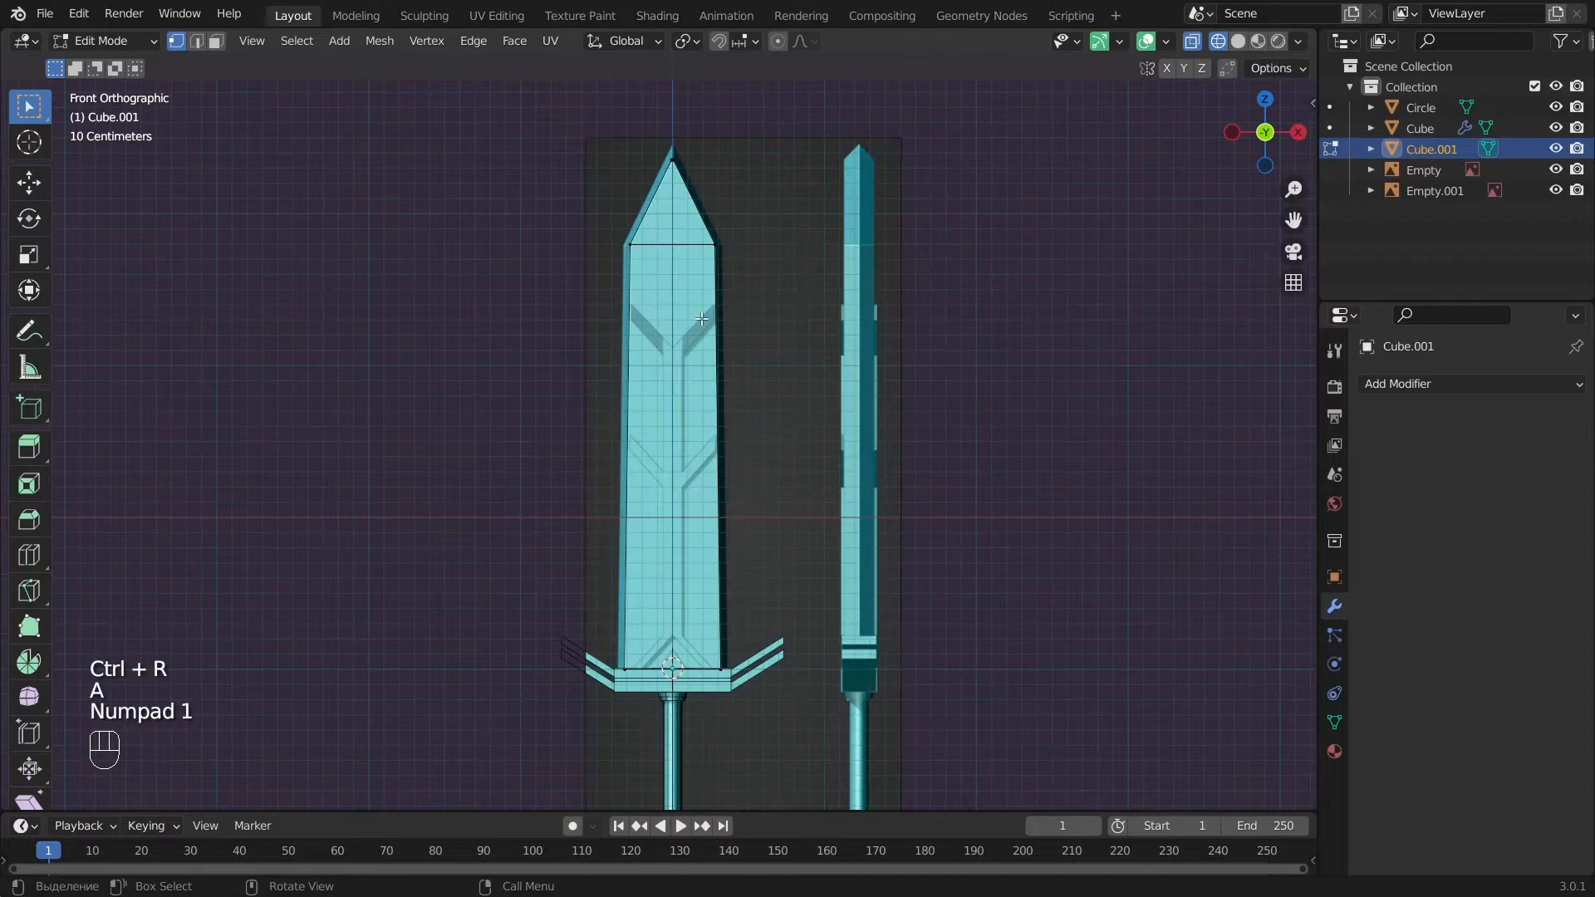
Scale the blade's middle edge loop to about 1.16 along X to match the outer cutting edges in the front reference.
alt+drag(907, 364, 657, 209)
key(KP_1)
scroll(872, 279, up, 2)
alt+shift+middle_drag(879, 314, 829, 313)
scroll(815, 271, up, 3)
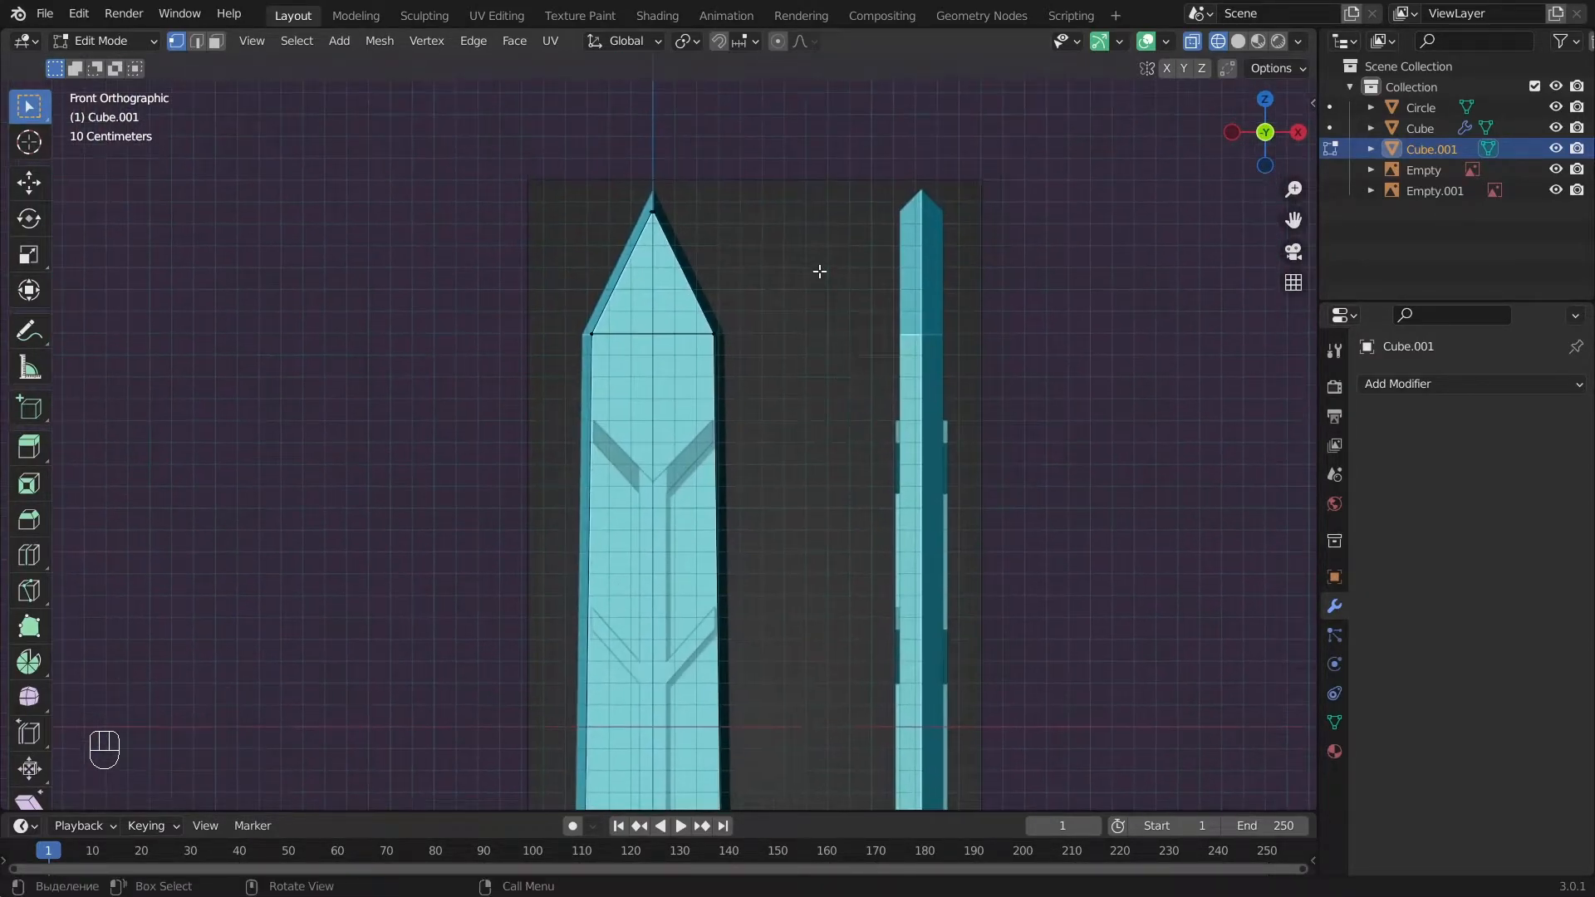
key(s)
key(x)
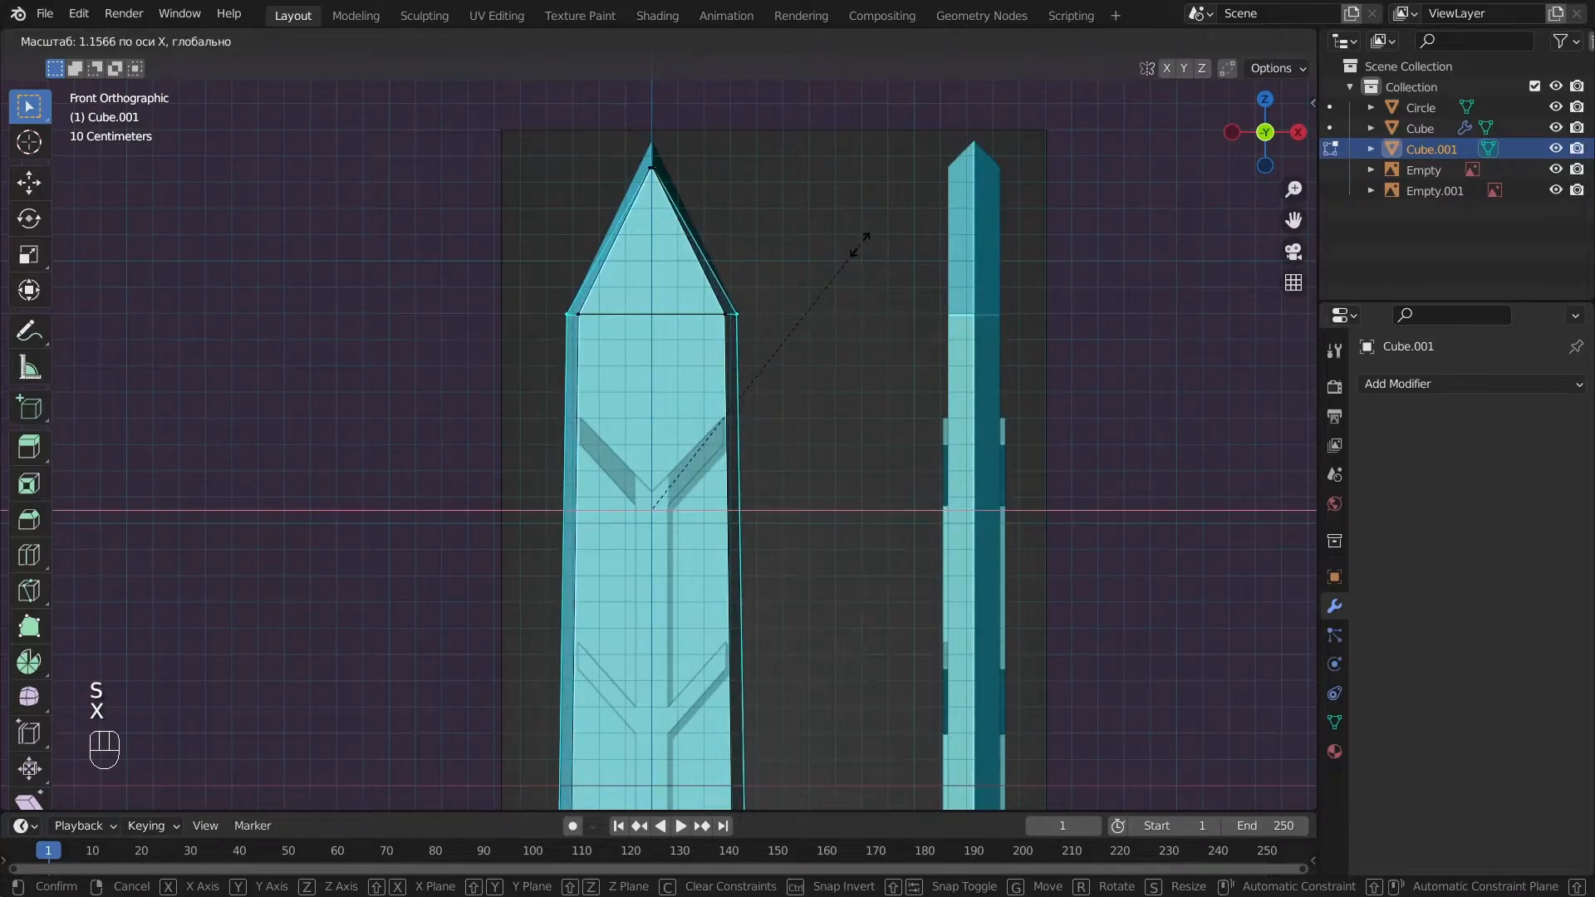
click(863, 240)
Raise the middle loop's tip vertices about 0.10 m along Z to the reference's outer point and narrow them along X.
scroll(831, 258, down, 2)
alt+shift+middle_drag(859, 242, 777, 449)
scroll(822, 466, up, 5)
key(a)
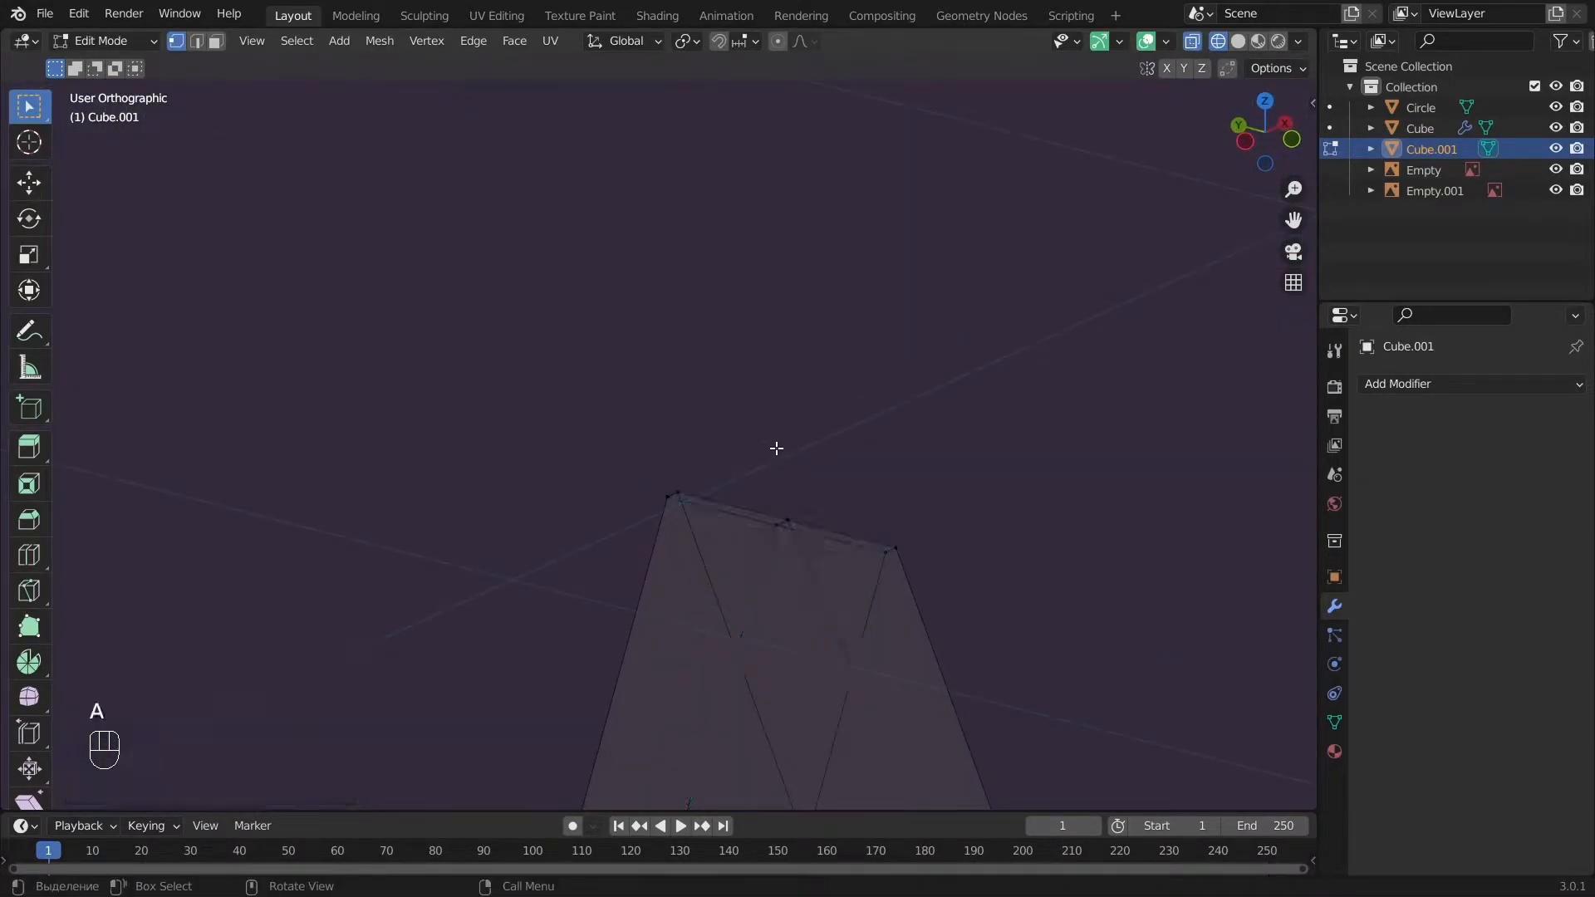
key(KP_1)
key(g)
key(z)
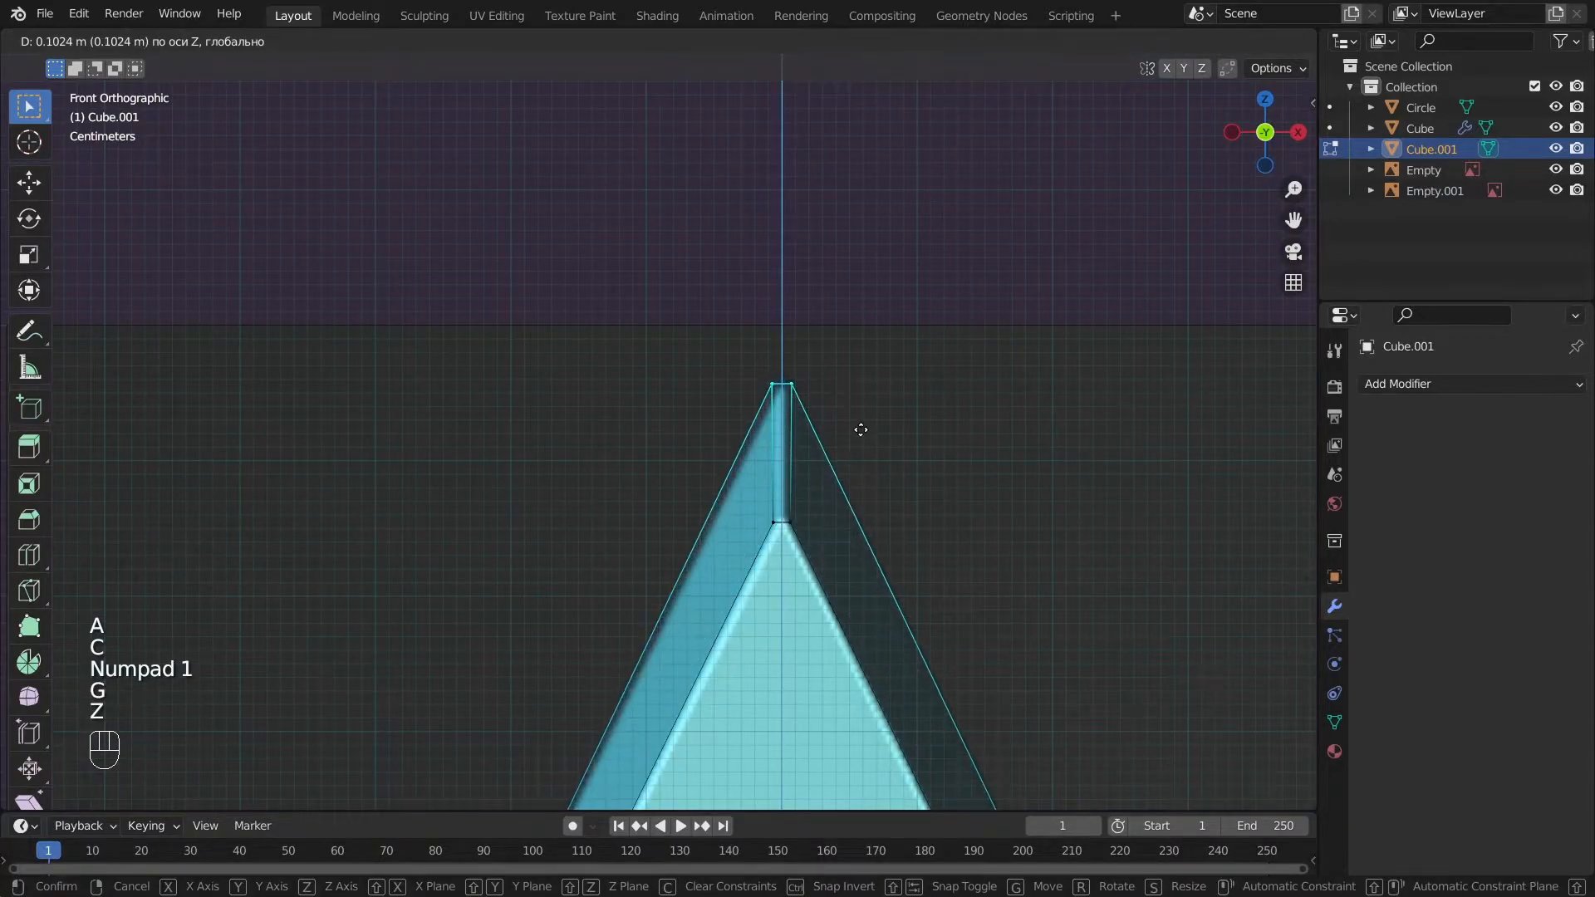
click(861, 432)
key(s)
key(x)
click(873, 410)
key(a)
Check the blade's bevelled edges and tip against the front and right references in solid and wireframe shading.
key(Tab)
scroll(821, 482, down, 7)
key(z)
alt+middle_drag(819, 486, 562, 551)
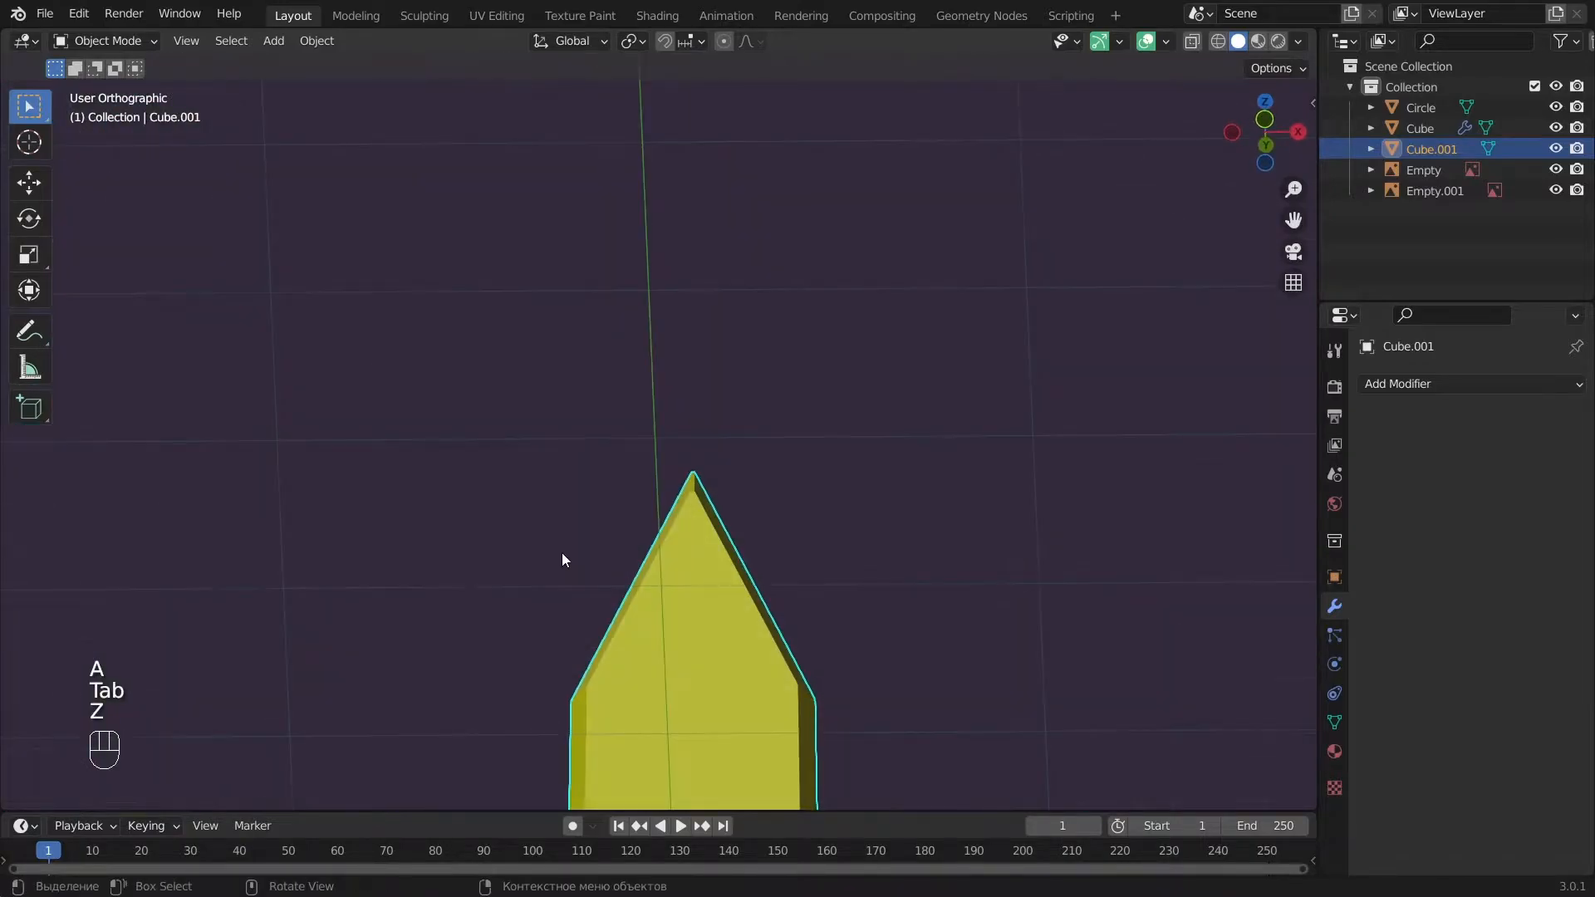
key(KP_1)
key(alt+a)
key(z)
key(KP_3)
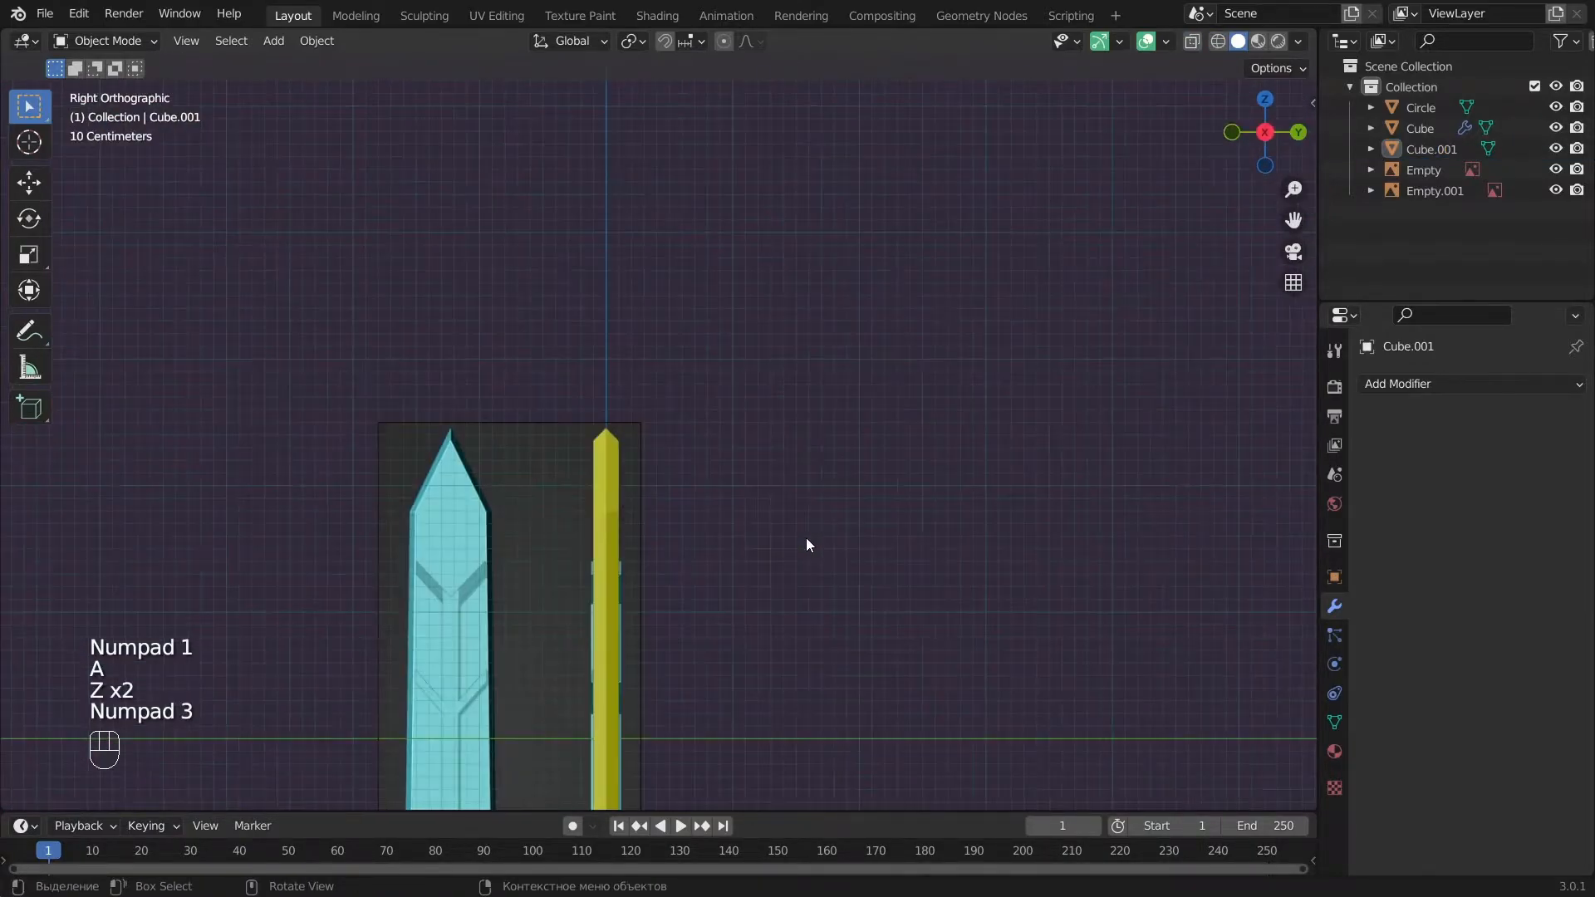
alt+shift+drag(787, 585, 813, 449)
key(z)
alt+shift+drag(798, 356, 810, 516)
key(z)
key(KP_1)
Merge each pair of vertices at the blade's tip, on the middle ridge and on both faces, into single points.
scroll(760, 610, up, 4)
key(Tab)
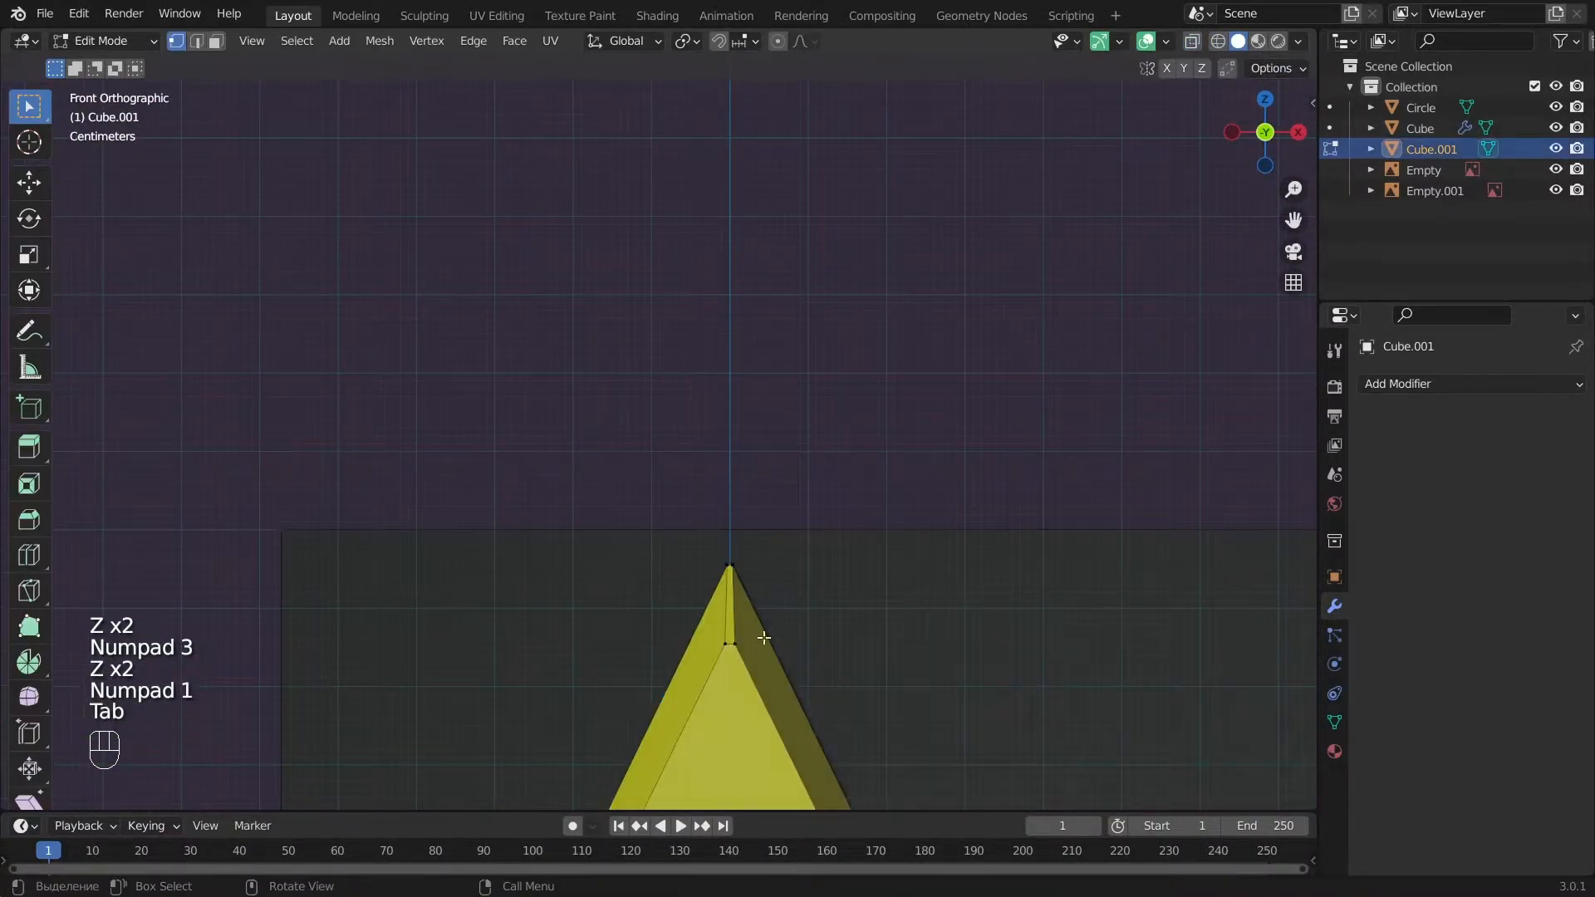
alt+shift+drag(762, 640, 740, 492)
scroll(835, 556, up, 6)
key(m)
click(874, 449)
key(a)
alt+drag(869, 448, 914, 541)
right_click(700, 456)
key(m)
click(713, 377)
key(a)
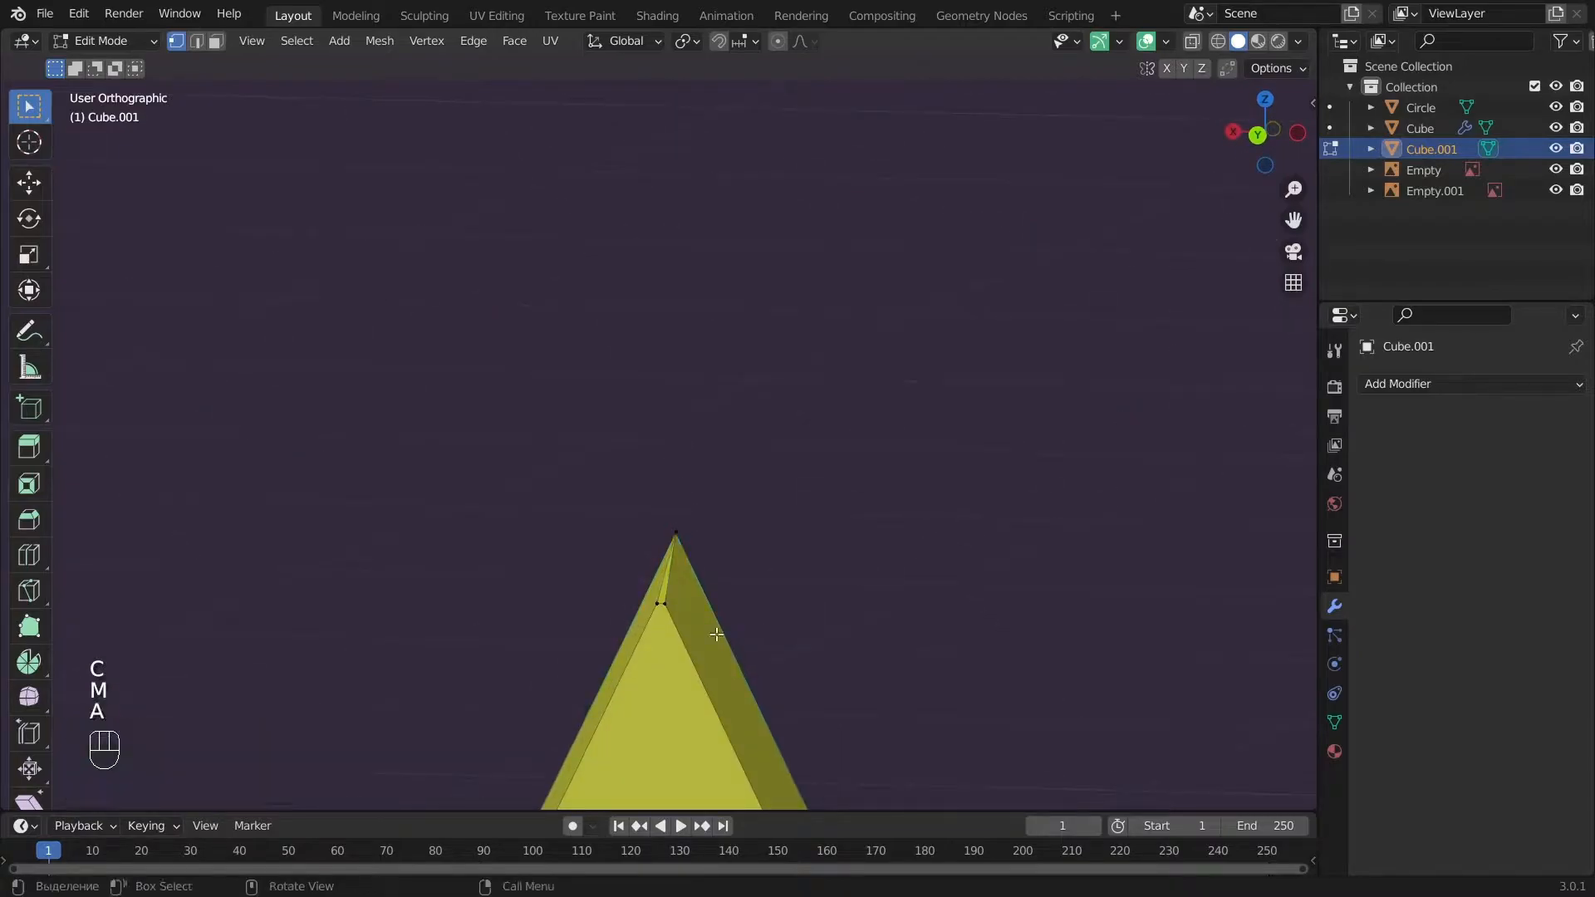
key(m)
click(796, 427)
key(a)
key(Tab)
Examine the pointed blade from the right and front views against the reference images.
key(a)
scroll(796, 430, down, 12)
alt+drag(753, 565, 615, 565)
scroll(726, 457, up, 4)
key(KP_3)
key(z)
key(z)
key(KP_1)
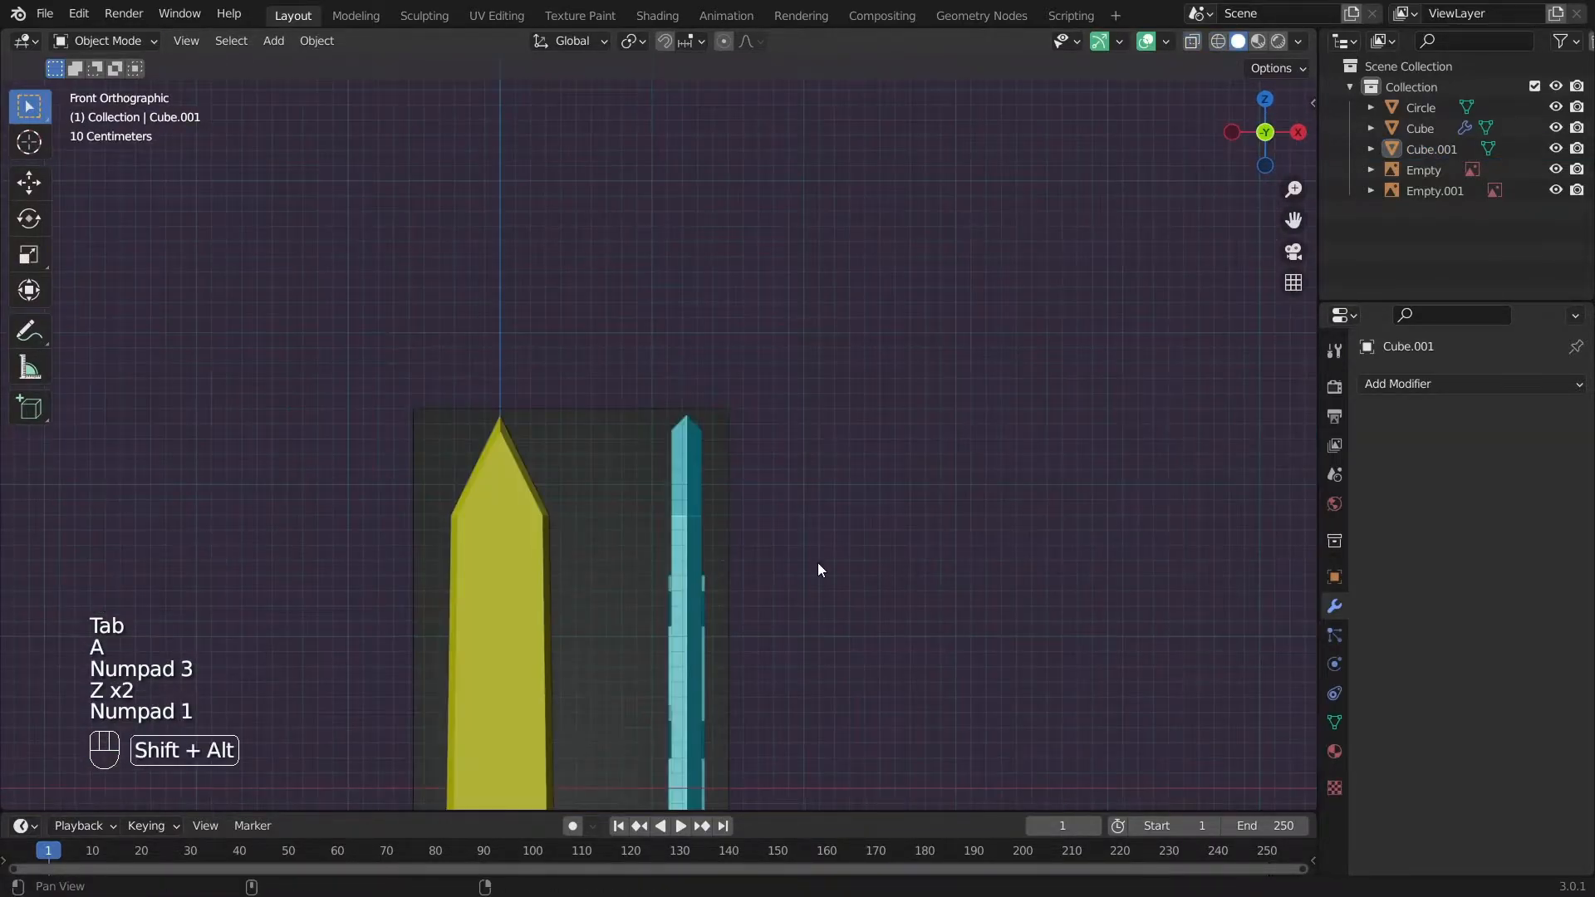
alt+shift+drag(818, 561, 891, 320)
key(z)
key(z)
scroll(773, 498, up, 3)
Add a vertical loop cut to the crossguard with factor 0.530, aligned with the base corner of the inner triangle.
click(766, 693)
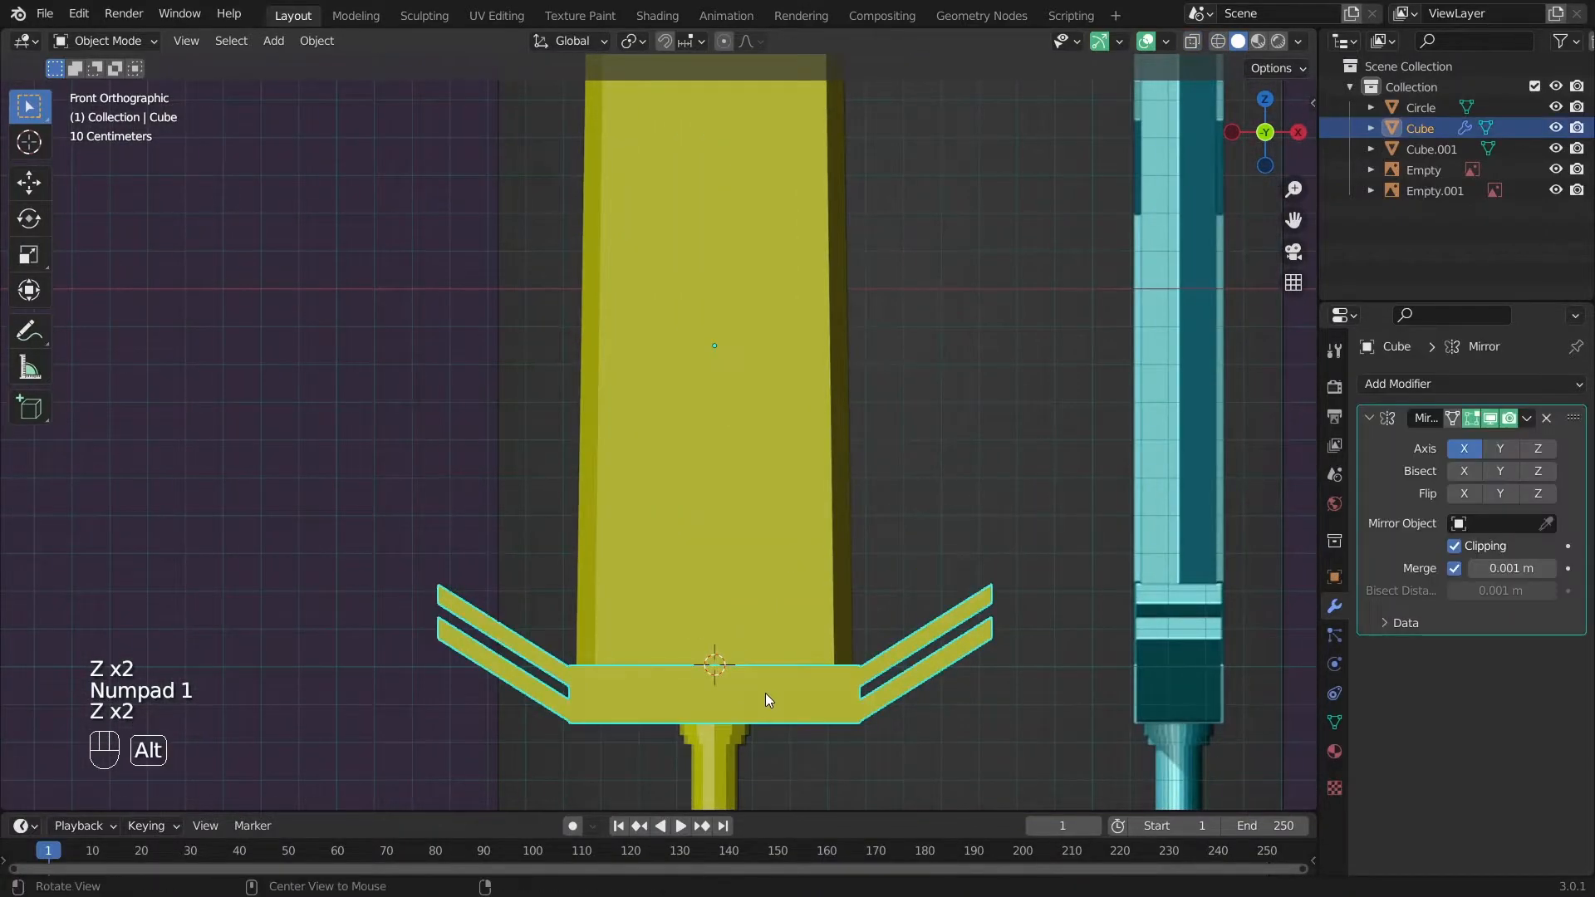
alt+drag(765, 693, 969, 745)
key(a)
key(KP_1)
key(Tab)
scroll(932, 537, up, 4)
key(z)
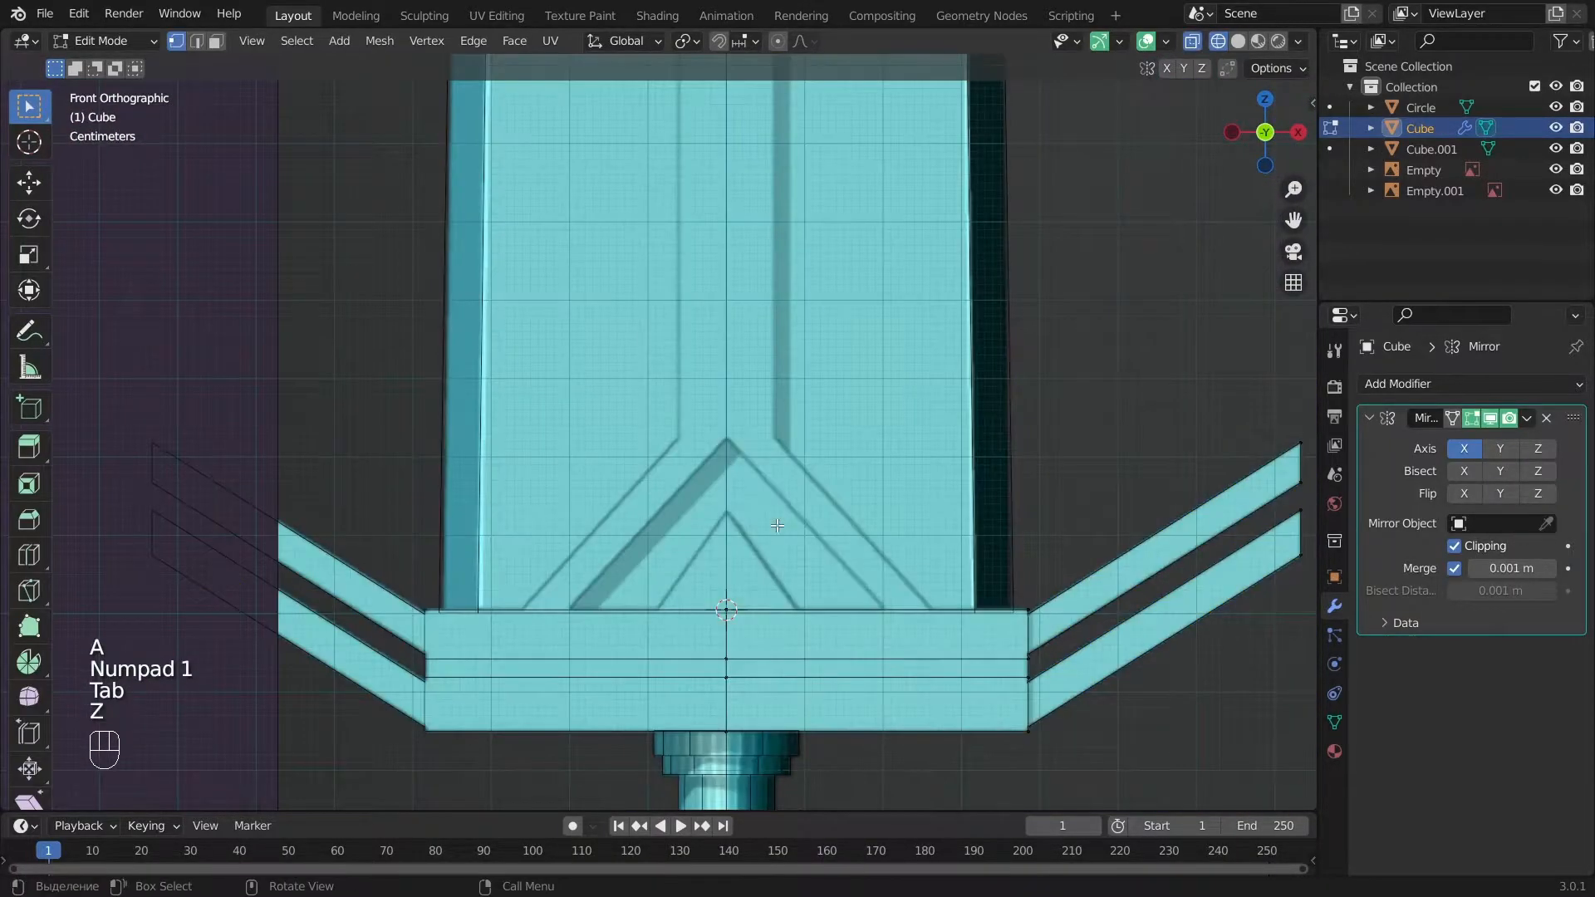
scroll(831, 241, up, 1)
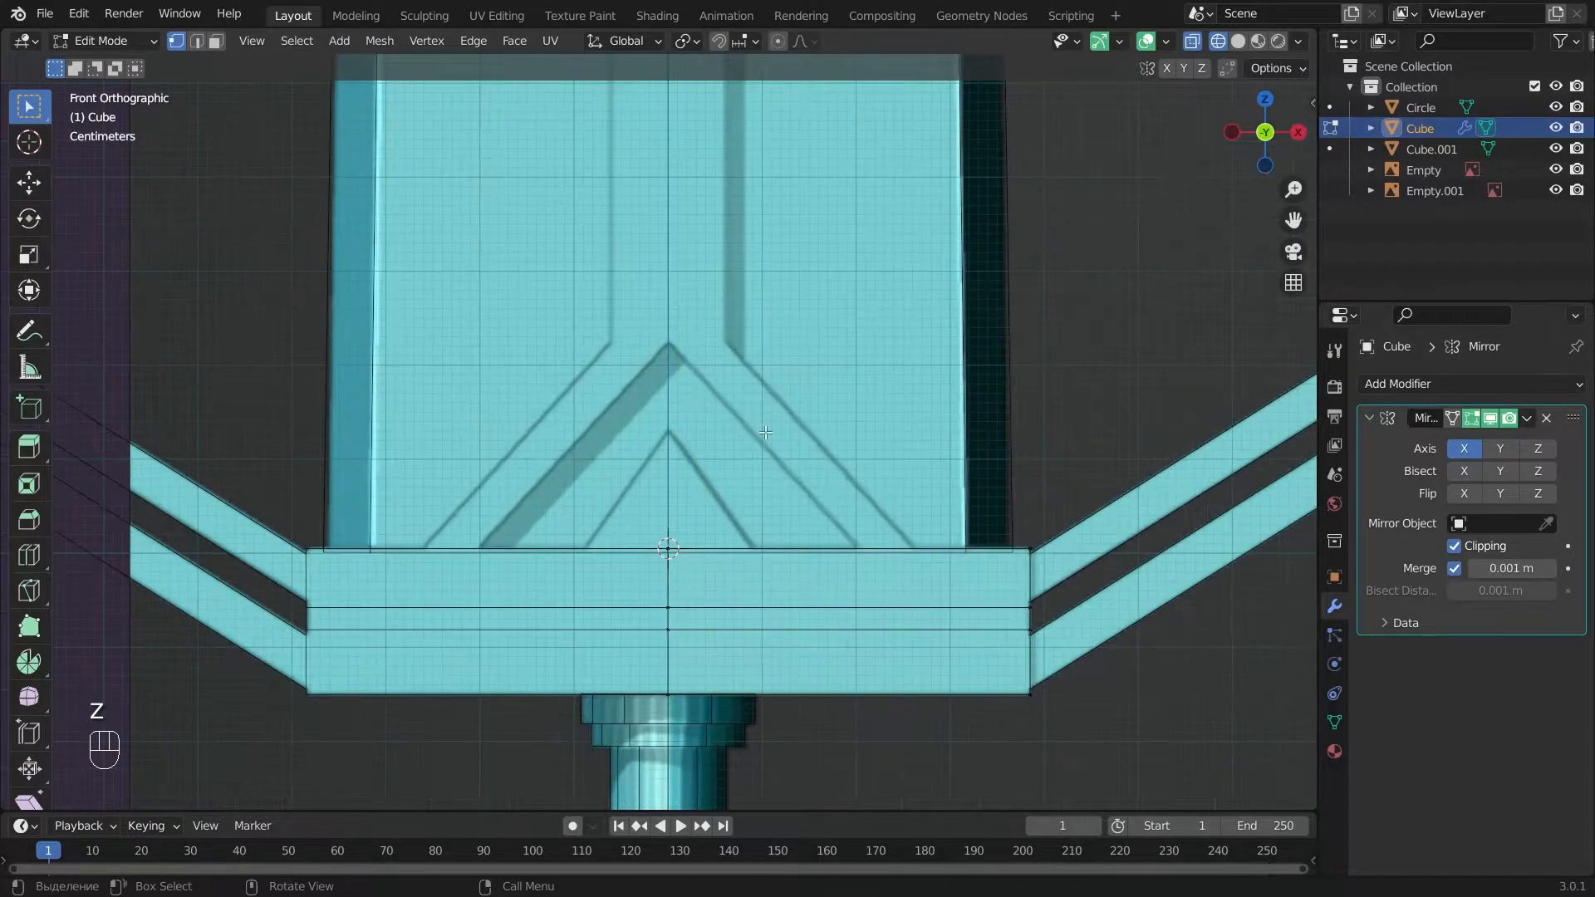
alt+shift+drag(726, 557, 701, 542)
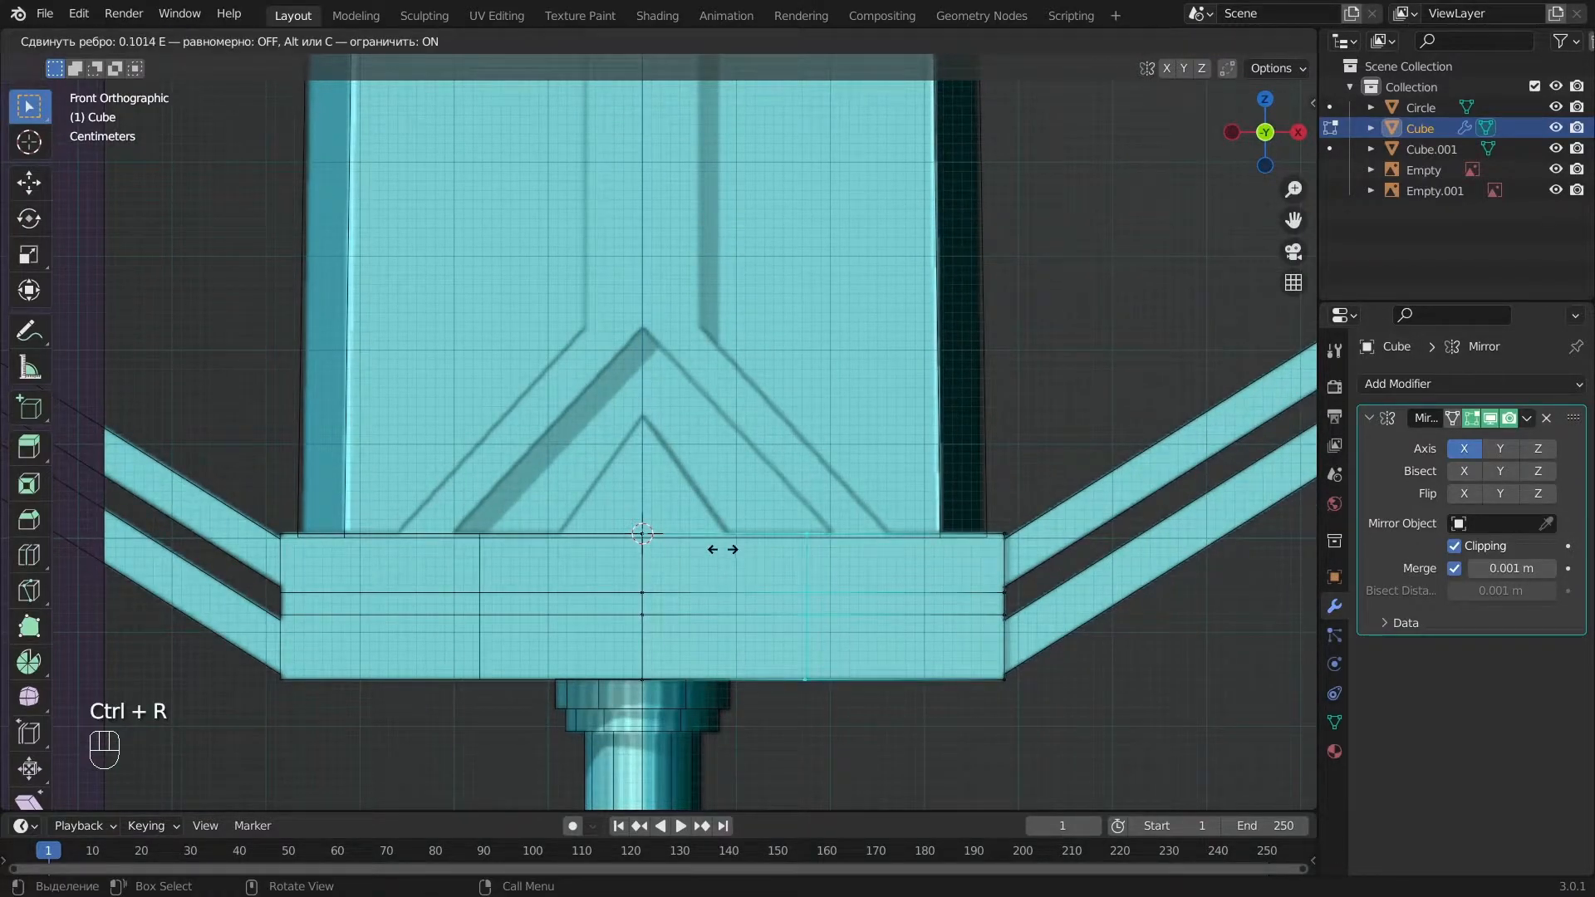
click(641, 564)
scroll(756, 357, down, 4)
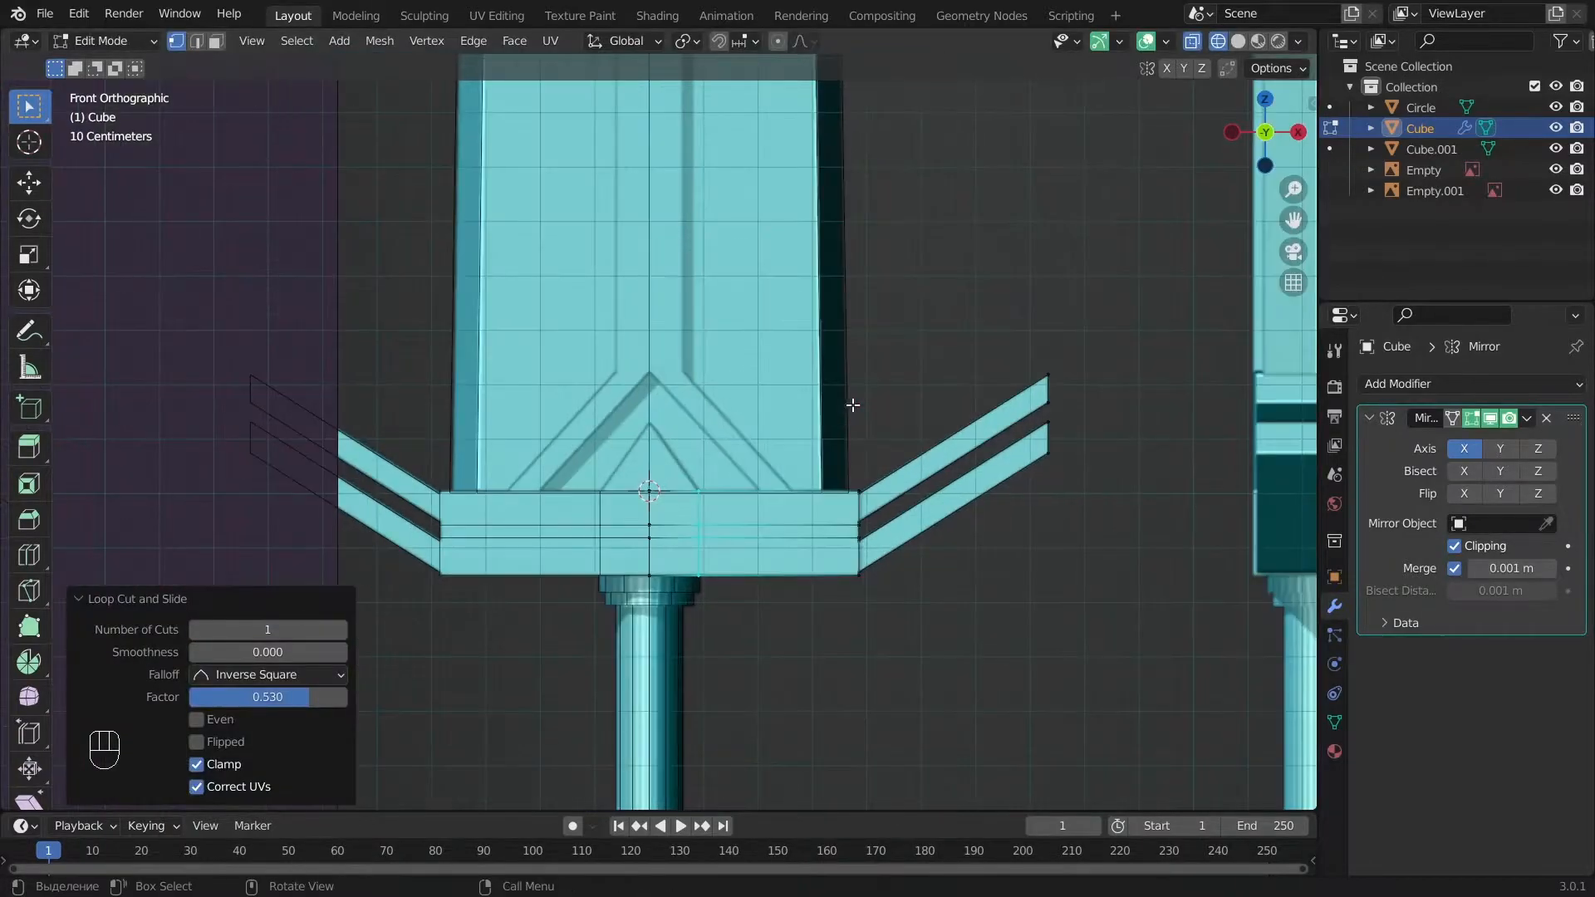
scroll(765, 403, up, 5)
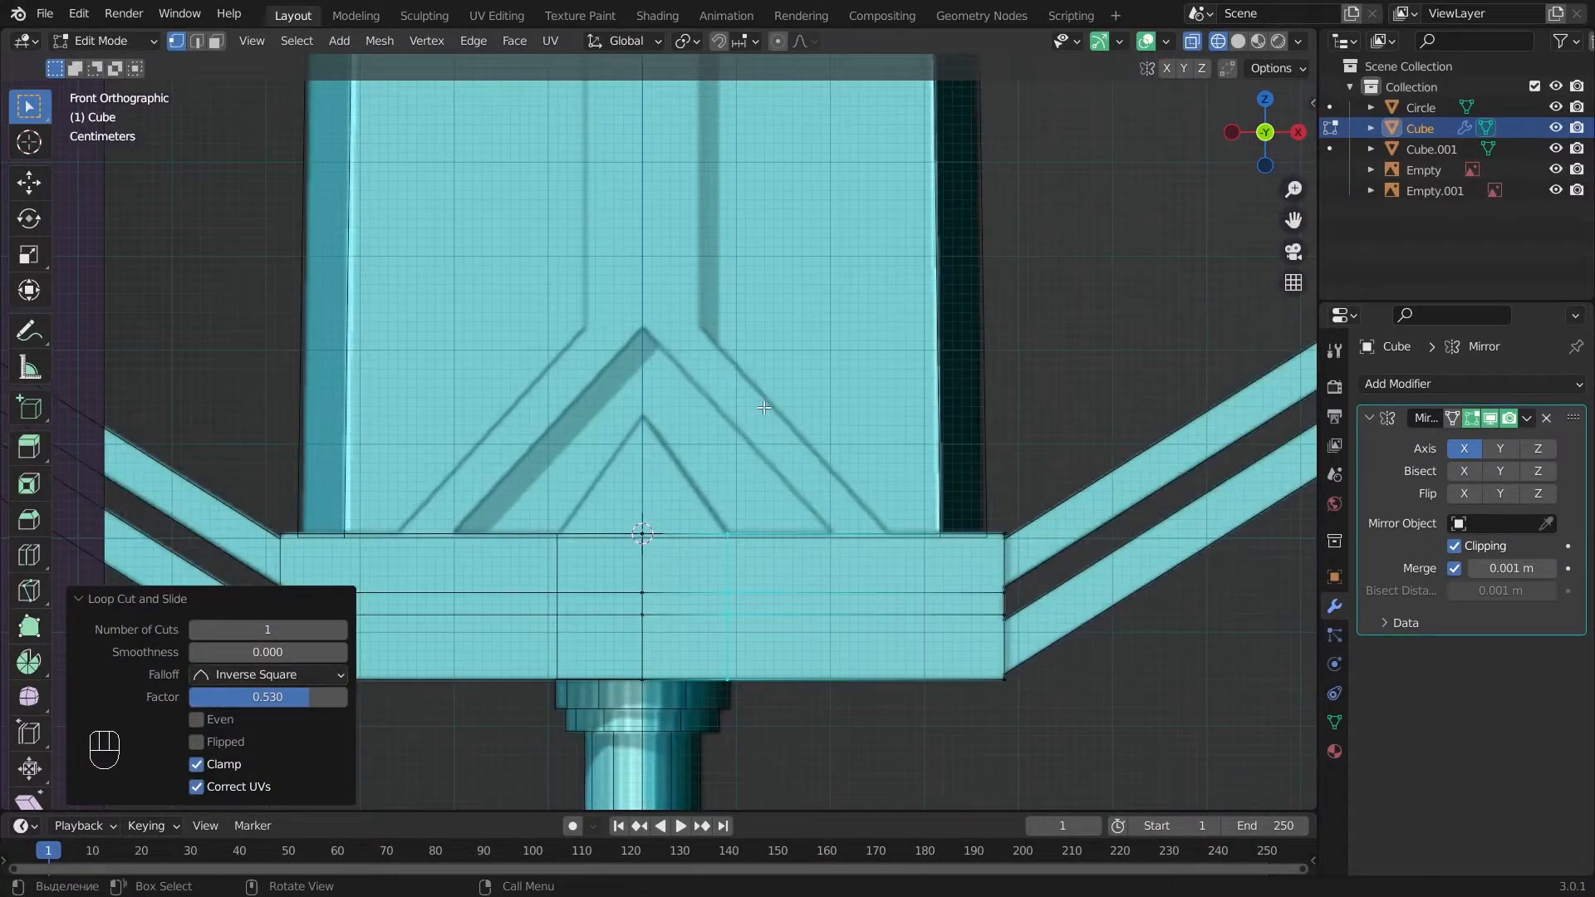
Add two more vertical loop cuts to the crossguard at the inner and outer base edges of the outer chevron.
click(847, 533)
key(ctrl+r)
click(883, 538)
Cut an edge loop lengthwise along the crossguard through the middle of its thickness.
mouse_move(854, 466)
middle_down()
mouse_move(922, 598)
mouse_move(854, 640)
mouse_move(620, 663)
mouse_move(712, 657)
middle_up()
key(z)
key(ctrl+r)
click(854, 606)
click(858, 597)
key(a)
key(Tab)
Delete the vertices of the crossguard's rear half behind the centre loop.
scroll(846, 600, down, 3)
alt+middle_drag(846, 600, 823, 577)
key(Tab)
key(KP_1)
key(KP_3)
key(z)
scroll(917, 620, down, 3)
key(b)
mouse_move(864, 634)
mouse_down()
mouse_move(815, 445)
mouse_move(712, 285)
mouse_up()
scroll(908, 431, up, 3)
key(z)
alt+middle_drag(908, 431, 815, 418)
key(x)
click(816, 412)
mouse_move(769, 527)
alt+middle_down()
mouse_move(798, 534)
mouse_move(752, 544)
mouse_move(785, 541)
alt+middle_up()
key(Tab)
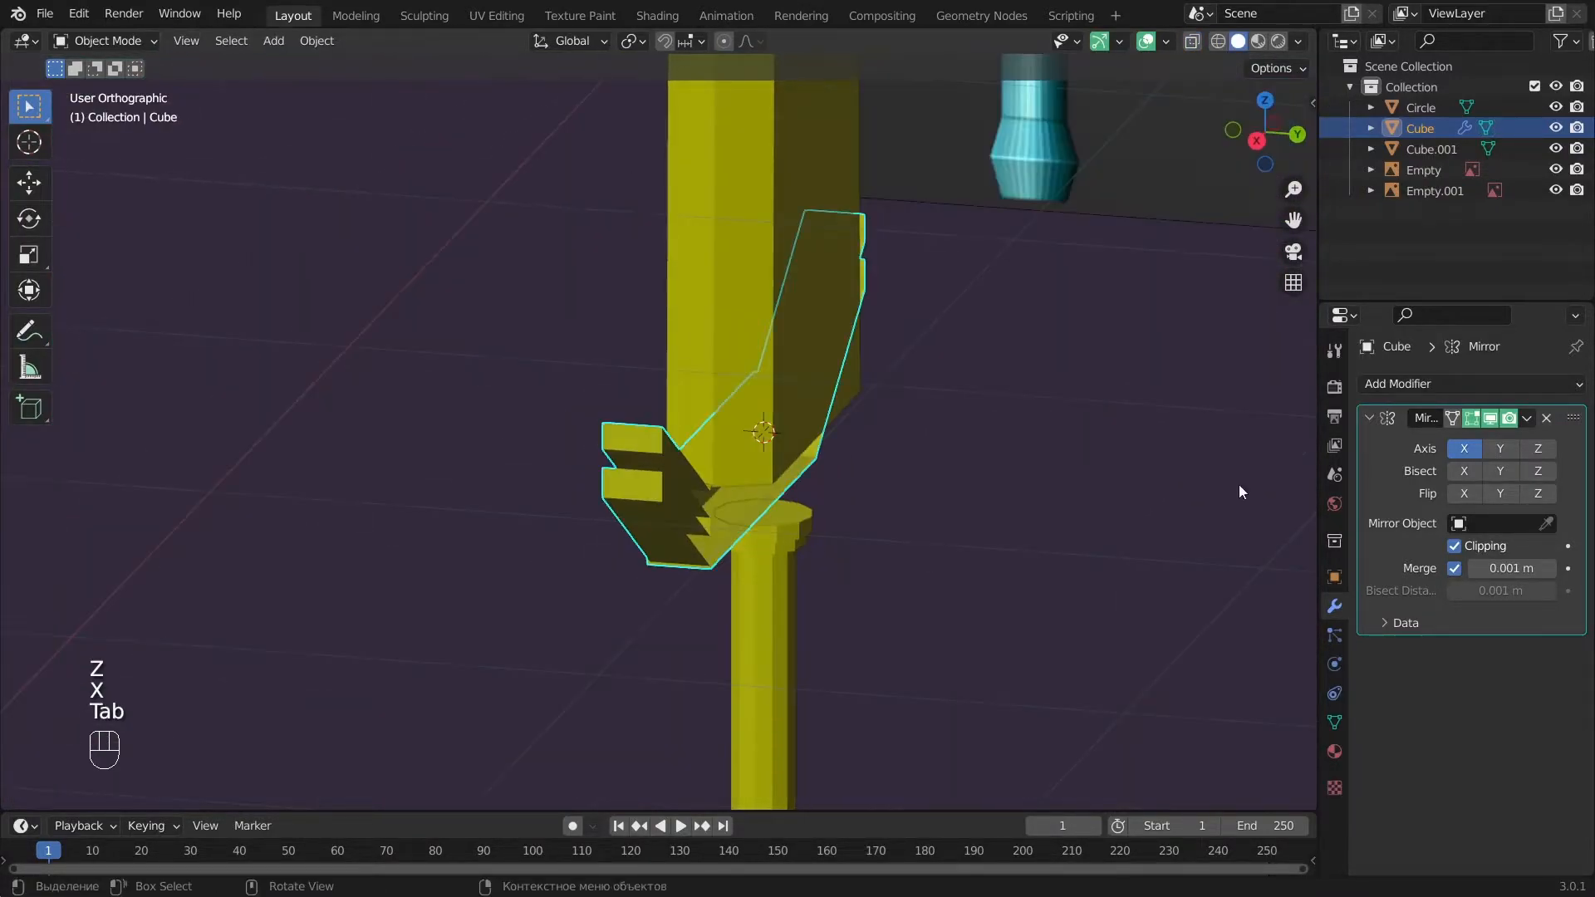
Enable the Y axis in the crossguard's Mirror modifier to rebuild its rear half.
click(1511, 450)
key(a)
alt+middle_drag(671, 526, 811, 537)
key(KP_1)
Add a lengthwise loop cut along the crossguard close to its front face with factor -0.679.
key(Tab)
alt+middle_drag(859, 480, 532, 536)
key(ctrl+r)
click(522, 536)
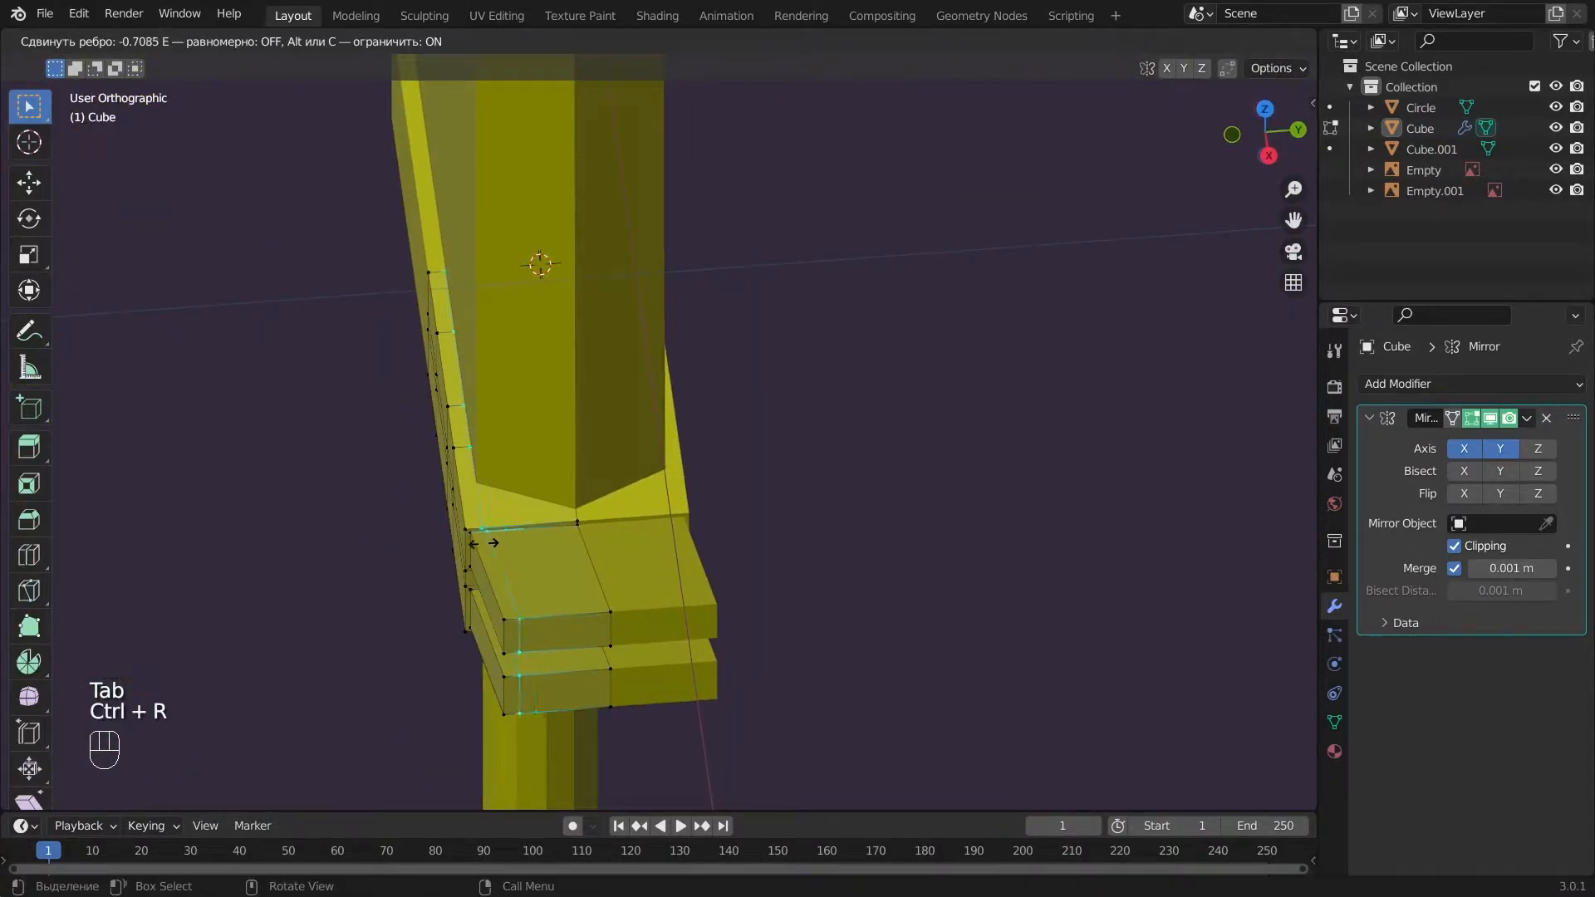
click(496, 543)
scroll(498, 542, down, 3)
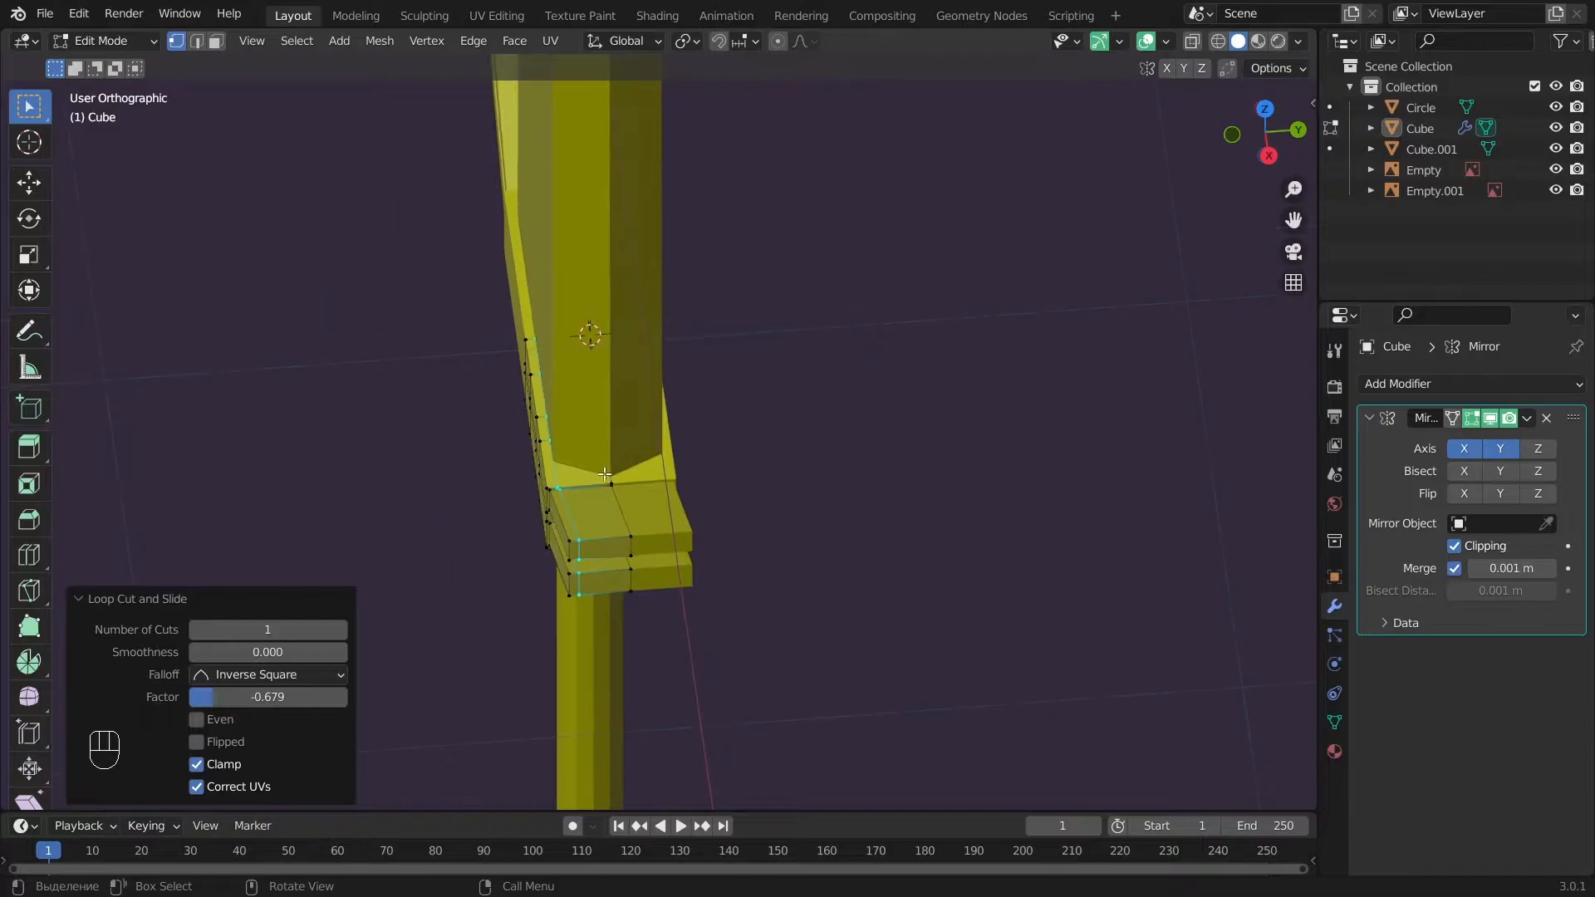
Move the crossguard's new lengthwise edge loop 0.001808 m along Y to adjust it to the blade's front face.
key(KP_1)
alt+shift+middle_drag(666, 502, 743, 465)
alt+middle_drag(731, 465, 721, 545)
scroll(570, 426, up, 5)
alt+middle_drag(564, 405, 854, 494)
key(g)
key(y)
click(882, 486)
scroll(882, 486, down, 3)
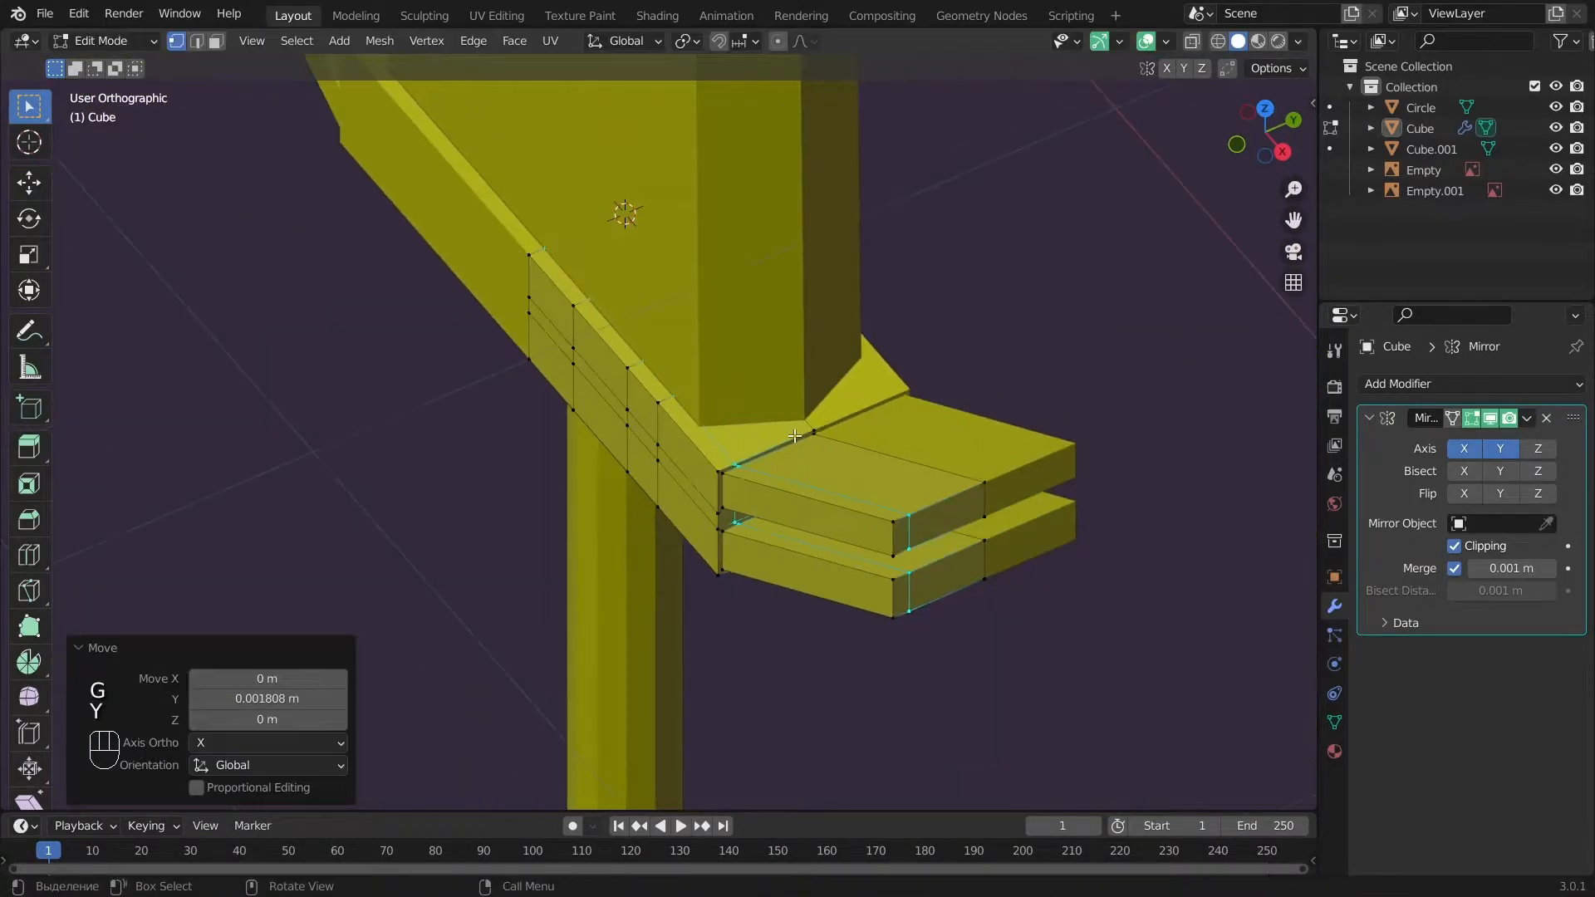
key(a)
Extrude the narrow top face between the crossguard's outer chevron cuts 0.21788 m up to the chevron's height.
key(KP_1)
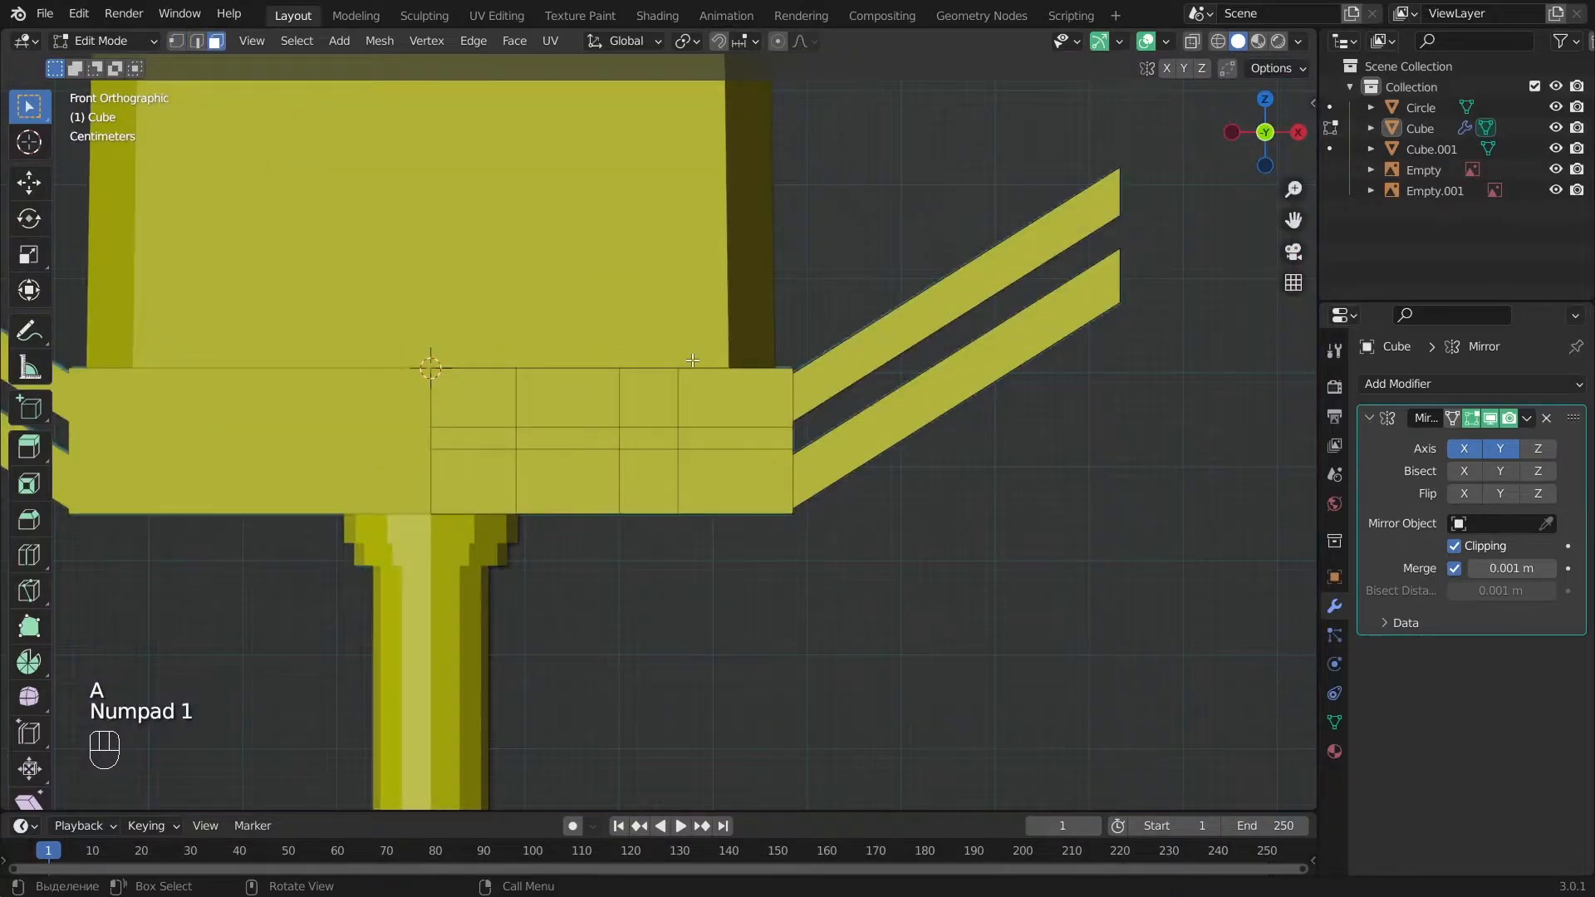
key(z)
mouse_move(677, 359)
alt+middle_down()
mouse_move(652, 445)
mouse_move(604, 448)
alt+middle_up()
key(z)
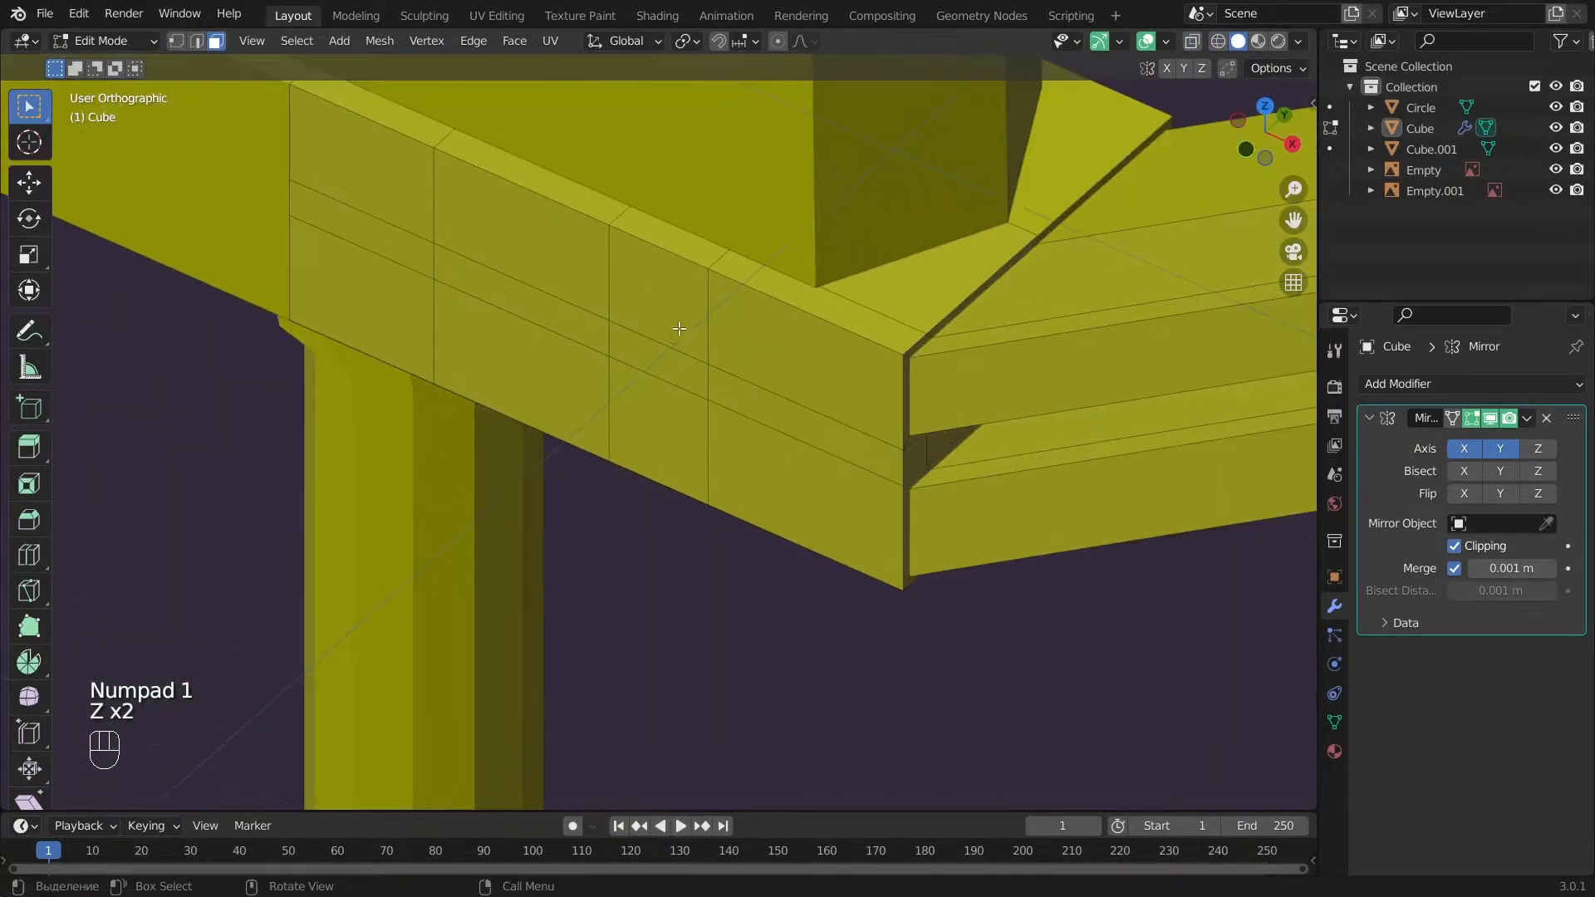
key(KP_1)
key(z)
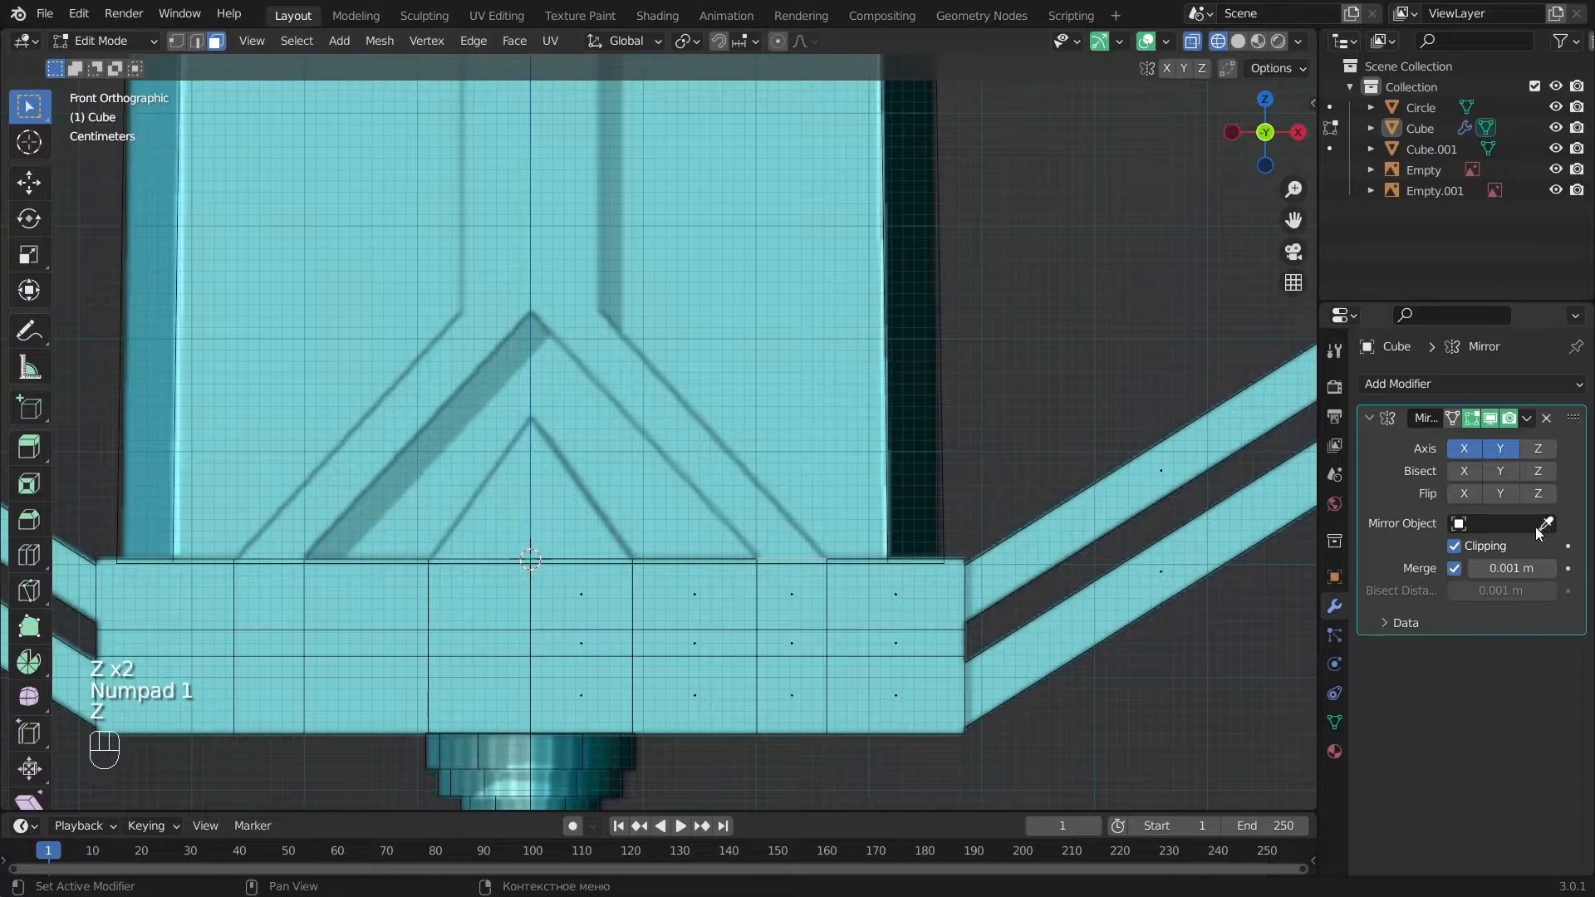
click(933, 291)
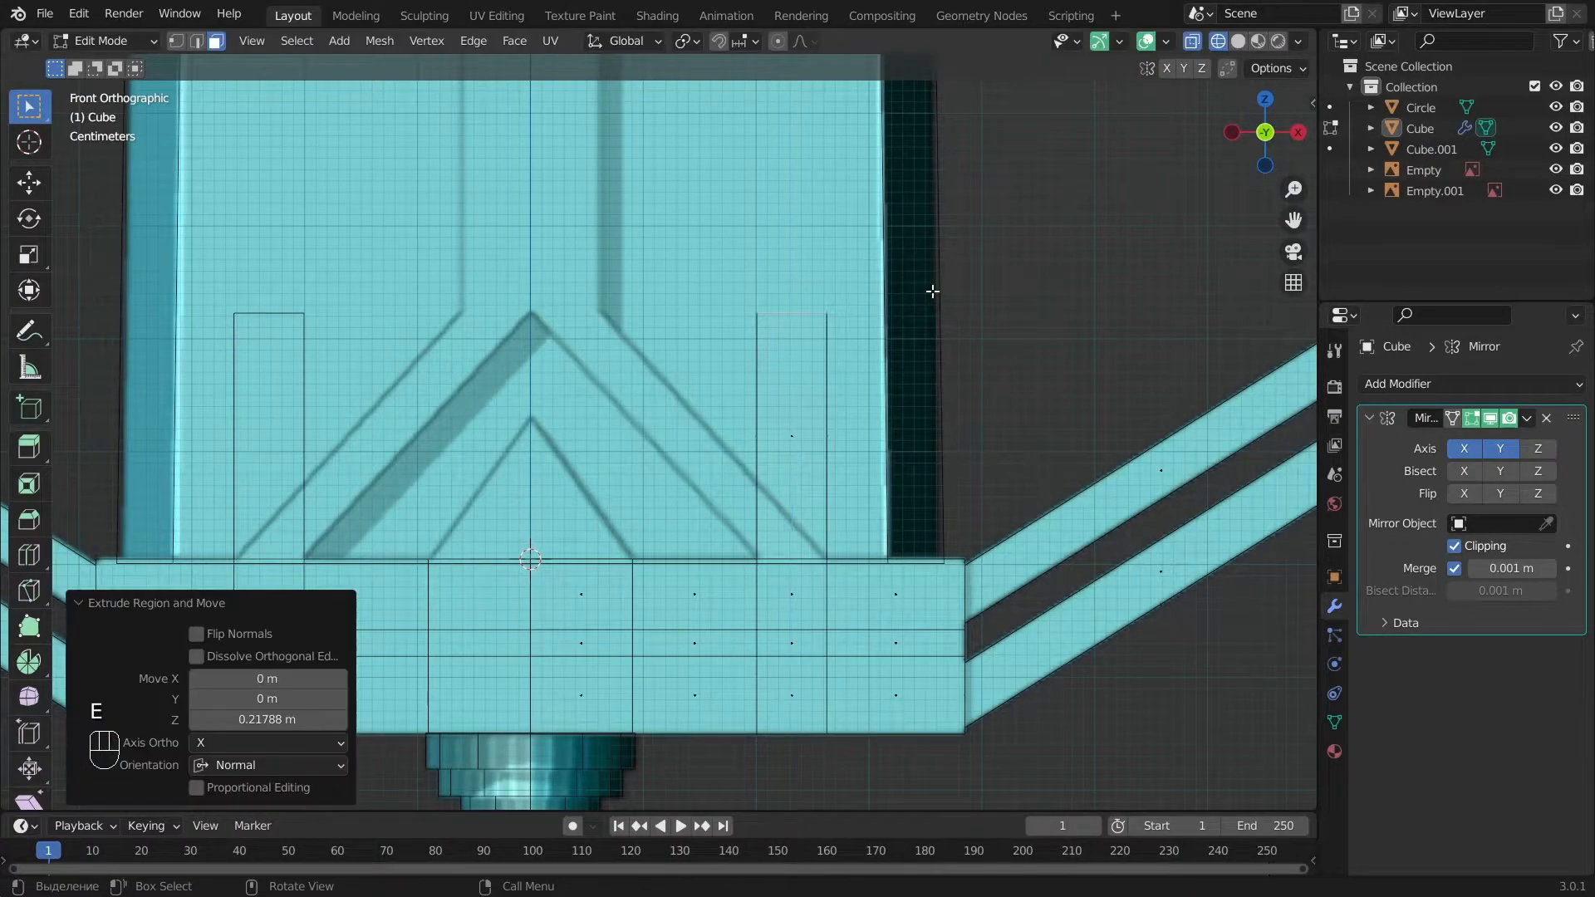
Slant the extruded outer chevron leg by moving its top face -0.20169 m along X and 0.000767 m along Z.
key(g)
key(x)
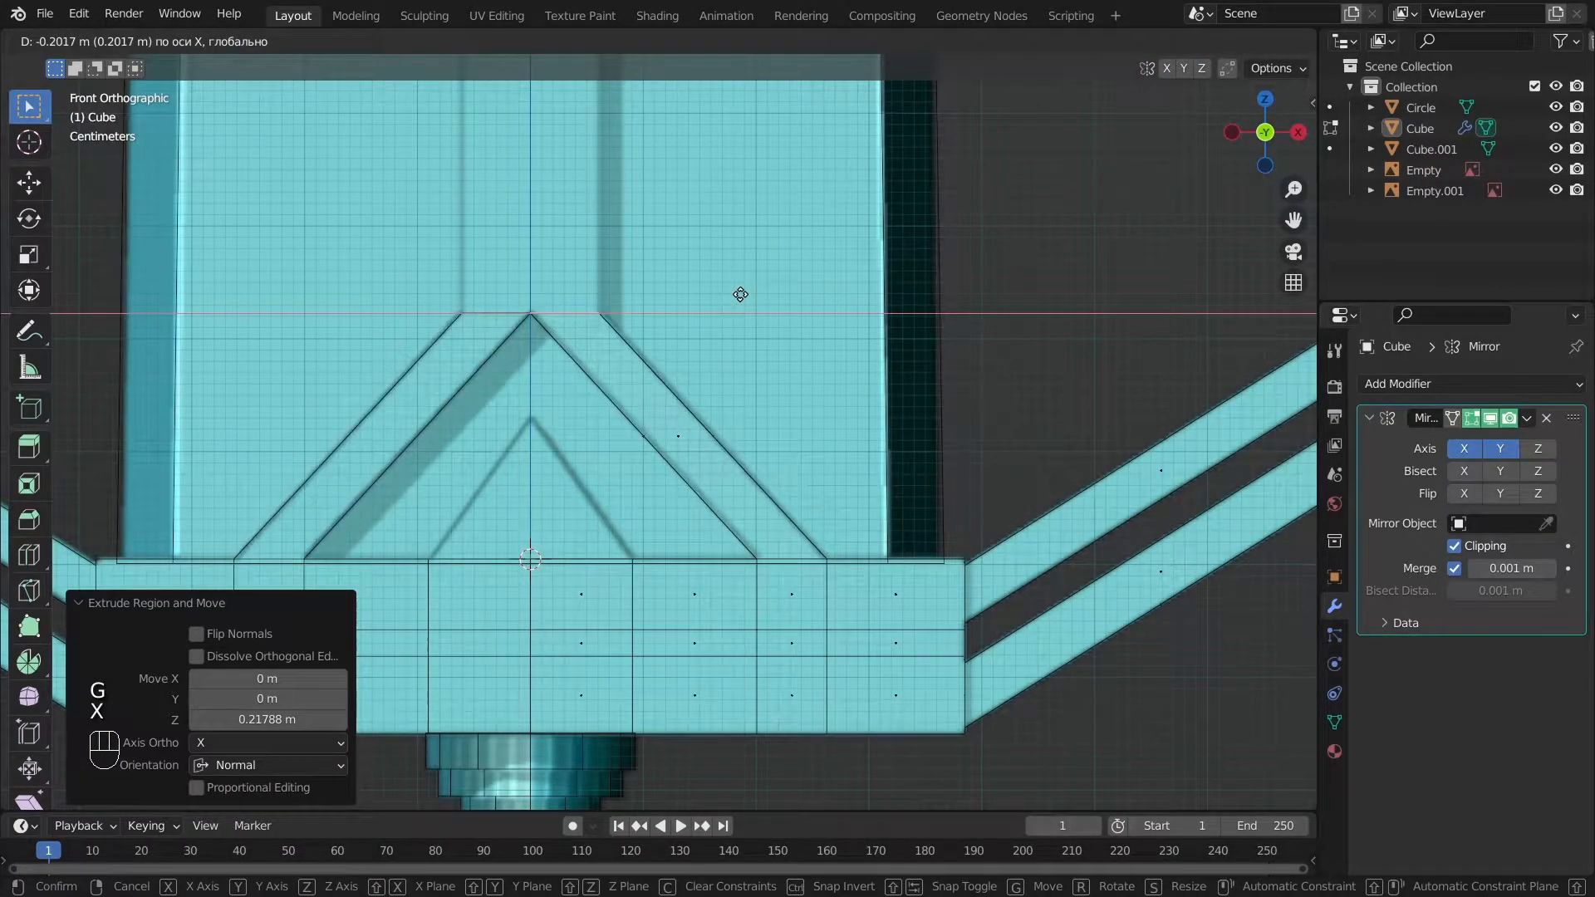
click(740, 294)
scroll(741, 294, up, 3)
key(g)
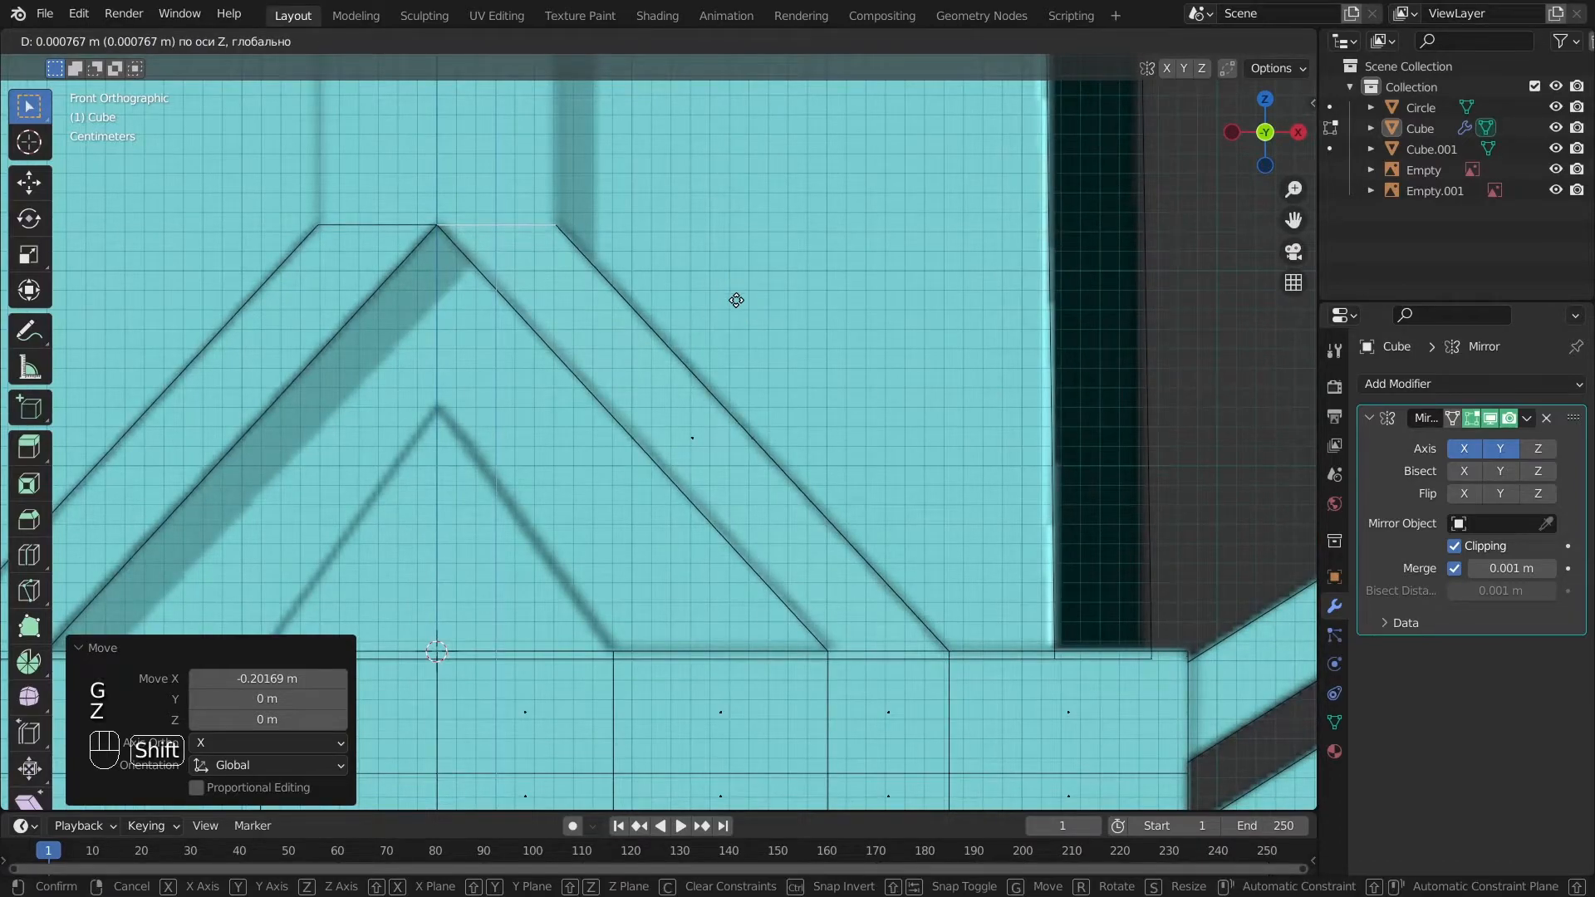
click(736, 300)
scroll(736, 300, down, 8)
key(a)
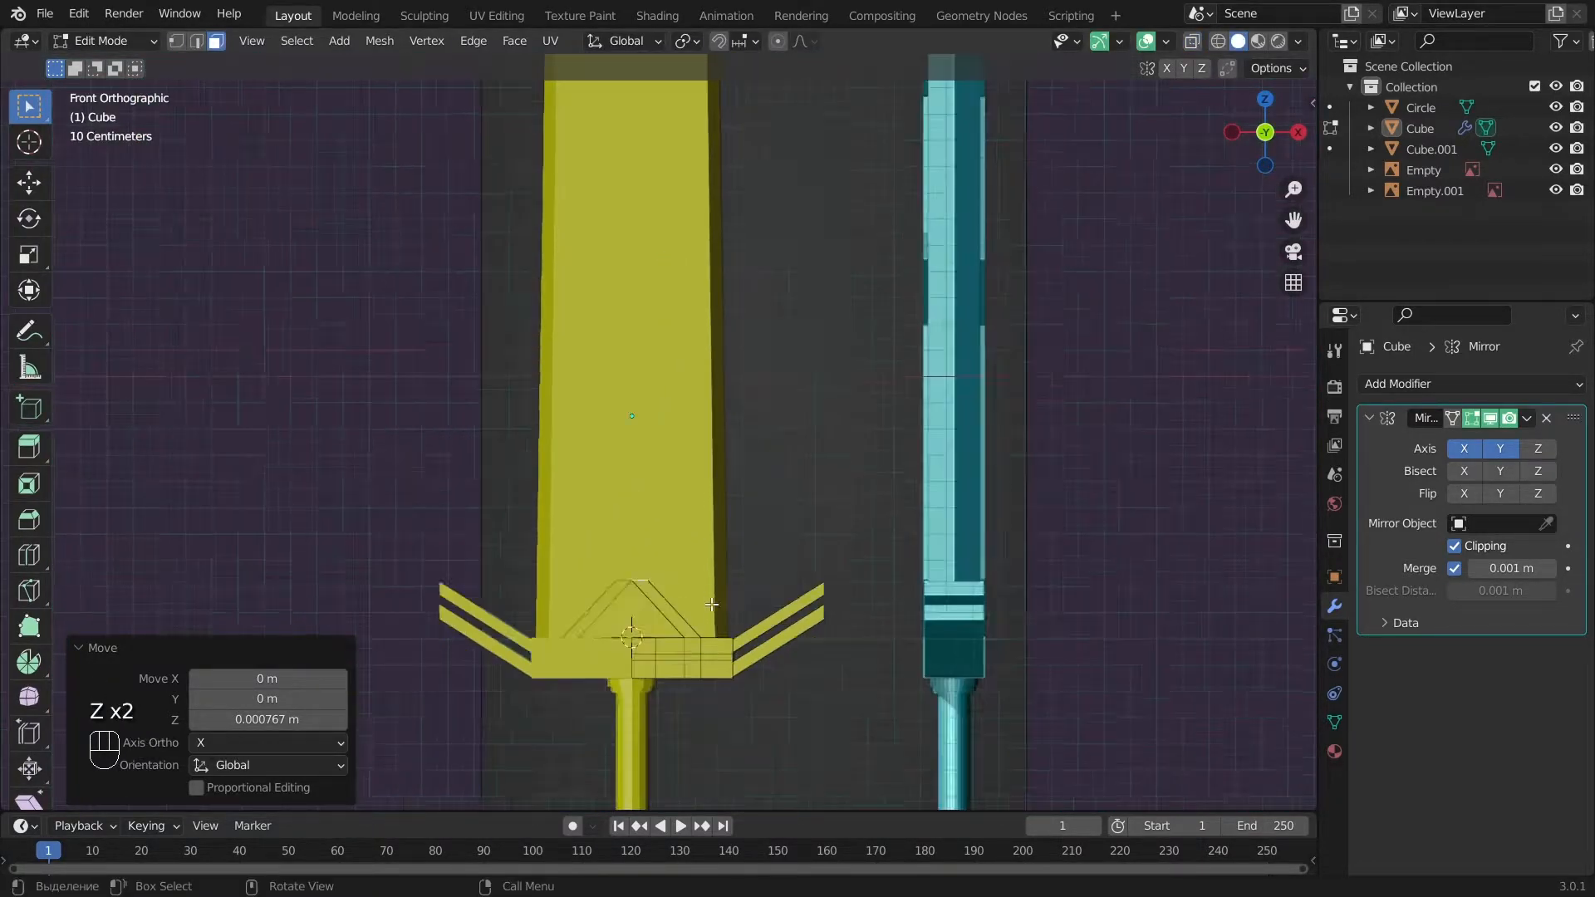
key(shift+z)
scroll(732, 582, down, 1)
right_click(713, 450)
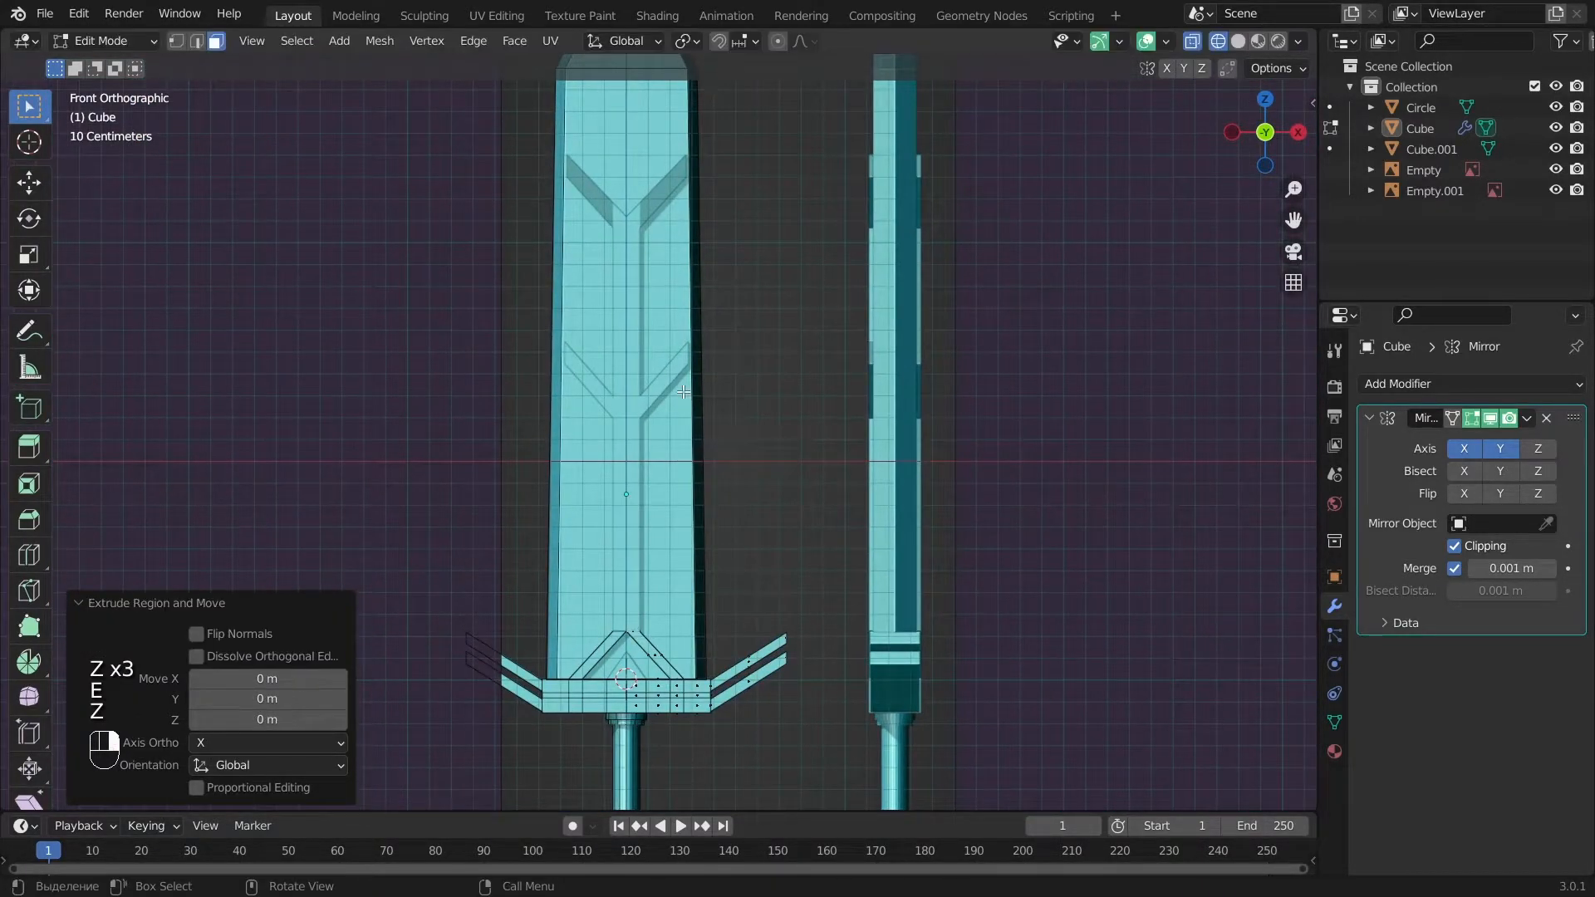
scroll(713, 450, up, 5)
middle_drag(713, 465, 696, 619)
key(ctrl+z)
key(ctrl+z)
Extrude the outer chevron's top face upward and raise it along Z by 0.6258 m and 0.15193 m to the lower V ornament's base.
key(e)
key(z)
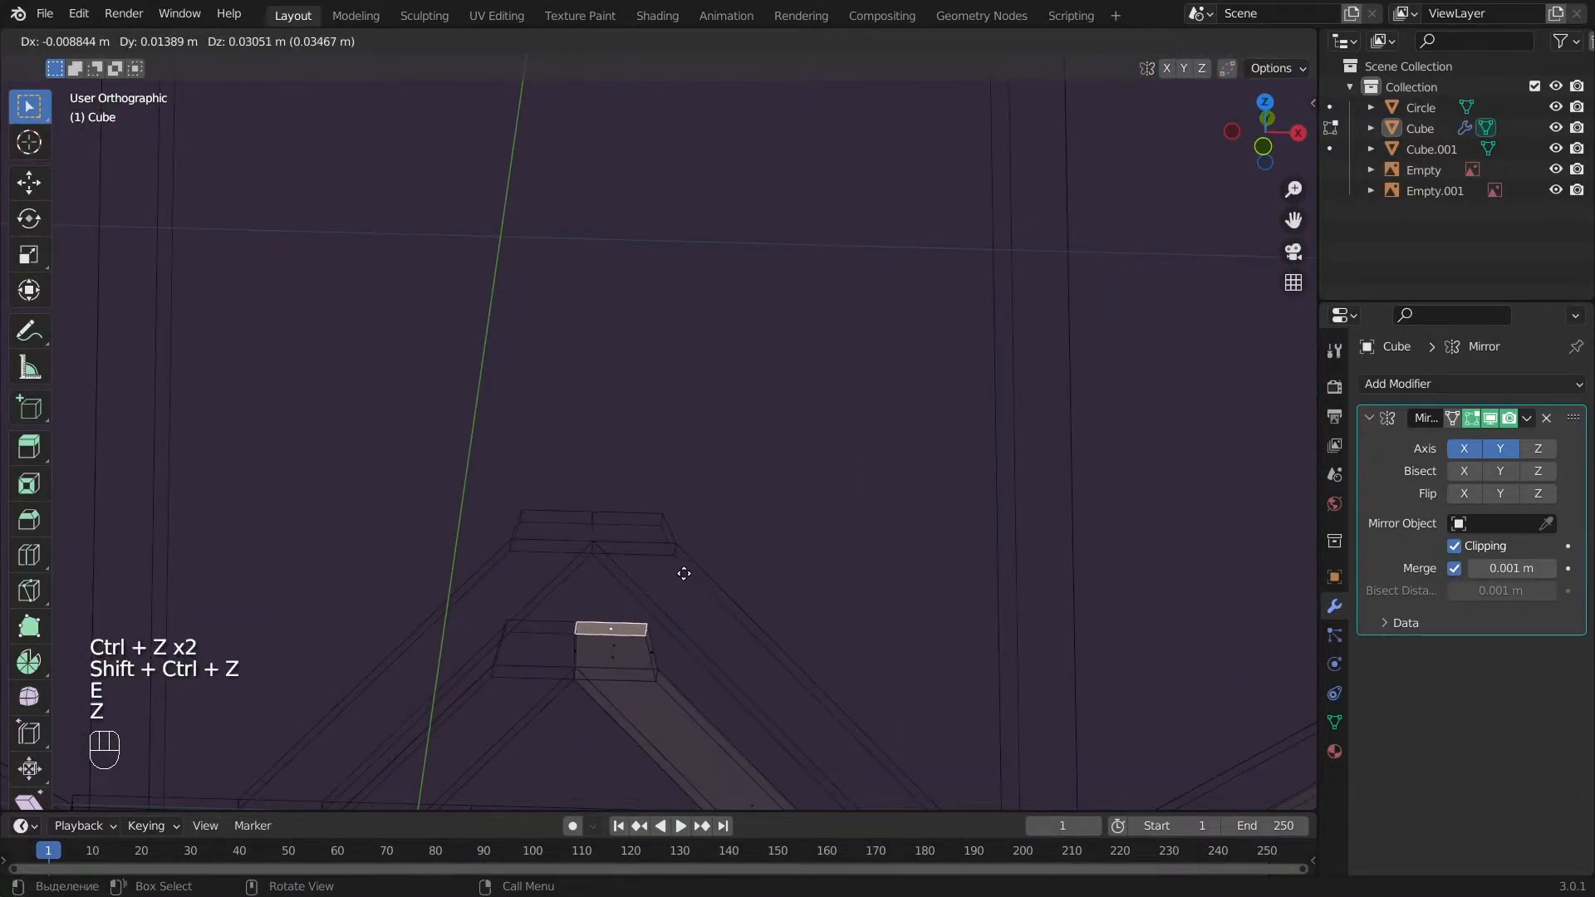
key(z)
click(673, 381)
key(KP_1)
key(g)
key(z)
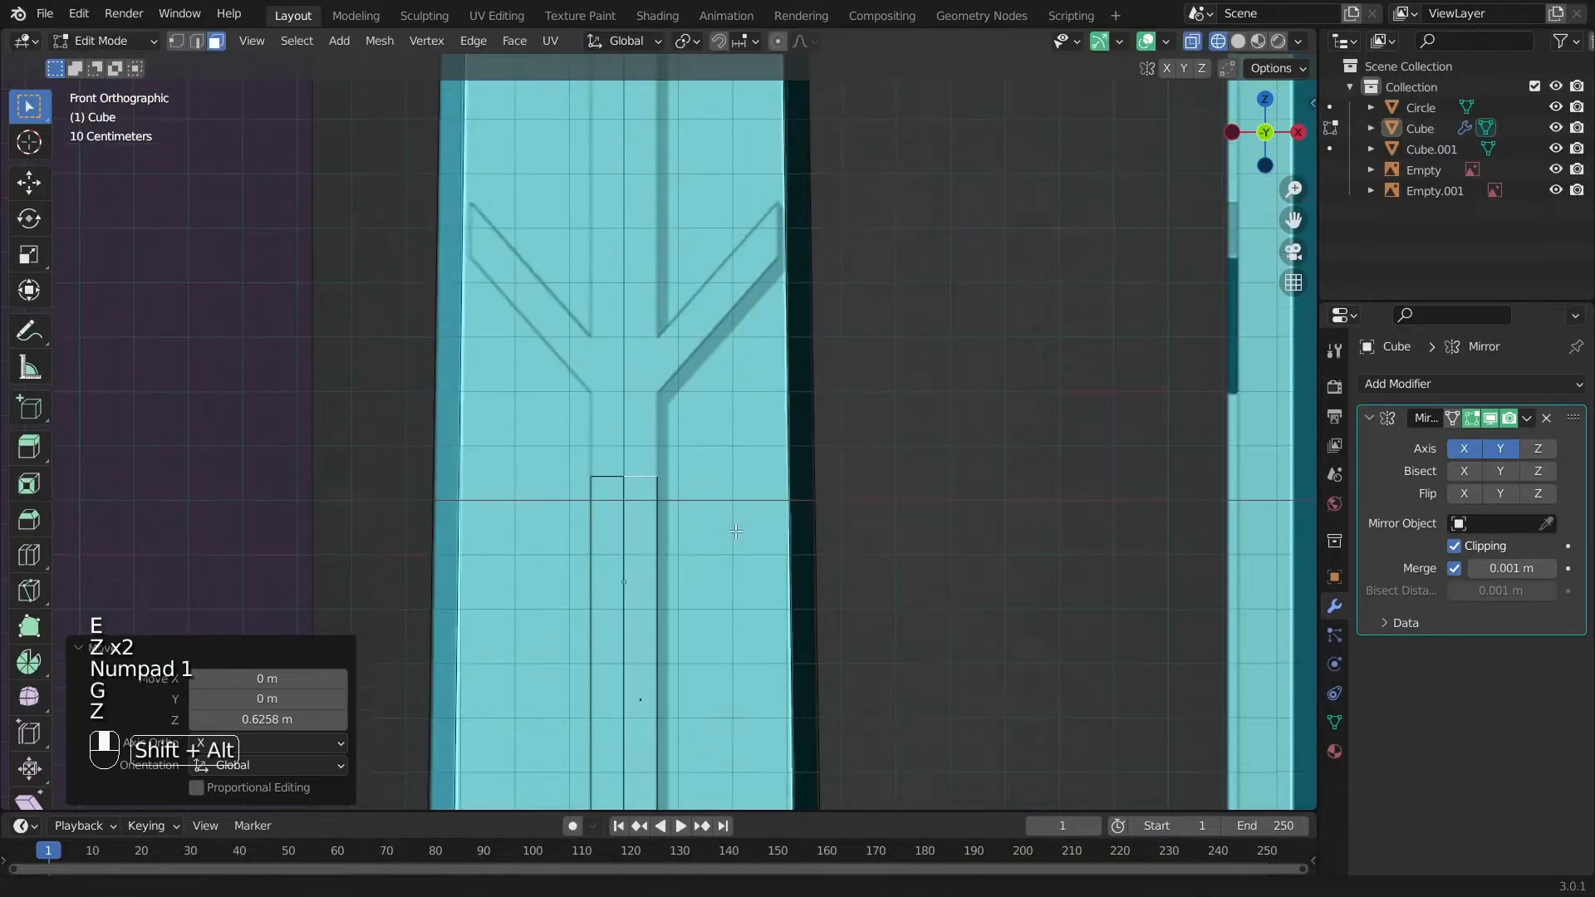
scroll(754, 543, up, 4)
click(772, 664)
key(g)
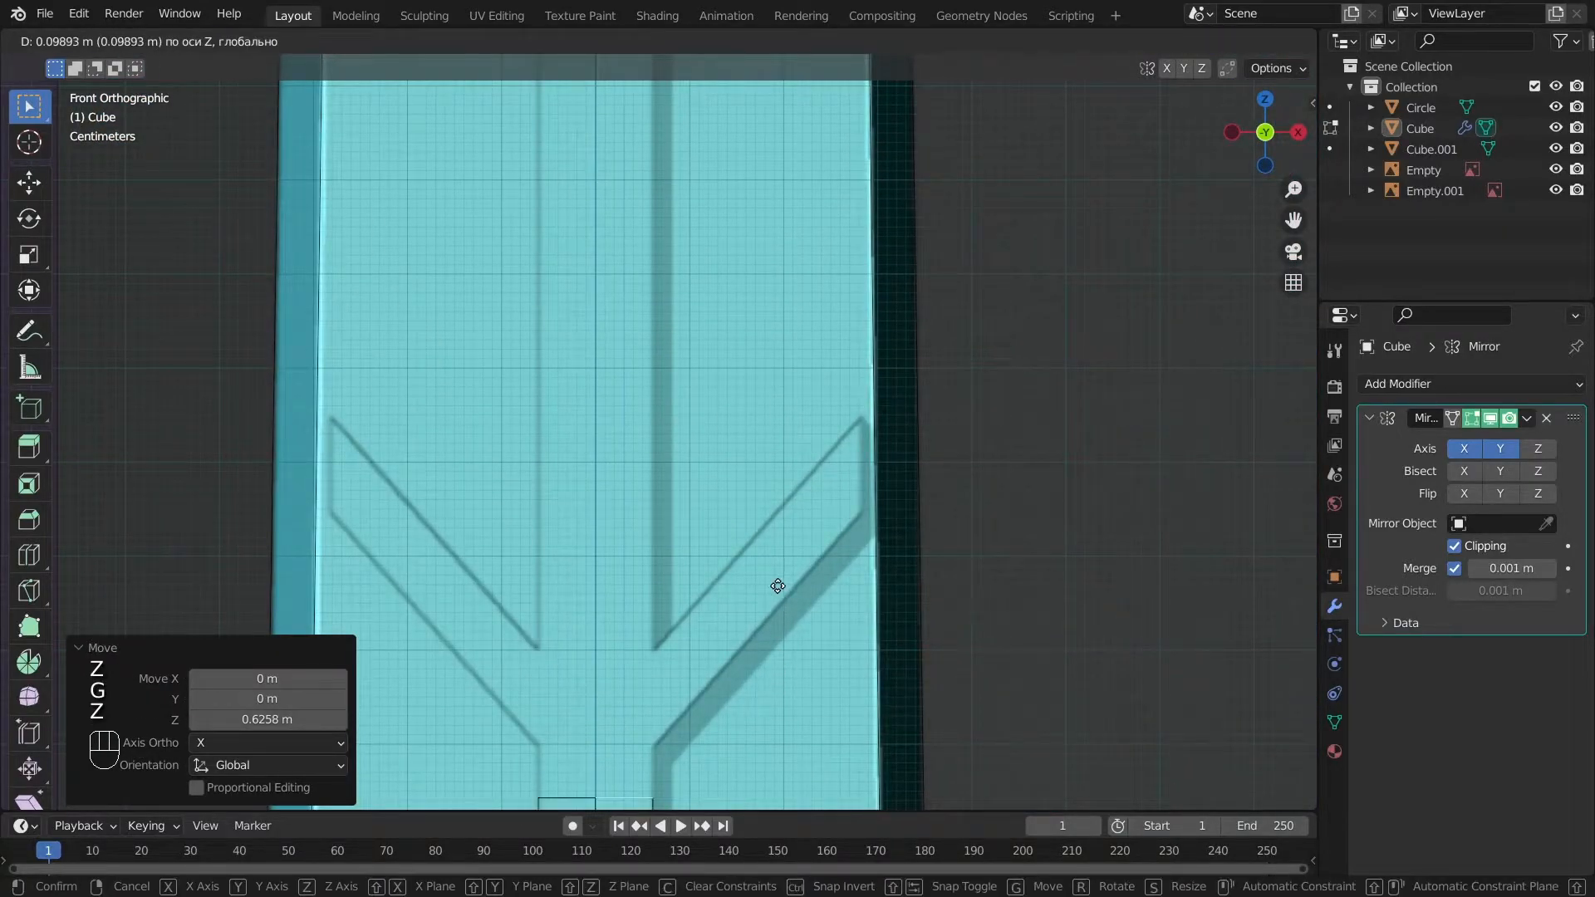
click(776, 549)
Extrude the central strip's top face 0.1037 m up along Z to span the lower V's branch thickness.
key(e)
key(z)
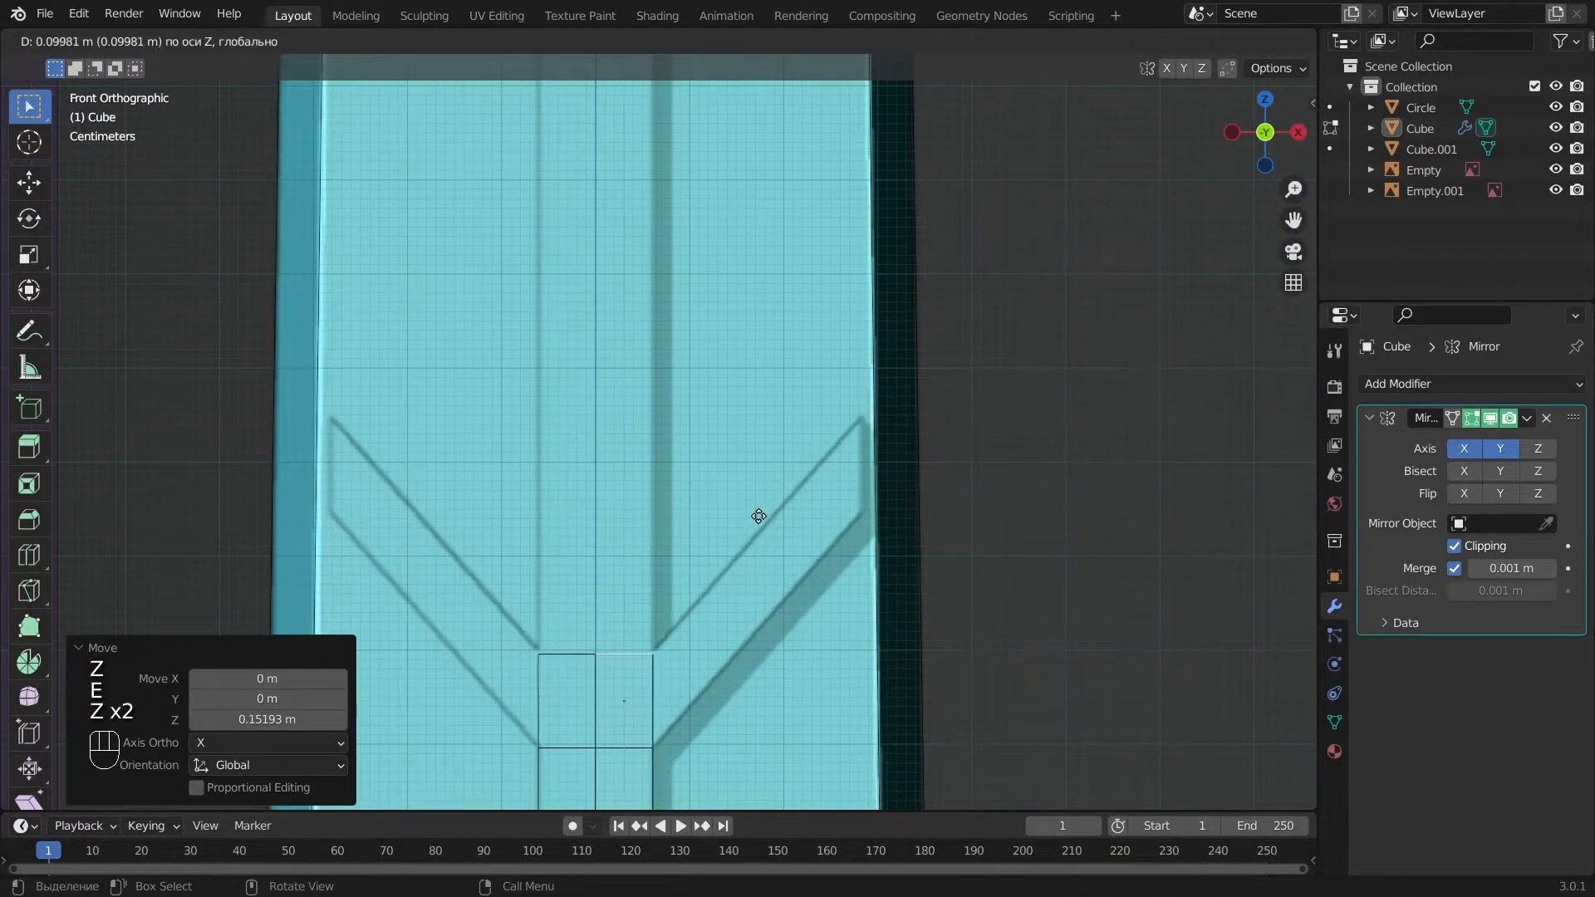
click(756, 496)
scroll(758, 532, down, 2)
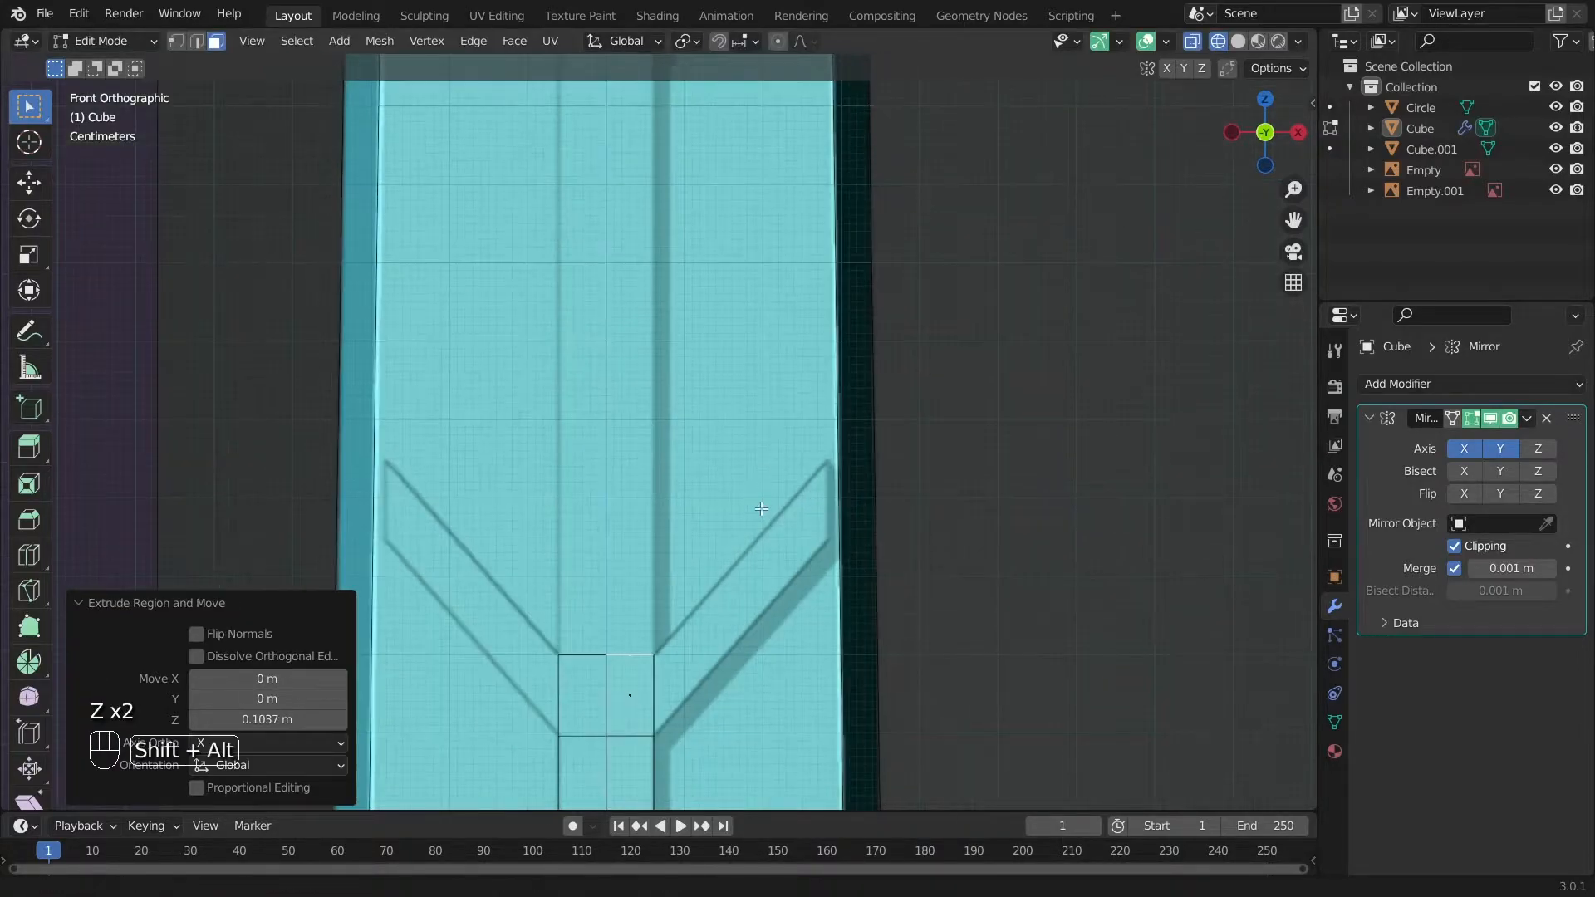
Extrude the central strip up along Z to the upper V's base, and extrude another 0.11103 m segment for its branches.
key(e)
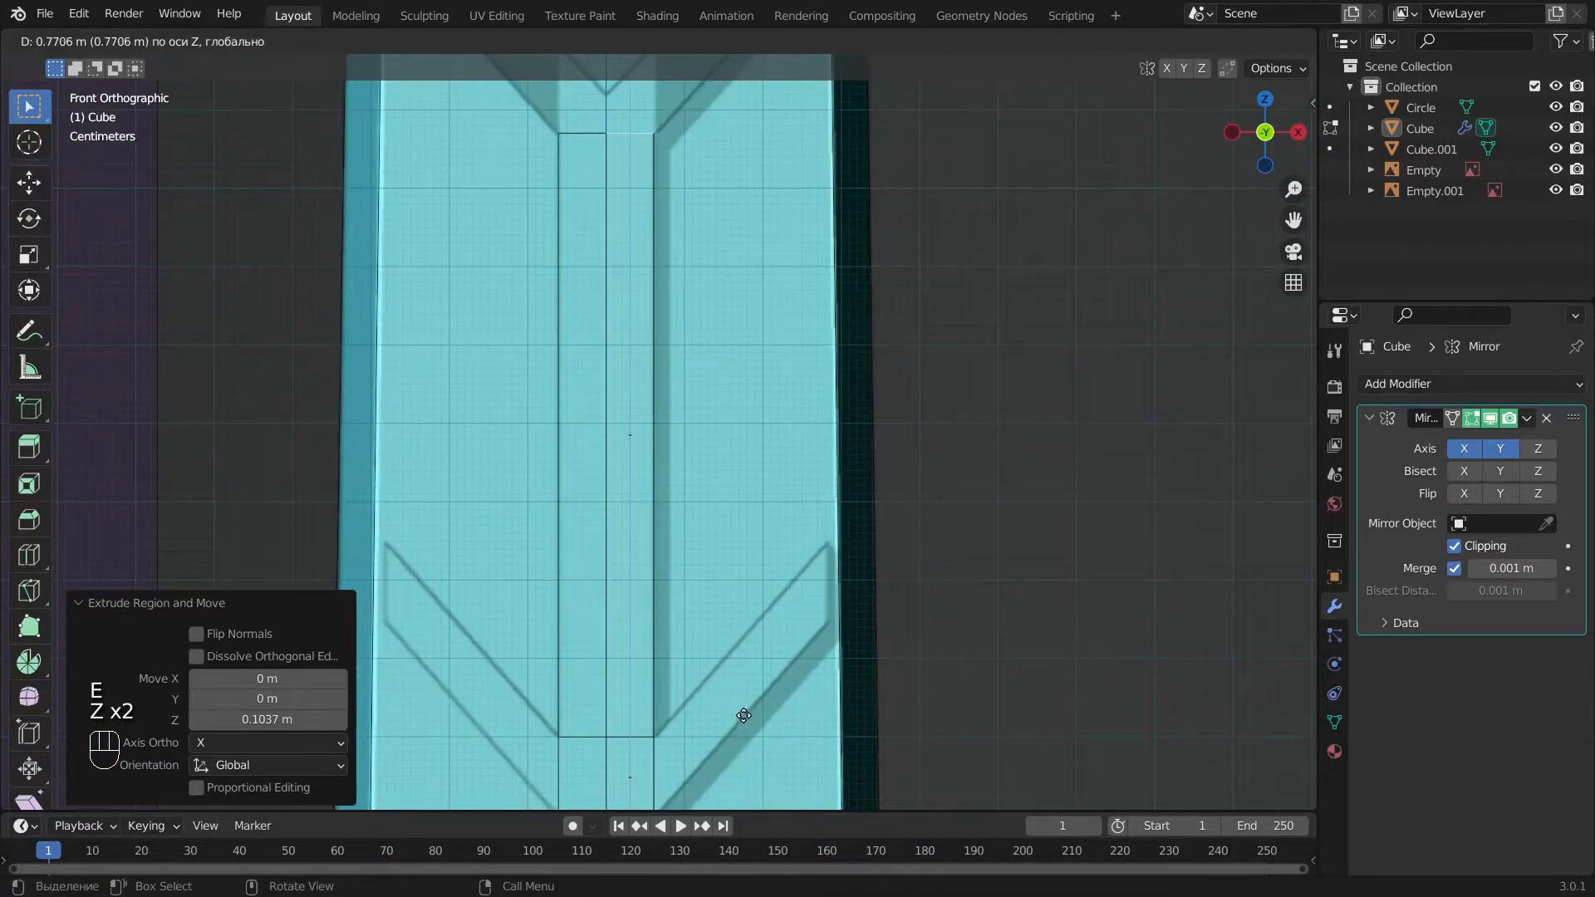
shift+scroll(761, 465, down, 4)
scroll(707, 487, up, 3)
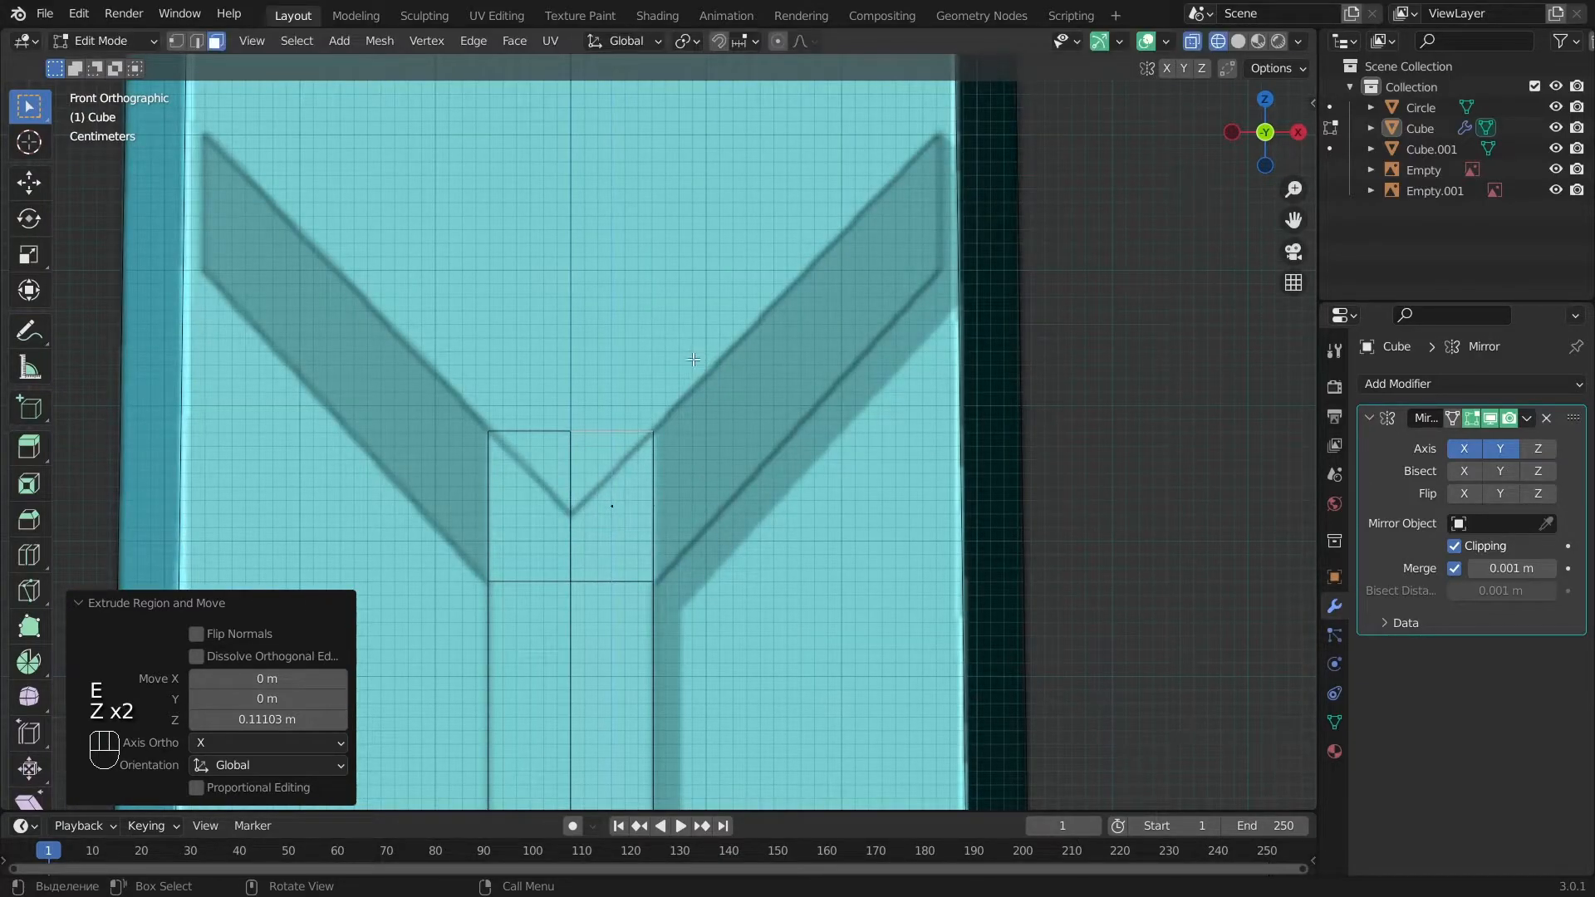
key(z)
key(a)
middle_drag(748, 498, 671, 659)
key(Tab)
scroll(671, 659, down, 3)
shift+middle_drag(731, 516, 776, 587)
key(KP_1)
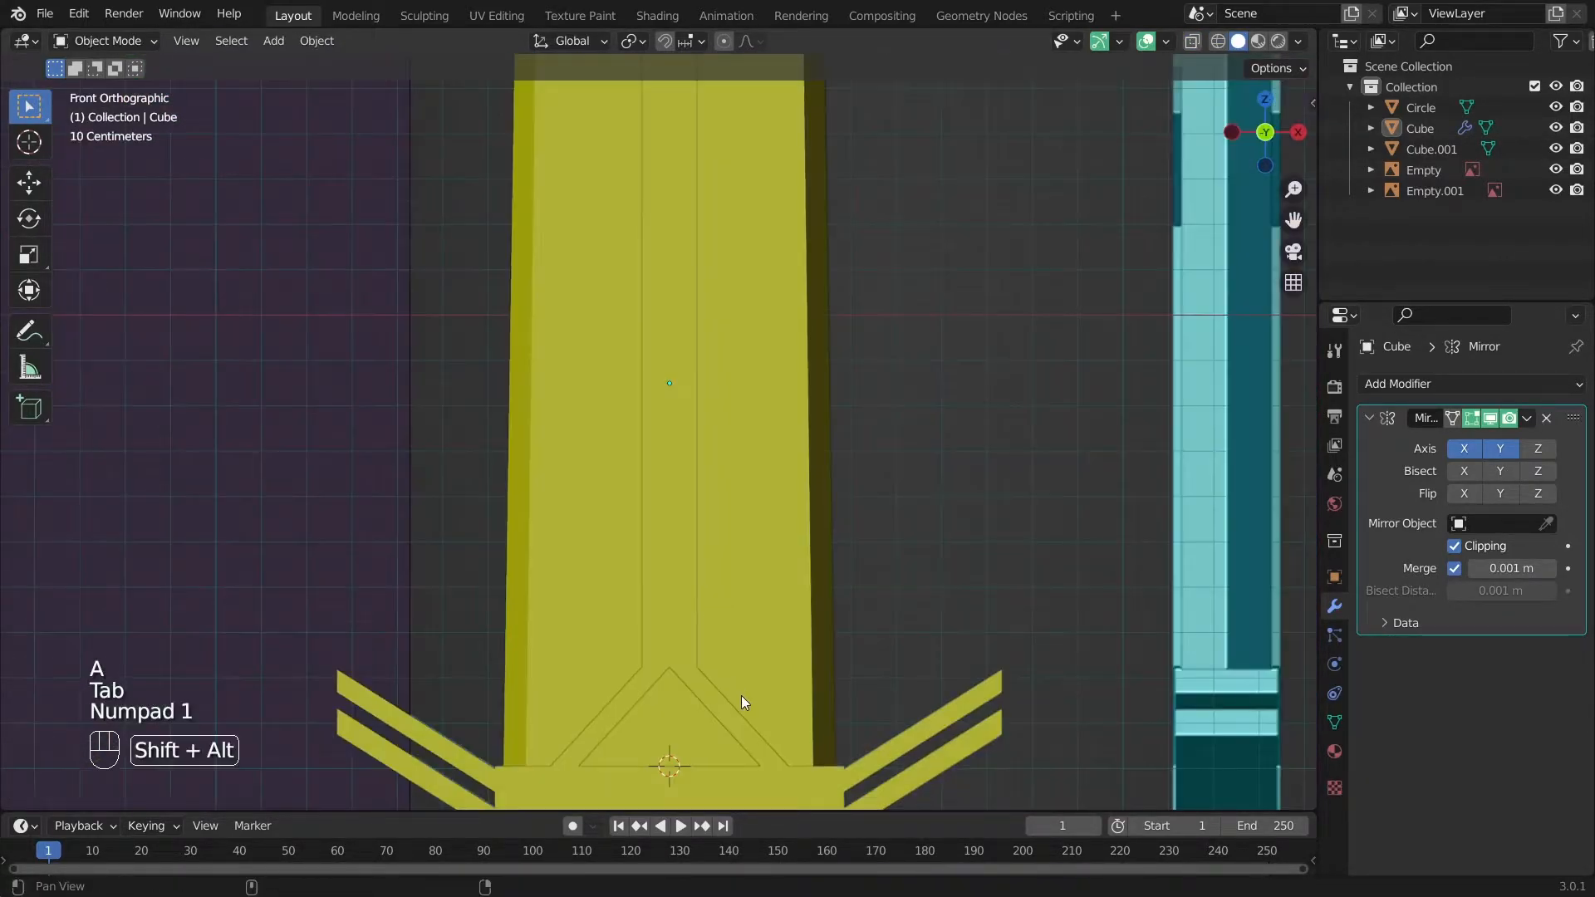
Extrude the crossguard's central top face up into the small triangular ornament inside the outer chevron.
scroll(721, 441, up, 2)
key(Tab)
key(alt+z)
middle_drag(748, 640, 723, 427)
key(alt+z)
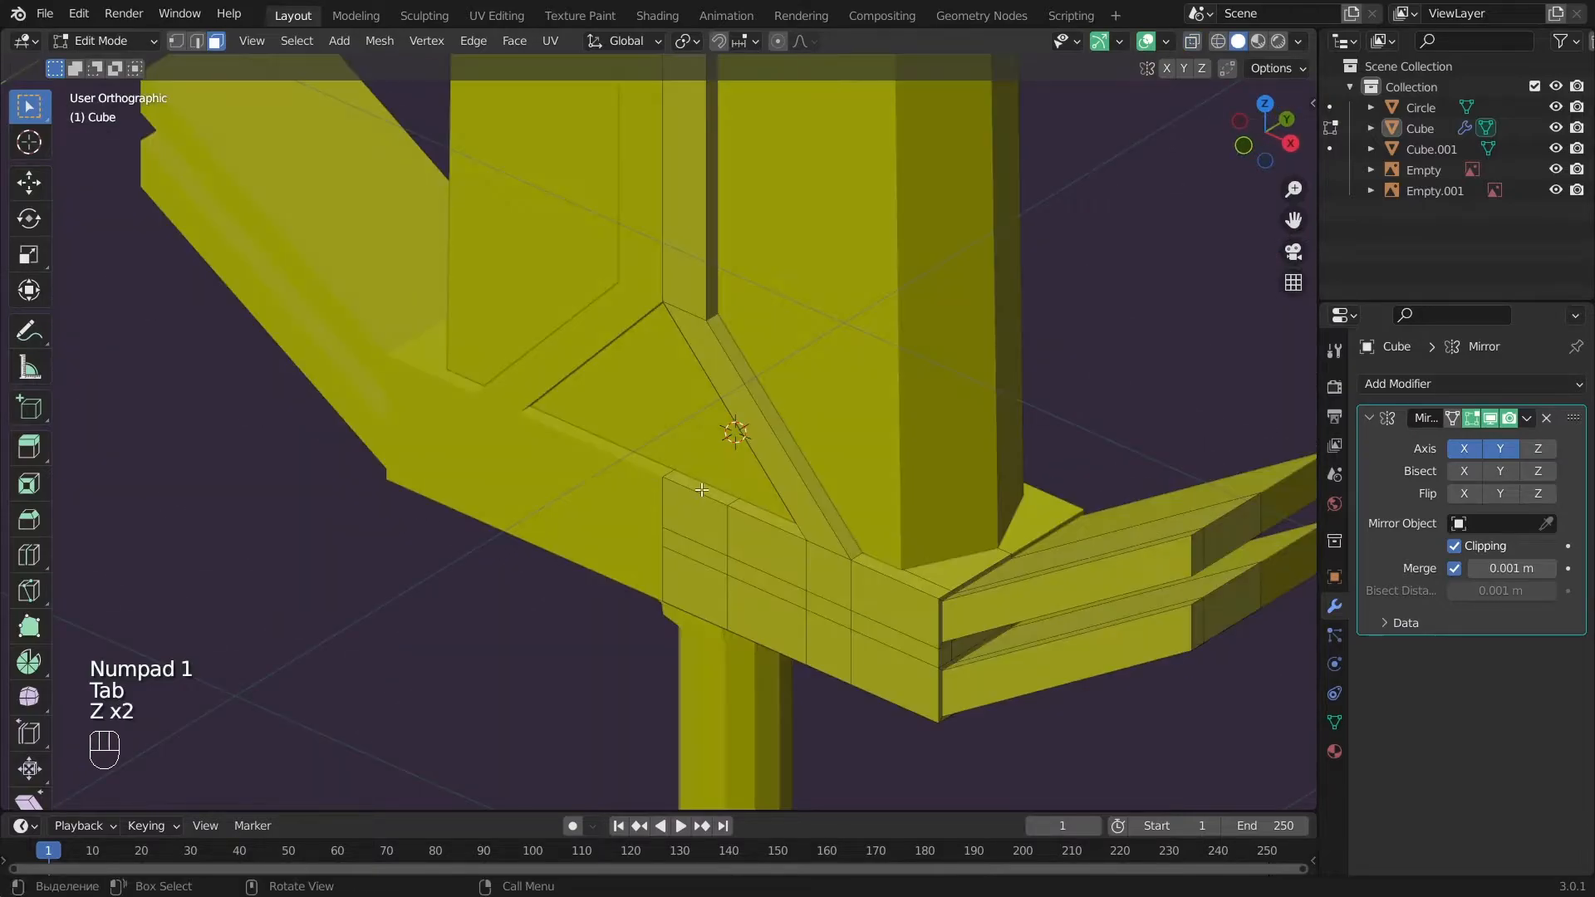
key(KP_1)
key(alt+z)
scroll(790, 432, up, 2)
key(e)
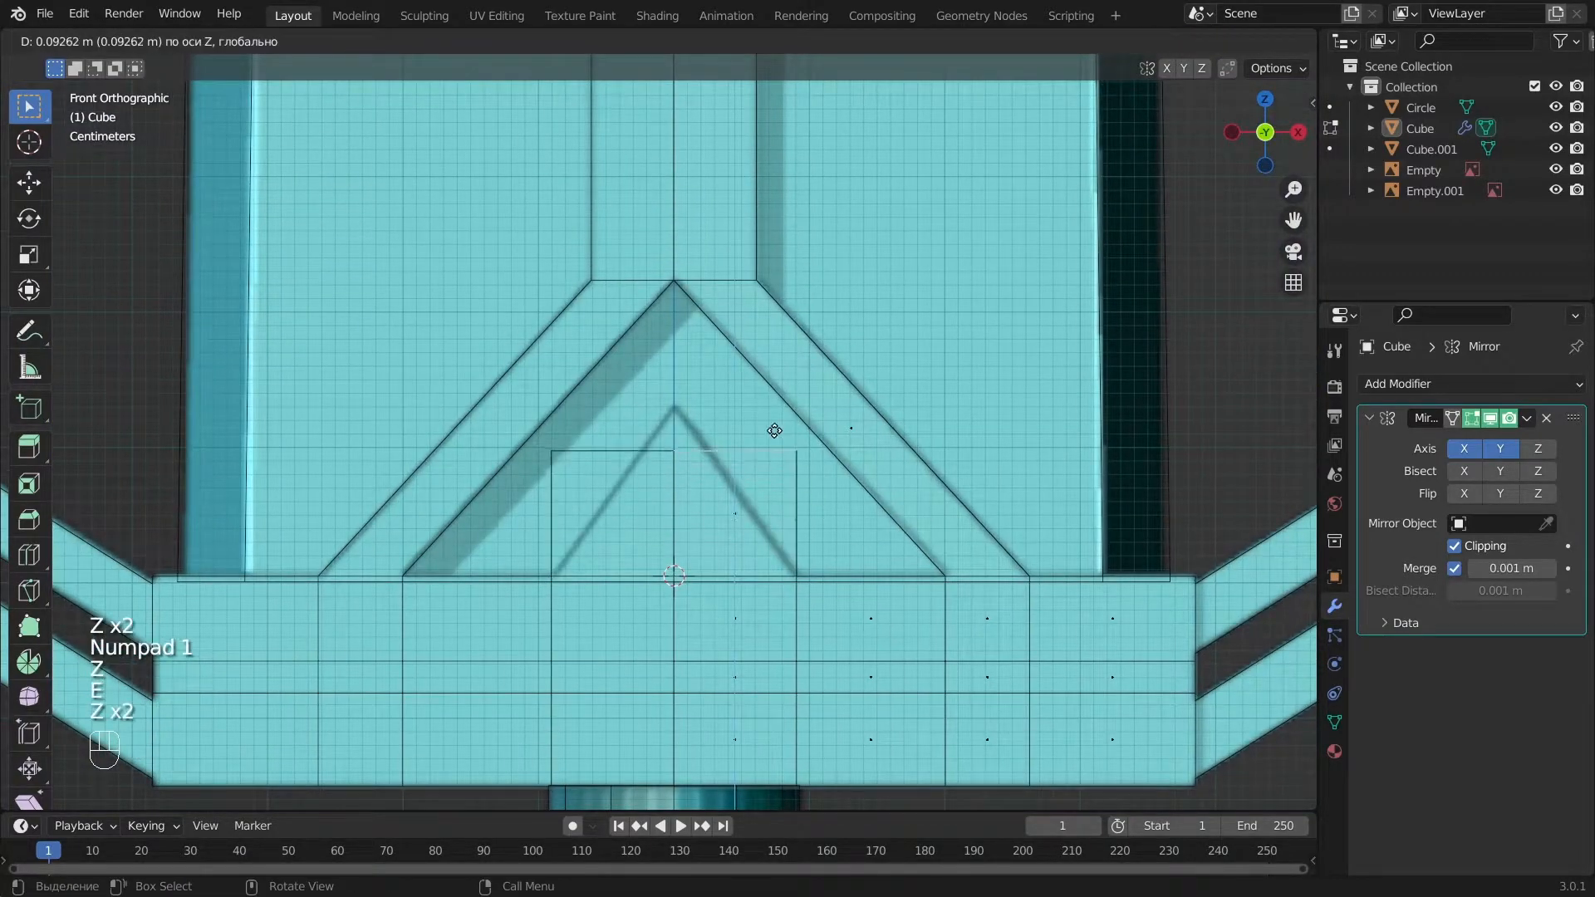
click(718, 386)
Examine the crossguard's chevrons and the blade's central strip from several angles and against the front reference.
key(alt+z)
mouse_move(718, 386)
alt+mouse_down()
mouse_move(722, 545)
mouse_move(915, 487)
alt+mouse_up()
key(a)
key(Tab)
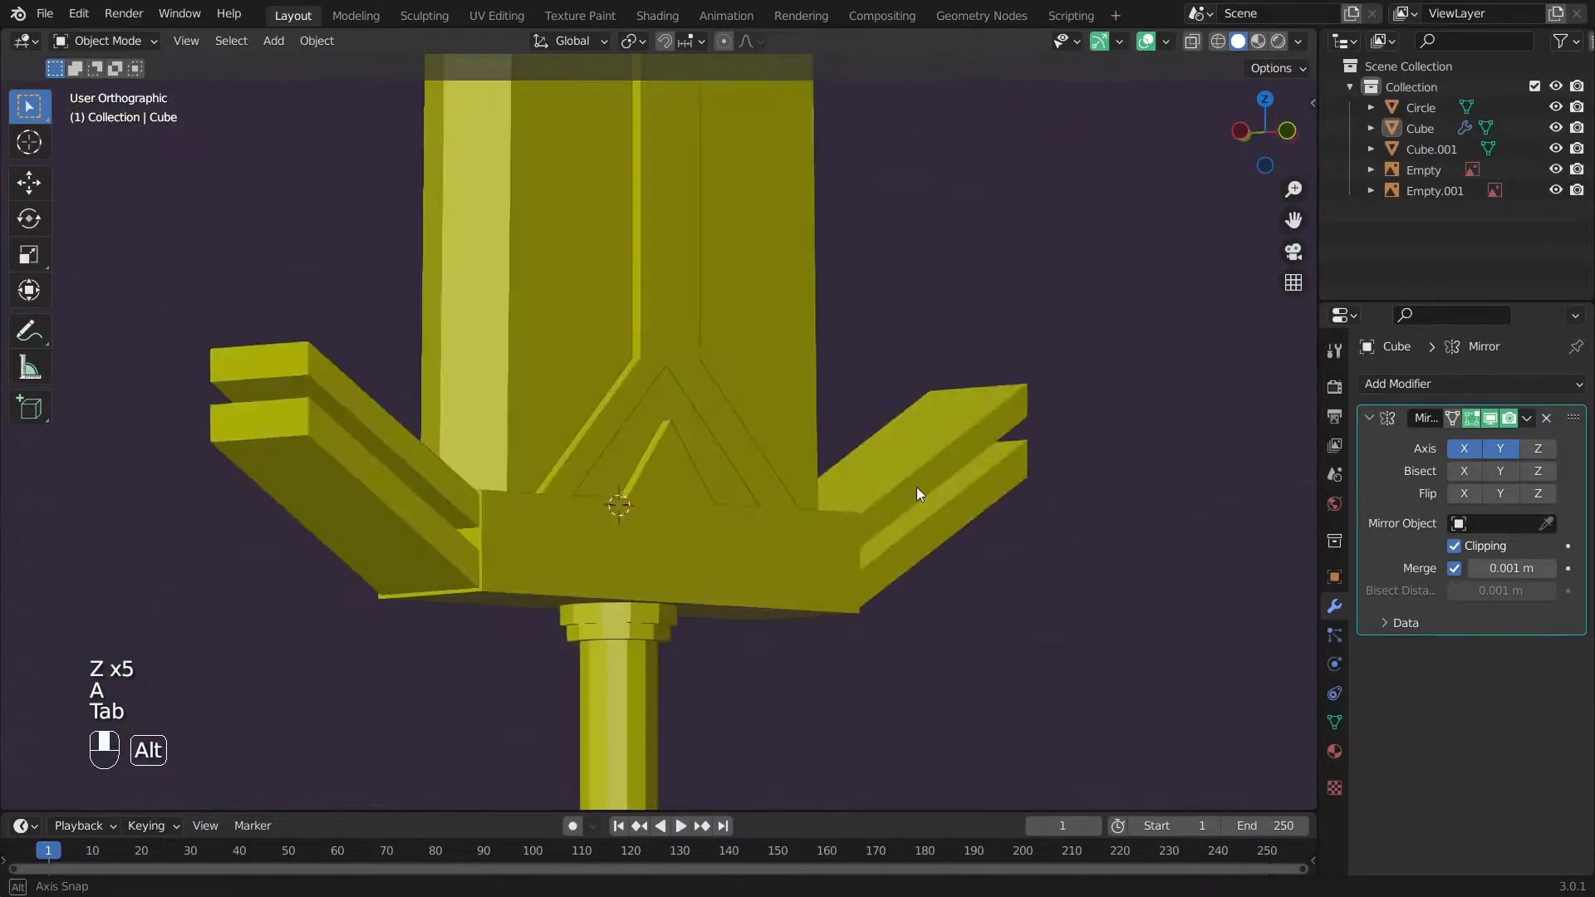
key(KP_1)
key(z)
alt+shift+drag(816, 333, 816, 505)
key(z)
scroll(736, 339, down, 5)
scroll(738, 347, up, 5)
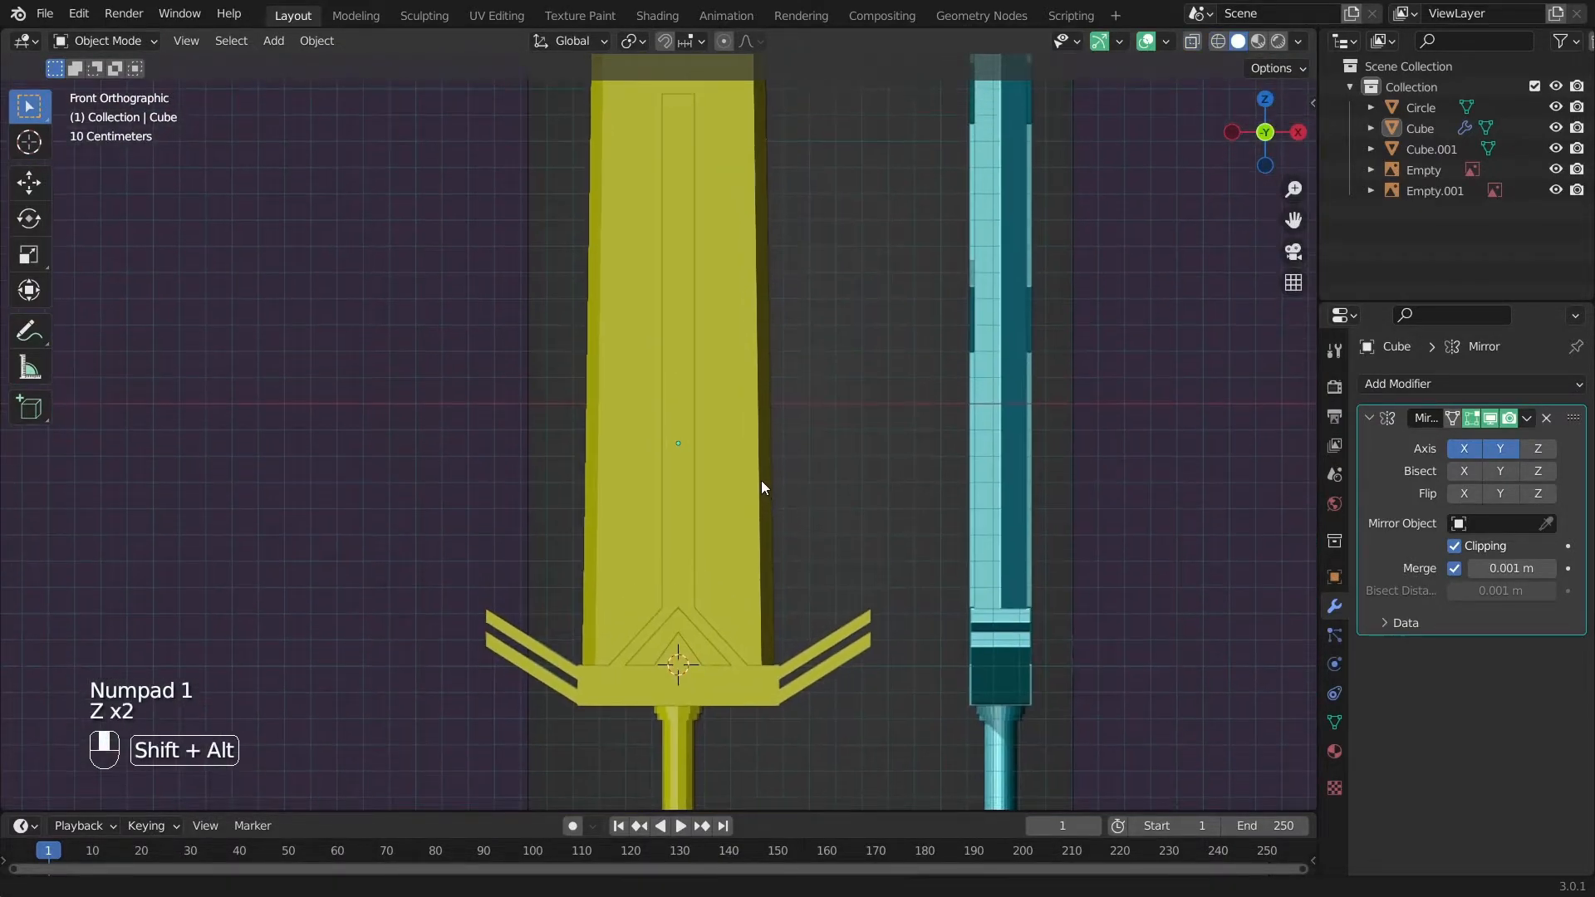
key(z)
mouse_move(730, 606)
alt+mouse_down()
mouse_move(730, 572)
mouse_move(705, 572)
alt+mouse_up()
key(z)
mouse_move(705, 572)
alt+shift+mouse_down()
mouse_move(675, 220)
mouse_move(634, 455)
alt+shift+mouse_up()
Extrude the side face of the central strip's lower V segment 0.22598 m toward the blade's edge.
key(Tab)
scroll(634, 449, up, 4)
scroll(619, 374, down, 4)
key(z)
mouse_move(614, 342)
alt+shift+mouse_down()
mouse_move(705, 662)
mouse_move(662, 669)
alt+shift+mouse_up()
key(z)
key(KP_1)
key(z)
alt+shift+drag(606, 566, 654, 620)
key(e)
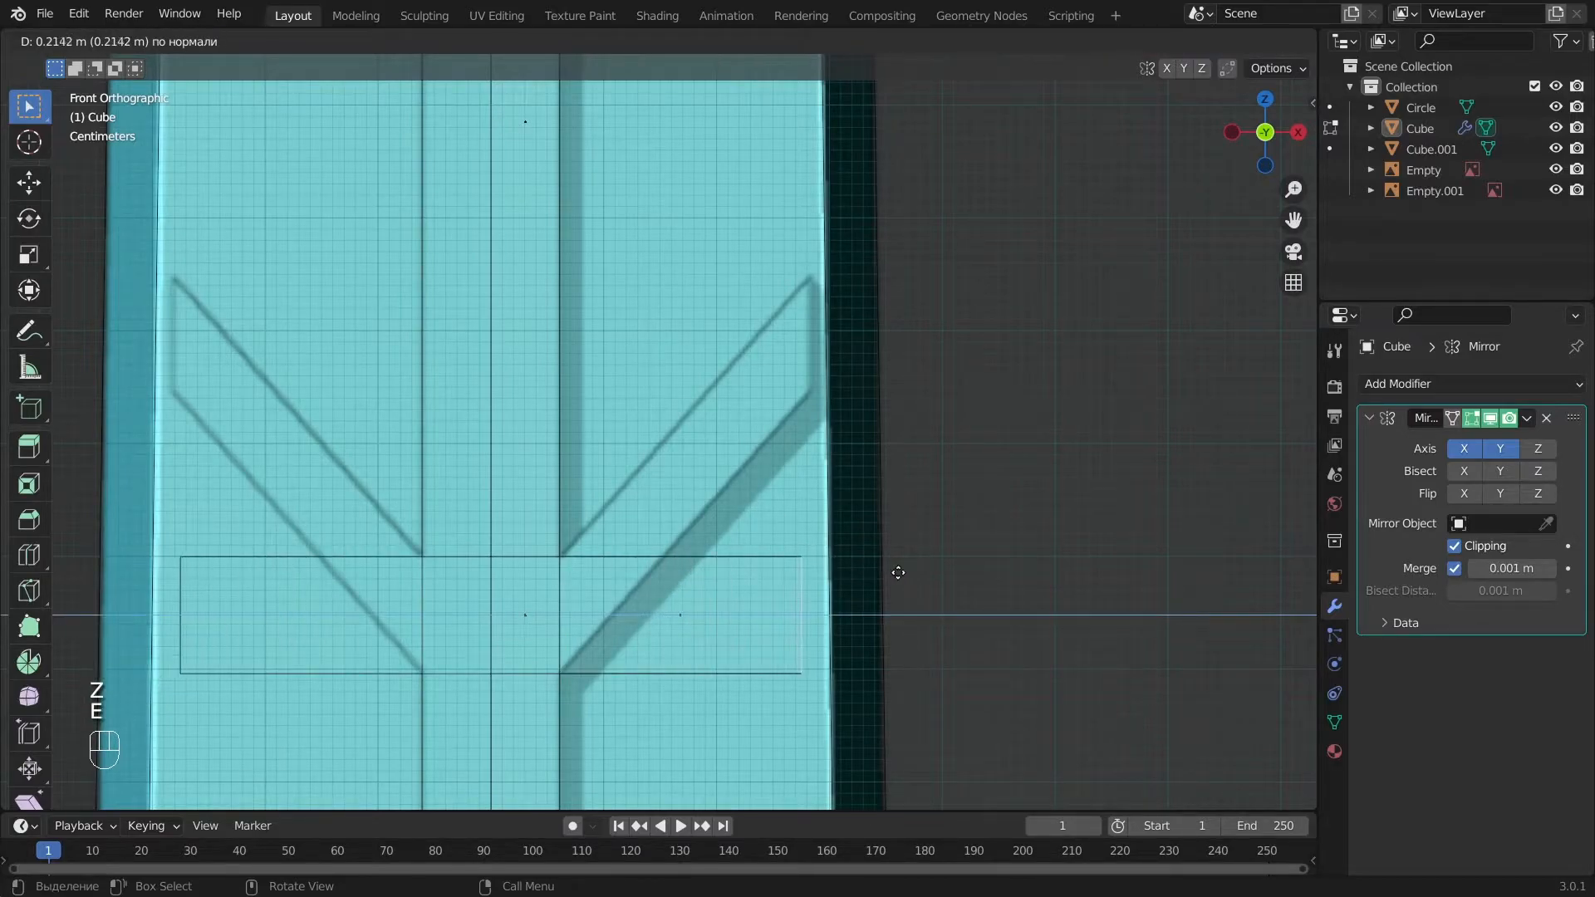
click(913, 574)
Raise the lower V branch's end face along Z and fine-tune it in X and by -0.002282 m in Z to match the reference.
key(g)
key(z)
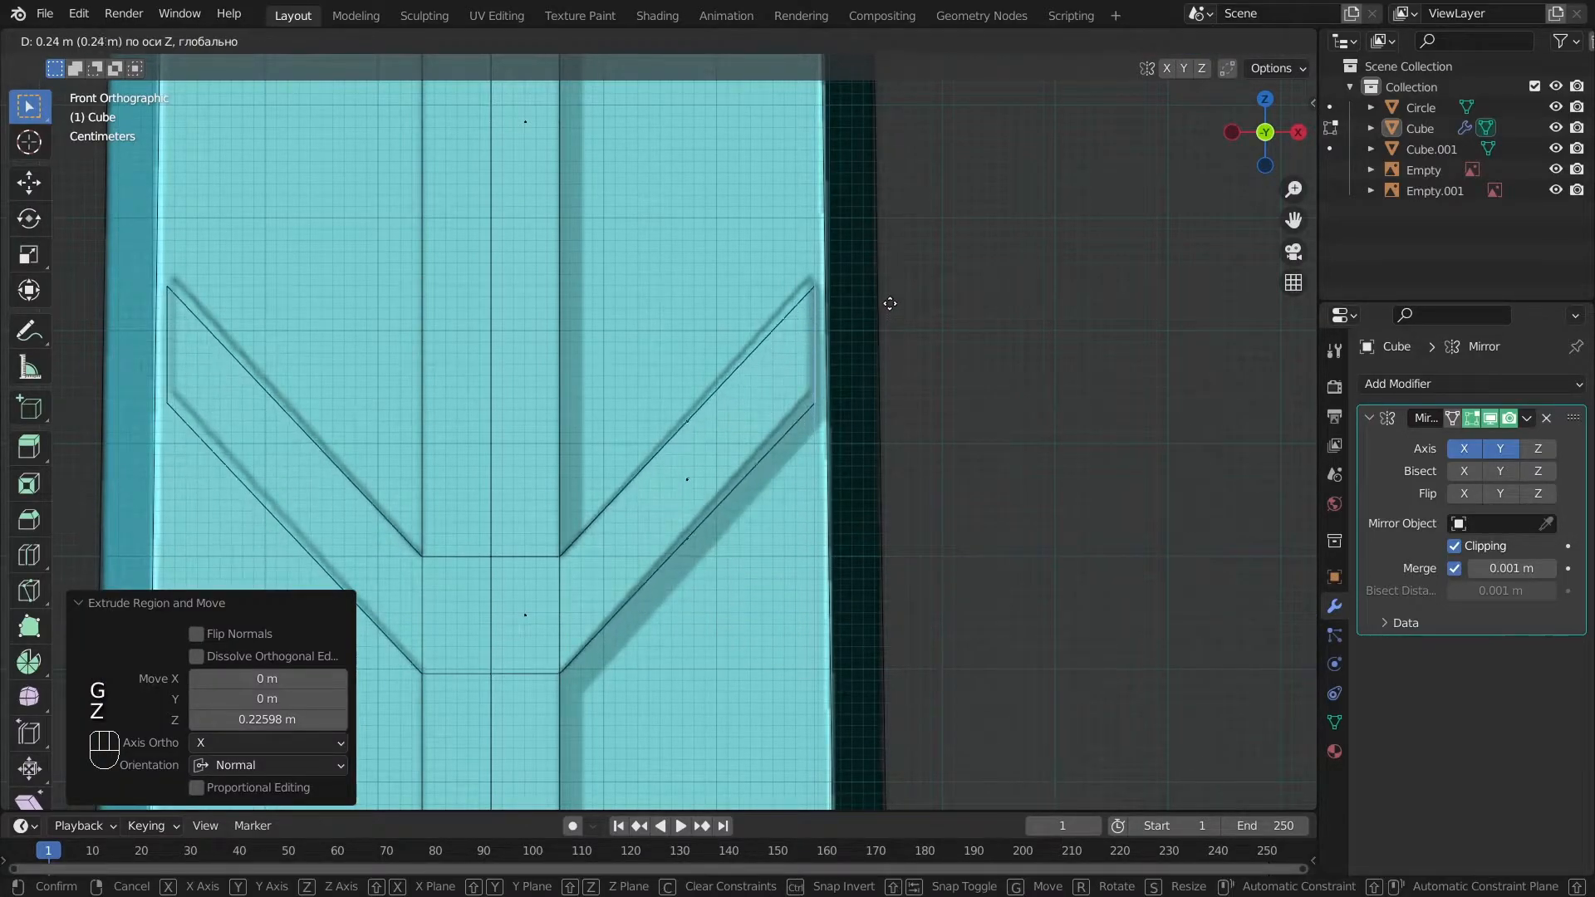
click(914, 288)
key(g)
key(x)
click(916, 291)
key(z)
click(910, 319)
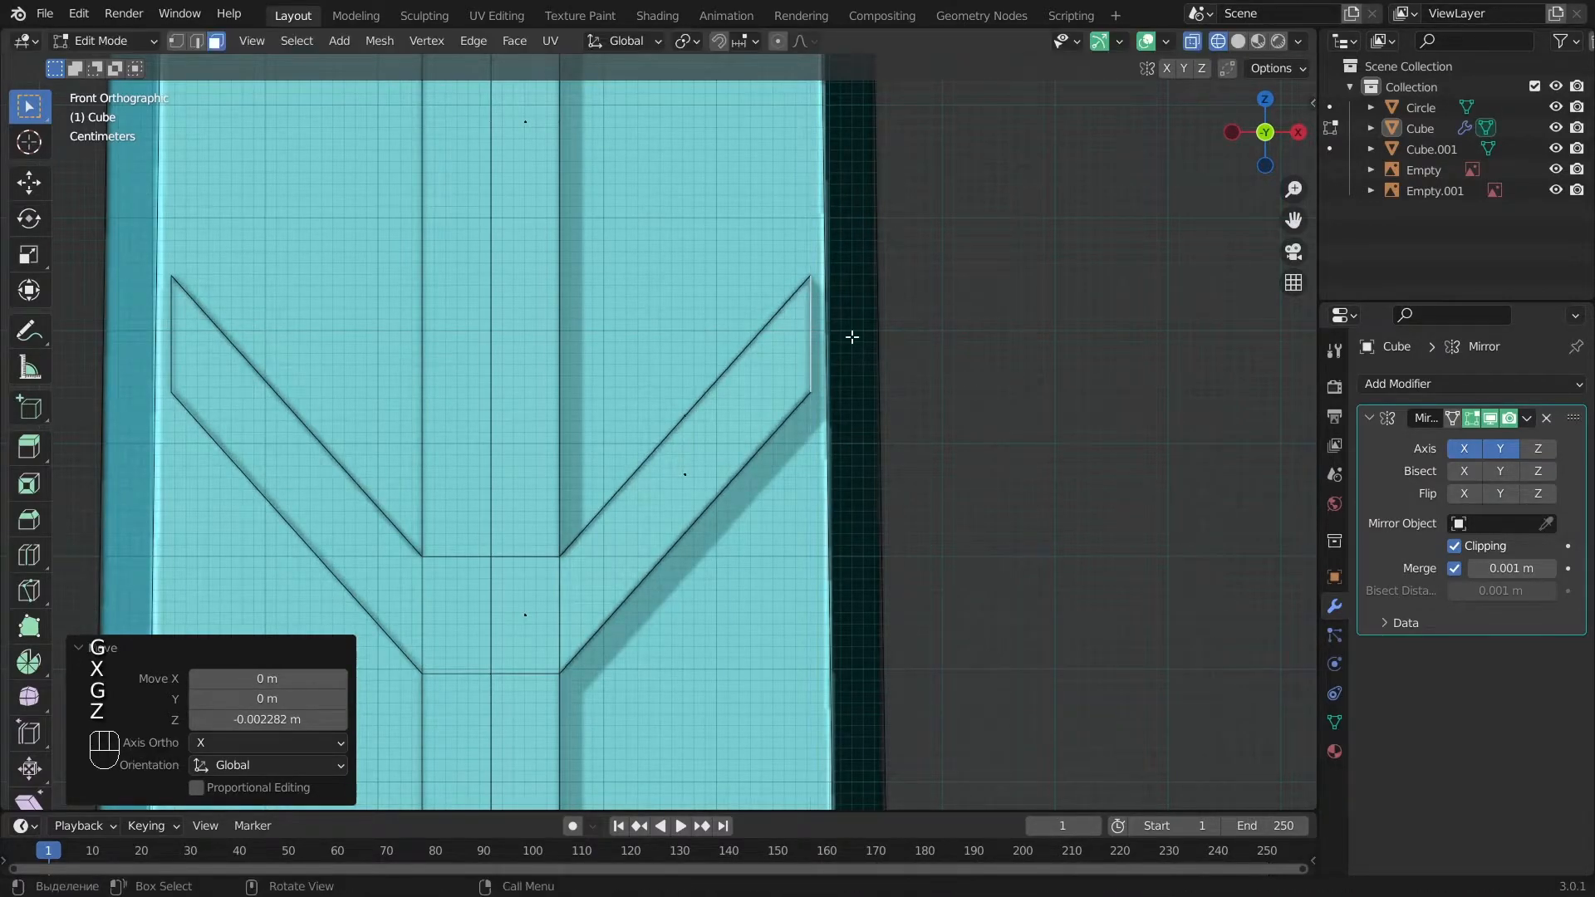
scroll(831, 343, down, 3)
key(z)
mouse_move(791, 355)
alt+shift+mouse_down()
mouse_move(831, 613)
mouse_move(771, 636)
mouse_move(756, 505)
alt+shift+mouse_up()
scroll(831, 613, down, 5)
key(Tab)
key(KP_1)
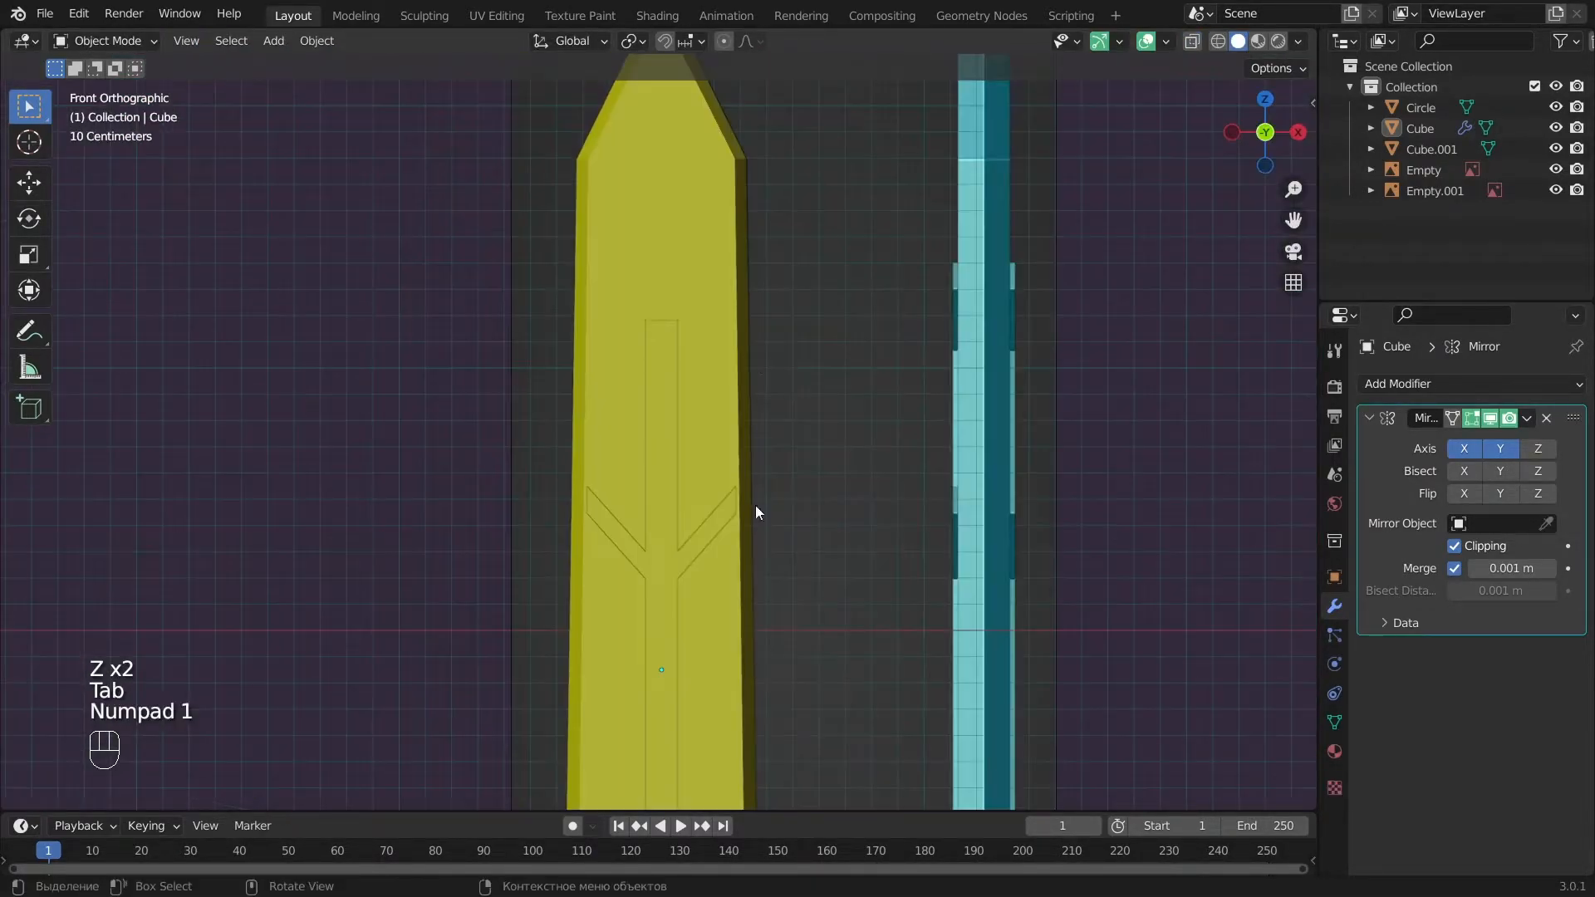
Extrude the side face of the central strip's topmost segment 0.21494 m toward the blade's edge for the upper V.
scroll(755, 505, up, 4)
click(681, 271)
key(Tab)
key(z)
alt+drag(759, 363, 651, 402)
key(z)
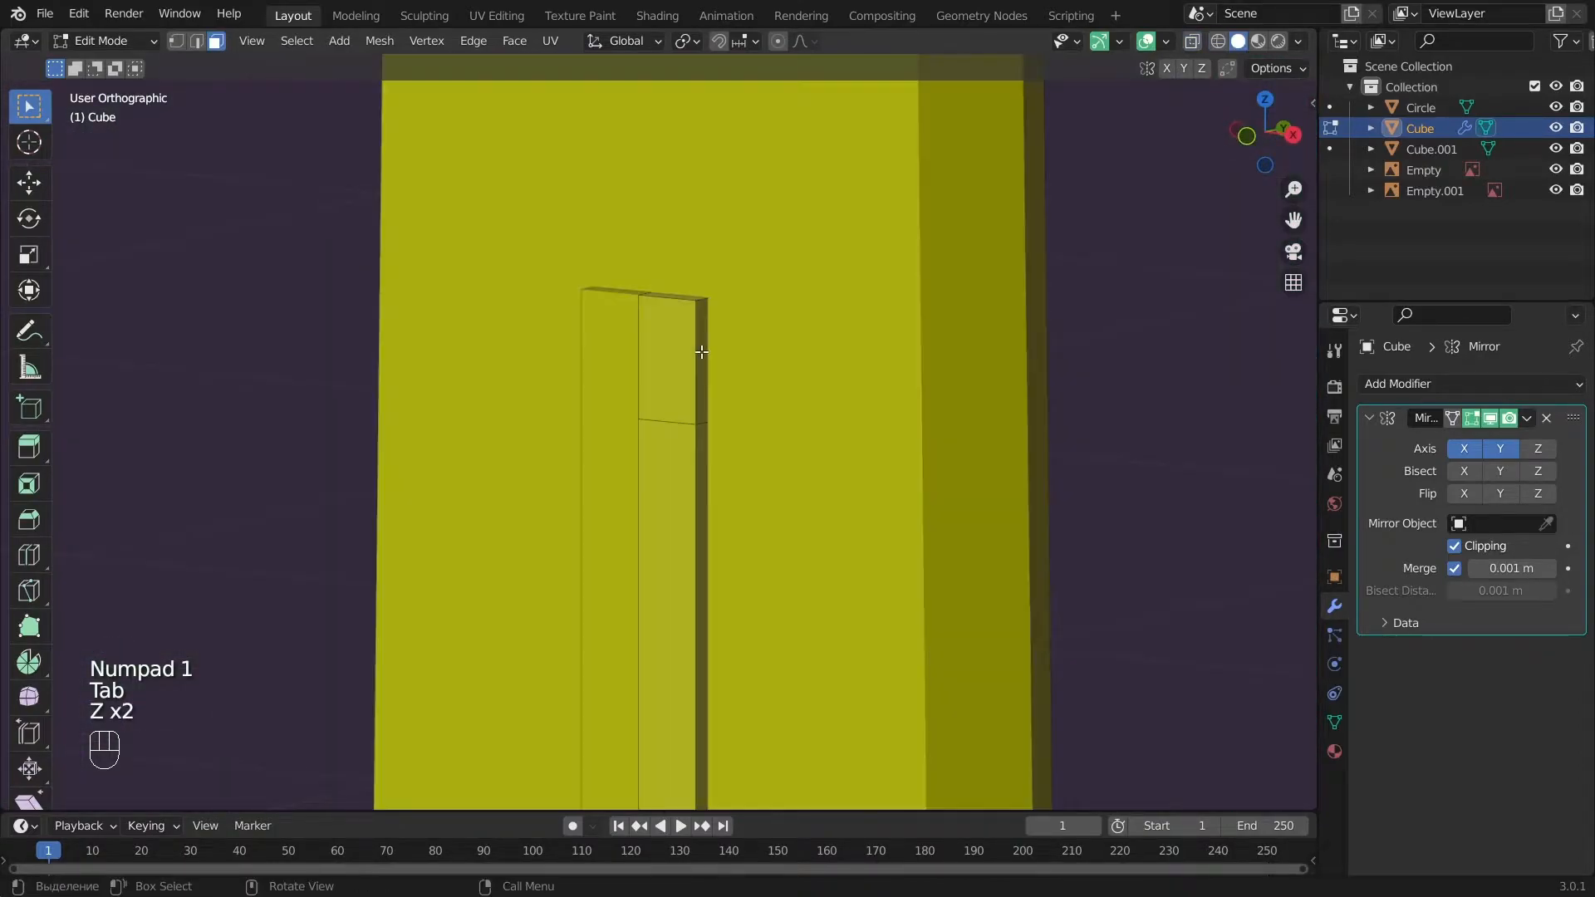
click(701, 349)
key(KP_1)
key(z)
scroll(748, 366, up, 1)
alt+shift+drag(753, 367, 652, 505)
key(e)
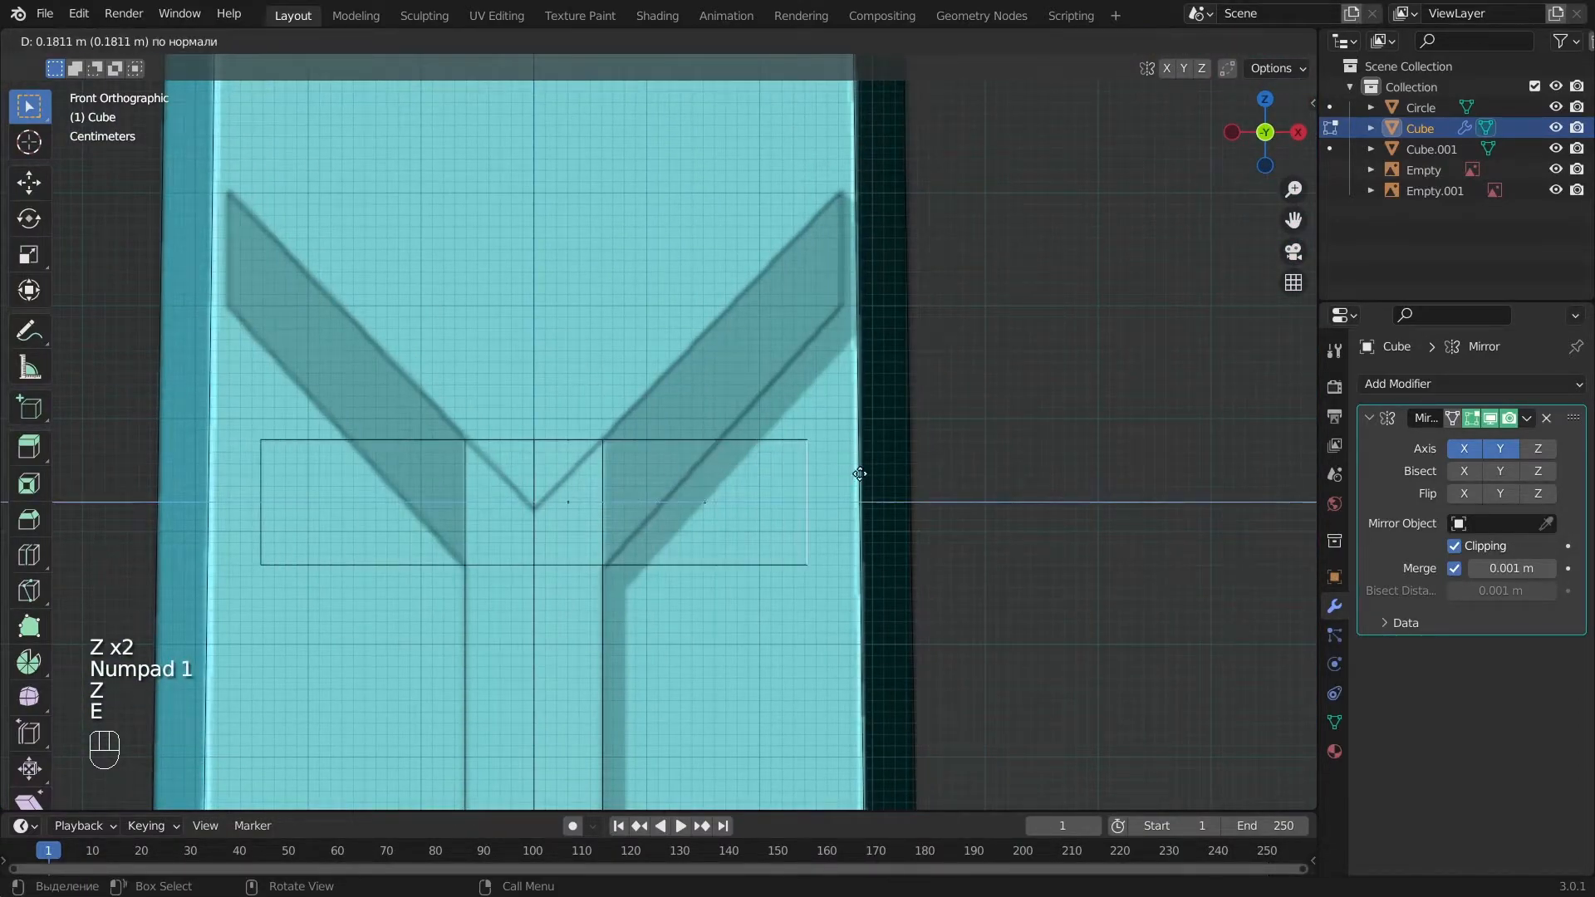
click(894, 436)
Raise the upper V branch's end face along Z and fine-tune it in X and by -0.001329 m in Z to match the reference.
key(g)
key(z)
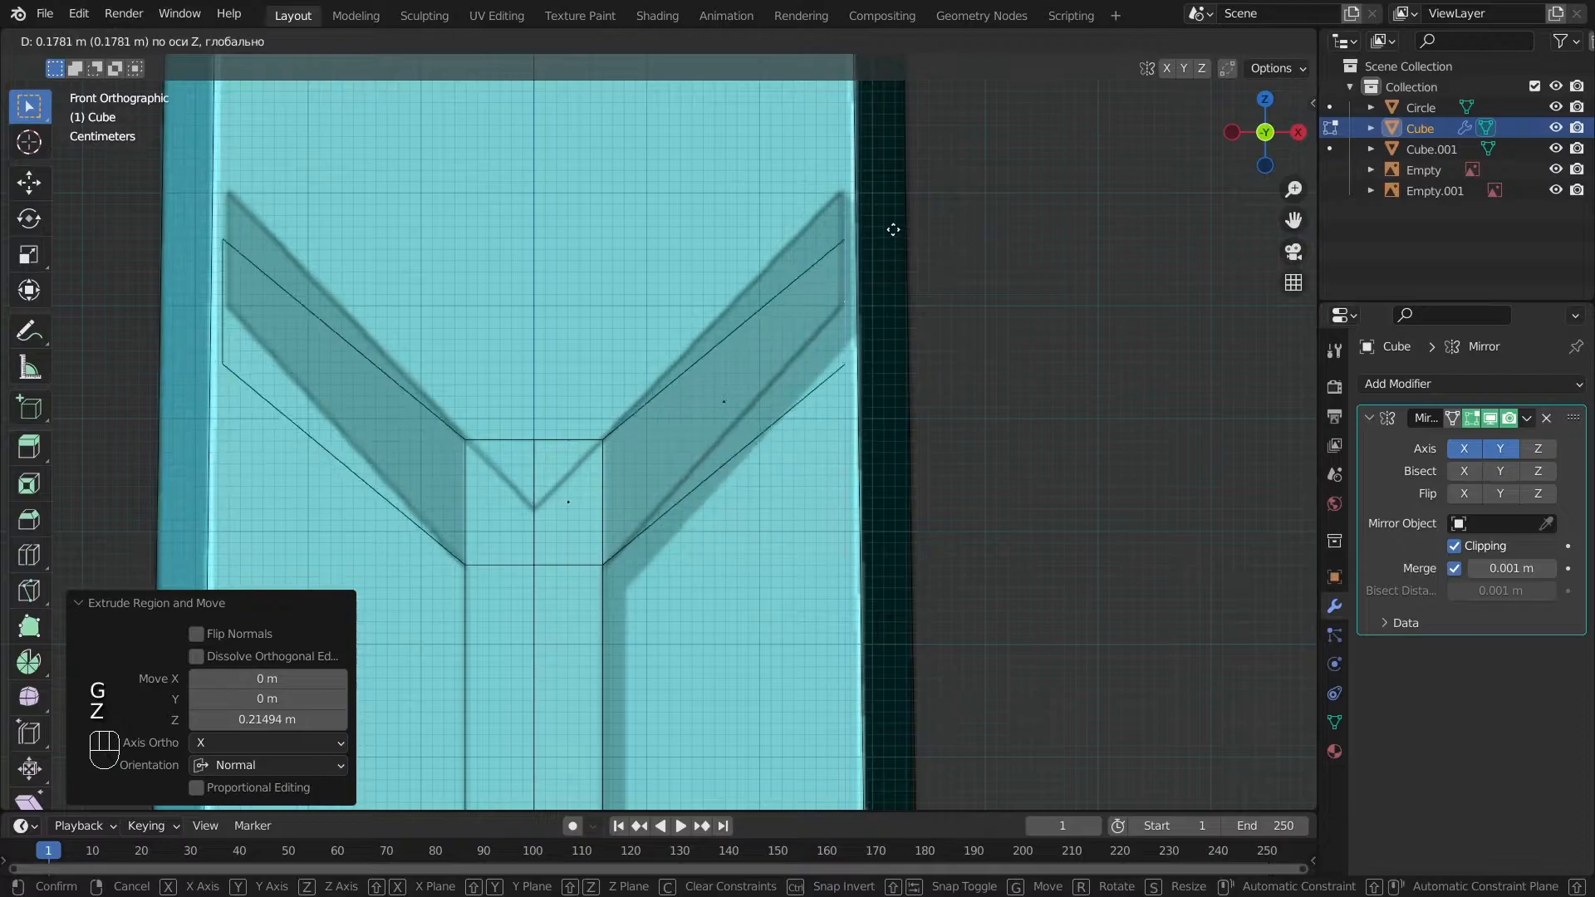
click(887, 178)
scroll(926, 371, up, 2)
key(g)
key(x)
click(924, 374)
key(g)
key(z)
click(911, 363)
scroll(553, 520, down, 2)
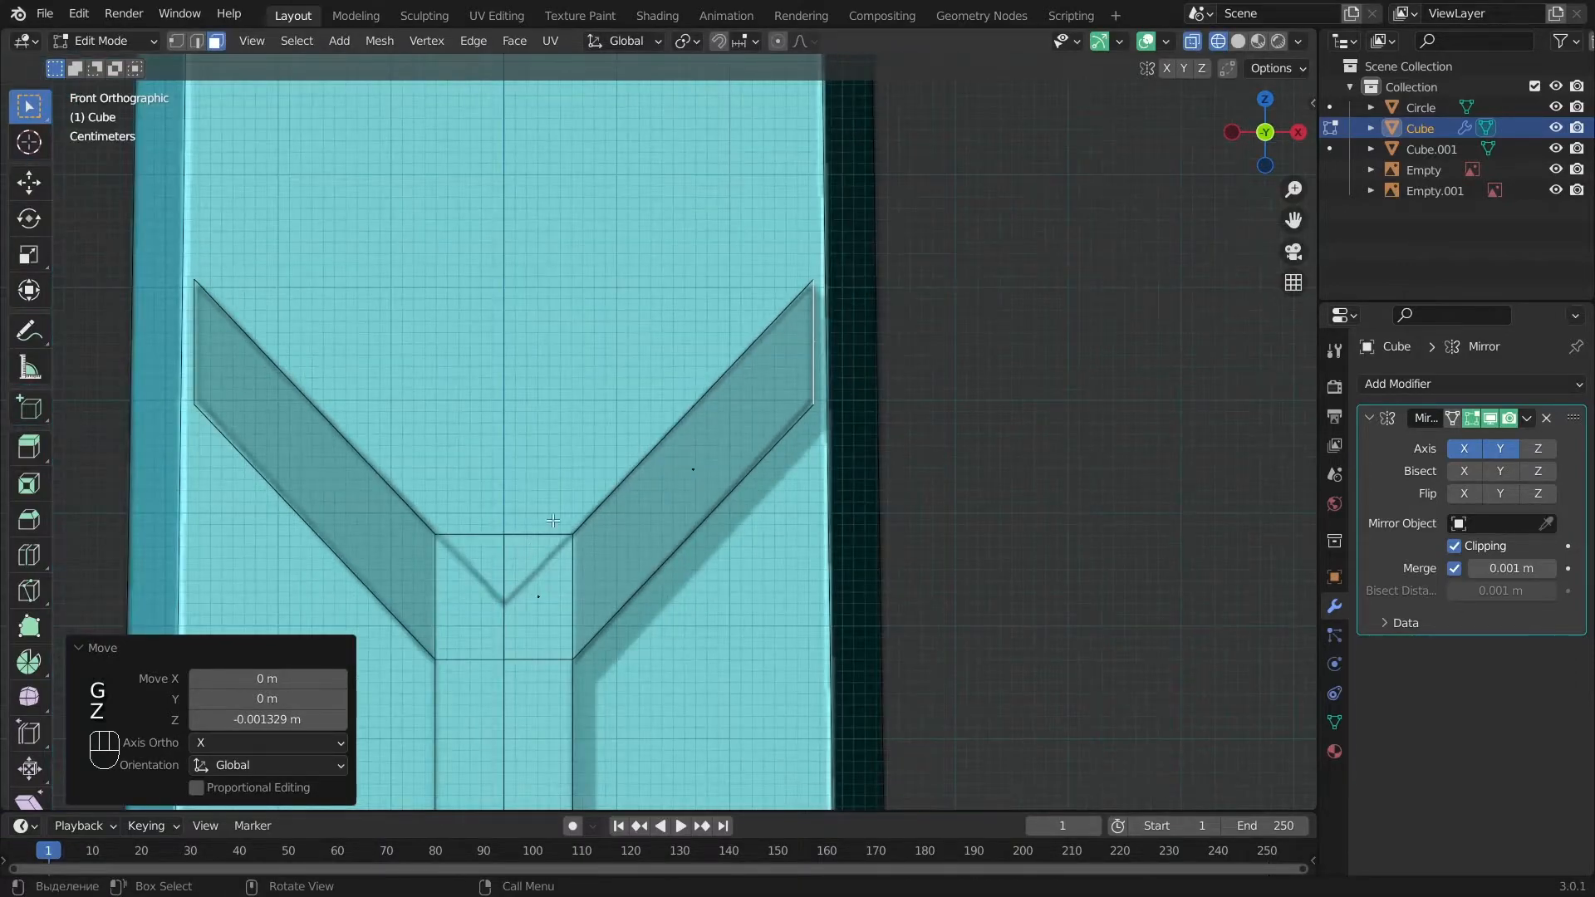
Move the central strip's top middle vertices -0.059347 m along Z to form the upper V's pointed notch.
click(176, 46)
scroll(535, 522, up, 2)
mouse_move(534, 522)
shift+middle_down()
mouse_move(621, 491)
mouse_move(652, 456)
shift+middle_up()
key(a)
key(a)
key(a)
key(c)
key(g)
key(z)
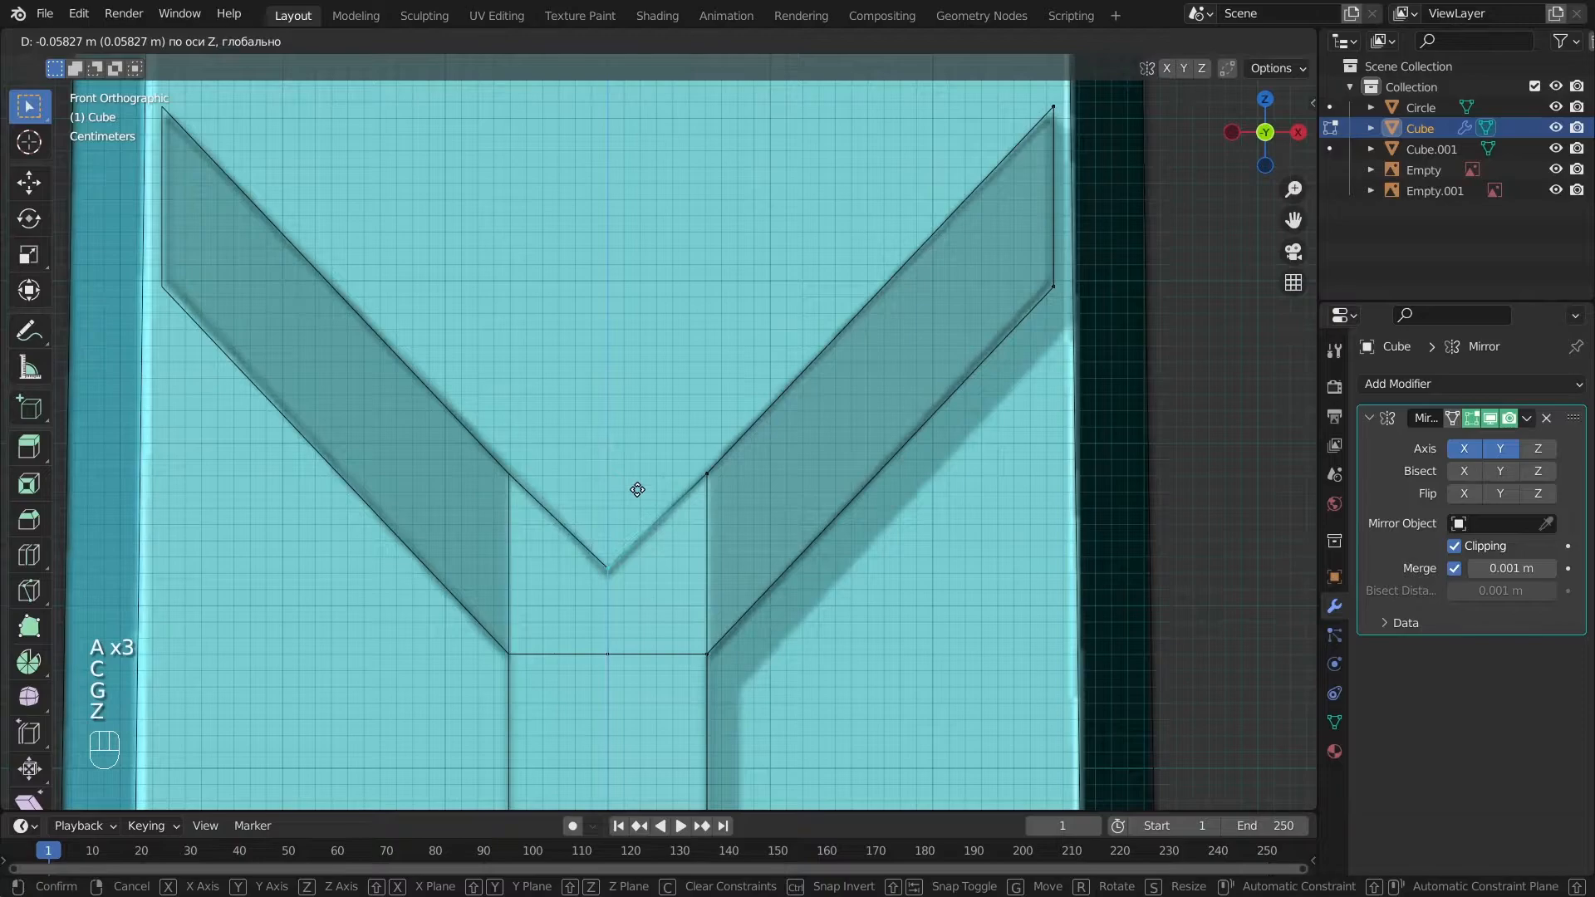
click(634, 506)
key(z)
key(Tab)
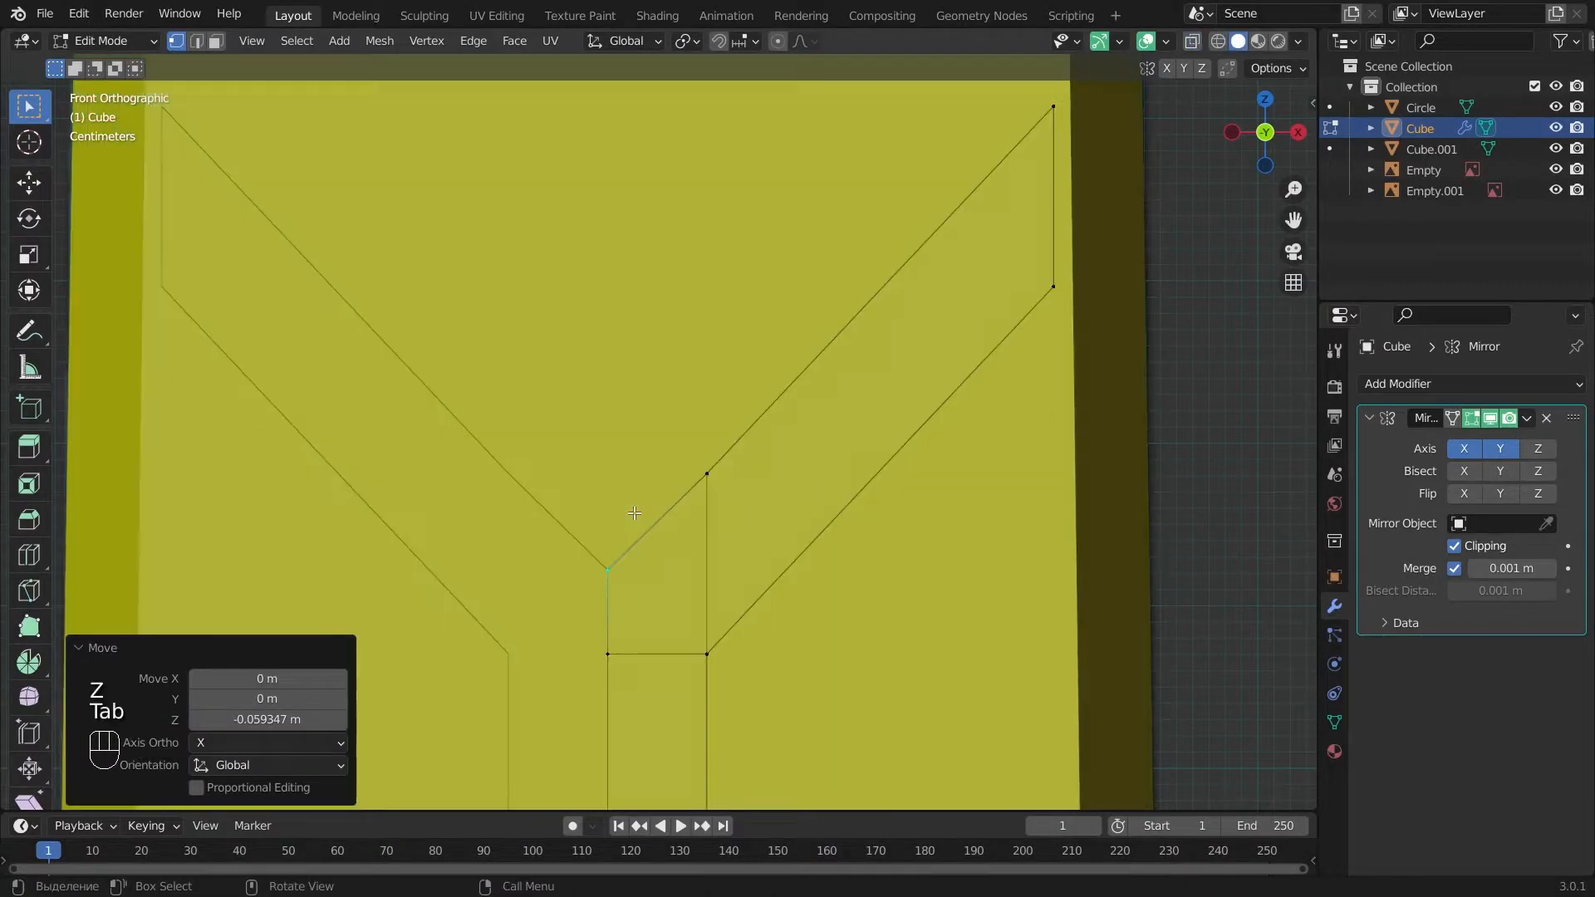
Examine the whole sword model from several angles and compare it with the reference images.
key(a)
scroll(645, 527, down, 10)
mouse_move(661, 558)
middle_down()
mouse_move(592, 620)
mouse_move(857, 610)
mouse_move(791, 560)
mouse_move(562, 507)
middle_up()
scroll(857, 609, up, 7)
scroll(561, 506, down, 7)
mouse_move(474, 574)
alt+middle_down()
mouse_move(635, 620)
mouse_move(797, 557)
alt+middle_up()
mouse_move(798, 557)
alt+shift+middle_down()
mouse_move(784, 378)
mouse_move(999, 505)
alt+shift+middle_up()
scroll(784, 379, down, 3)
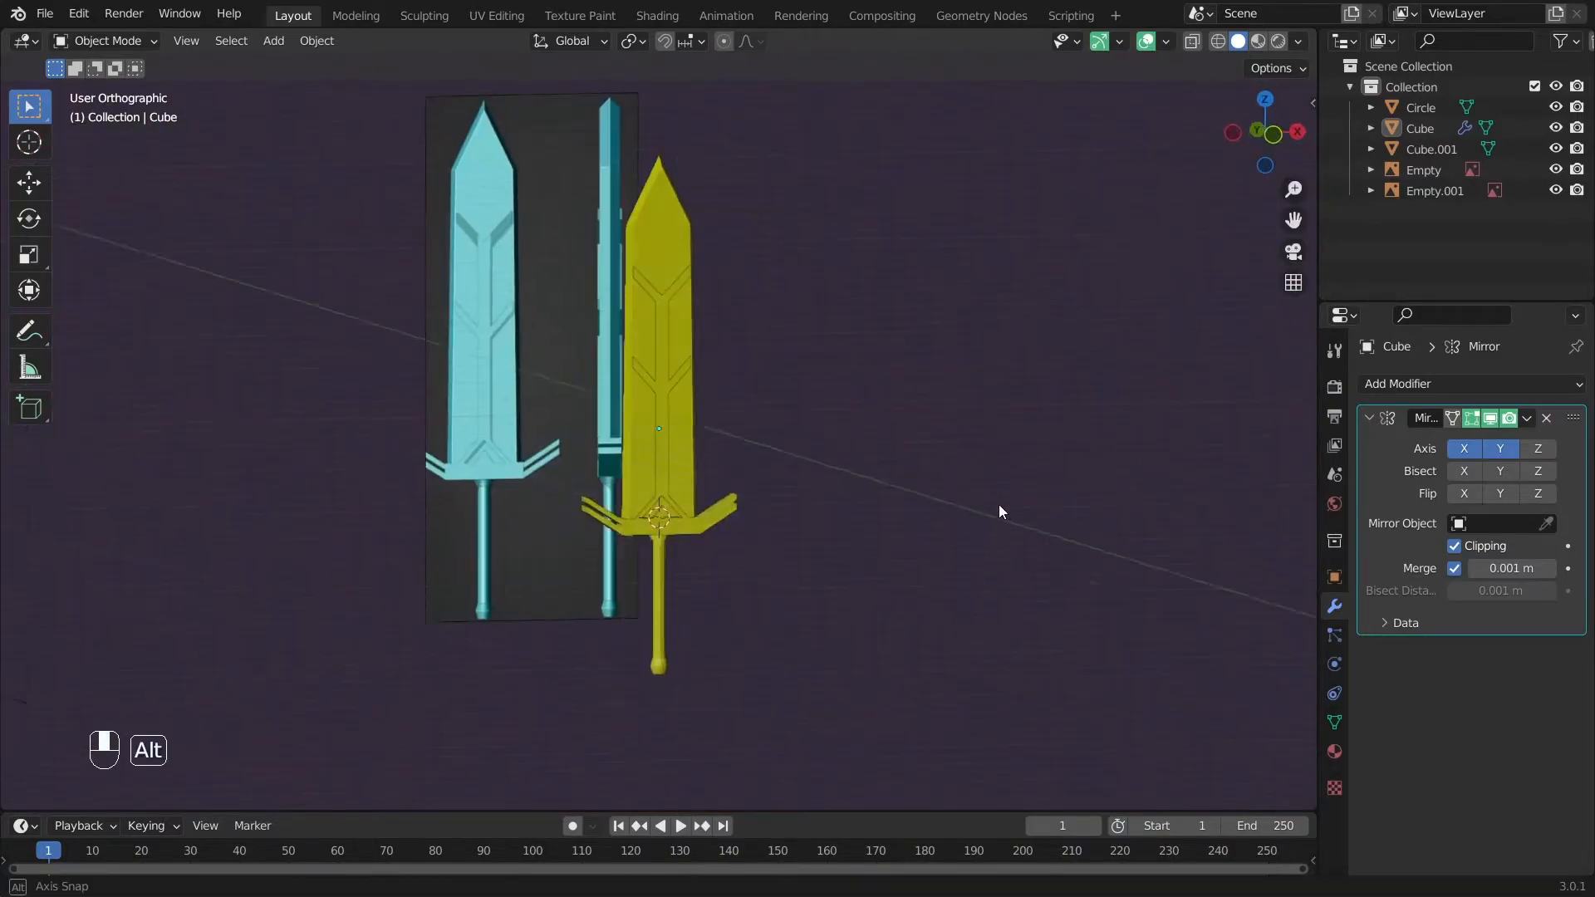
key(KP_1)
key(z)
scroll(941, 497, up, 3)
key(z)
key(shift+c)
scroll(990, 530, up, 10)
alt+shift+middle_drag(906, 387, 252, 200)
Add a Bevel modifier to the sword's handle.
click(668, 580)
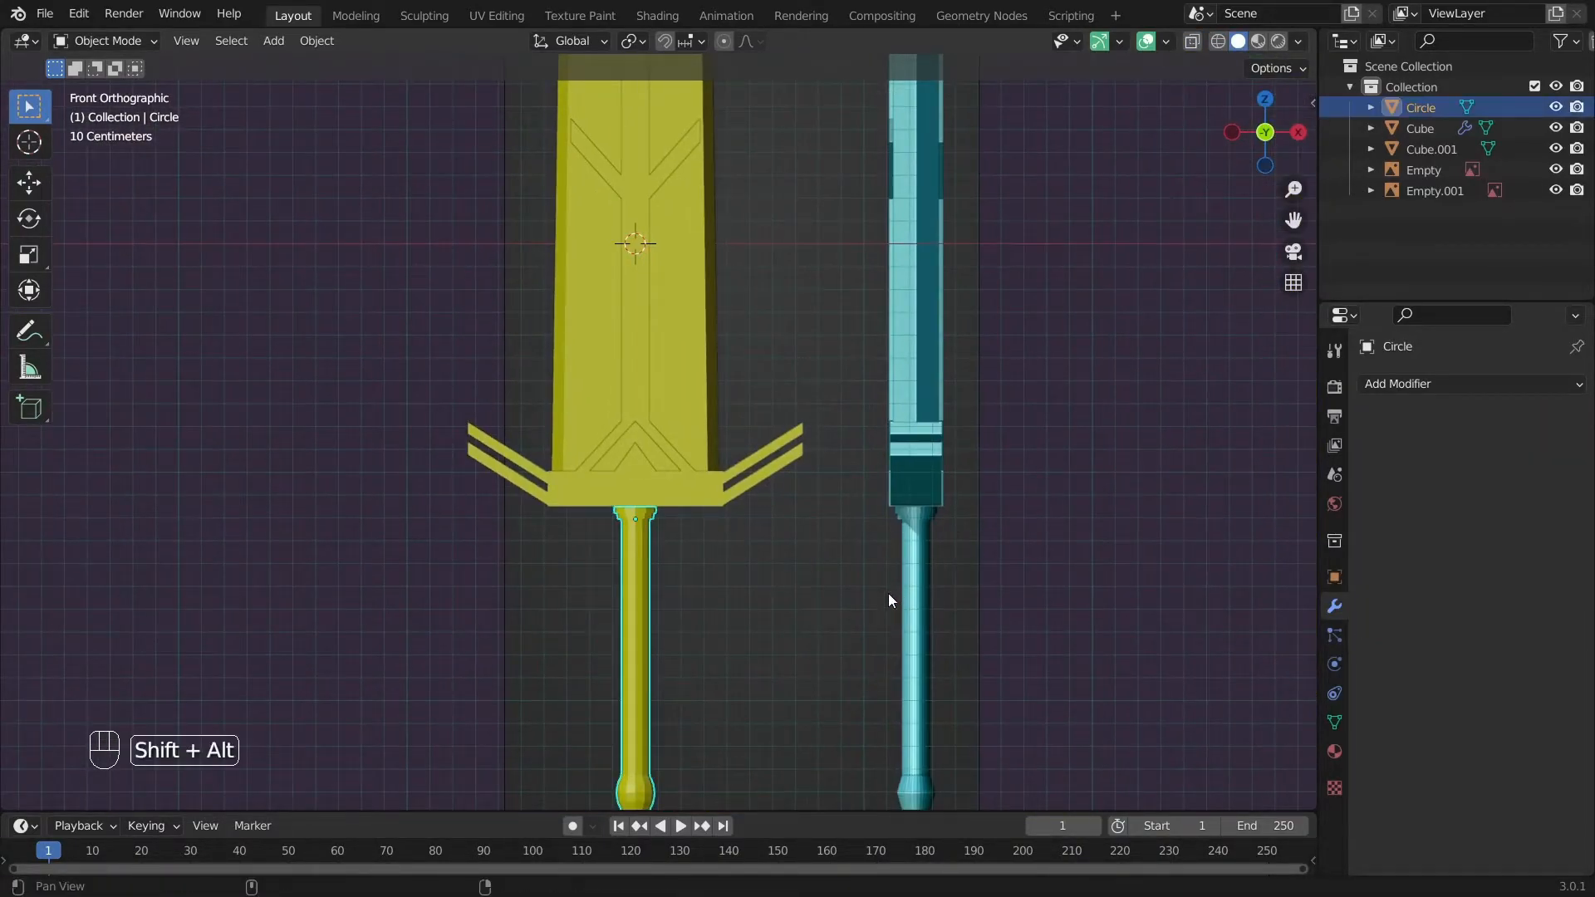
alt+shift+drag(889, 594, 891, 460)
scroll(891, 460, up, 3)
click(1368, 384)
click(1178, 462)
Set the handle's Bevel amount to 0.001 m with 2 segments.
scroll(768, 408, up, 4)
alt+drag(769, 407, 765, 352)
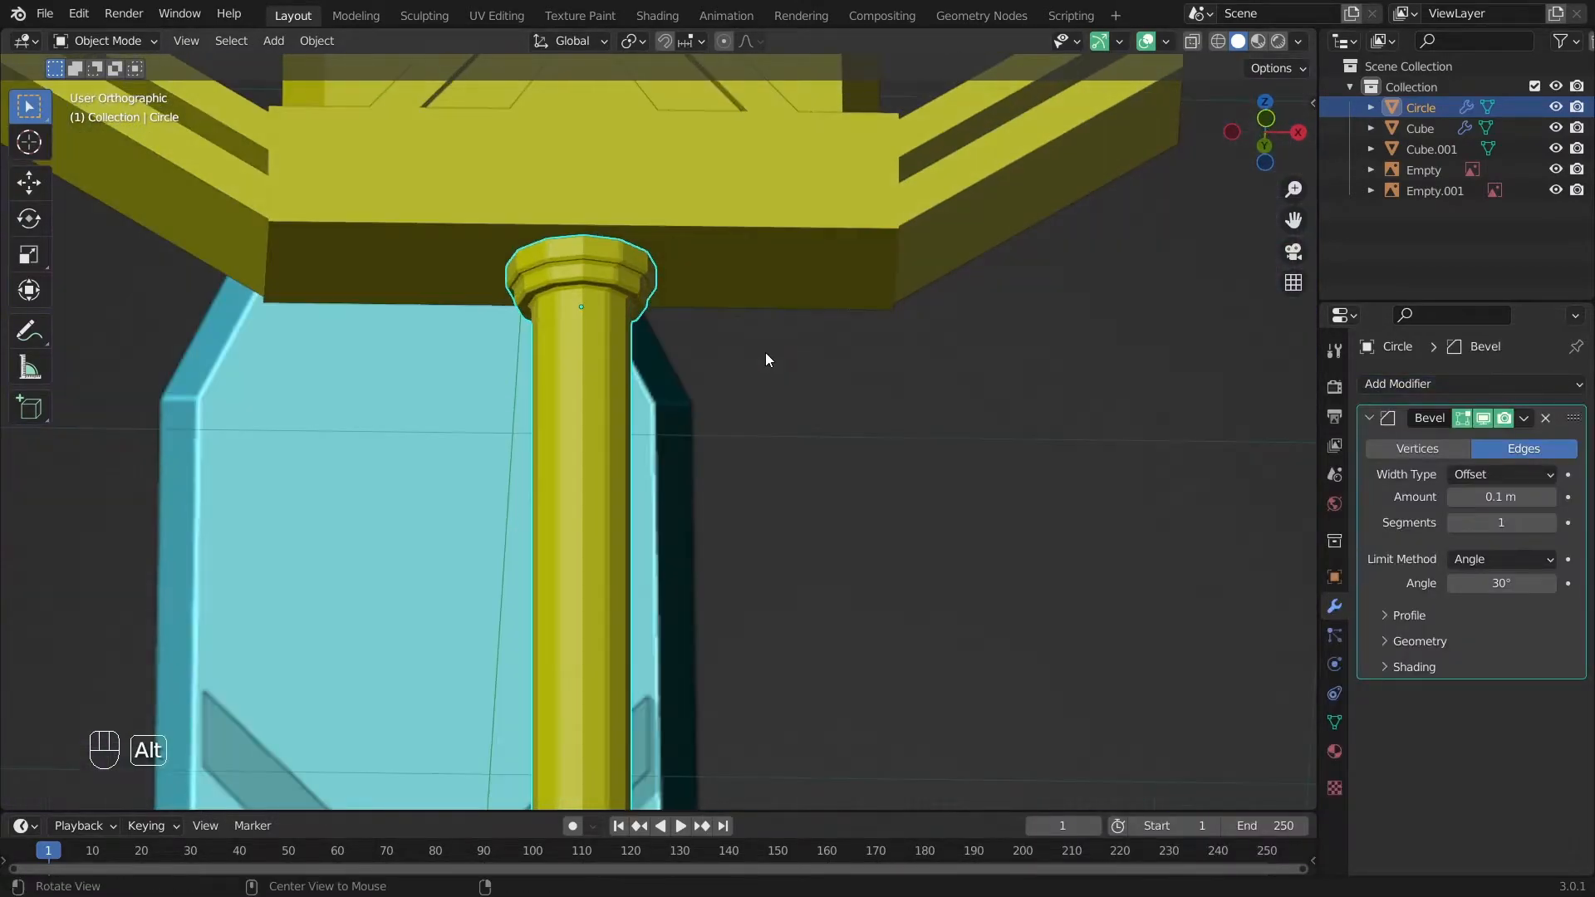
scroll(872, 522, up, 5)
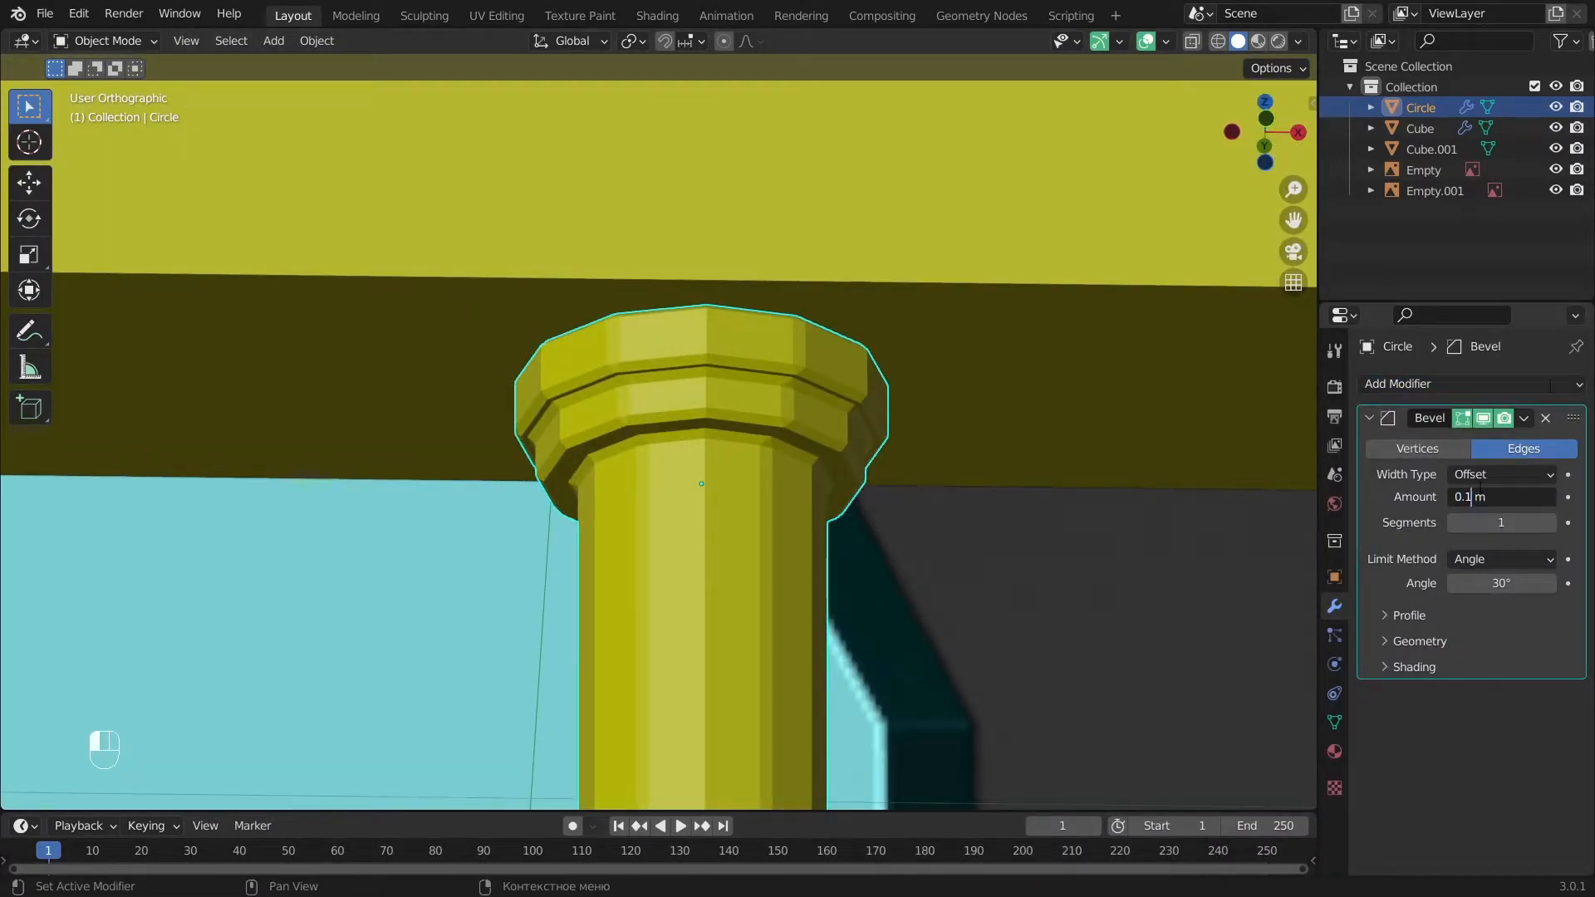
key(Return)
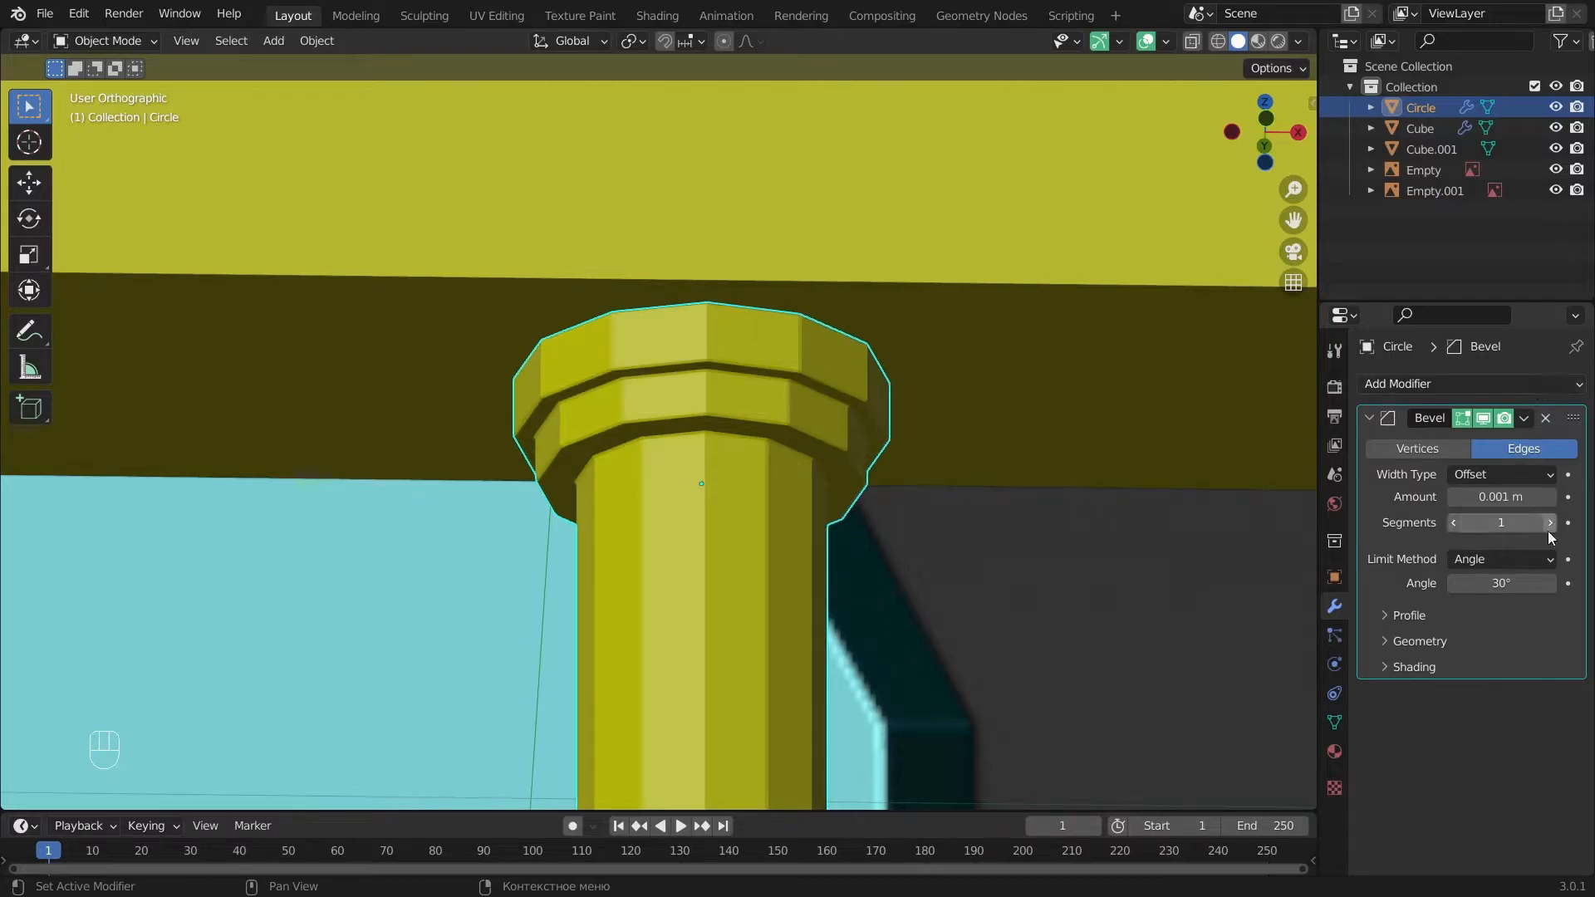
alt+shift+drag(746, 439, 786, 331)
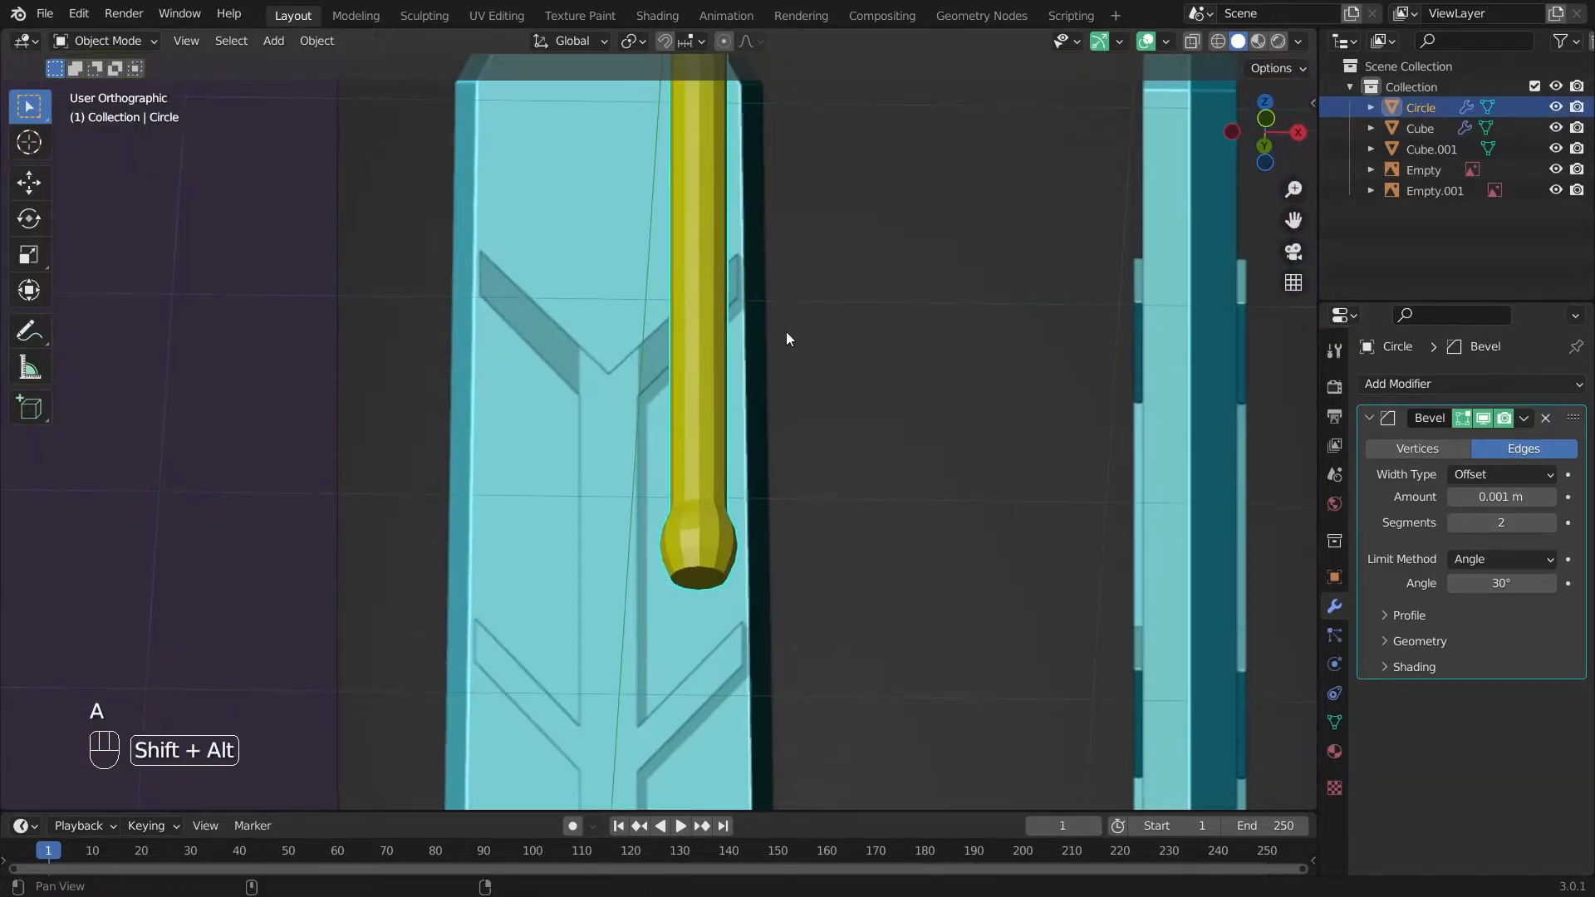
Add a Subdivision Surface modifier to the handle and set its viewport levels to 2.
click(1374, 385)
click(1224, 755)
alt+drag(839, 648, 910, 725)
click(1552, 752)
click(1552, 752)
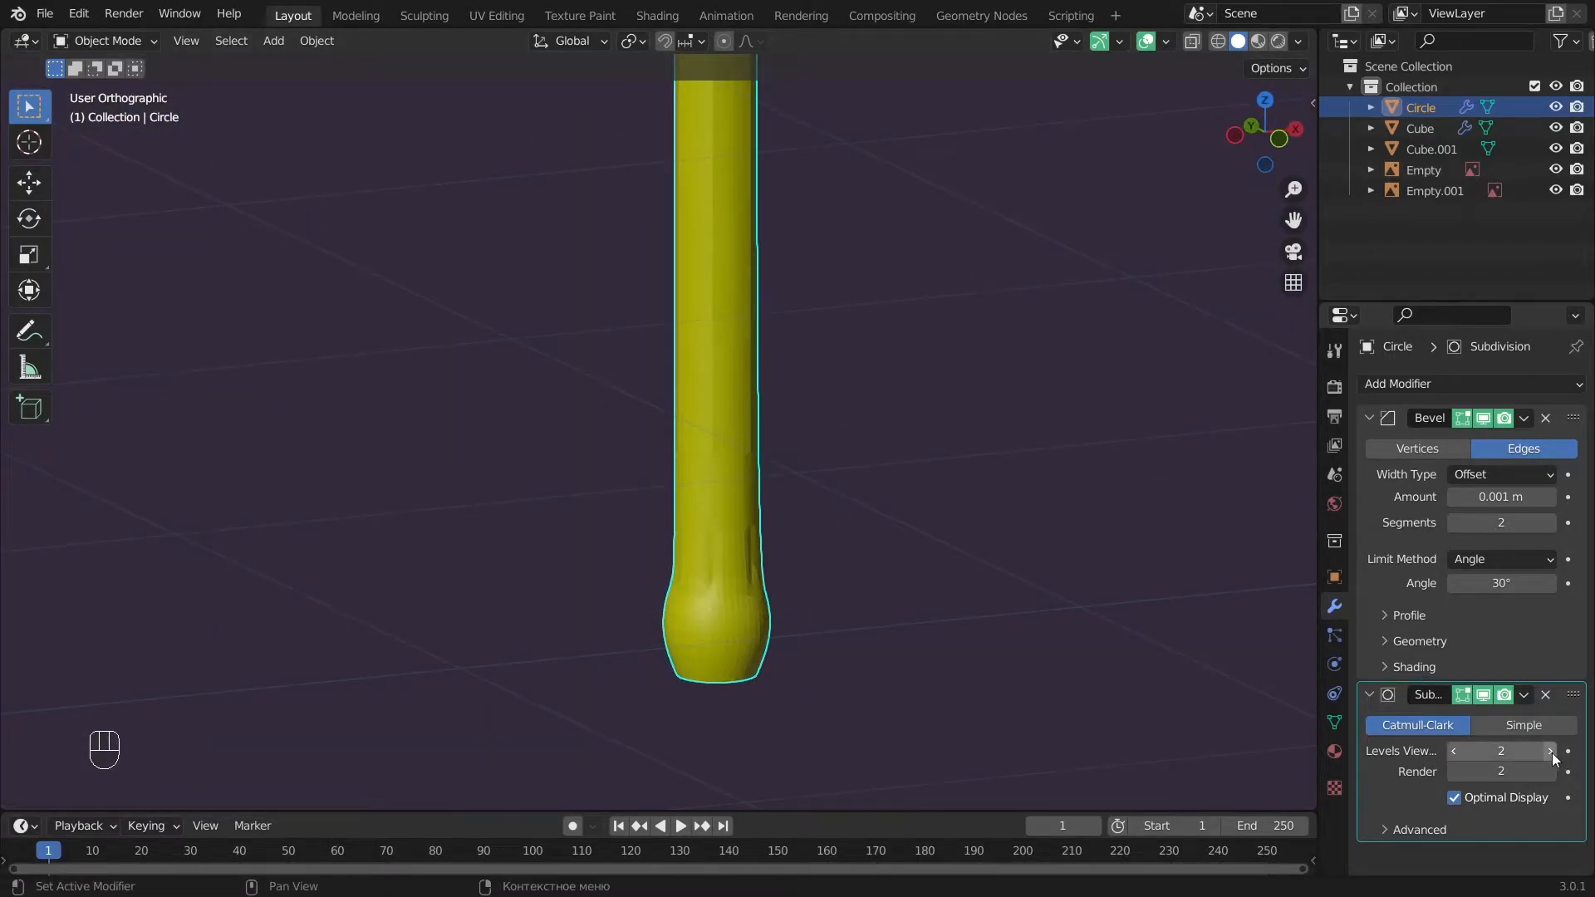
Set the handle's Subdivision levels to 3 for both viewport and render, and the Bevel angle limit to 31°.
click(1549, 771)
key(a)
click(756, 415)
alt+shift+drag(870, 279, 858, 494)
alt+shift+drag(1012, 643, 974, 272)
key(a)
click(696, 271)
alt+shift+drag(820, 203, 912, 585)
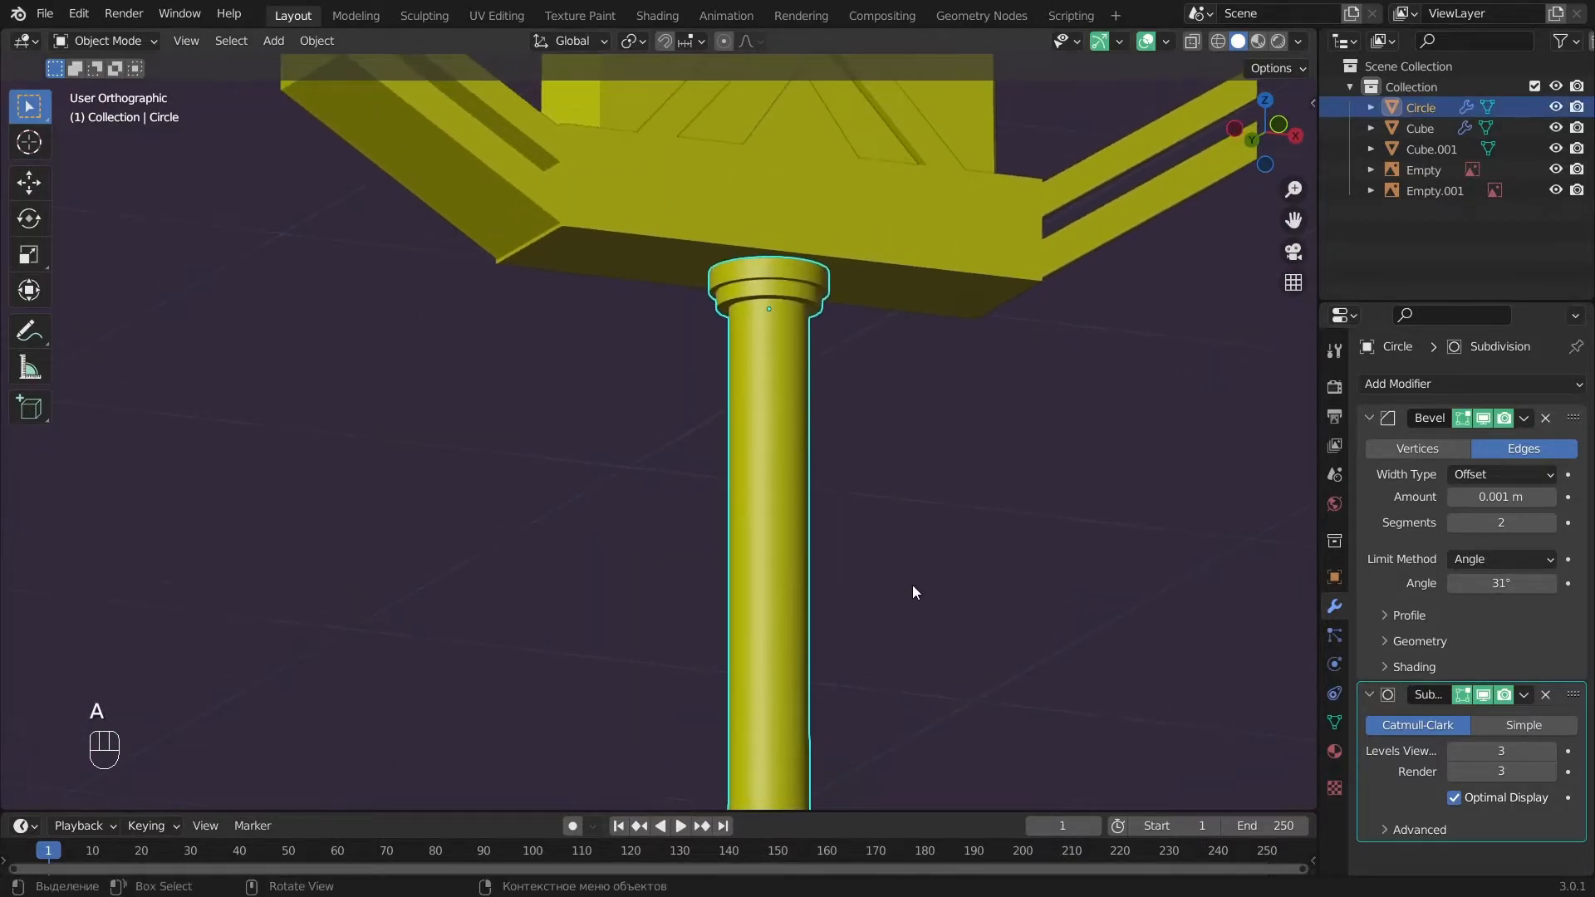
Set the handle's Bevel amount to 0.0025 m.
scroll(913, 582, up, 6)
alt+shift+drag(956, 341, 865, 670)
scroll(939, 420, up, 4)
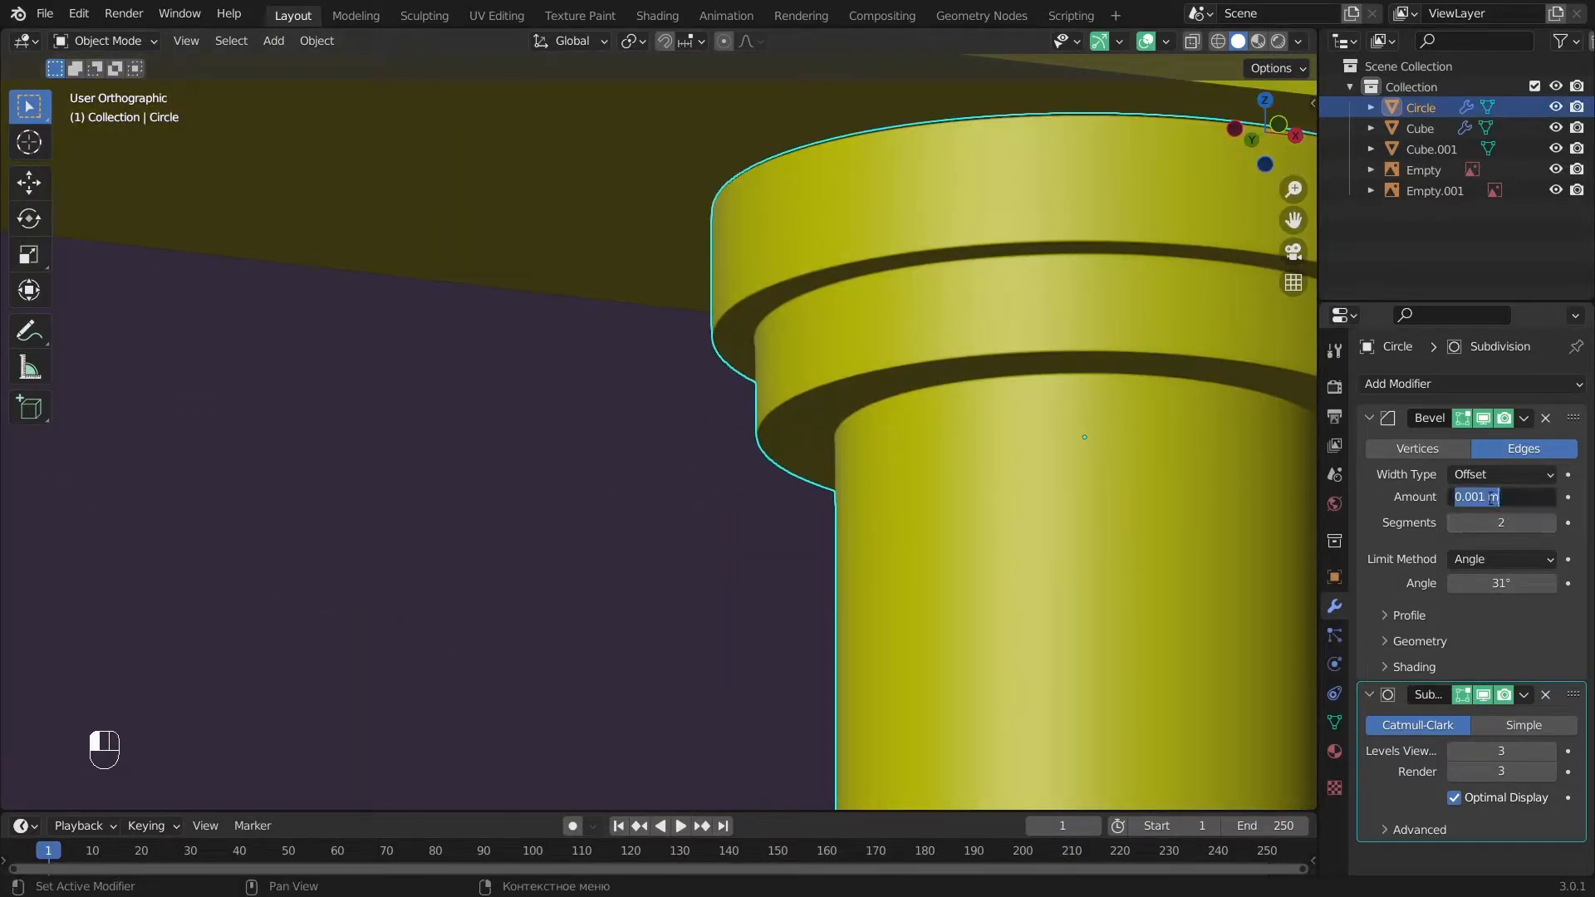
text(5)
key(Return)
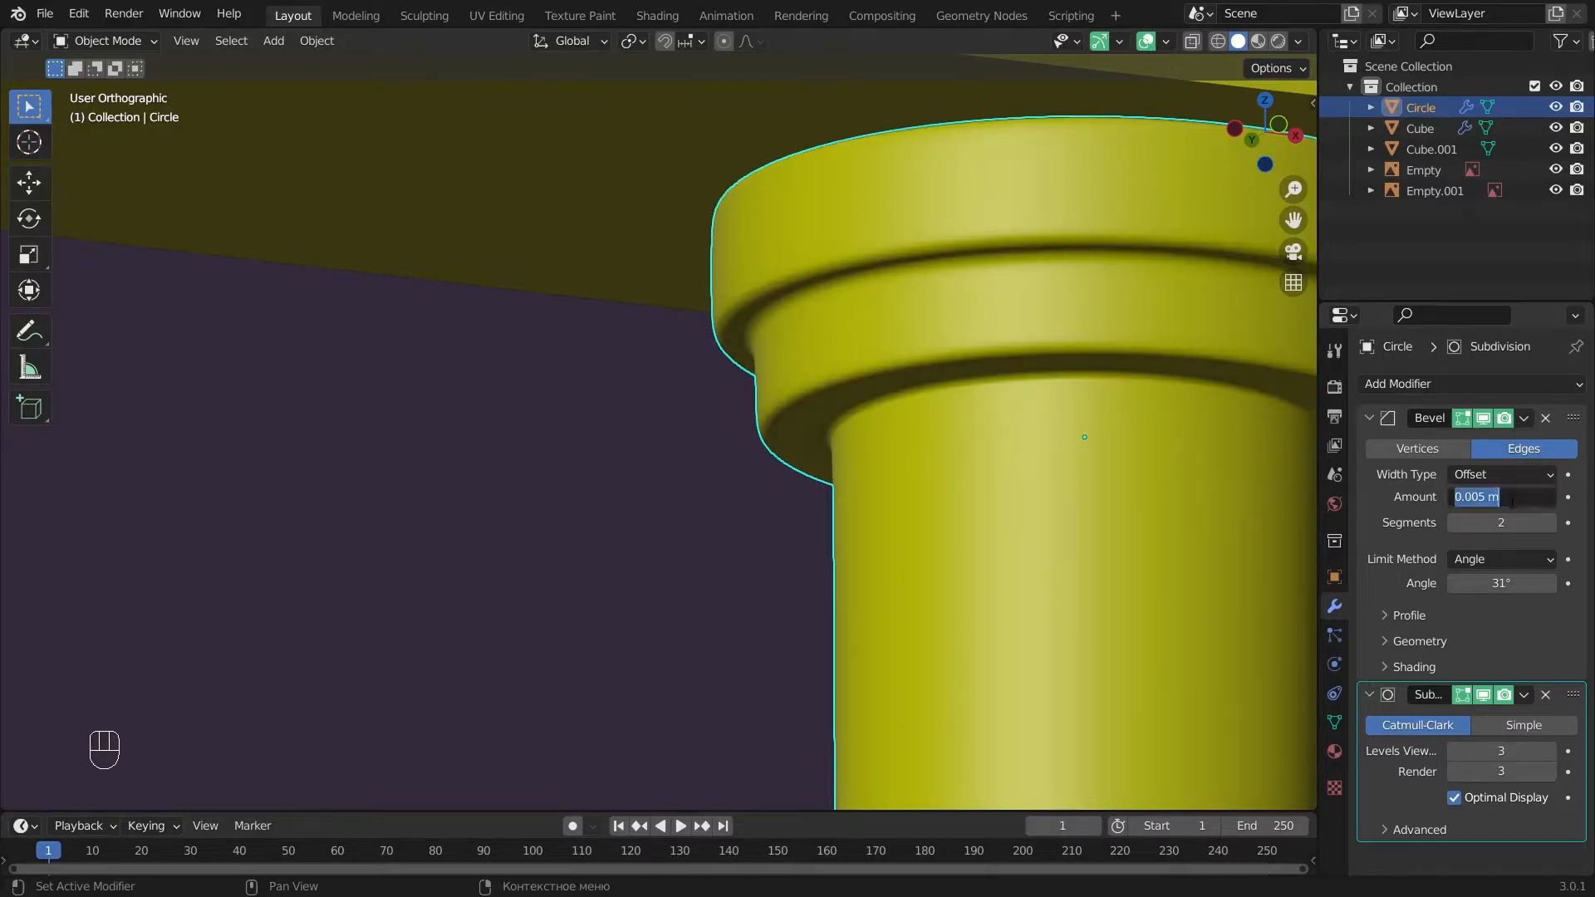
text(2)
key(Return)
Add an edge loop around the handle shaft and slide it down to just above the pommel bulge.
scroll(874, 511, down, 7)
alt+drag(881, 514, 904, 336)
alt+shift+drag(873, 432, 840, 142)
scroll(765, 499, down, 6)
alt+shift+drag(752, 553, 756, 201)
scroll(739, 367, up, 5)
key(KP_1)
scroll(715, 282, down, 5)
alt+shift+drag(670, 370, 983, 390)
click(335, 432)
key(Tab)
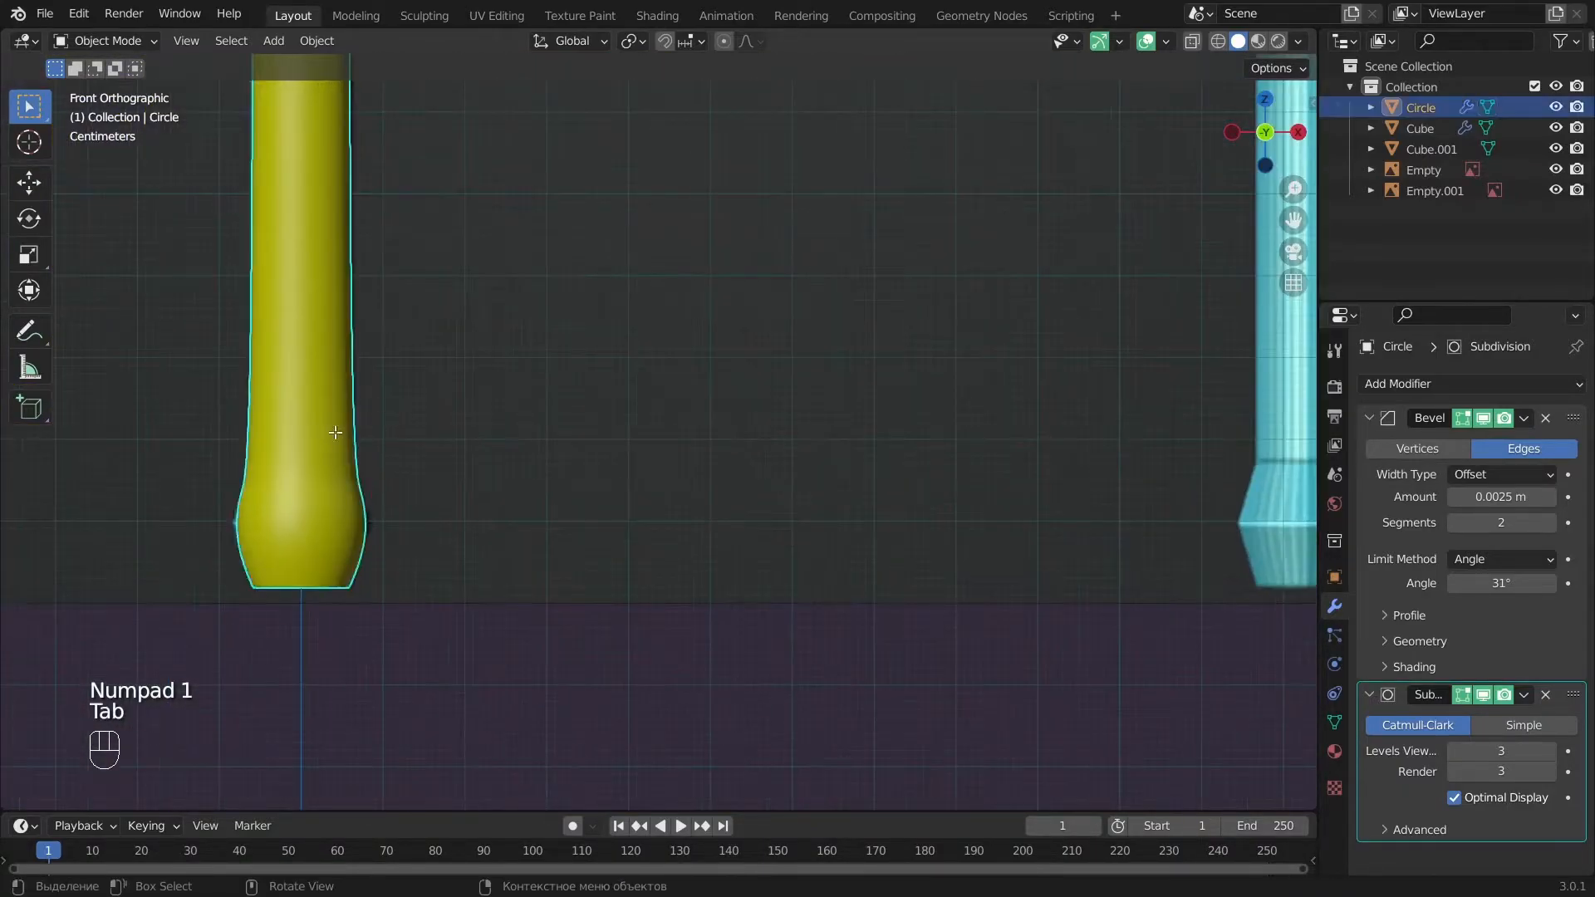
alt+shift+drag(335, 432, 638, 507)
scroll(629, 478, up, 2)
key(ctrl+r)
click(616, 333)
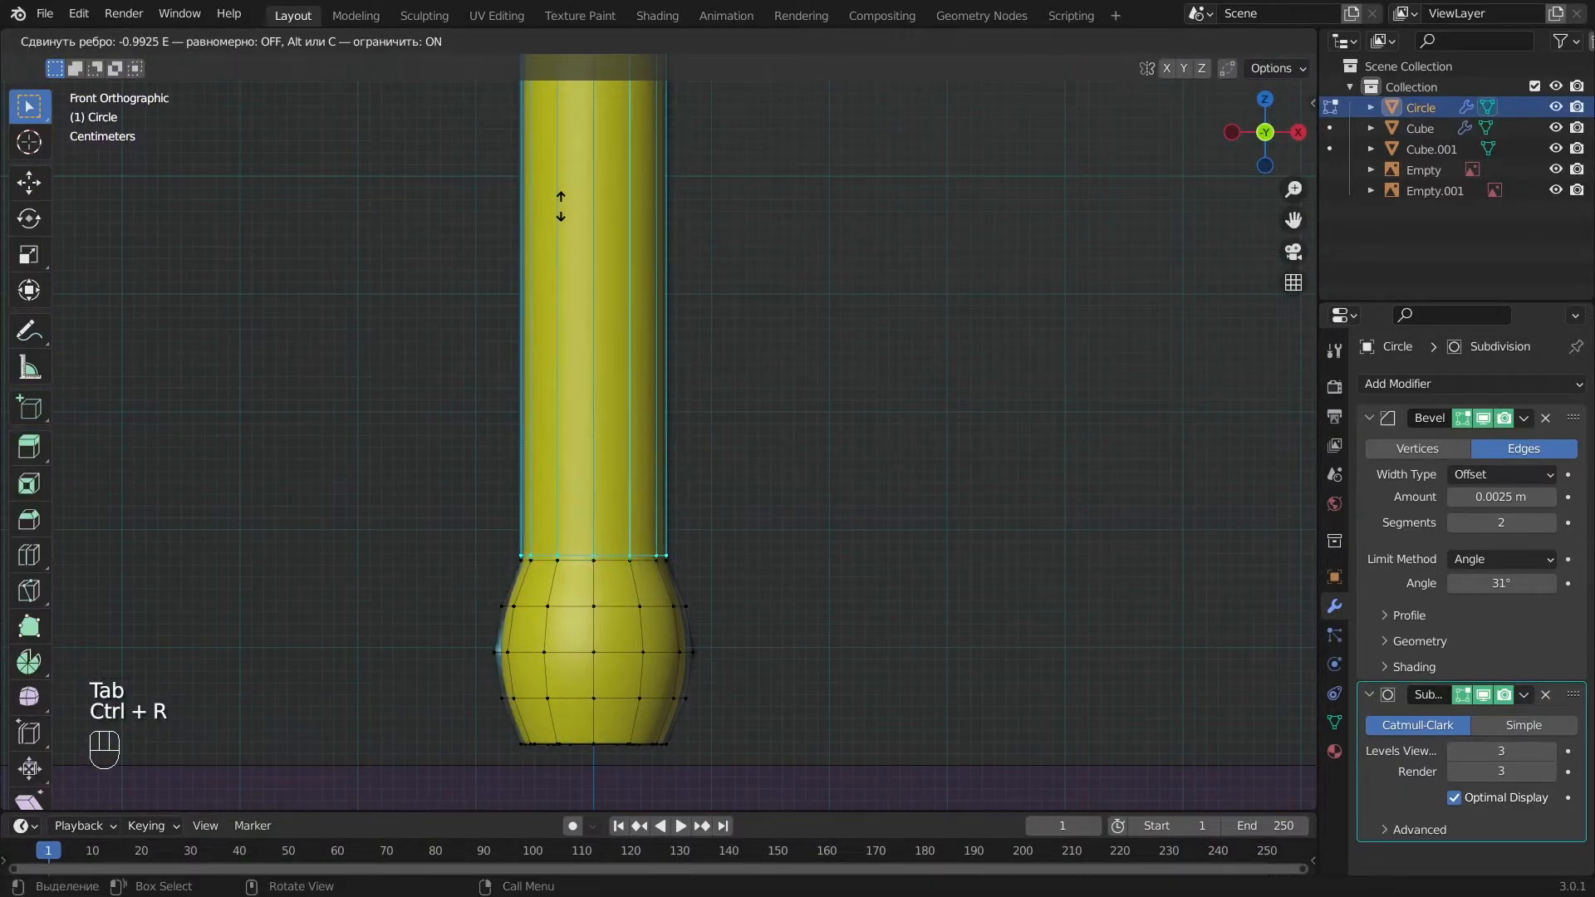
click(560, 206)
Scale the pommel bulge's loops slightly outward in the horizontal plane, keeping their height.
scroll(703, 498, up, 1)
alt+shift+drag(704, 576, 899, 274)
double_click(781, 396)
key(ctrl+KP_Add)
scroll(783, 353, up, 2)
alt+shift+drag(783, 353, 617, 428)
key(s)
key(shift+z)
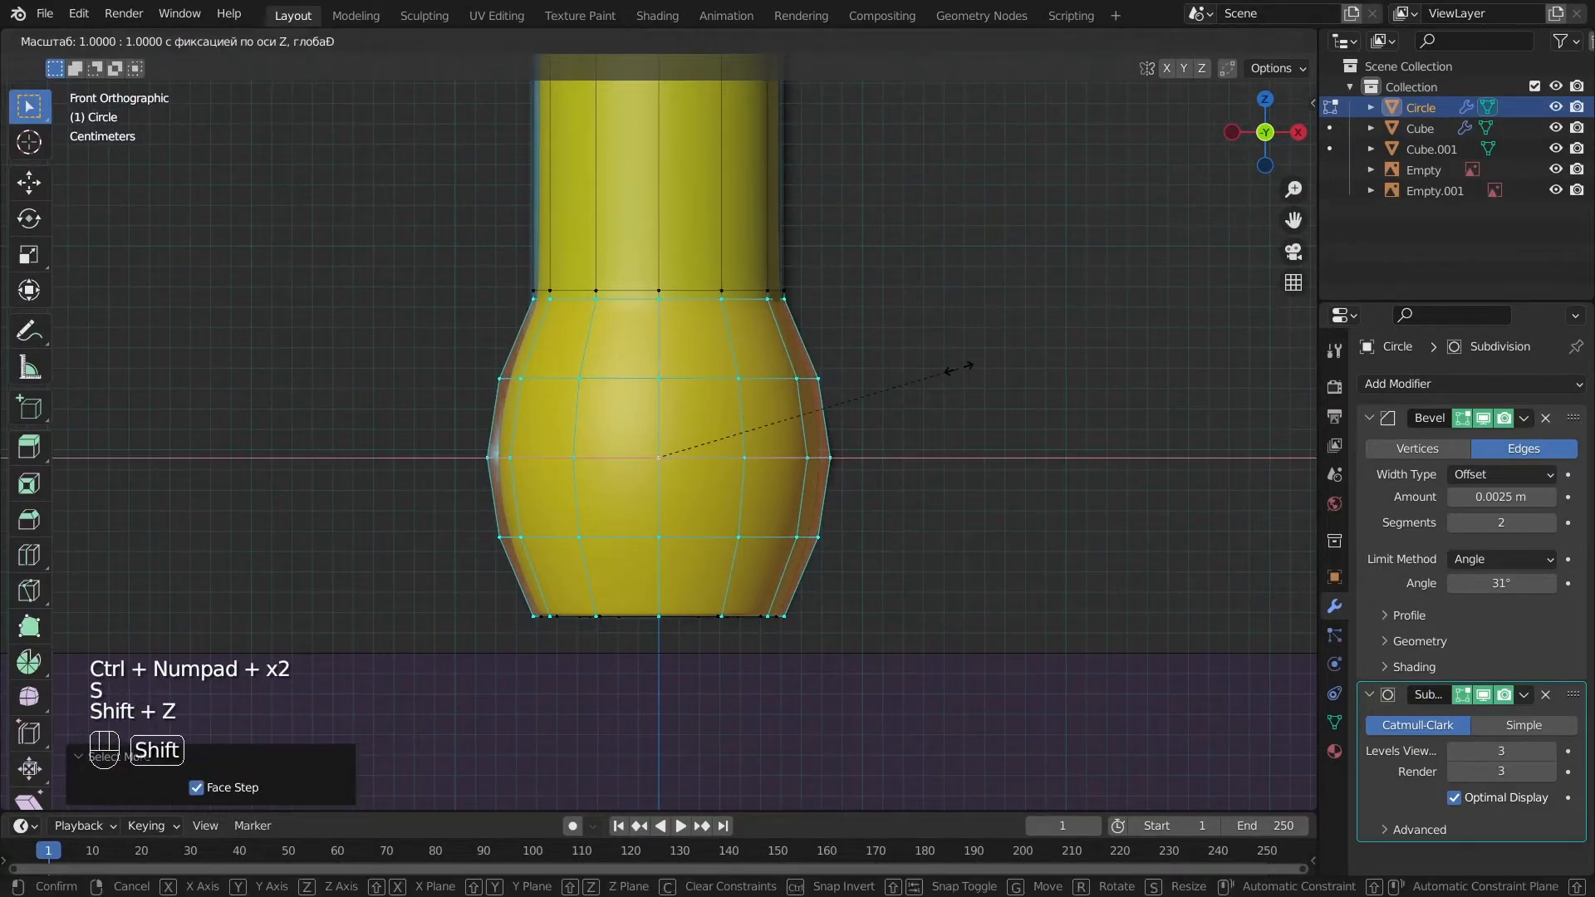
click(1168, 368)
key(a)
key(Tab)
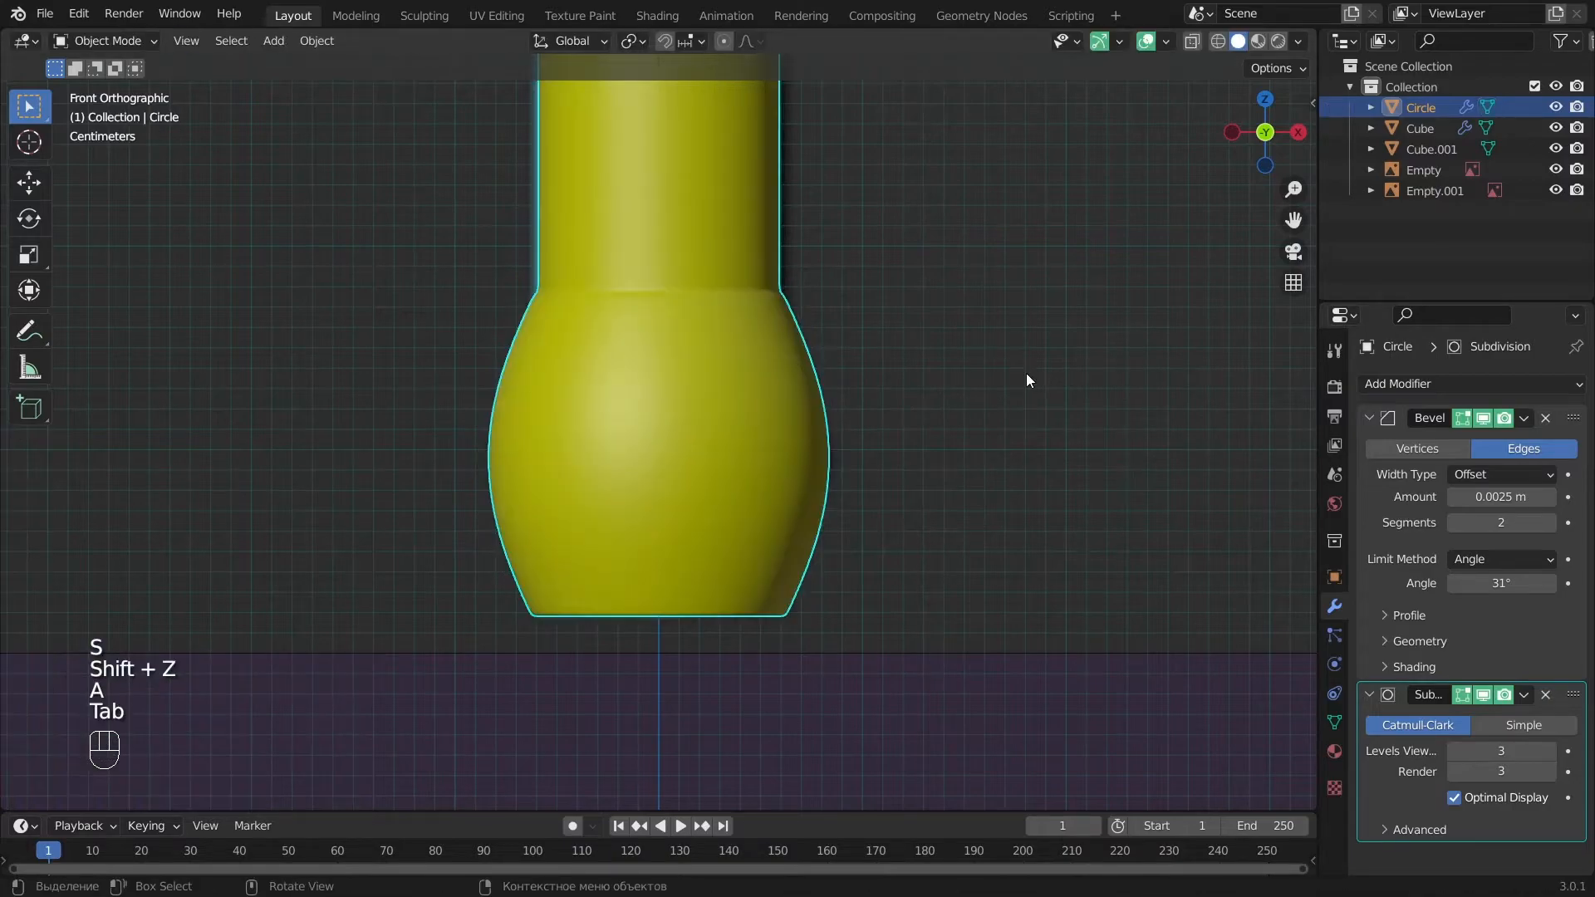
key(a)
Set the outer miter of the handle's Bevel modifier to Arc.
scroll(914, 398, down, 4)
alt+drag(755, 441, 855, 361)
scroll(855, 359, down, 7)
key(KP_1)
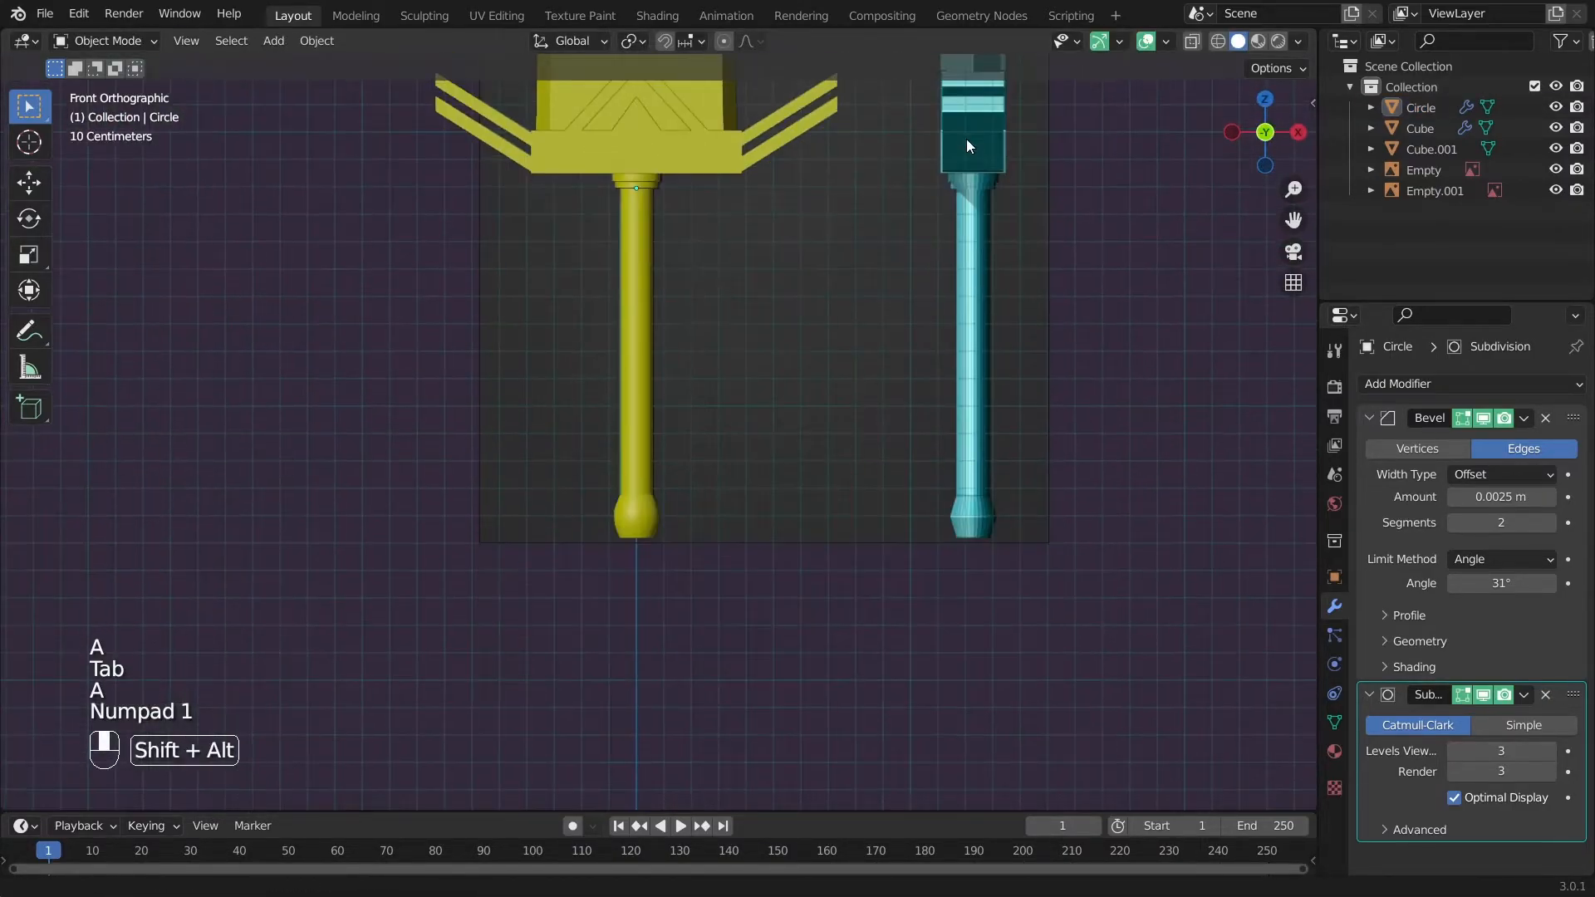
alt+shift+drag(966, 137, 746, 407)
scroll(746, 407, up, 2)
click(612, 319)
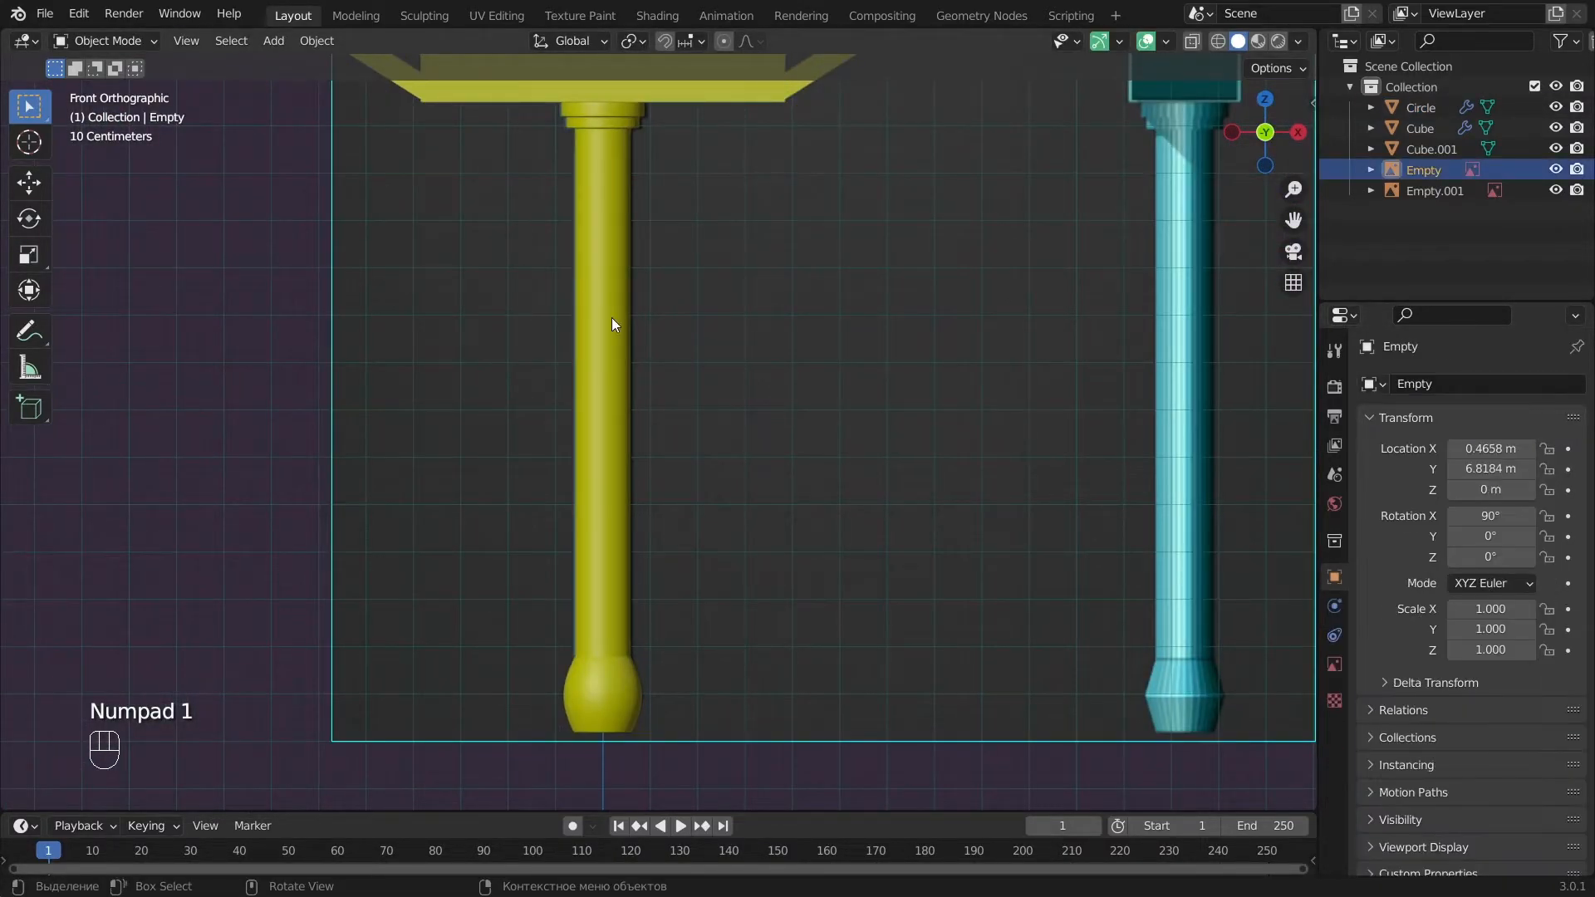
click(612, 319)
click(1420, 643)
click(1464, 742)
scroll(719, 374, up, 2)
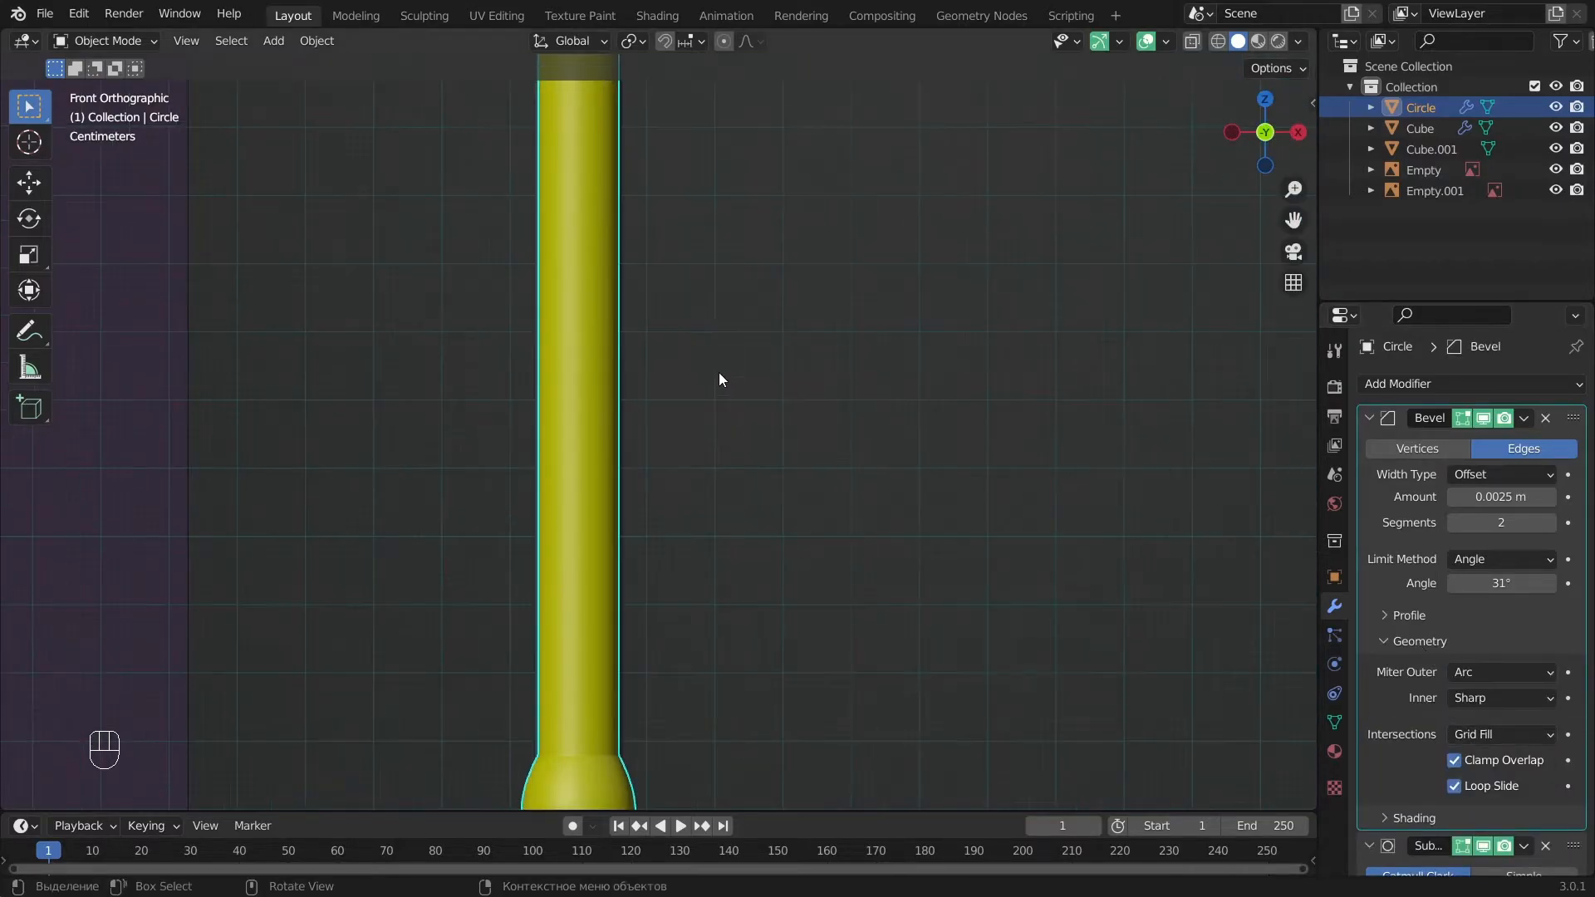
Duplicate one vertical edge of the lower ring on the handle's collar and separate it into its own object.
key(a)
scroll(894, 343, up, 4)
key(Tab)
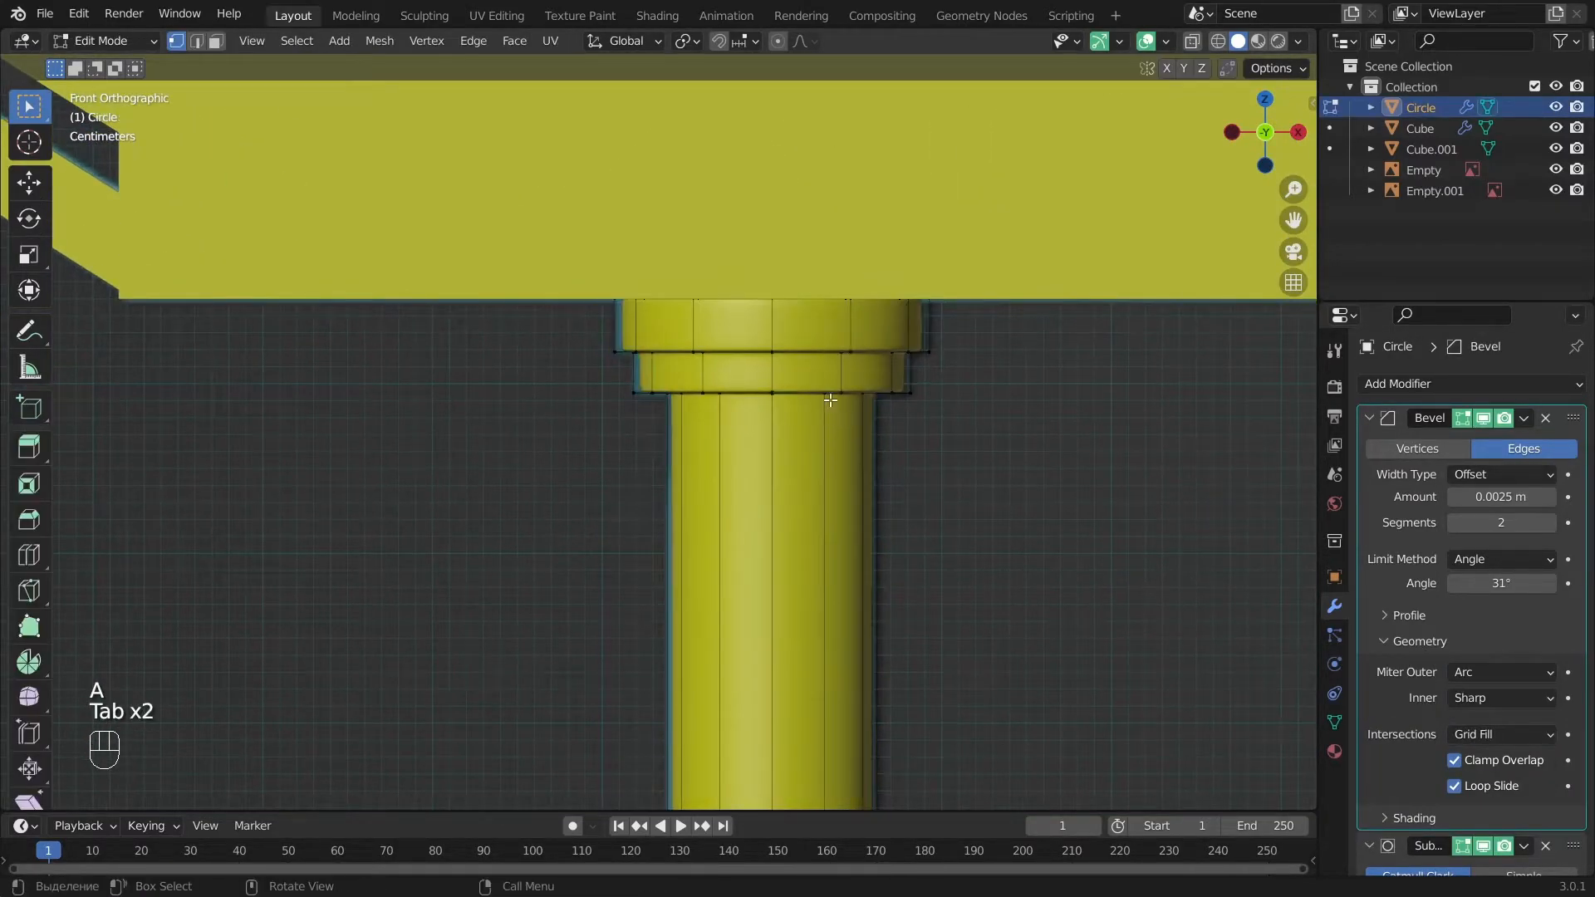
scroll(958, 427, up, 3)
alt+middle_drag(957, 428, 906, 285)
shift+click(927, 364)
key(KP_1)
scroll(968, 339, down, 2)
alt+shift+middle_drag(954, 351, 870, 374)
key(shift+d)
right_click(894, 388)
key(p)
click(892, 388)
key(Tab)
click(761, 381)
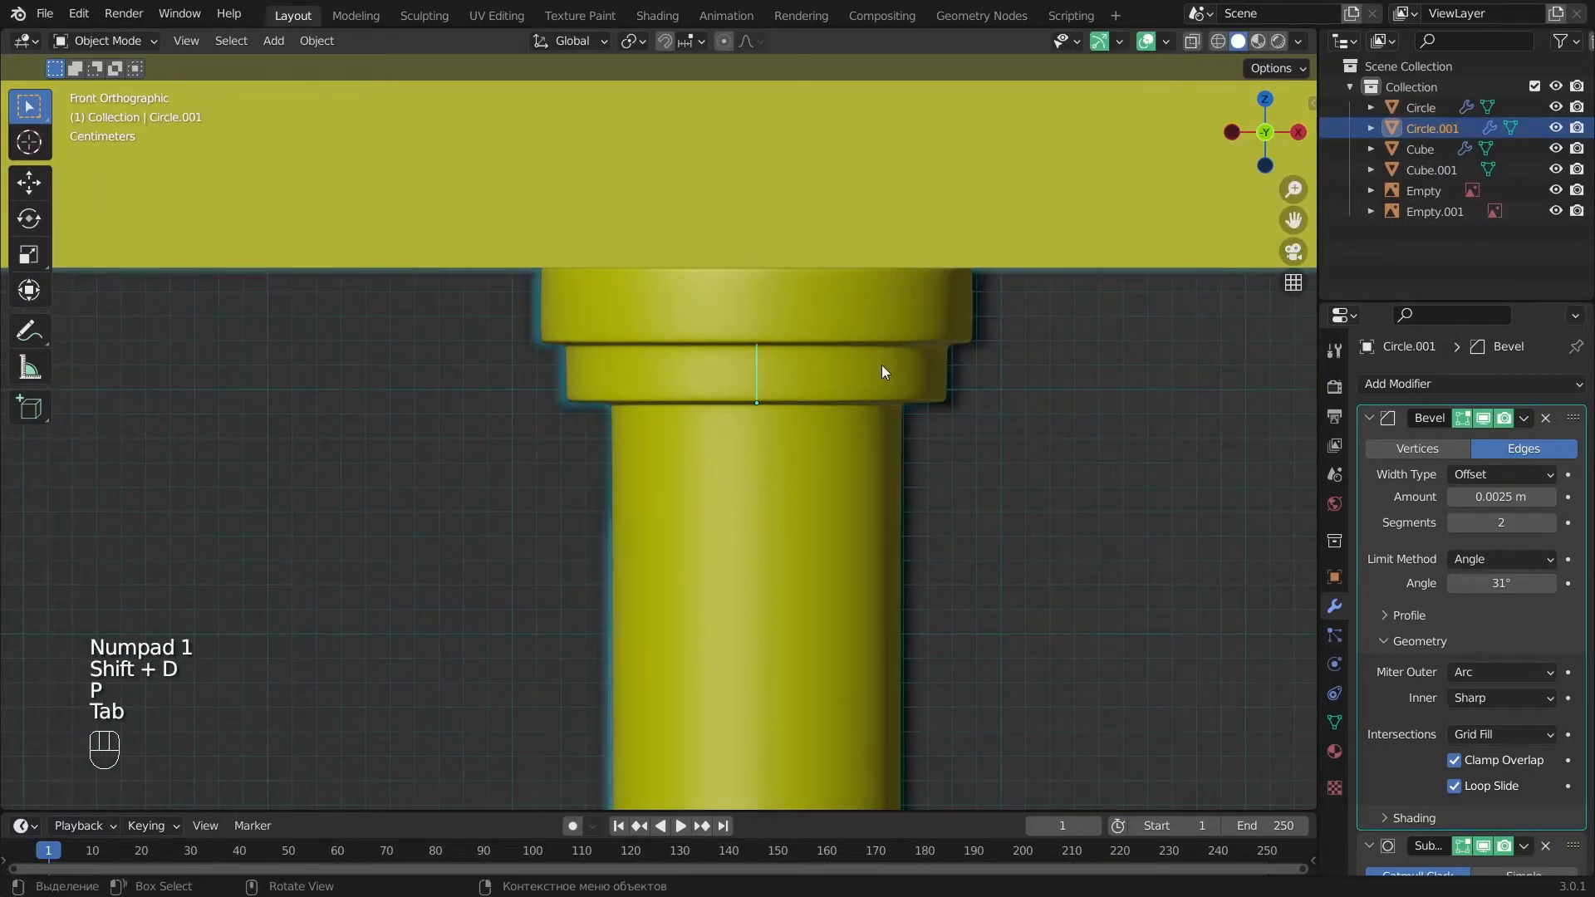
Move the separated edge straight down along the handle to where the pommel bulge begins.
scroll(881, 366, down, 7)
alt+shift+middle_drag(874, 540, 829, 151)
key(g)
key(z)
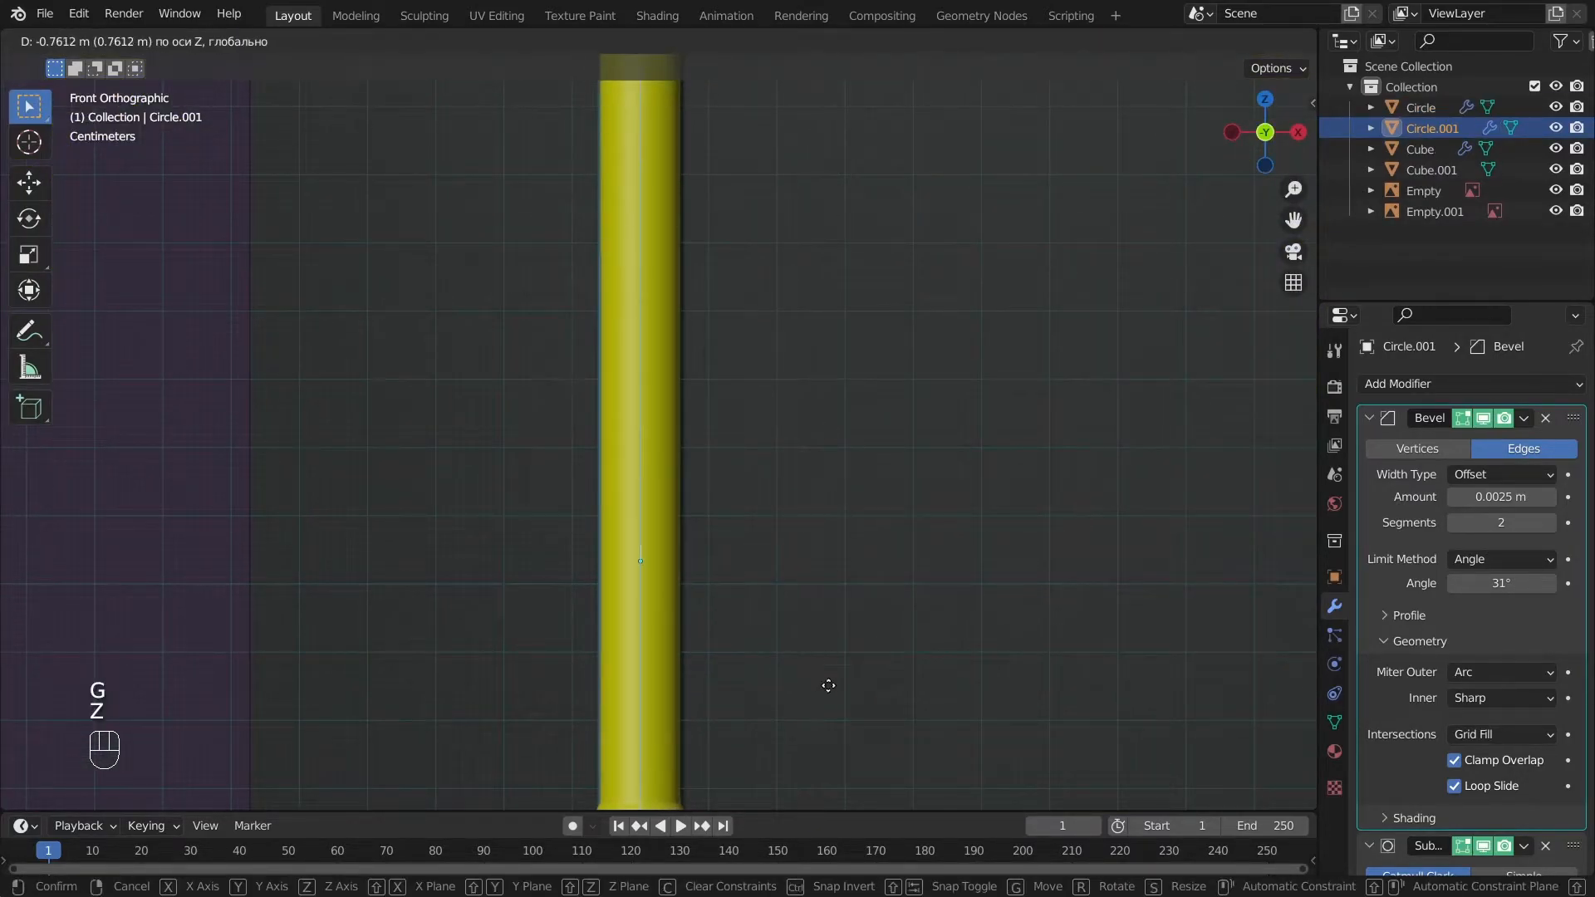
click(829, 699)
alt+shift+middle_drag(831, 698, 833, 397)
key(g)
key(z)
click(834, 480)
scroll(760, 537, up, 6)
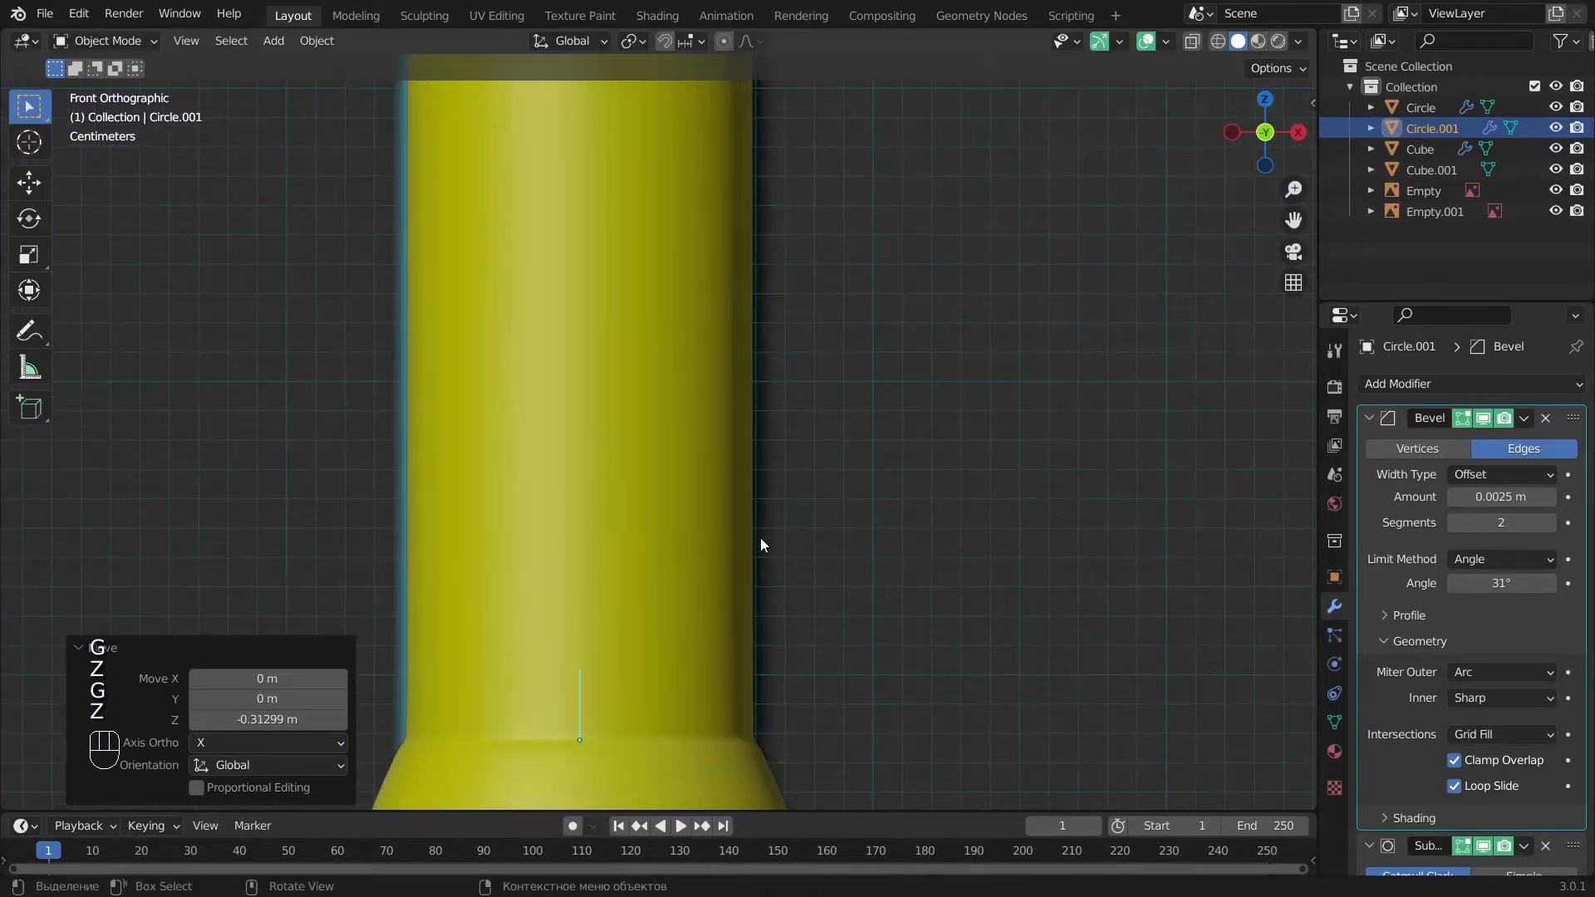
key(KP_3)
key(KP_1)
Replace the separated edge's Bevel and Subdivision modifiers with a Screw modifier.
click(1369, 419)
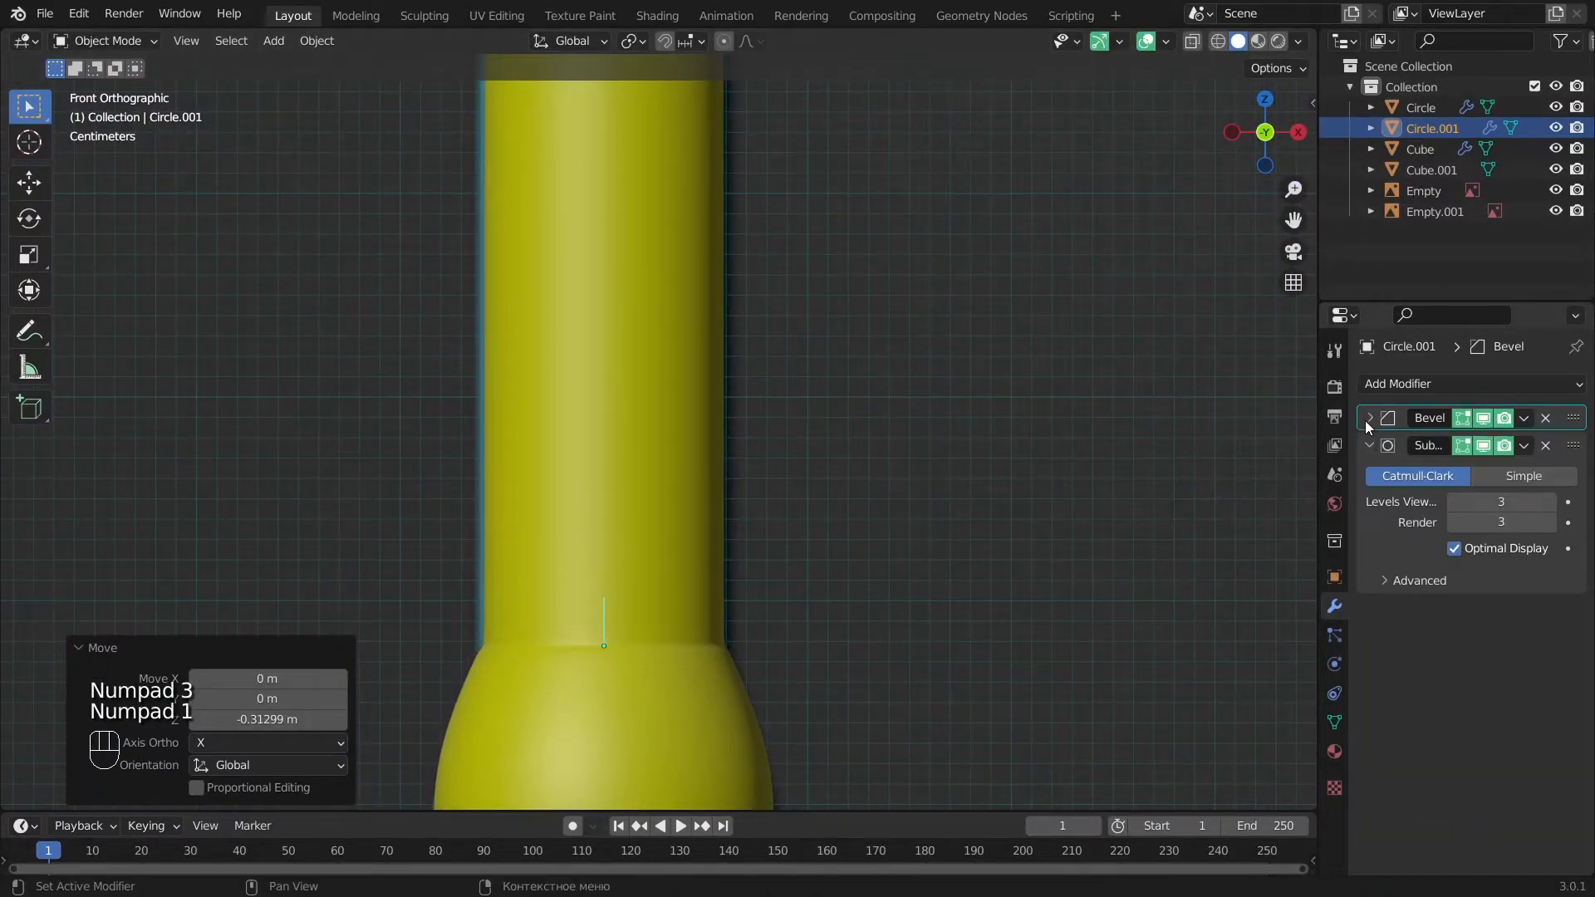
click(1547, 418)
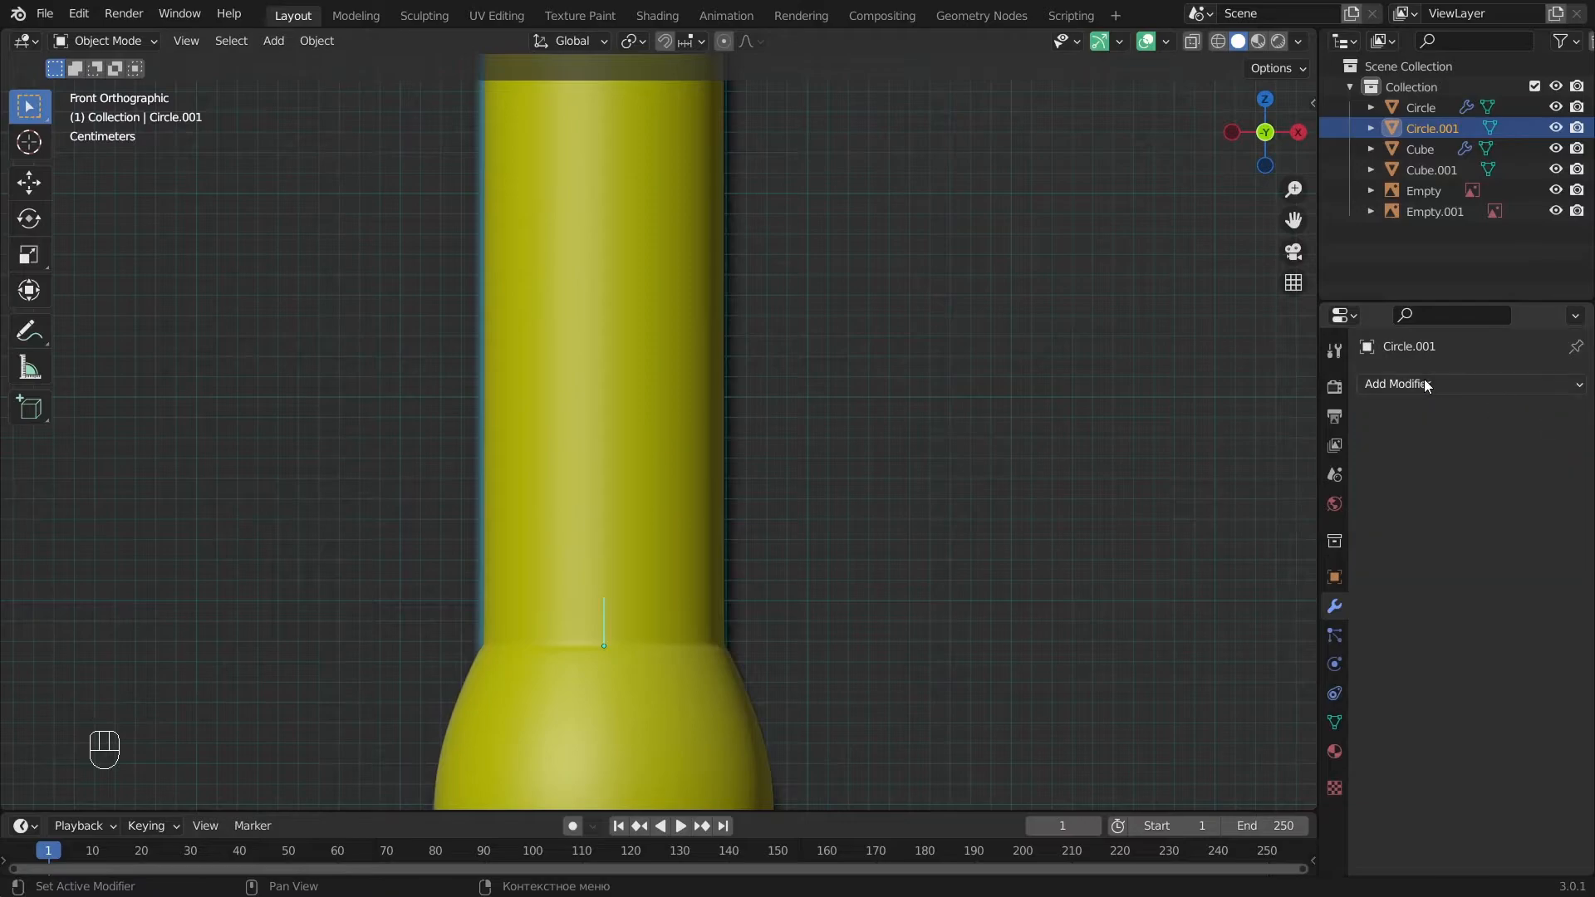
click(1425, 384)
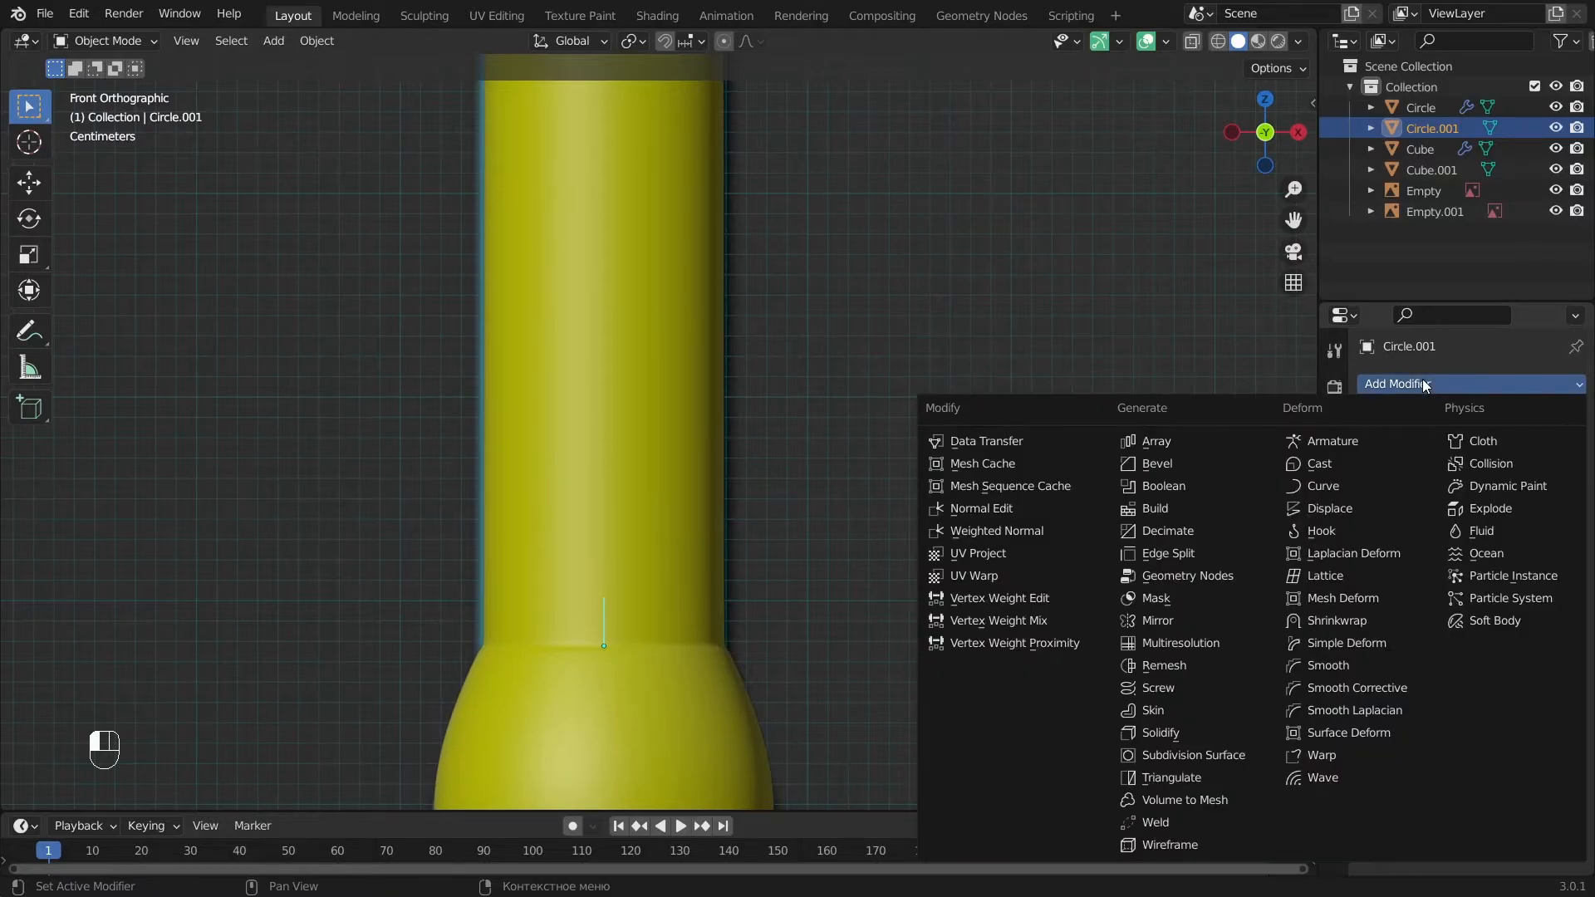
click(1185, 688)
alt+middle_drag(939, 645, 918, 643)
key(KP_1)
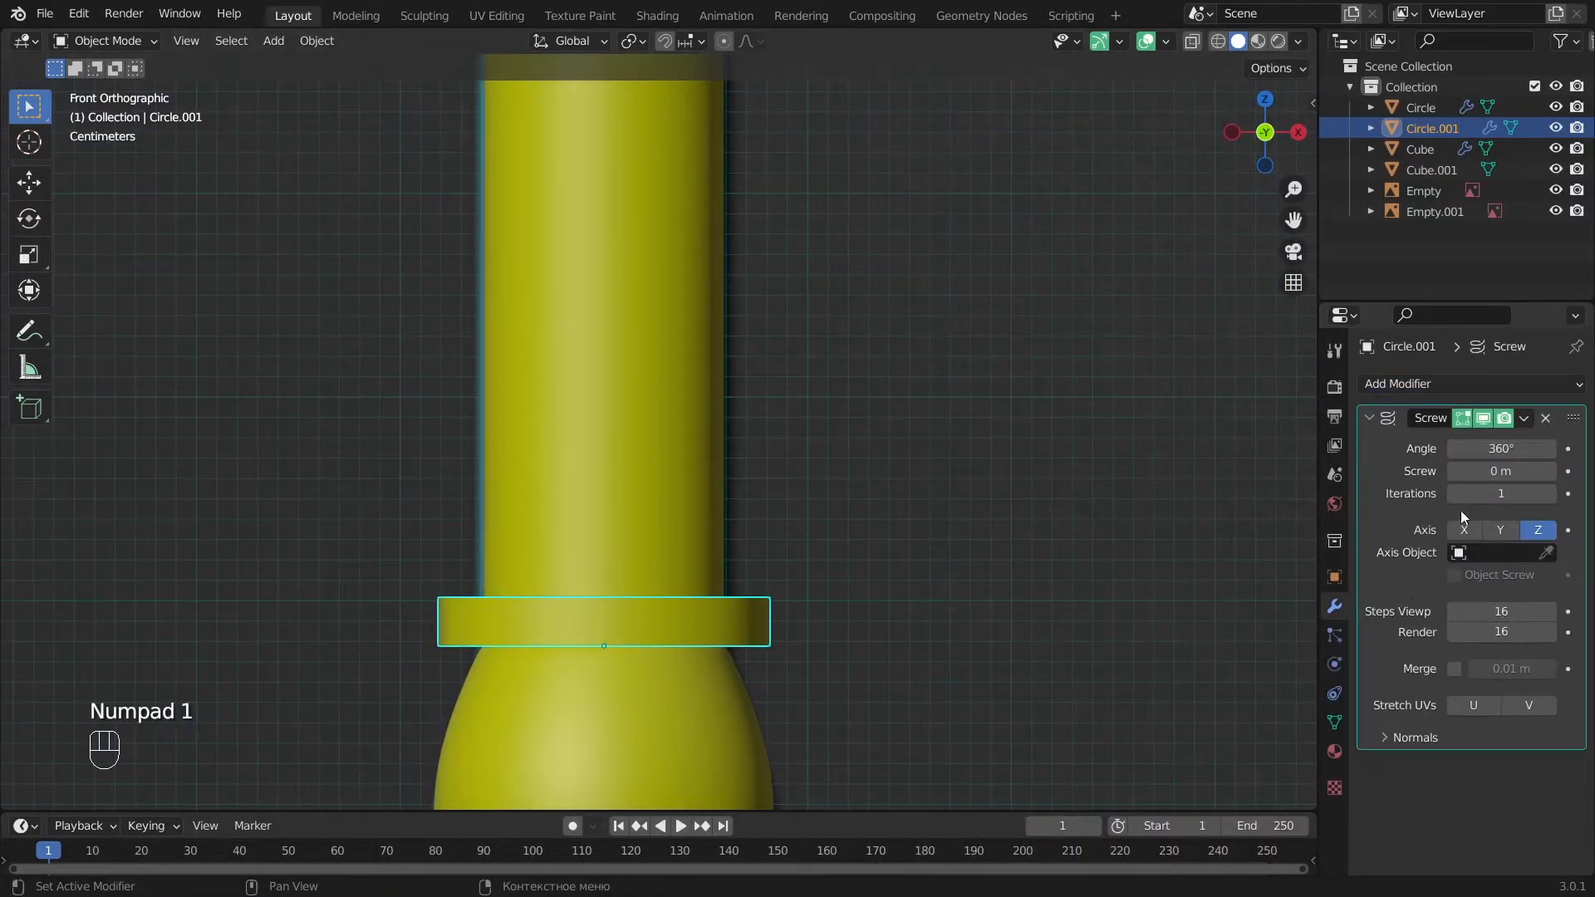
Set the Screw modifier's screw height to 0.05 m per turn.
shift+drag(1500, 470, 1529, 471)
scroll(780, 382, down, 10)
scroll(780, 382, up, 7)
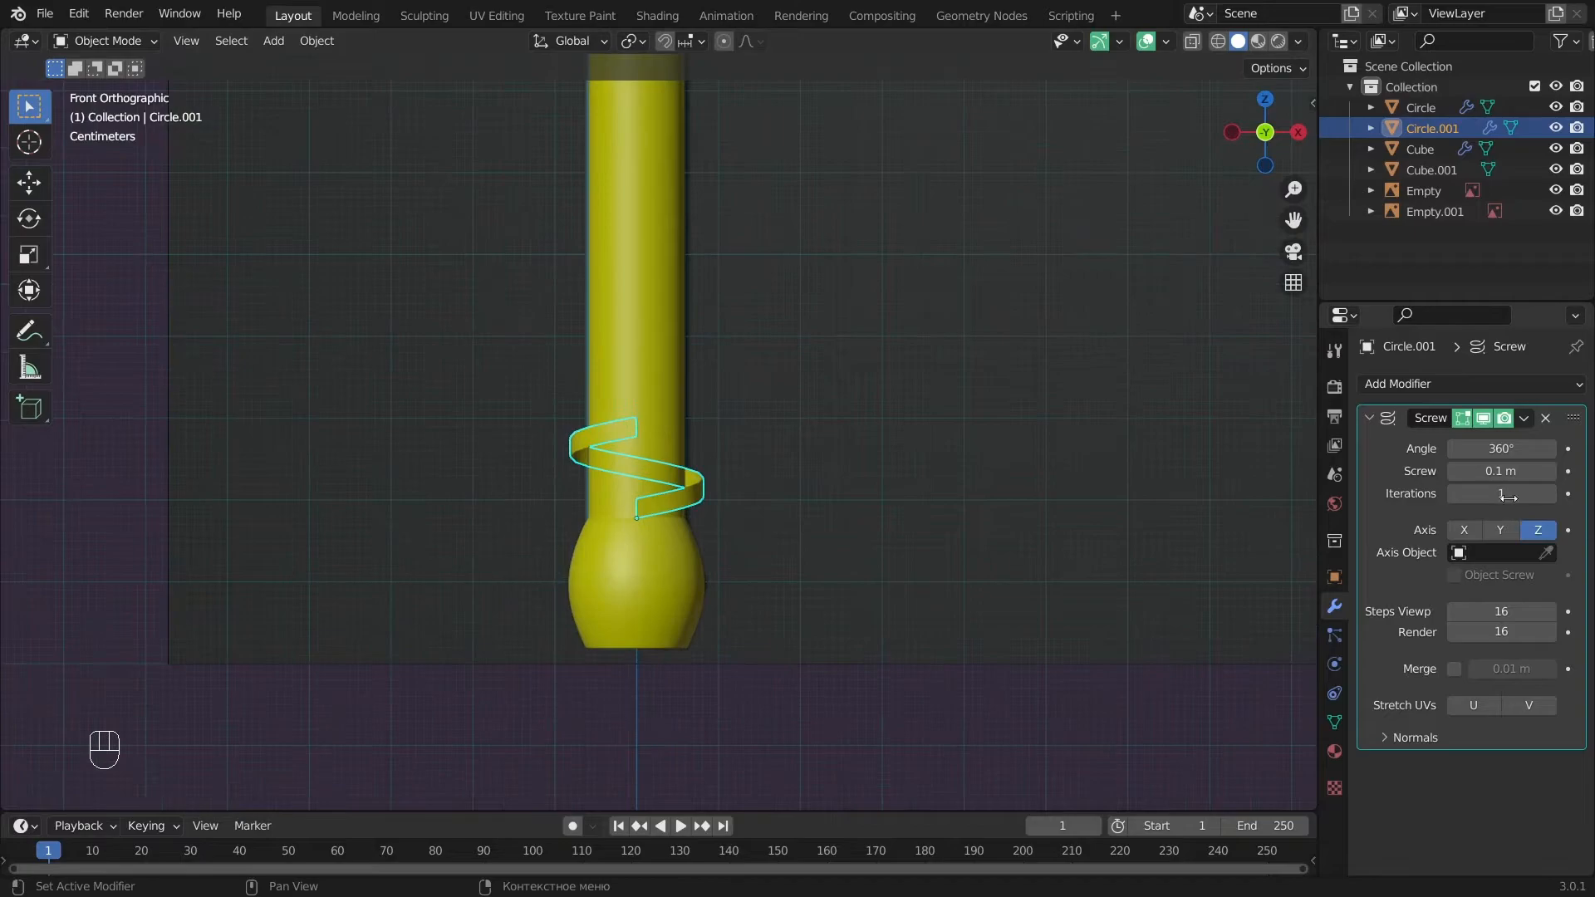
key(Return)
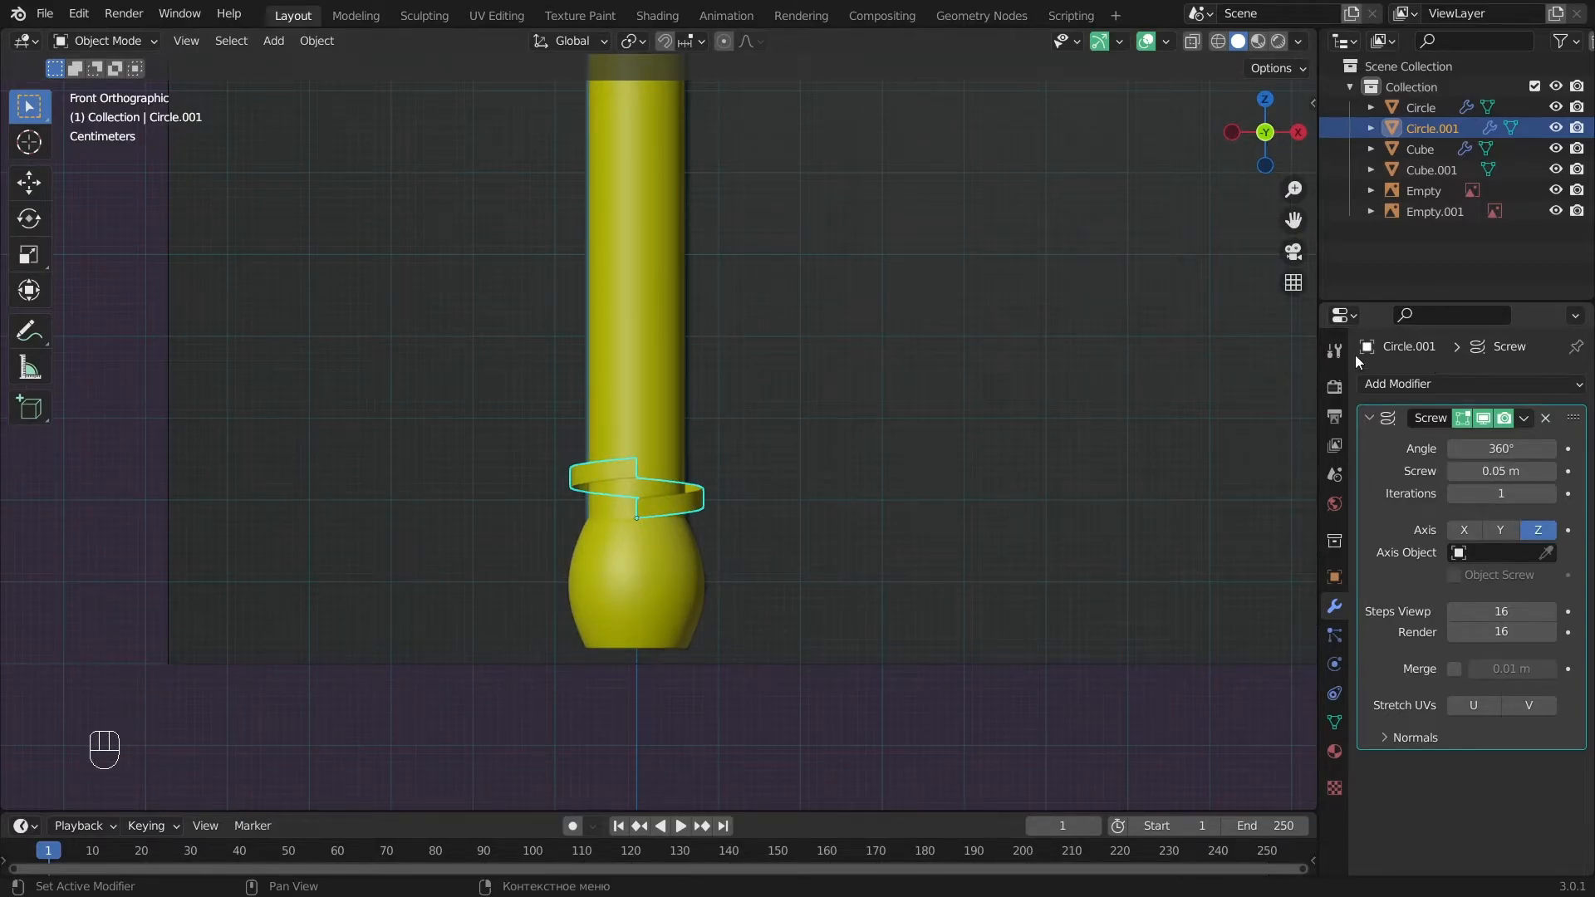
scroll(896, 432, up, 3)
scroll(831, 339, down, 6)
scroll(727, 571, up, 6)
scroll(727, 567, up, 2)
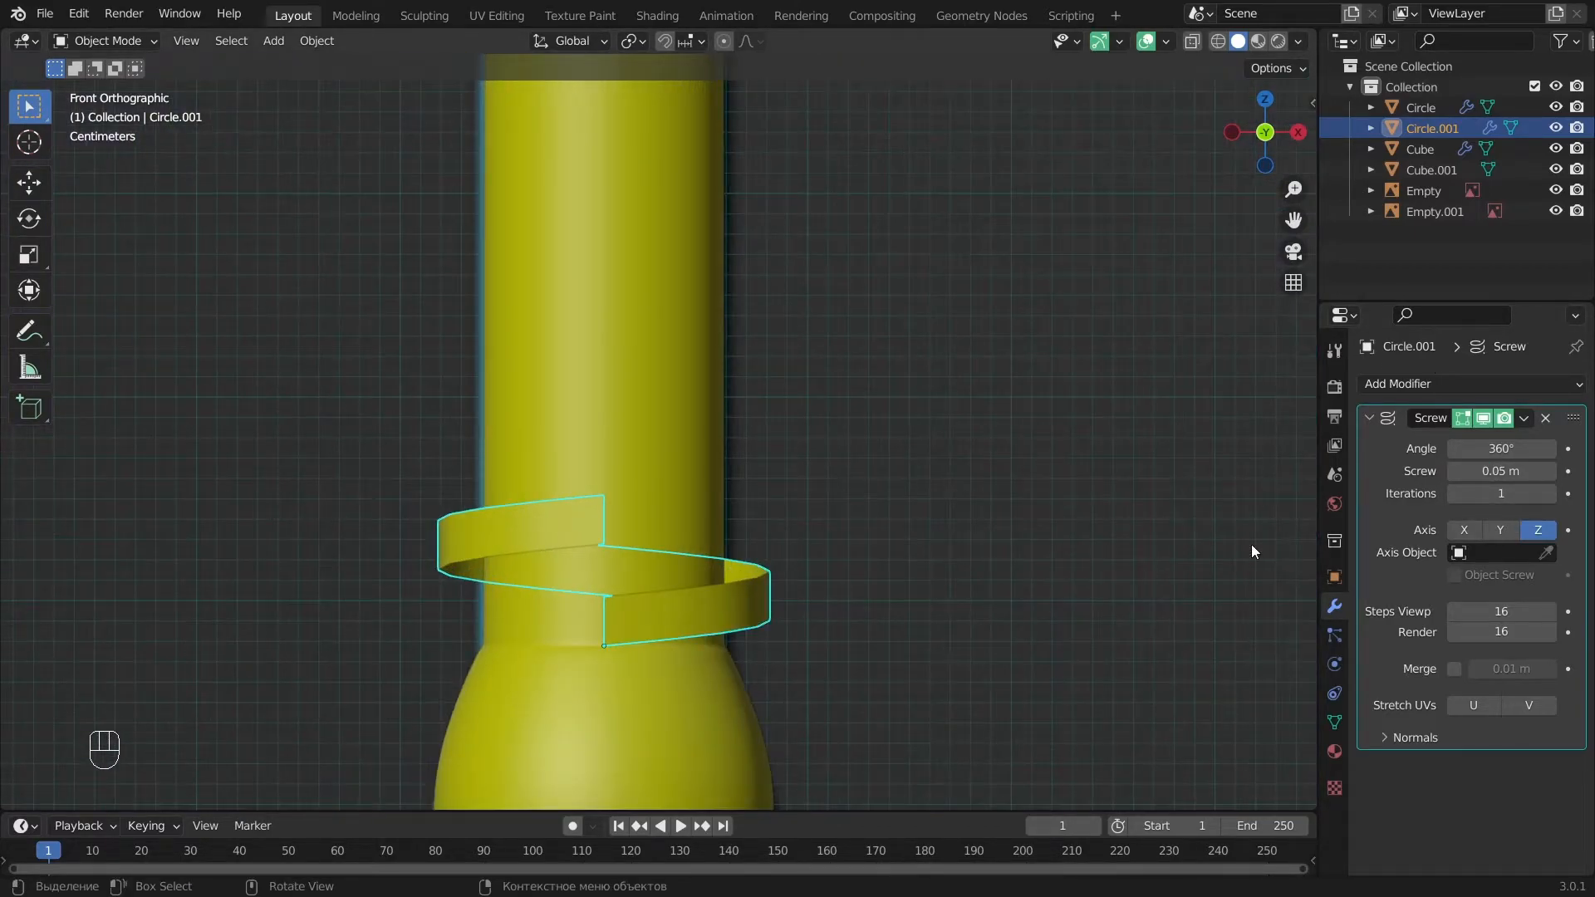
Set the Screw iterations to 24 so that the spiral runs up the handle.
click(1551, 494)
drag(1550, 494, 1560, 494)
scroll(775, 441, down, 7)
shift+middle_drag(775, 440, 739, 665)
scroll(815, 560, down, 3)
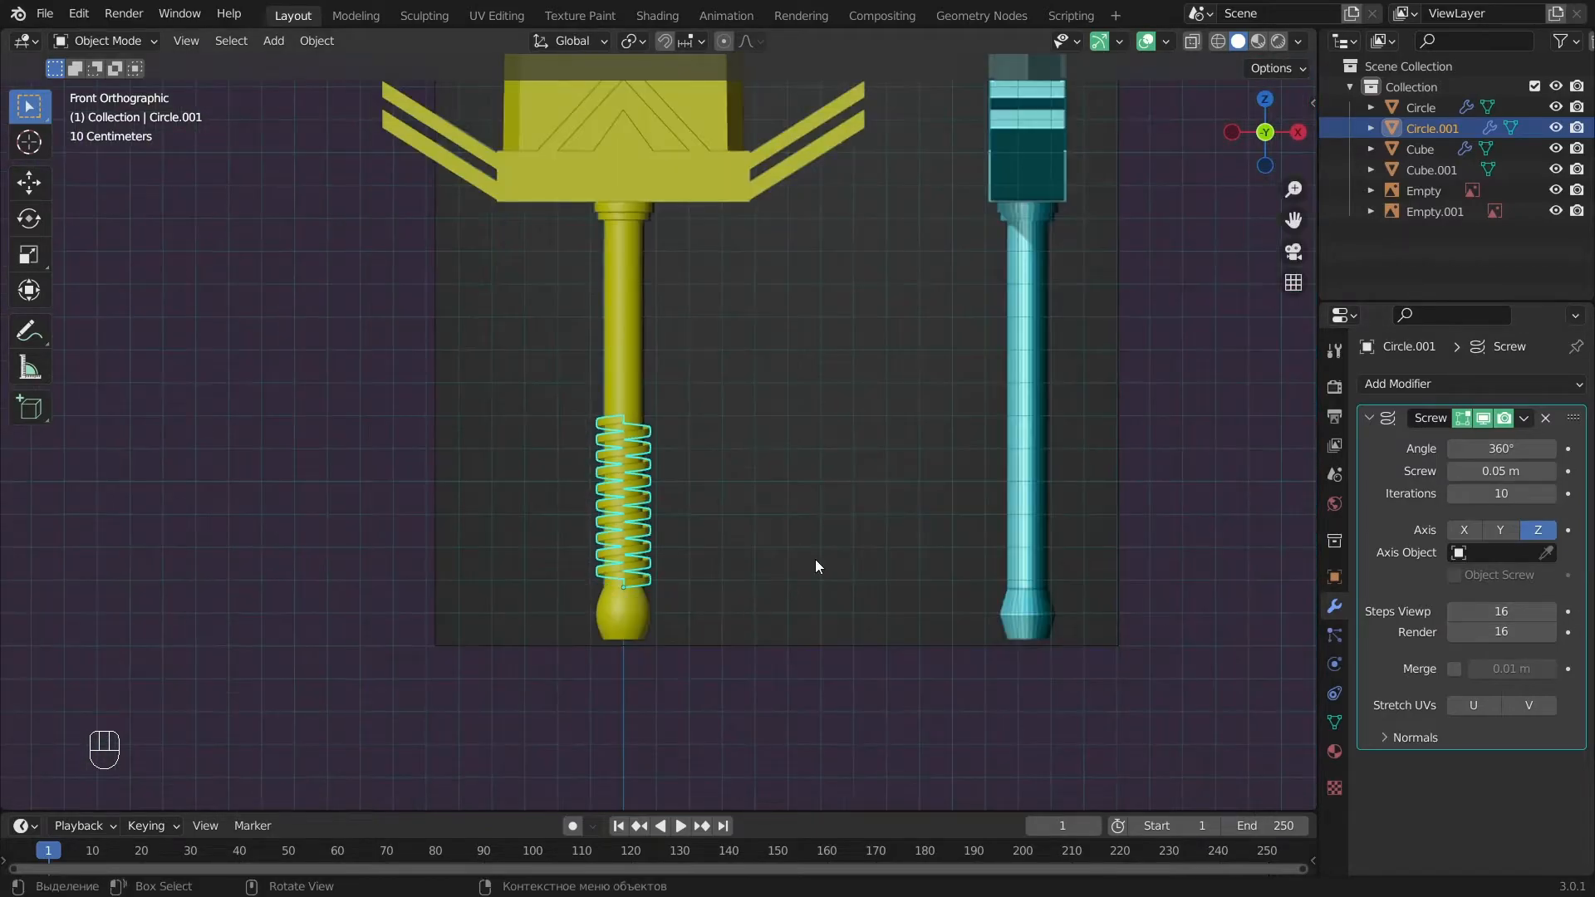
scroll(815, 560, up, 3)
shift+middle_drag(815, 560, 815, 589)
drag(1495, 495, 1510, 494)
Raise the upper vertex of the spiral's profile edge by about 0.026 m along Z to close the gaps between turns.
scroll(702, 641, up, 8)
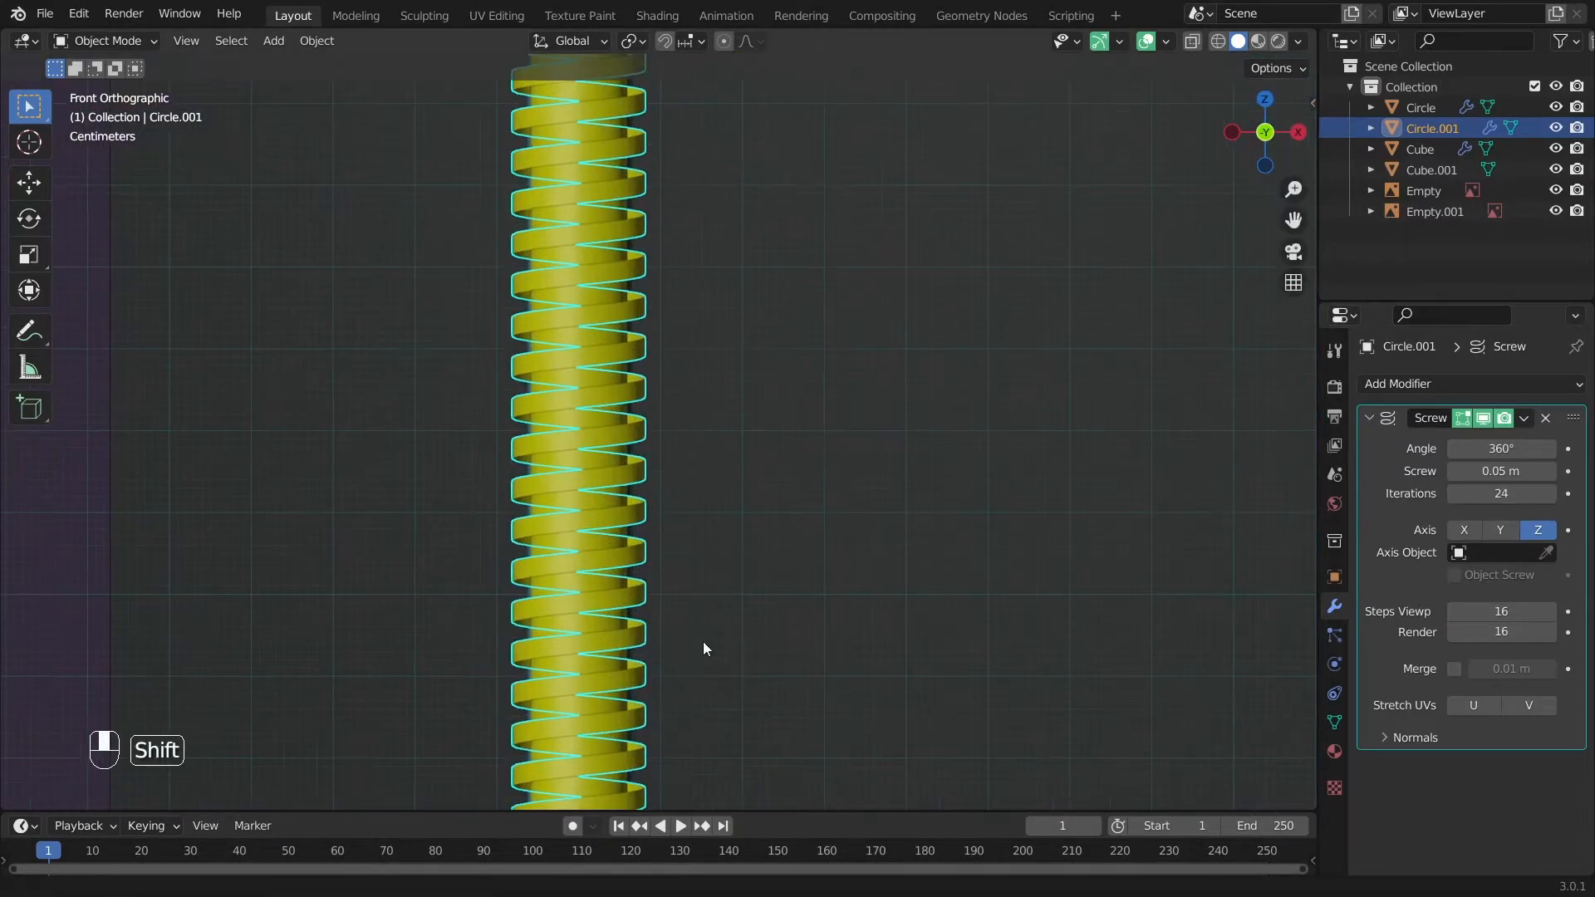
key(Tab)
key(z)
key(z)
key(c)
click(730, 631)
right_click(731, 630)
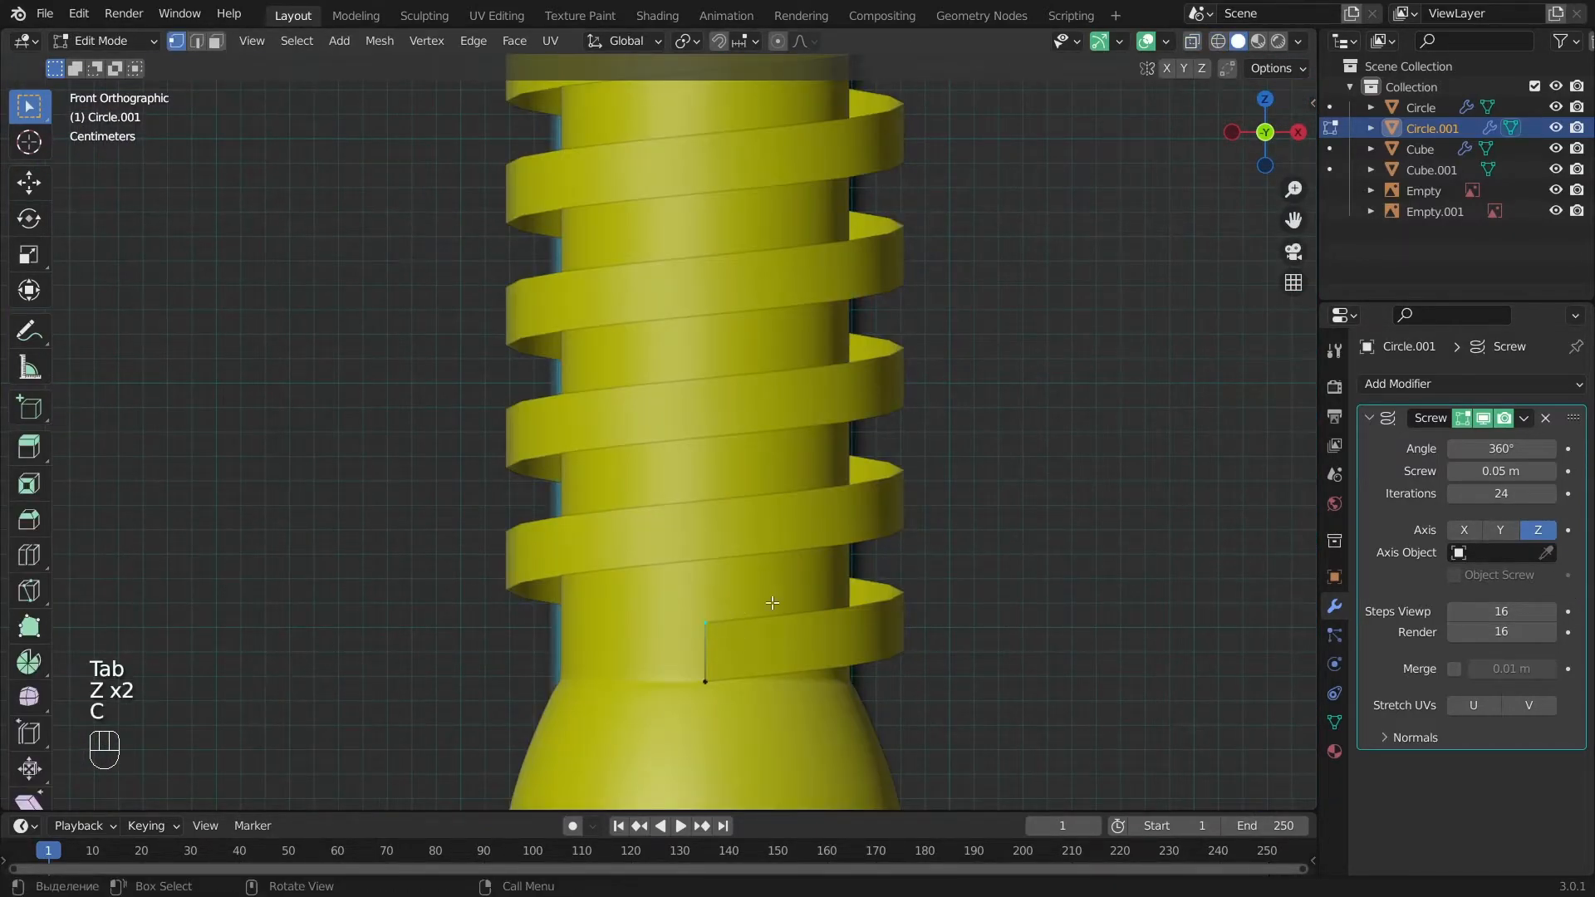
key(g)
key(z)
click(796, 539)
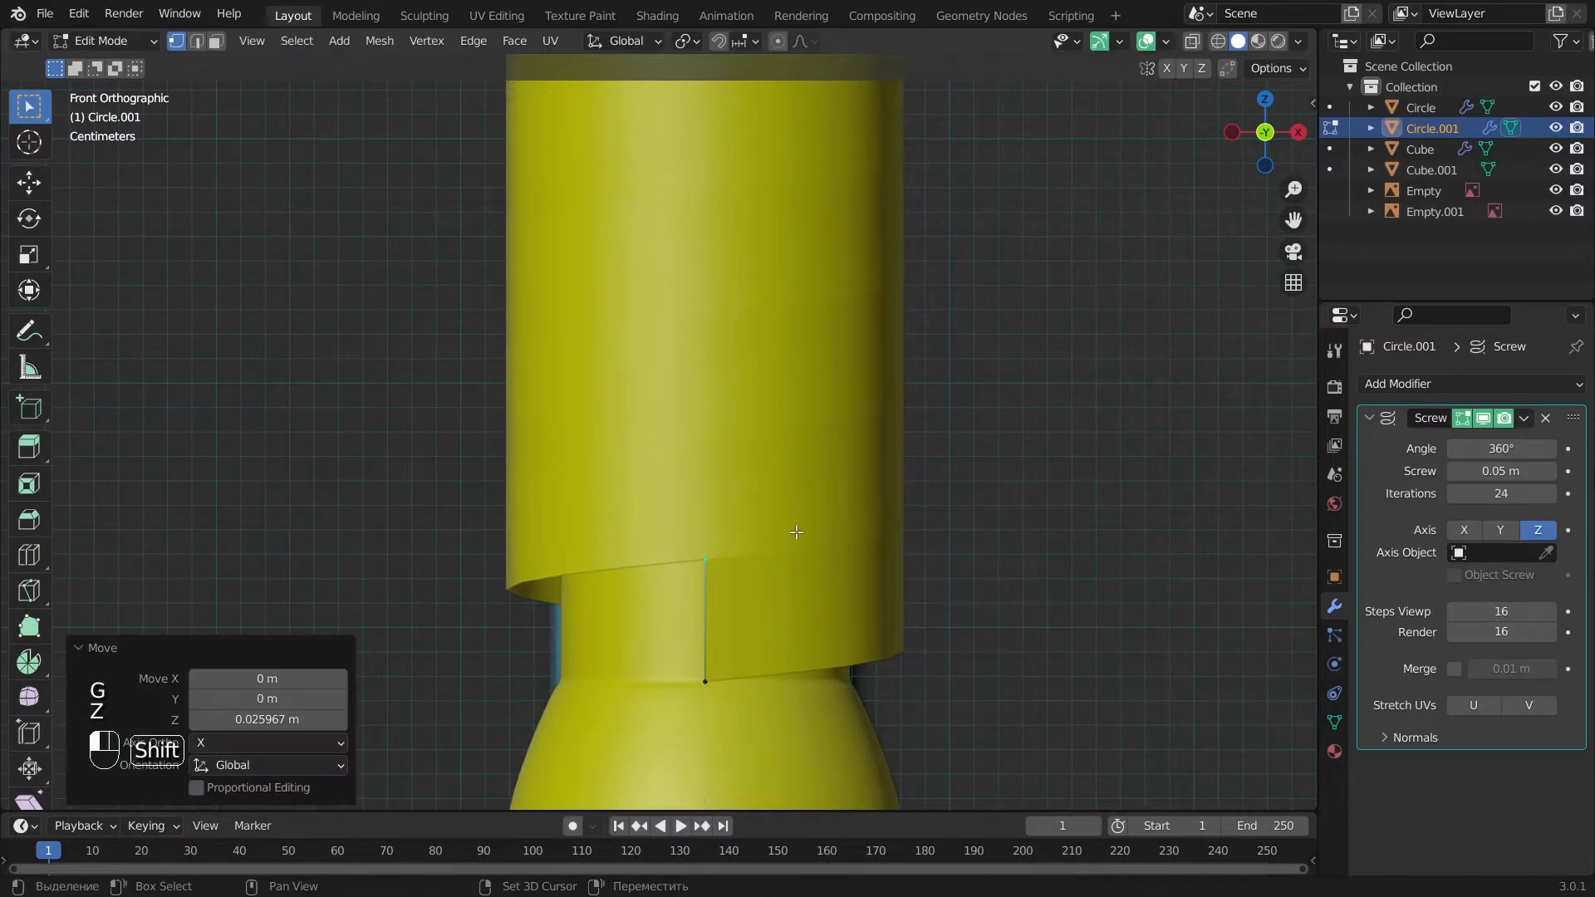
Shift the profile edge's upper vertex outward by about 0.003 m along Y so the turns overlap in steps.
key(KP_3)
key(g)
key(y)
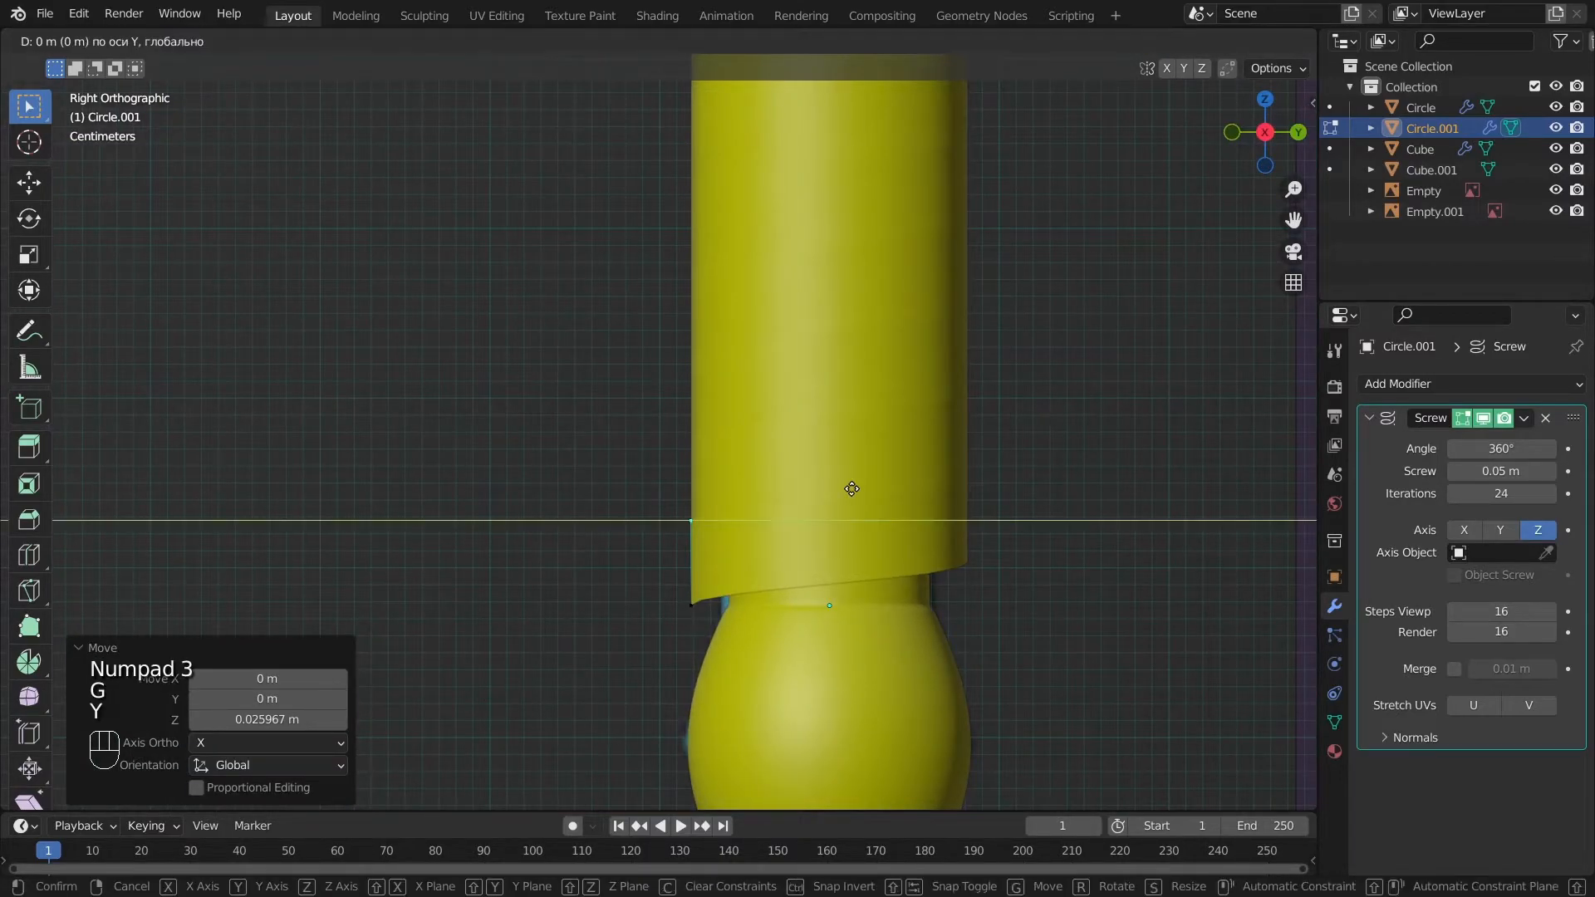
right_click(793, 492)
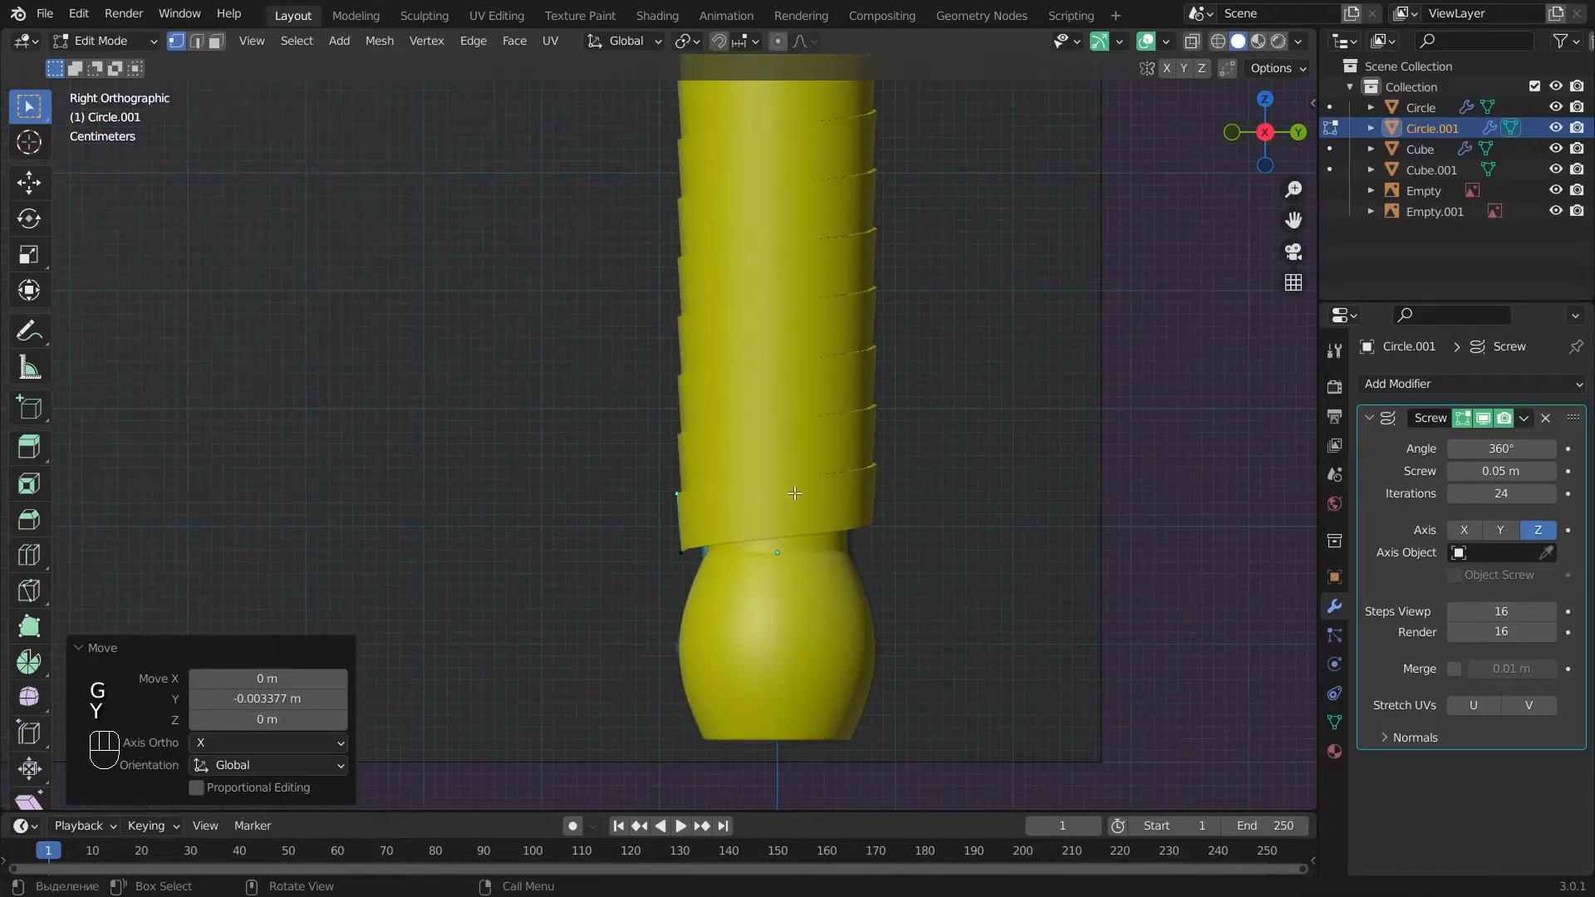
key(a)
key(Tab)
key(KP_1)
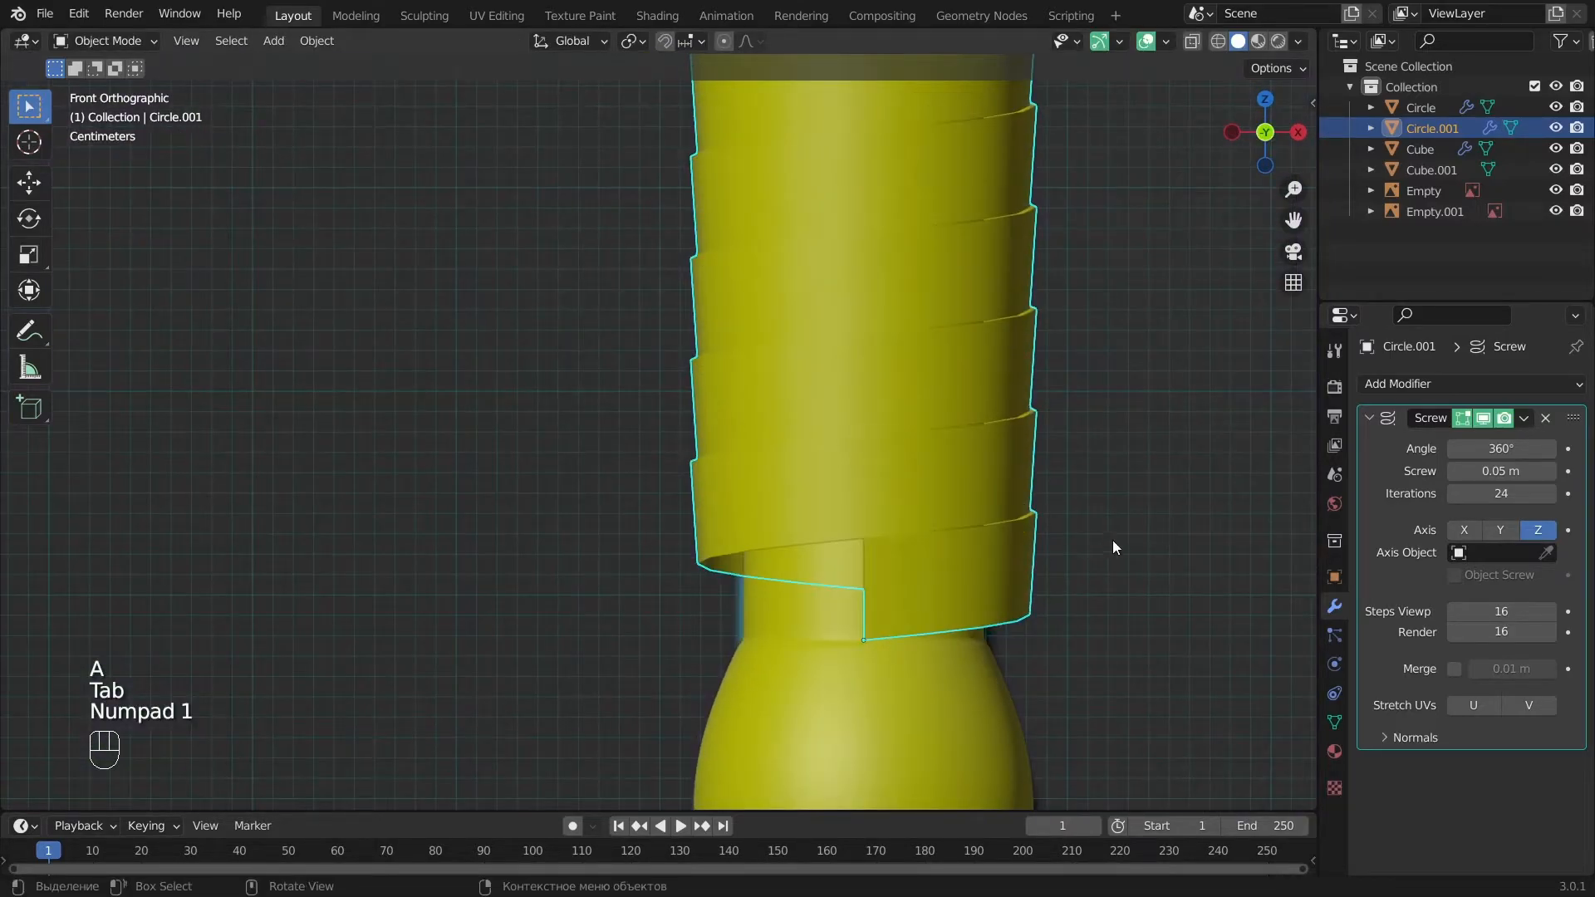
Scale the spiral wrap inward in the horizontal plane so it fits closely around the handle shaft.
key(s)
key(s)
key(shift+z)
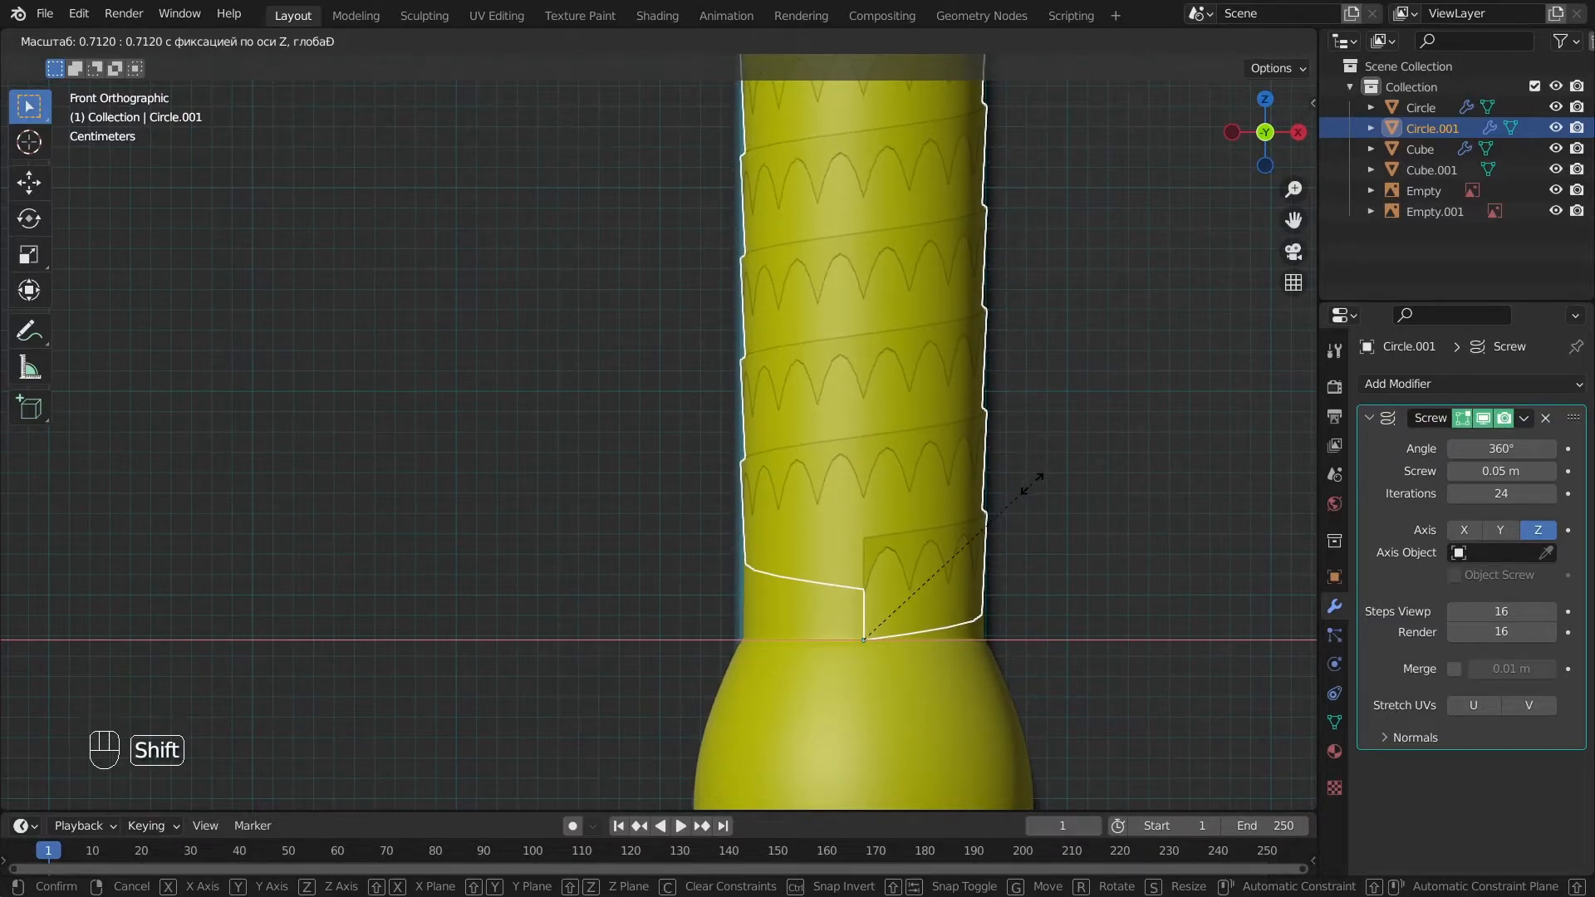
click(1033, 482)
Add a Solidify modifier to the spiral wrap.
key(alt+a)
click(920, 348)
click(1369, 418)
click(1408, 384)
click(1233, 732)
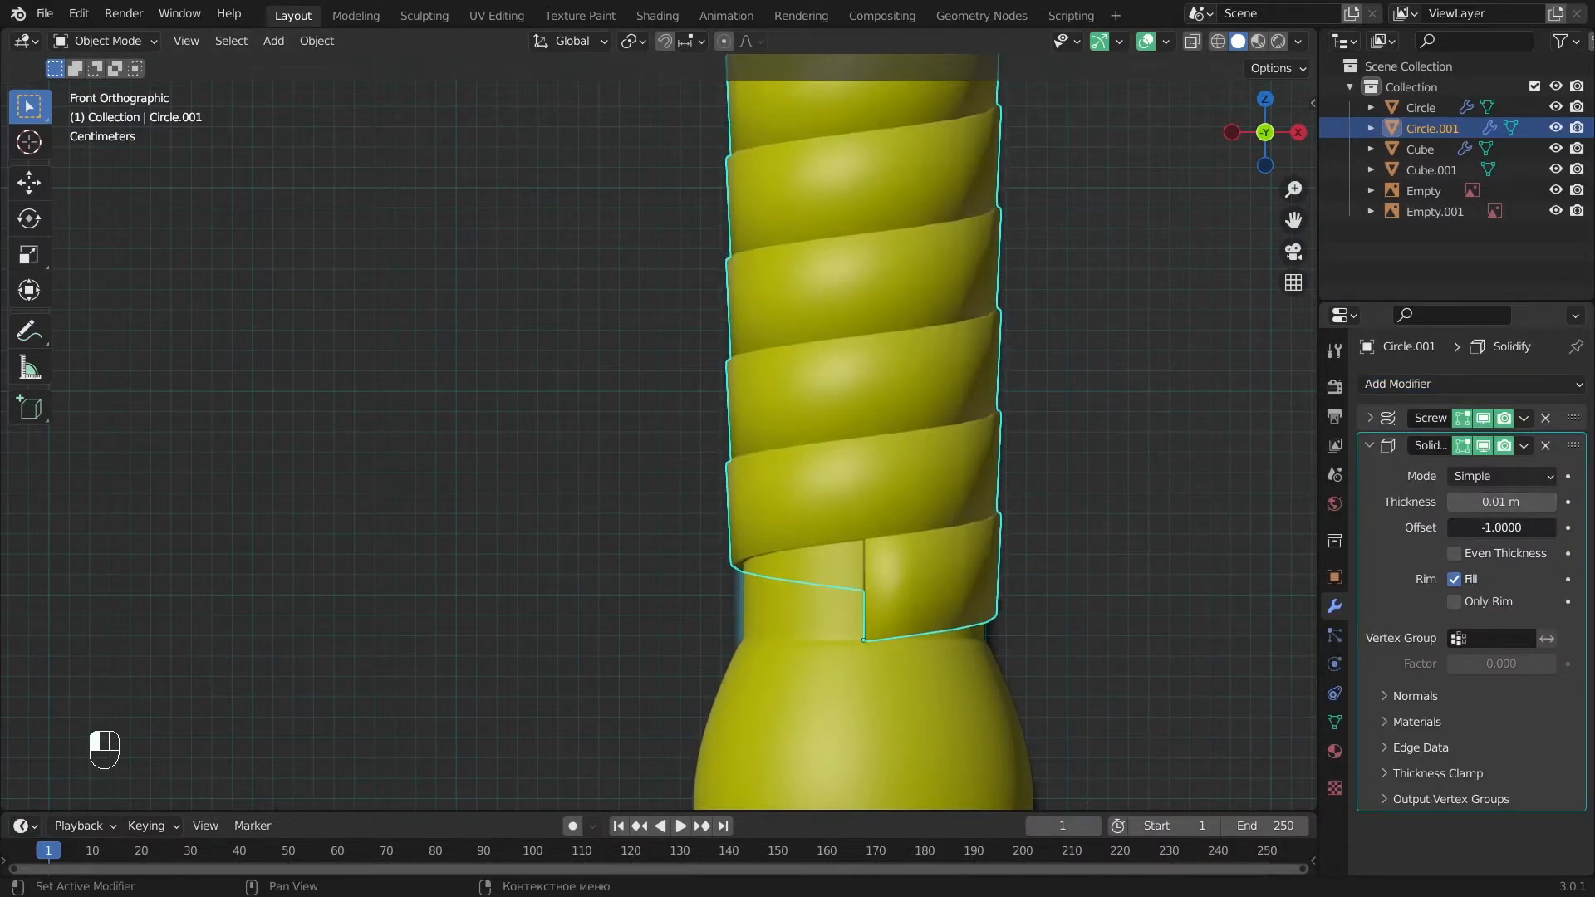
Set the wrap's Solidify thickness to 0.005 m.
scroll(1015, 551, up, 3)
click(1478, 502)
text(0)
key(Return)
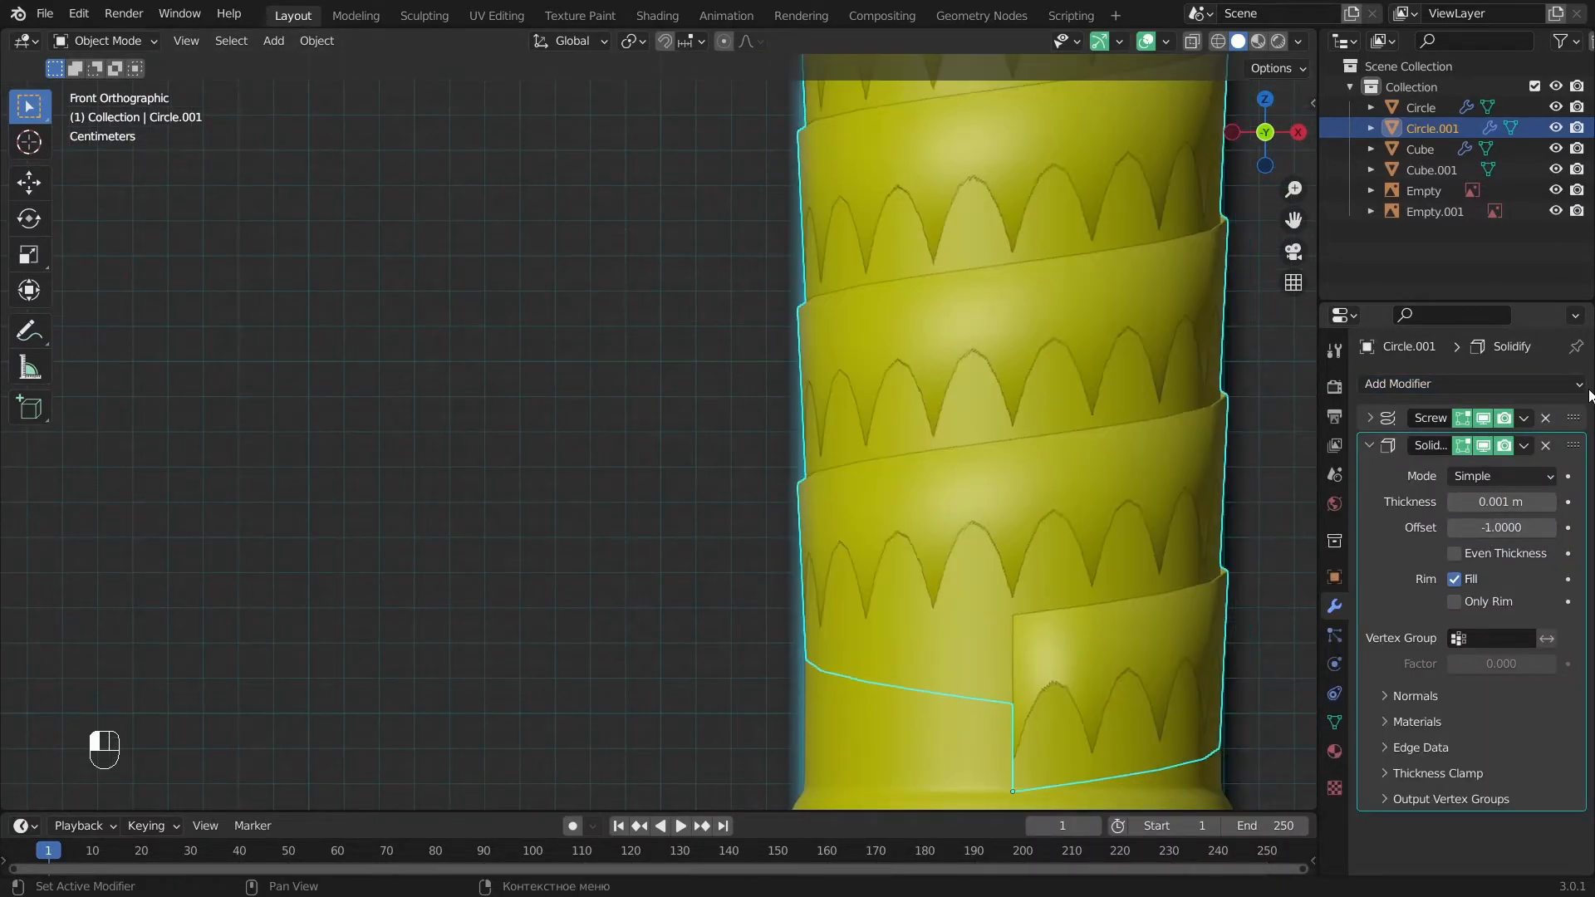
click(1547, 503)
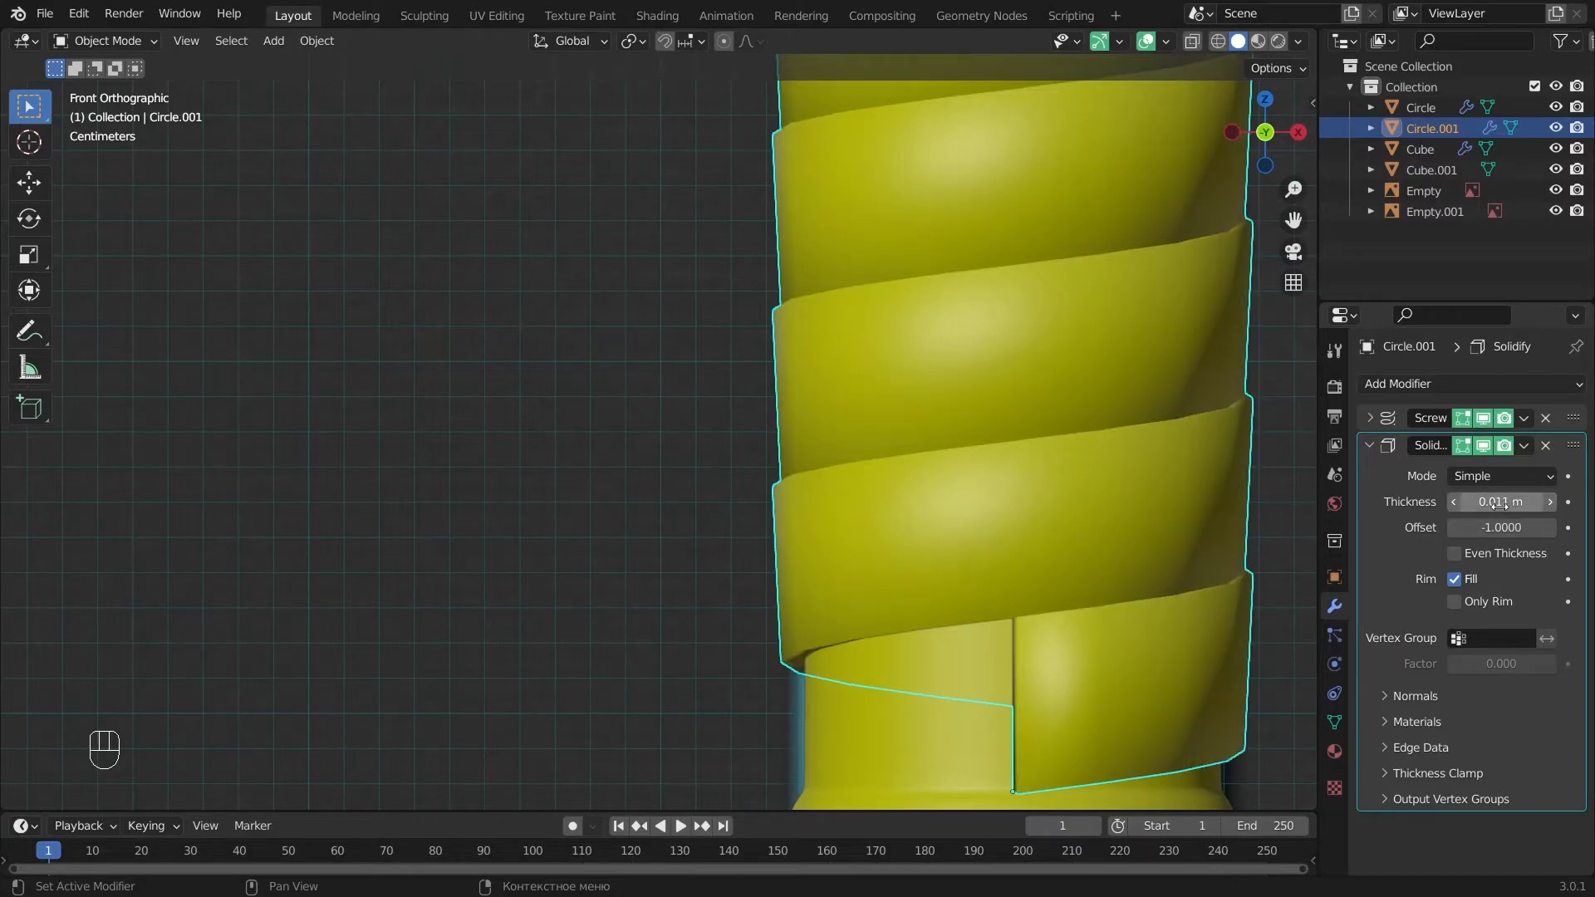
click(1464, 500)
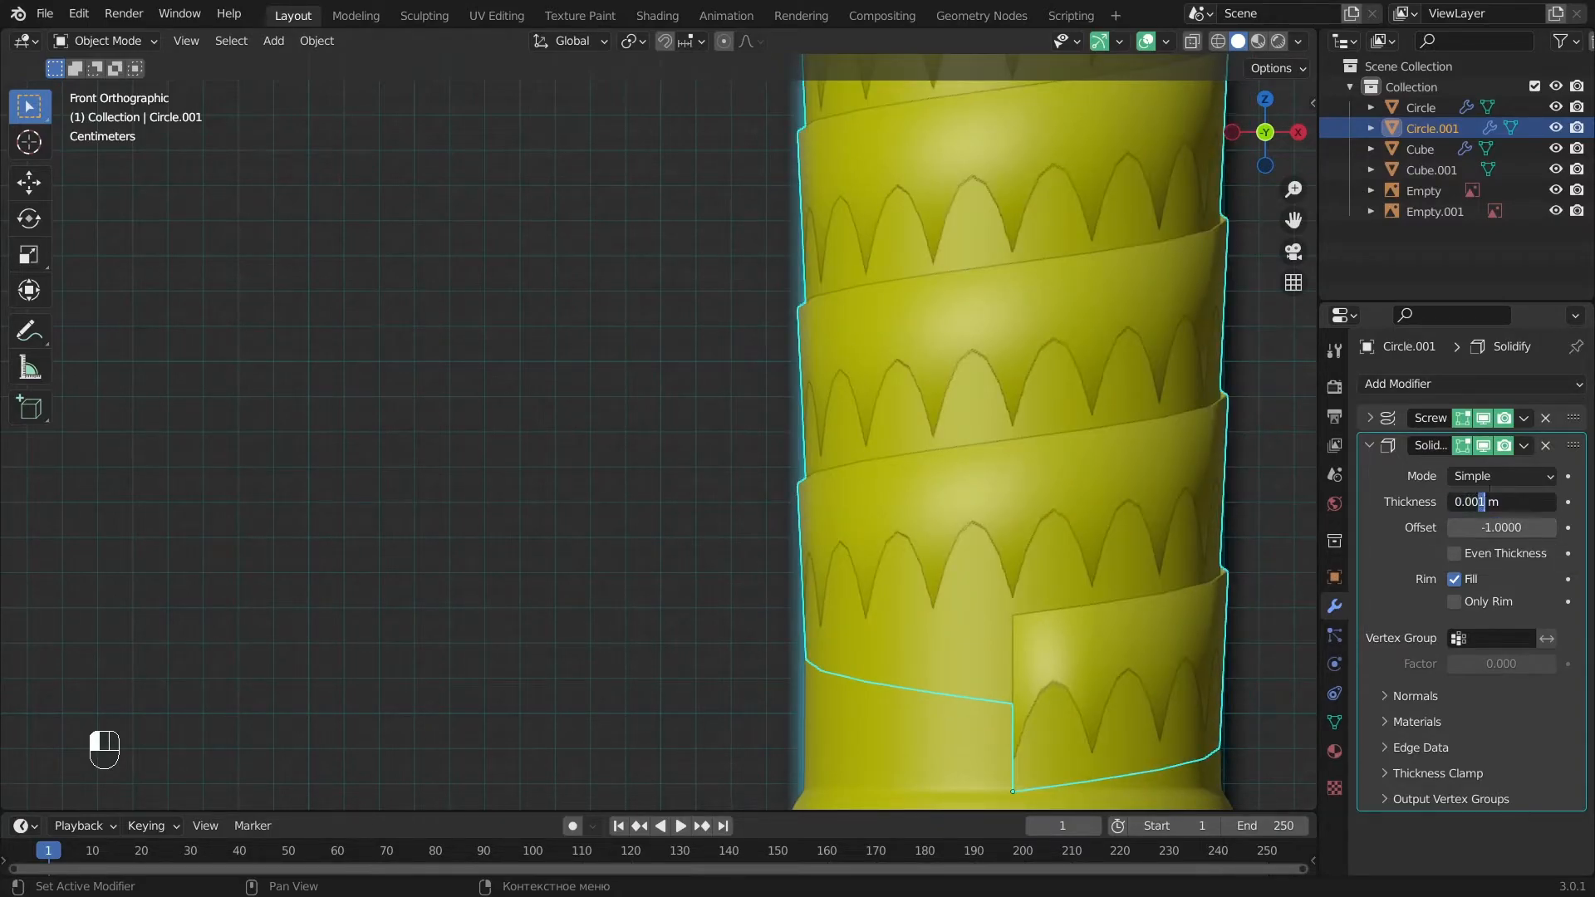
text(3)
key(Return)
key(a)
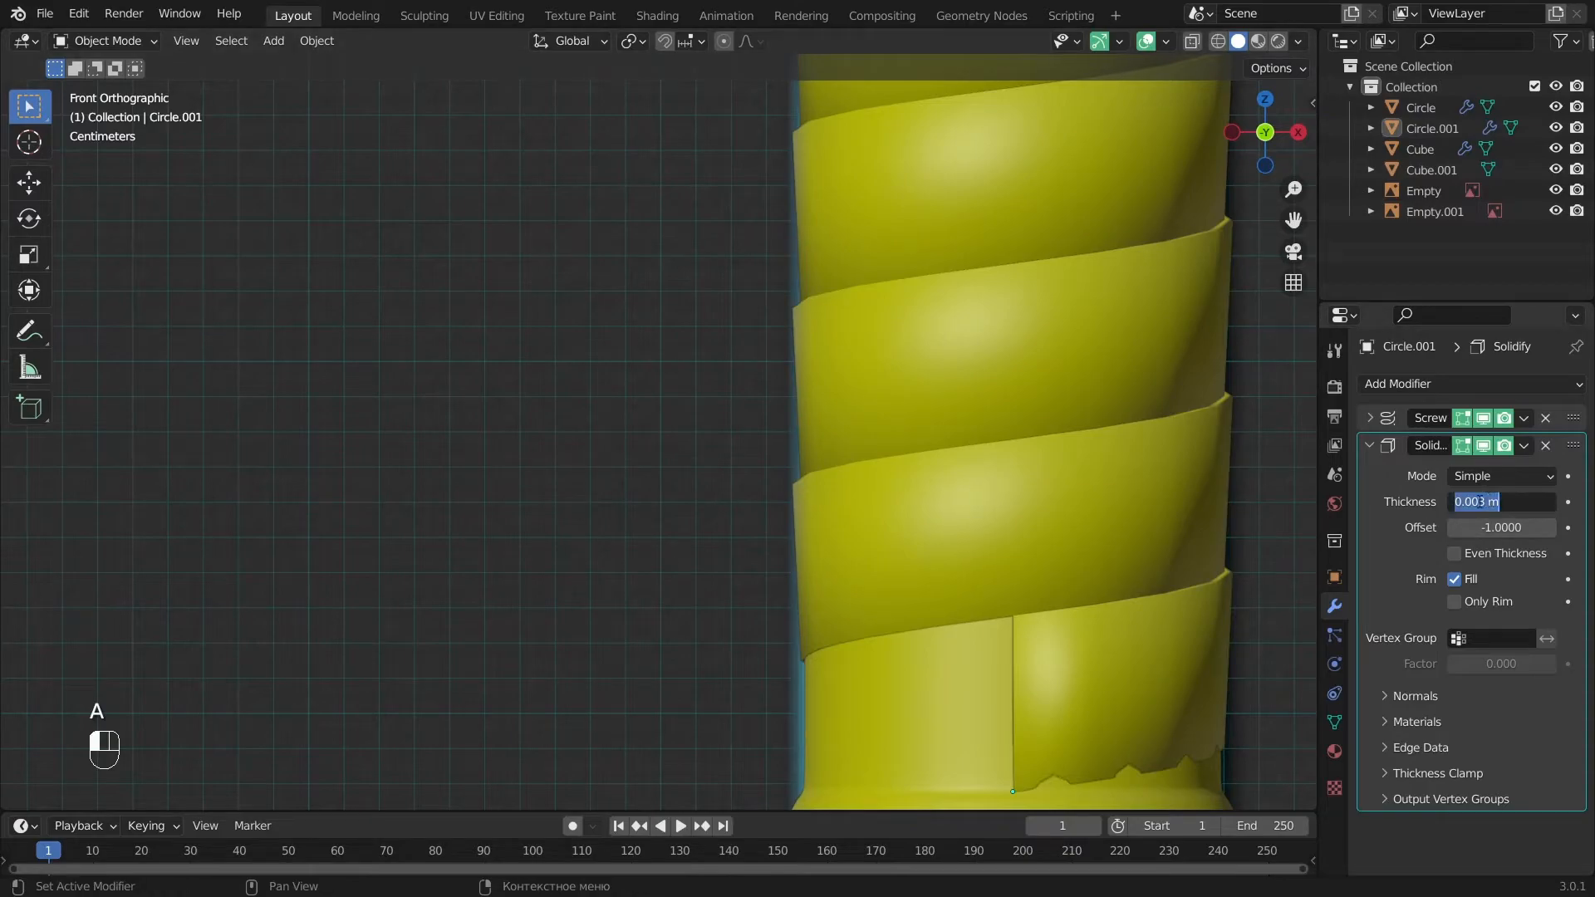
text(5)
key(Return)
scroll(944, 426, down, 11)
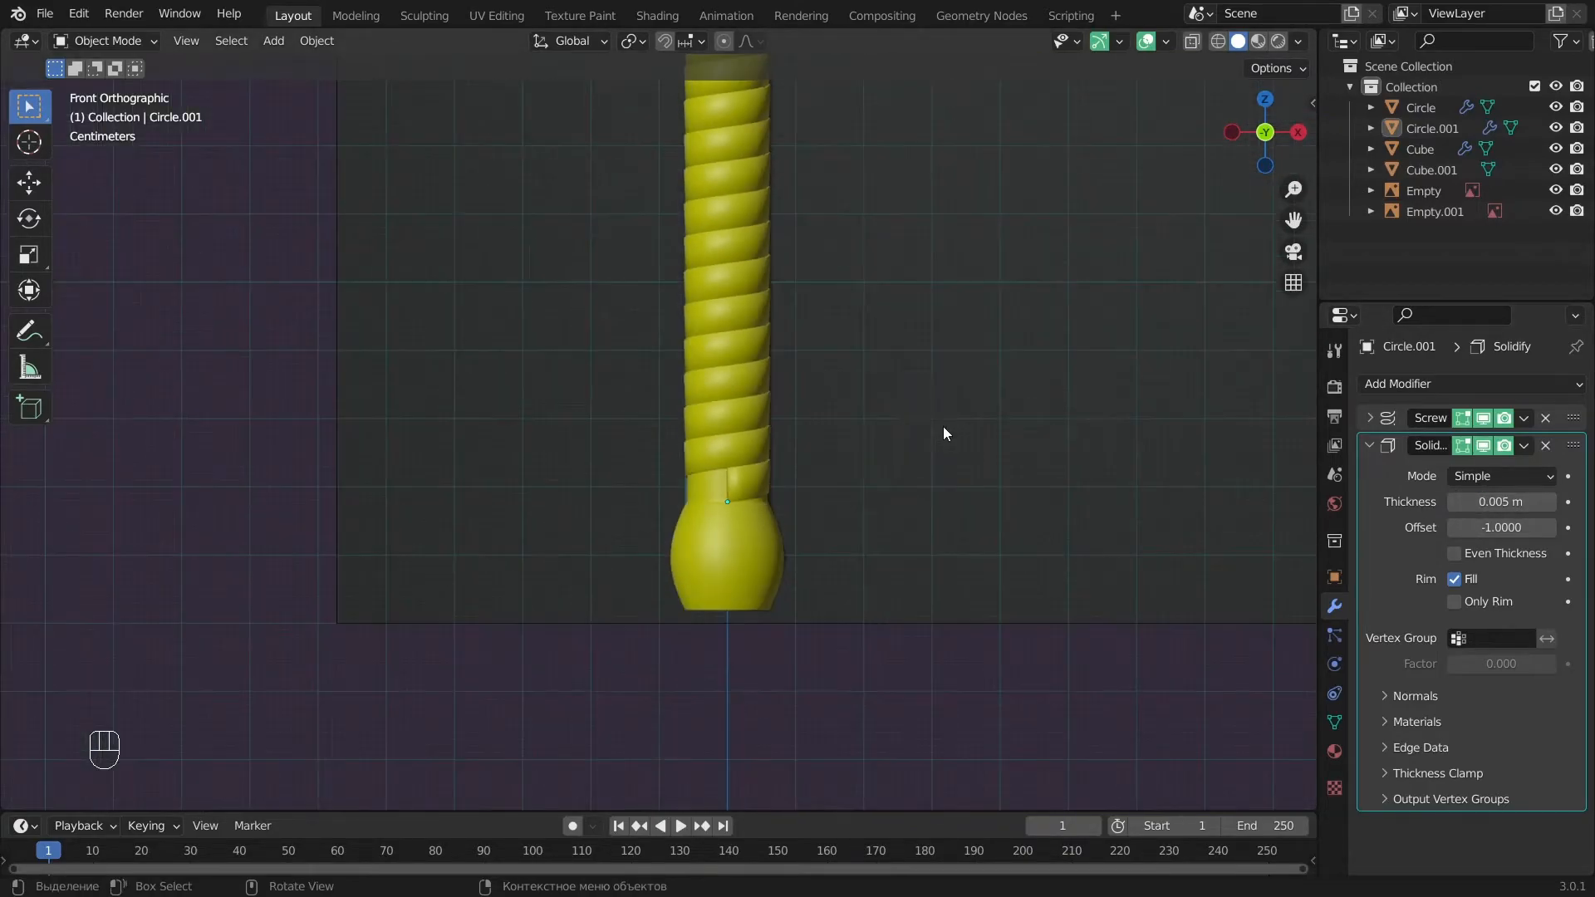
Move the spiral wrap down along Z by about 0.05 m so its lower end reaches into the pommel.
shift+middle_drag(779, 391, 776, 695)
scroll(813, 281, up, 6)
click(813, 282)
scroll(890, 339, down, 3)
key(KP_1)
alt+shift+middle_drag(909, 617, 836, 421)
scroll(834, 399, up, 1)
key(g)
key(z)
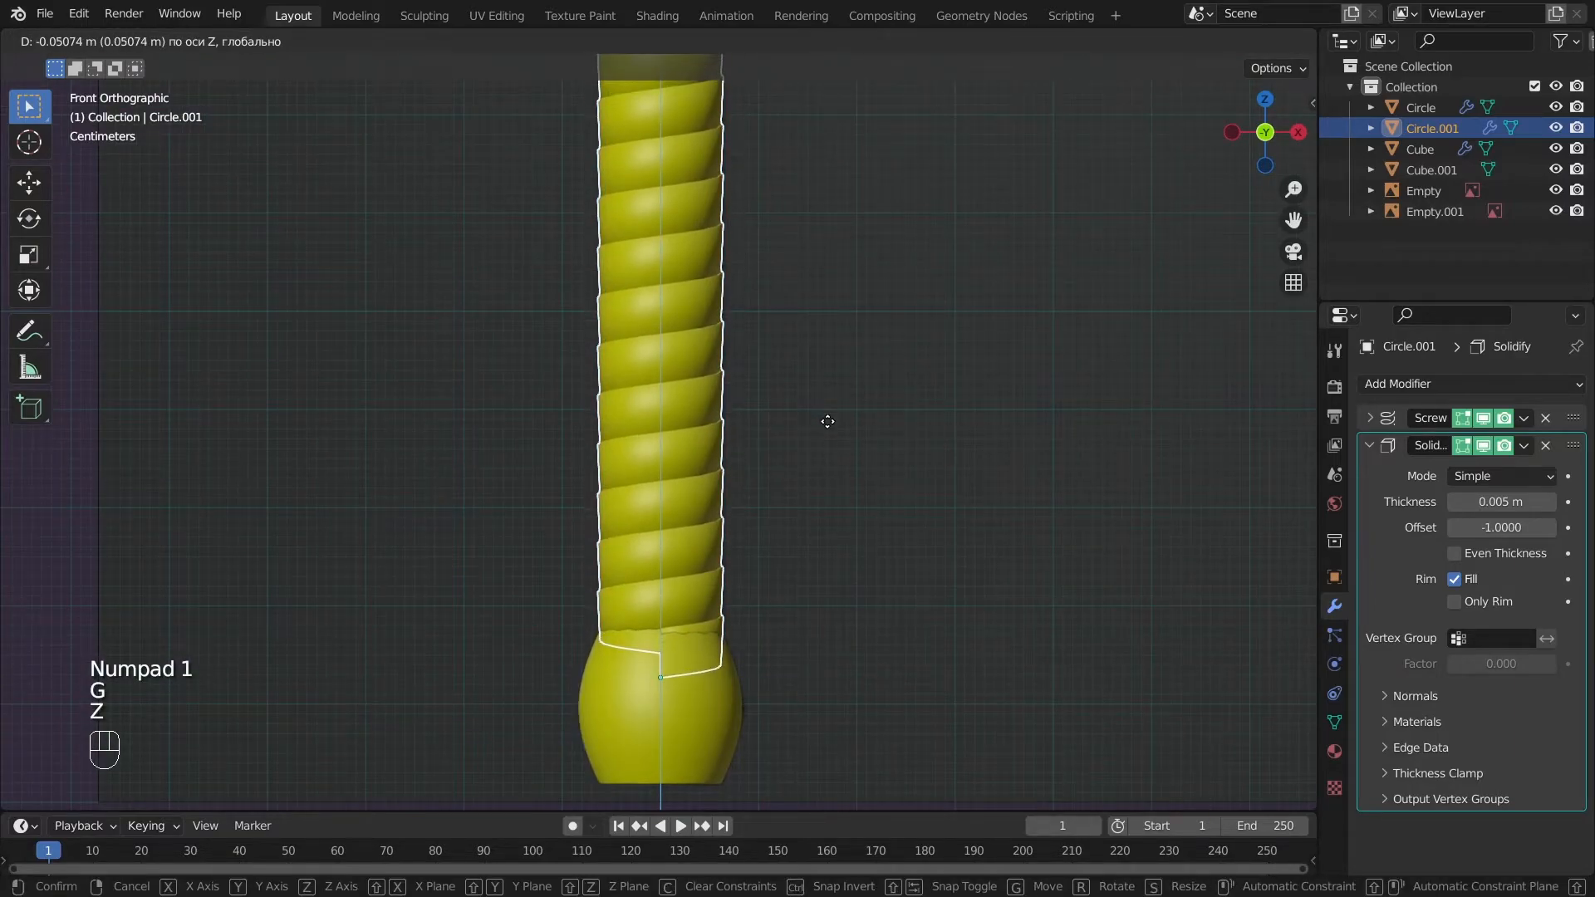
click(827, 428)
Add a Subdivision Surface modifier to the spiral wrap with a viewport level of 2.
key(a)
alt+middle_drag(737, 630, 800, 766)
alt+shift+middle_drag(789, 415, 869, 747)
click(754, 192)
key(KP_1)
alt+shift+middle_drag(821, 465, 790, 683)
scroll(790, 690, up, 3)
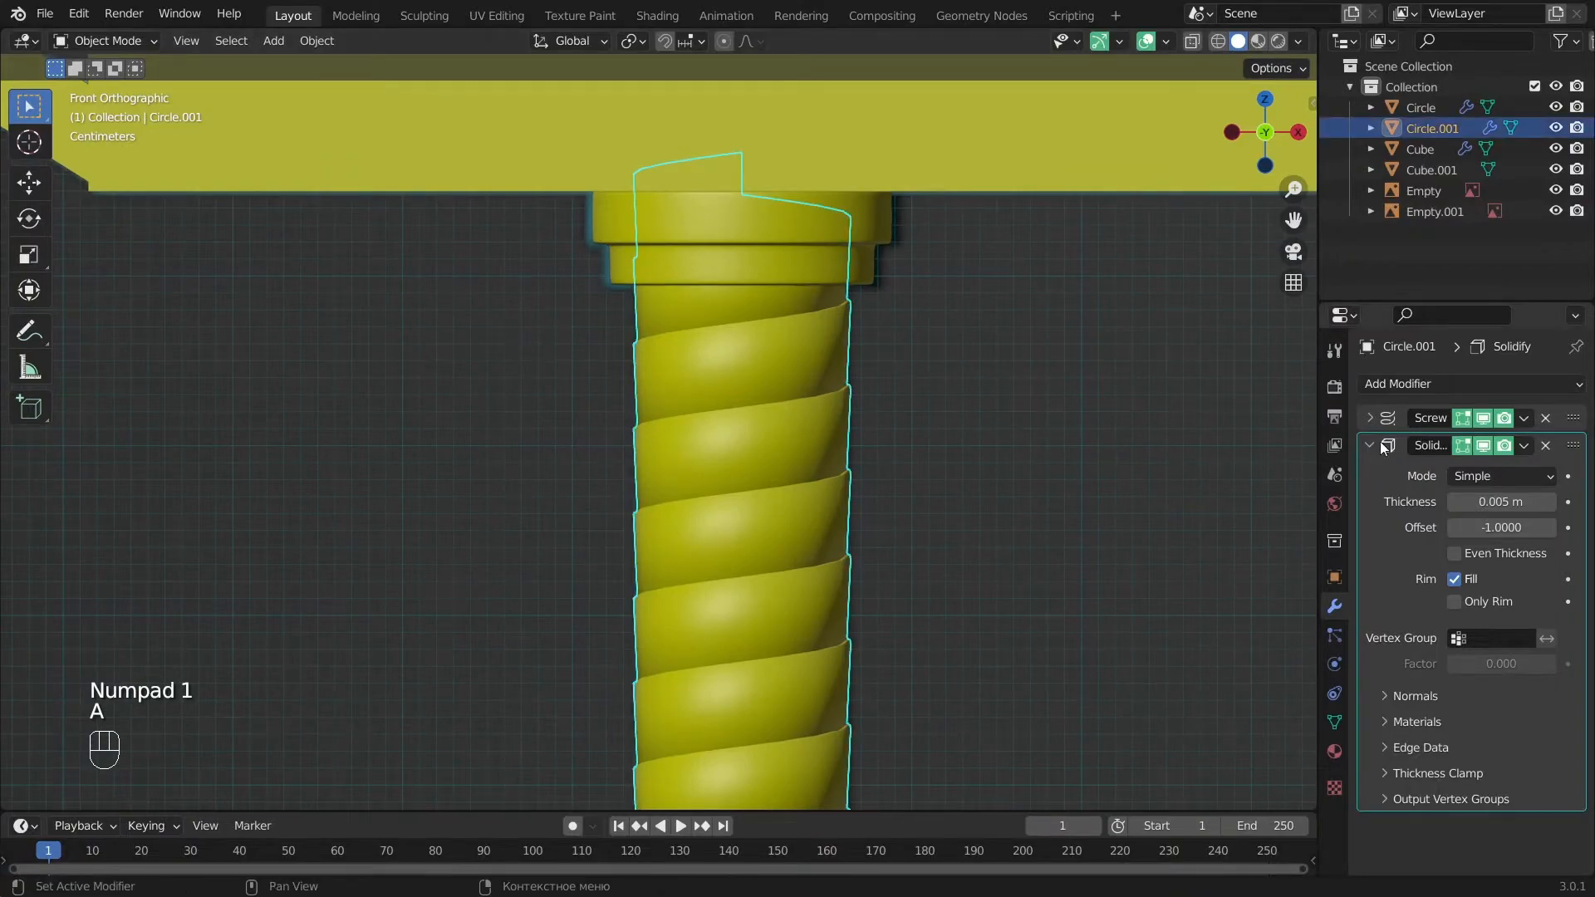
click(1412, 384)
click(1187, 760)
click(1550, 531)
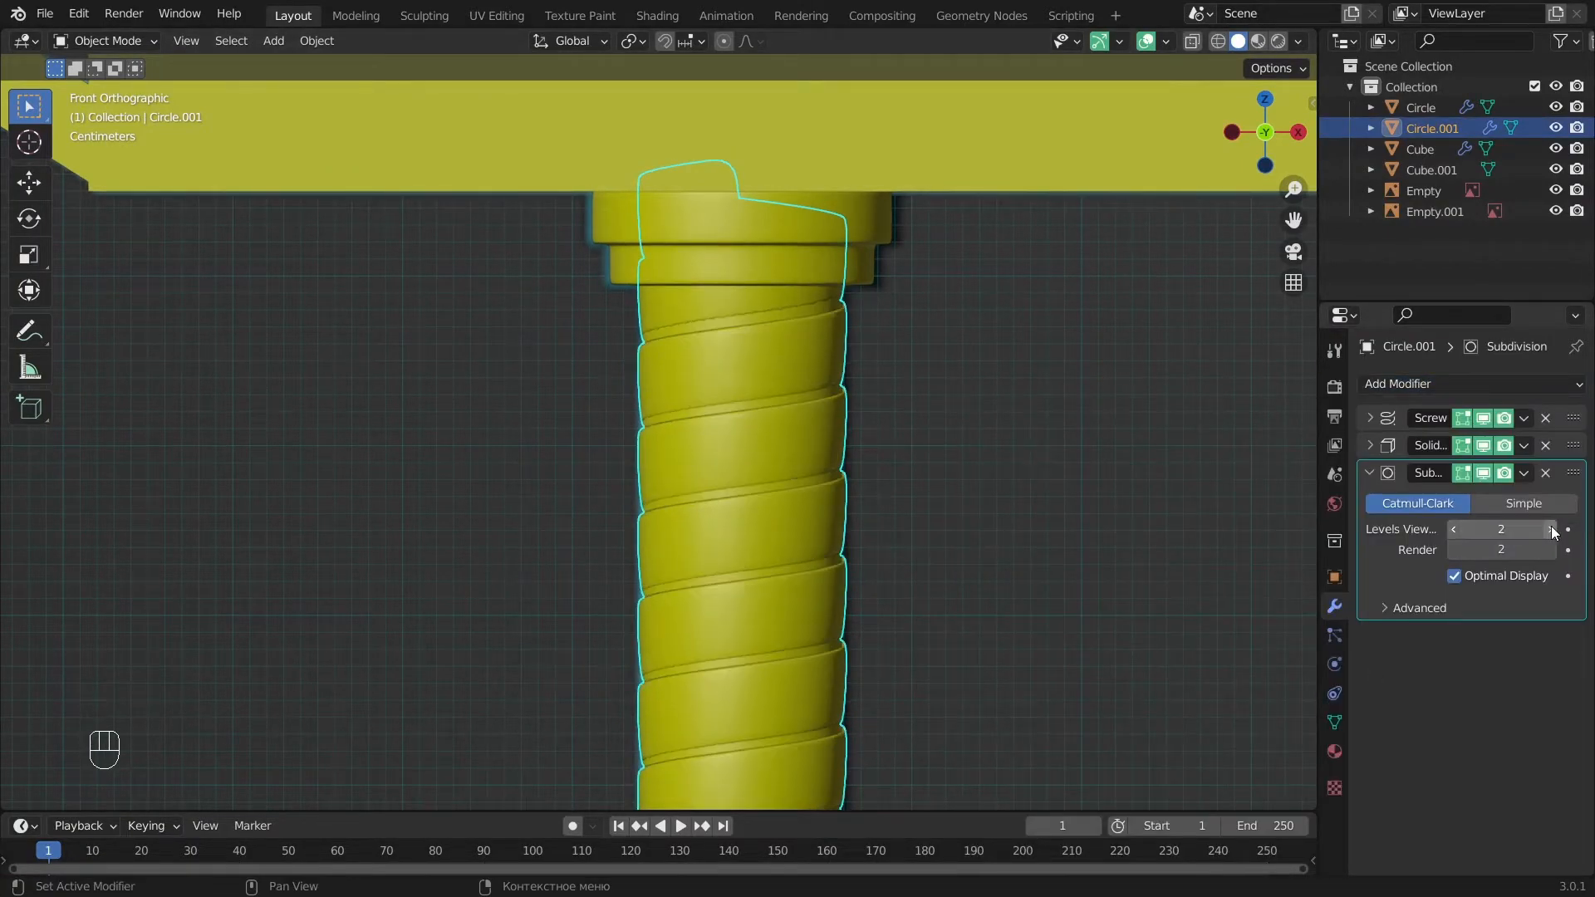
Move the wrap's profile edge up along Z by about 0.005 m in Edit Mode.
scroll(763, 363, up, 3)
key(Tab)
scroll(931, 565, down, 7)
alt+shift+middle_drag(797, 703, 815, 406)
scroll(715, 349, up, 7)
key(z)
key(b)
right_click(755, 419)
key(z)
key(g)
key(z)
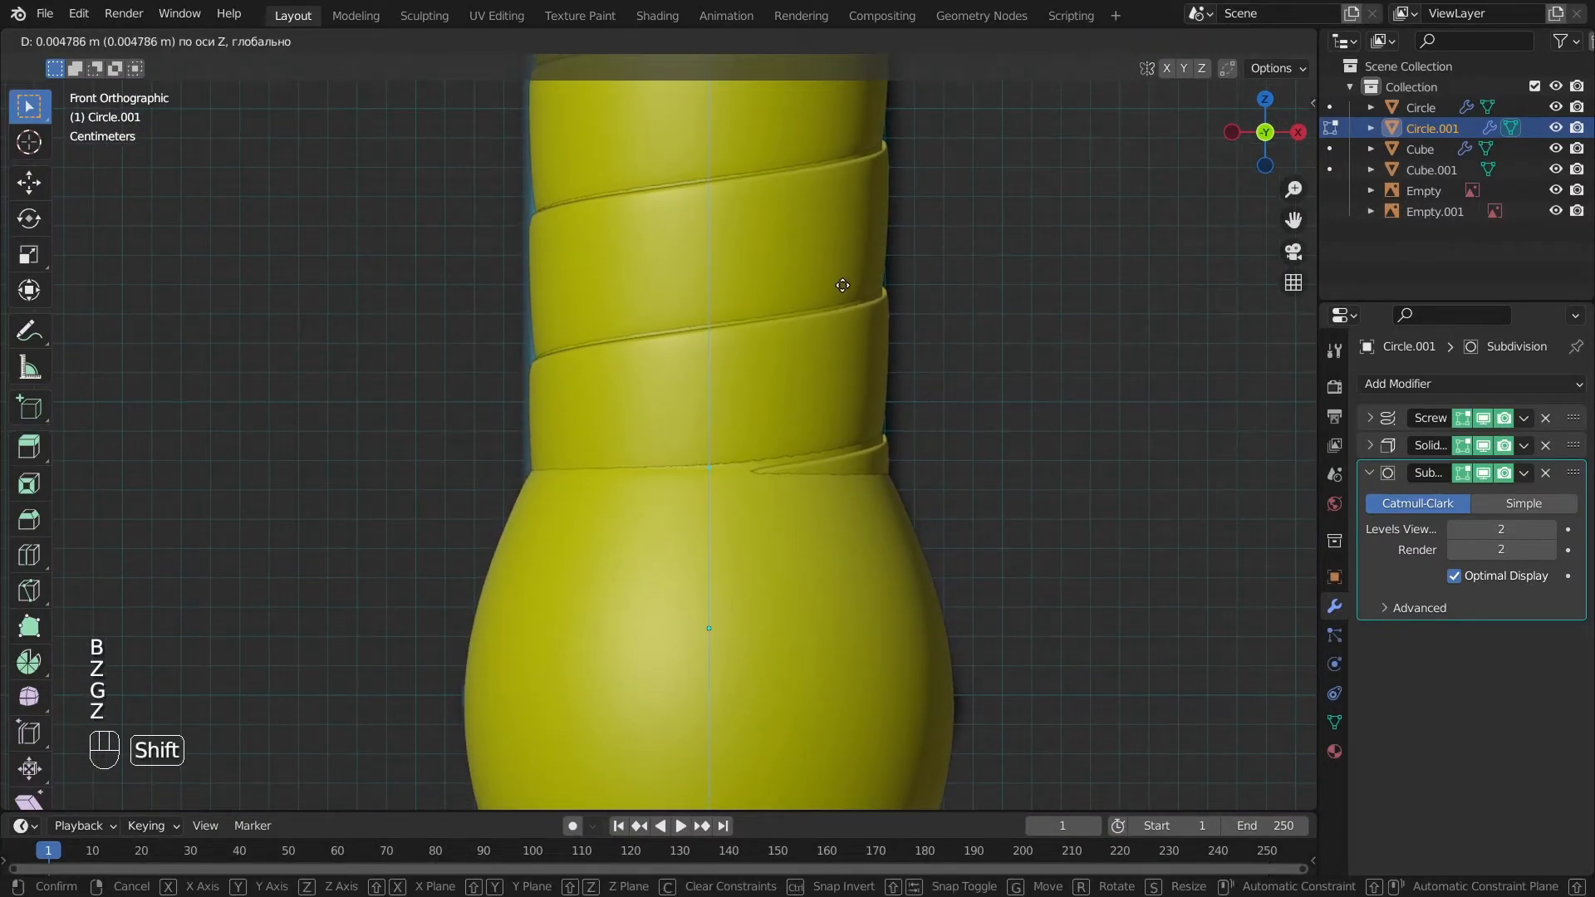
click(839, 233)
key(a)
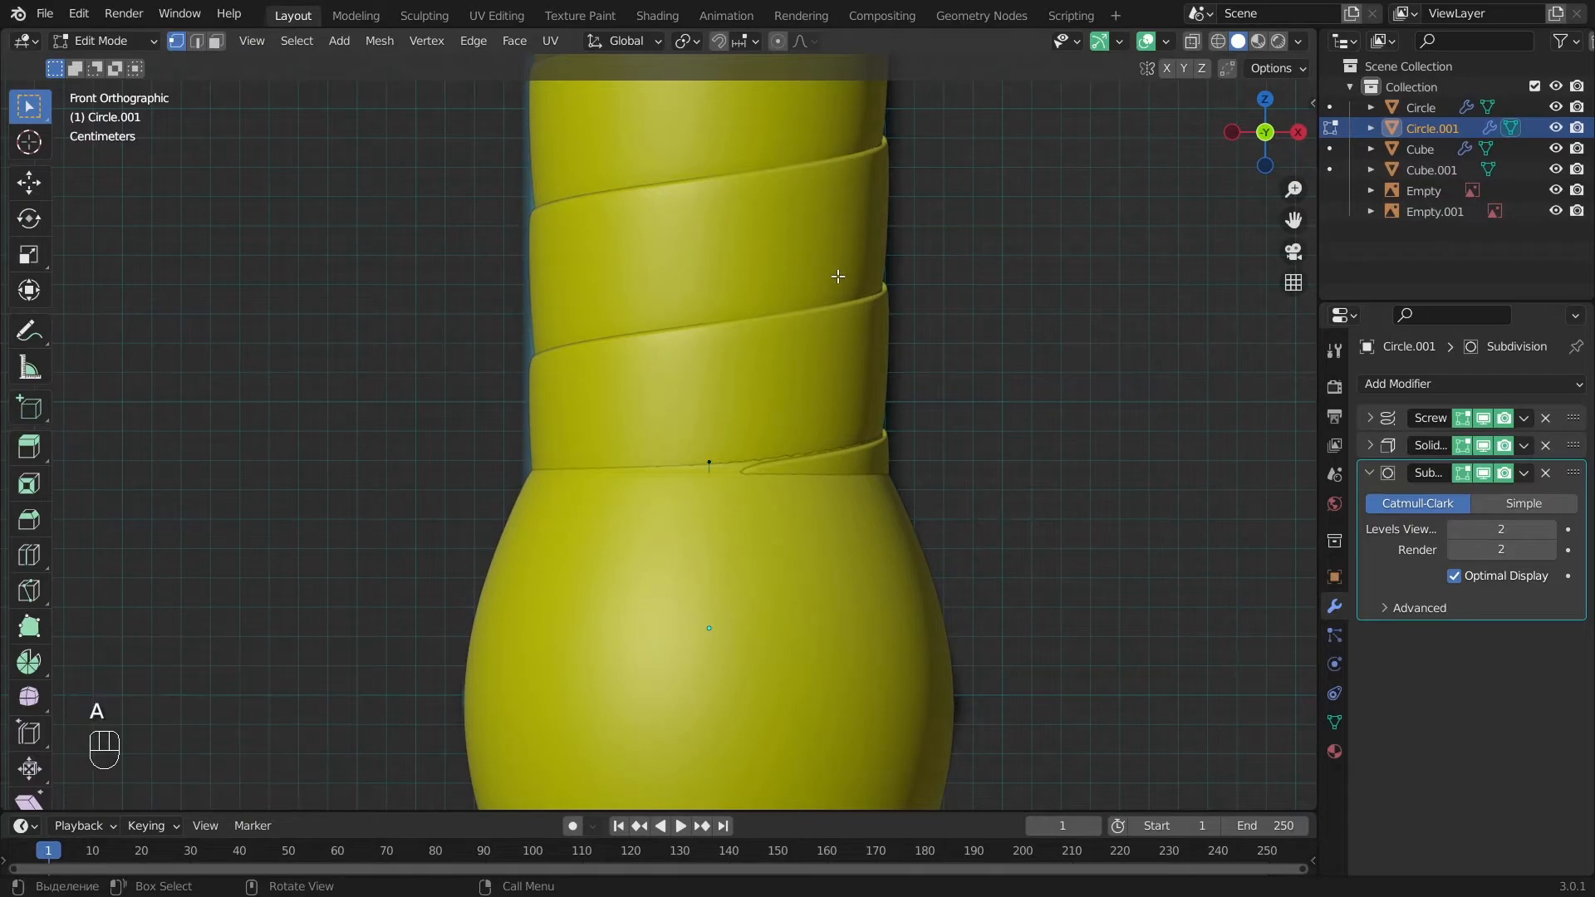
Rotate the spiral wrap around the Z axis so its starting end above the pommel faces away from the front.
key(Tab)
key(a)
scroll(836, 276, down, 4)
alt+middle_drag(836, 275, 869, 521)
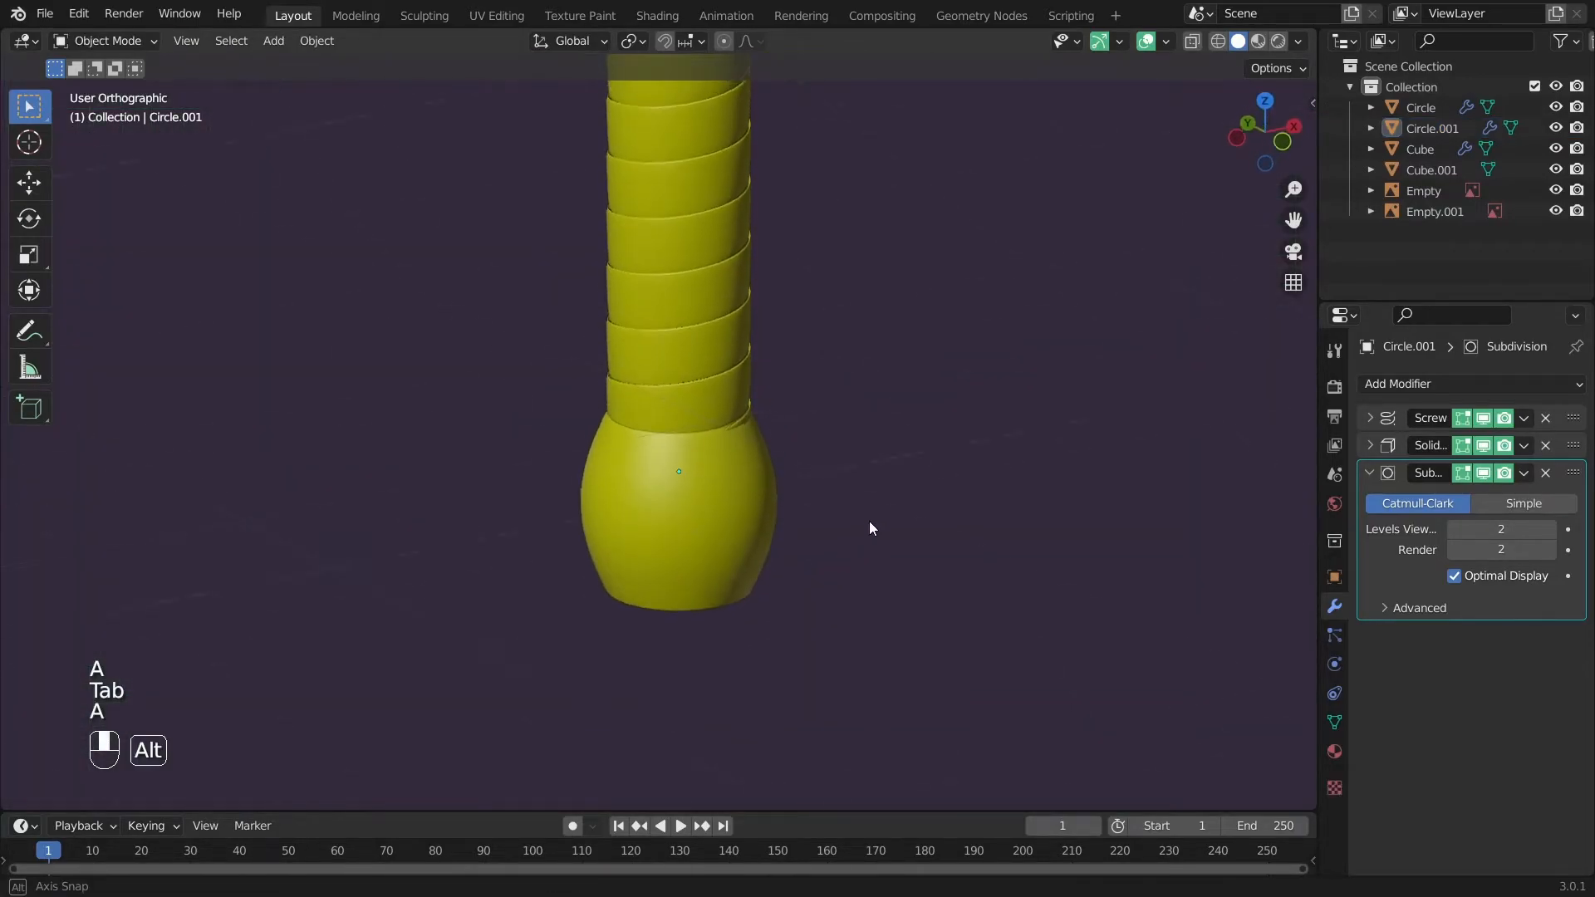
key(KP_1)
alt+shift+middle_drag(758, 254, 750, 472)
scroll(750, 472, up, 7)
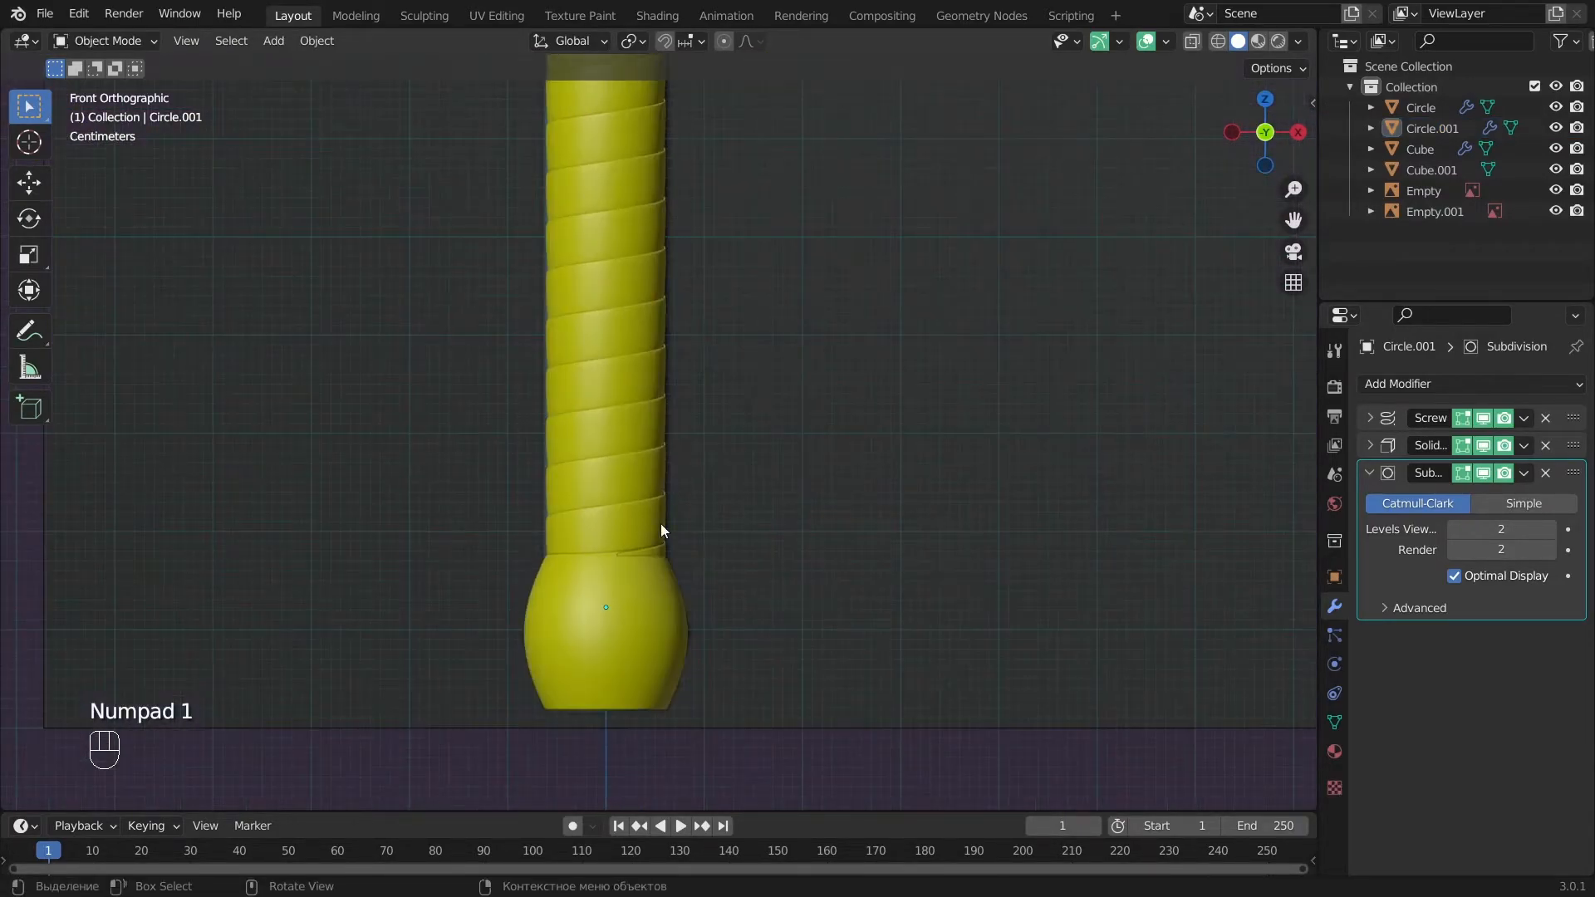
click(662, 527)
key(r)
key(z)
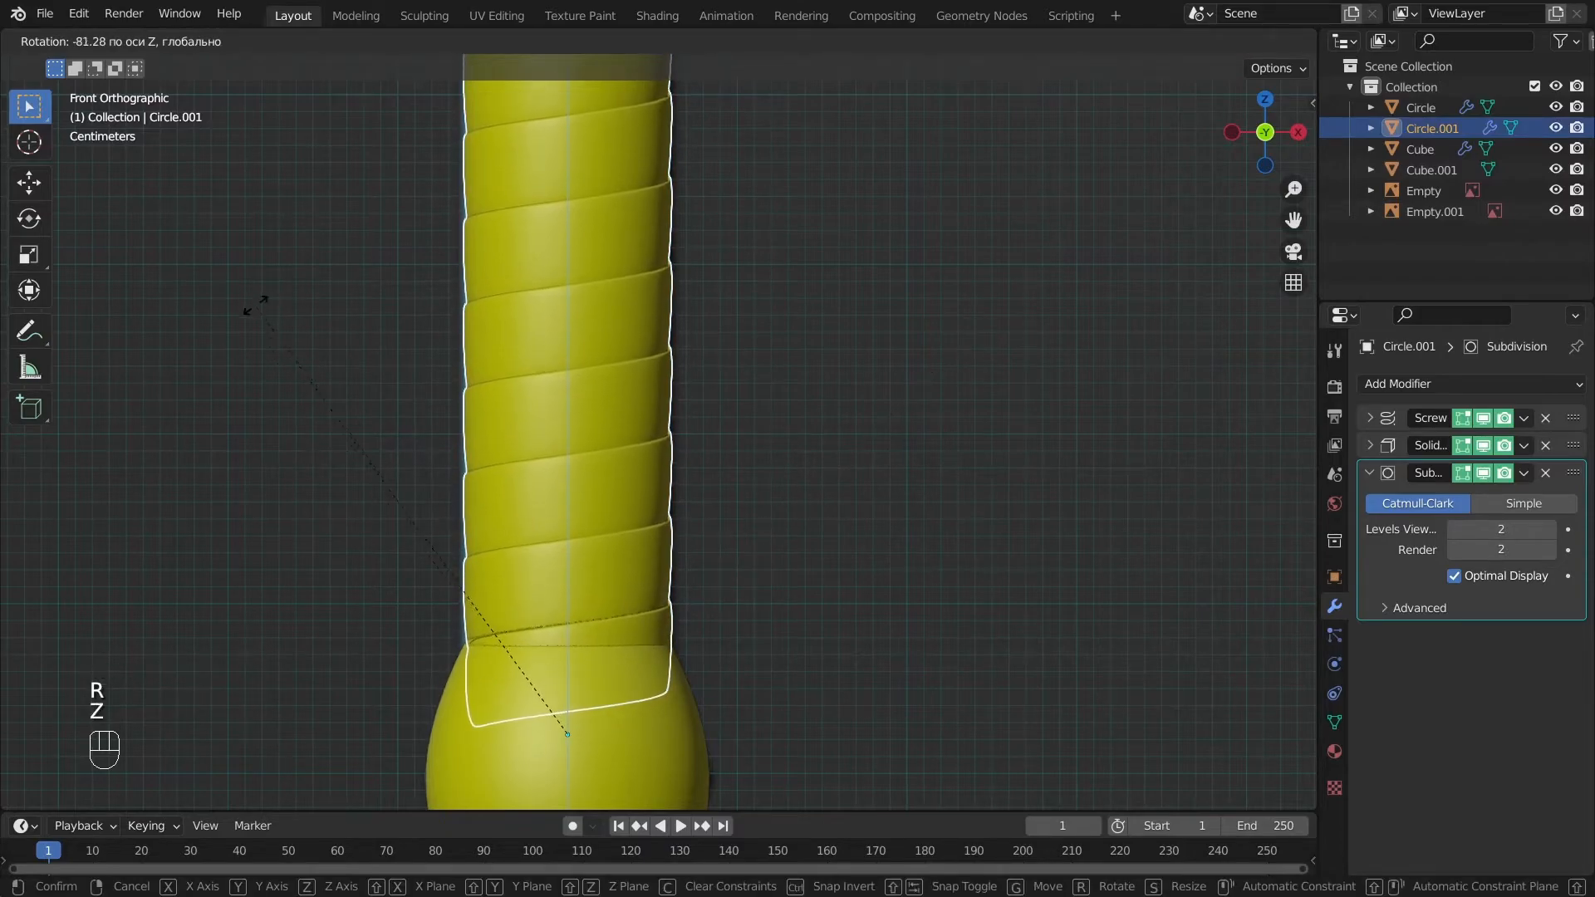
click(1095, 193)
Scale the pommel's upper edge loop outward by a factor of about 1.04.
key(alt+a)
alt+middle_drag(844, 598, 832, 679)
click(582, 731)
key(Tab)
scroll(619, 582, up, 3)
shift+middle_drag(619, 582, 619, 388)
key(s)
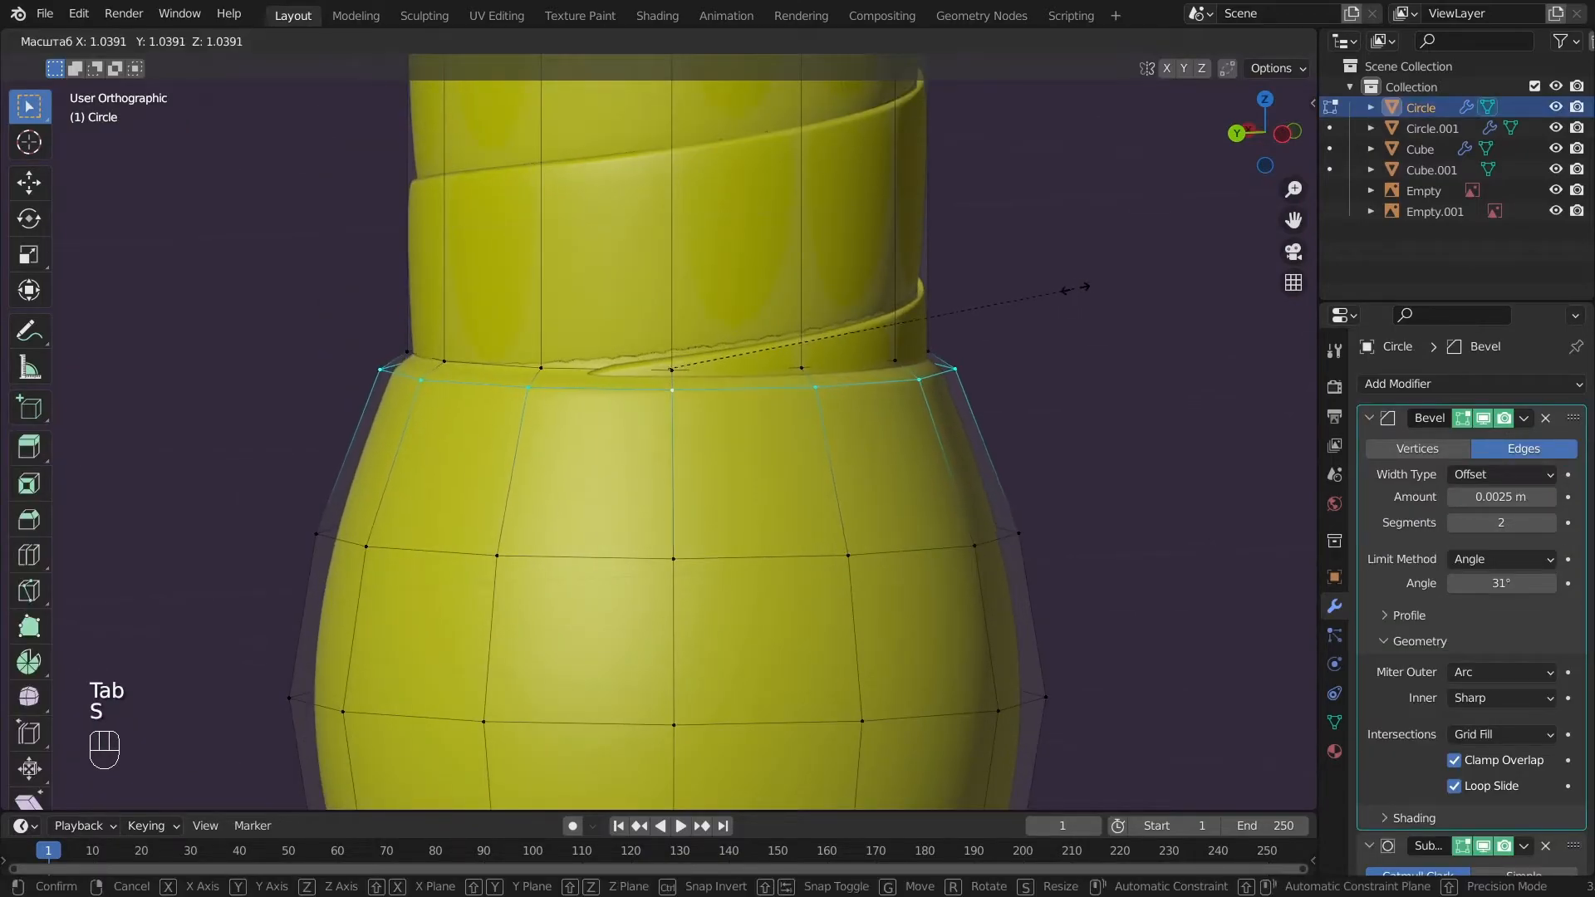
key(KP_1)
click(1071, 286)
key(KP_1)
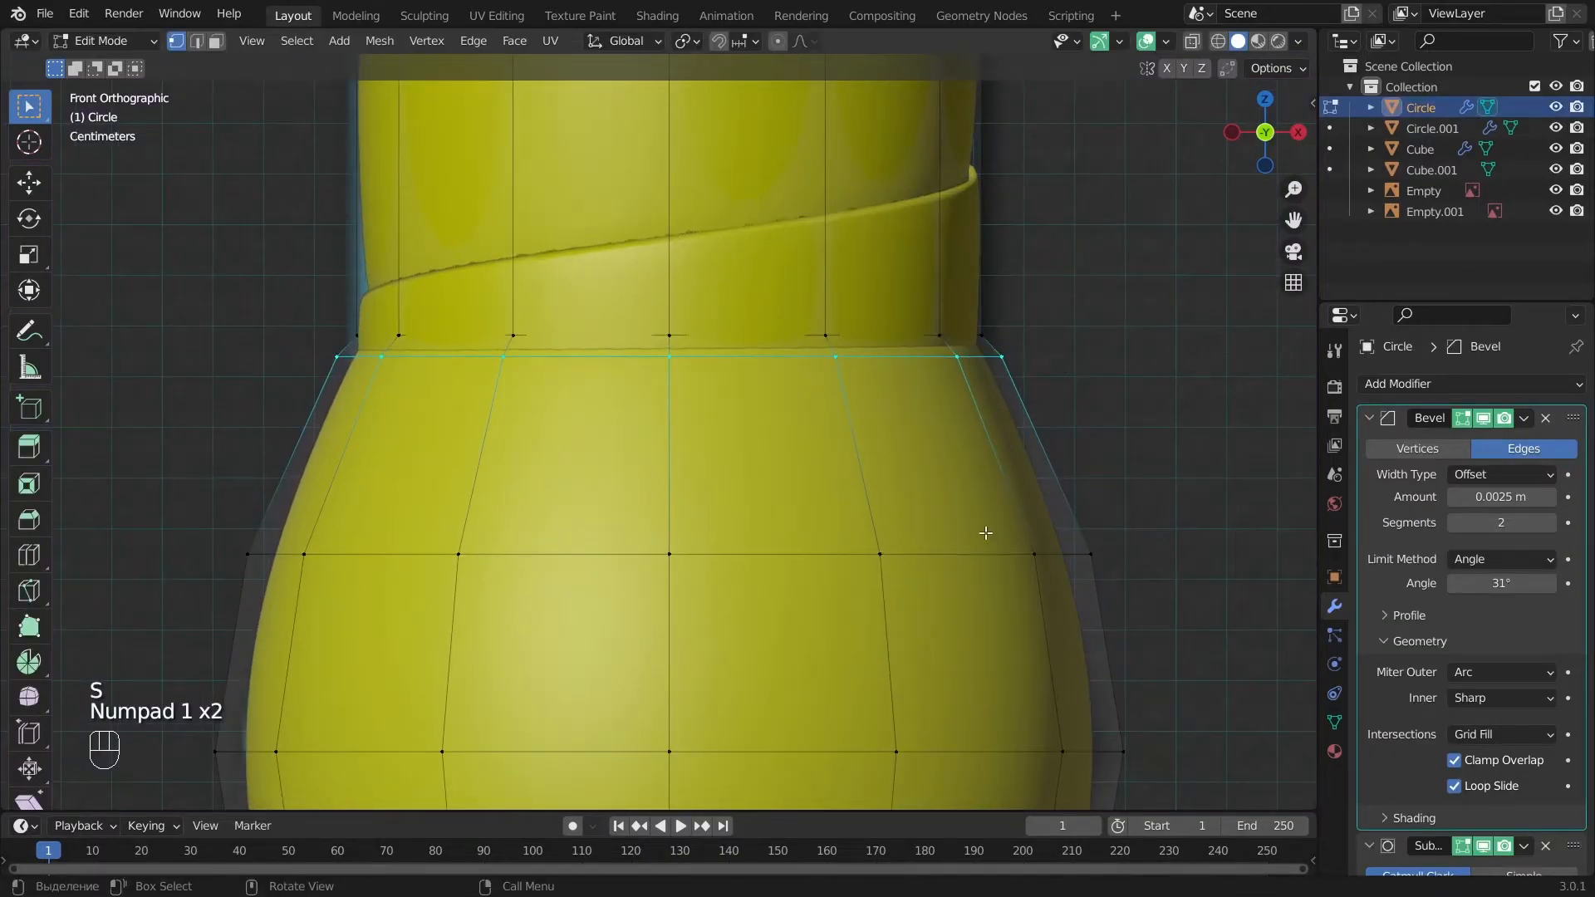
Raise the pommel's upper edge loop along Z by about 0.002 m and return to Object Mode.
key(g)
key(z)
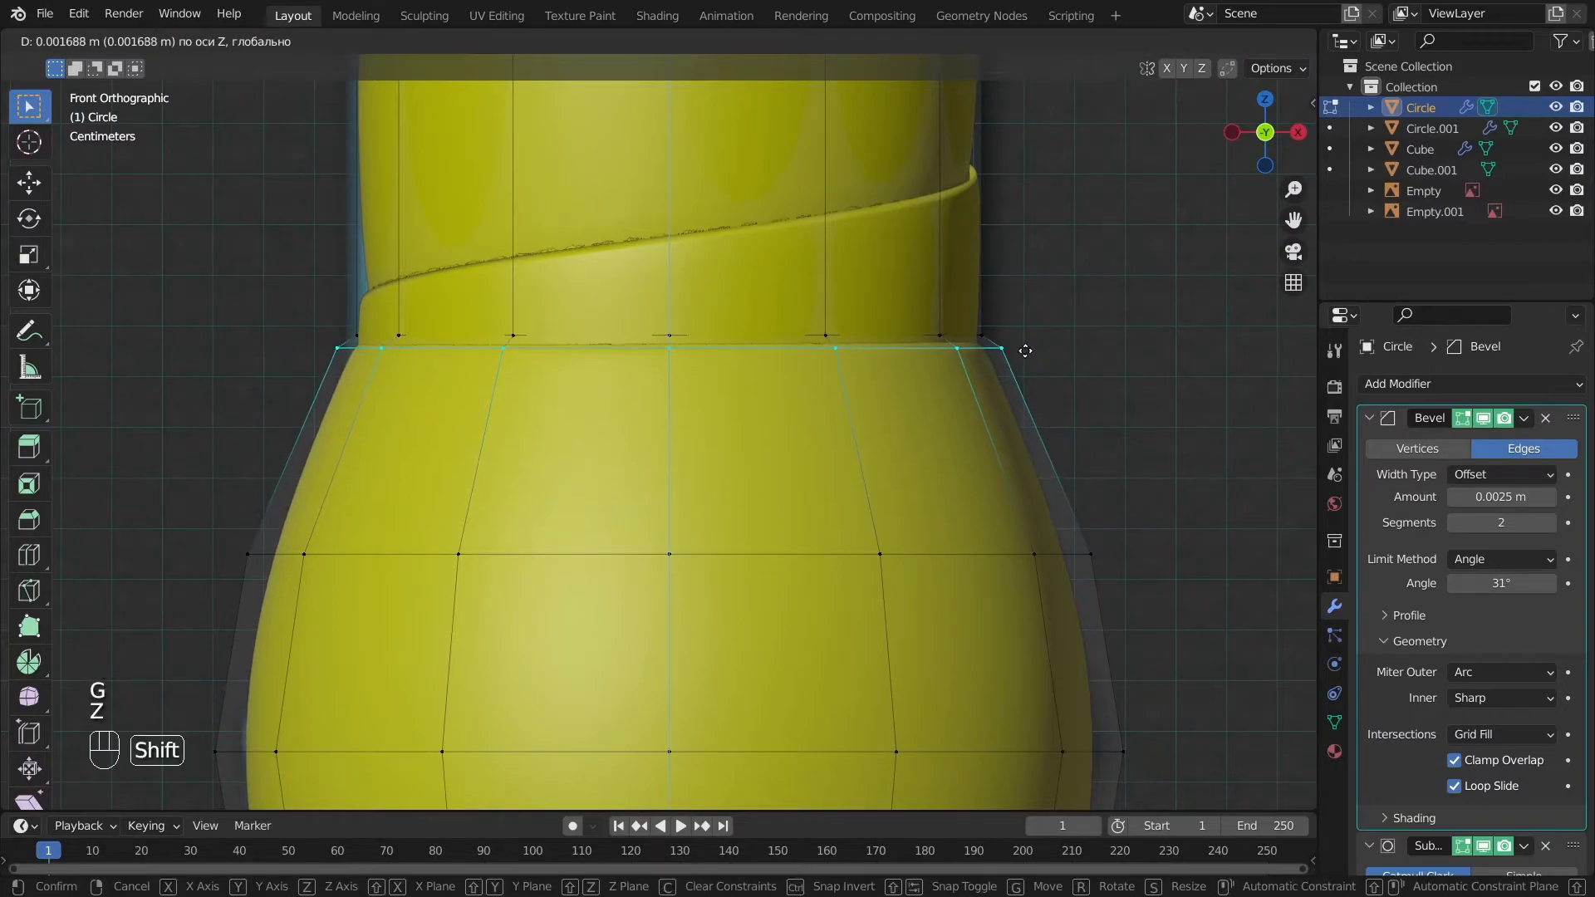
click(1029, 288)
key(alt+a)
key(alt+z)
key(Tab)
key(alt+z)
key(alt+a)
alt+drag(1010, 300, 804, 555)
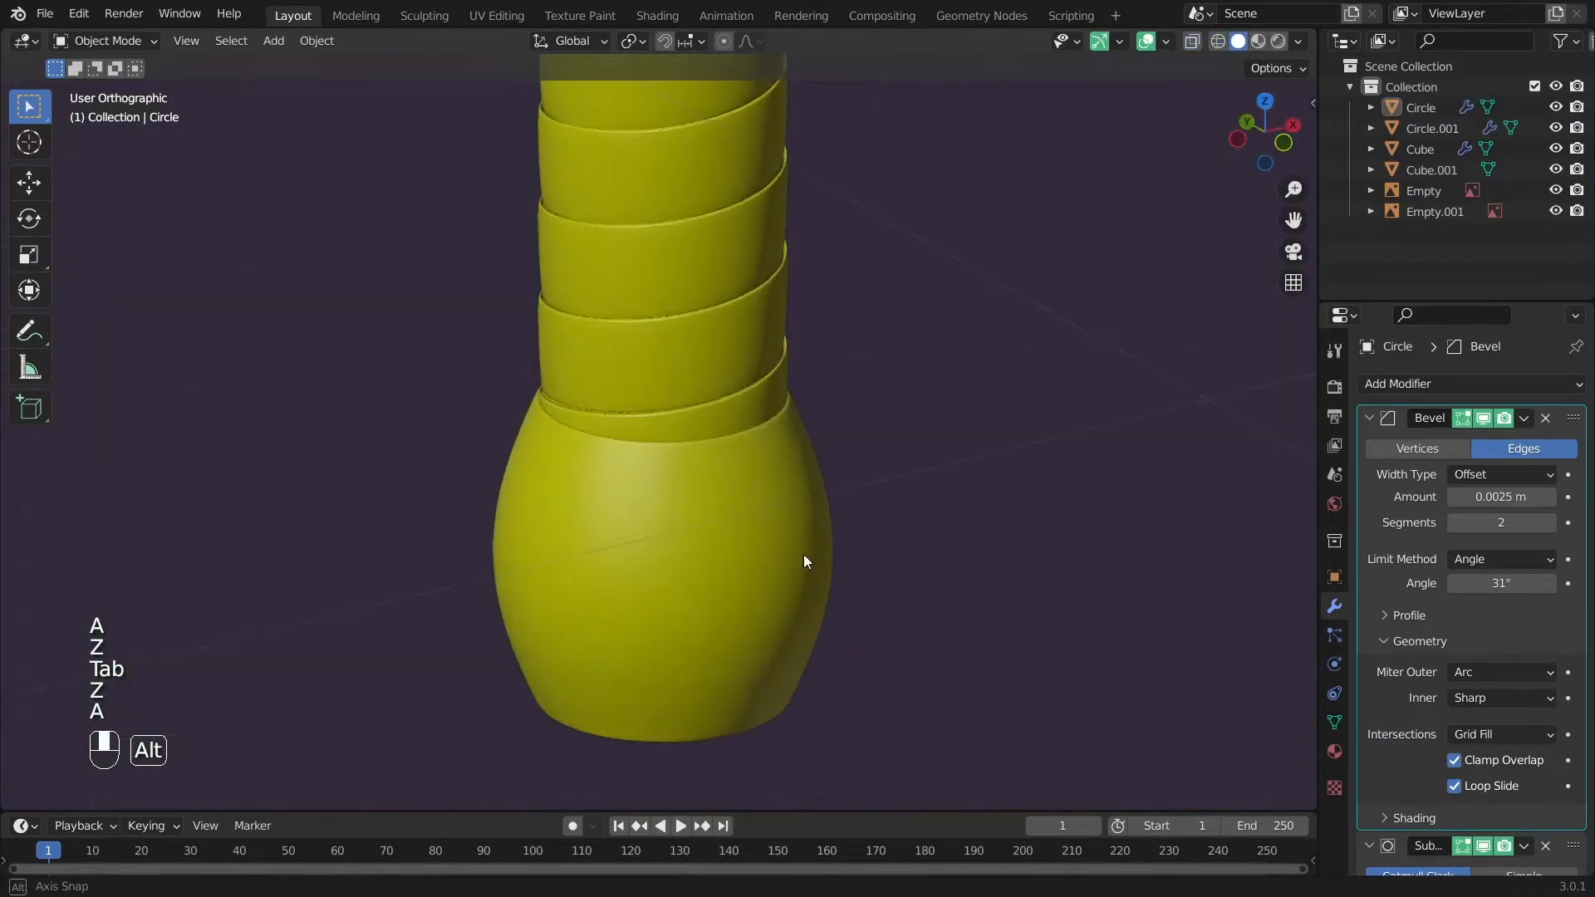
scroll(756, 510, up, 3)
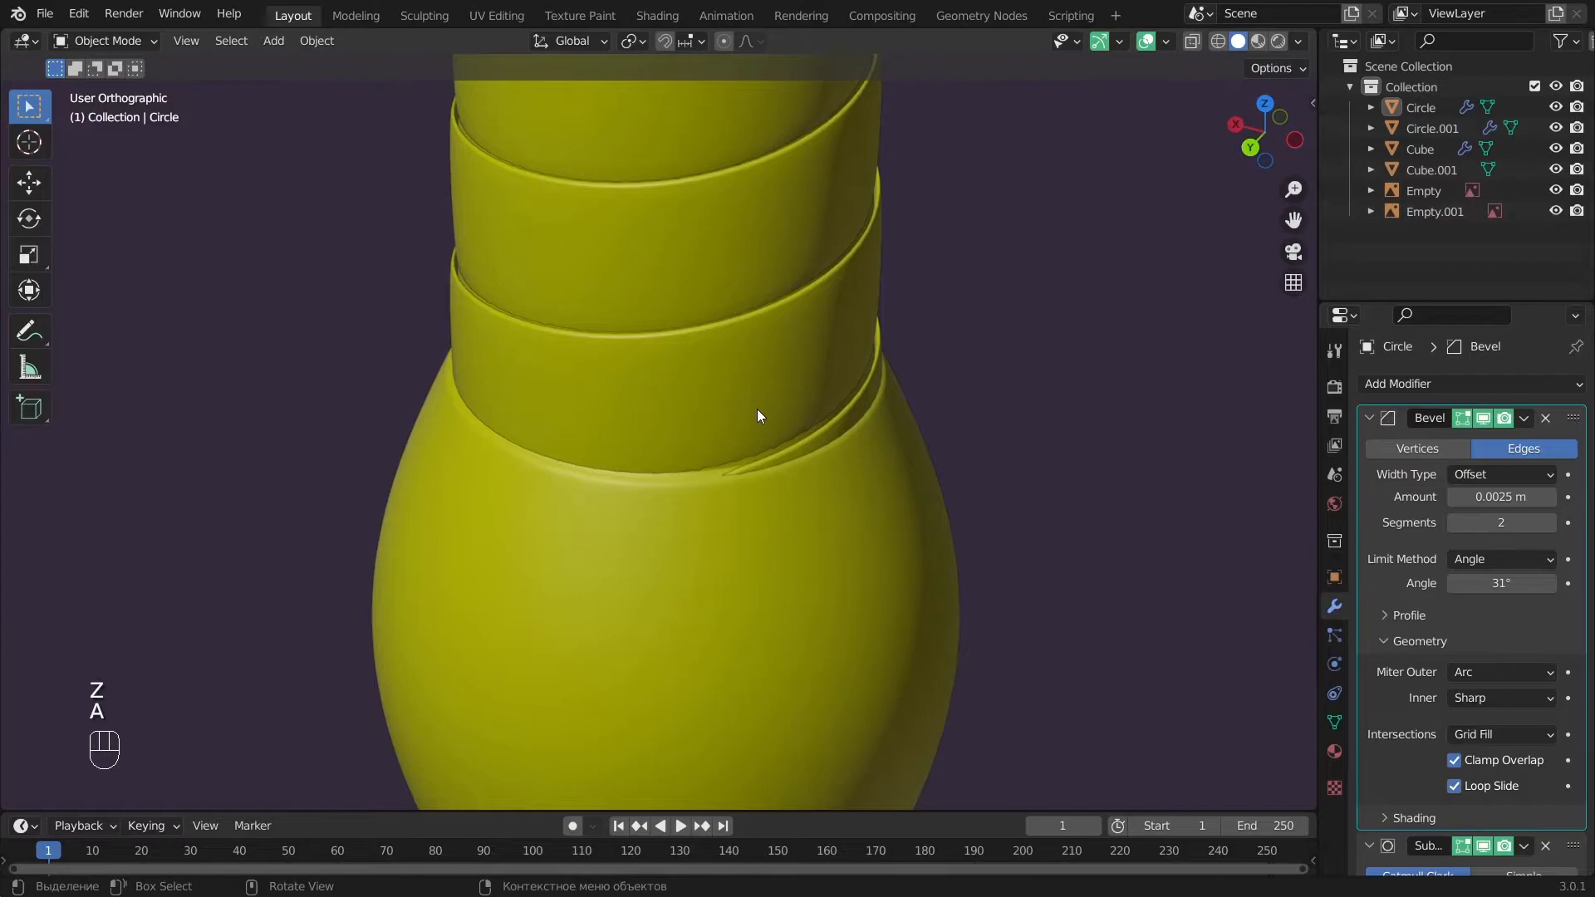
Set the spiral wrap's Solidify thickness to 0.006 m.
scroll(756, 407, down, 9)
key(KP_1)
alt+shift+drag(766, 396, 946, 317)
scroll(822, 490, up, 7)
click(789, 462)
alt+shift+drag(944, 208, 974, 445)
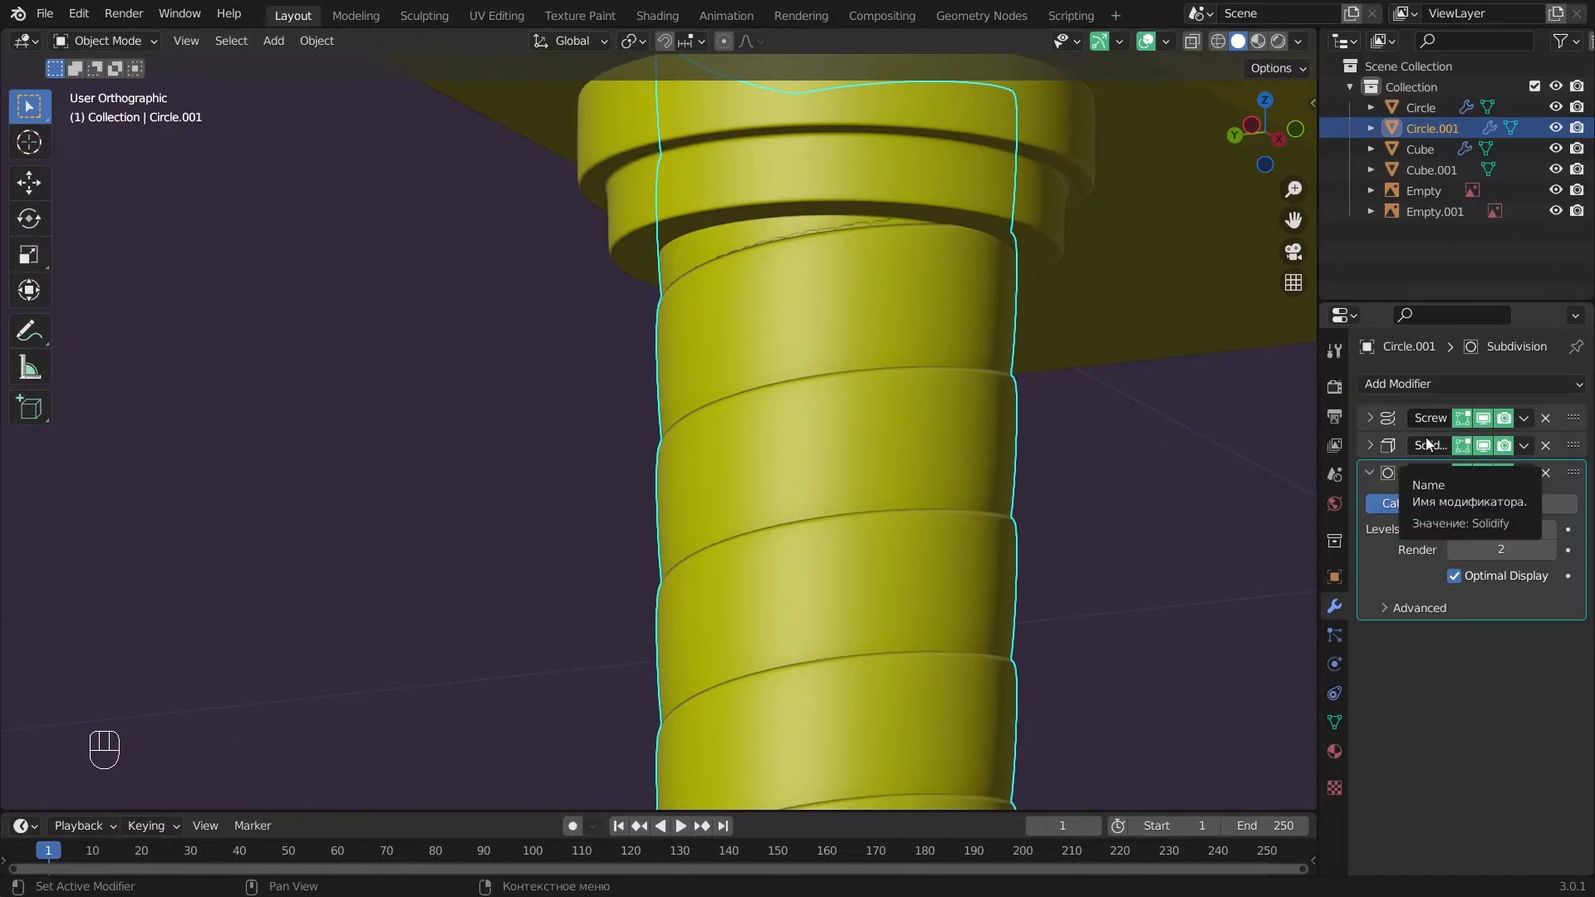
click(1370, 445)
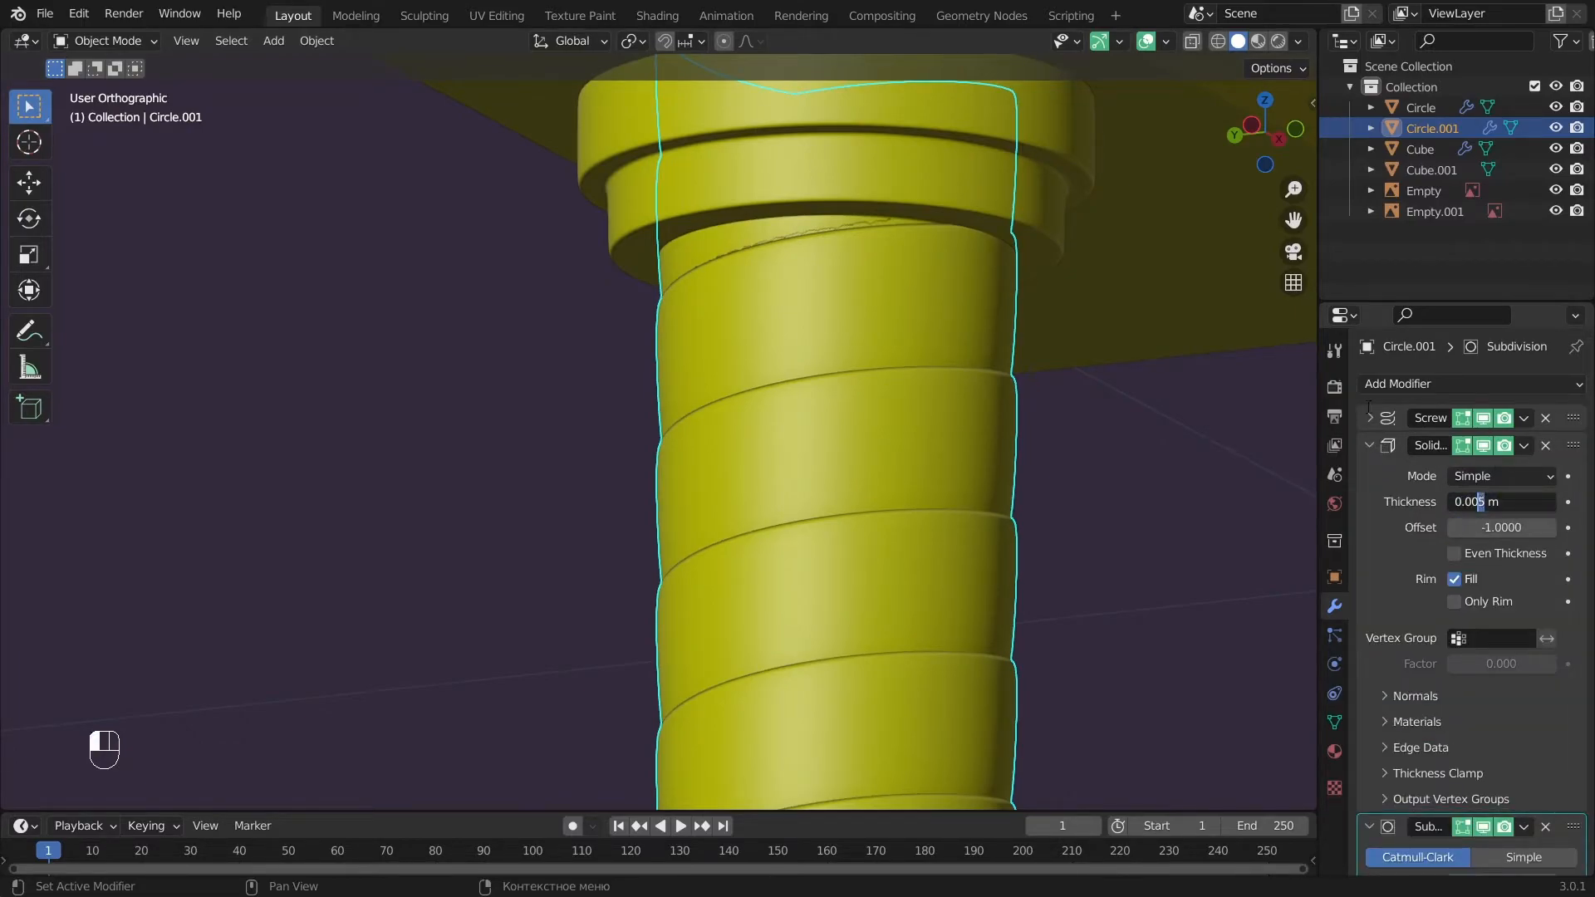
text(6)
key(Return)
key(a)
Hide the reference image behind the sword in the front view.
scroll(970, 462, down, 3)
alt+drag(970, 462, 710, 531)
key(KP_1)
scroll(941, 475, down, 6)
scroll(709, 531, up, 4)
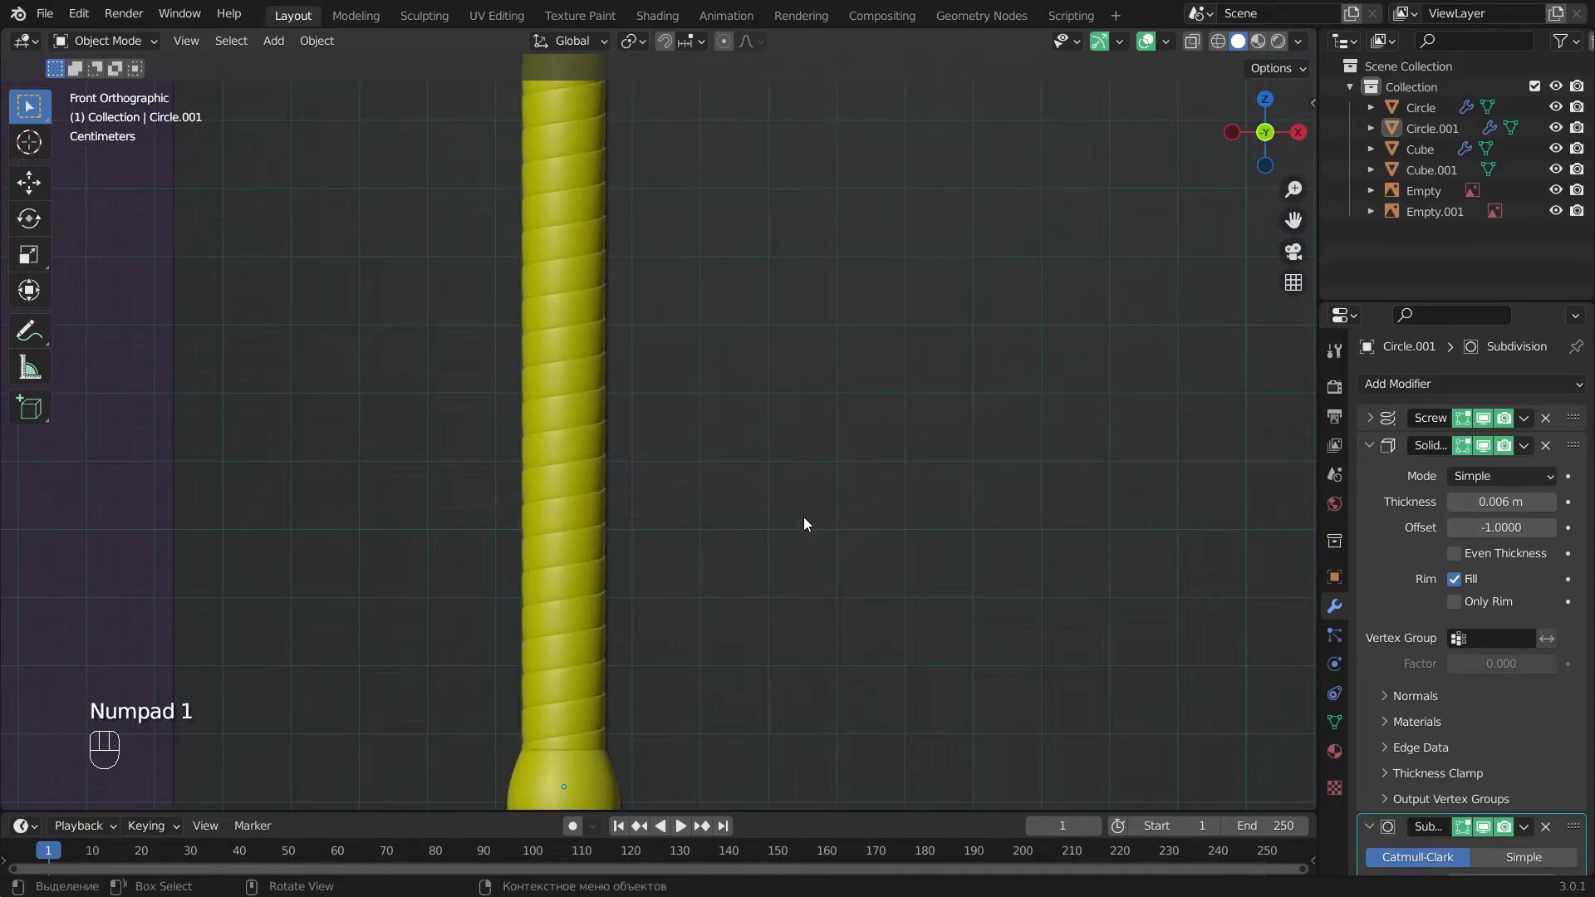
scroll(804, 517, down, 5)
key(shift+c)
scroll(1080, 532, up, 2)
alt+shift+drag(1080, 532, 856, 521)
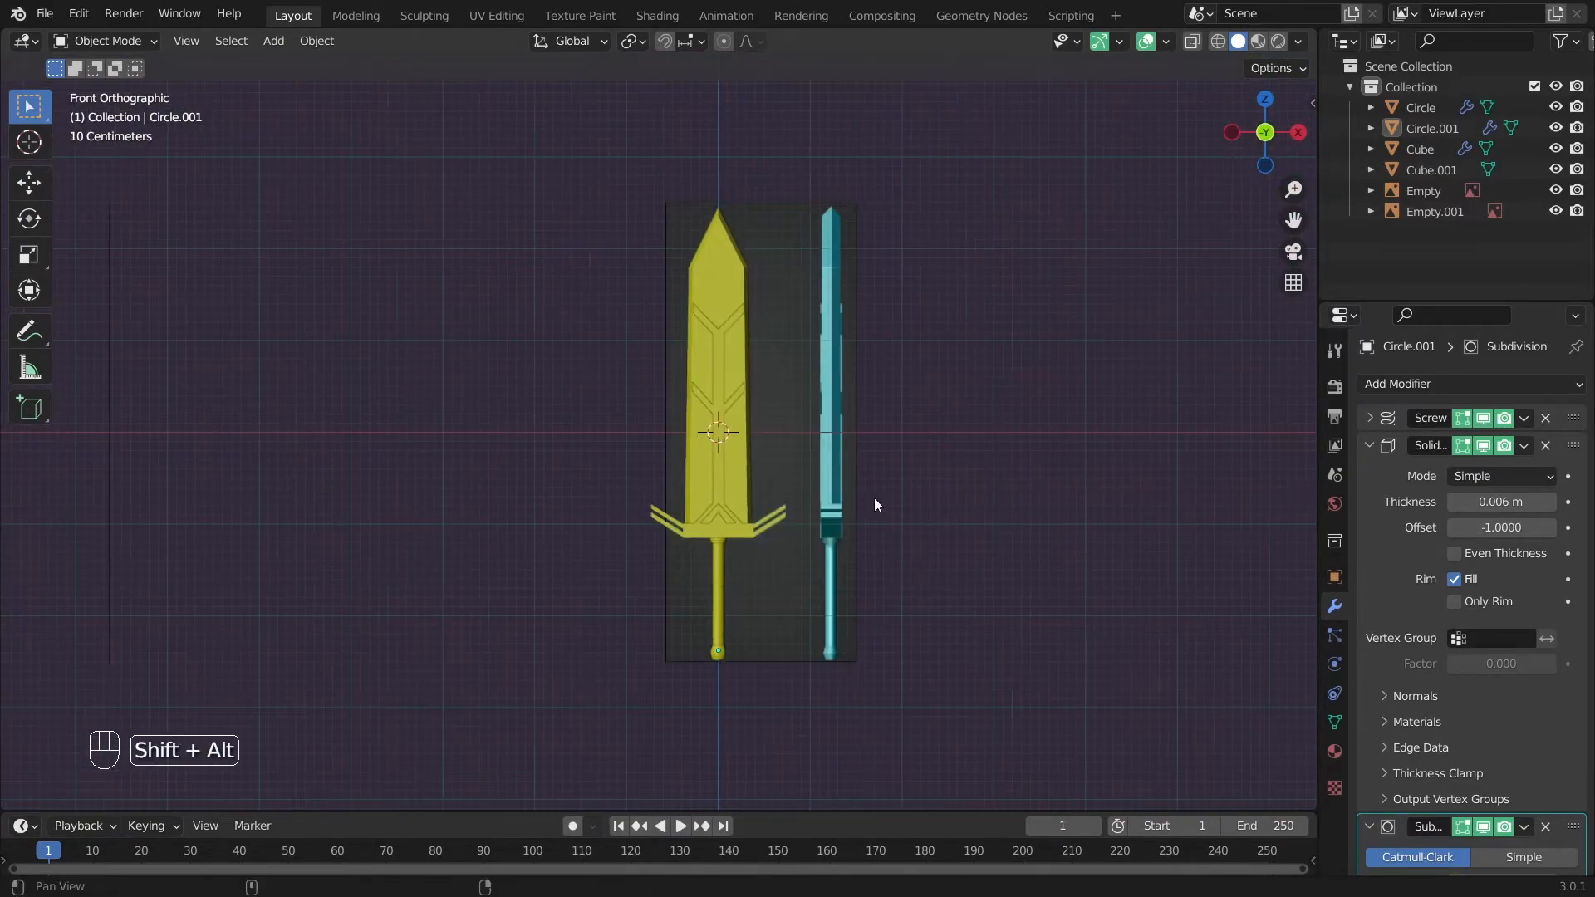
click(820, 390)
key(h)
Split the 3D viewport into a wide and a narrow area side by side, with the sword framed in the narrow one.
drag(2, 39, 1078, 224)
scroll(1293, 490, up, 2)
alt+shift+drag(1307, 502, 1279, 508)
drag(1319, 278, 1376, 274)
Set the render engine to Cycles with GPU Compute as the device.
click(1393, 387)
click(1537, 383)
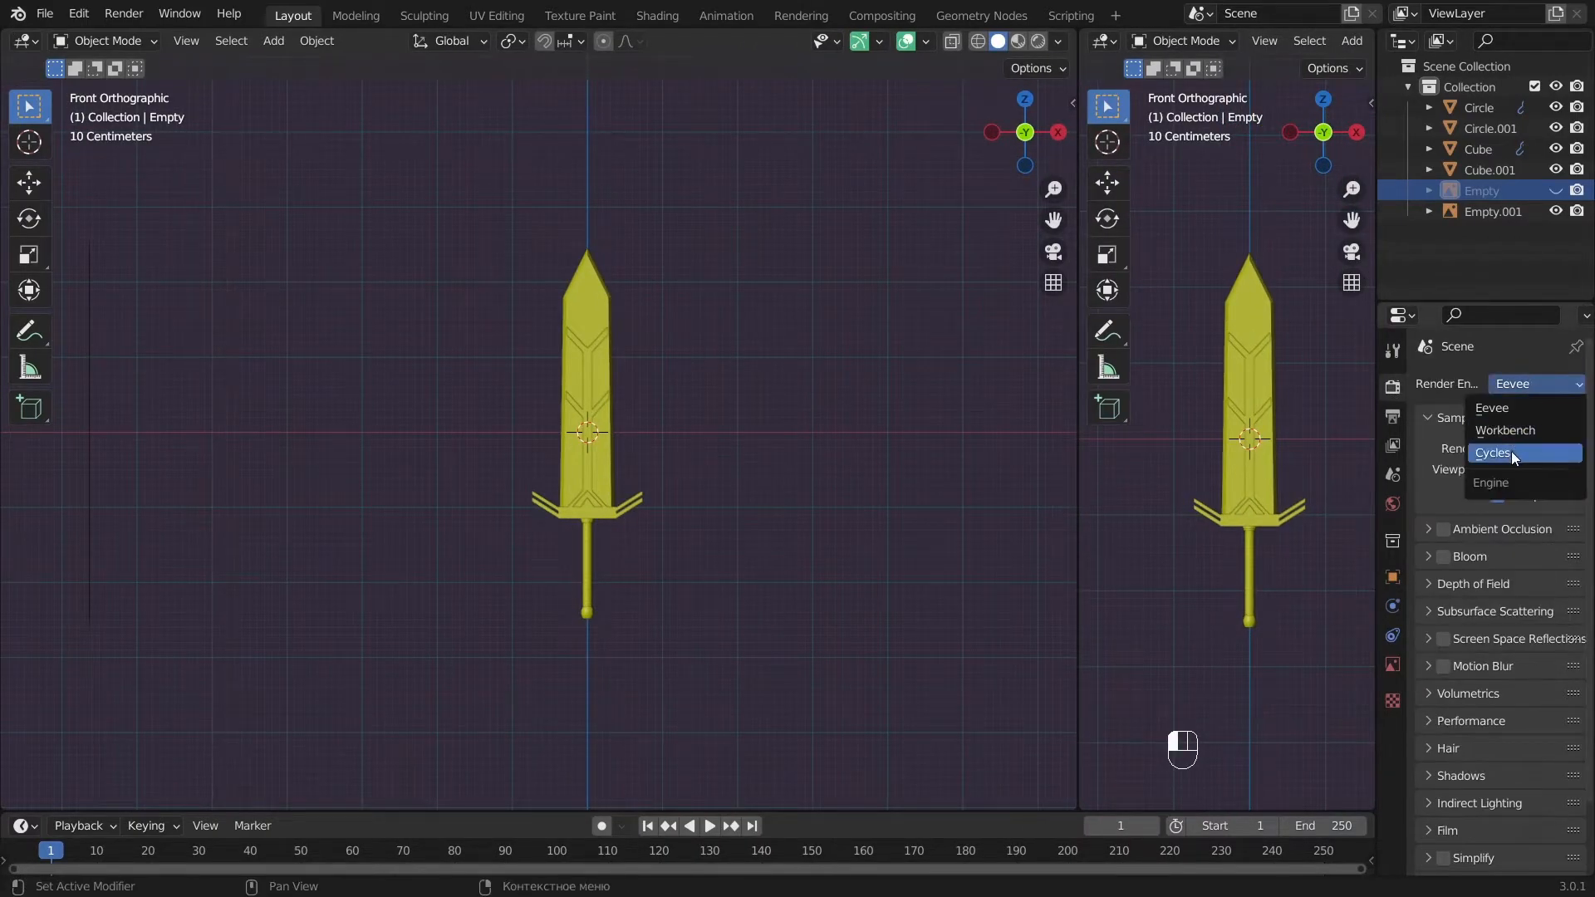
click(1513, 452)
click(1537, 436)
click(1520, 469)
Hide the toolbar in the narrow viewport and switch that viewport to Material Preview shading.
key(t)
scroll(1265, 357, up, 3)
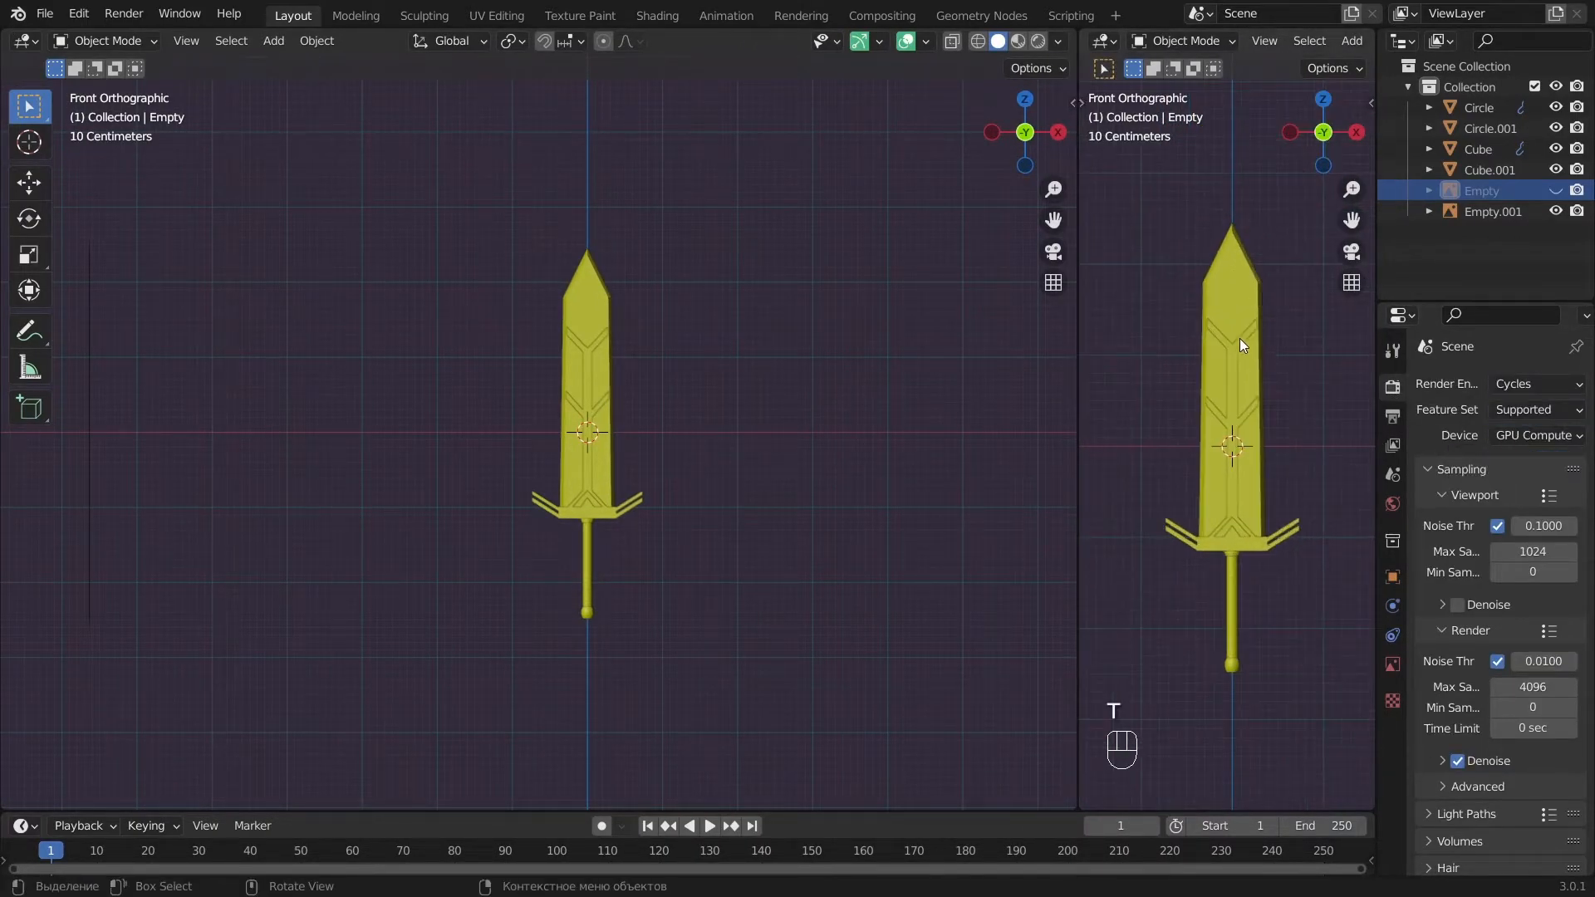
scroll(1321, 48, down, 8)
click(1317, 41)
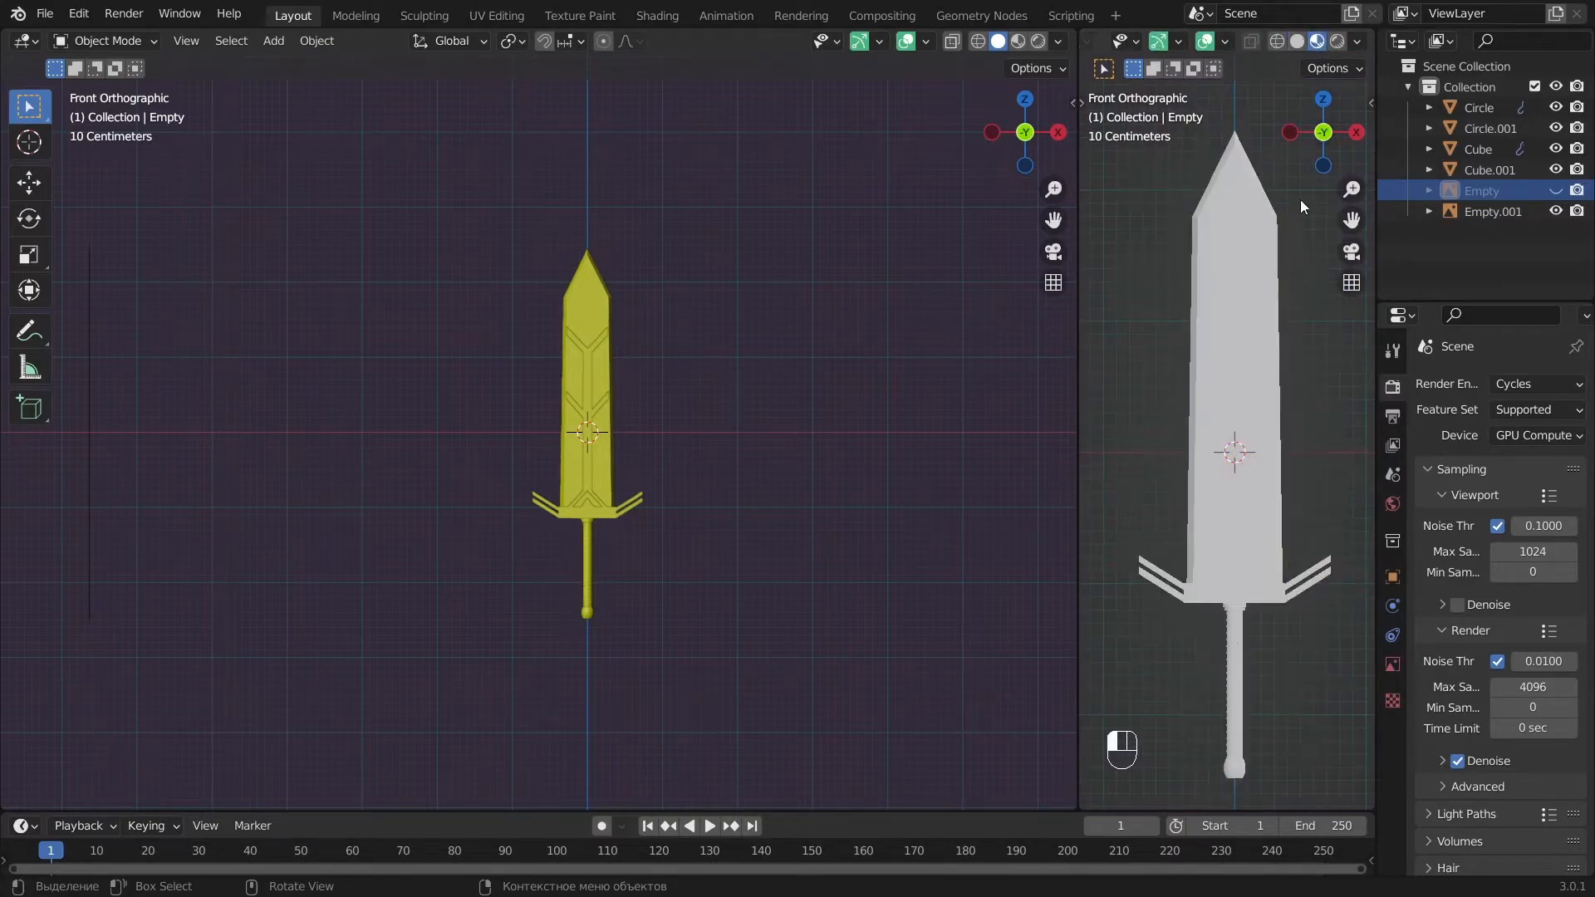
Turn the wide viewport into a Shader Editor without its sidebar and show the World nodes.
click(26, 41)
click(58, 210)
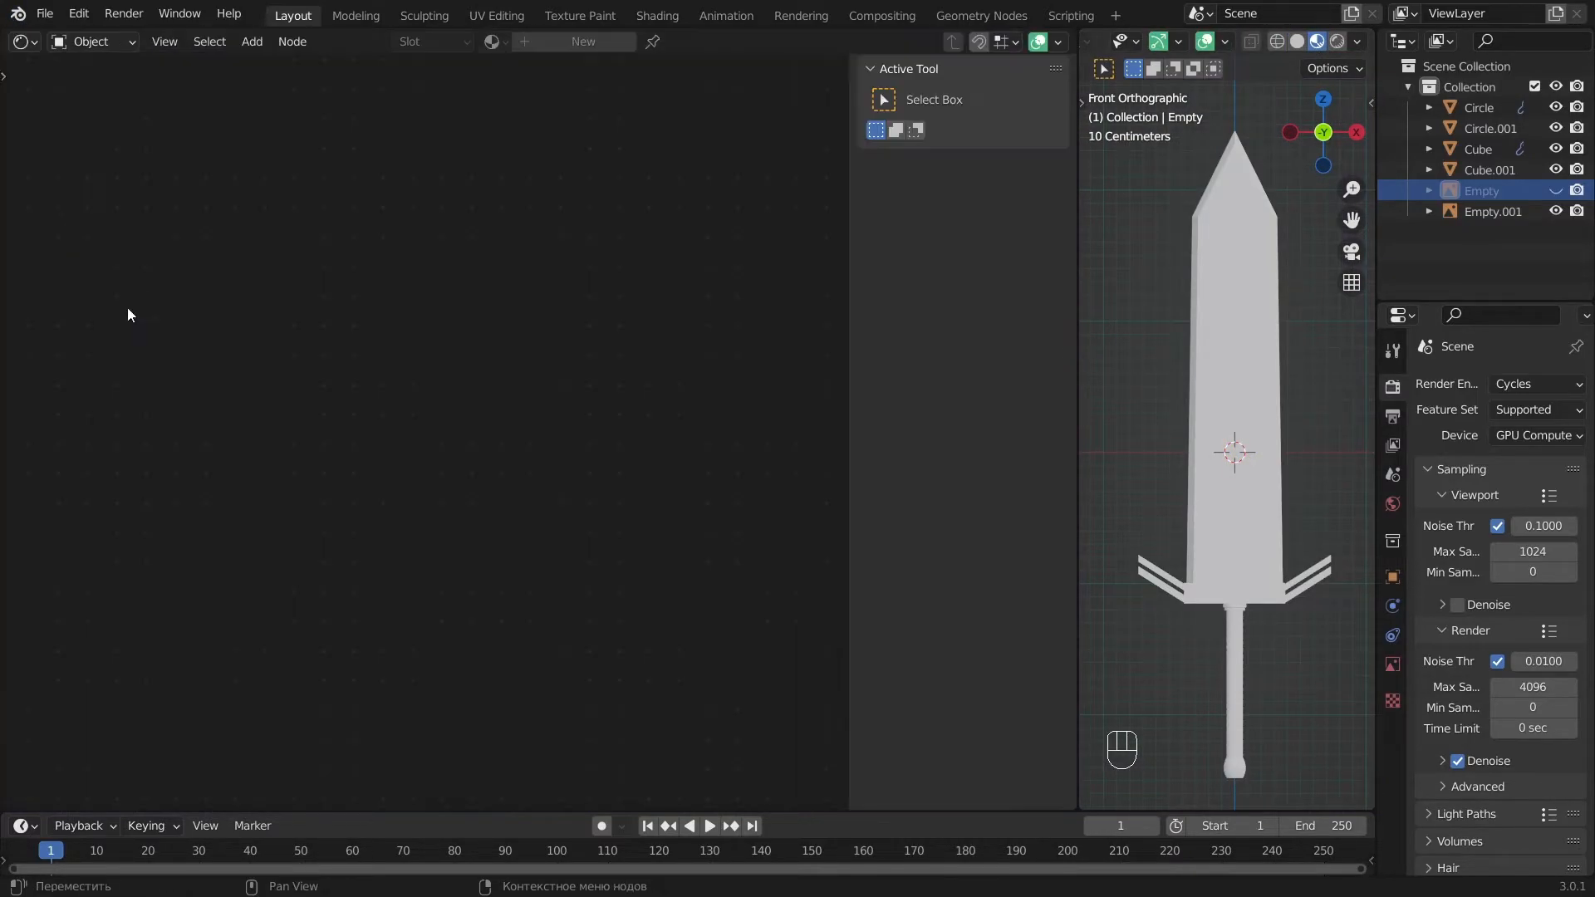
key(n)
click(96, 41)
click(104, 90)
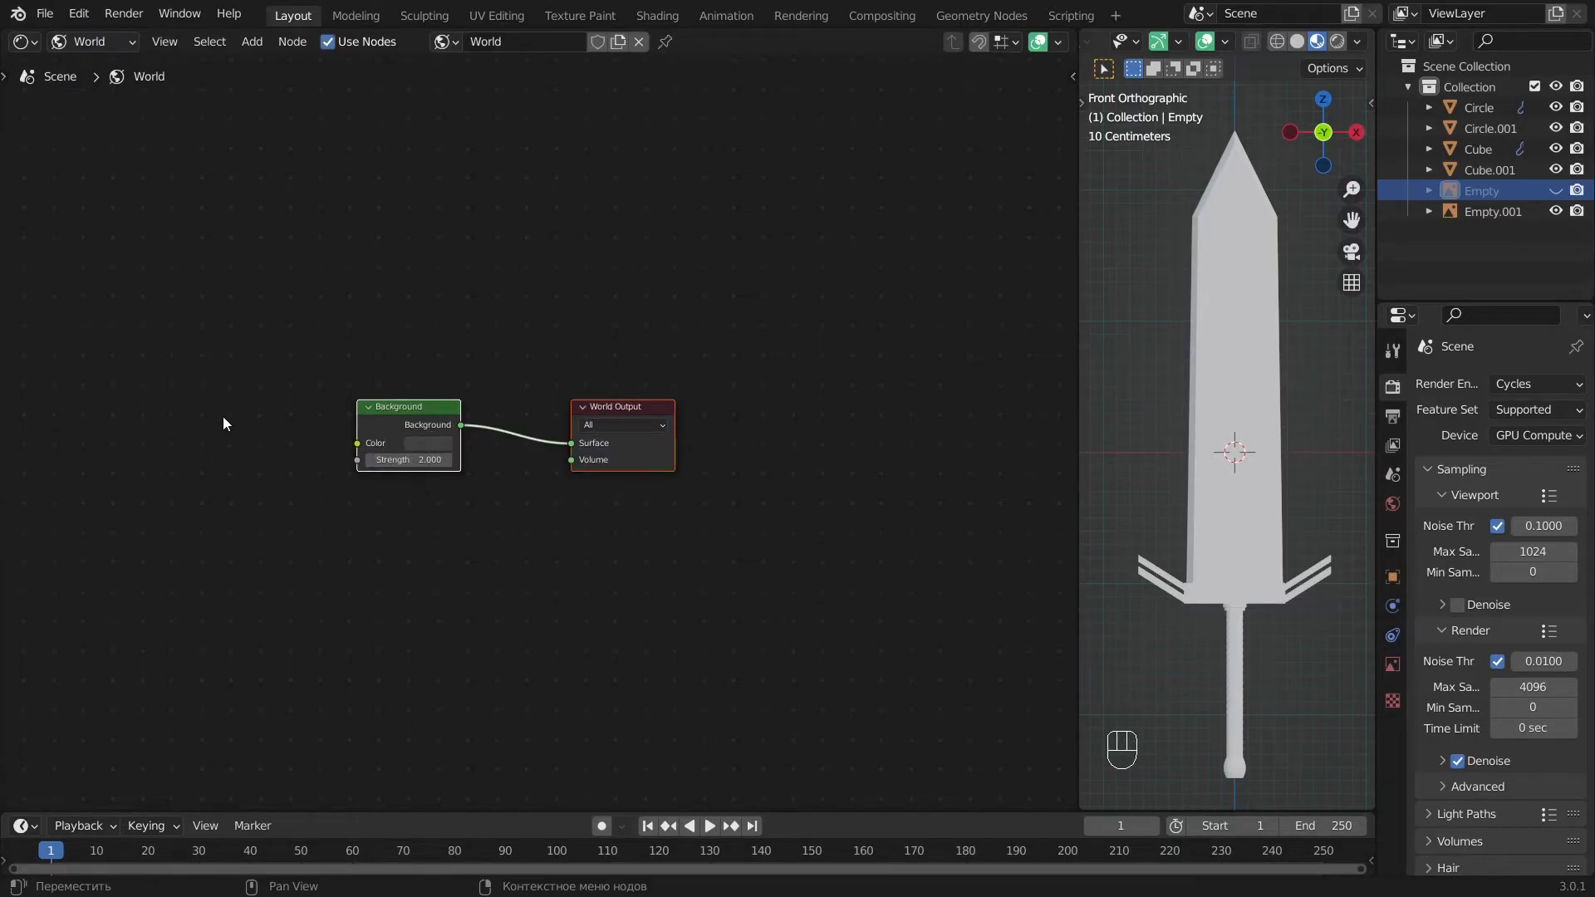
Add an Environment Texture node and connect its Color output to the Background node's Color input.
key(shift+a)
click(307, 523)
click(174, 404)
drag(262, 417, 355, 444)
middle_drag(353, 447, 492, 451)
Load Photo Studio4k.exr into the Environment Texture node and switch the narrow viewport to Rendered shading.
click(384, 447)
double_click(606, 362)
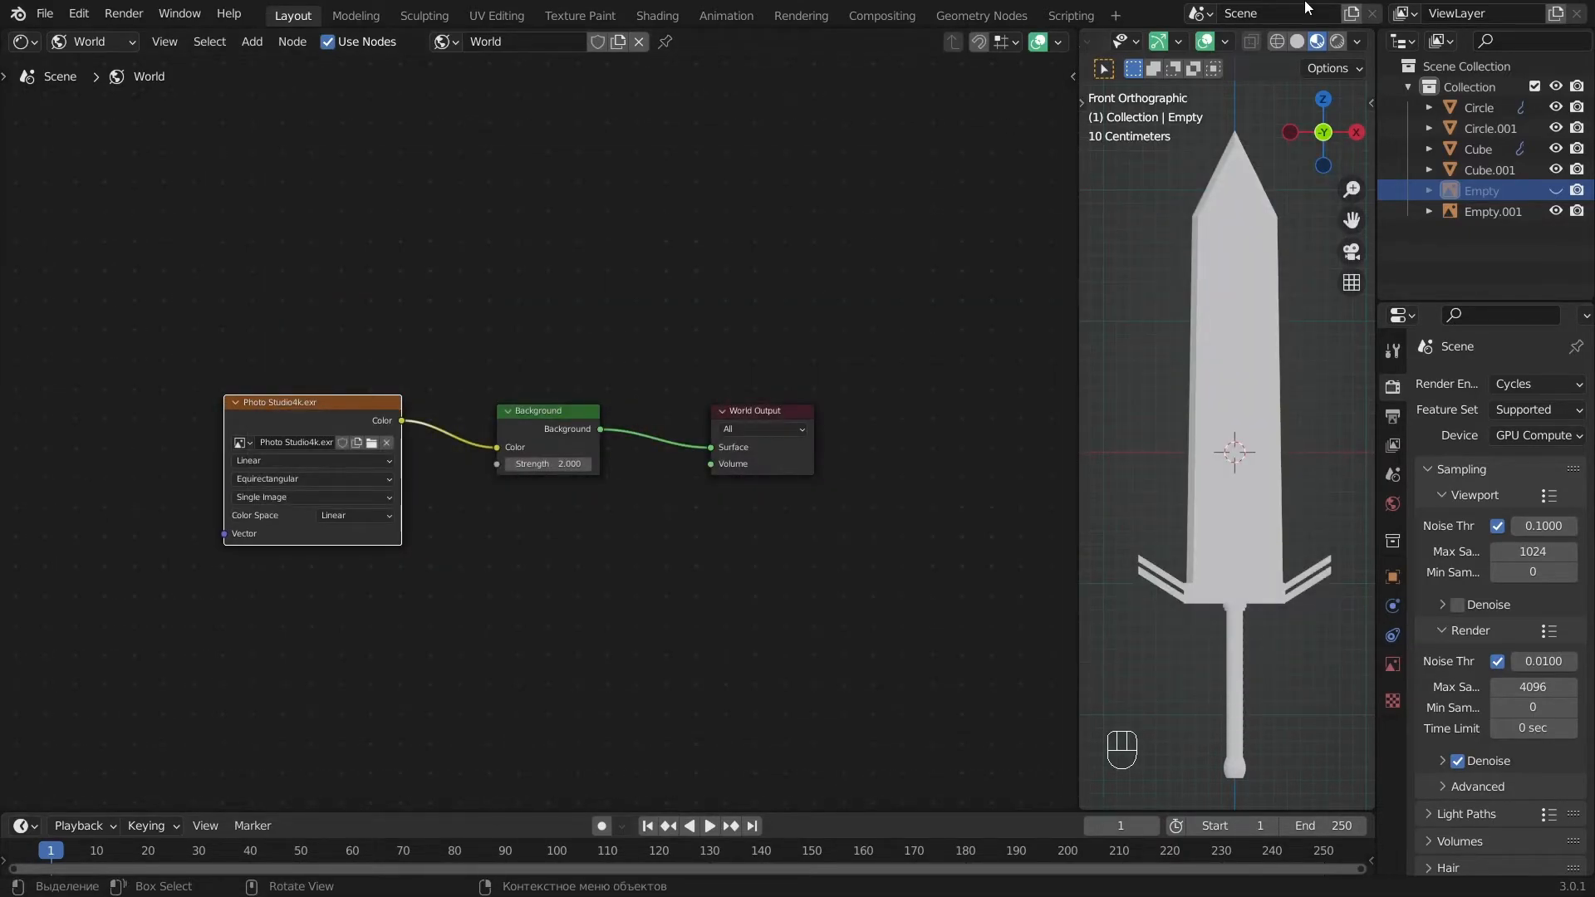
click(1337, 41)
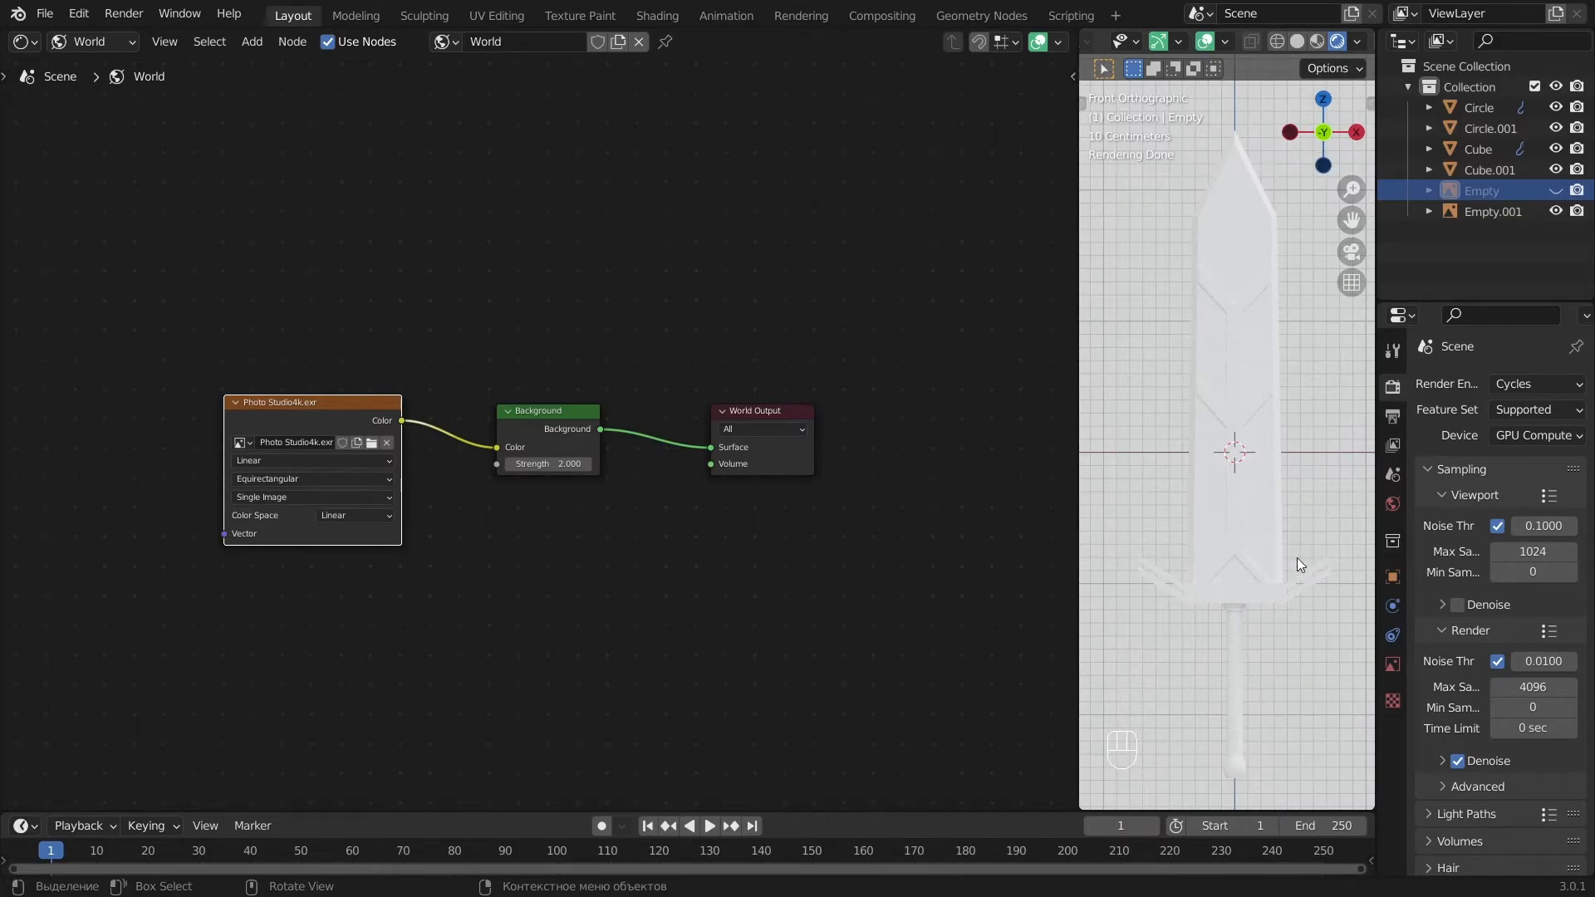
Switch the Shader Editor back to object shading and create a new material named Glossy for the handle.
click(92, 47)
click(96, 64)
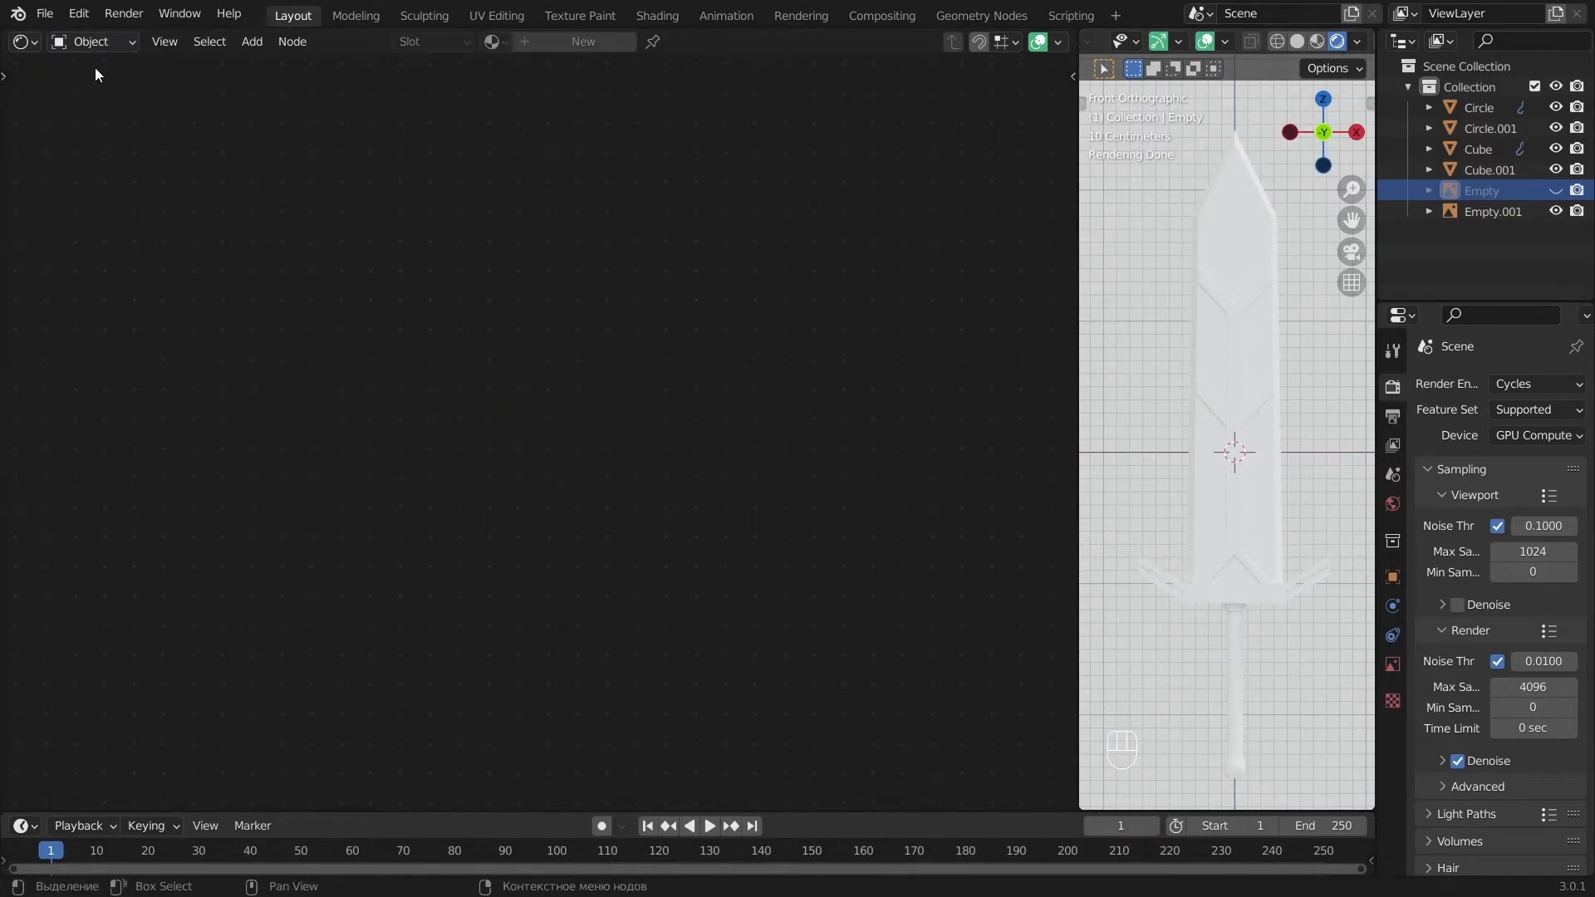
click(1238, 771)
click(583, 41)
click(622, 39)
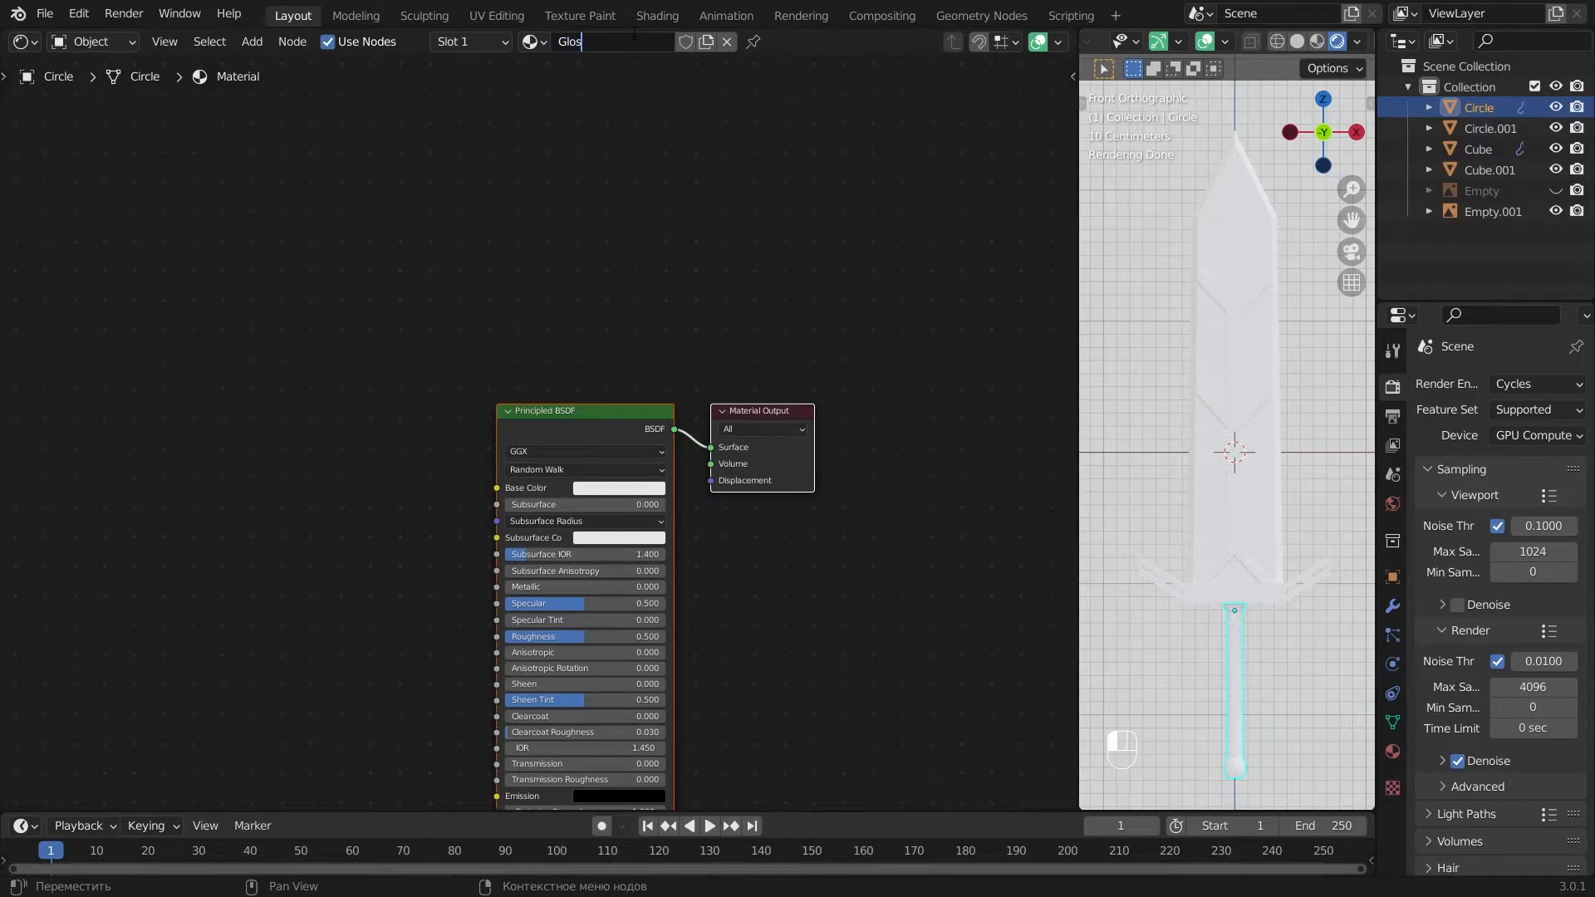
Darken the Glossy material's base color to a dark grey.
scroll(1329, 598, up, 1)
shift+middle_drag(1296, 636, 1296, 484)
shift+middle_drag(804, 582, 800, 390)
click(639, 283)
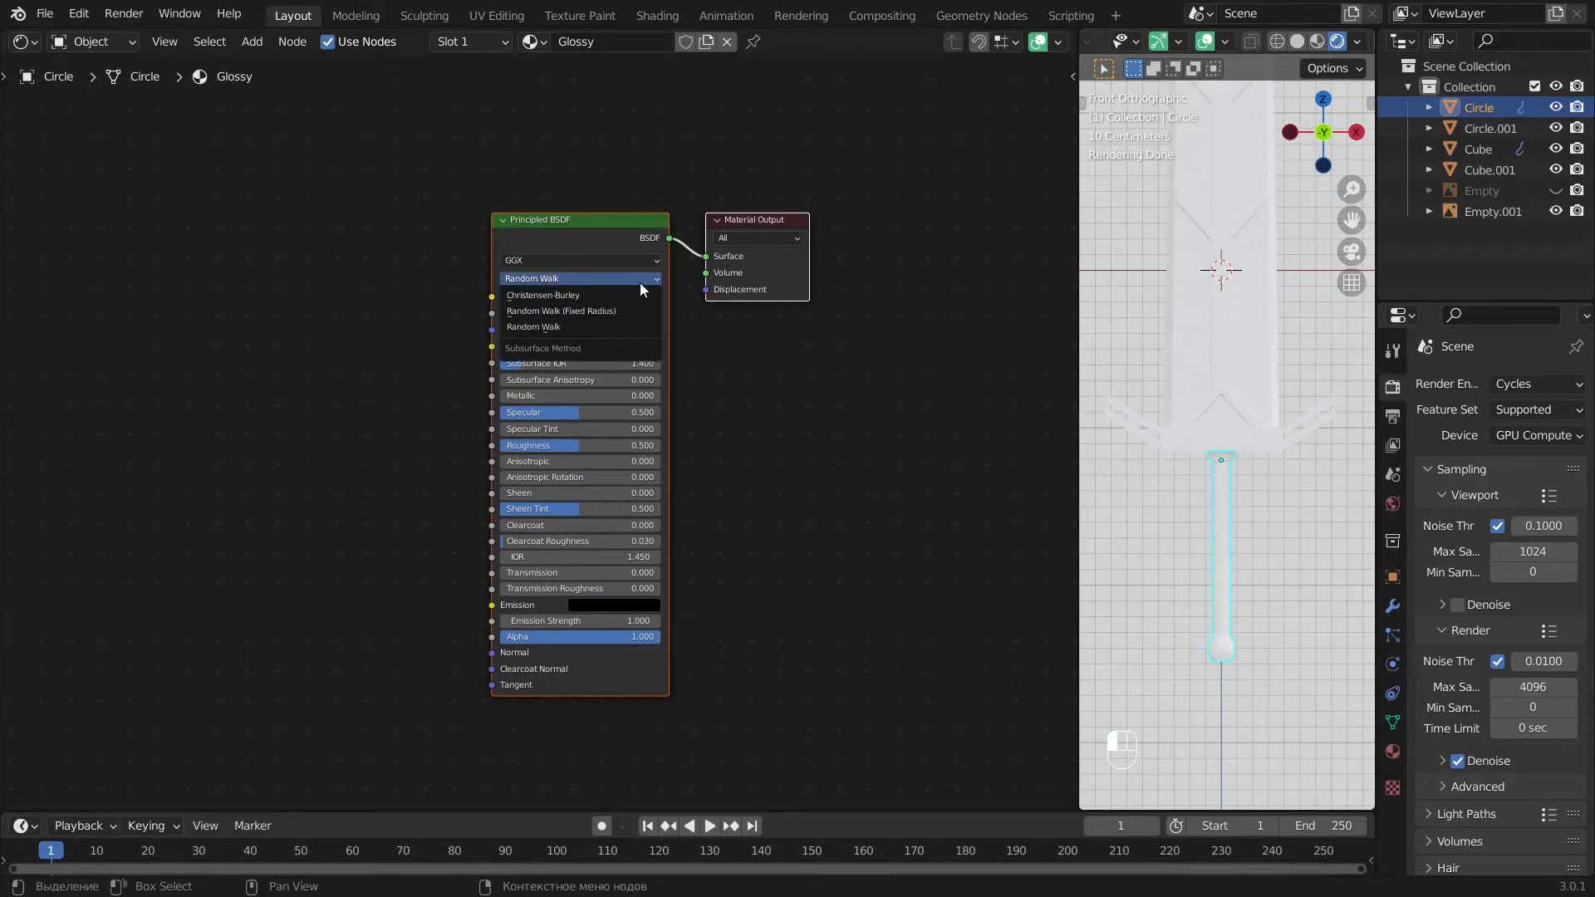
click(638, 297)
drag(697, 103, 696, 158)
key(alt+a)
scroll(1263, 548, up, 4)
shift+middle_drag(1234, 498, 1234, 332)
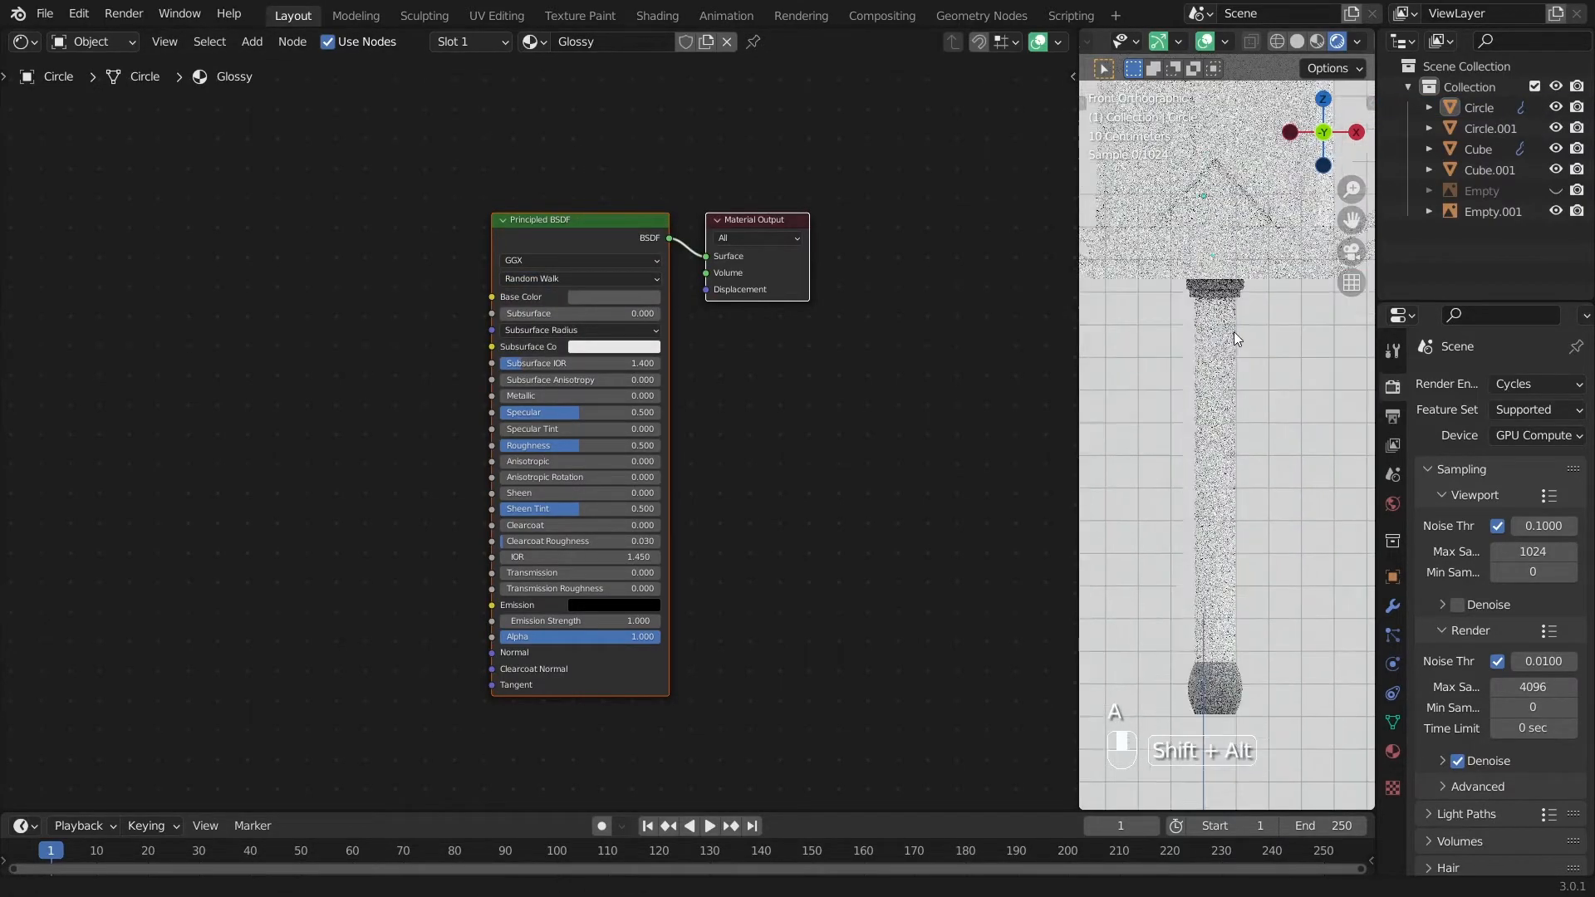
Set the Glossy material's Metallic to 1.0 and Roughness to 0.3.
scroll(1163, 598, up, 3)
shift+middle_drag(1123, 707, 1095, 464)
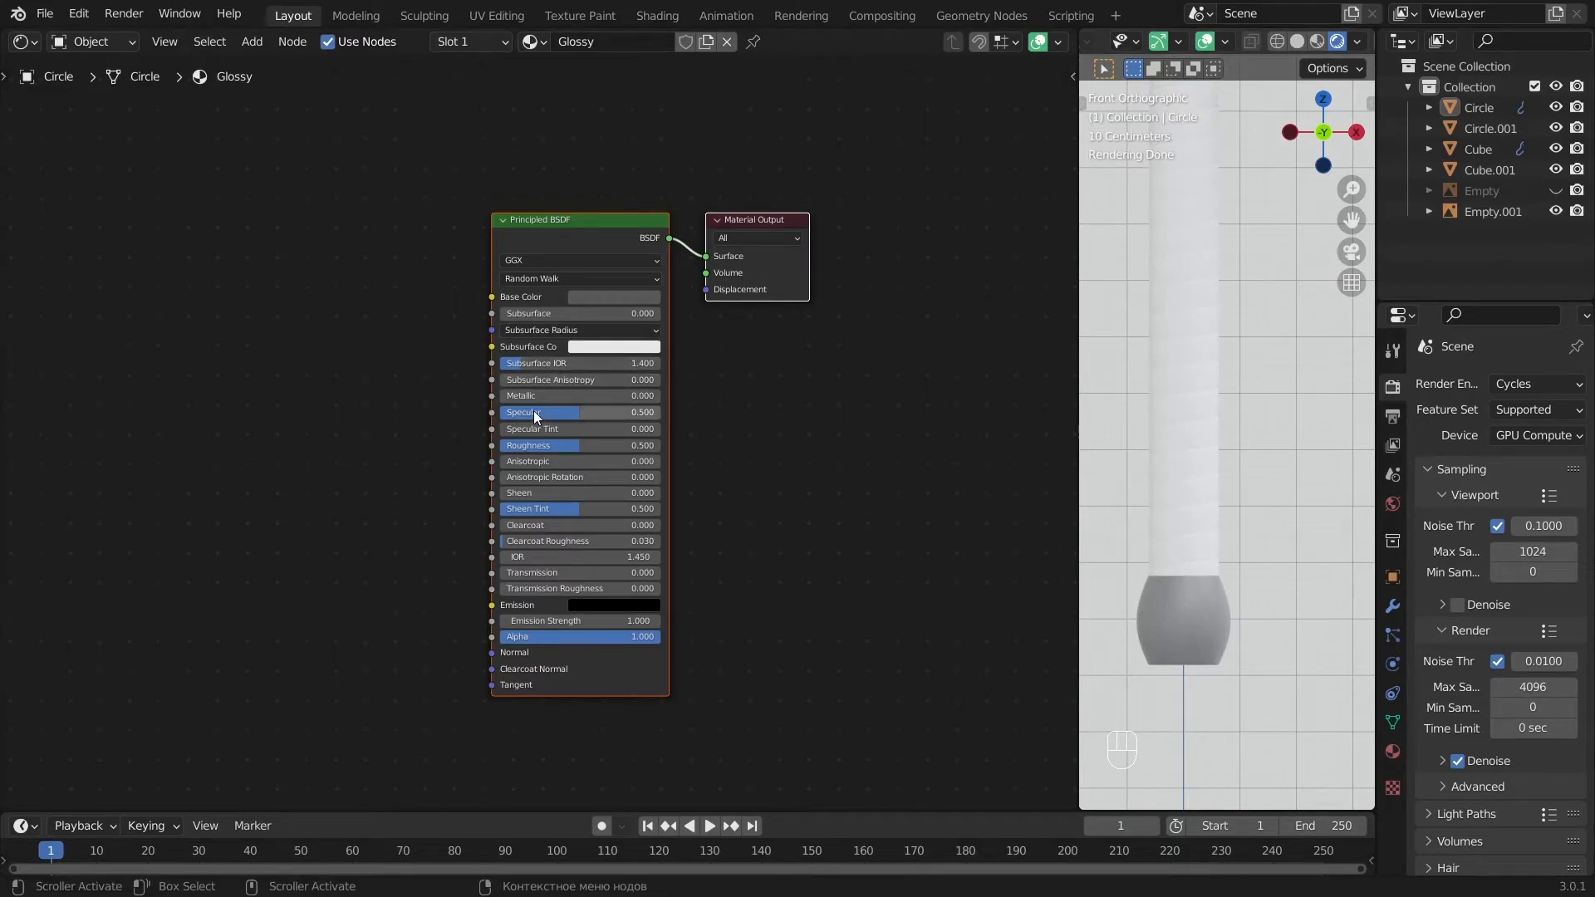
scroll(529, 396, up, 3)
drag(528, 388, 733, 388)
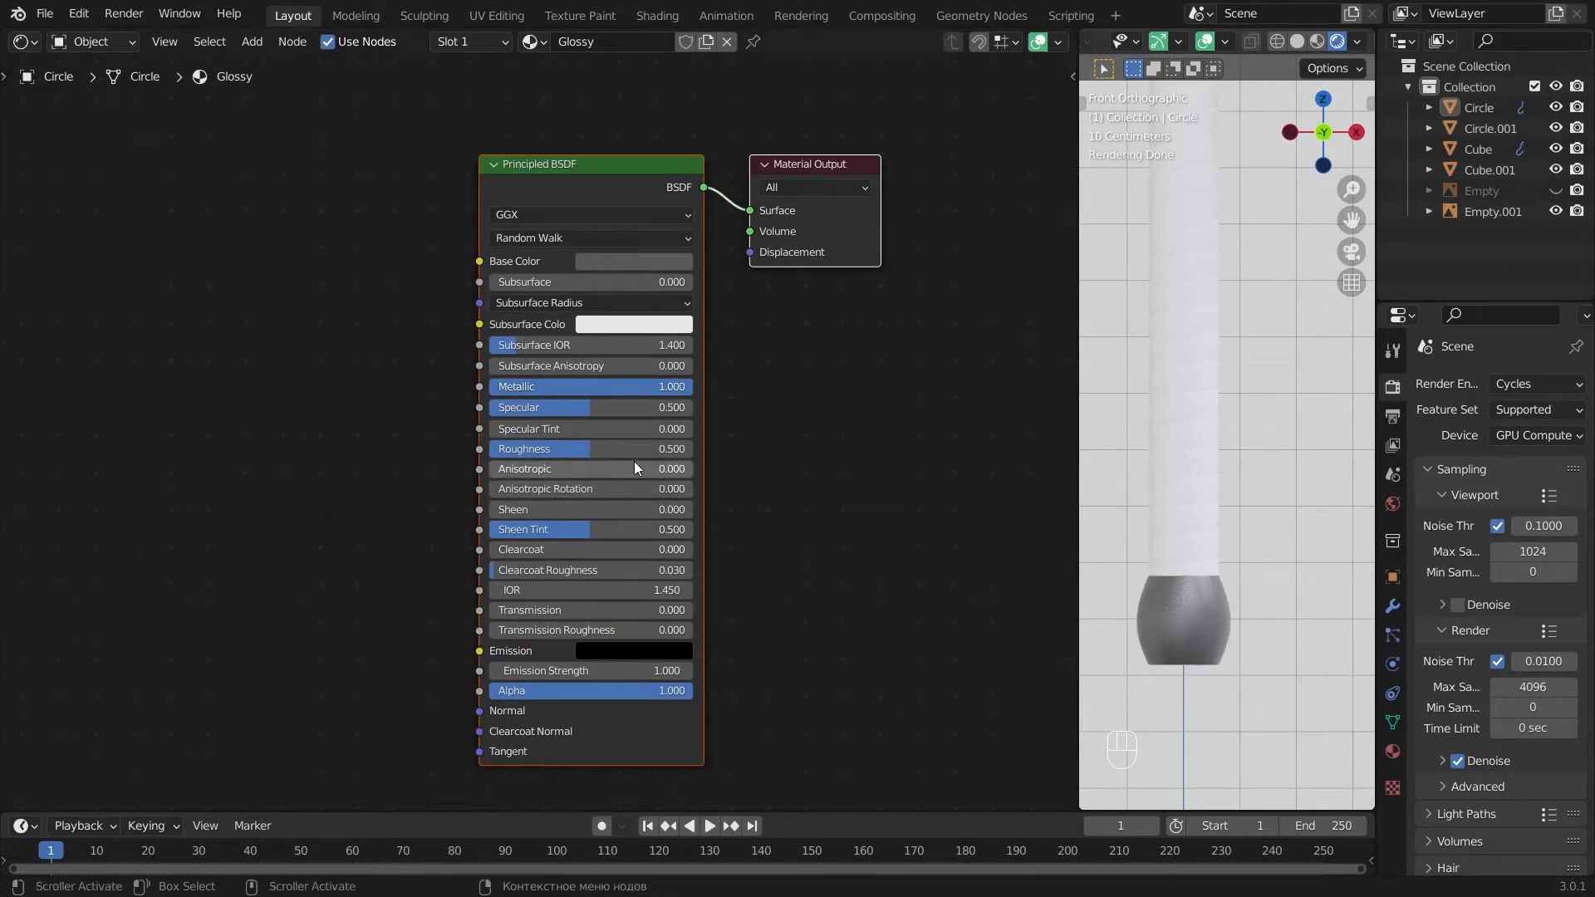
drag(636, 448, 595, 448)
scroll(1258, 536, down, 3)
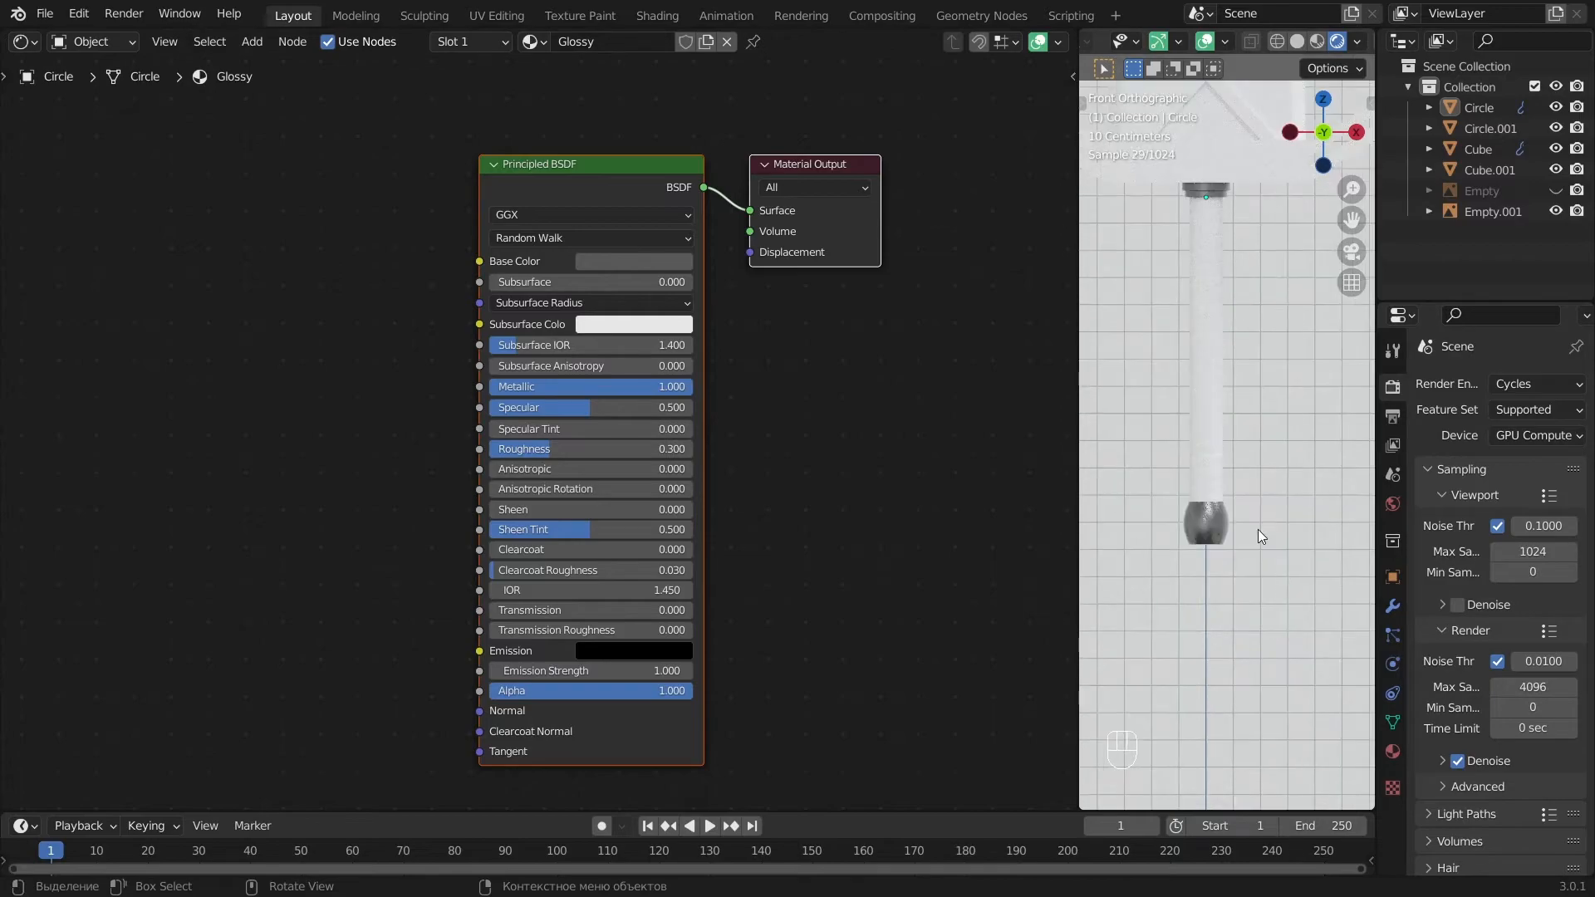
Set the brightness value of the Glossy material's base color to 0.141.
click(1214, 533)
click(640, 261)
drag(736, 367, 736, 362)
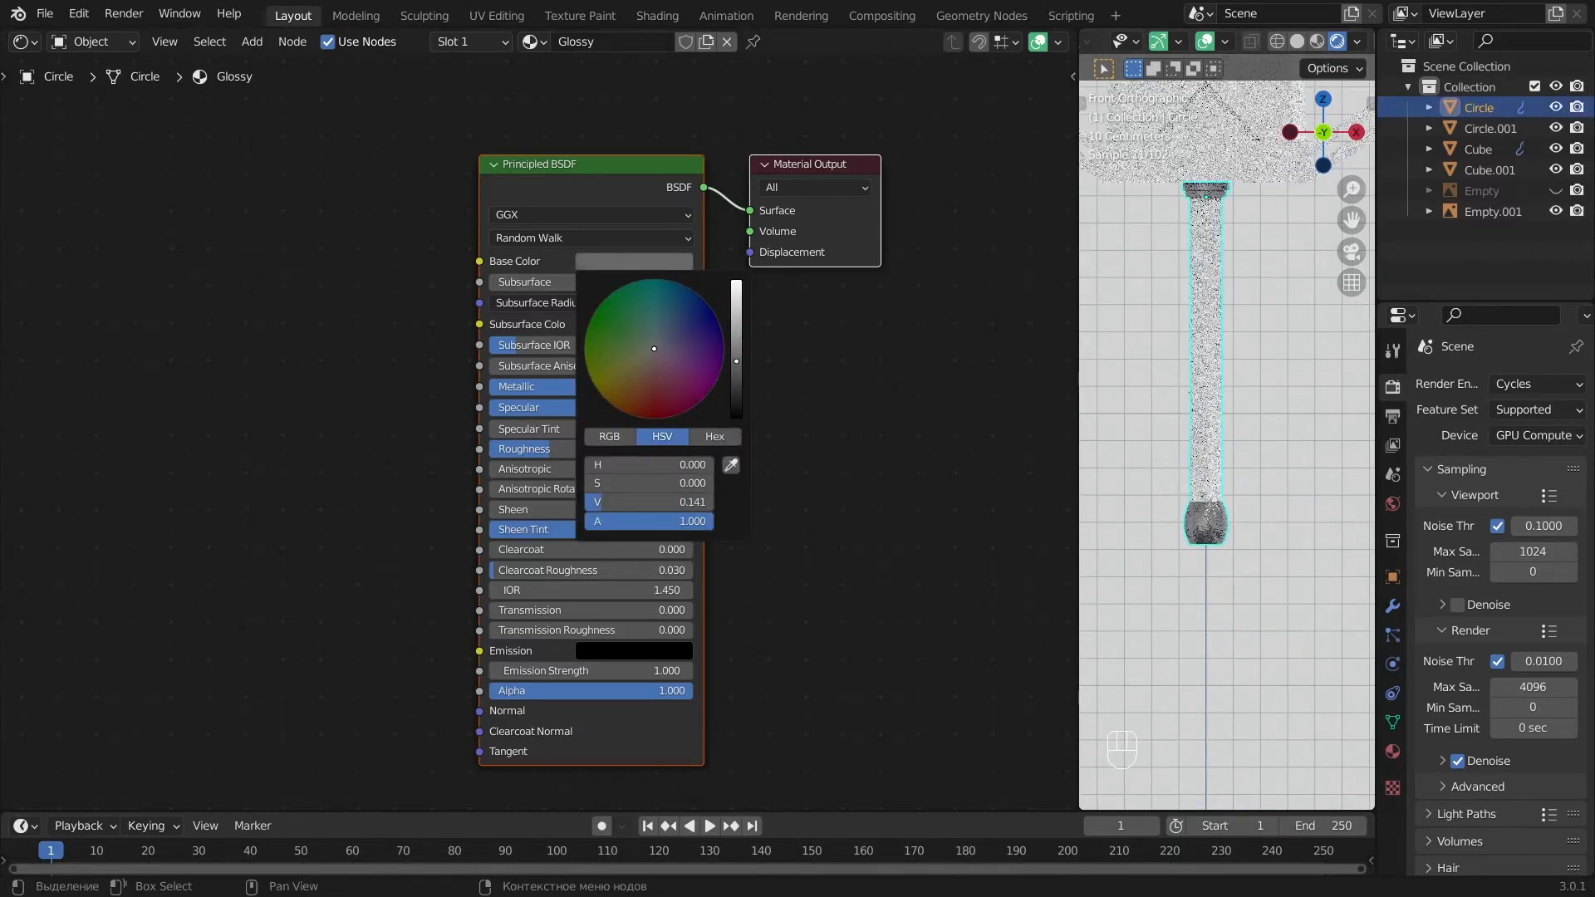
key(a)
Create a new material named Sword for the blade.
scroll(1228, 374, down, 2)
alt+shift+drag(1228, 289, 1223, 595)
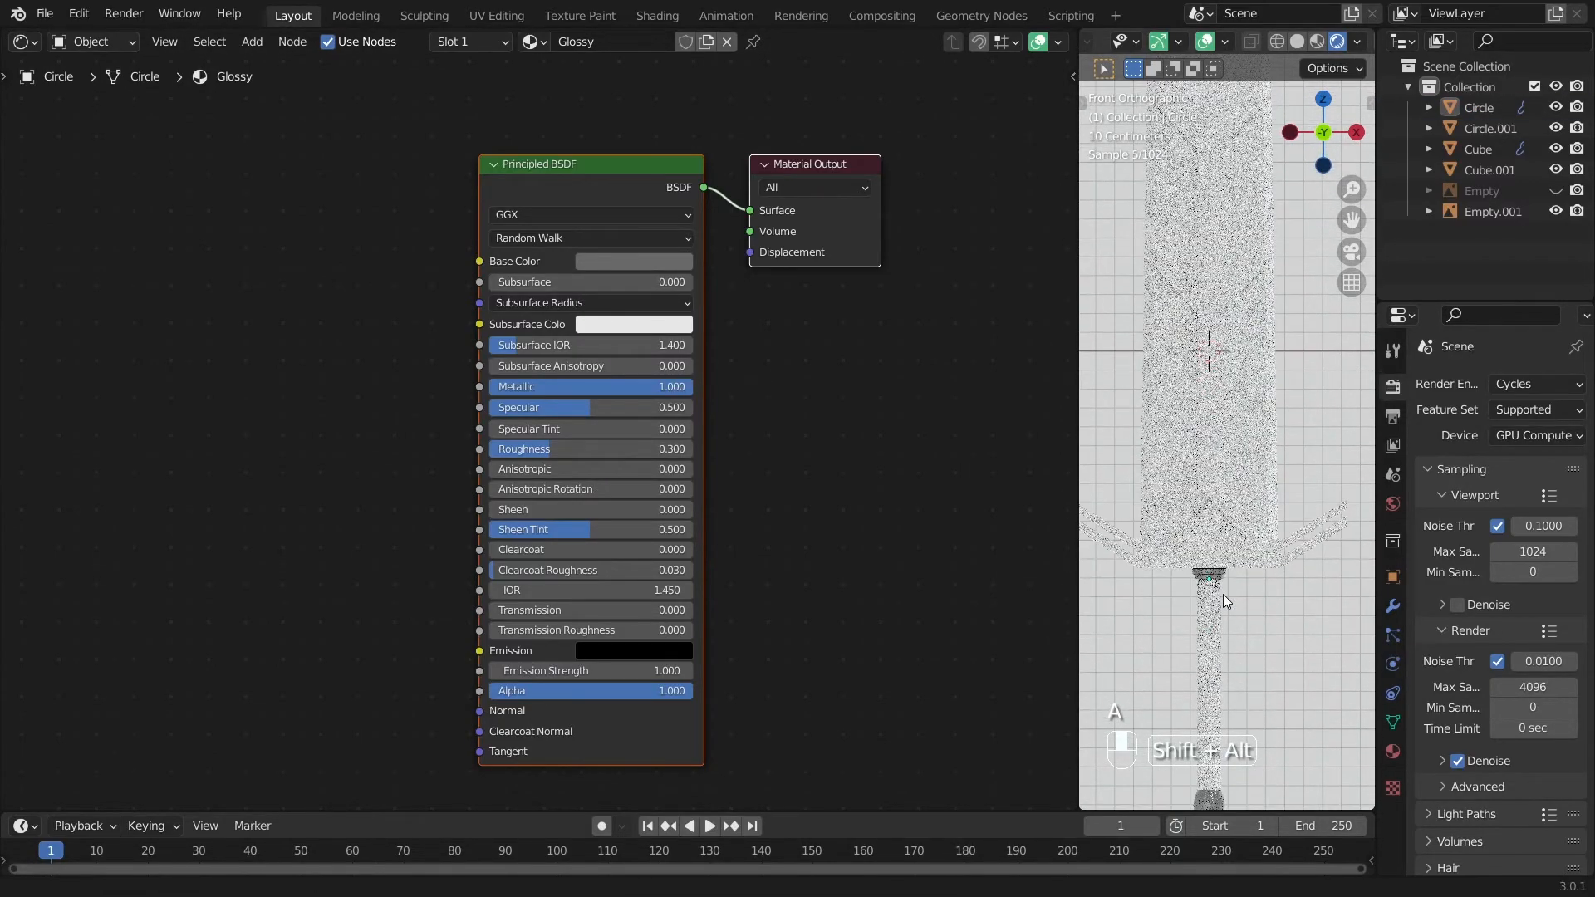
click(1256, 365)
click(586, 42)
click(592, 42)
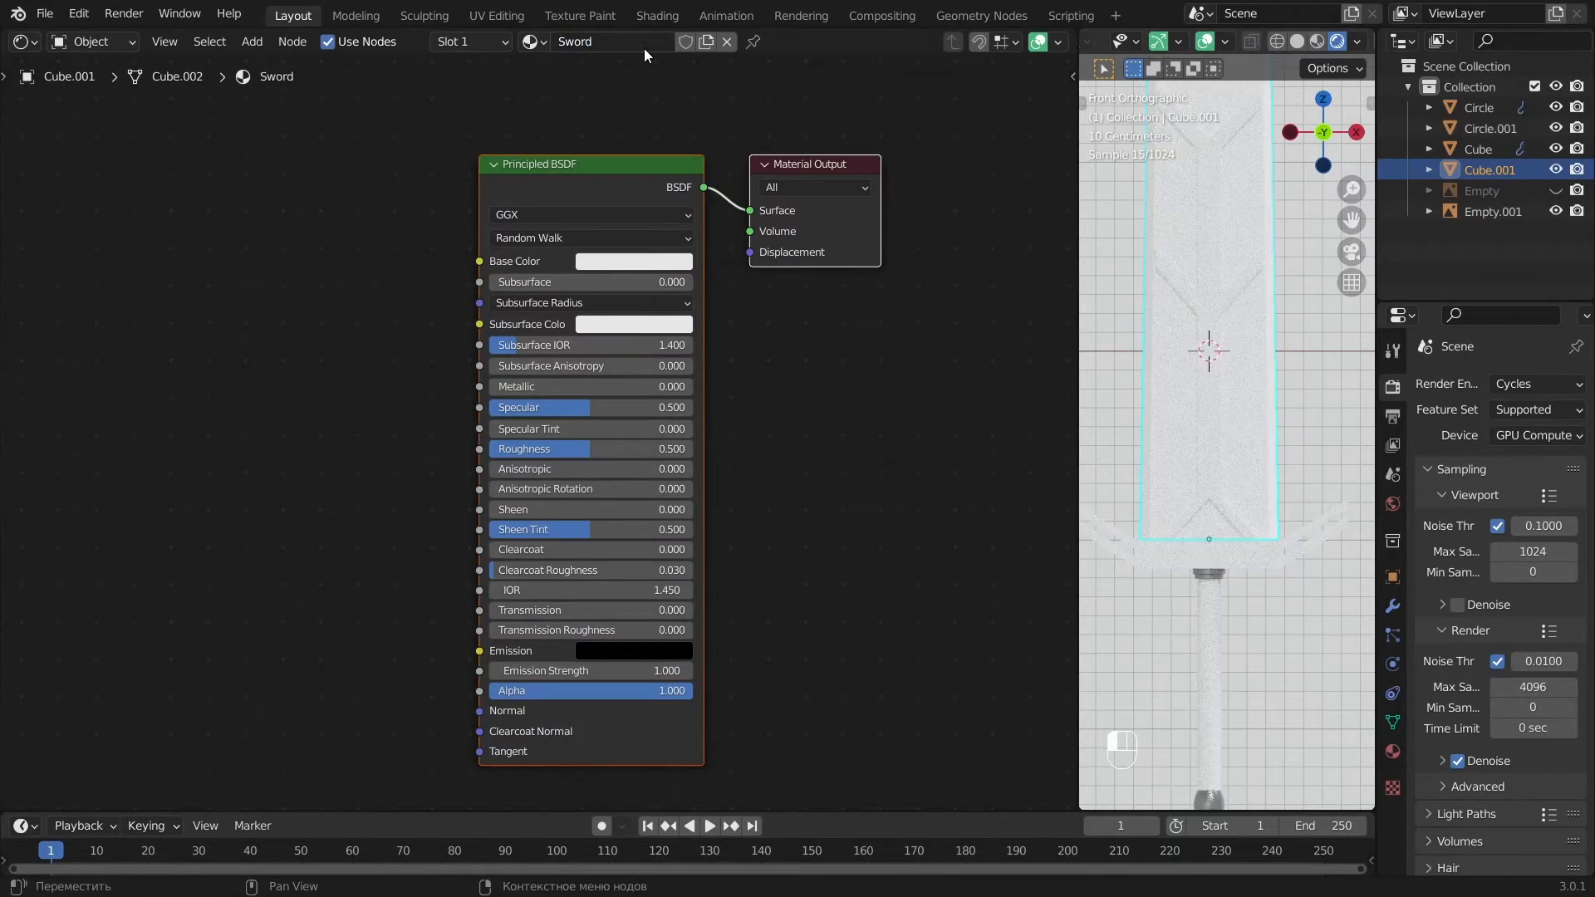
Set the Sword material's base color to a pale yellow by entering its hex code.
click(648, 262)
click(717, 440)
click(688, 463)
drag(687, 464, 611, 448)
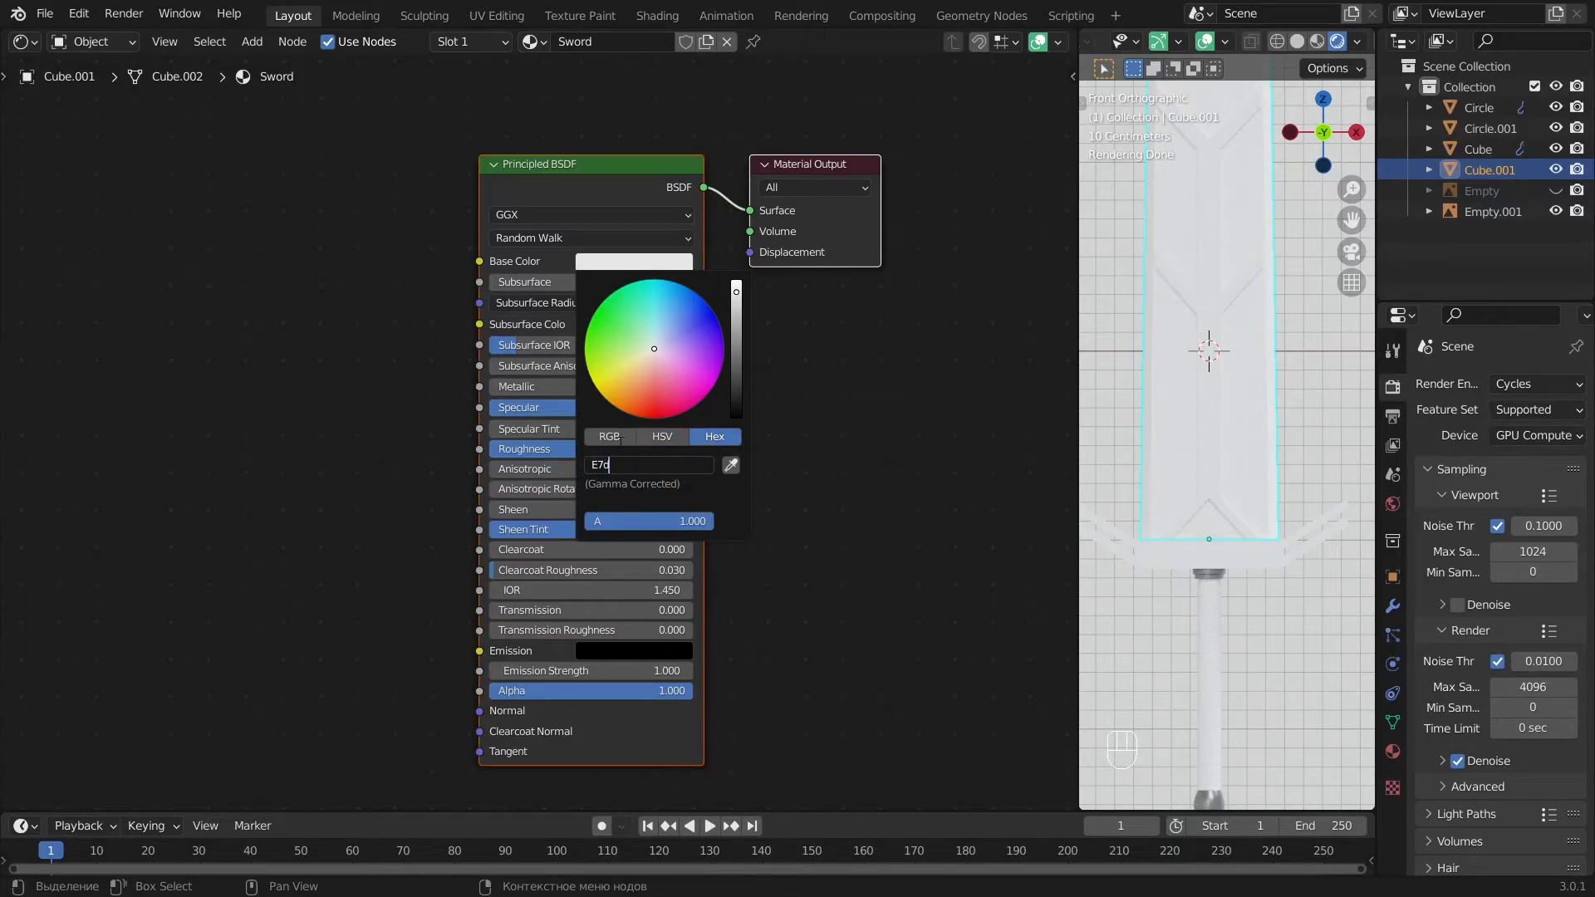
key(Return)
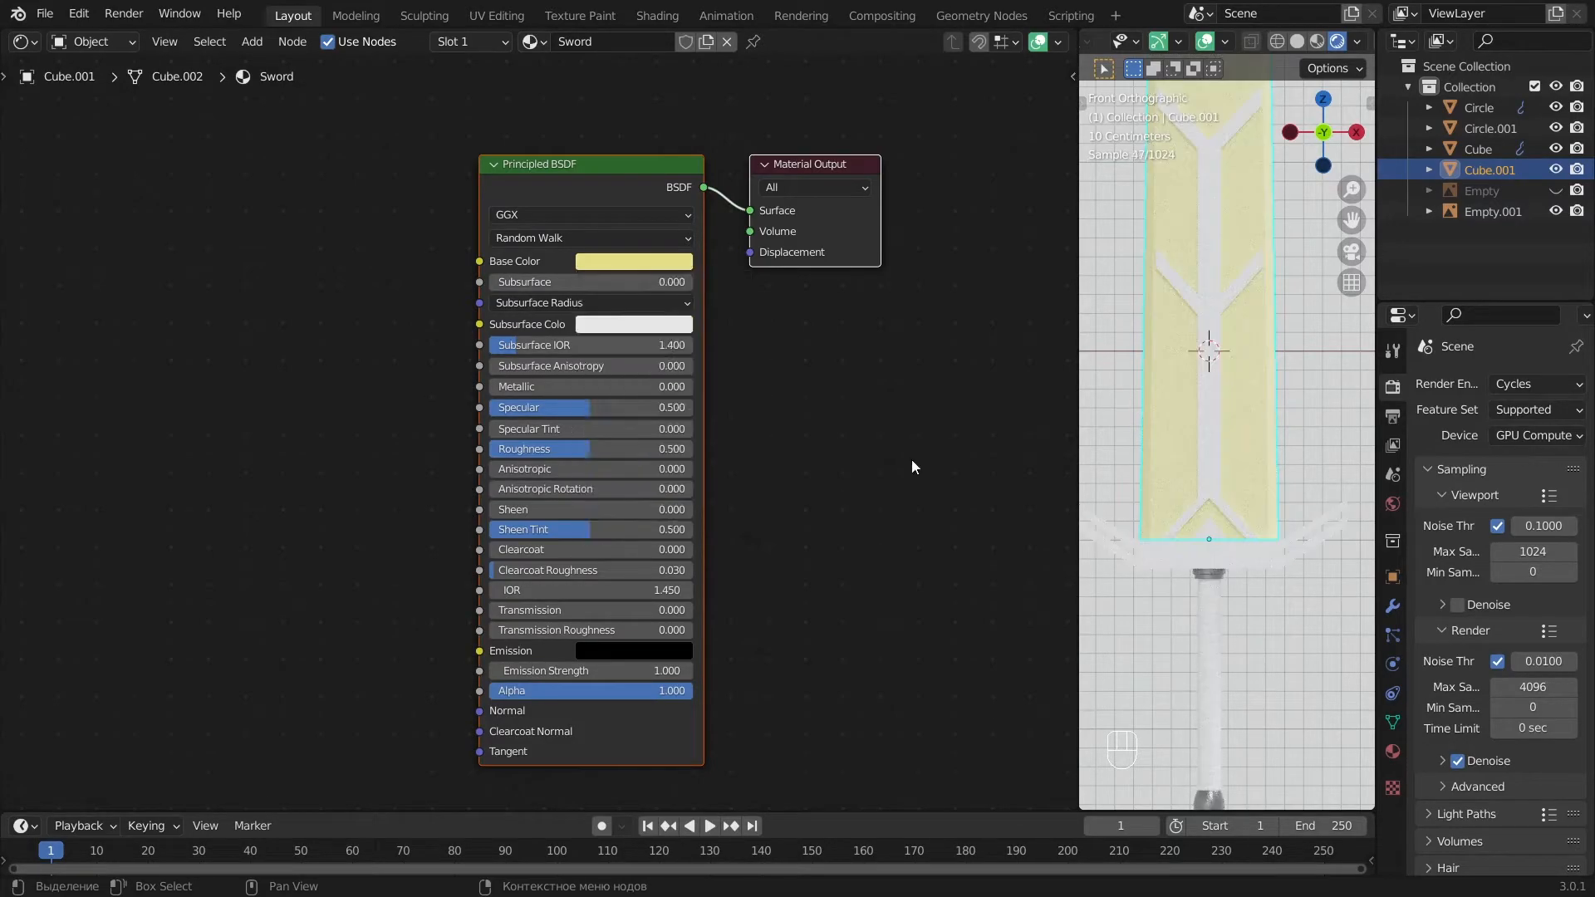
Set the Sword material's emission color to bright yellow FFF300 and its emission strength to 7.
click(610, 653)
drag(738, 513, 737, 382)
drag(648, 455, 595, 489)
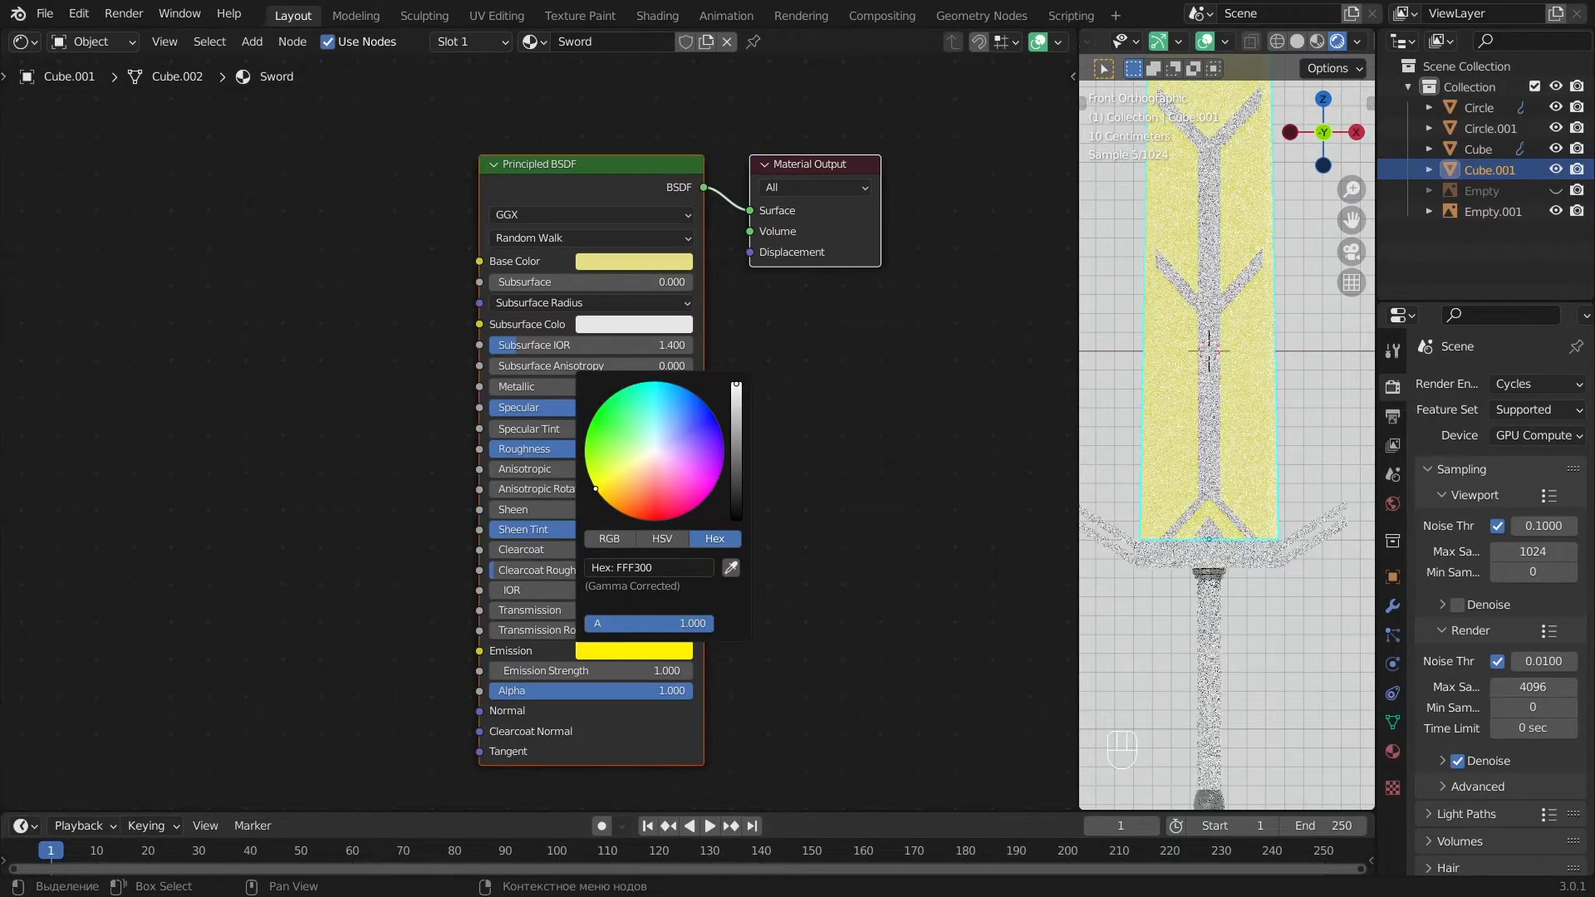
click(634, 671)
text(7)
key(Return)
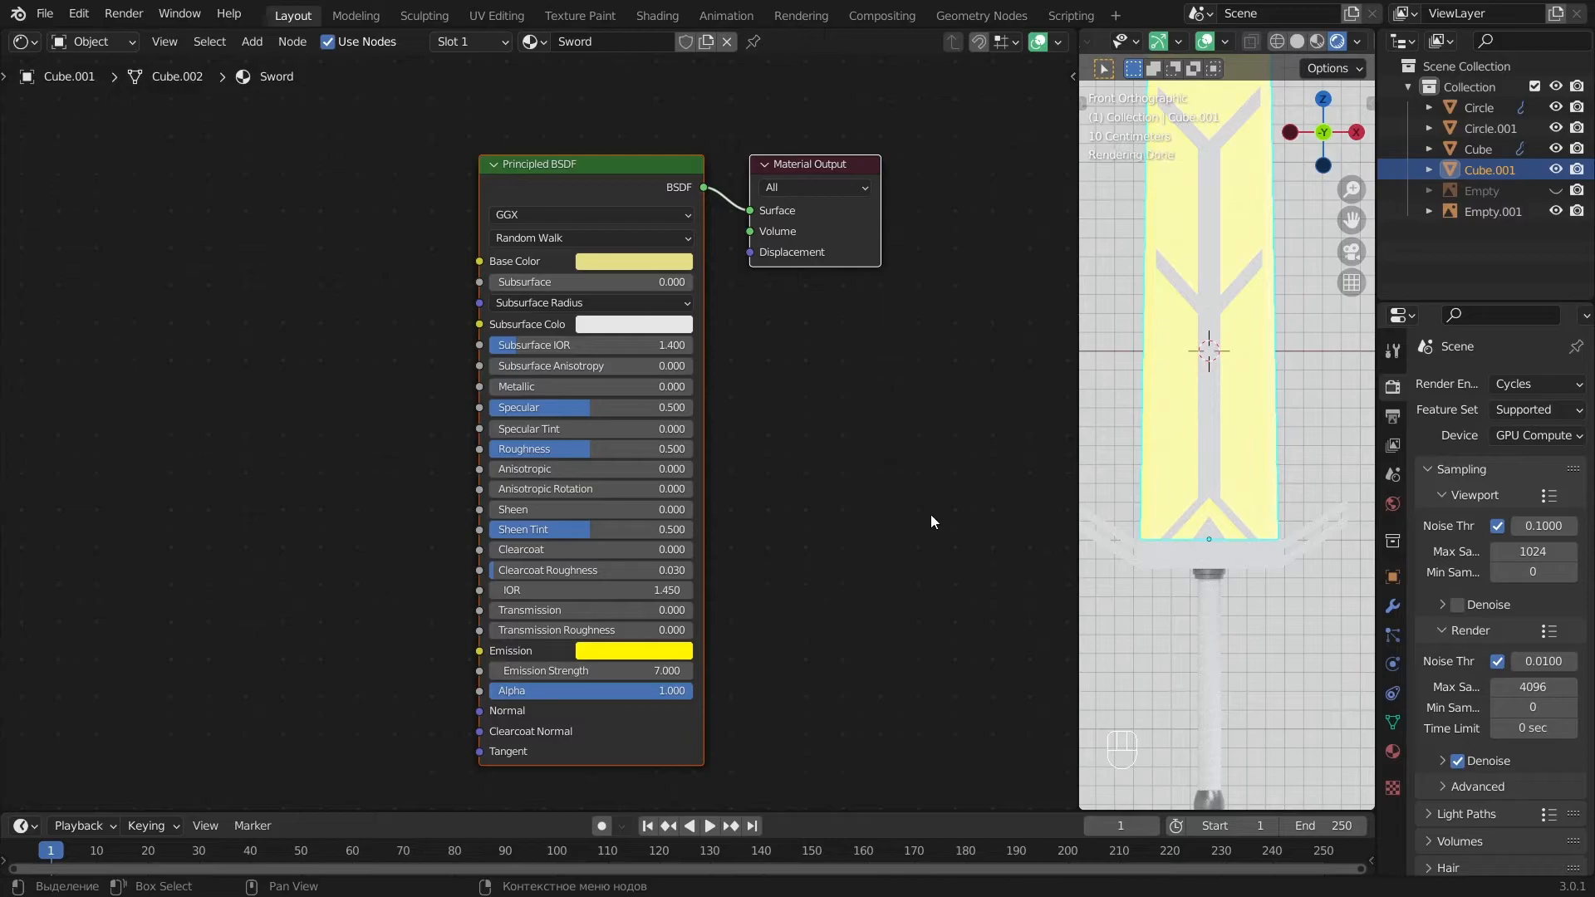
Give the guard and blade ornament object a new material named Black.
click(1211, 282)
click(600, 40)
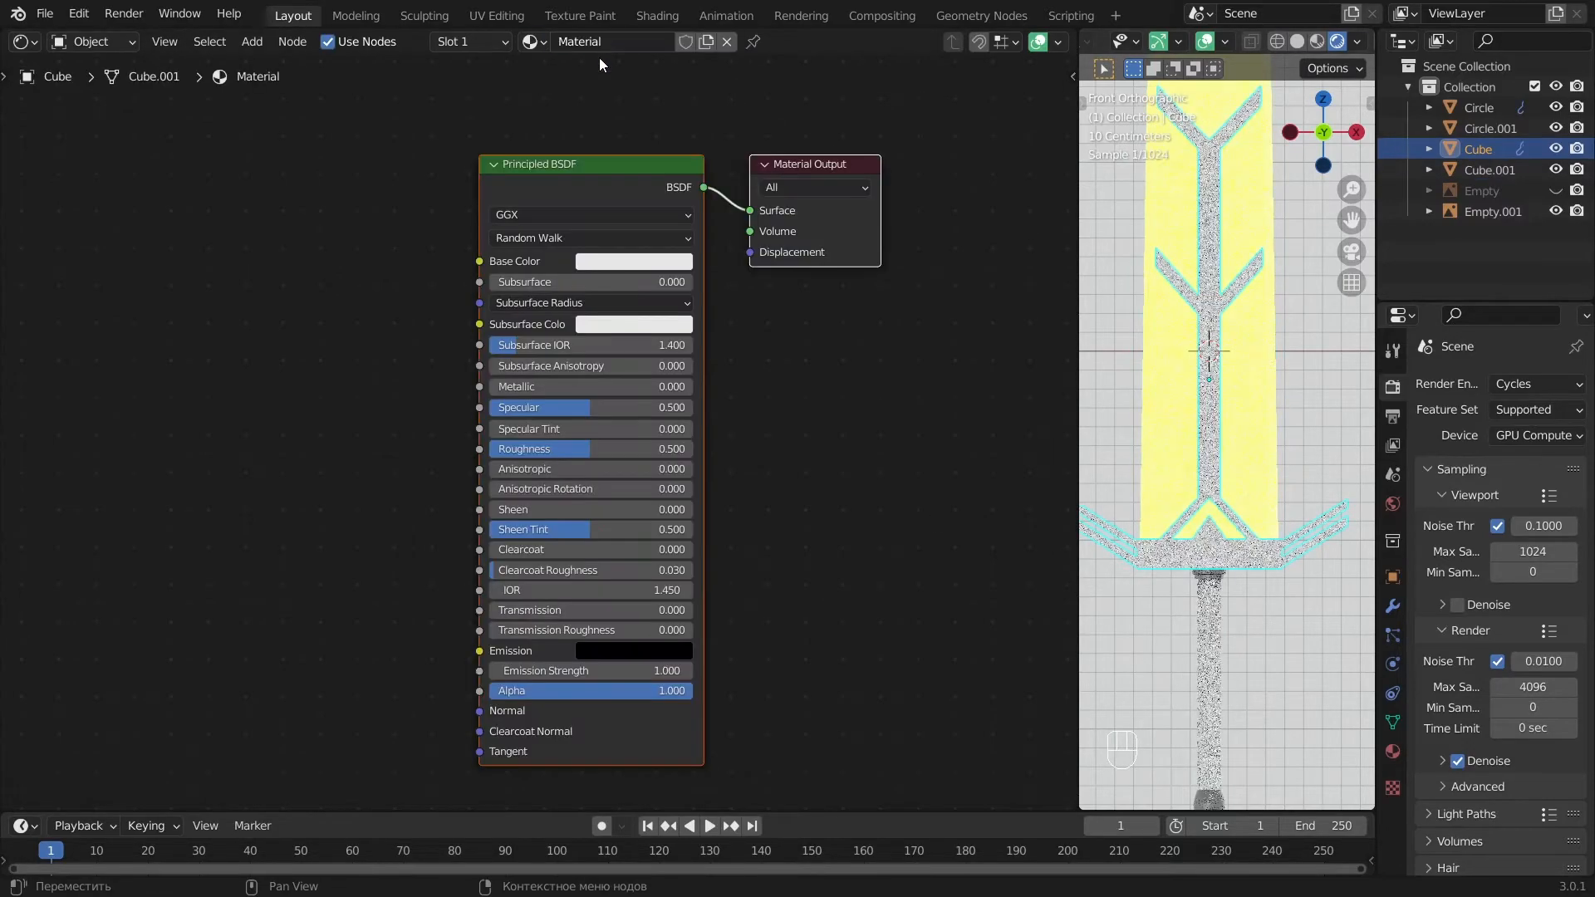
double_click(625, 36)
text(Black)
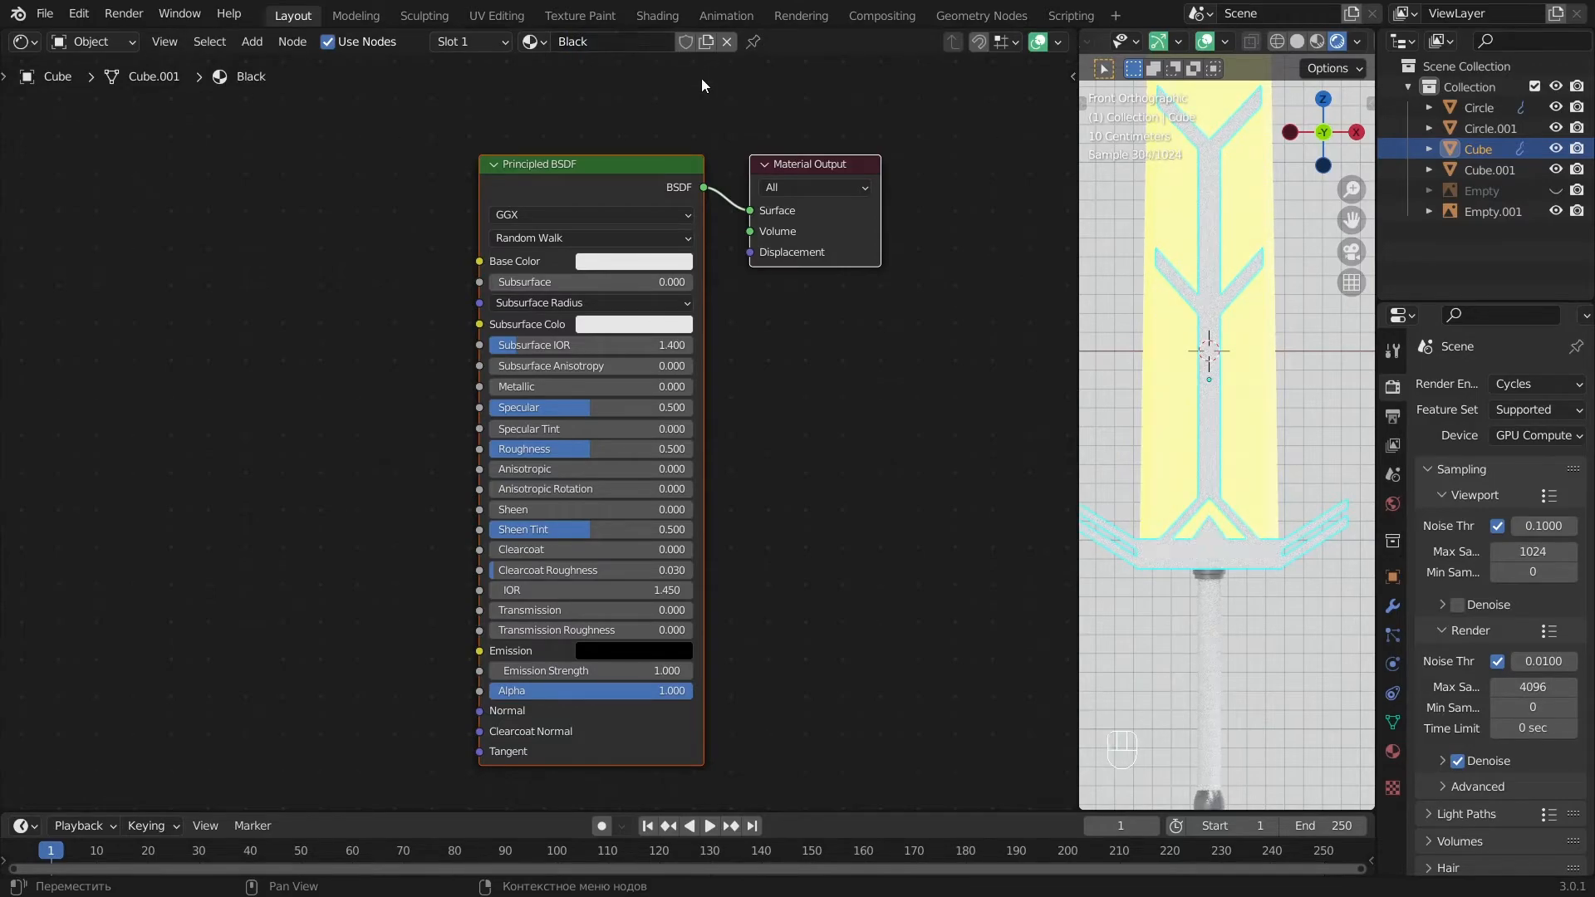
Set the Black material's base color to pure black.
click(696, 263)
click(686, 261)
drag(737, 294, 763, 428)
scroll(1231, 430, up, 1)
Set the Black material's Metallic to 0.8 and Specular to 0.45.
click(588, 387)
text(0.8)
key(Return)
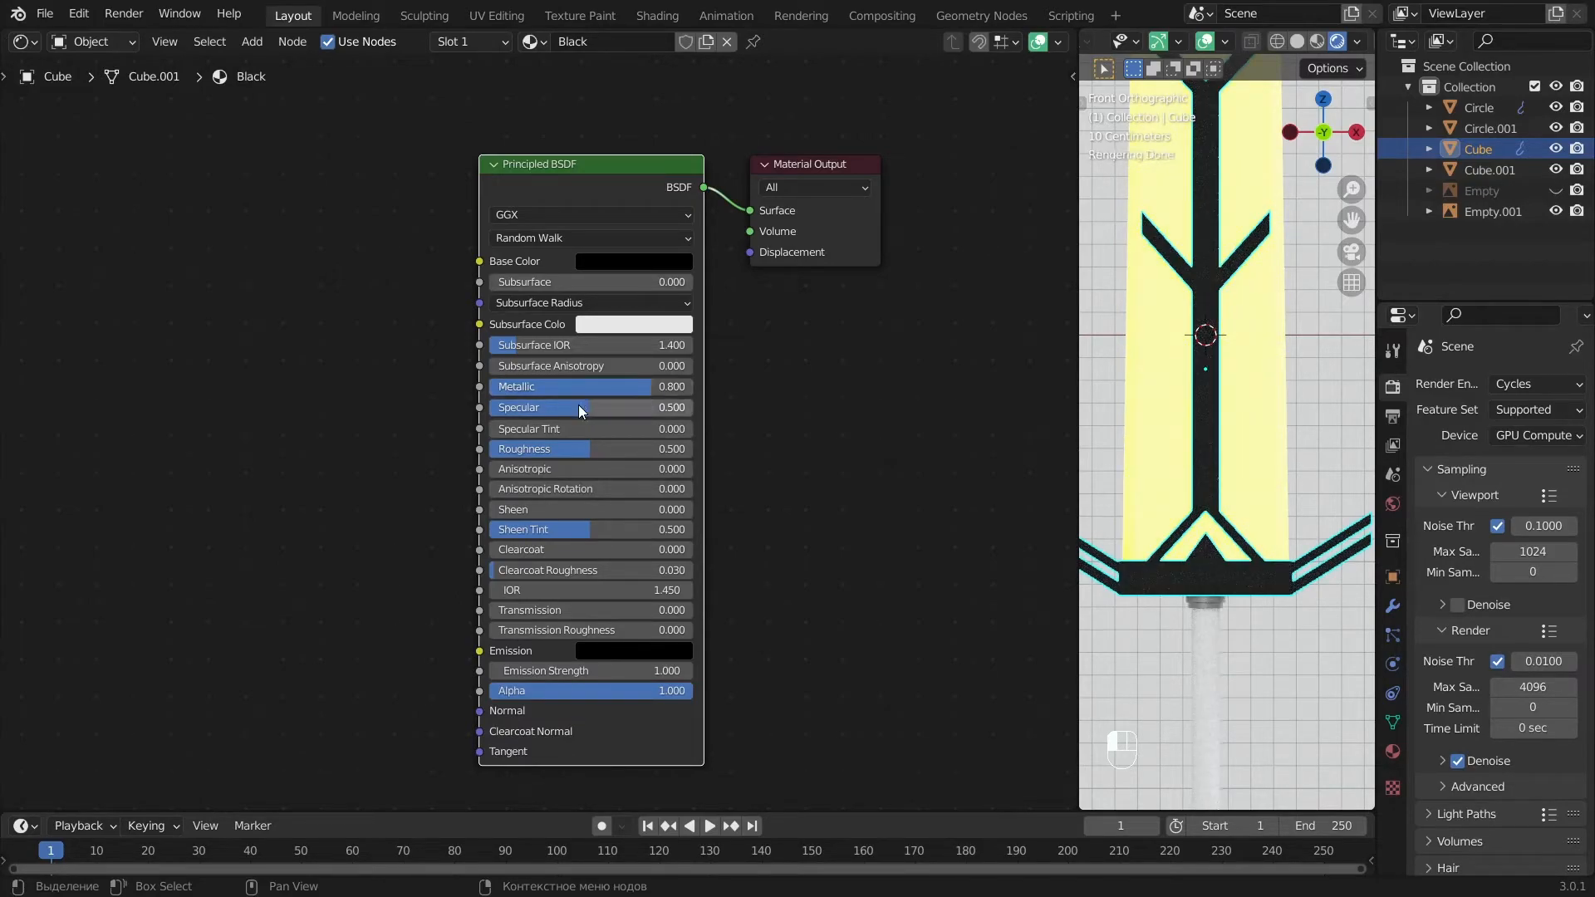
click(580, 405)
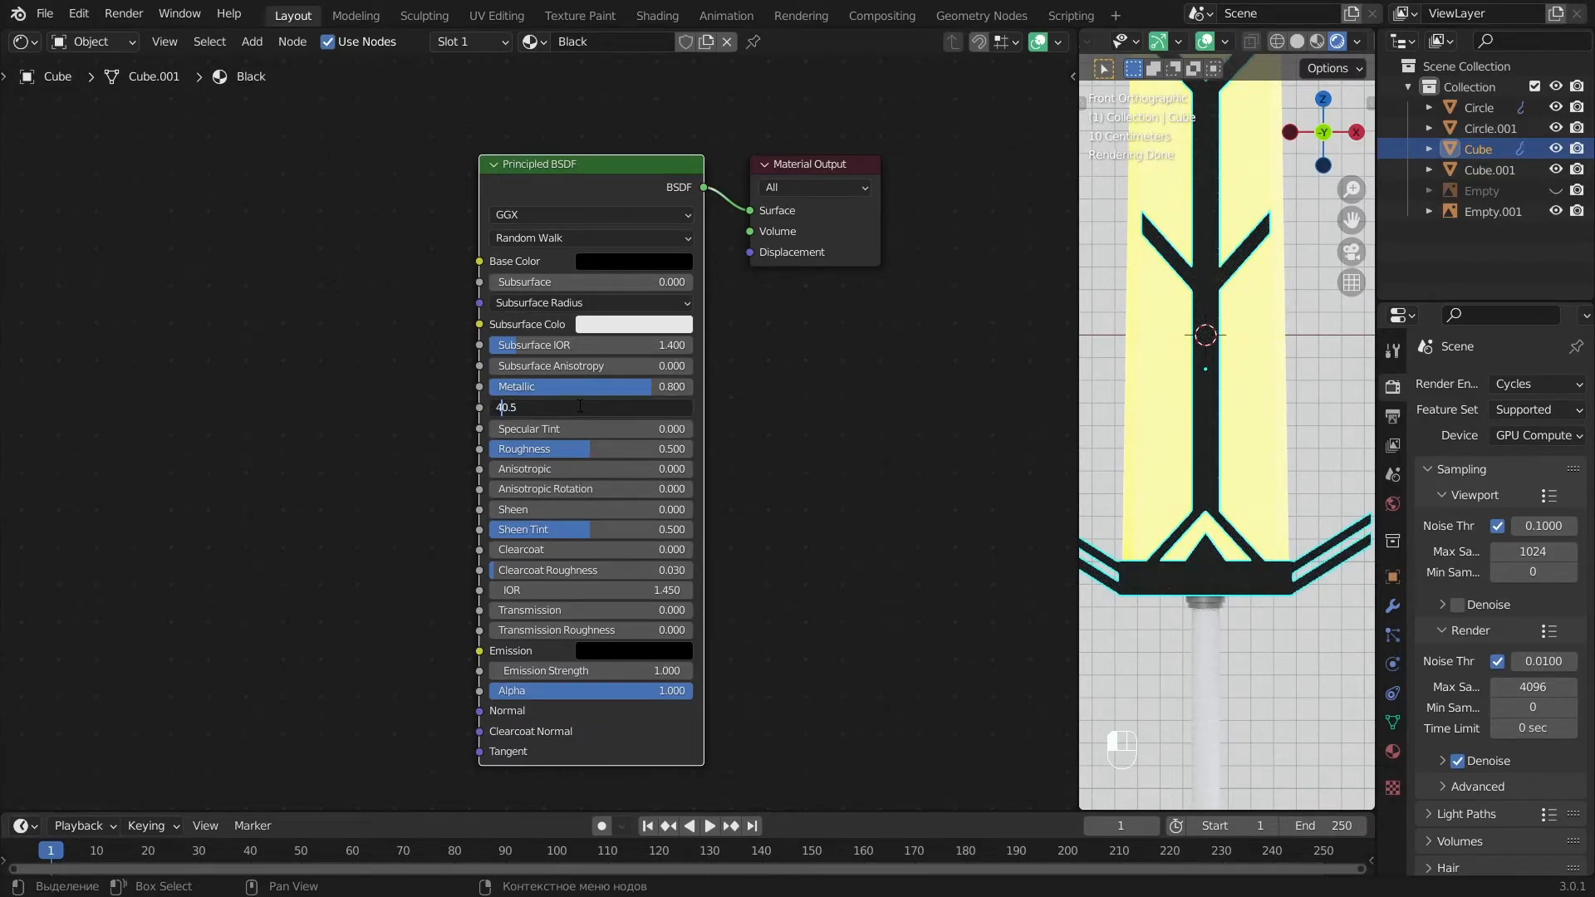
key(Return)
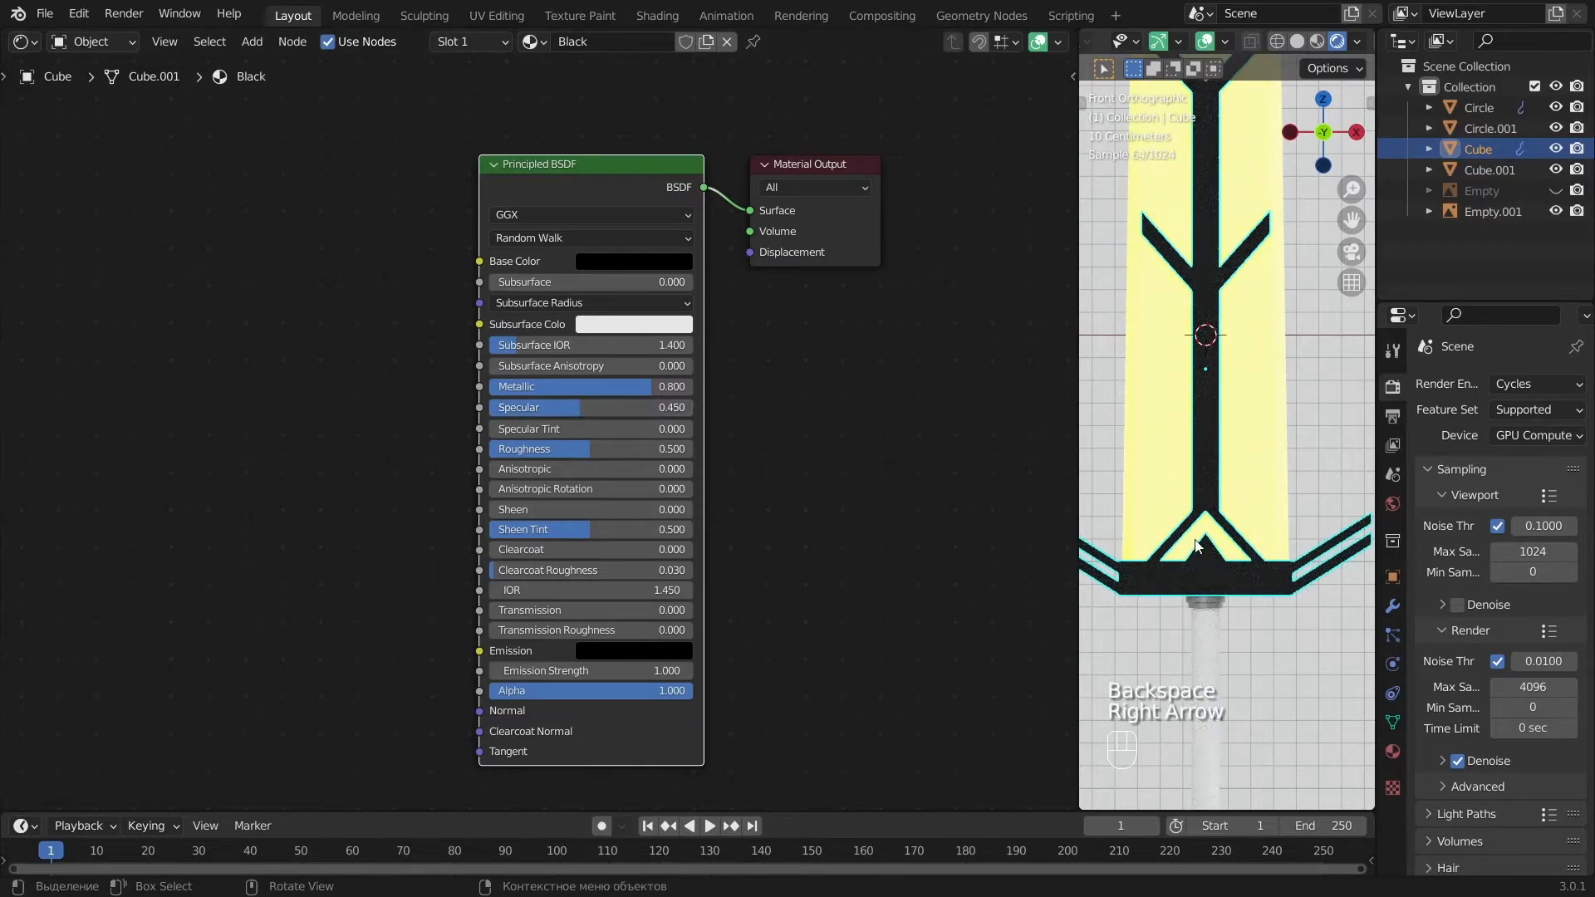
Deselect everything and switch the viewport shading to Material Preview in front view.
key(a)
alt+middle_drag(1275, 625, 1194, 595)
alt+shift+middle_drag(1234, 409, 1209, 621)
scroll(1238, 619, down, 6)
key(KP_1)
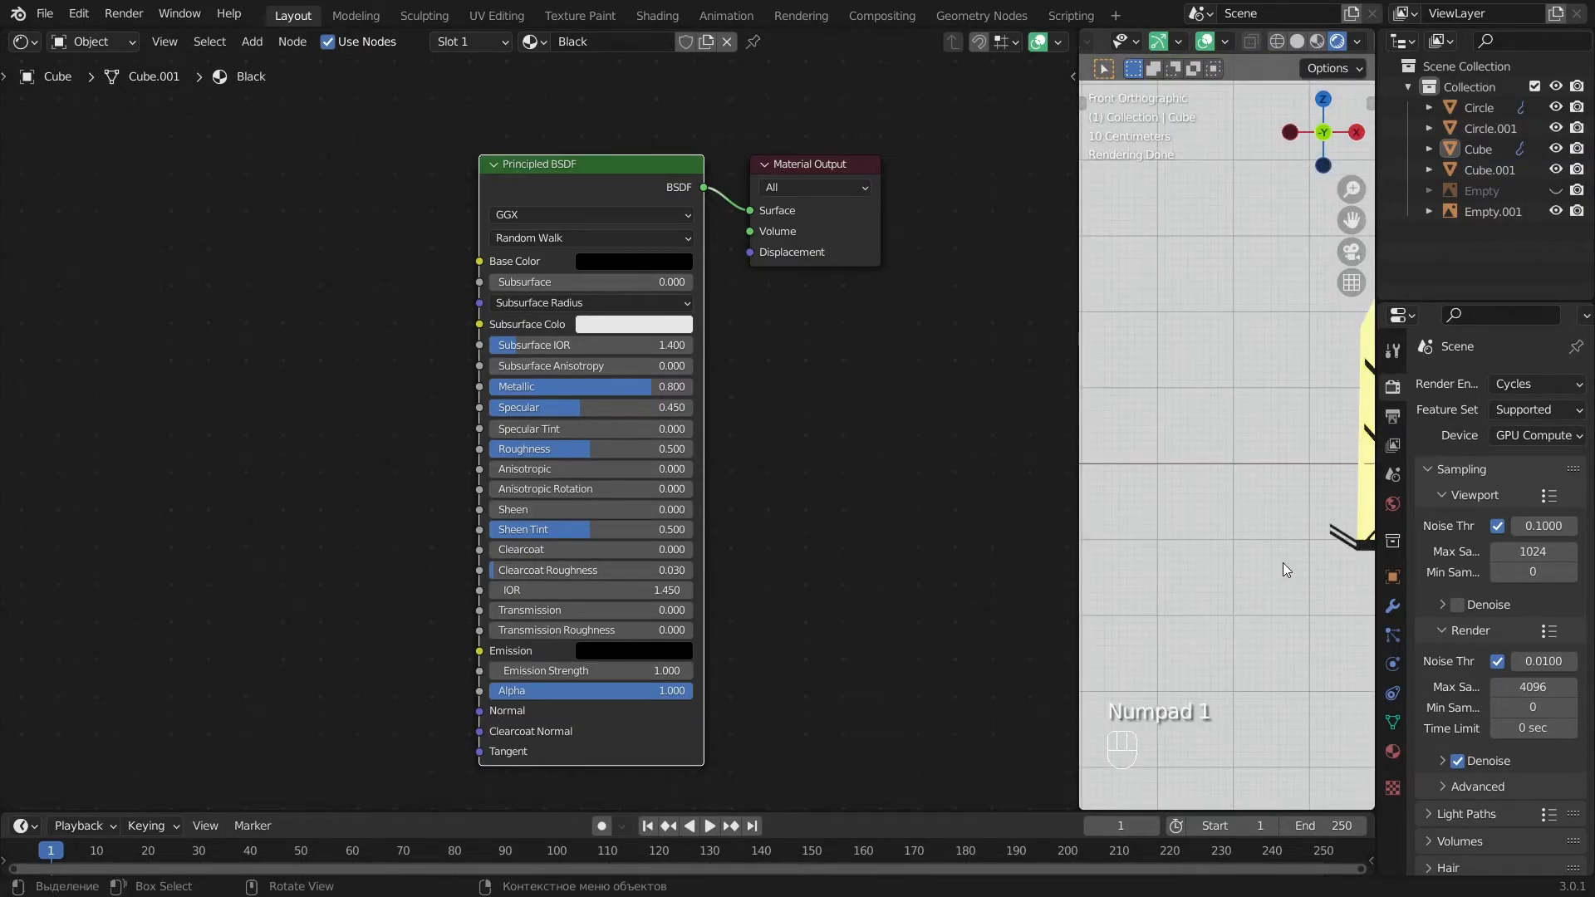
alt+shift+middle_drag(1302, 537, 1125, 509)
click(1317, 42)
Add a plane mesh and rotate it 90° about the X axis so it stands upright.
key(shift+a)
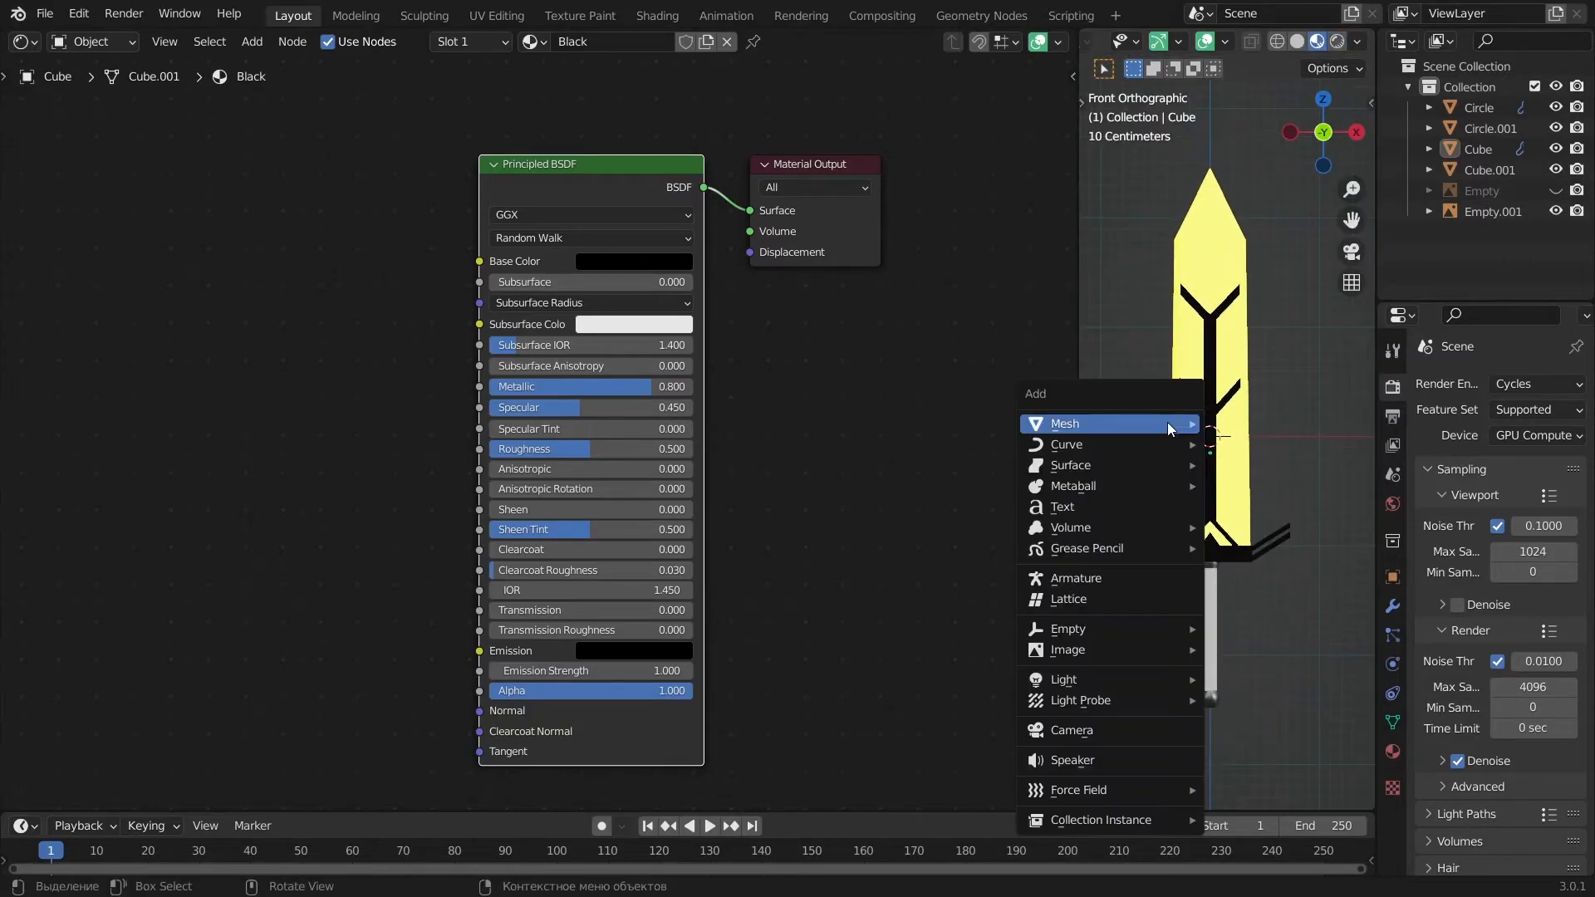
mouse_move(1168, 422)
click(1222, 426)
key(r)
key(x)
key(KP_9)
key(KP_0)
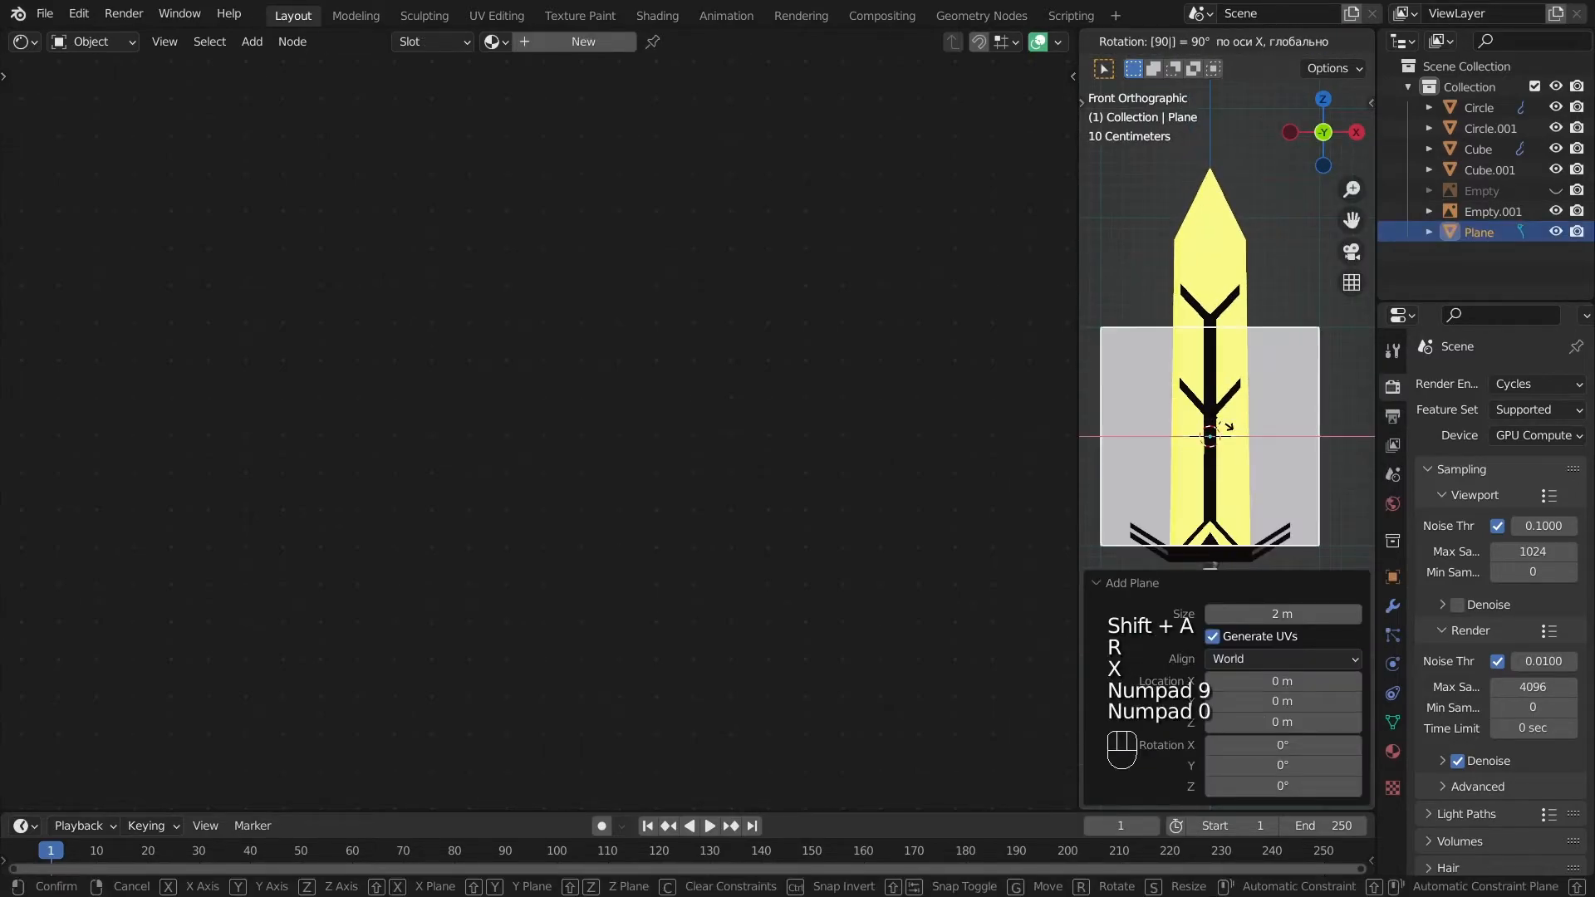
key(Return)
Scale the plane by 10 and move it along the Y axis behind the sword as a backdrop.
key(s)
key(KP_1)
key(KP_0)
key(Return)
scroll(1227, 424, down, 8)
alt+drag(1220, 488, 1340, 515)
key(g)
key(y)
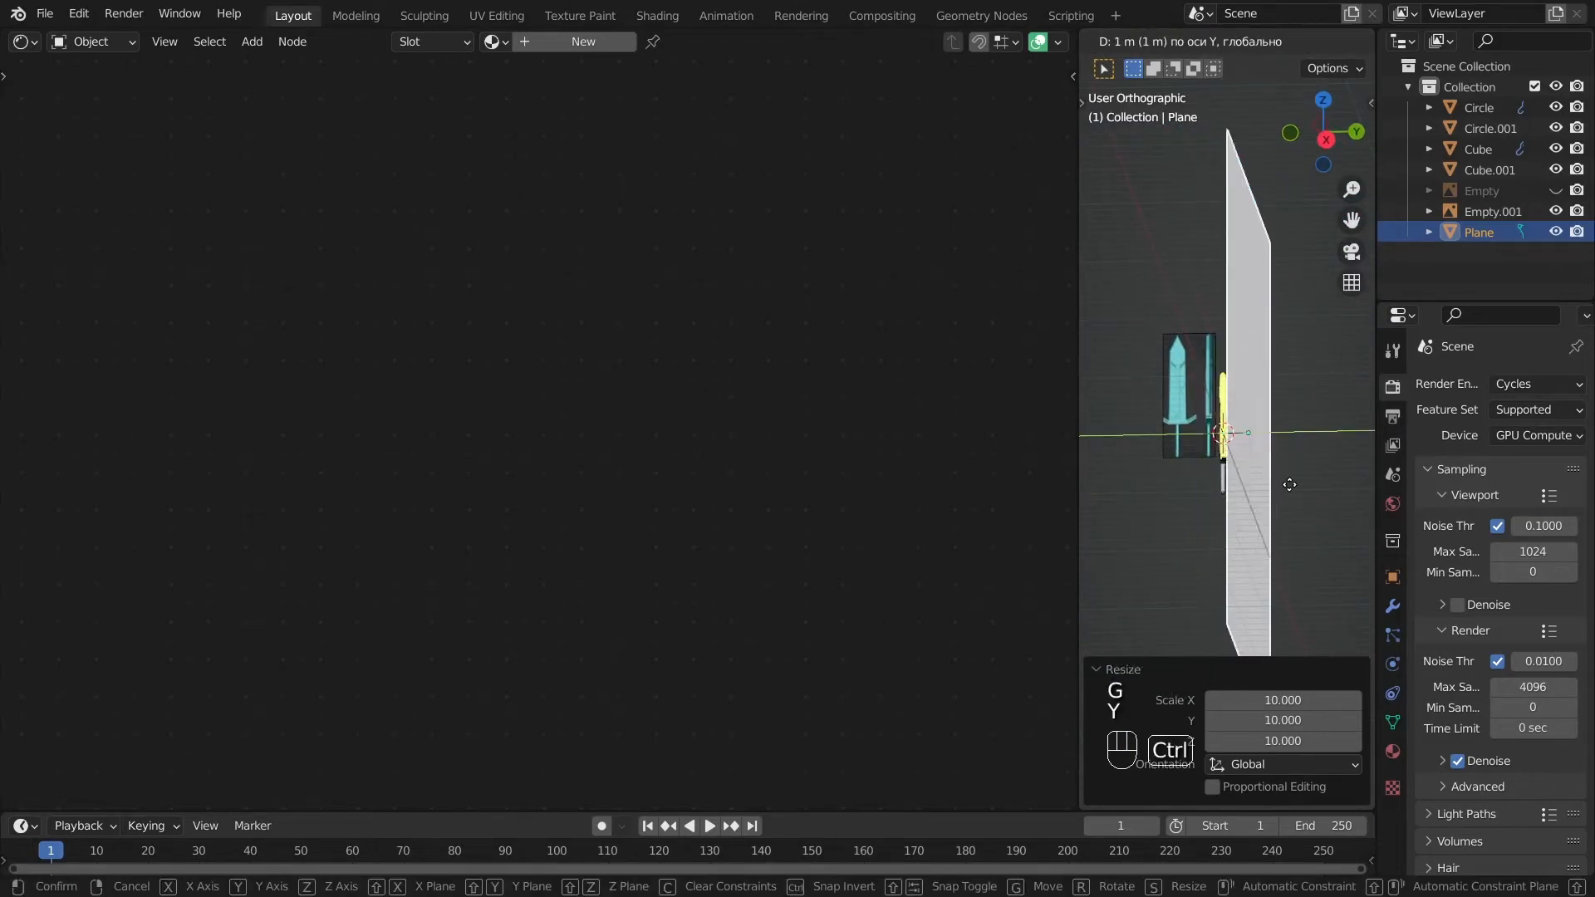
click(1091, 484)
Deselect everything and add a camera in front view.
key(KP_1)
key(alt+a)
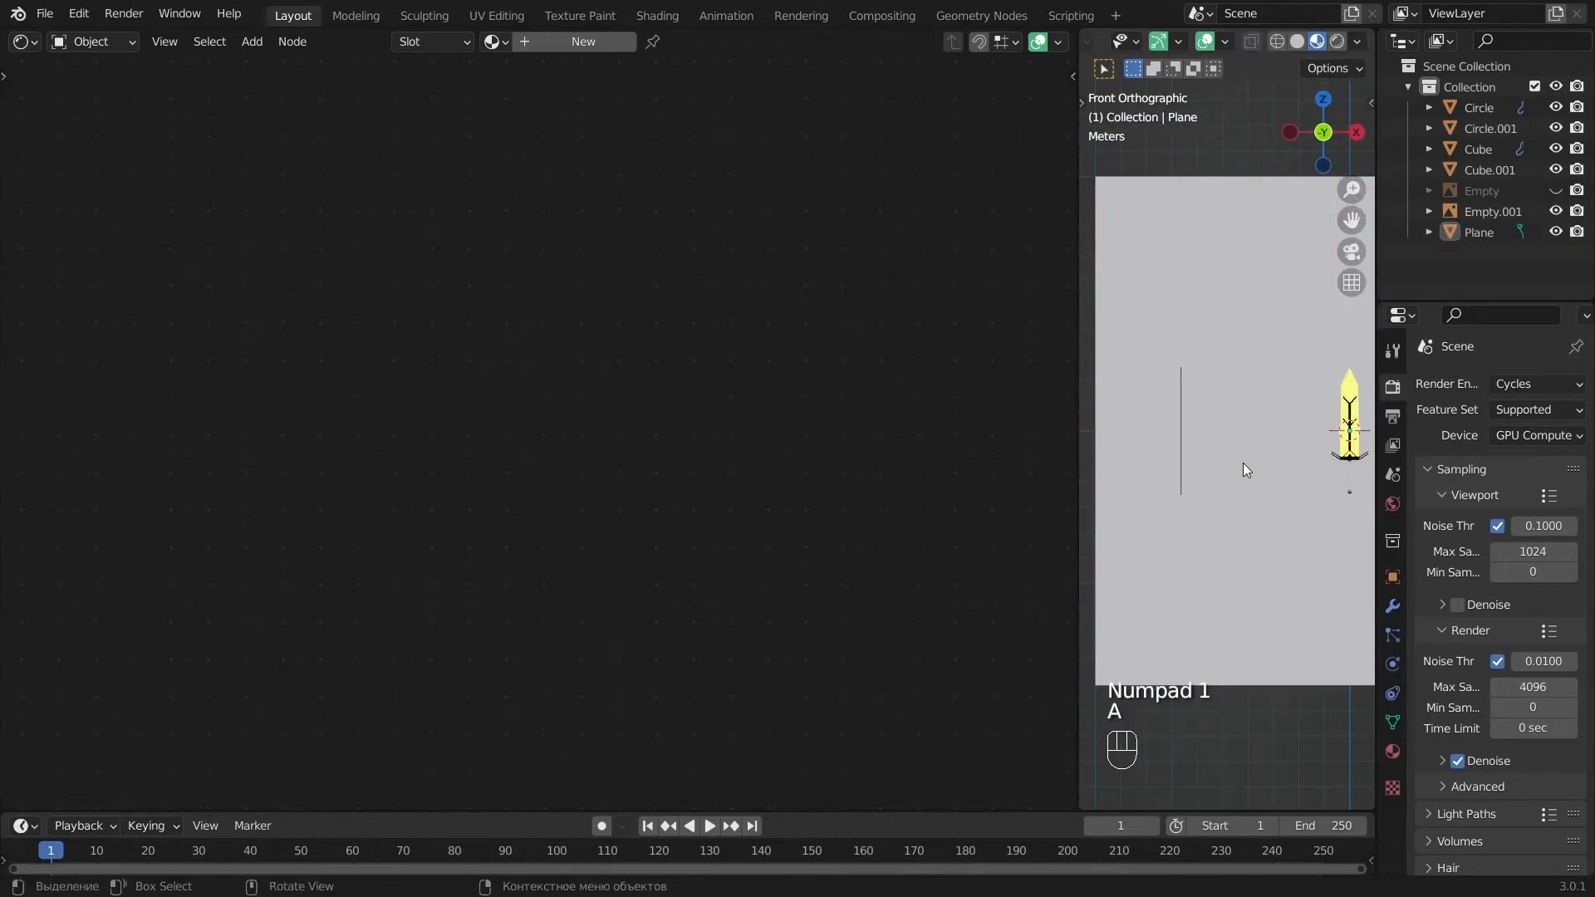
key(shift+a)
mouse_move(1189, 476)
click(1152, 785)
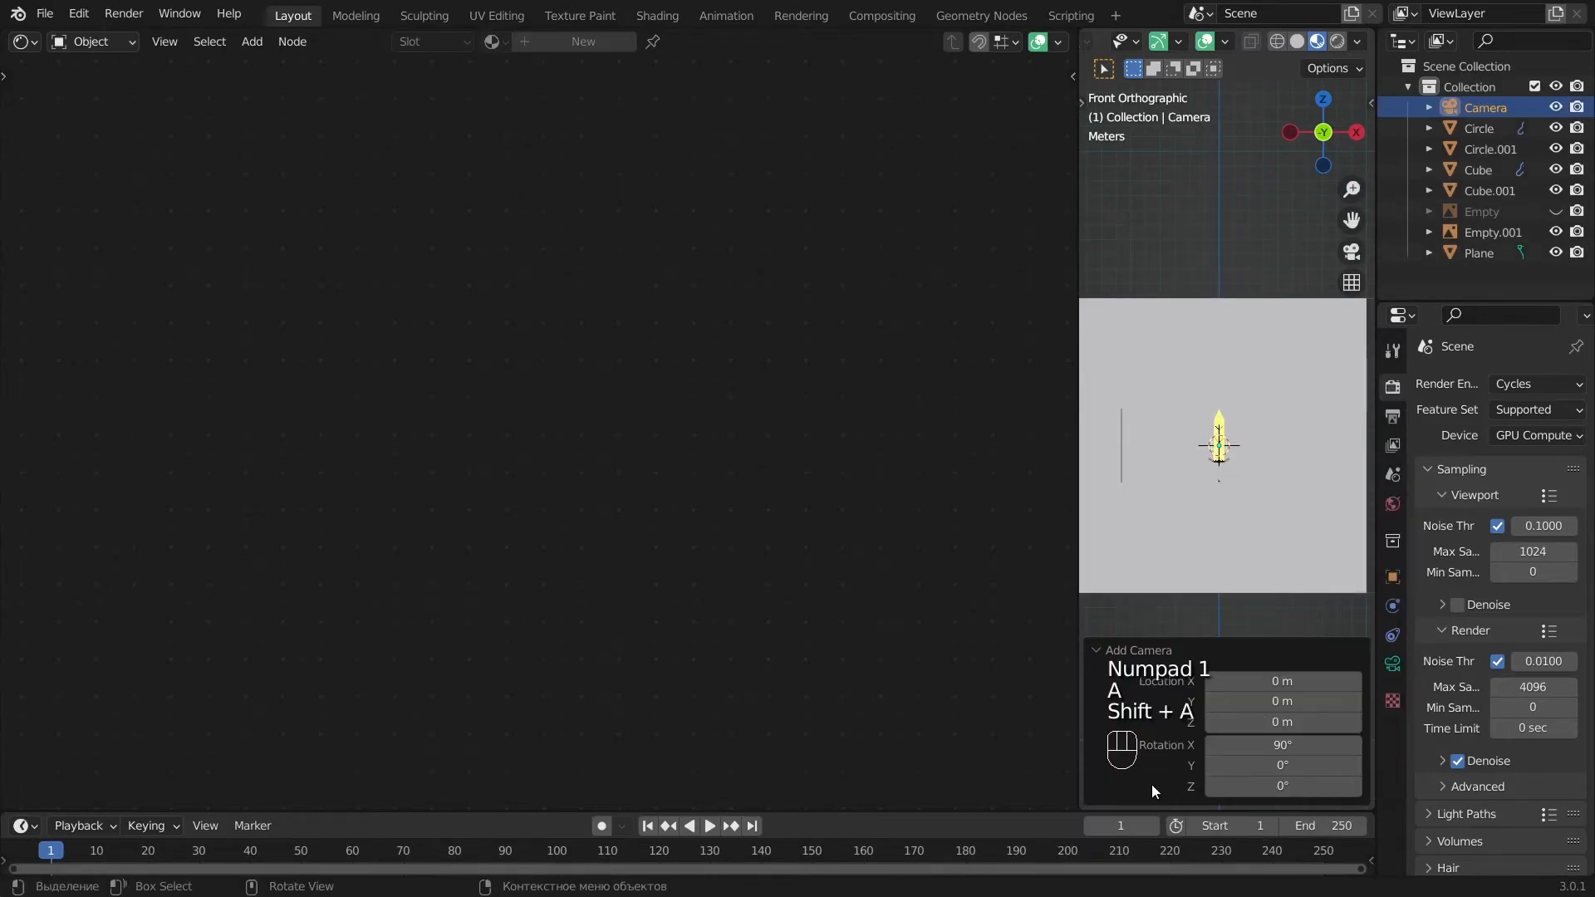
Look through the camera, lock it to the view, and pull it back until the whole sword is in frame.
key(KP_0)
key(n)
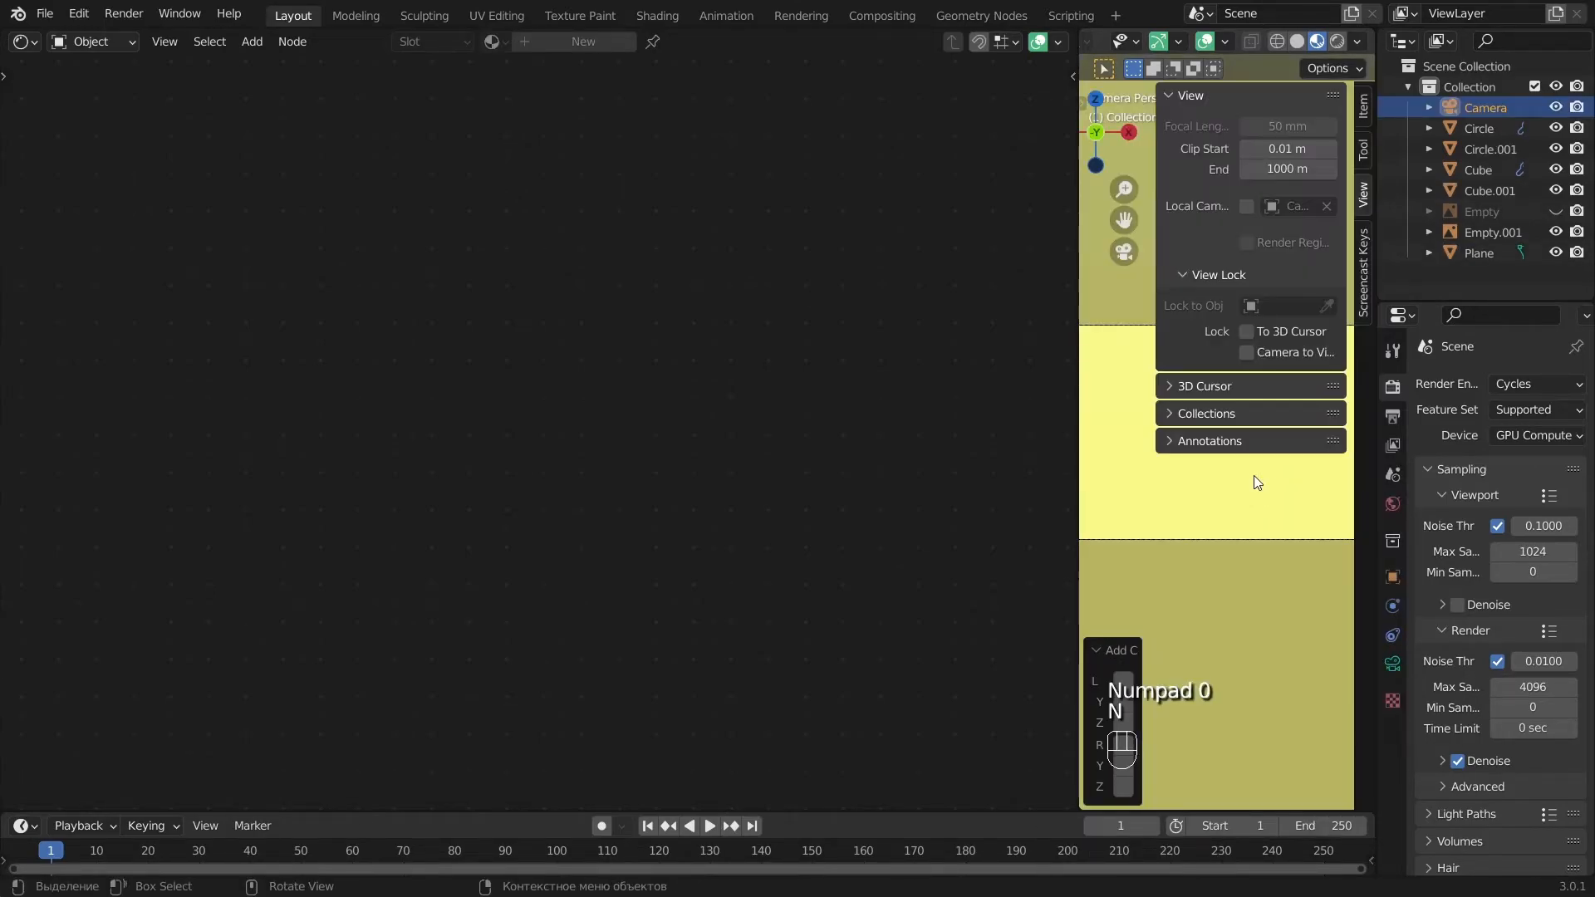
key(n)
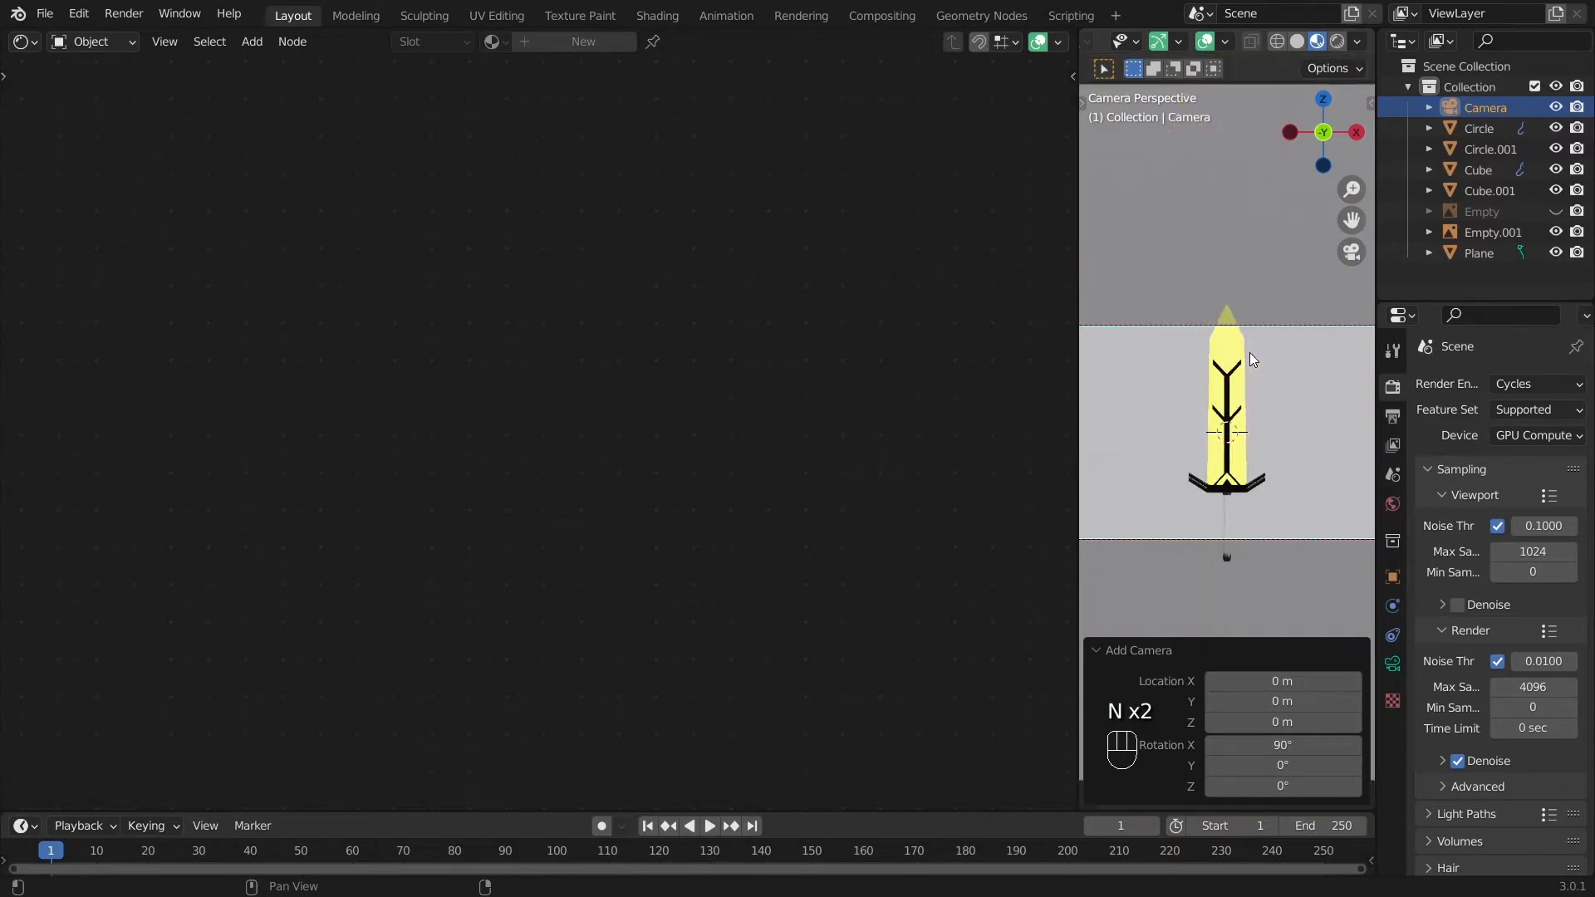
key(n)
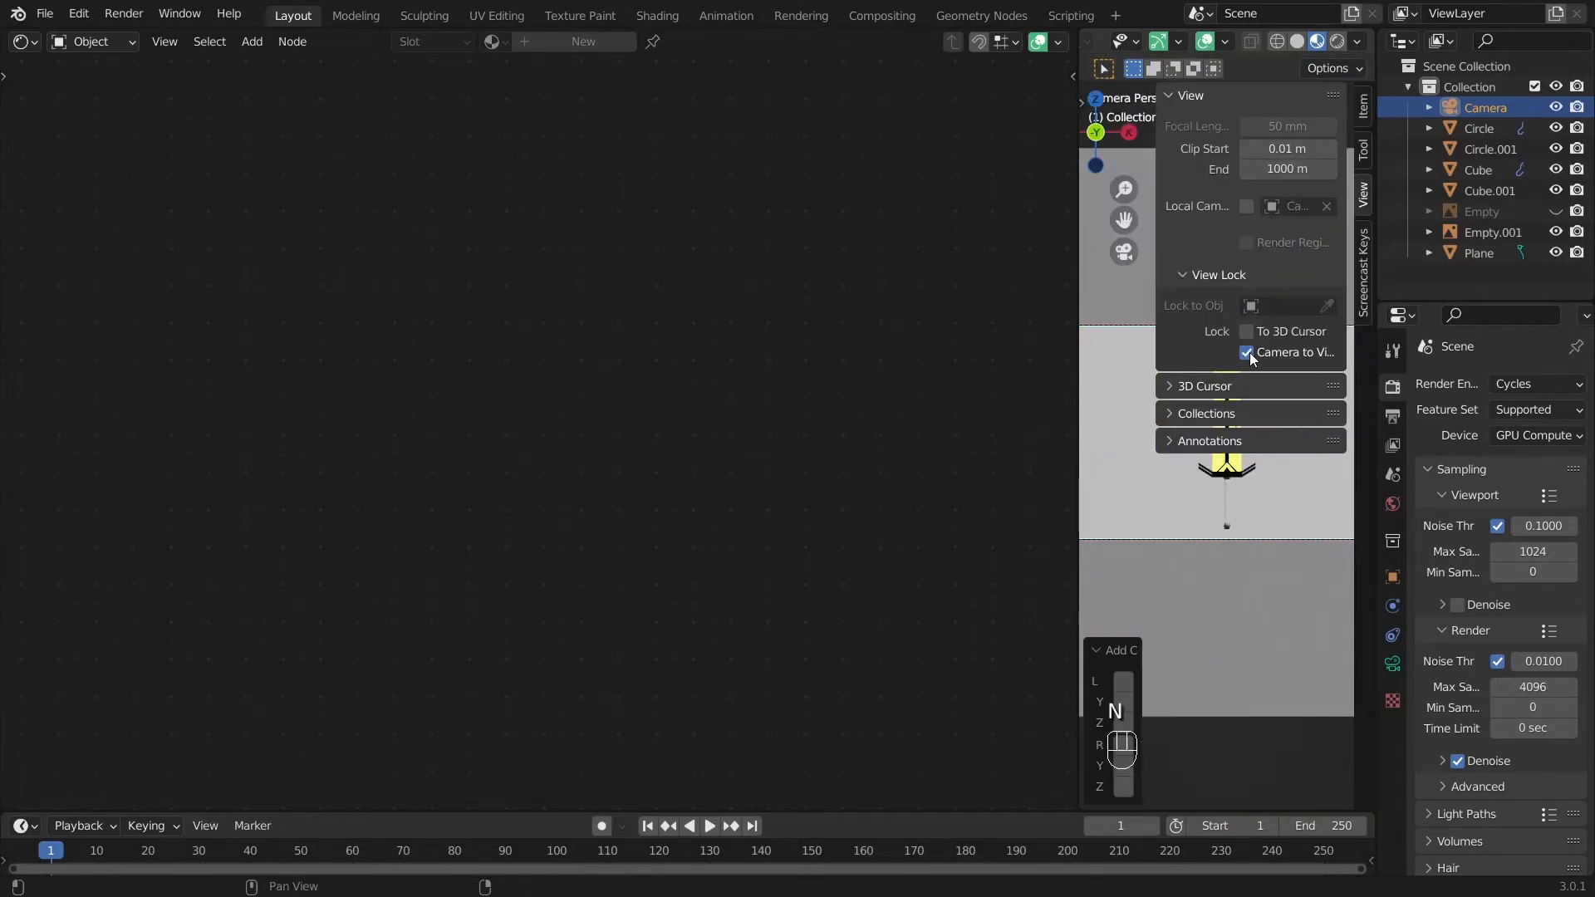
drag(1079, 316, 922, 316)
key(n)
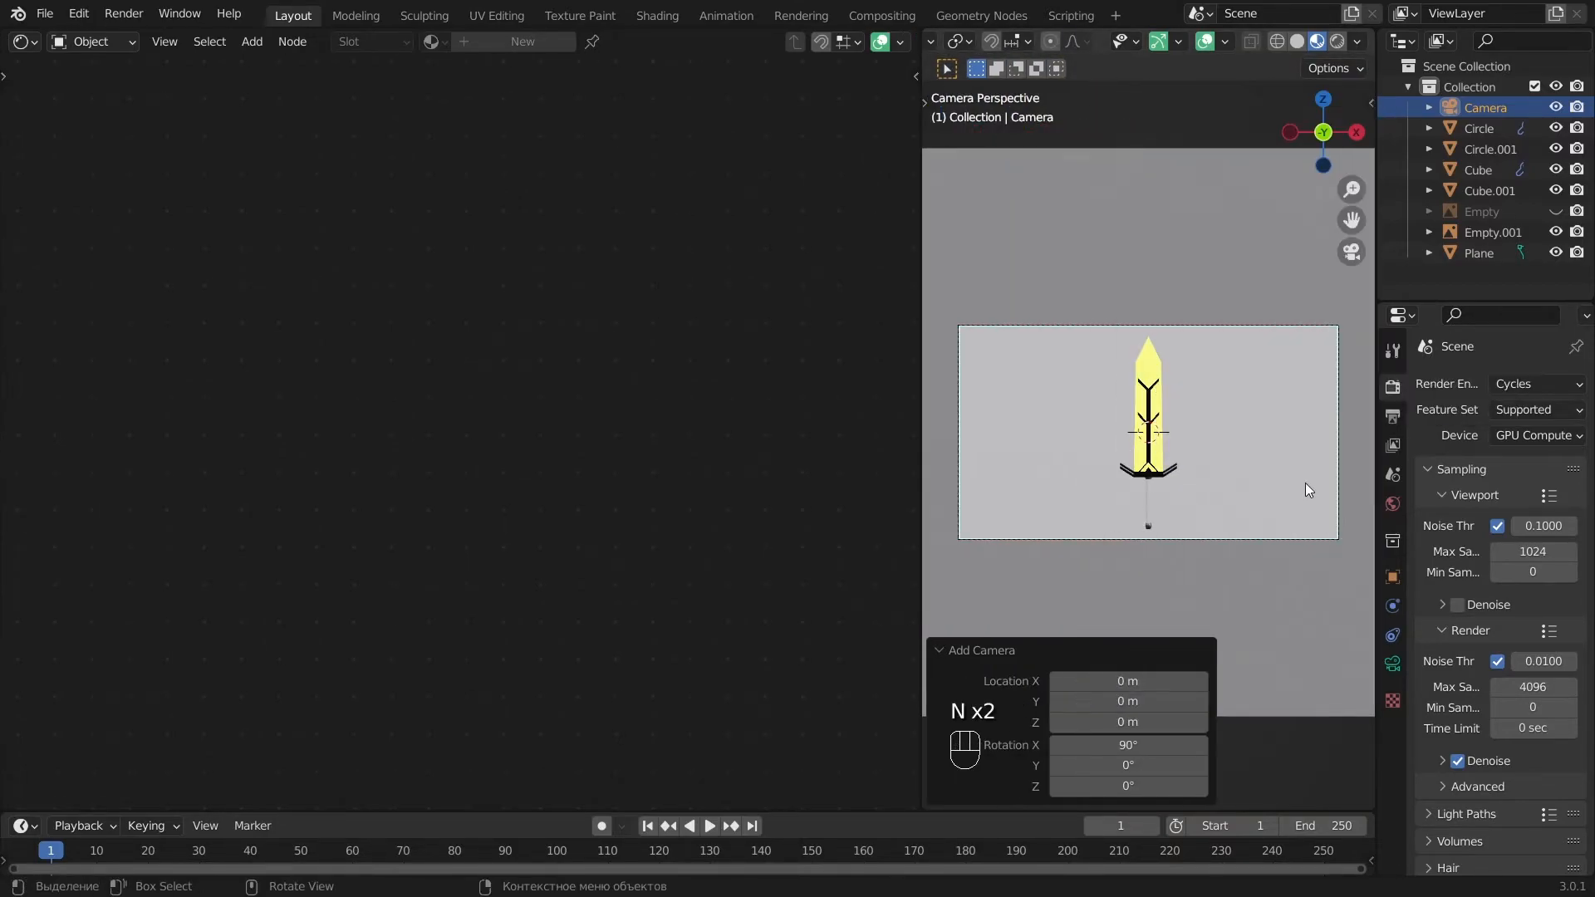
Select the backdrop plane and hide it.
key(a)
scroll(1294, 482, up, 4)
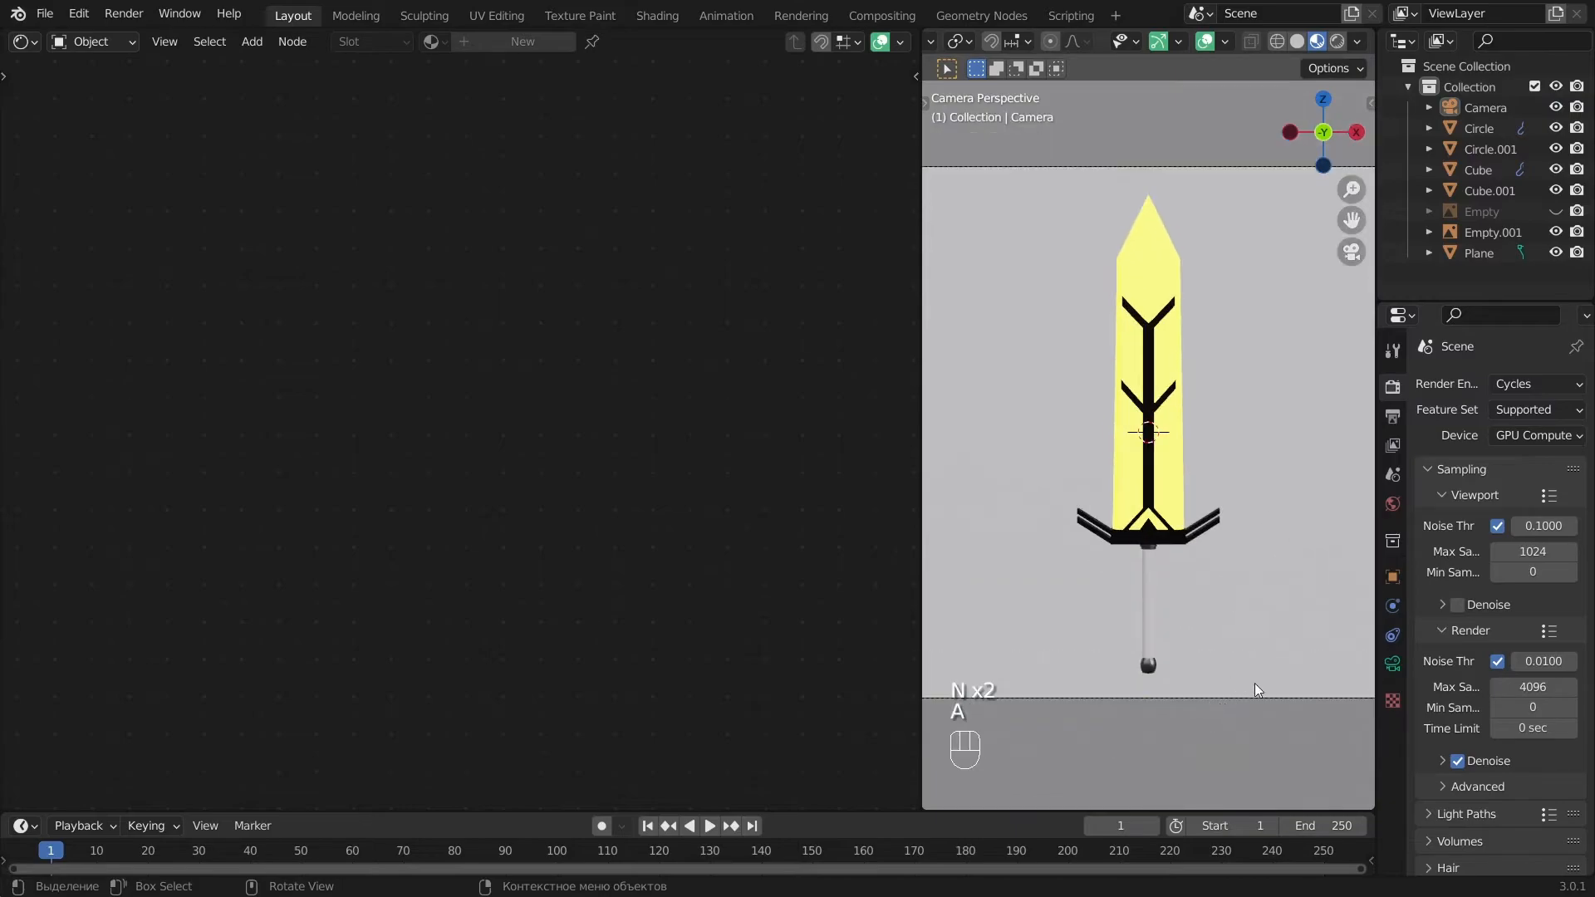
click(1255, 683)
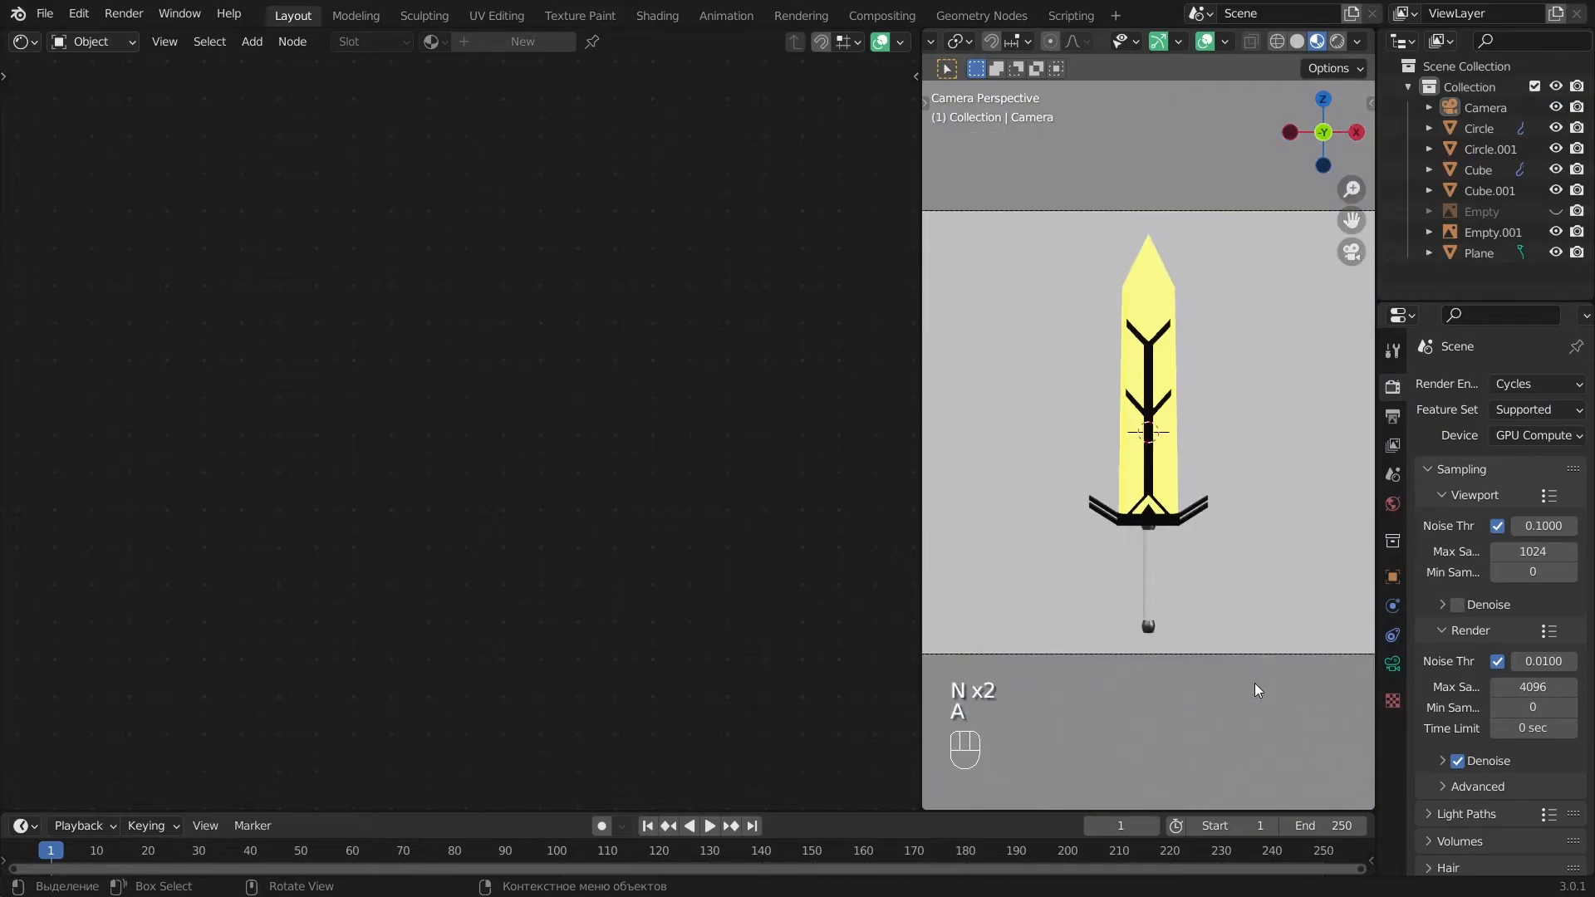
key(h)
key(b)
drag(1250, 654, 947, 208)
key(alt+a)
Select all the sword parts and trackball-rotate them by about -74.5° and 184° so the sword lies diagonally in the camera frame.
key(b)
drag(1229, 637, 1060, 235)
key(g)
right_click(1268, 476)
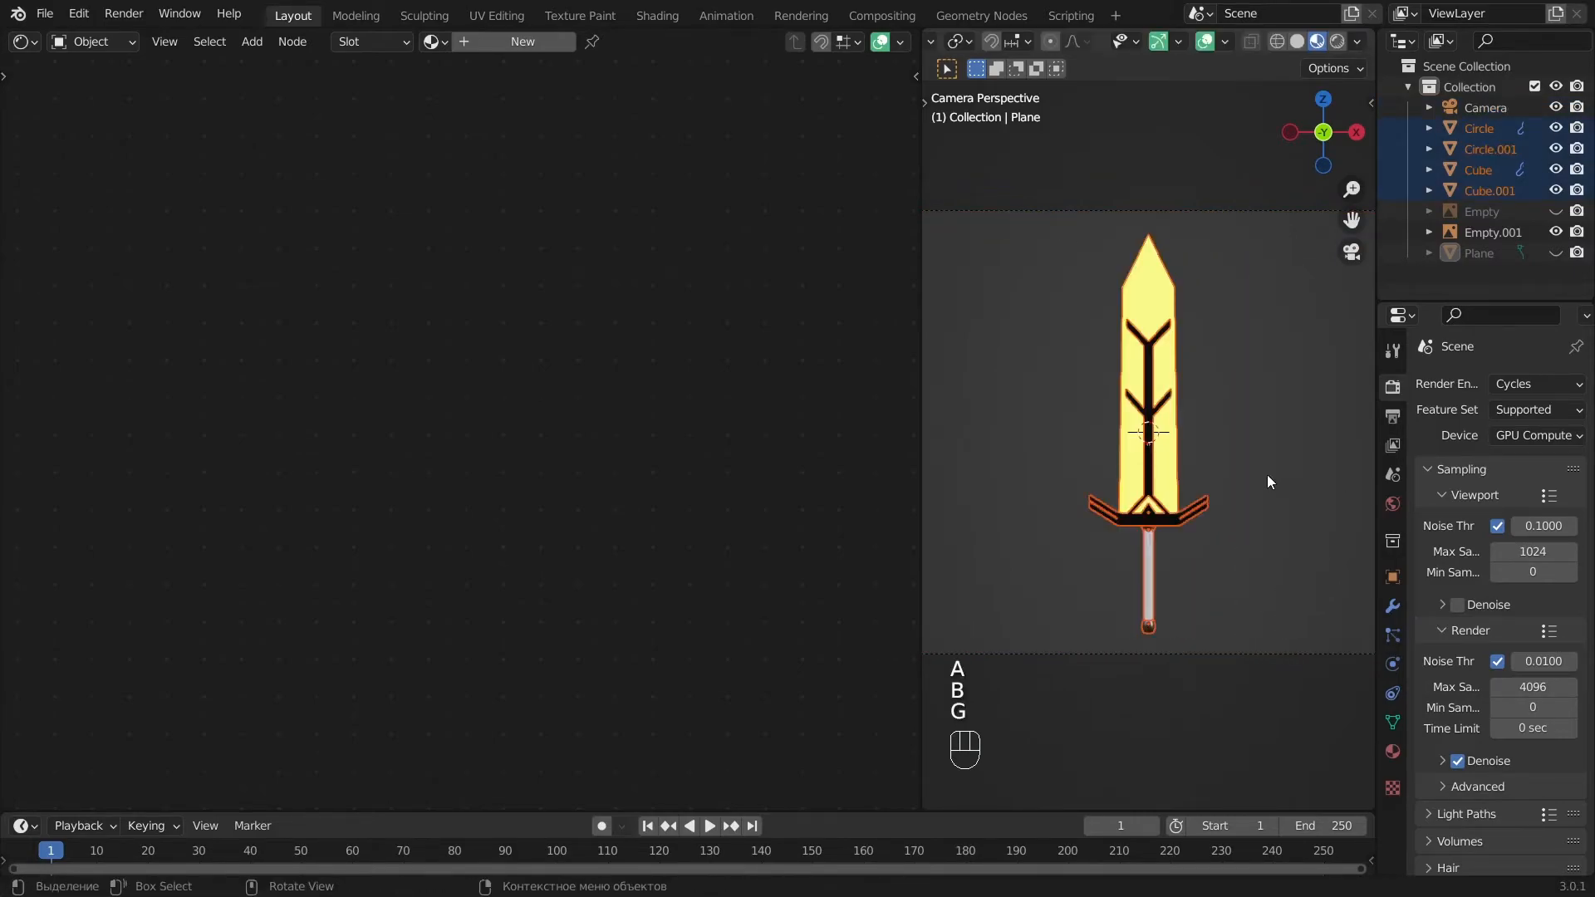
scroll(1293, 420, down, 4)
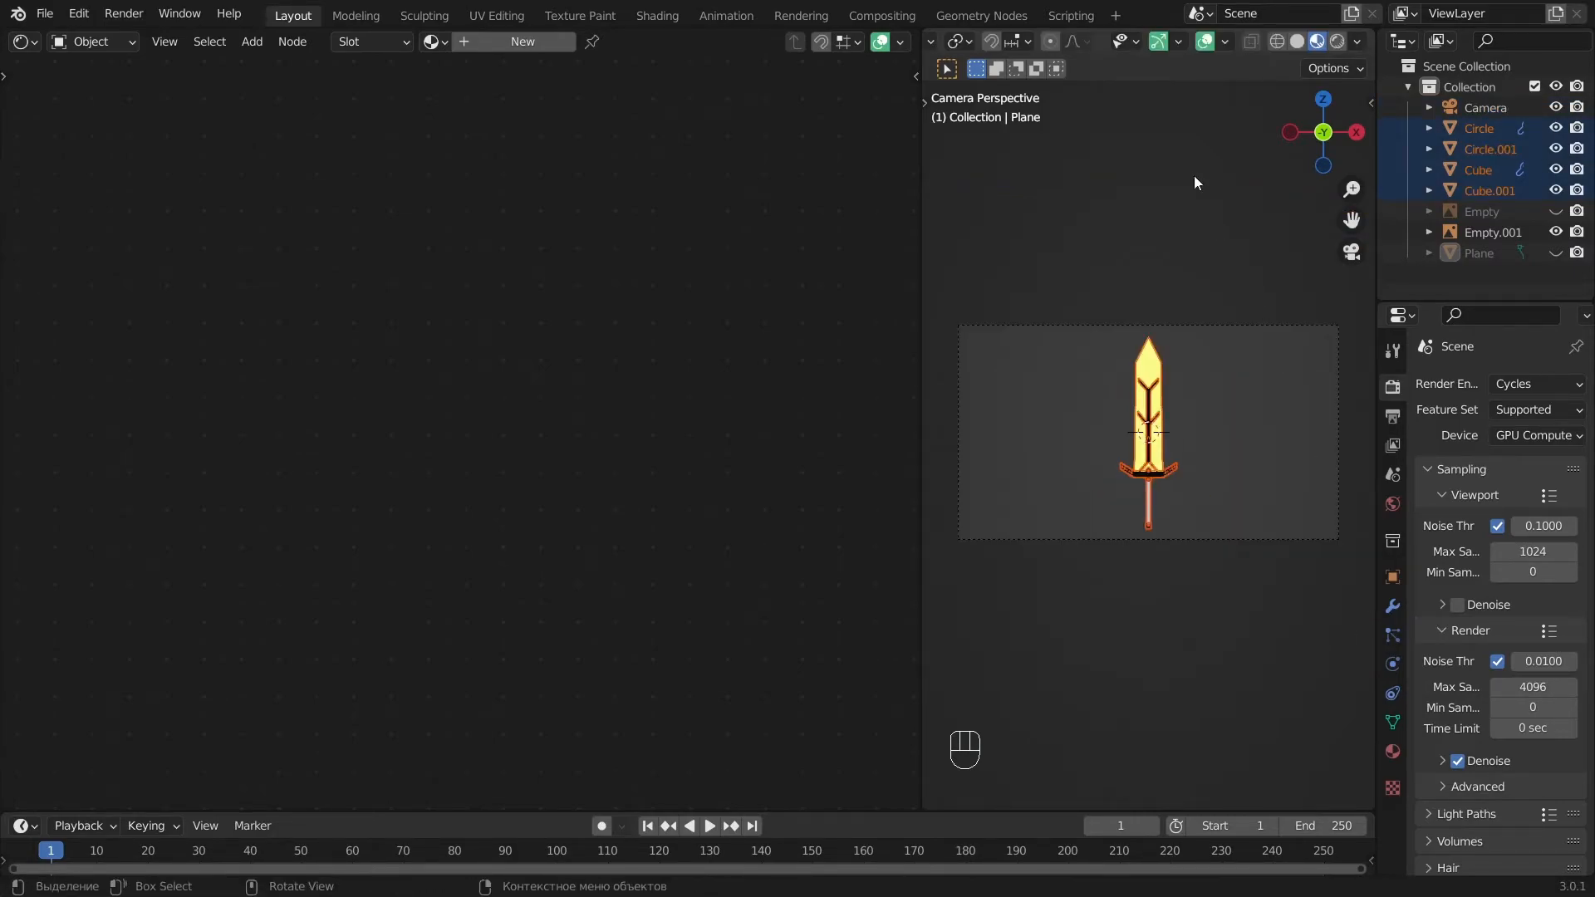
key(r)
key(r)
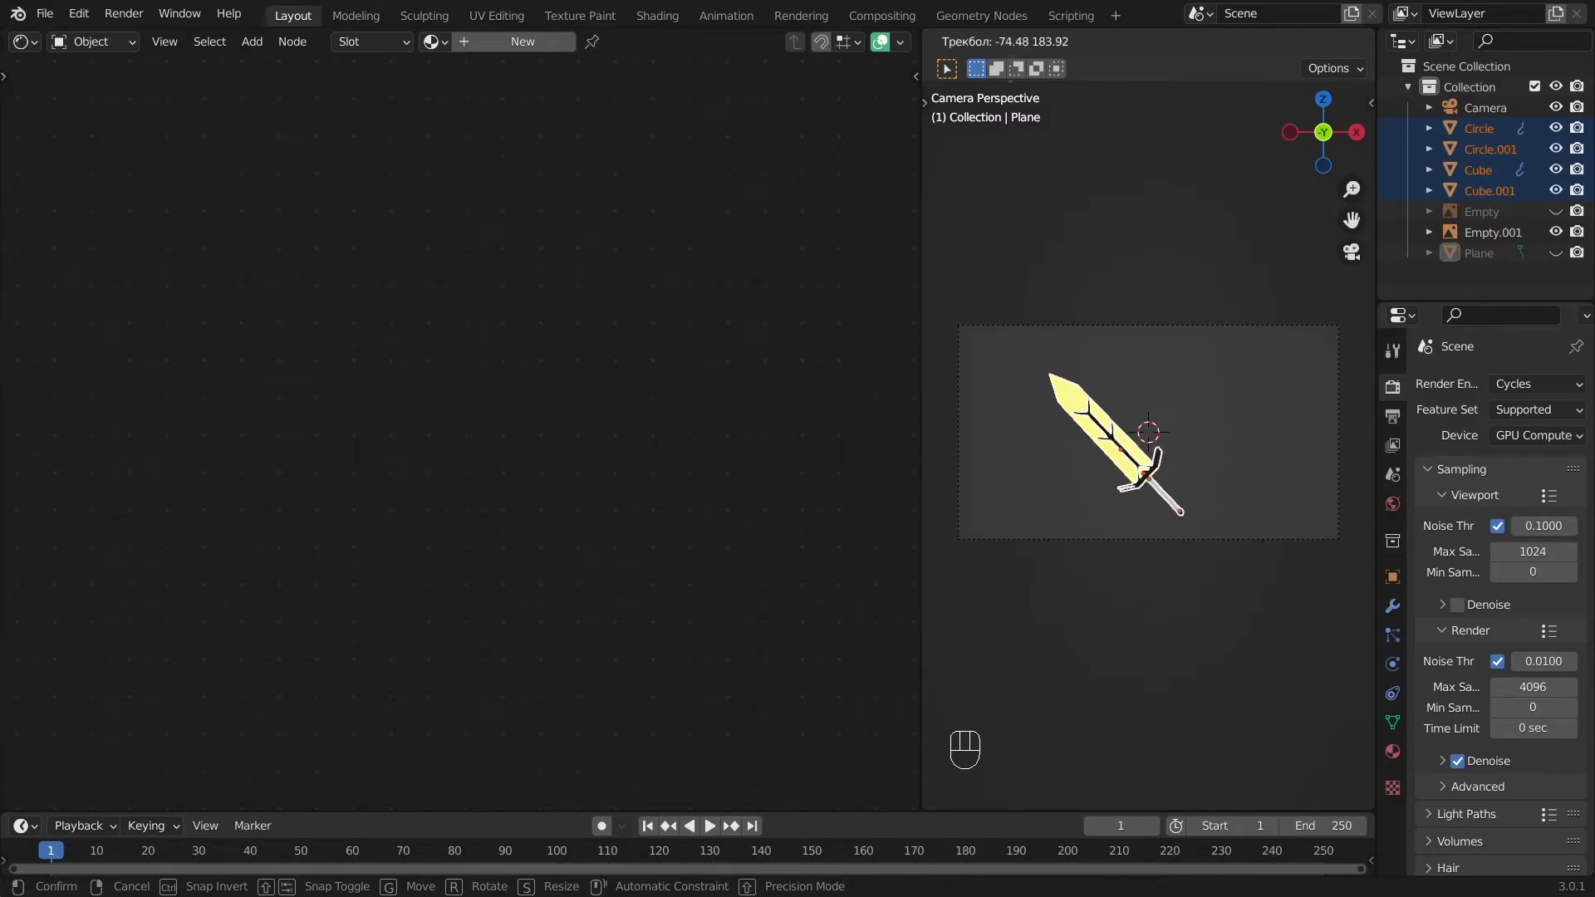
click(994, 131)
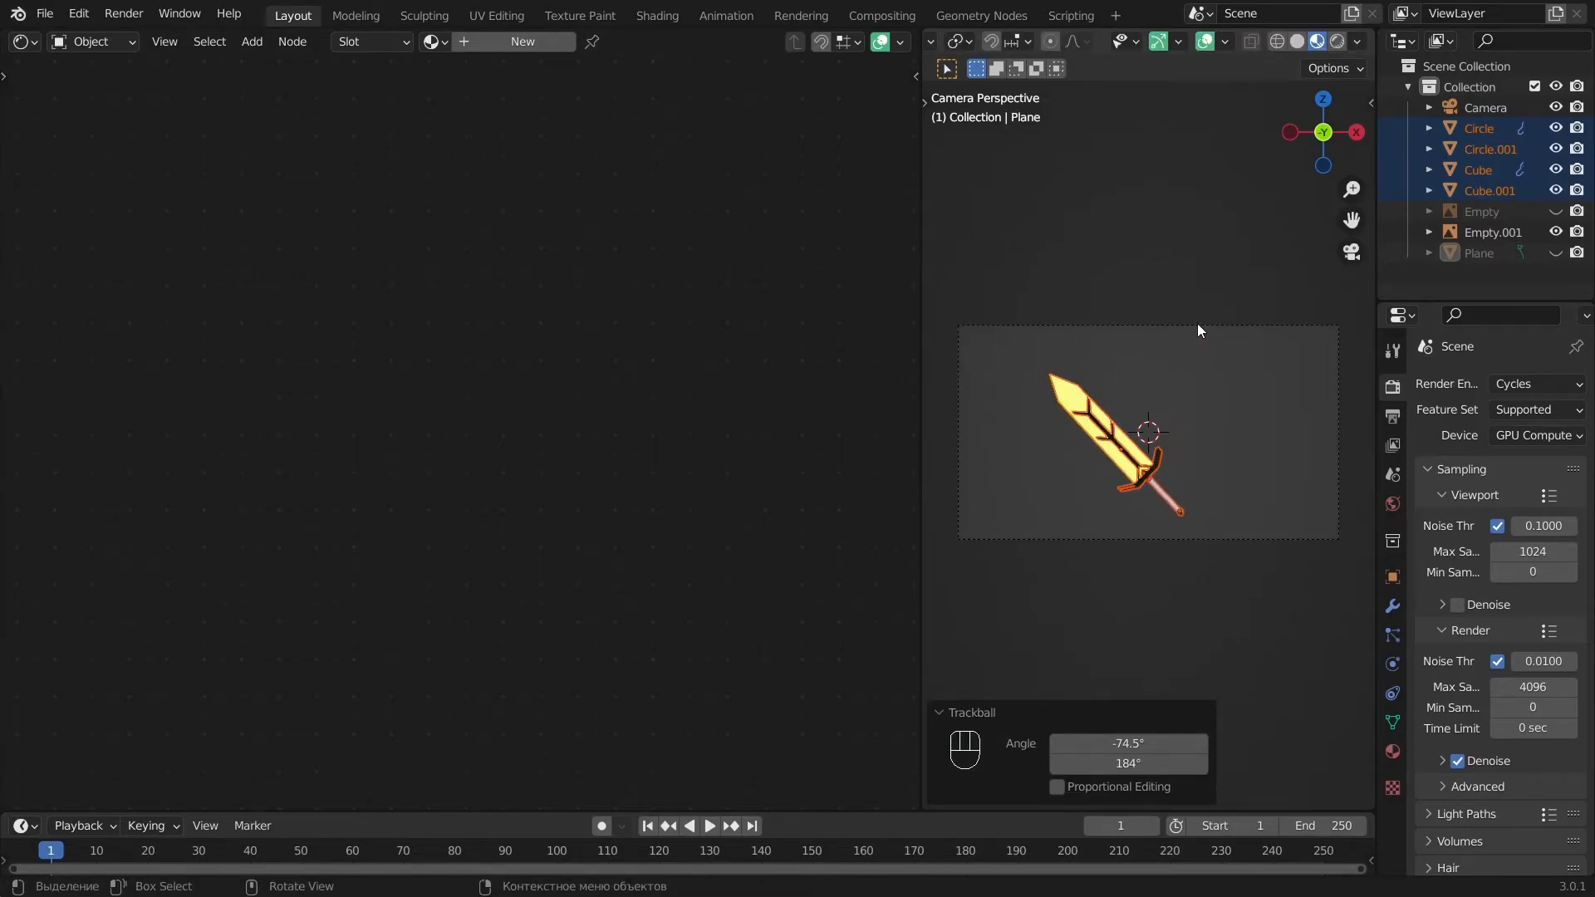
Select the camera, enable Camera to View, and reframe the diagonal sword from a slightly turned angle.
click(1198, 324)
scroll(1179, 565, up, 7)
scroll(1171, 595, down, 7)
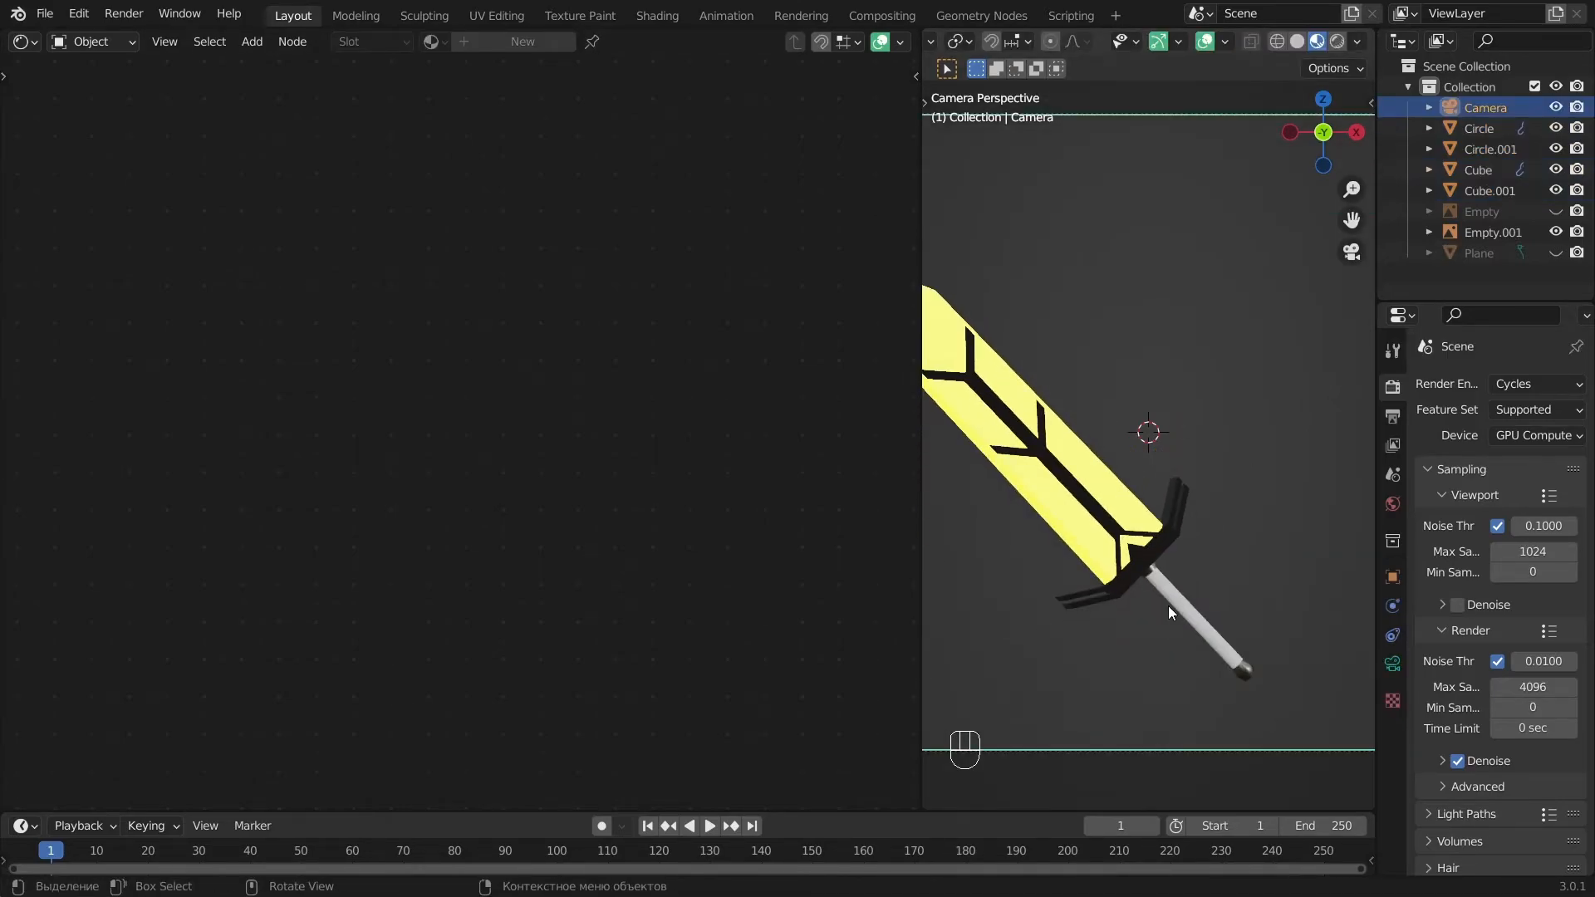
key(n)
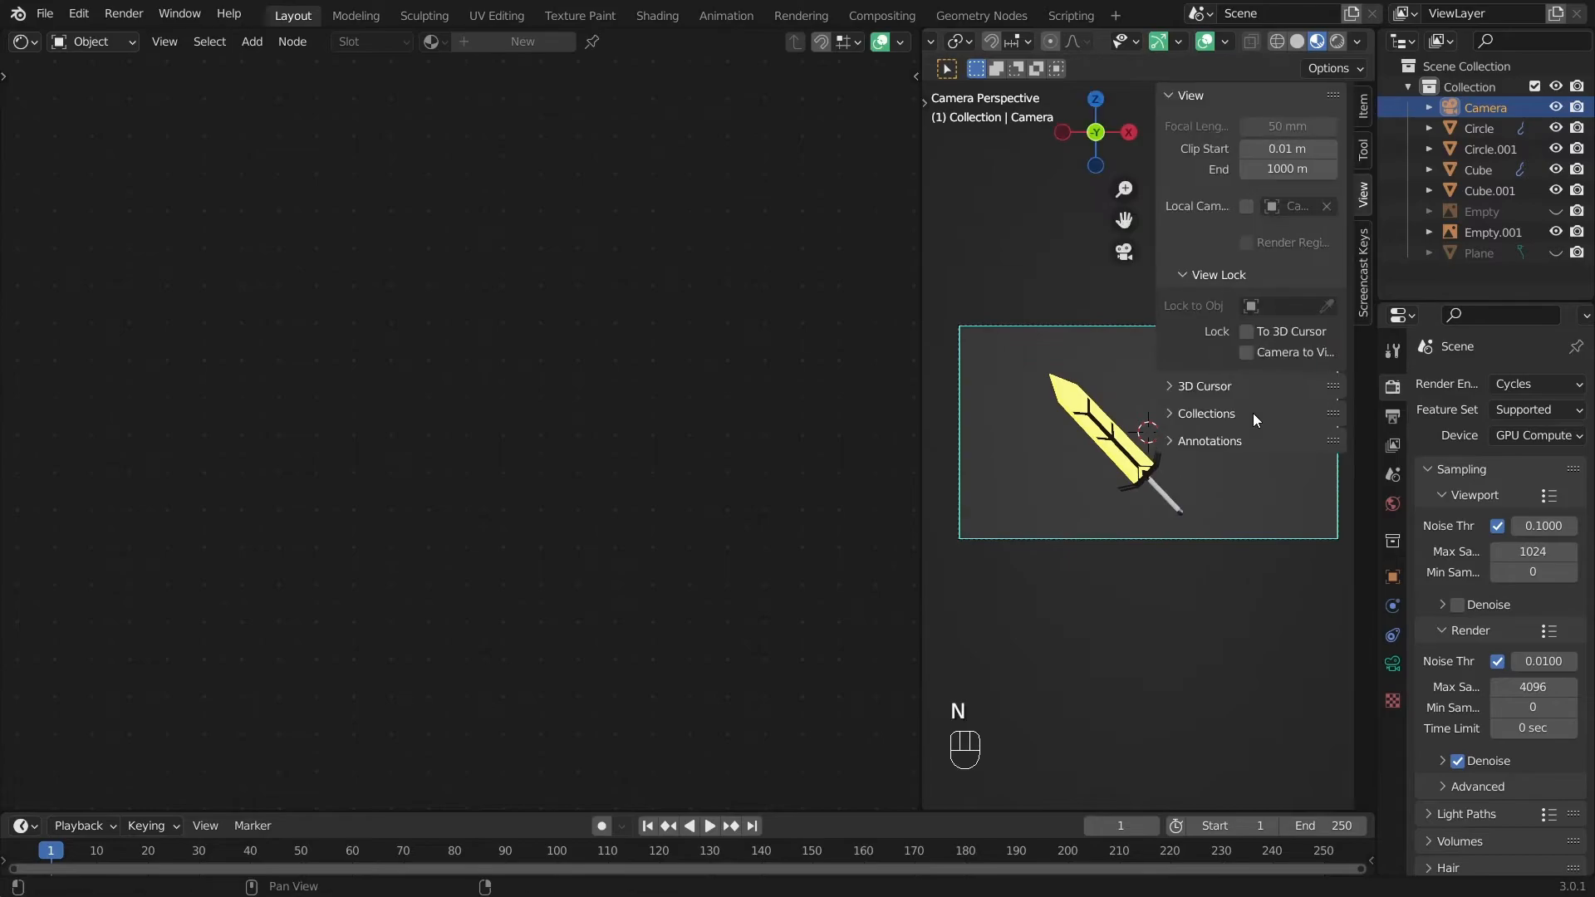
click(1246, 353)
key(n)
alt+shift+drag(1248, 354, 1210, 491)
mouse_move(1210, 491)
alt+shift+mouse_down()
mouse_move(1230, 487)
mouse_move(1144, 500)
mouse_move(1232, 483)
alt+shift+mouse_up()
scroll(1153, 496, down, 2)
scroll(1224, 487, up, 1)
scroll(1225, 487, down, 1)
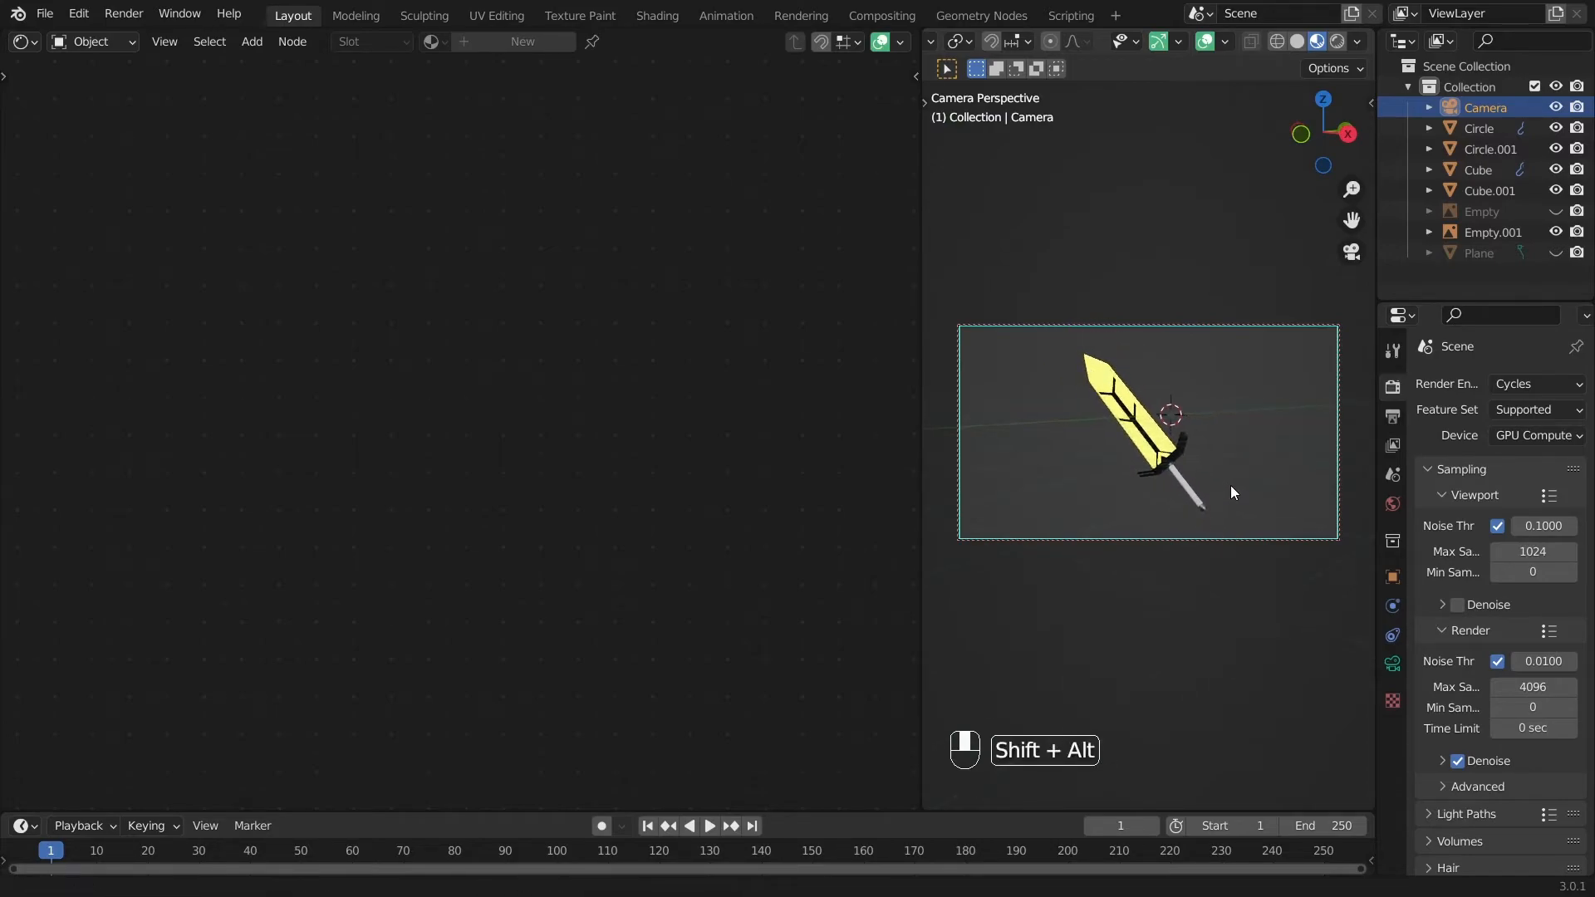
Turn off Camera to View so that navigating no longer moves the camera.
key(n)
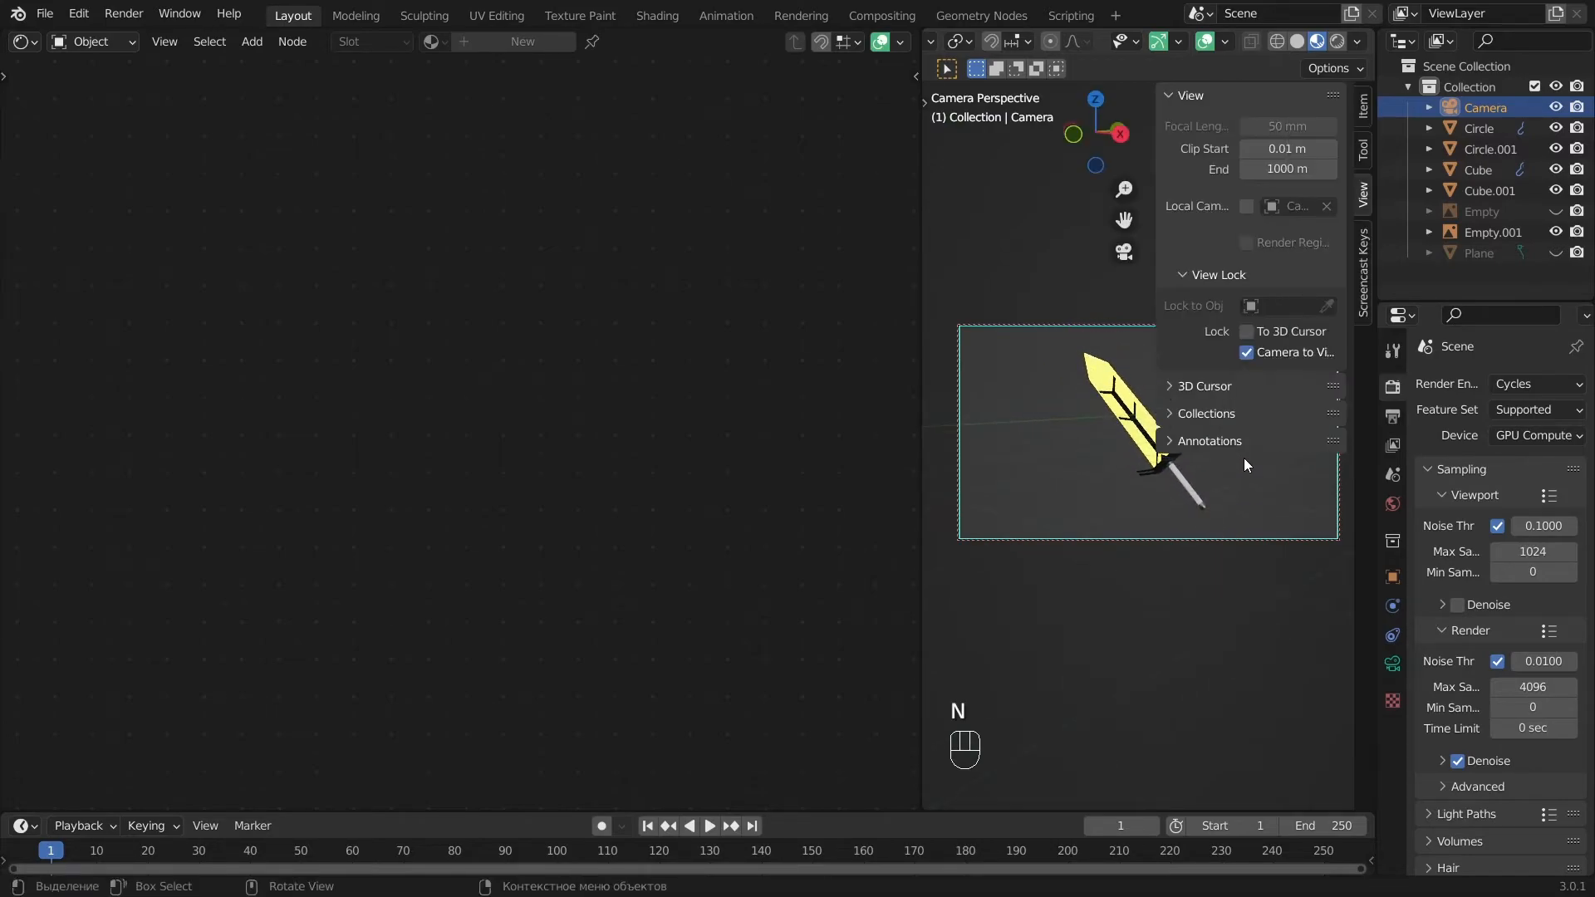
key(n)
scroll(1209, 411, up, 3)
scroll(1197, 441, down, 5)
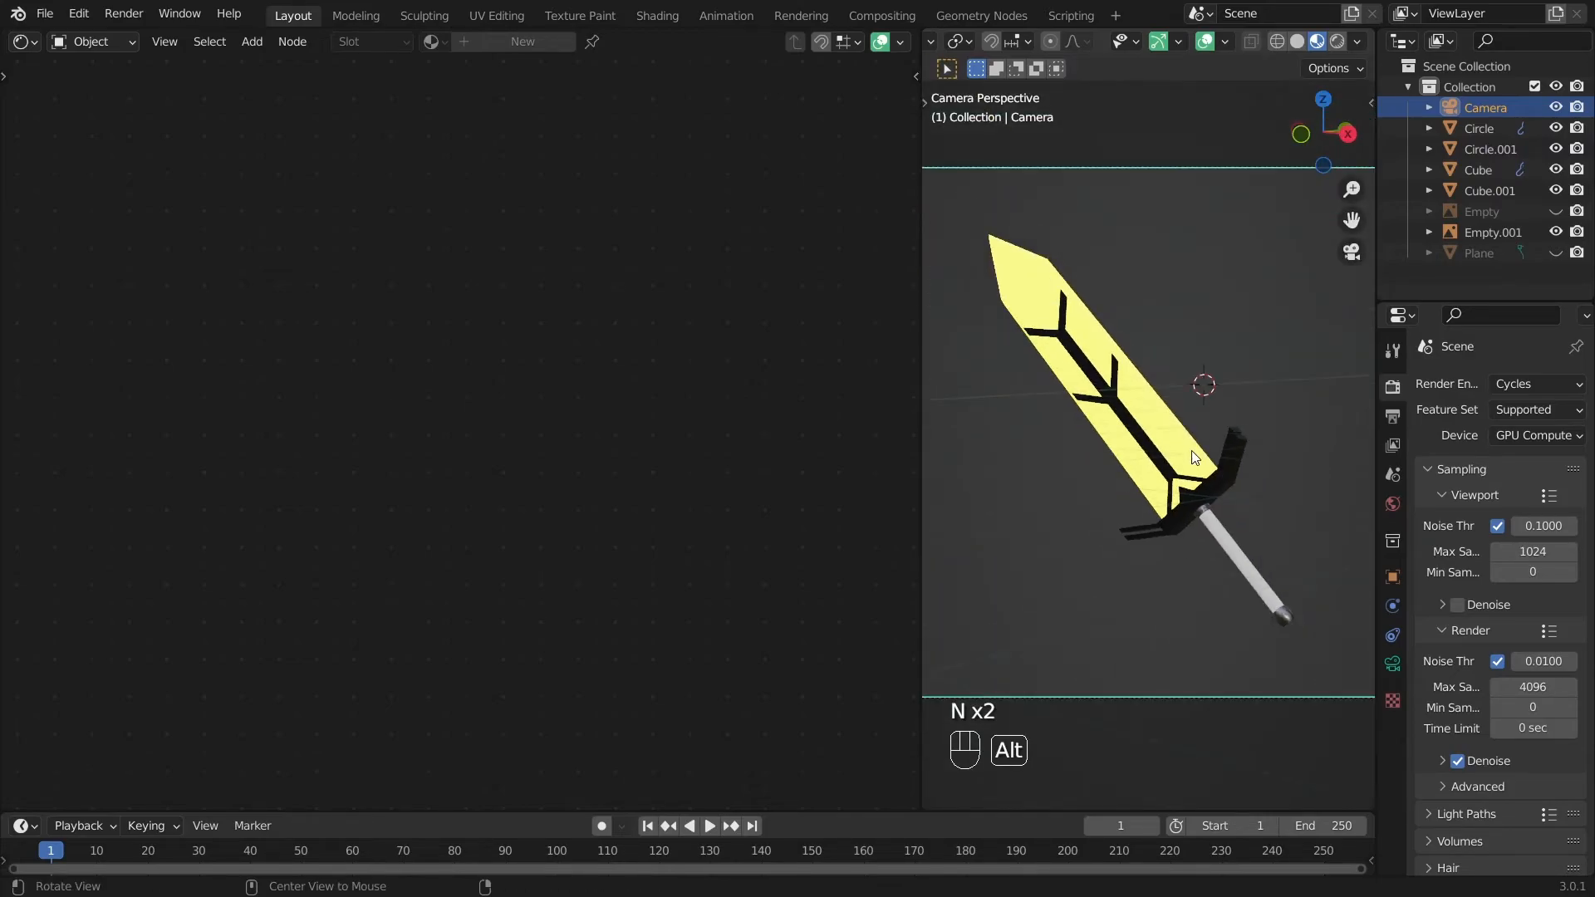
Unhide all hidden objects and select only the backdrop plane in top view.
key(alt+h)
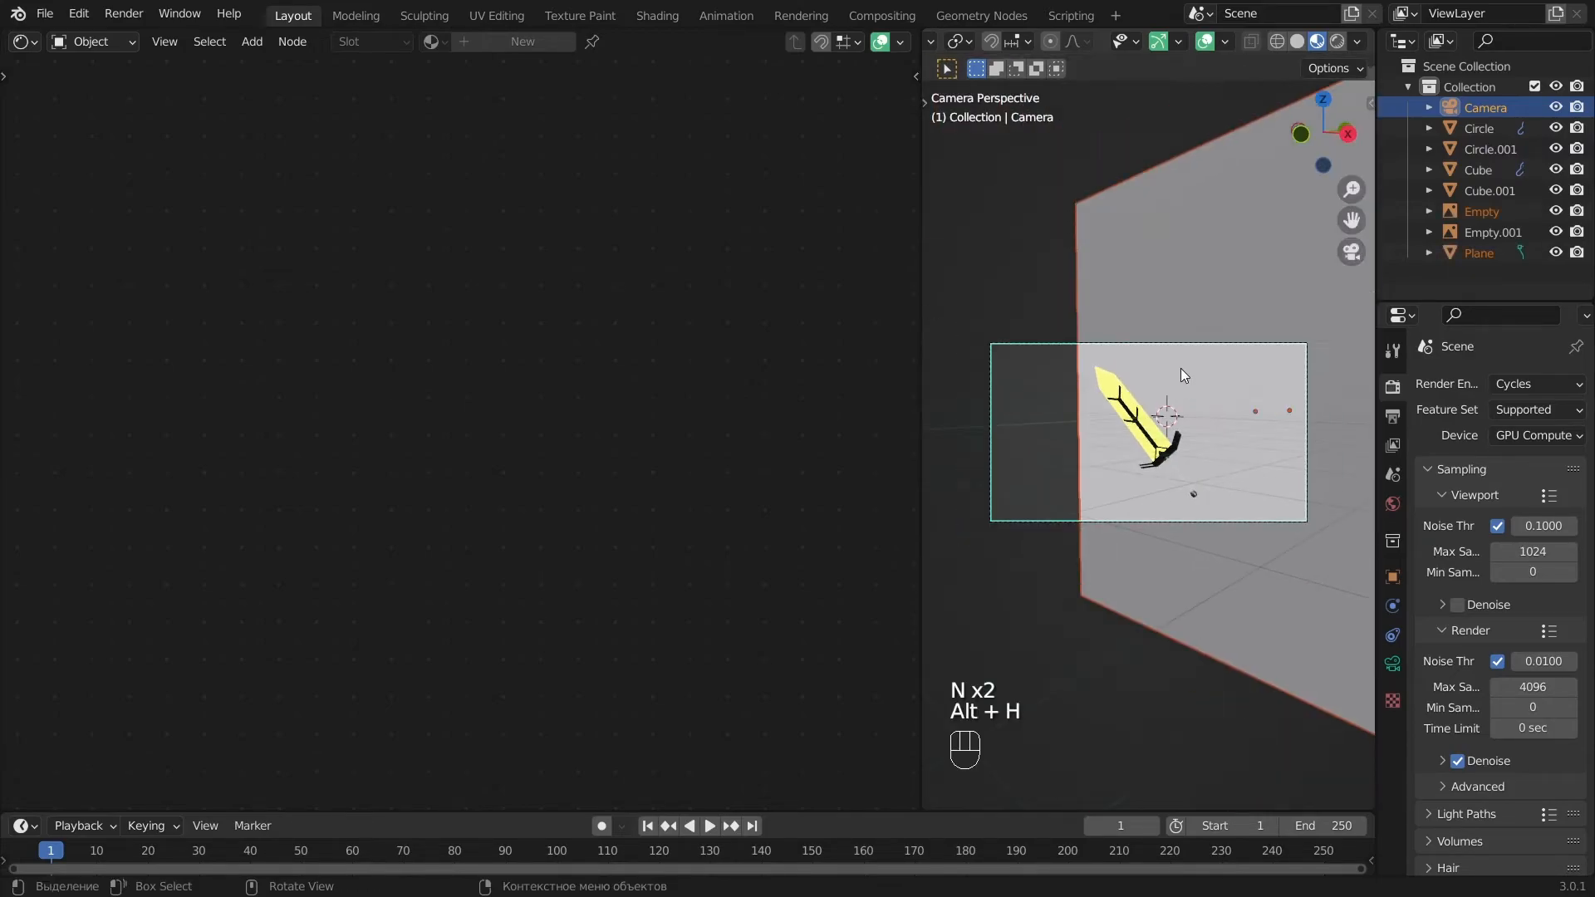
key(KP_7)
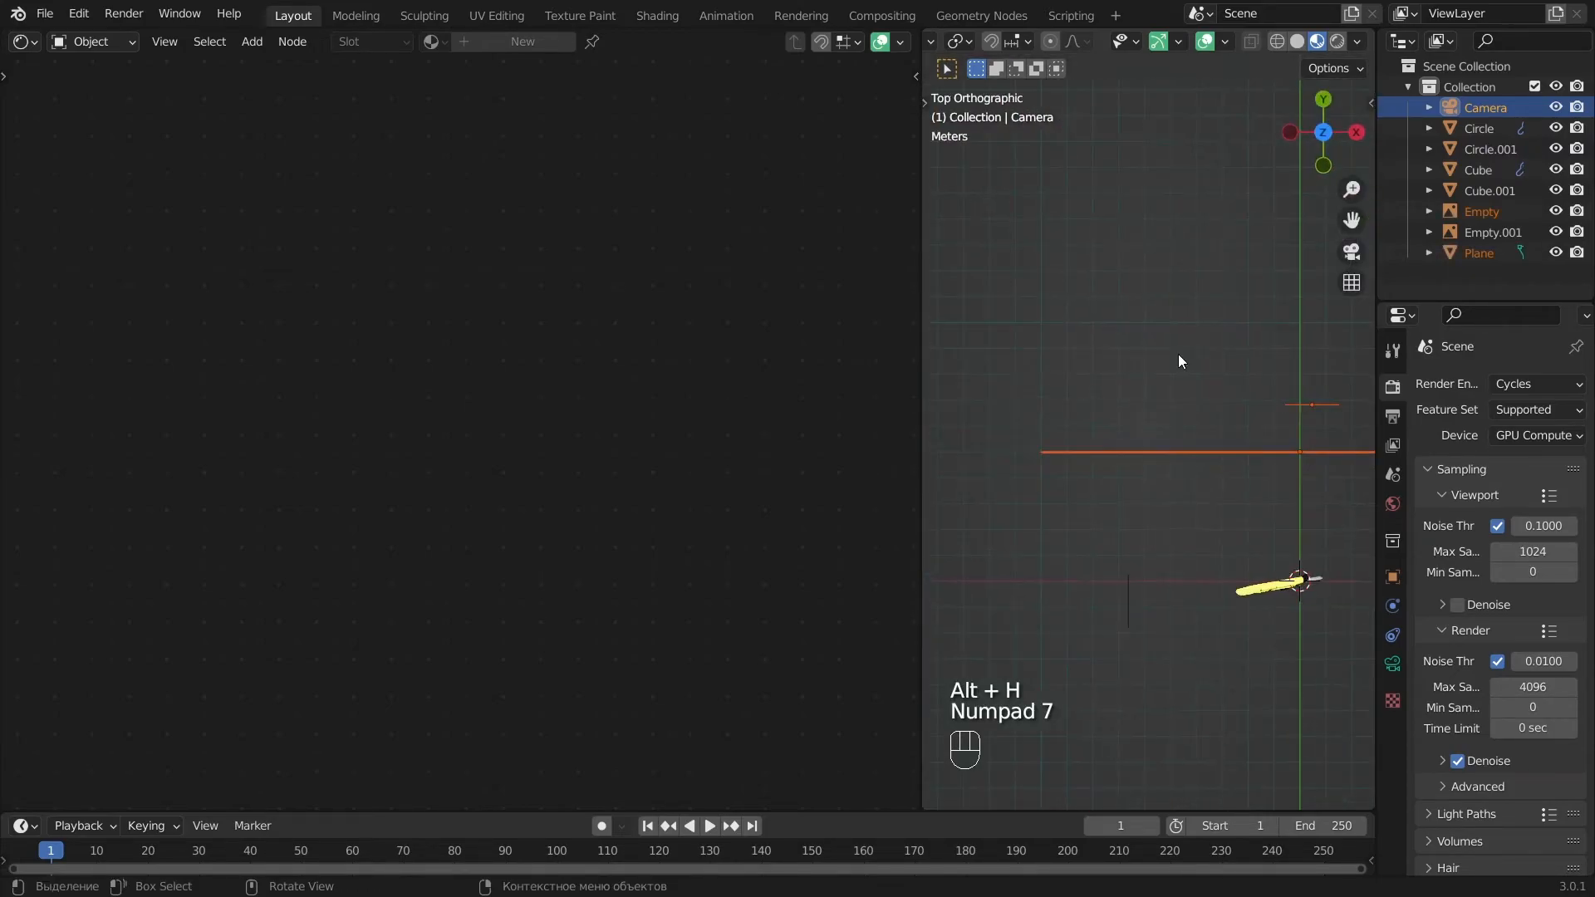
key(r)
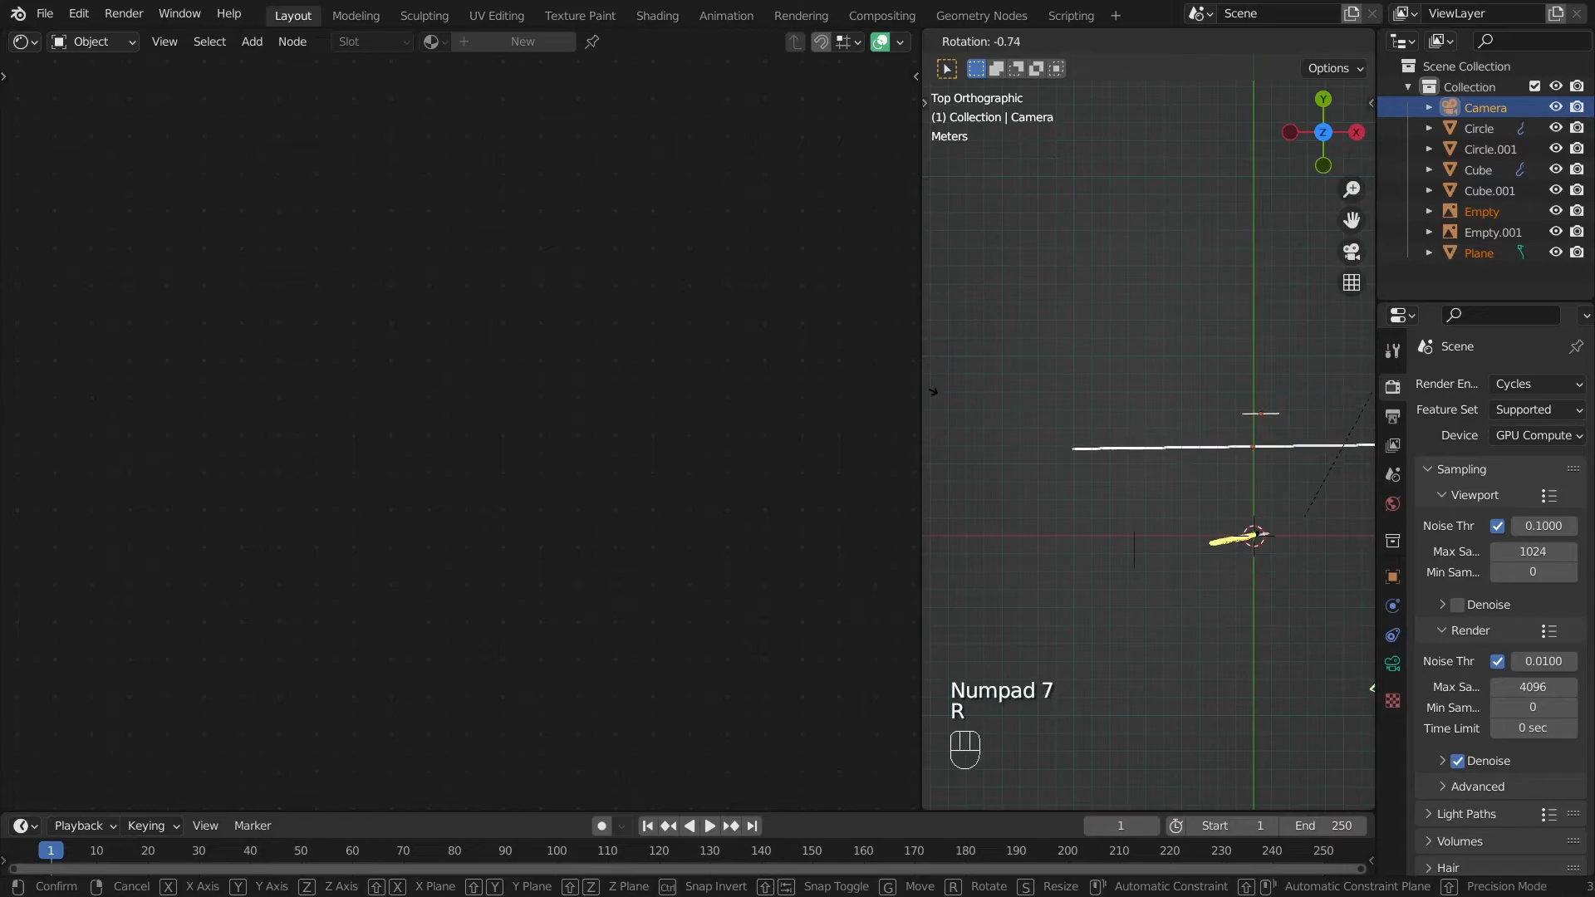
right_click(875, 405)
click(1264, 478)
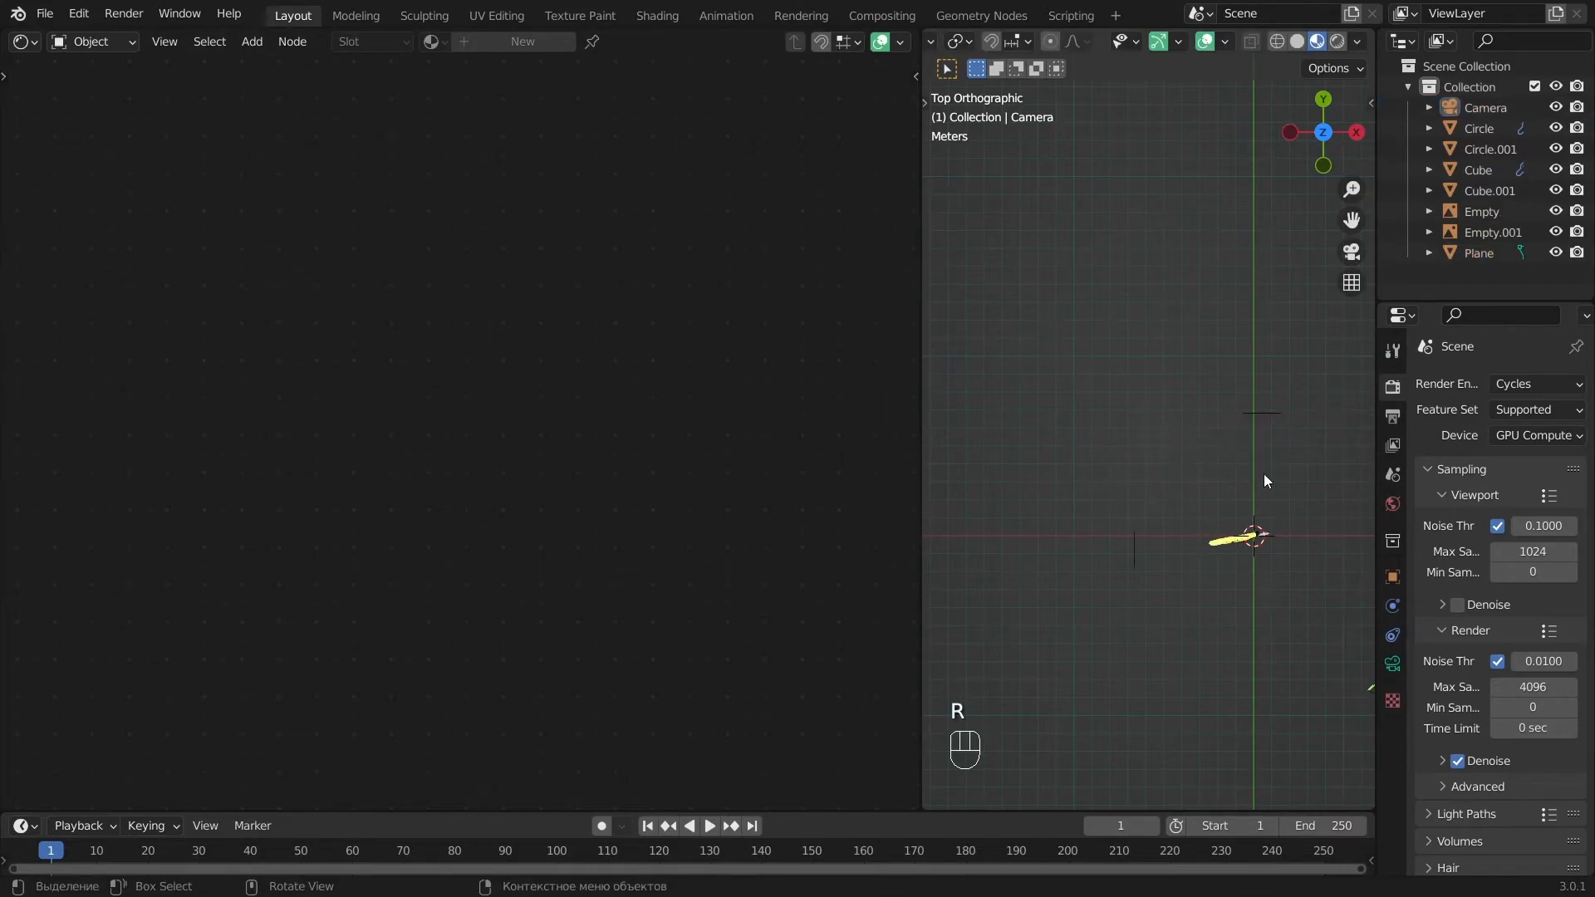
click(1229, 439)
key(KP_7)
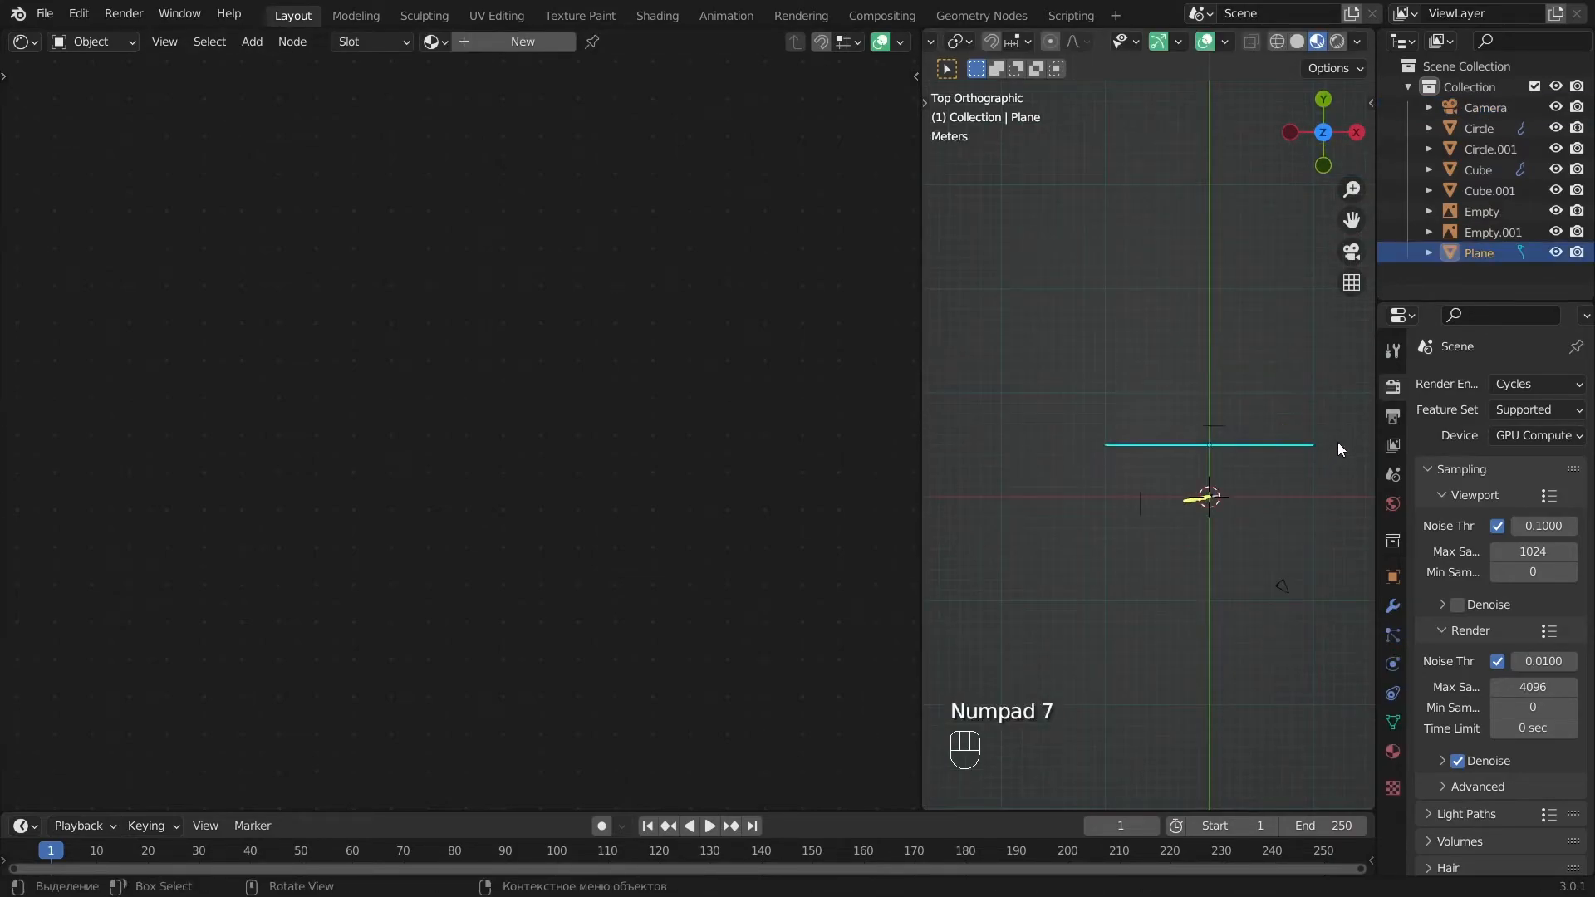
Rotate and move the backdrop plane behind the sword in top view, finishing with a -2.07° rotation, and check it through the camera.
key(r)
click(1350, 411)
key(g)
click(1328, 410)
key(r)
click(1334, 403)
key(KP_1)
key(KP_0)
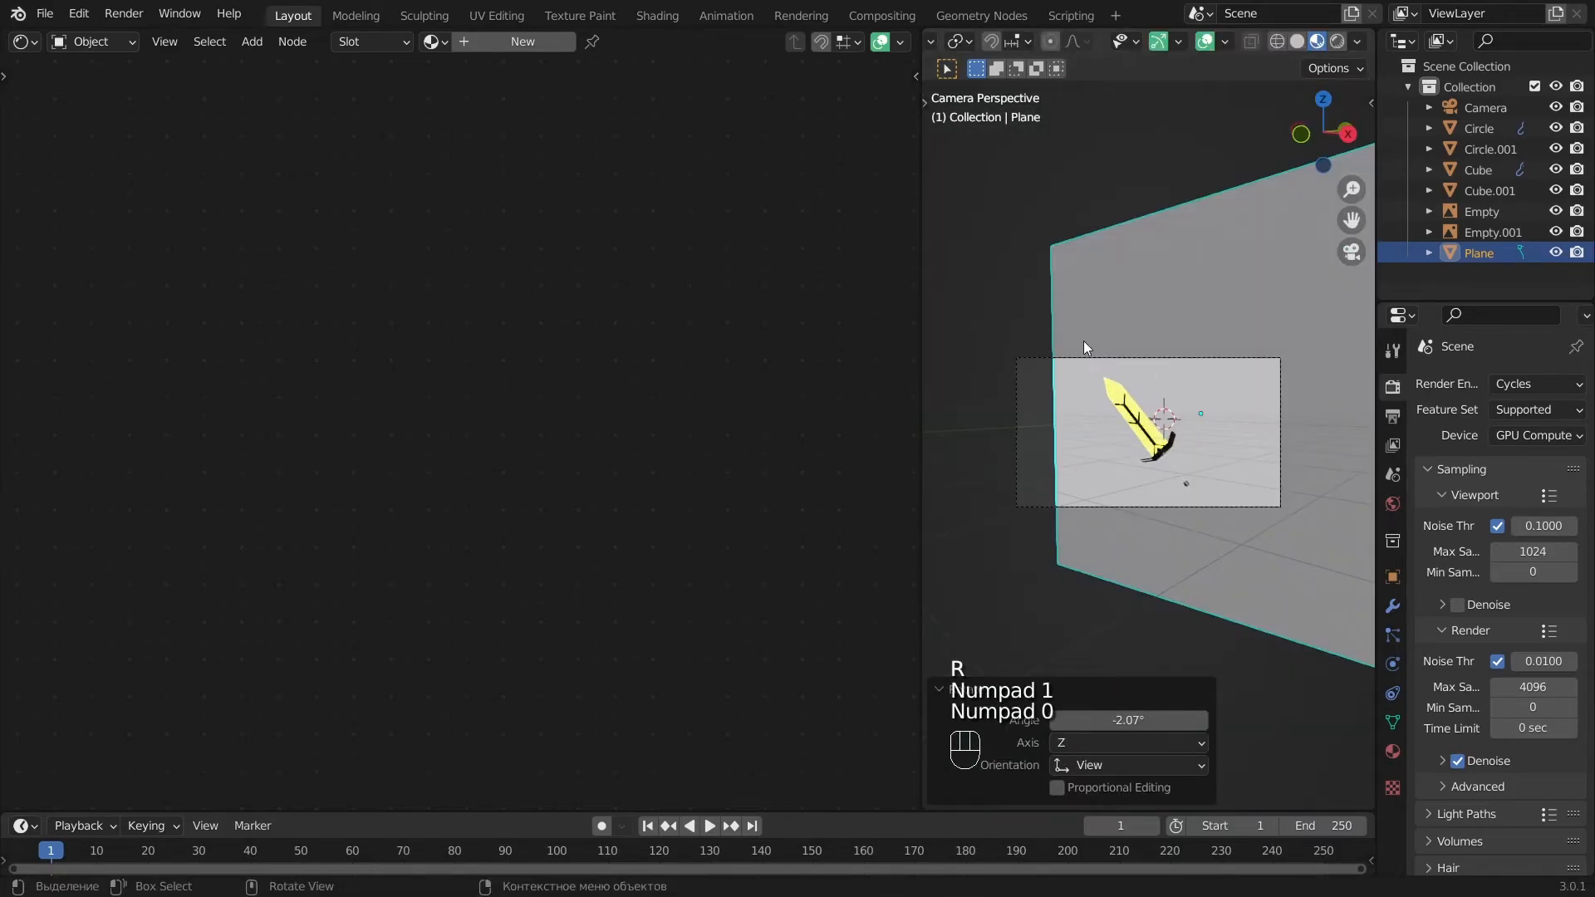
Extrude the side edge of the backdrop plane toward the camera to form a side wall.
key(Tab)
scroll(1051, 273, down, 3)
mouse_move(1051, 274)
alt+middle_down()
mouse_move(1067, 290)
mouse_move(1079, 274)
alt+middle_up()
scroll(1068, 287, down, 4)
key(KP_7)
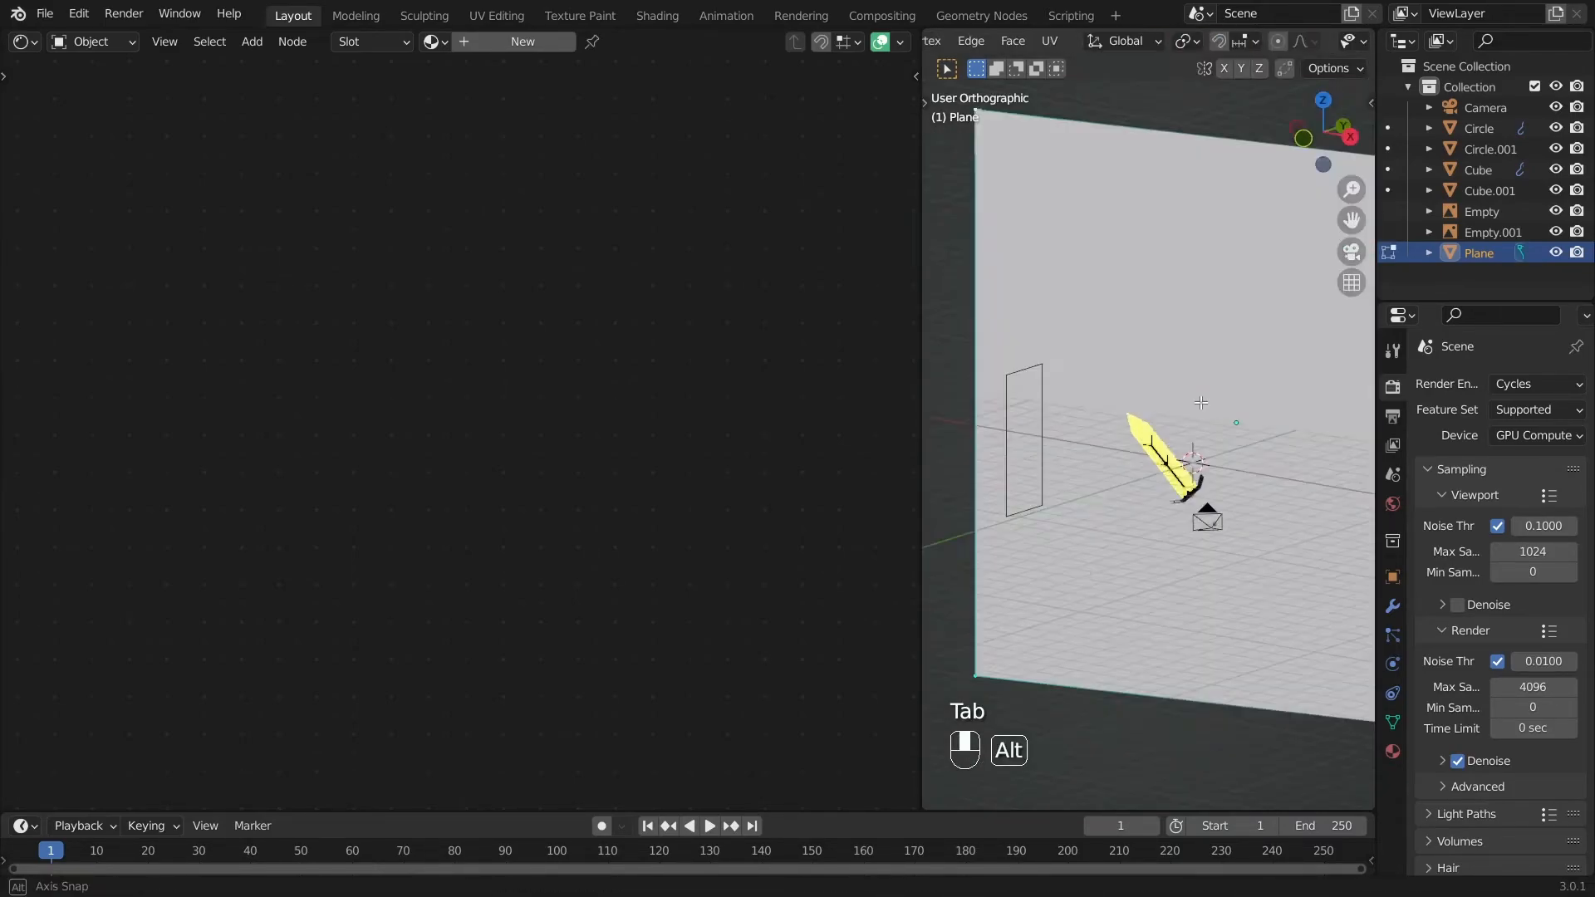
key(e)
click(1085, 725)
Bevel the vertical corner edge of the backdrop by about 0.942 m with 14 segments, then return to Object Mode in camera view.
alt+middle_drag(1172, 478, 1131, 373)
click(1143, 526)
shift+click(1142, 334)
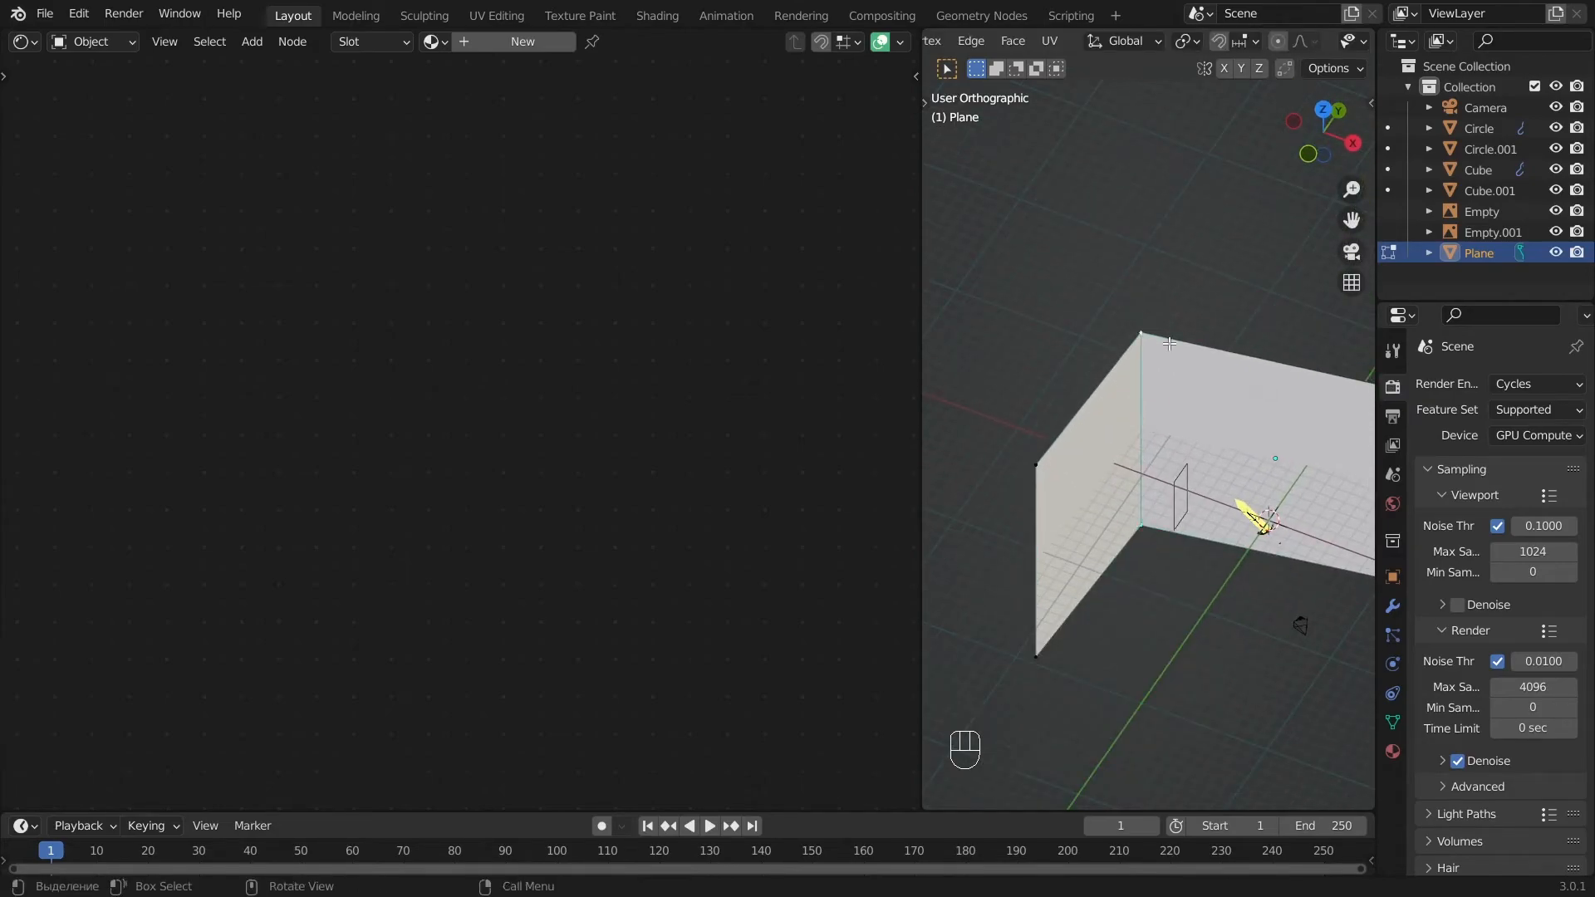
key(ctrl+b)
scroll(1319, 397, up, 9)
click(1283, 440)
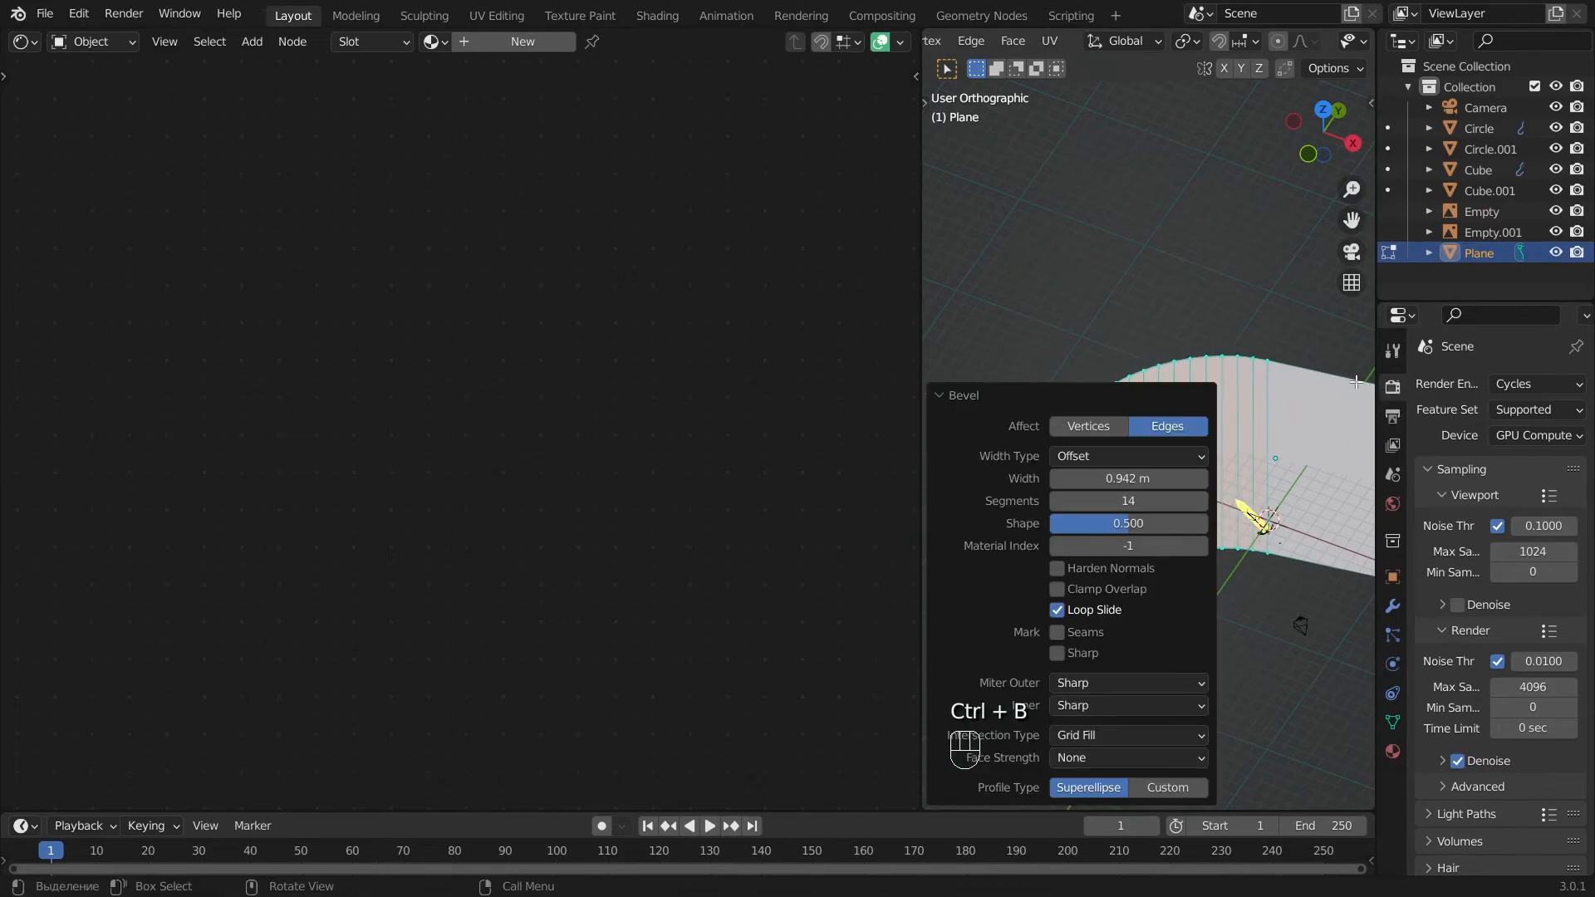
key(a)
key(Tab)
key(KP_0)
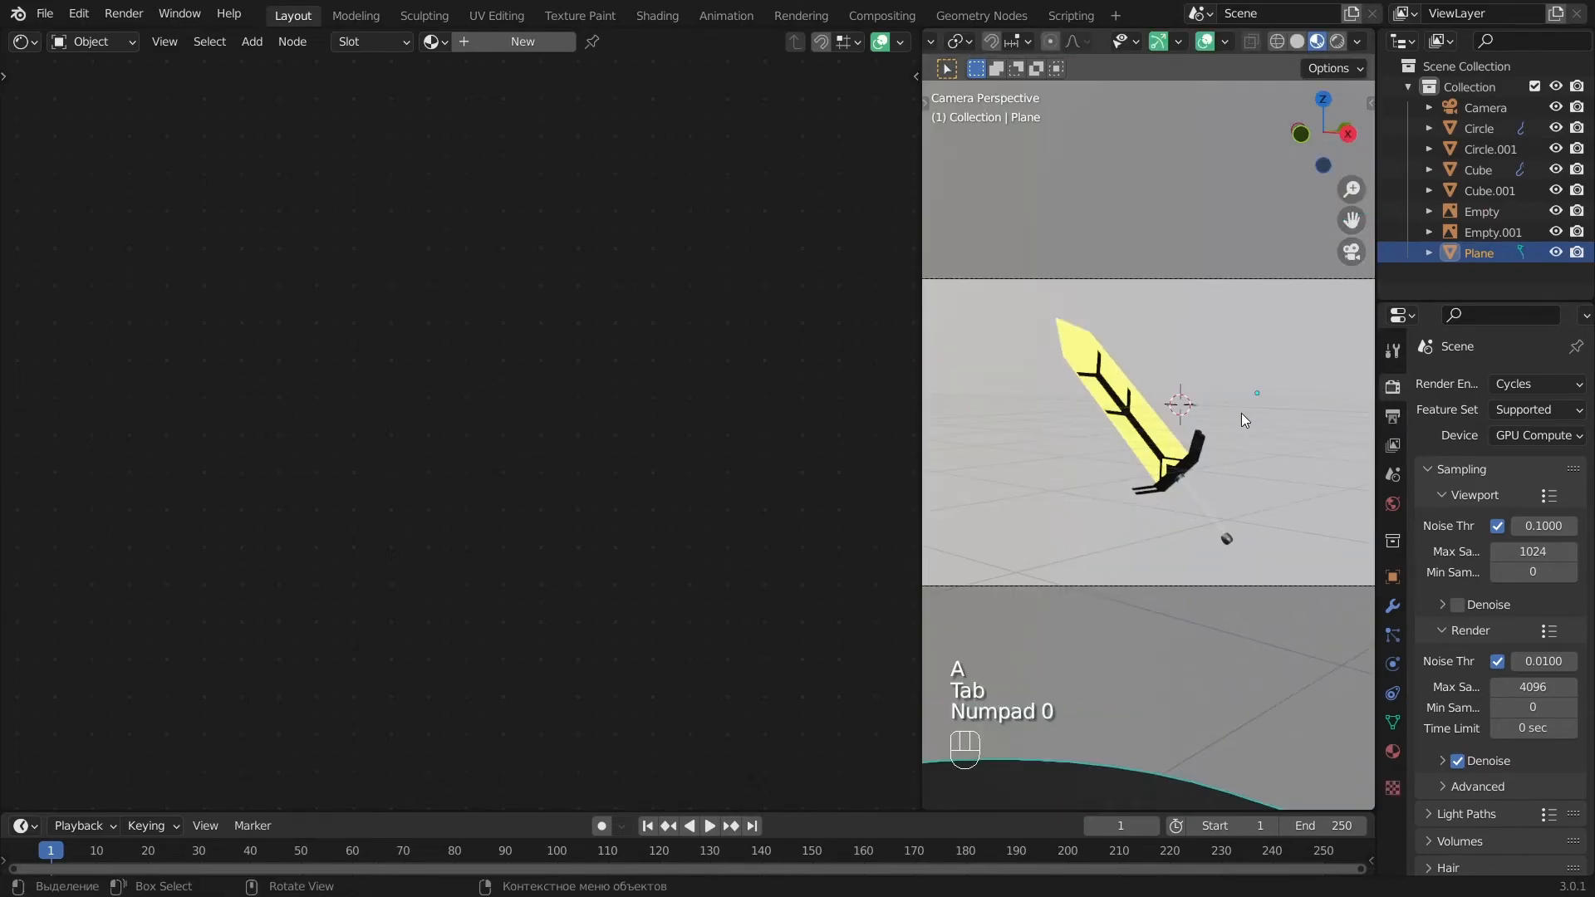
Create a new material for the backdrop plane and name it Background.
drag(922, 257, 856, 257)
click(522, 41)
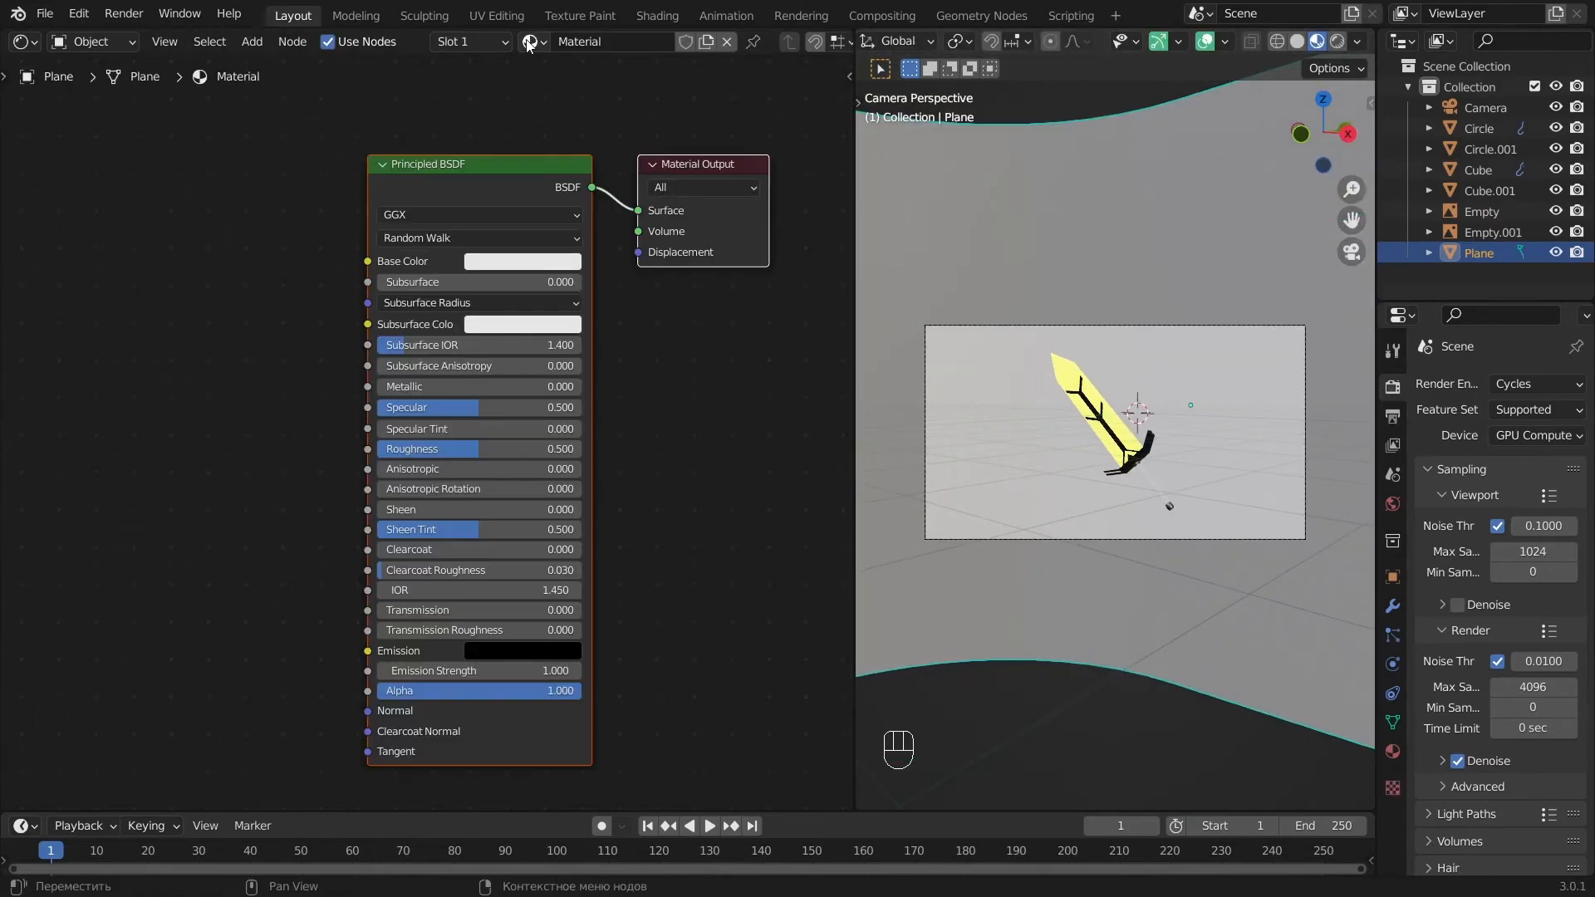
double_click(615, 41)
key(Return)
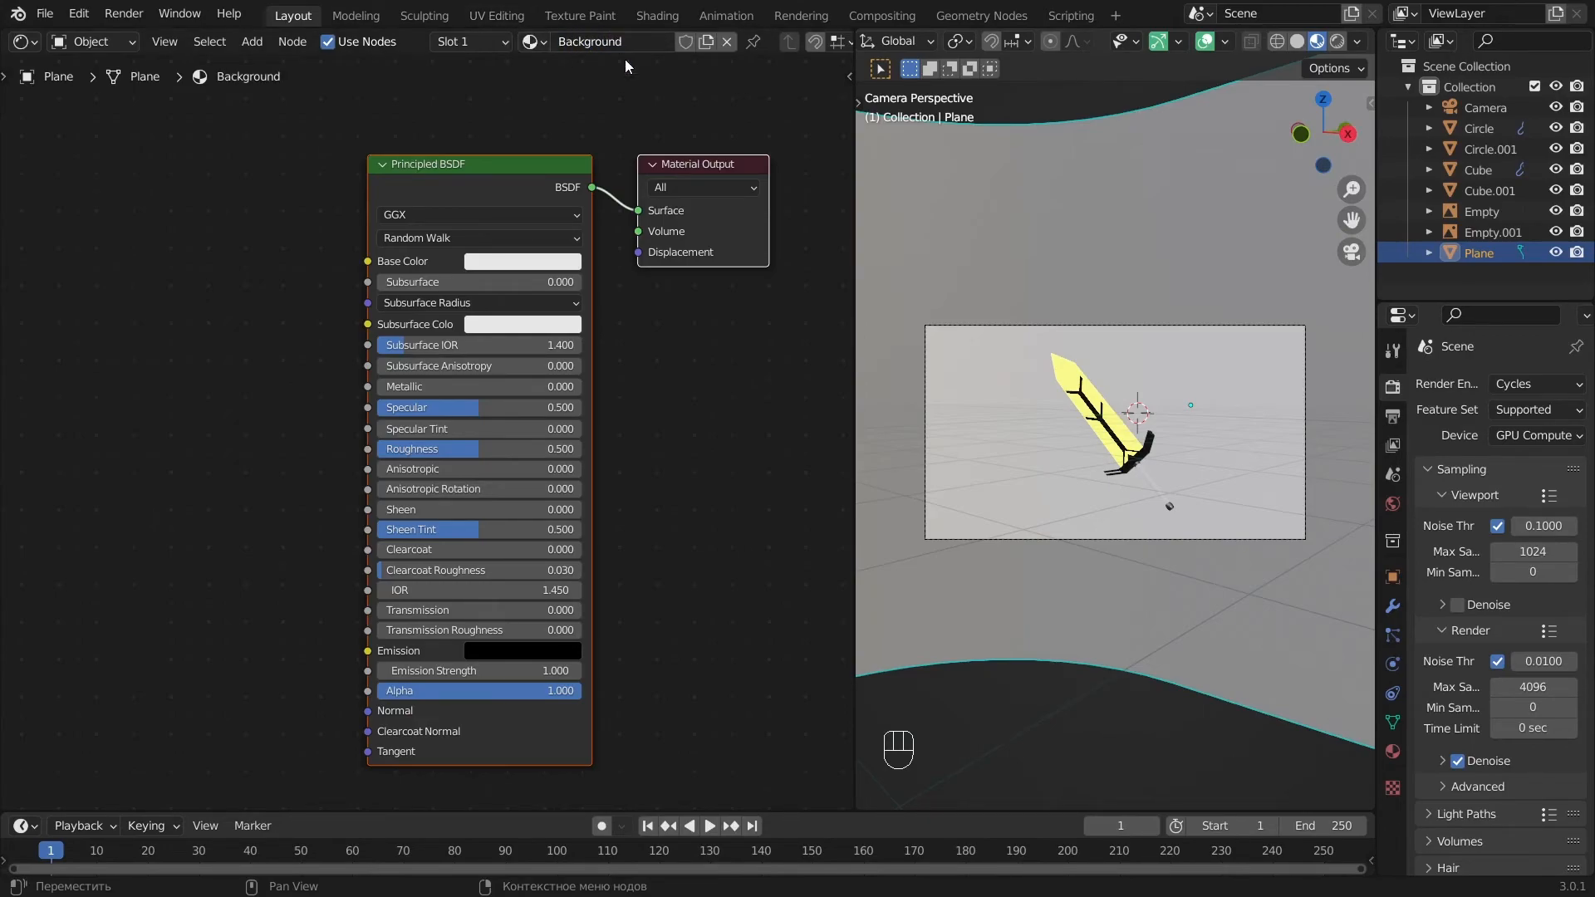
Add a ColorRamp node and connect its Color output to the Base Color of the Principled BSDF.
scroll(604, 399, down, 1)
key(shift+a)
click(310, 302)
text(mi)
key(BackSpace)
key(BackSpace)
text(colo)
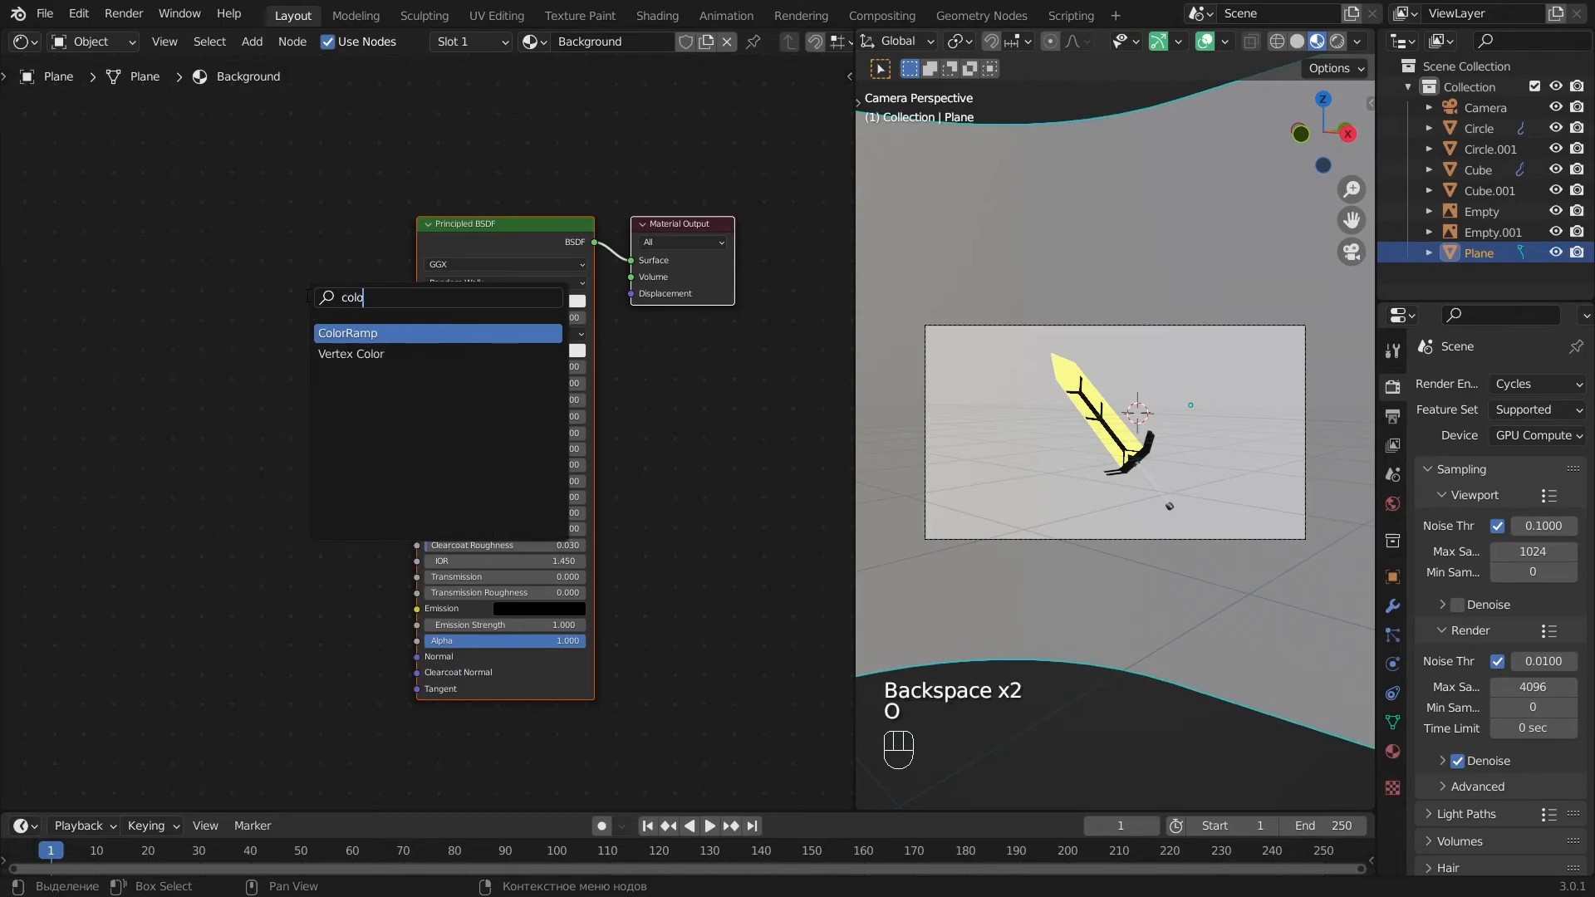
key(Return)
click(196, 265)
drag(342, 256, 419, 303)
alt+shift+drag(366, 309, 599, 329)
Add a Gradient Texture node and connect its Color output to the ColorRamp's Fac input.
key(shift+a)
click(217, 318)
text(grado)
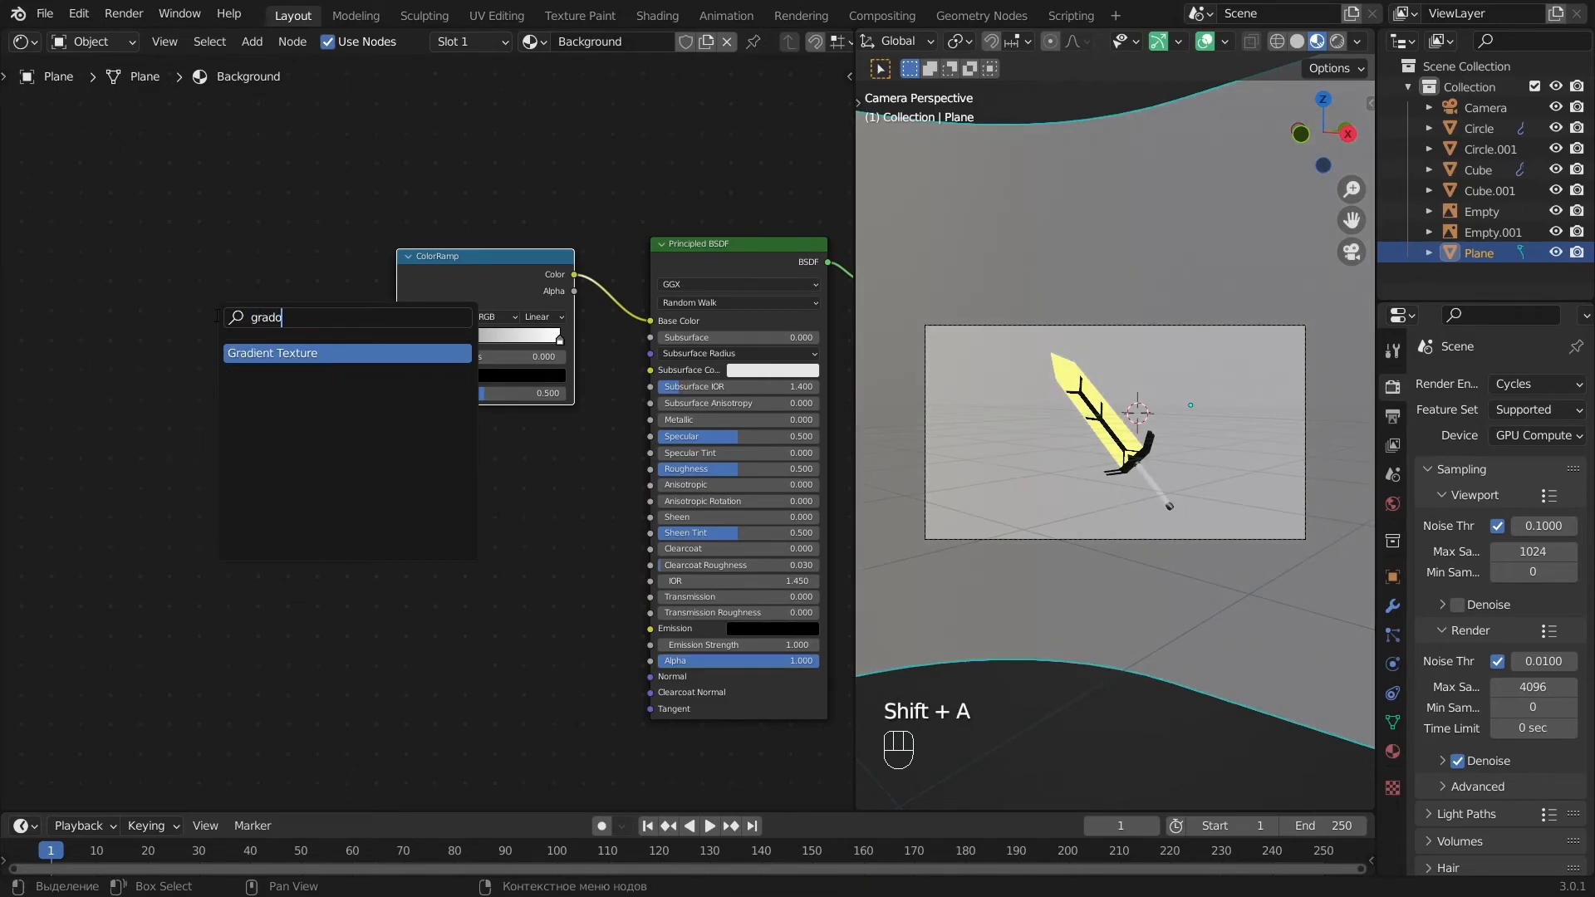
key(BackSpace)
click(286, 353)
click(241, 299)
drag(261, 283, 397, 393)
drag(235, 271, 261, 281)
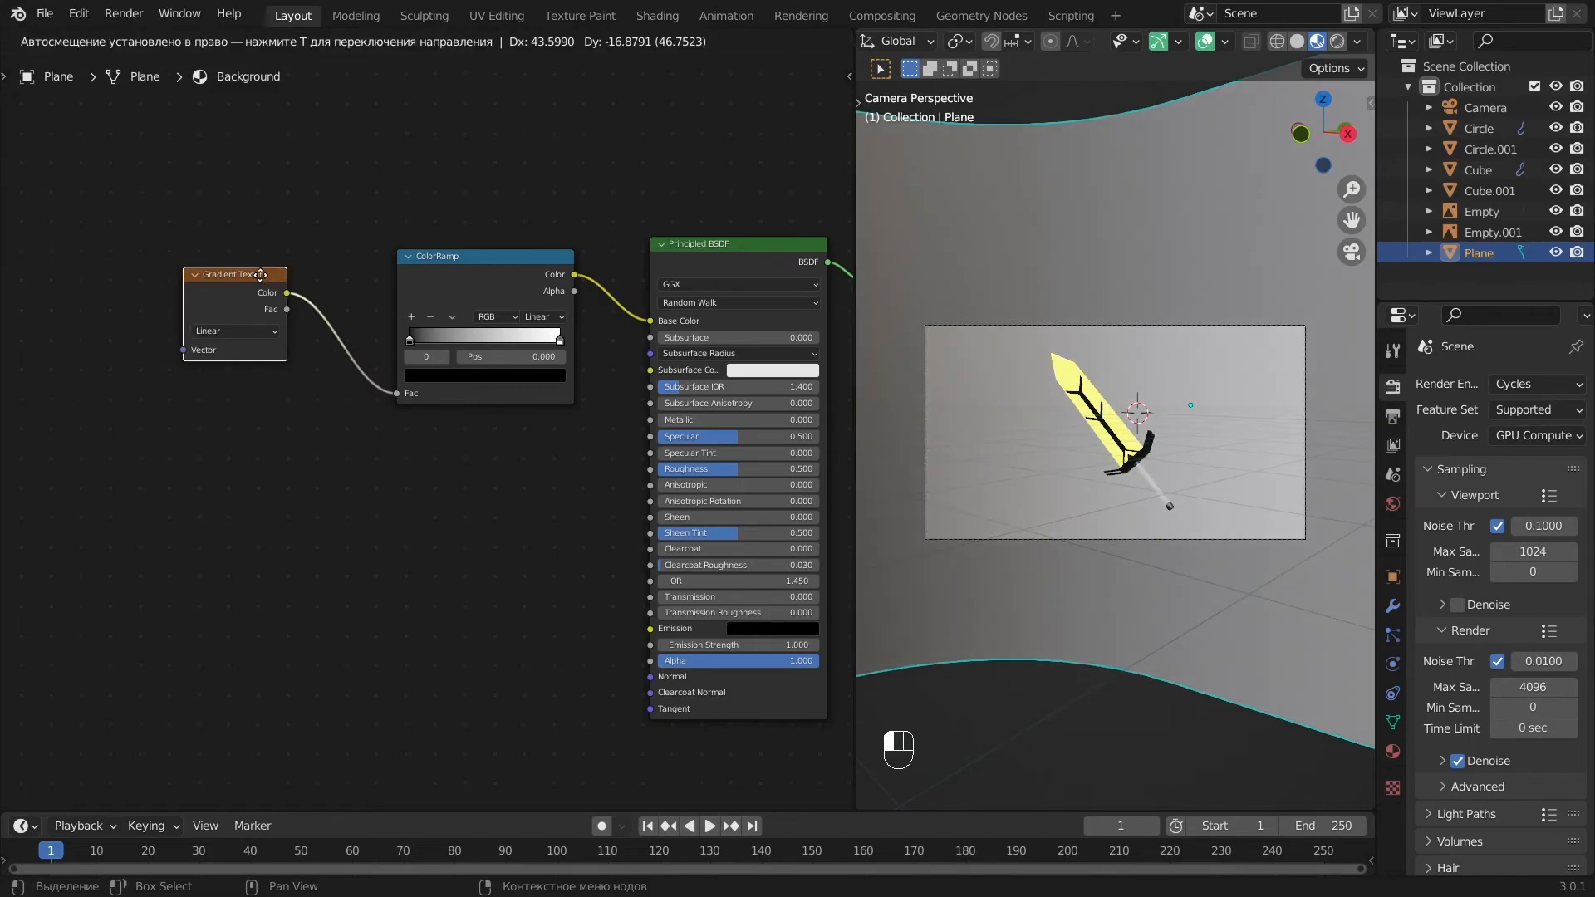
Set the Gradient Texture type to Spherical and add Mapping and Texture Coordinate nodes before it.
click(273, 329)
click(229, 411)
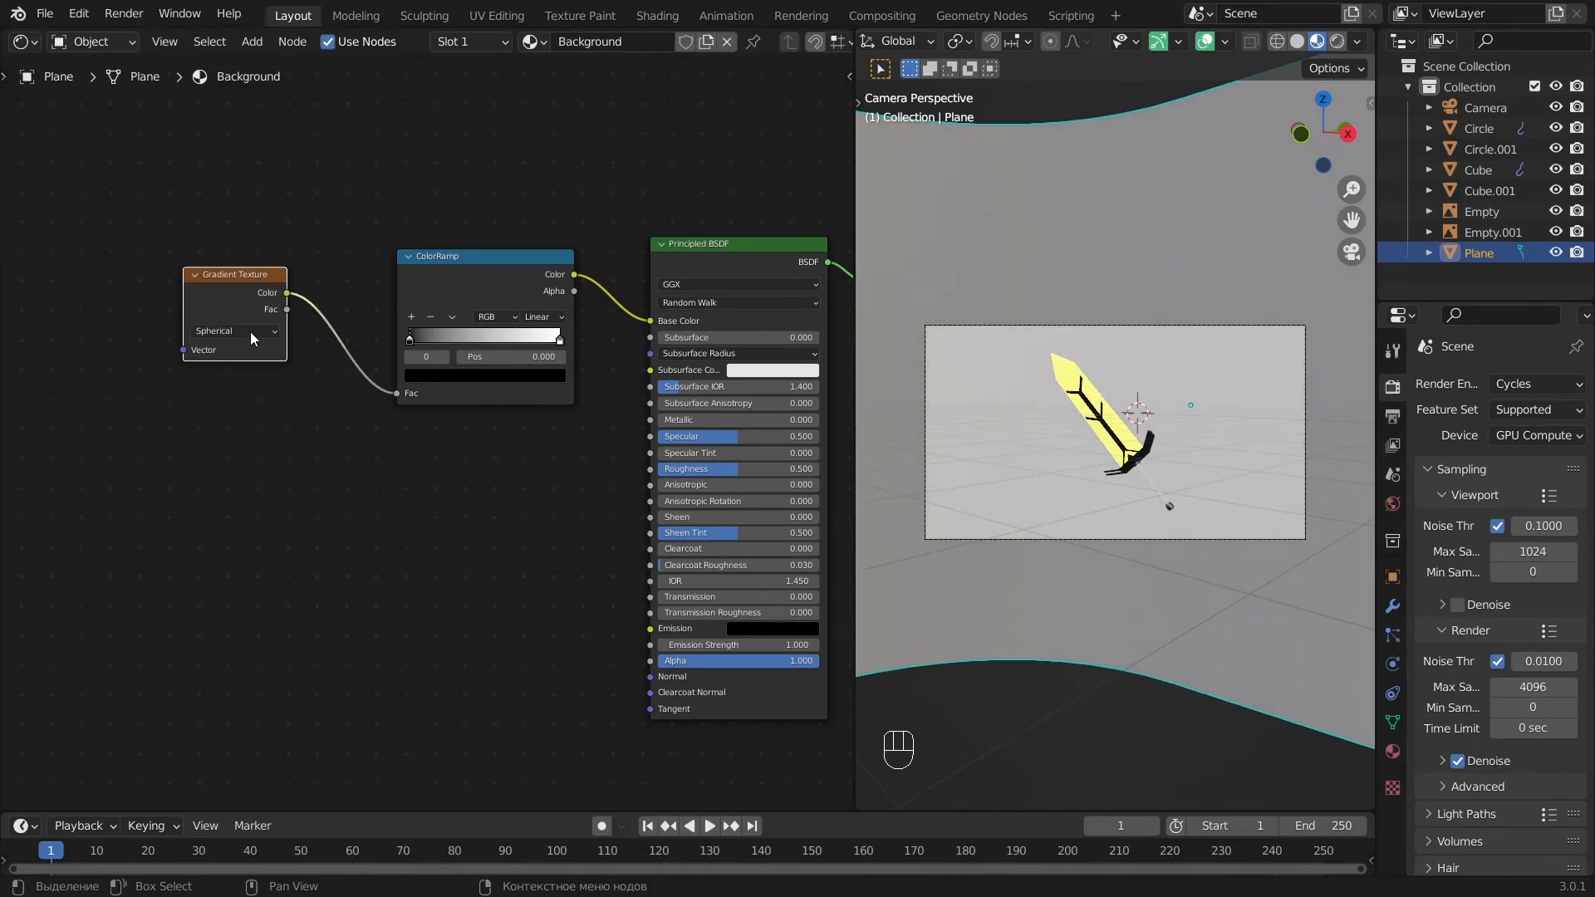
key(ctrl+t)
scroll(228, 321, up, 4)
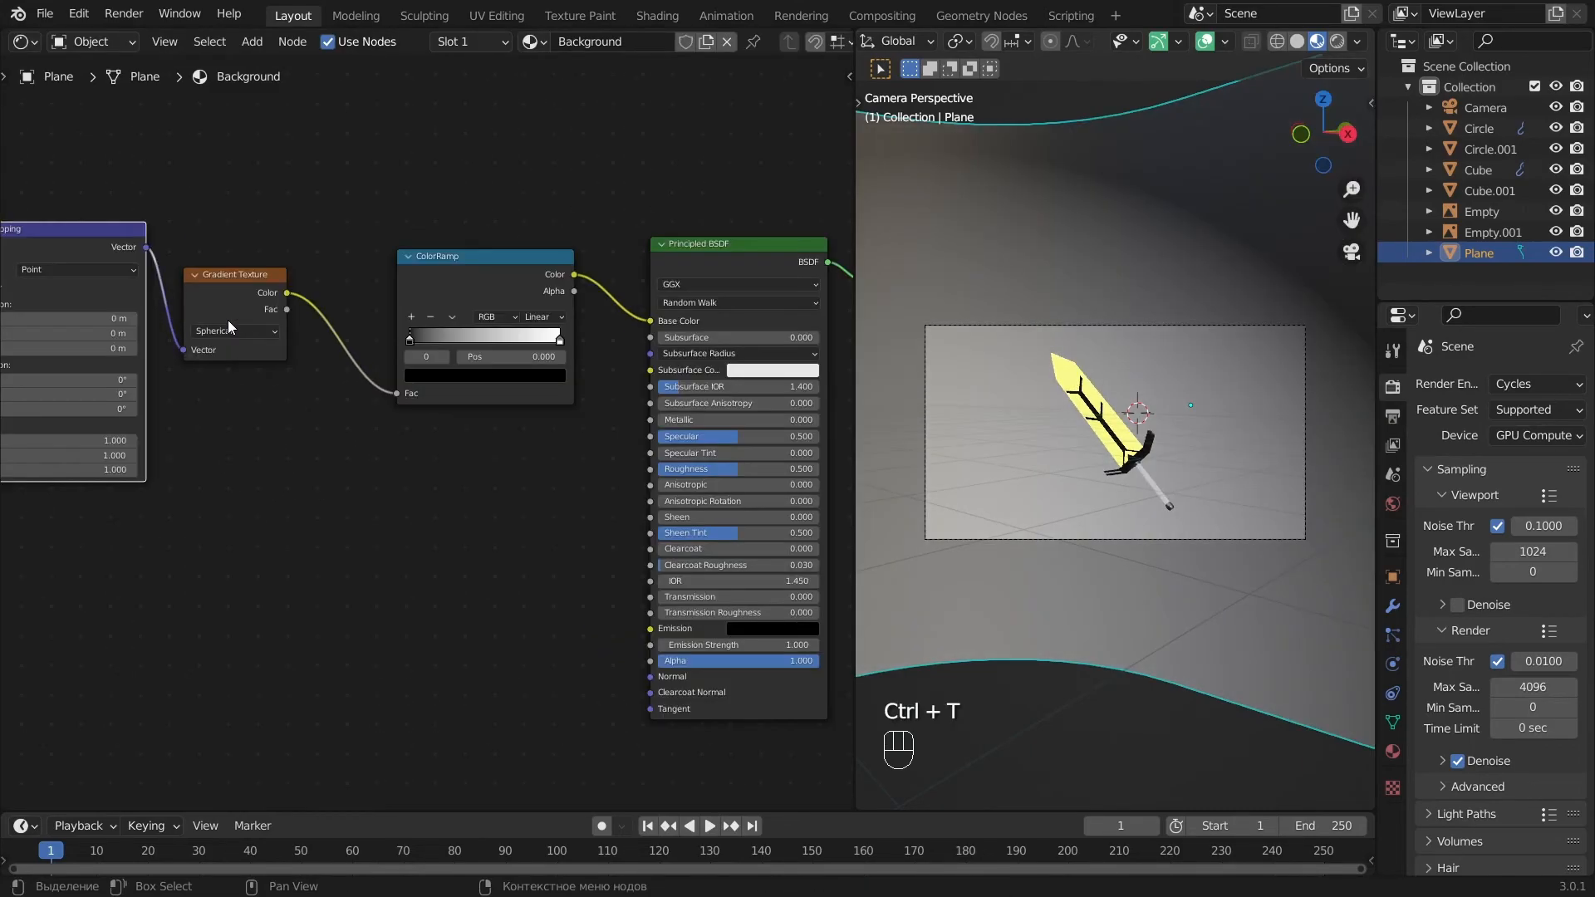
Set the ColorRamp's first colour stop to hex 23343D.
middle_drag(510, 334, 407, 384)
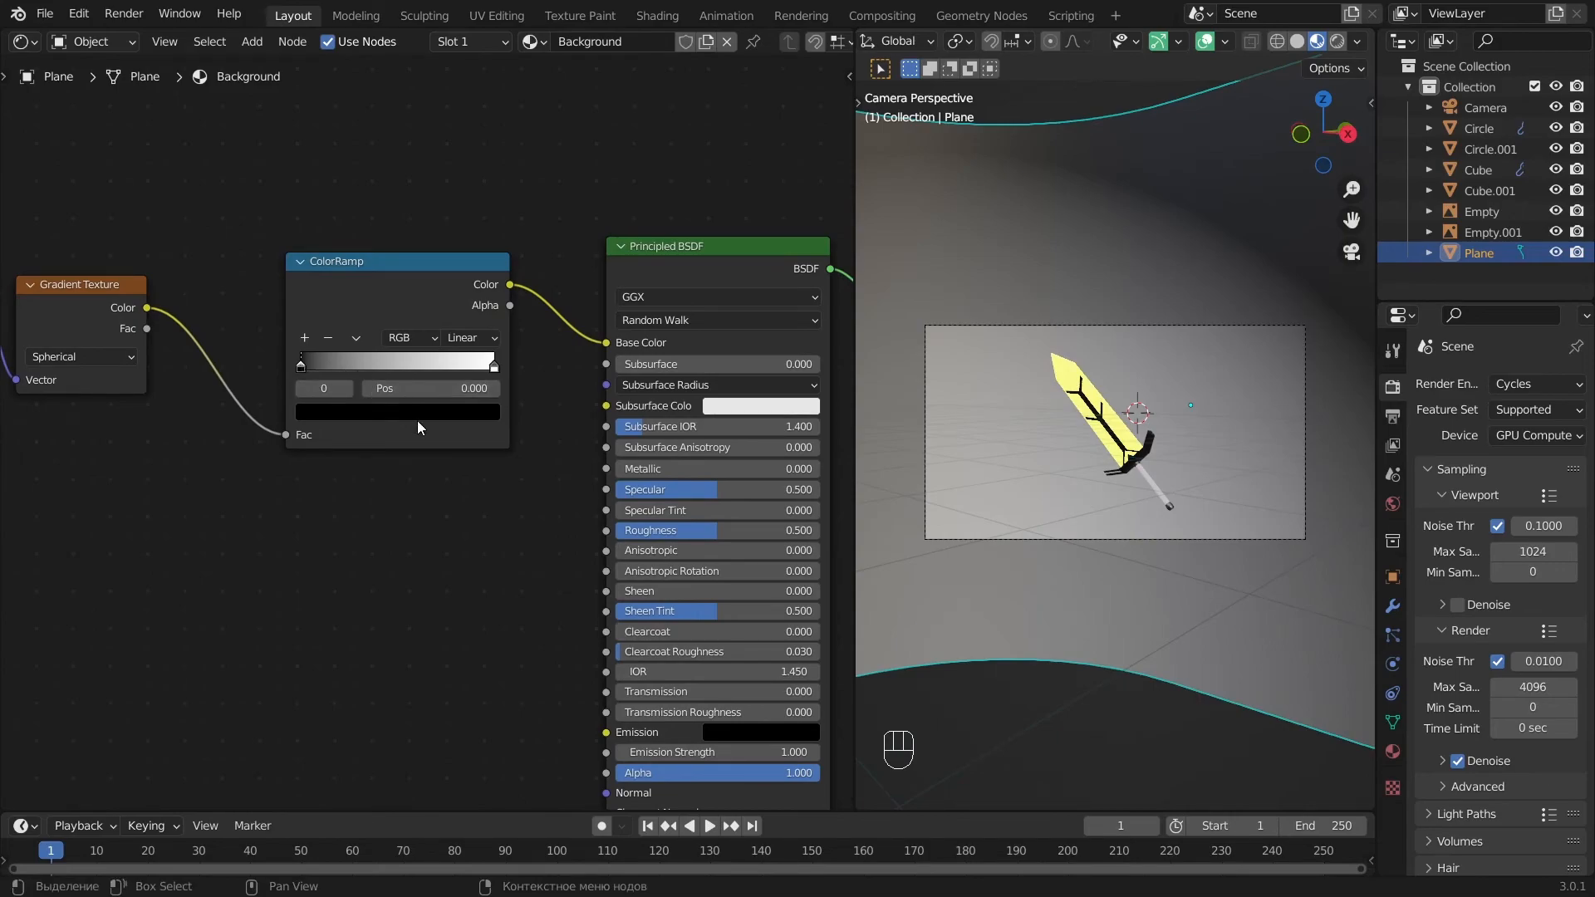
click(435, 409)
text(23343D)
key(Return)
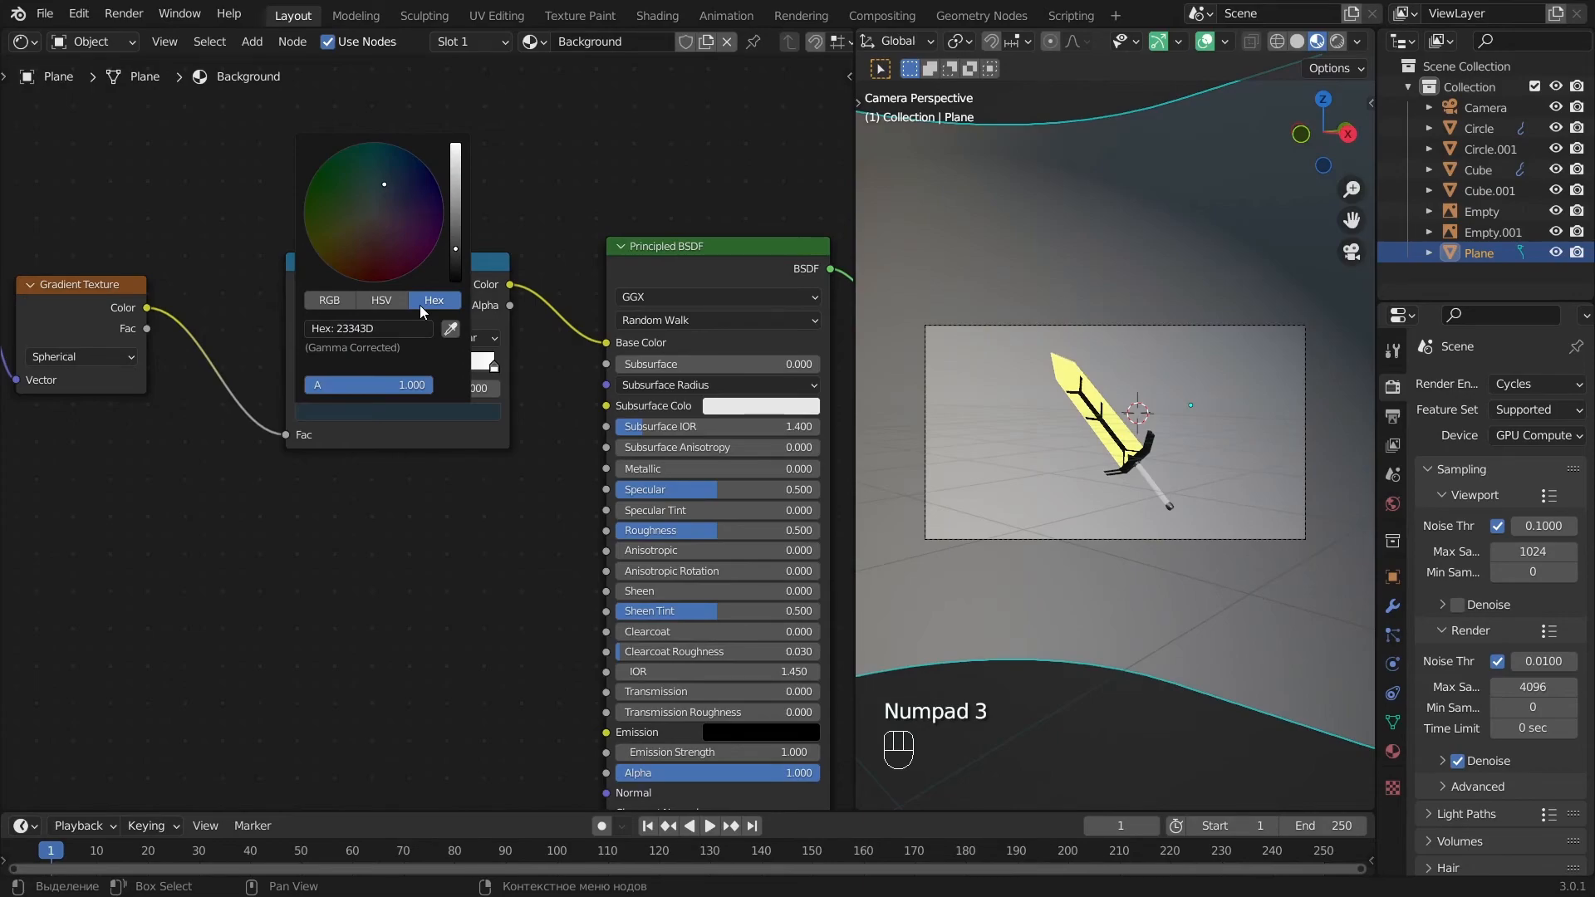
Set the ColorRamp's last colour stop to hex BEE5D3.
click(496, 368)
click(486, 414)
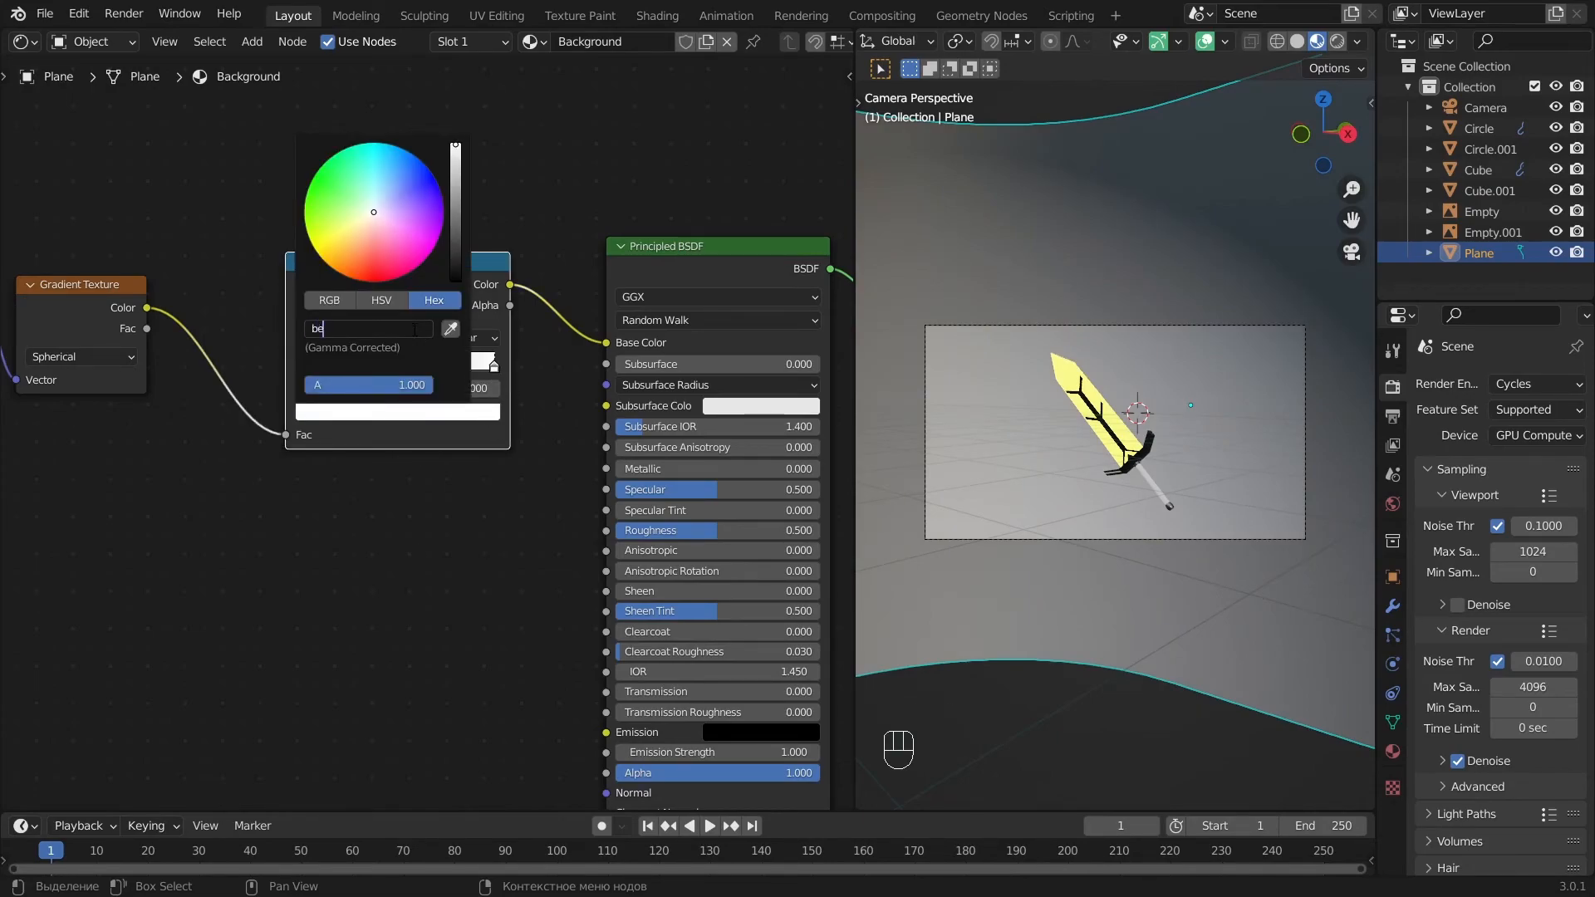
key(Return)
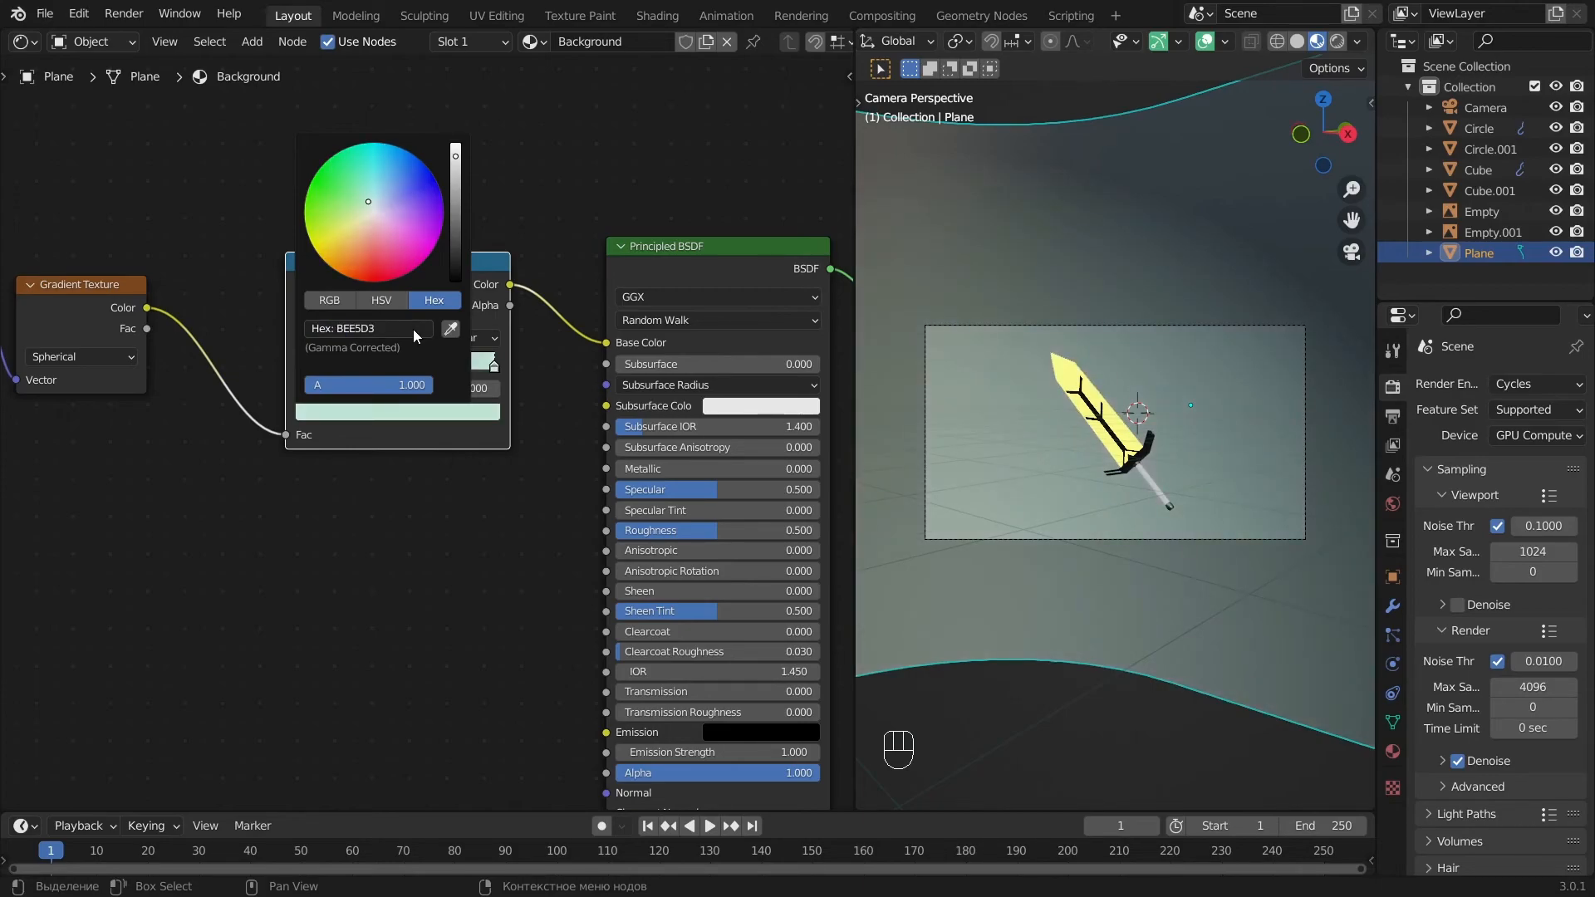
click(391, 499)
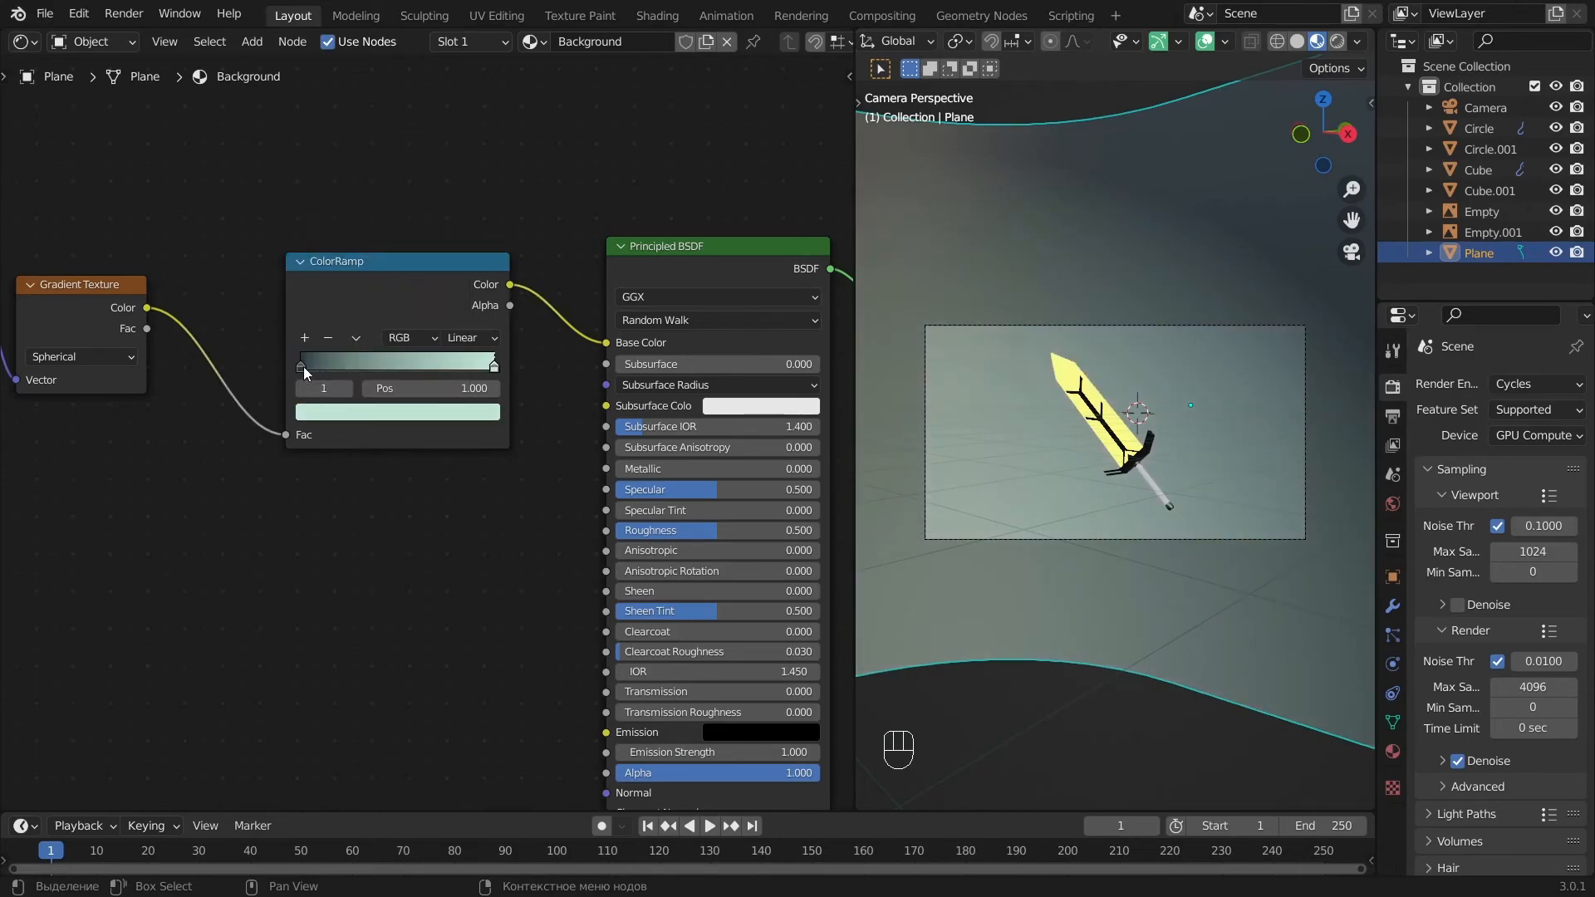
Switch the viewport to Rendered shading and review the backdrop's gradient node chain.
click(1338, 41)
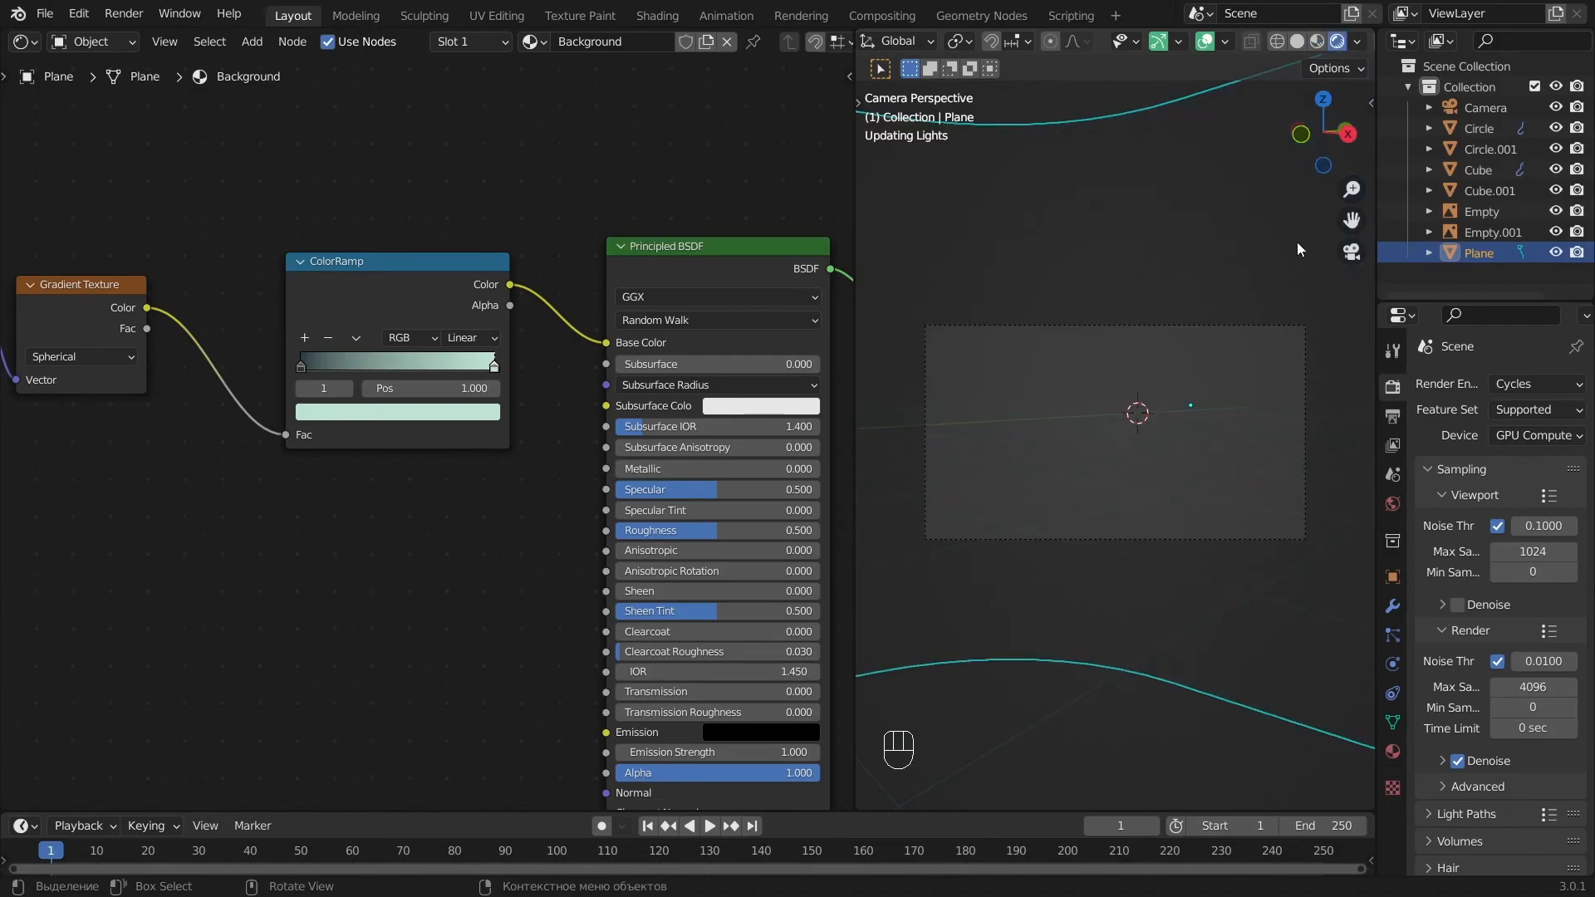
scroll(1298, 502, up, 1)
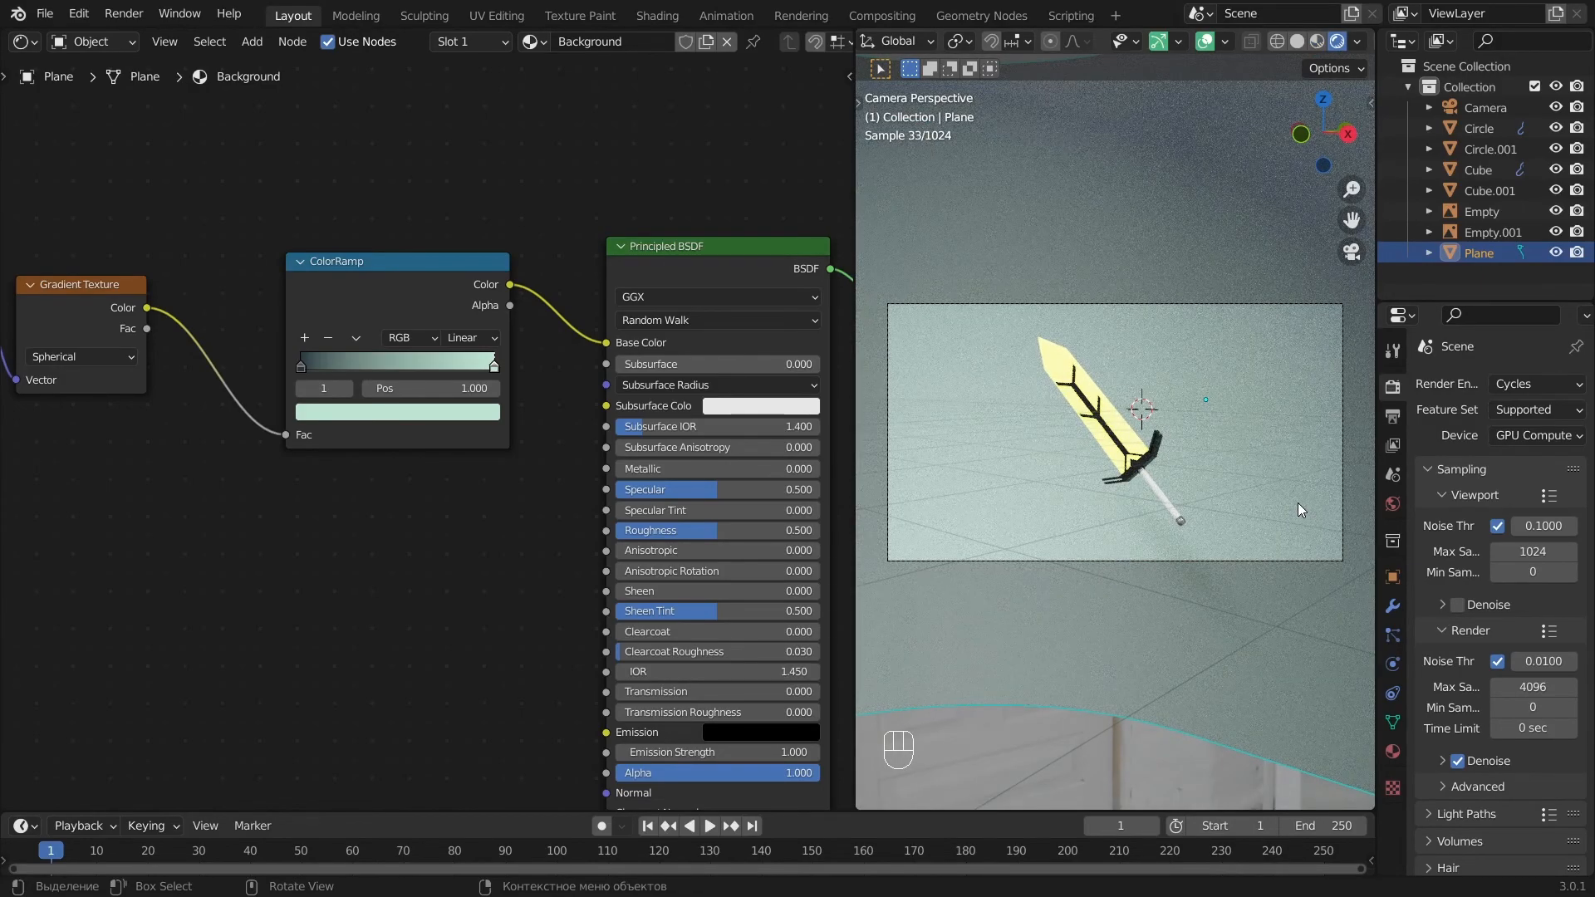
scroll(187, 575, down, 4)
alt+shift+drag(188, 575, 440, 627)
scroll(989, 473, down, 2)
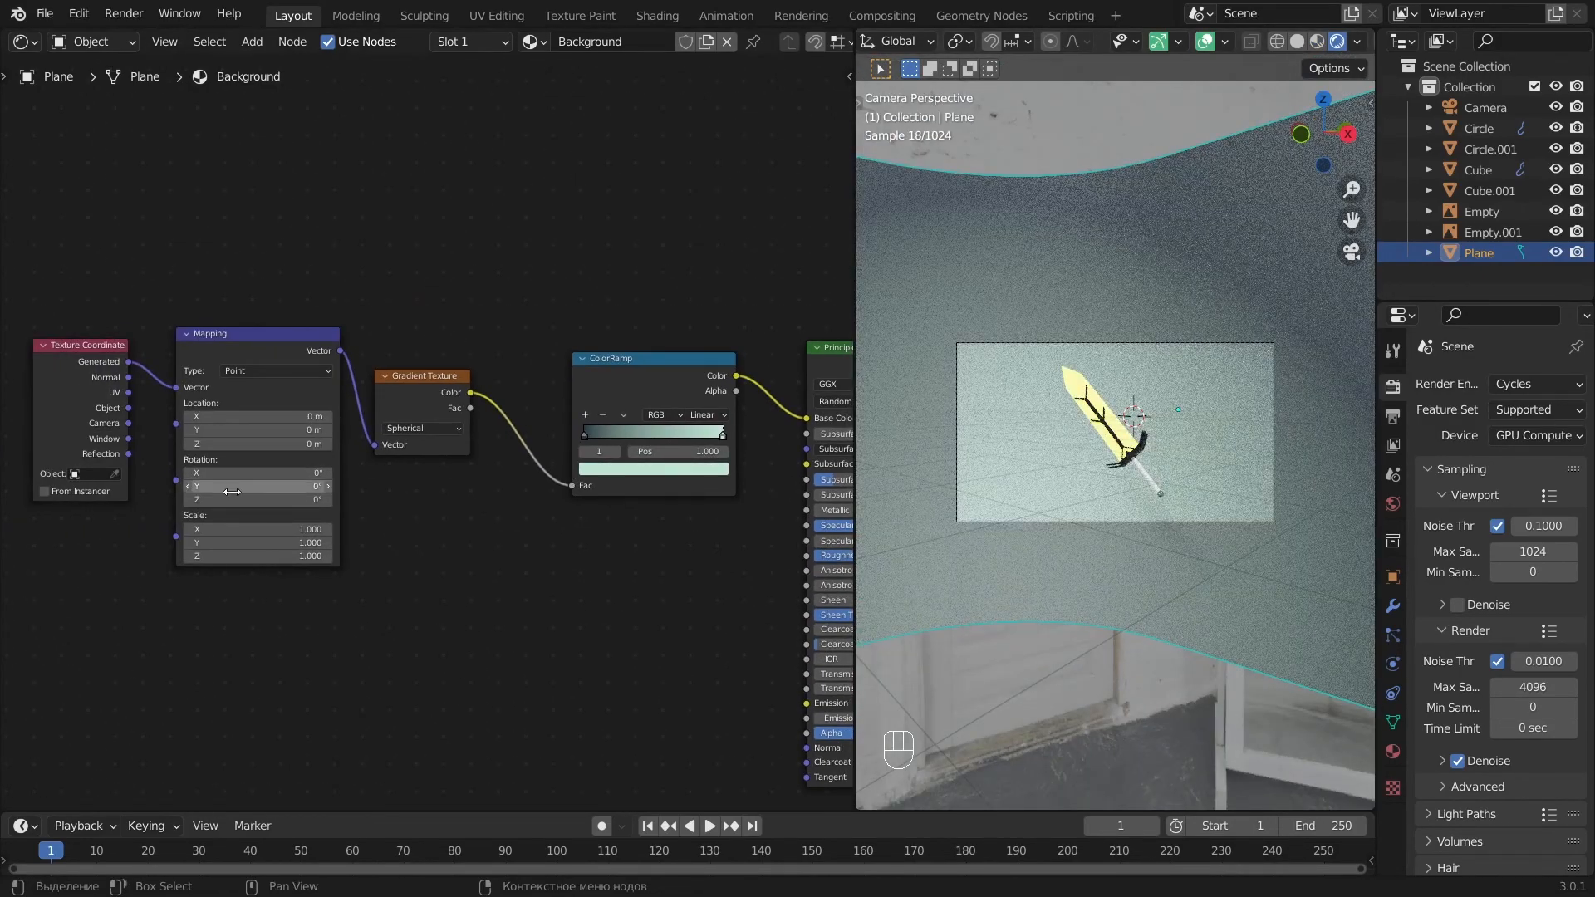
scroll(196, 506, up, 4)
alt+shift+drag(424, 568, 541, 585)
click(757, 454)
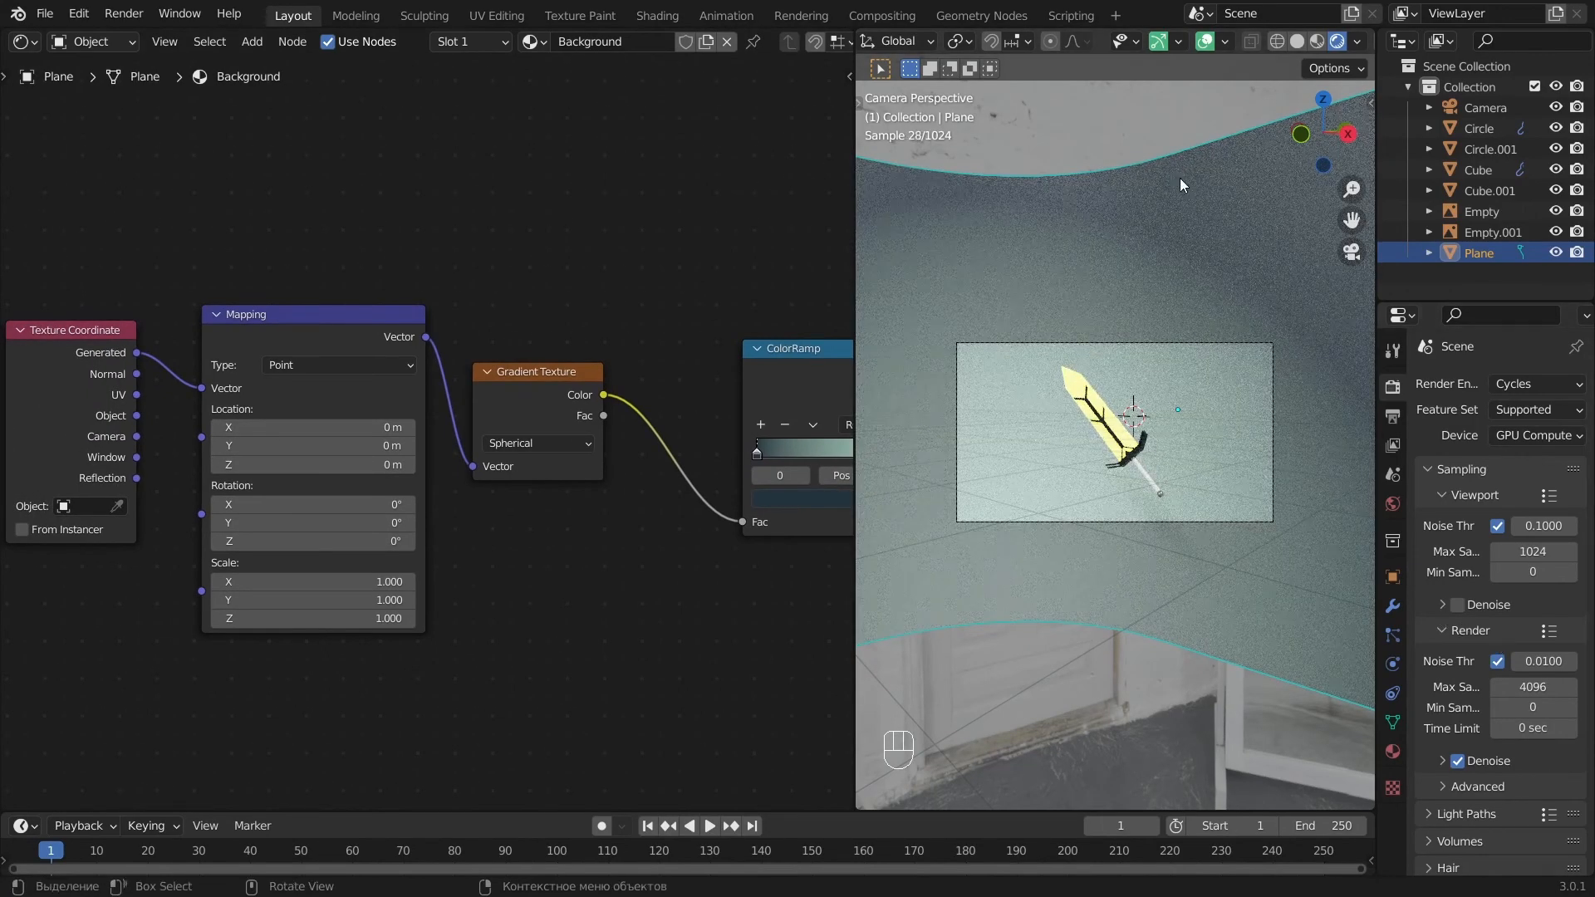
Give the sword's handle a new material with its Base Color set to hex 1B0B00.
key(a)
click(1146, 475)
key(KP_Decimal)
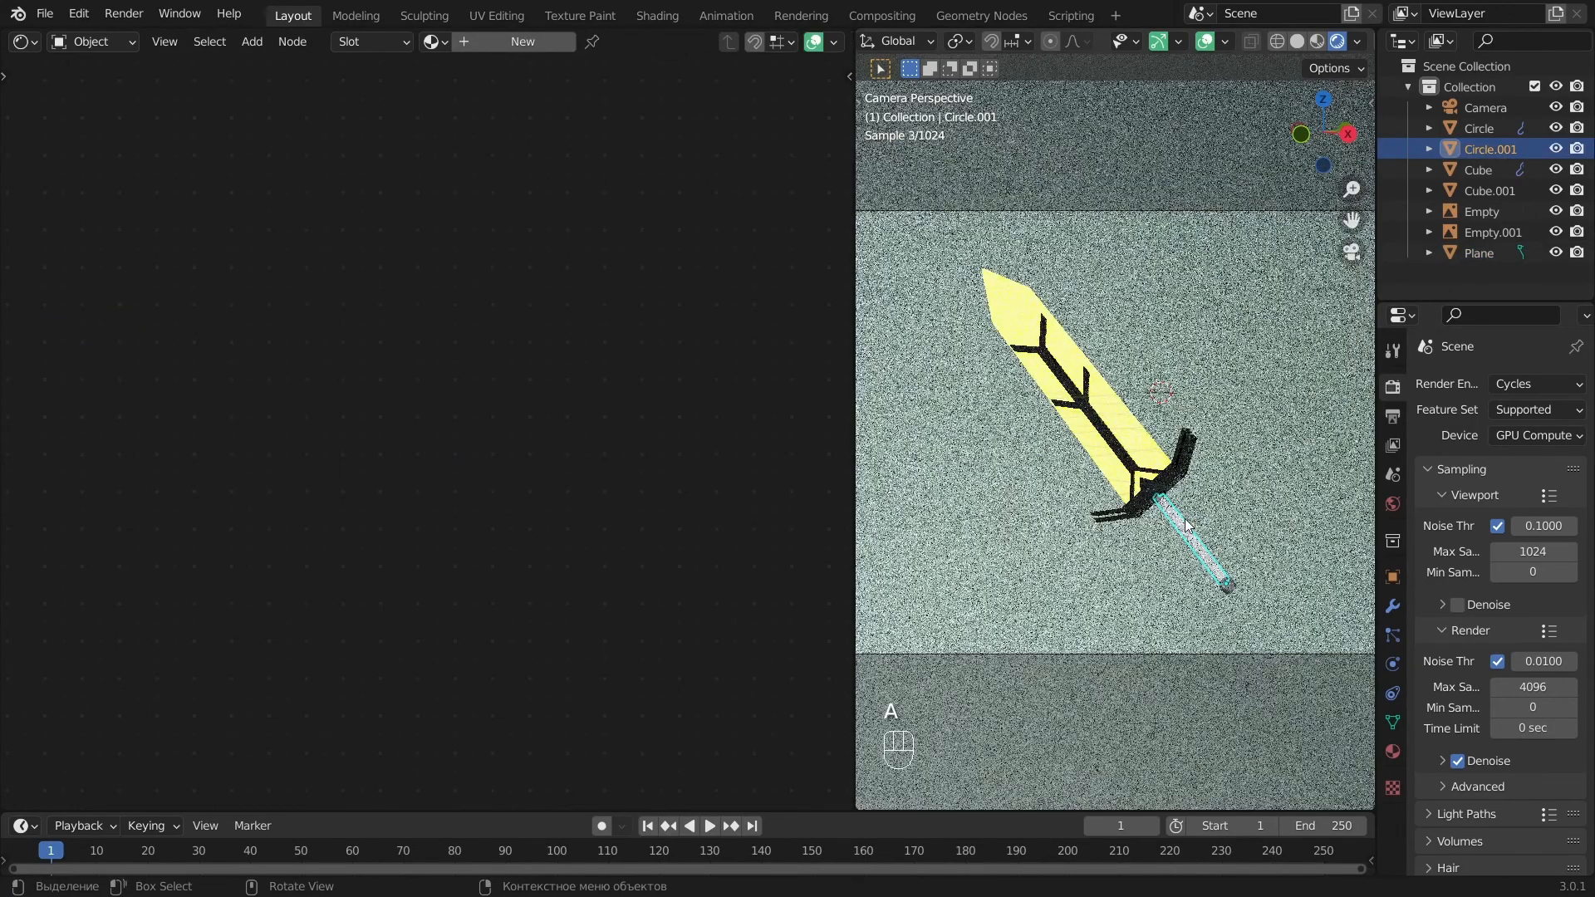
click(523, 41)
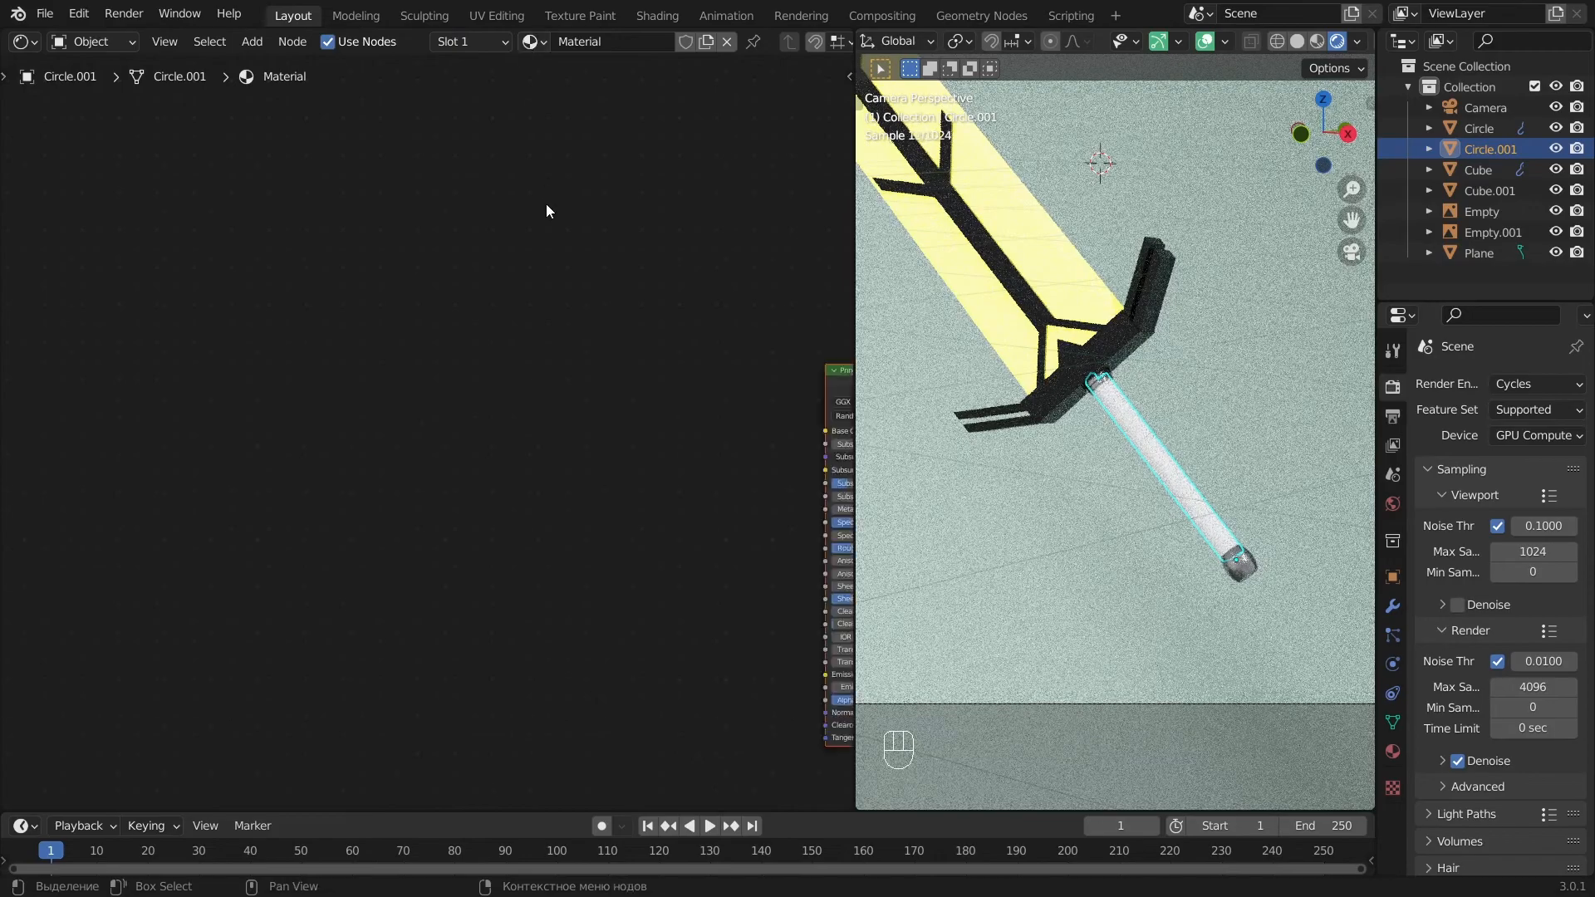
alt+shift+drag(546, 203, 270, 234)
scroll(577, 346, up, 2)
click(505, 307)
click(517, 237)
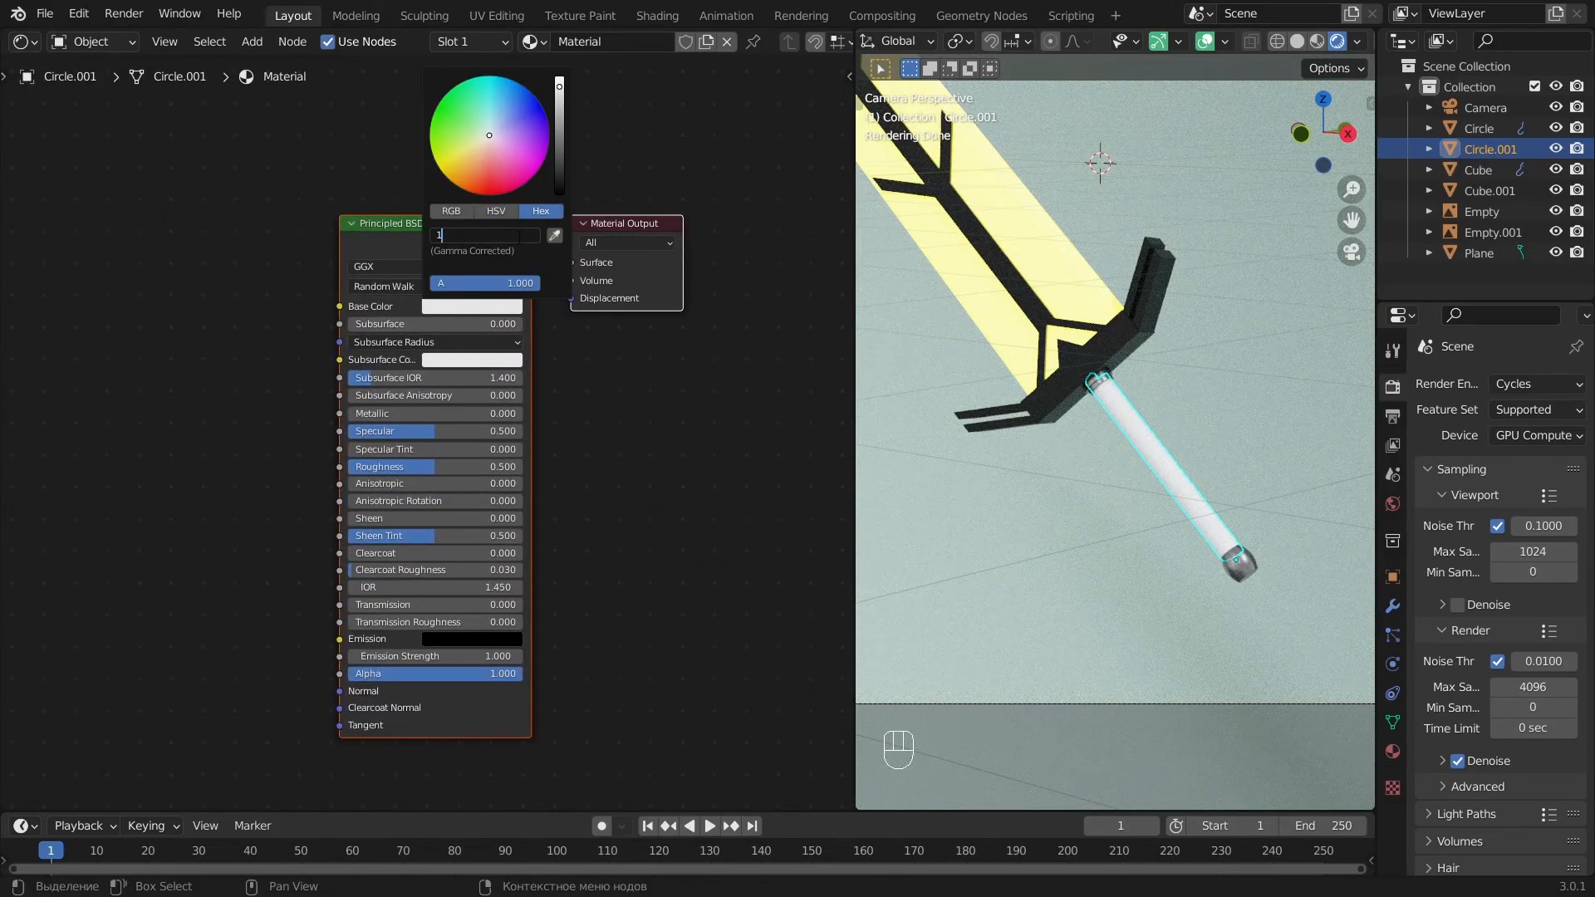
text(1b0b00)
key(Return)
Set the handle material's Metallic value to 0.3 and deselect everything.
scroll(1234, 508, up, 5)
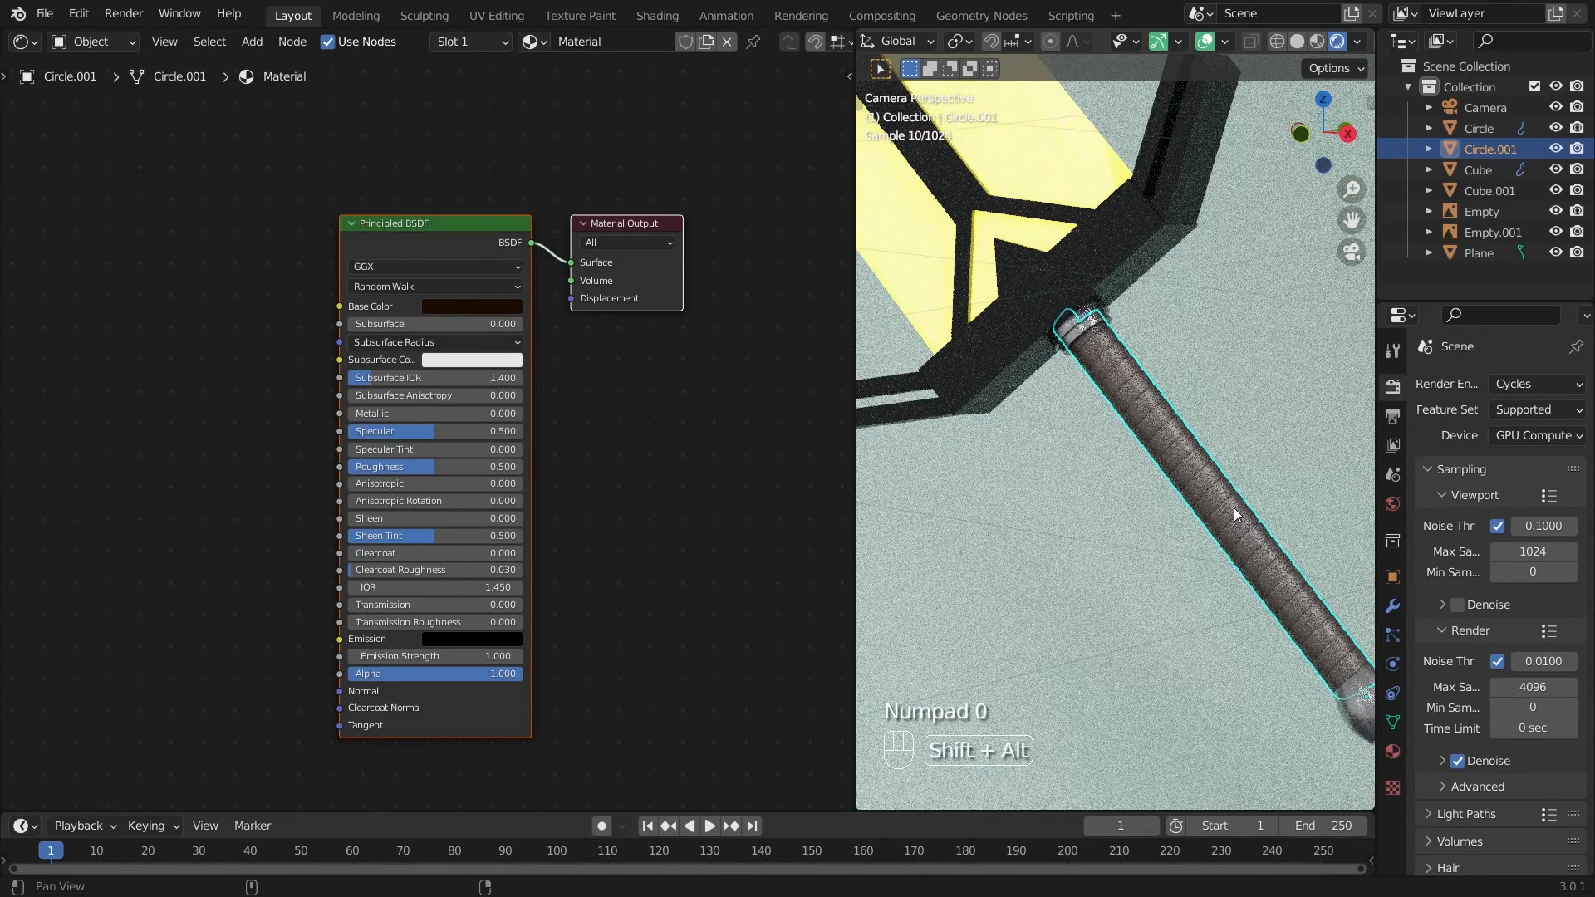
key(BackSpace)
key(BackSpace)
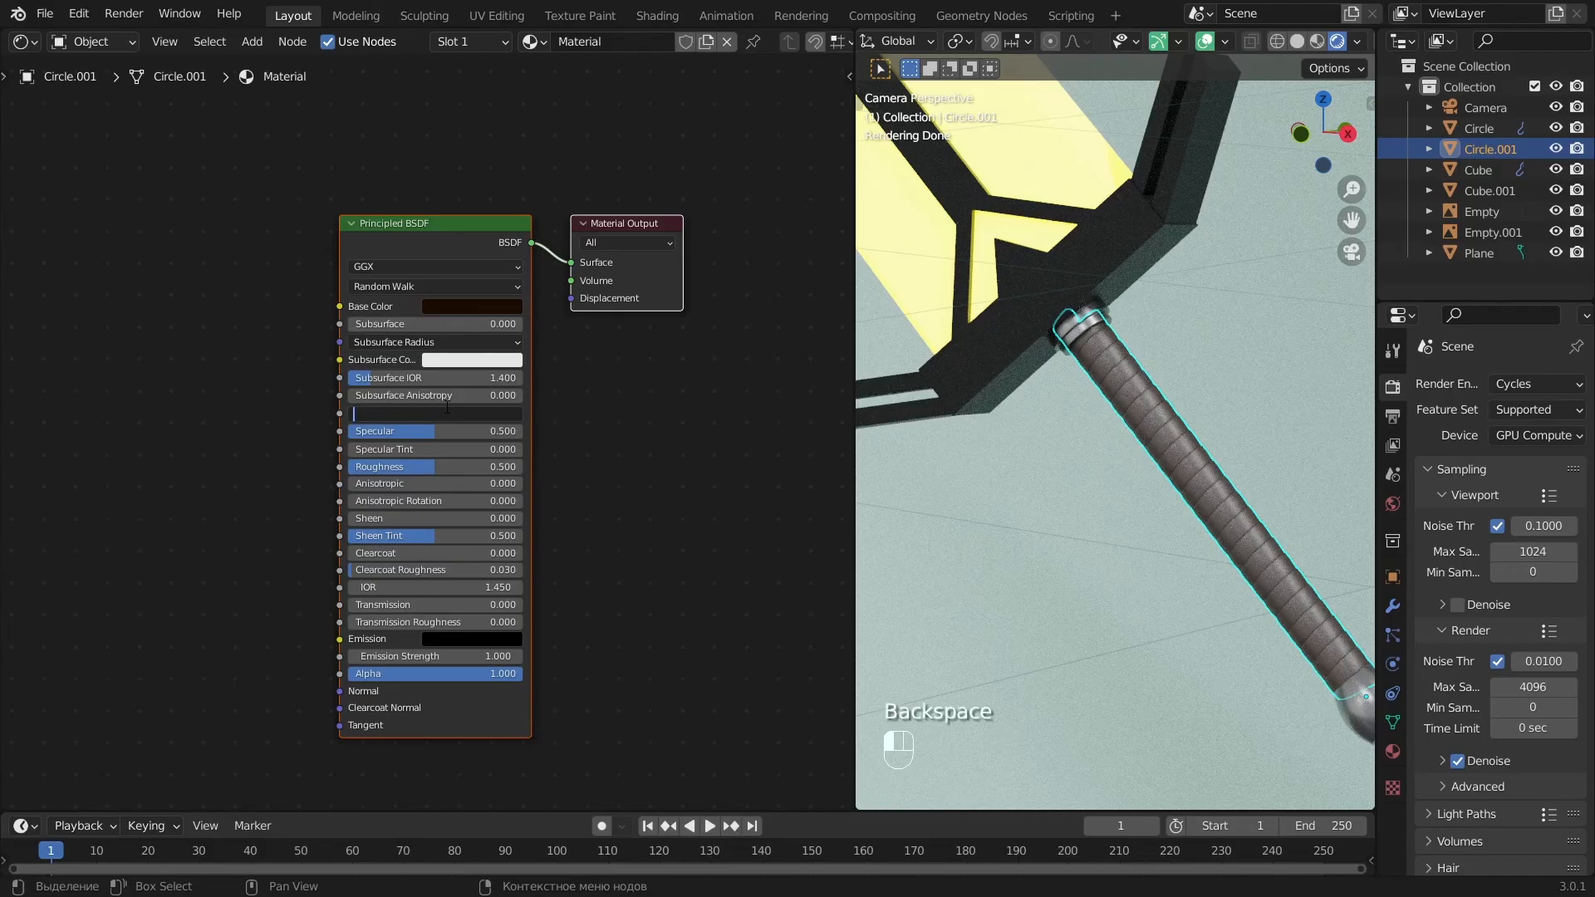
key(Return)
scroll(1125, 522, down, 3)
key(a)
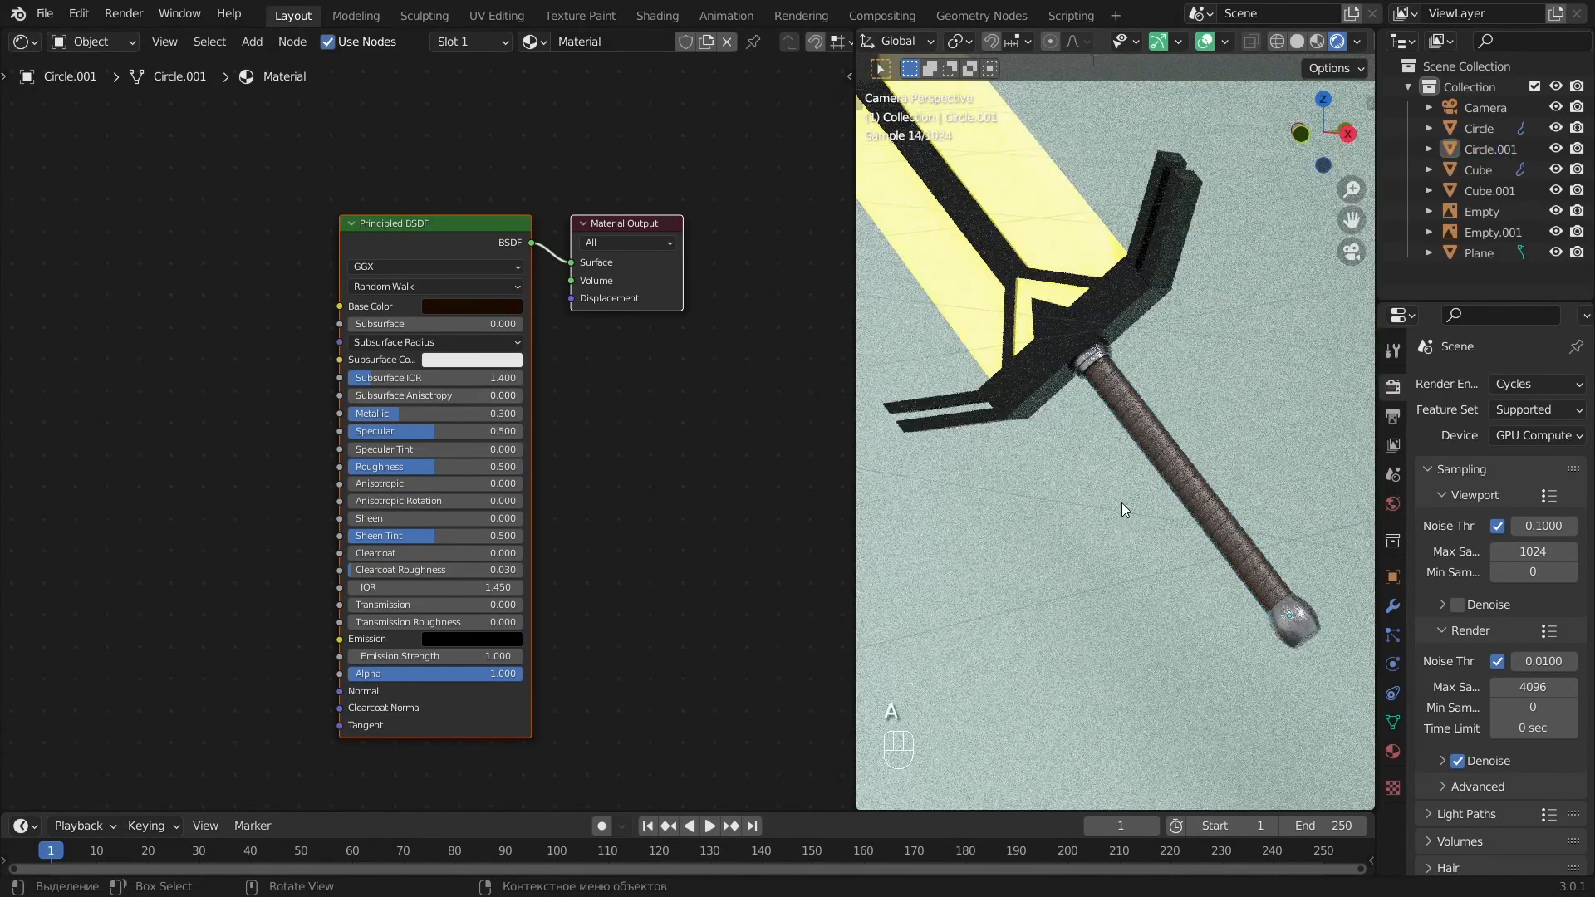
Widen the 3D viewport to show the full camera frame and start rendering the image.
scroll(1103, 361, down, 4)
scroll(1154, 467, down, 3)
drag(855, 255, 624, 255)
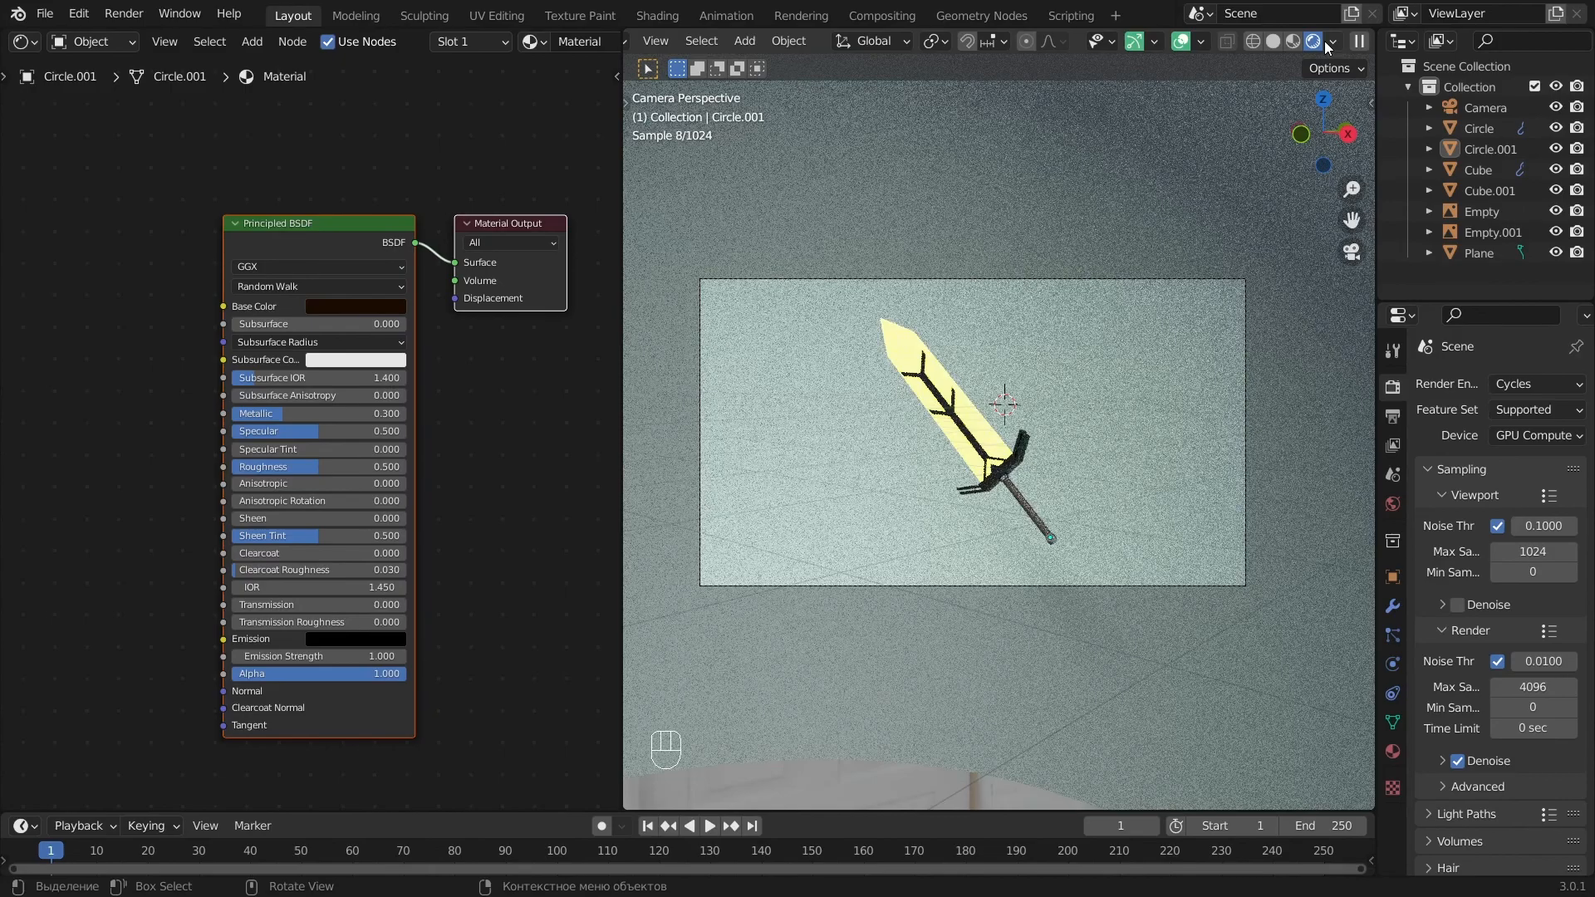
click(123, 13)
click(145, 33)
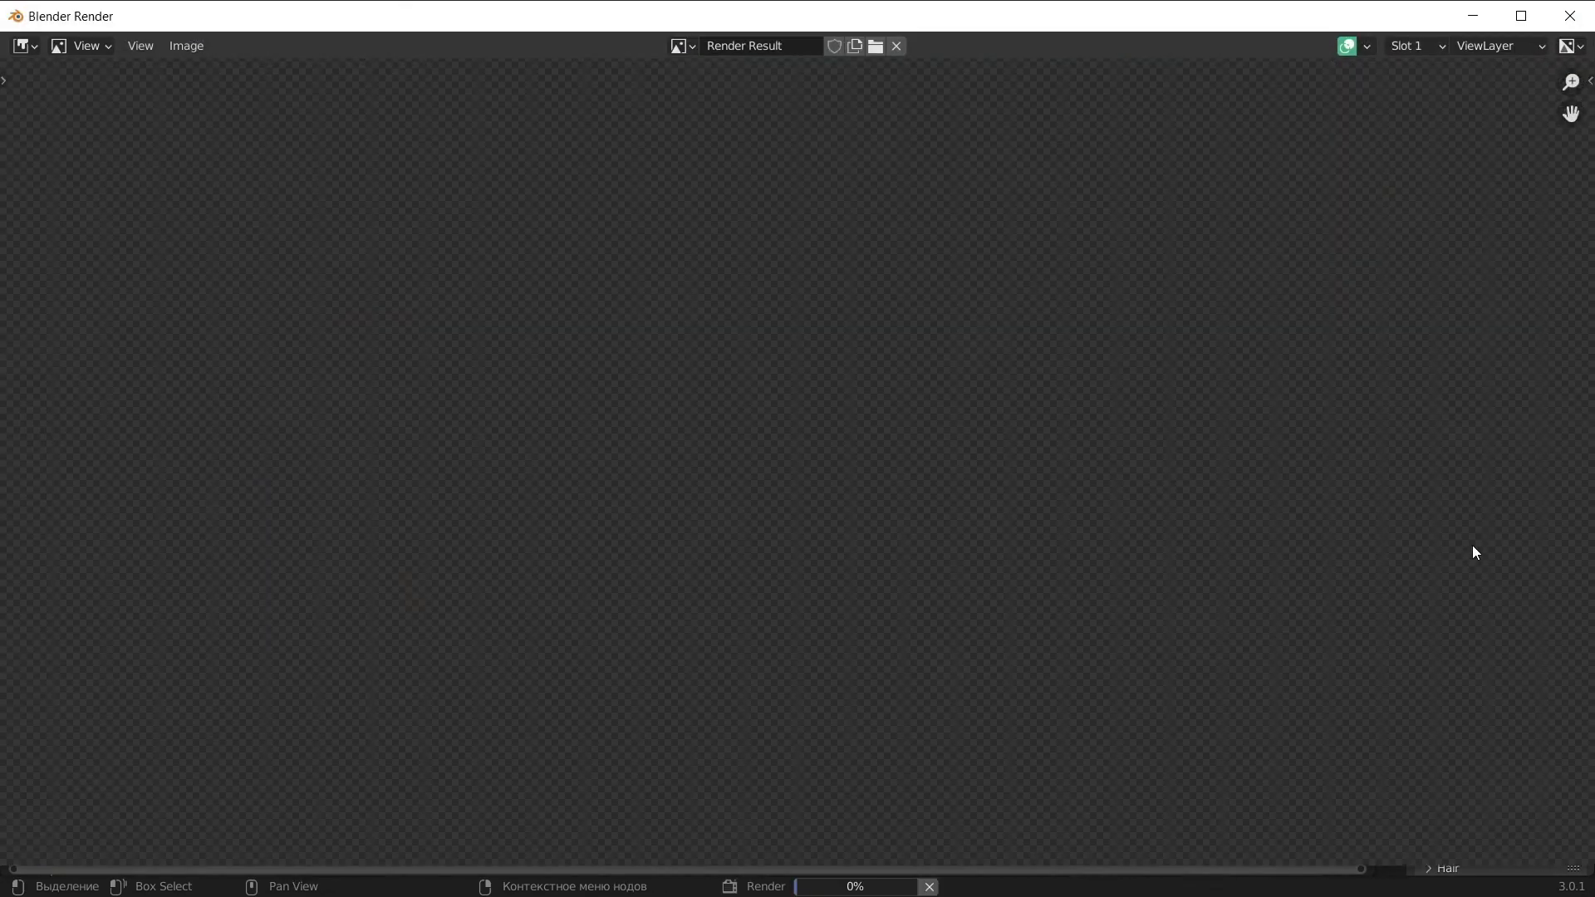